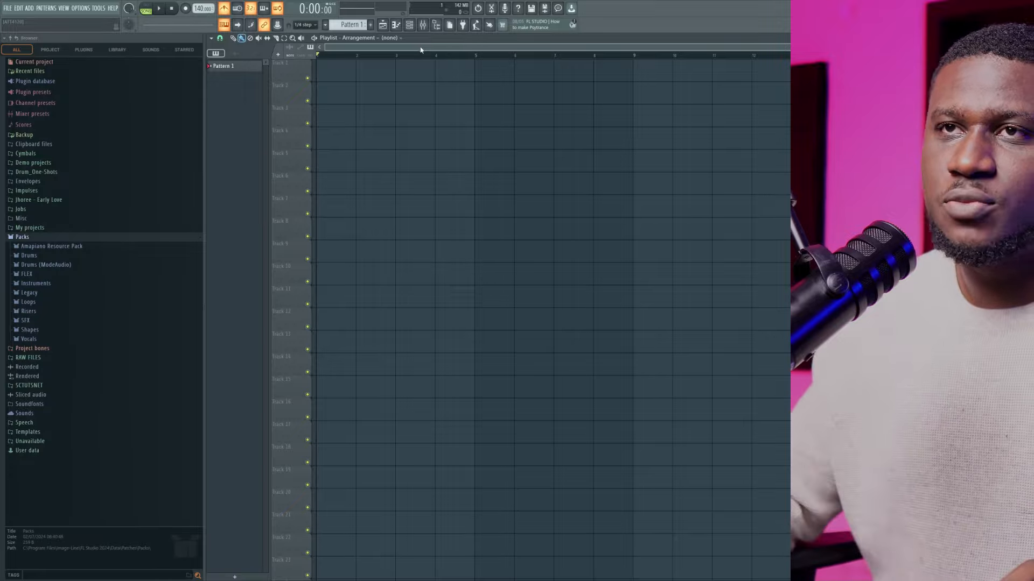
Set the project tempo to 112 BPM
right_click(200, 8)
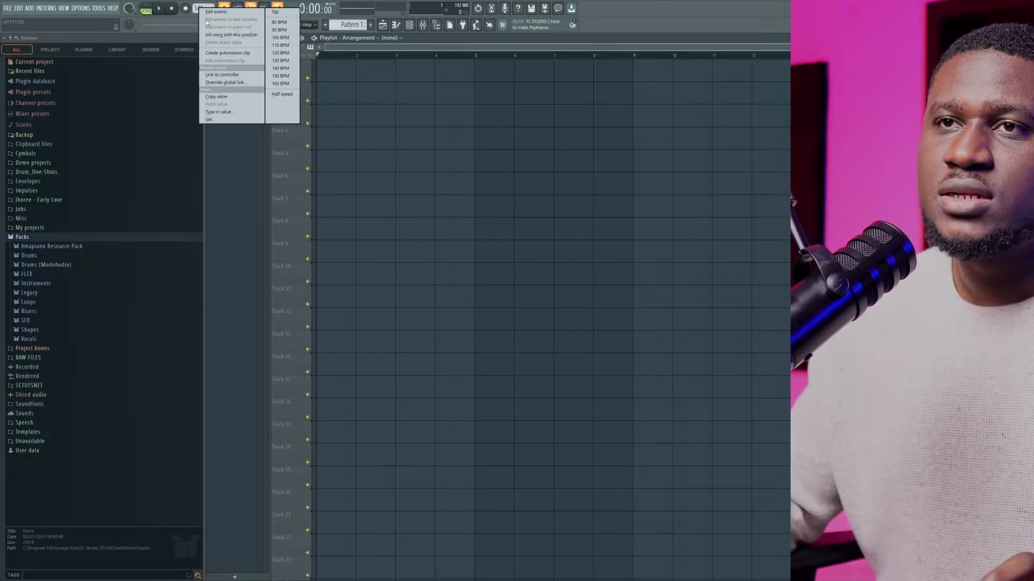
left_click(218, 112)
type("1")
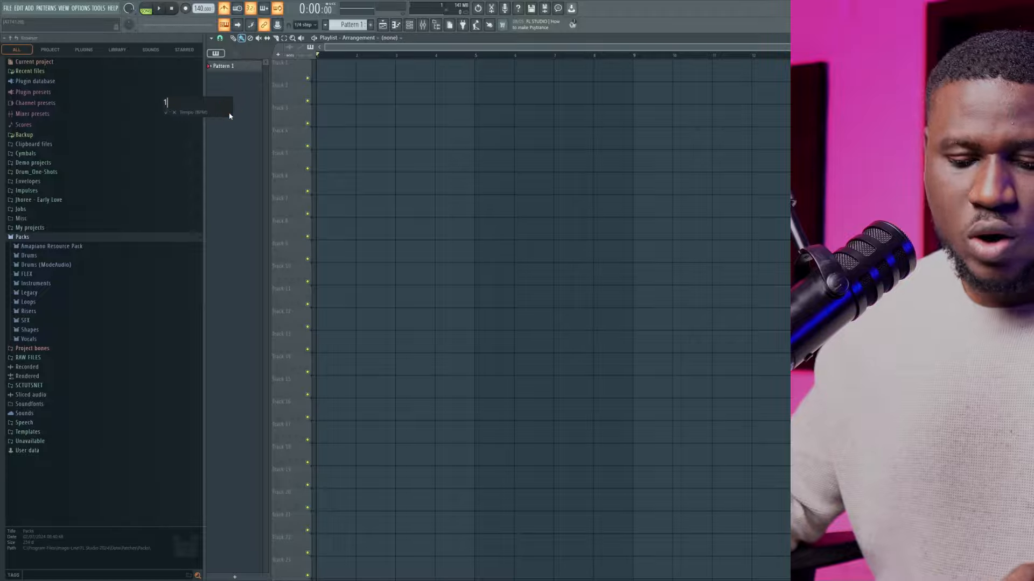
type("12")
key("Return")
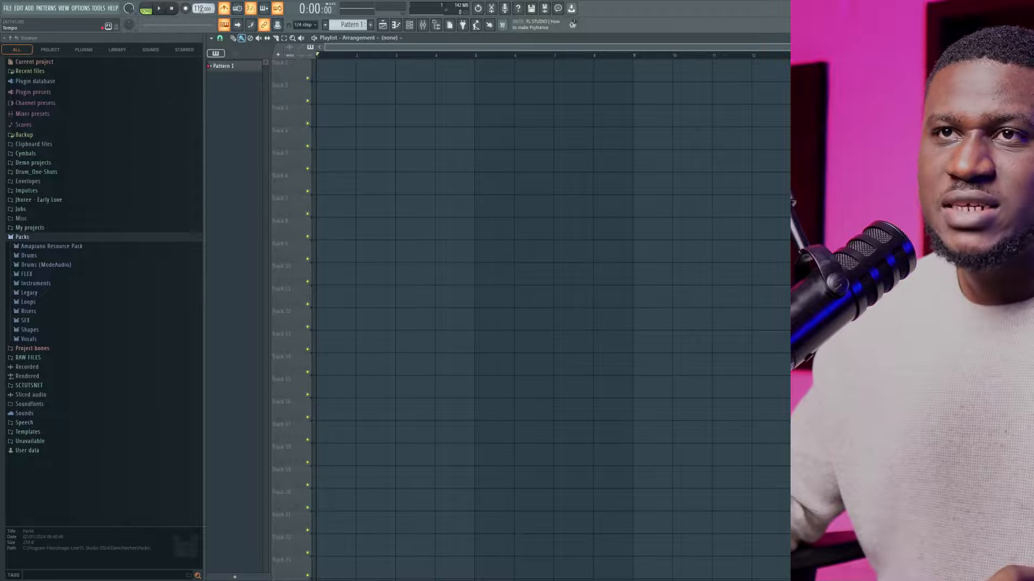
right_click(200, 8)
left_click(221, 112)
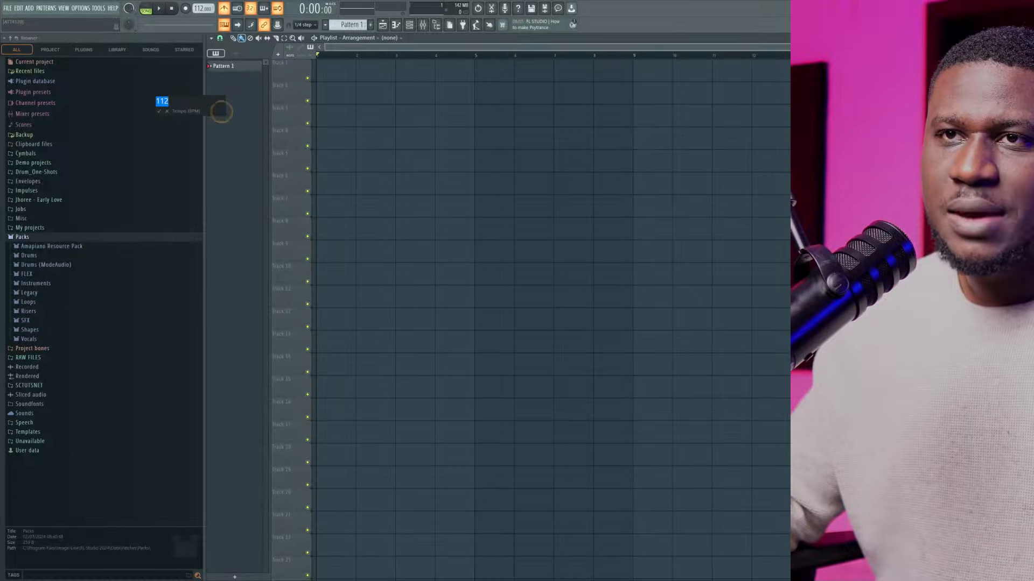
key("Return")
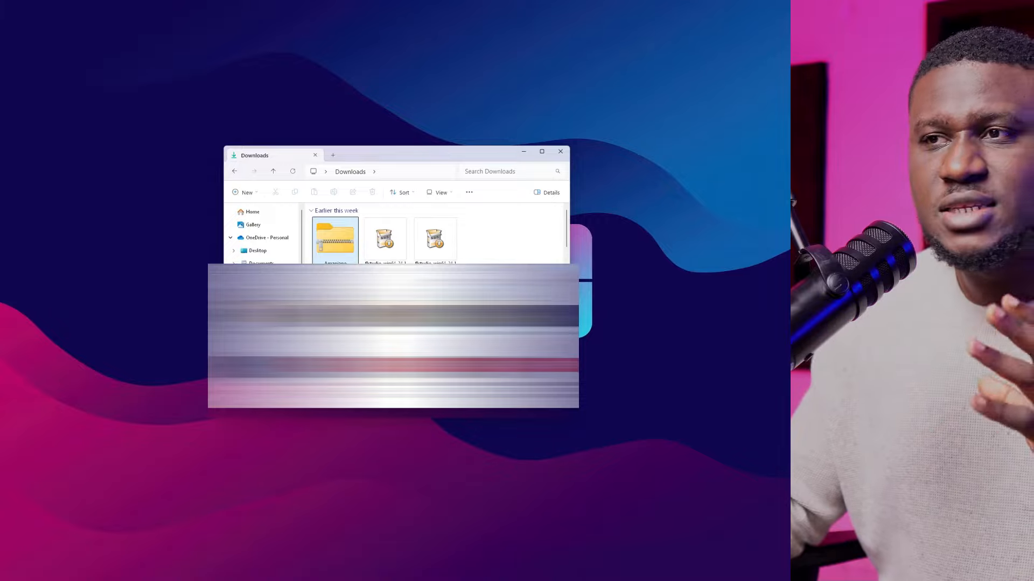
Extract the Amapiano Resource Pack archive in the Downloads folder using WinRAR
right_click(353, 256)
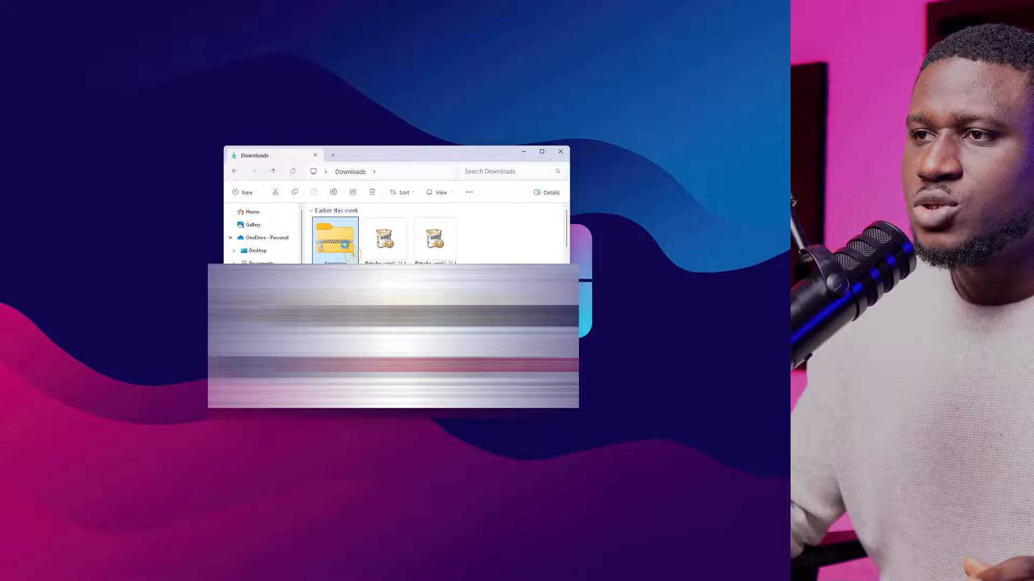
right_click(341, 240)
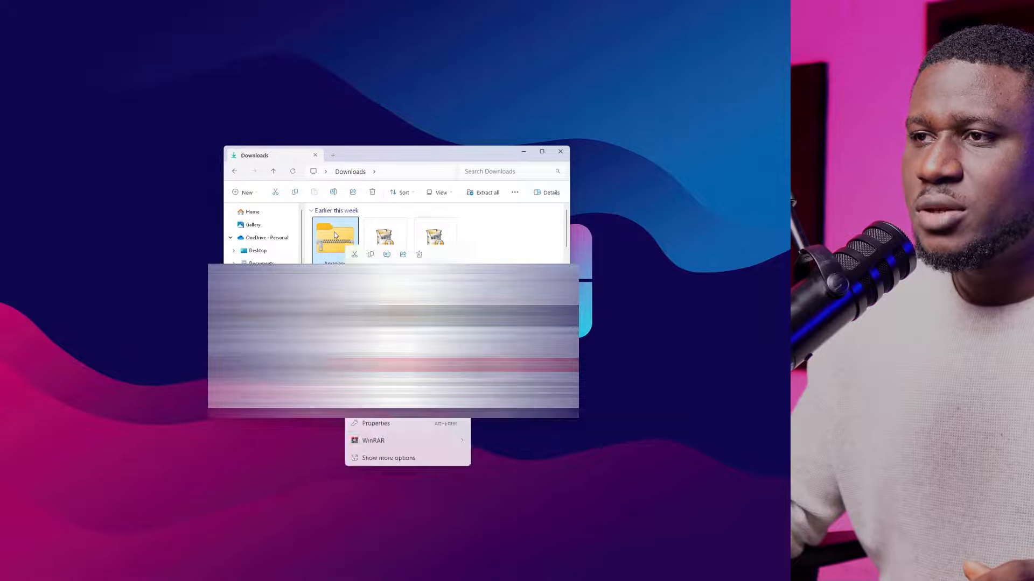
left_click(334, 232)
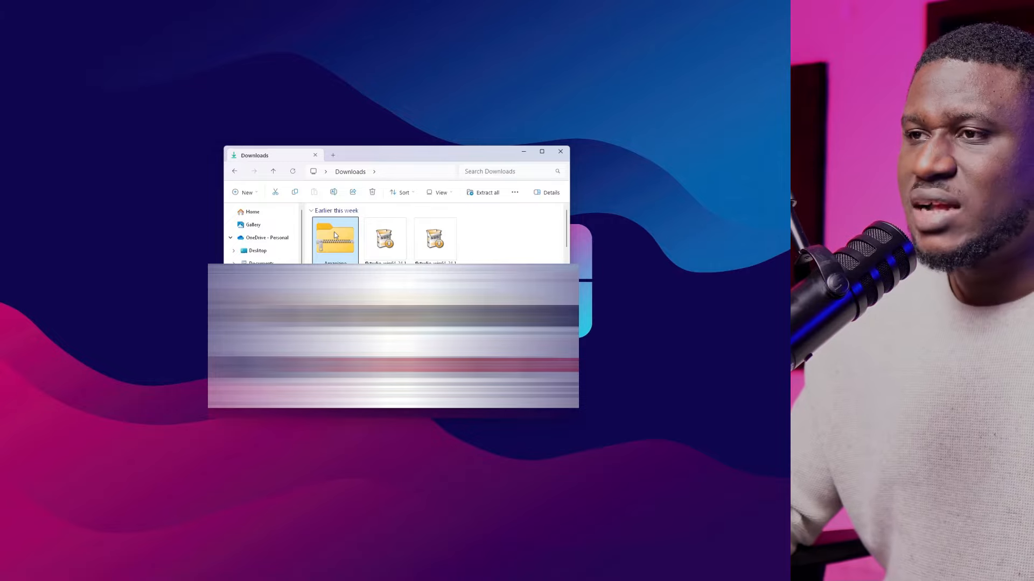
right_click(333, 232)
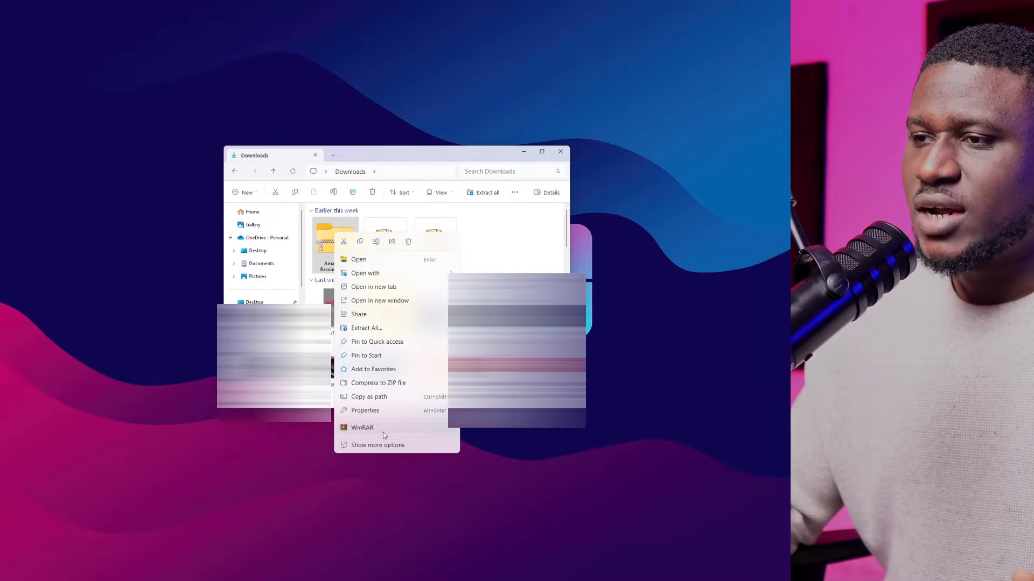
mouse_move(383, 432)
left_click(513, 460)
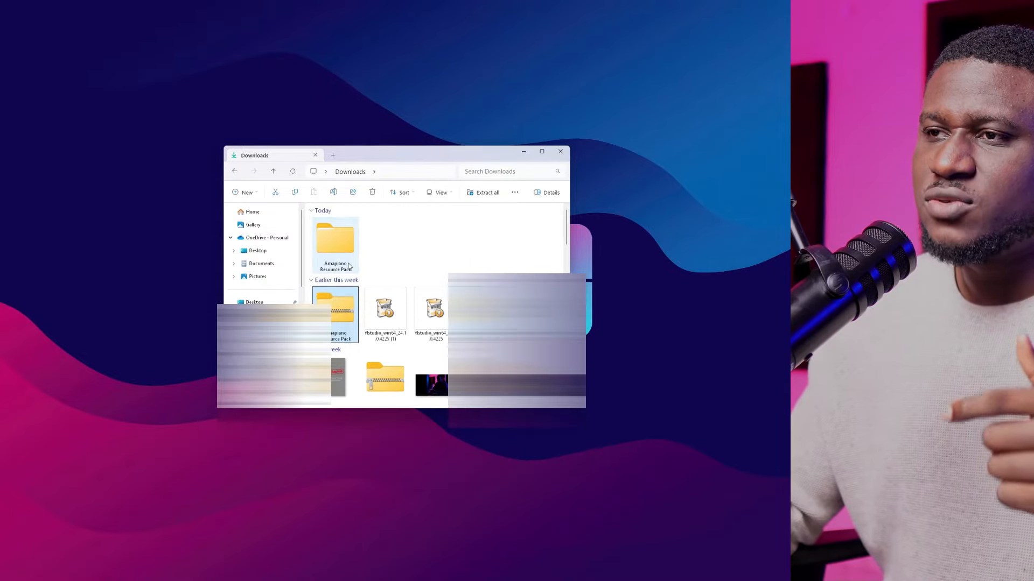
Copy the extracted Amapiano Resource Pack folder in Downloads
left_click(332, 259)
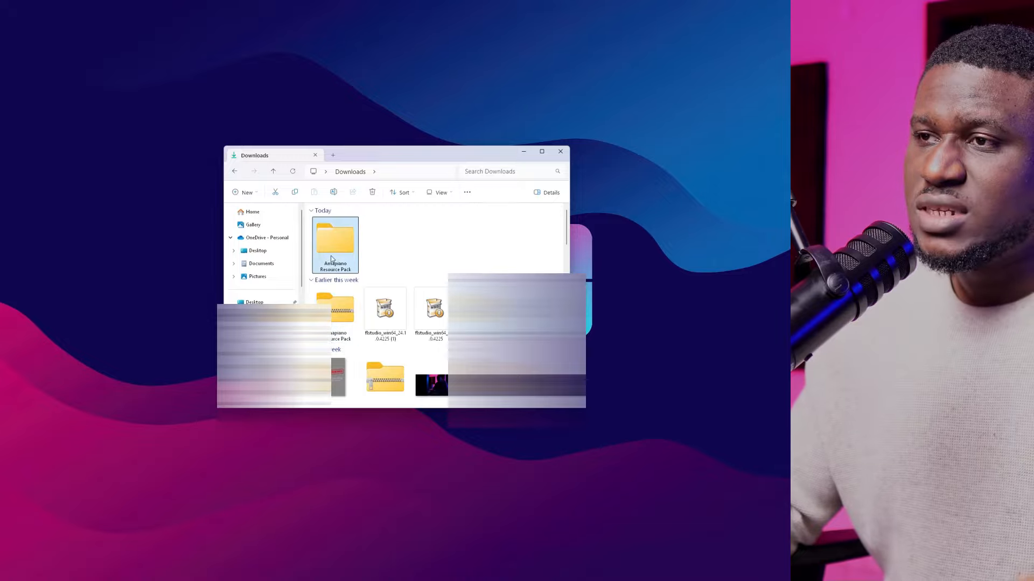
right_click(331, 241)
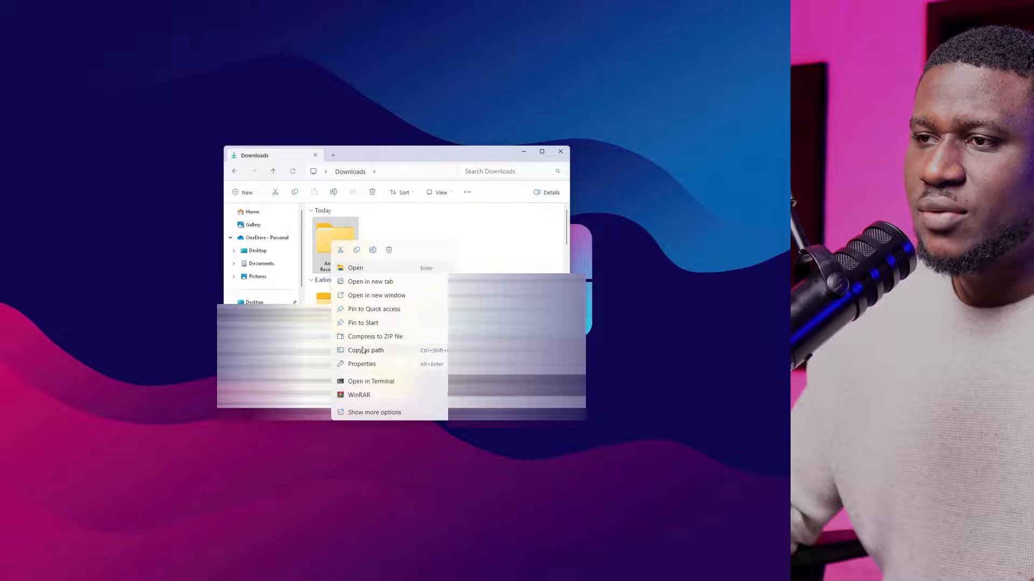
left_click(355, 253)
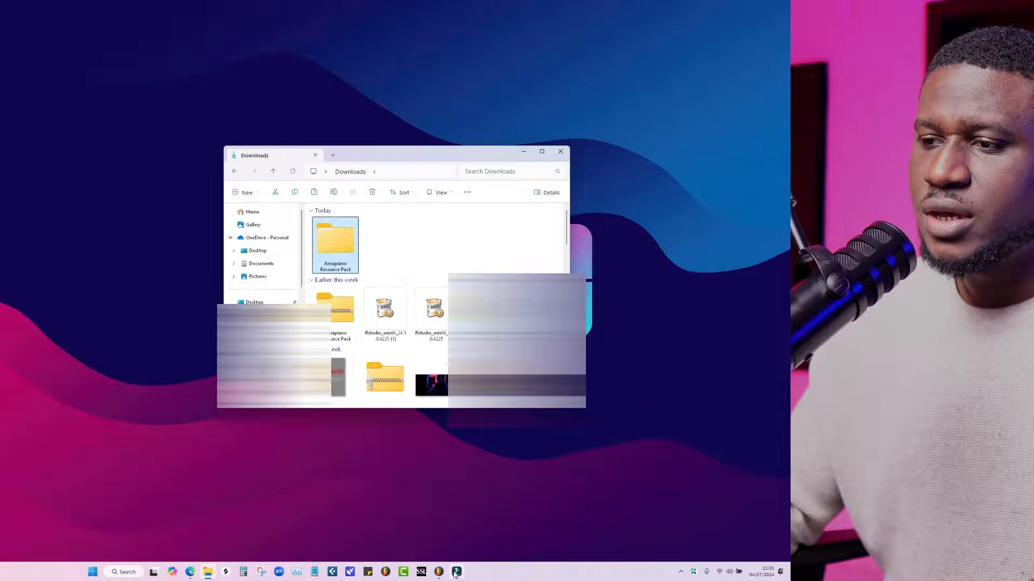
Switch to FL Studio, open the browser's Packs folder in File Explorer, and paste the copied pack there with administrator permission
left_click(456, 572)
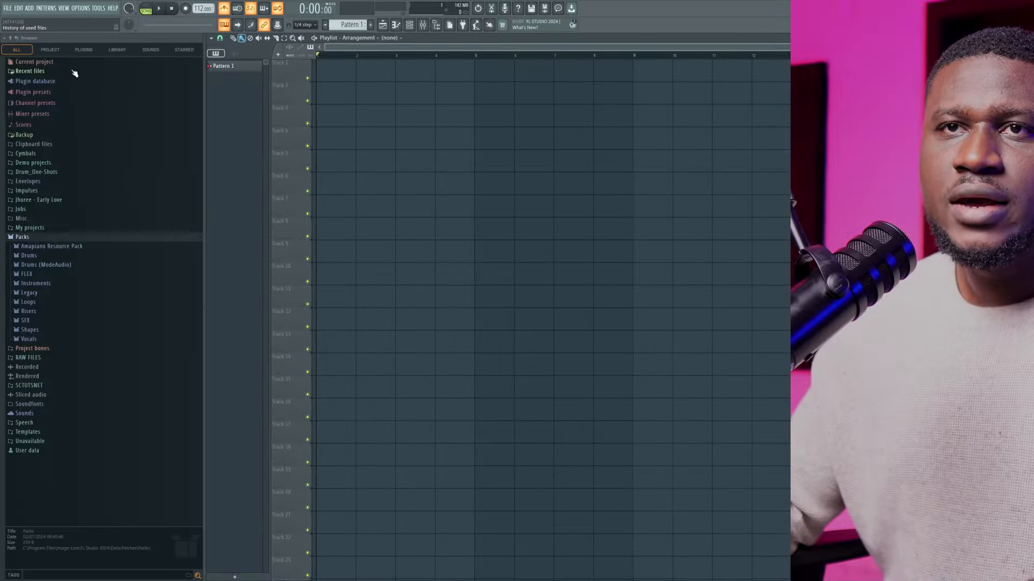
right_click(49, 246)
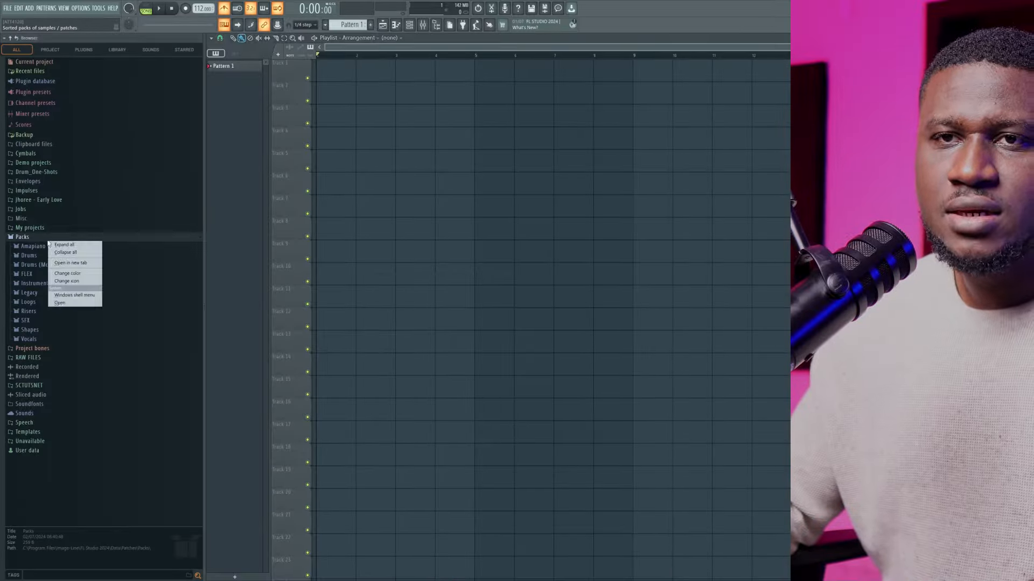
left_click(76, 303)
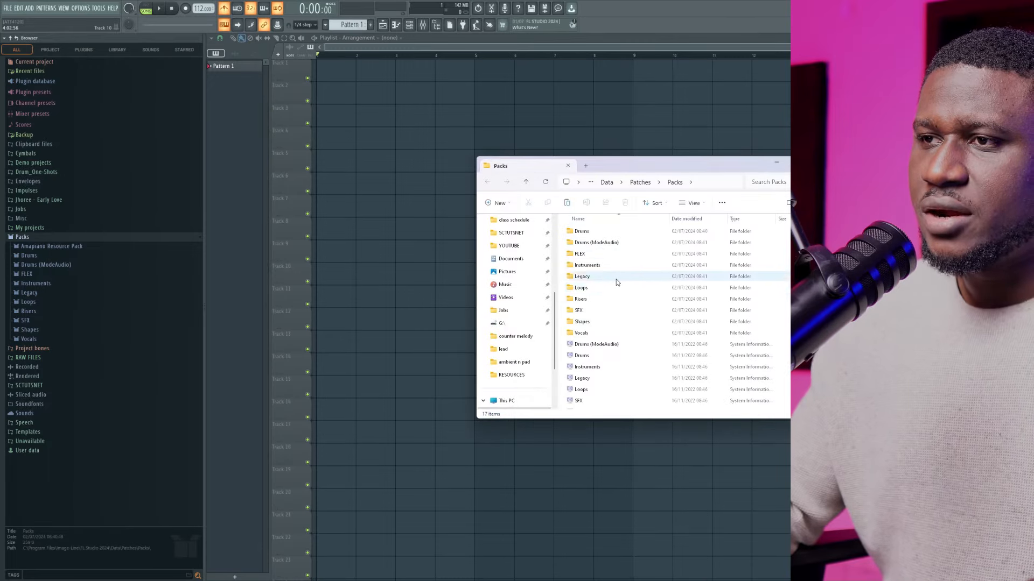
left_click(617, 290)
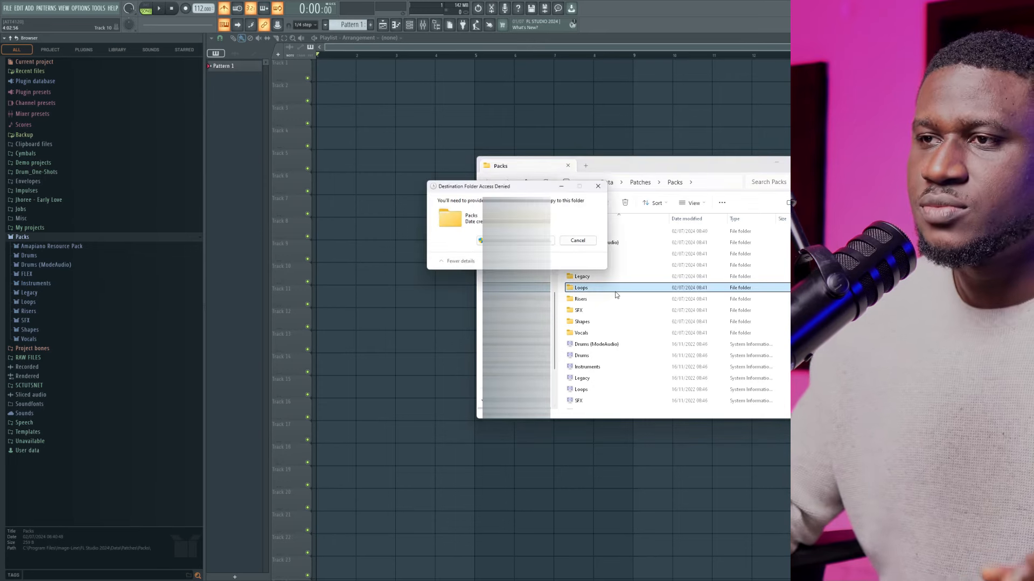
left_click(515, 241)
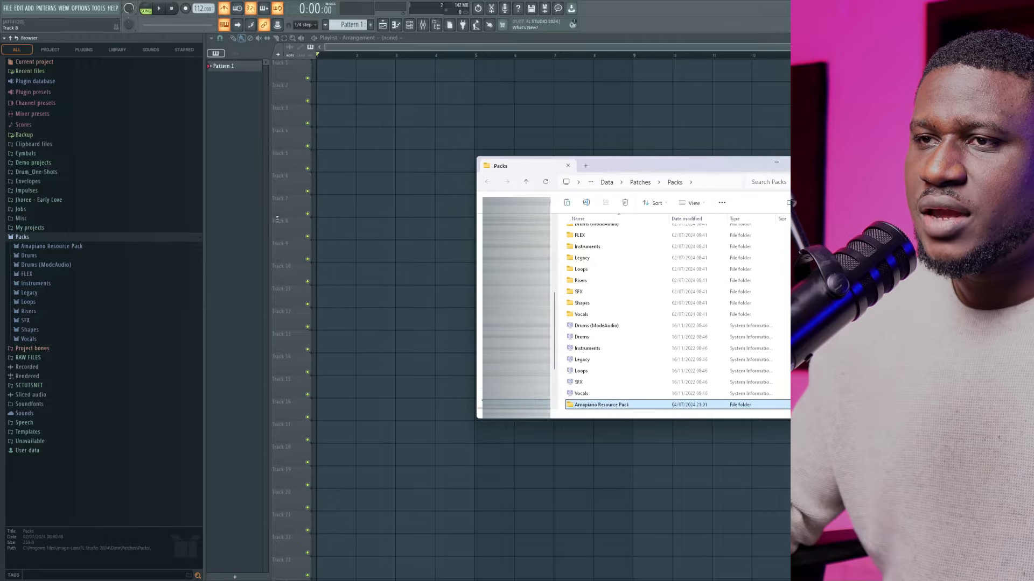
Return to FL Studio, refresh the browser's file structure and narrow the browser to widen the playlist
left_click(230, 221)
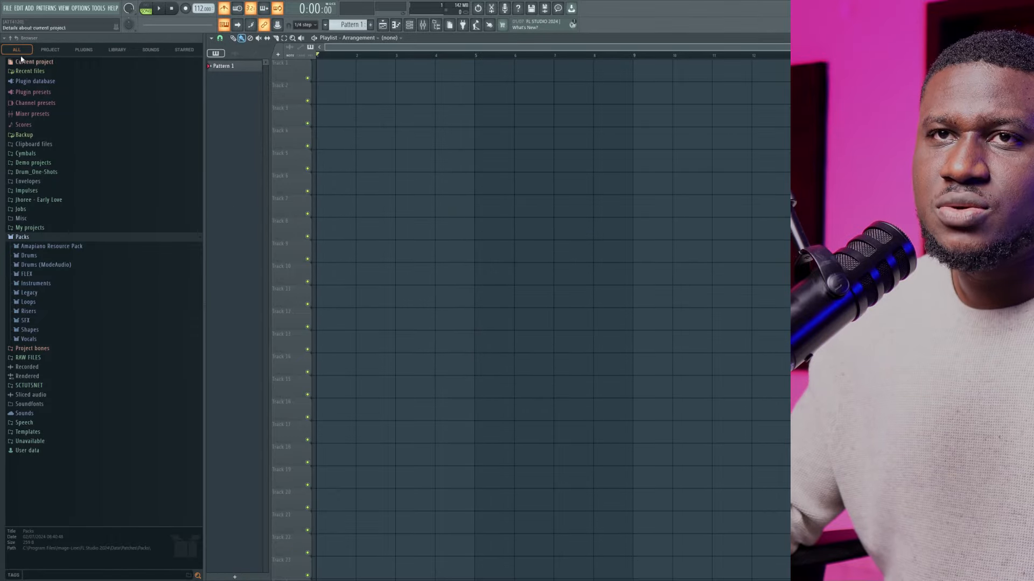
left_click(16, 39)
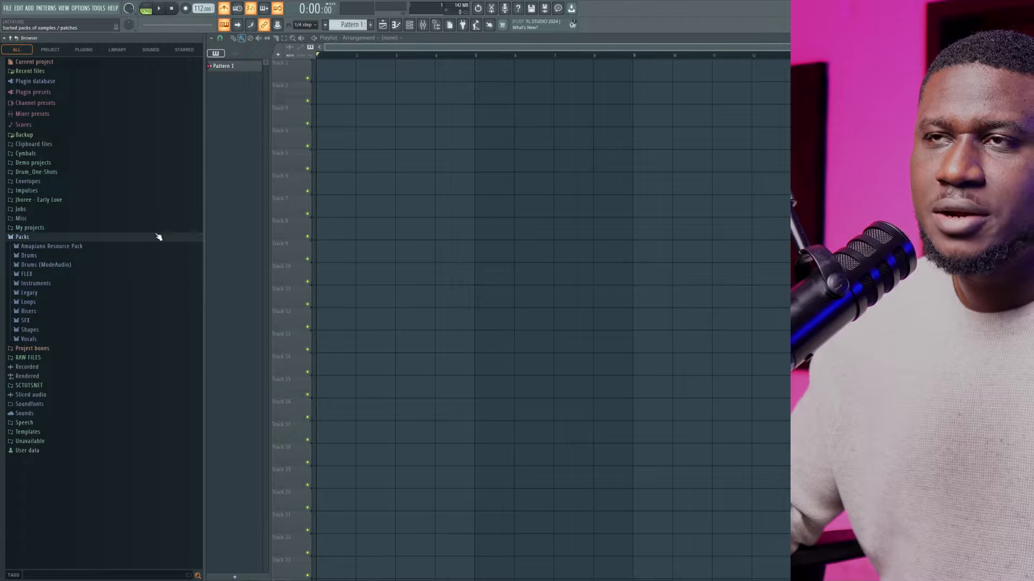
left_click(205, 217)
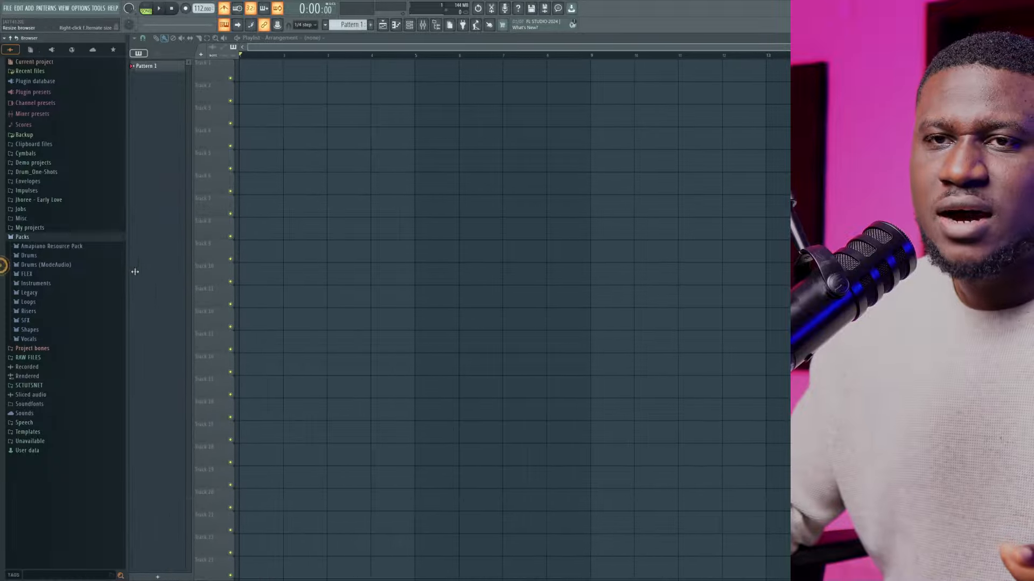
left_click(4, 266)
left_click_drag(61, 266, 148, 262)
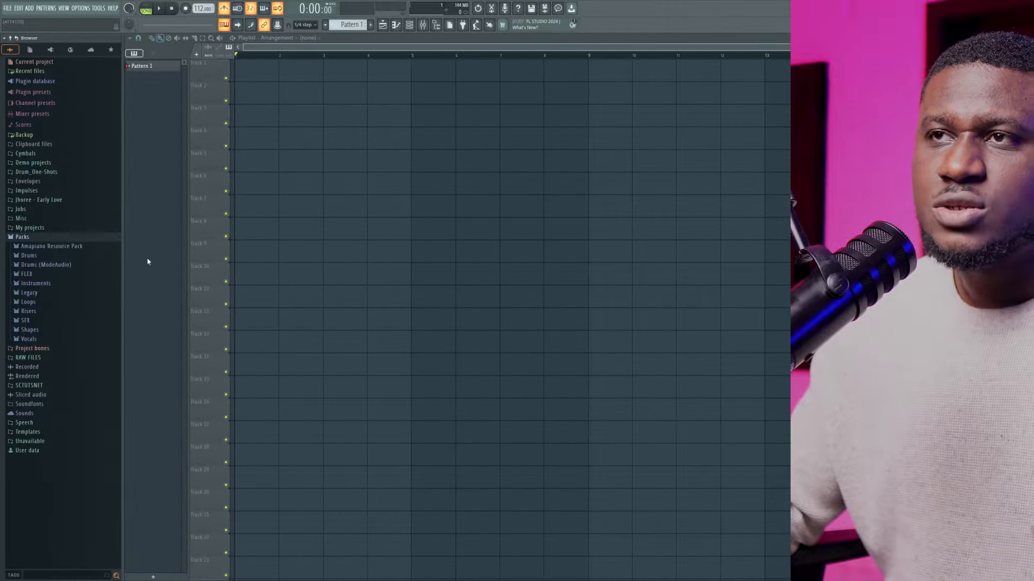
Hide the browser and show it again
left_click(435, 28)
left_click(435, 28)
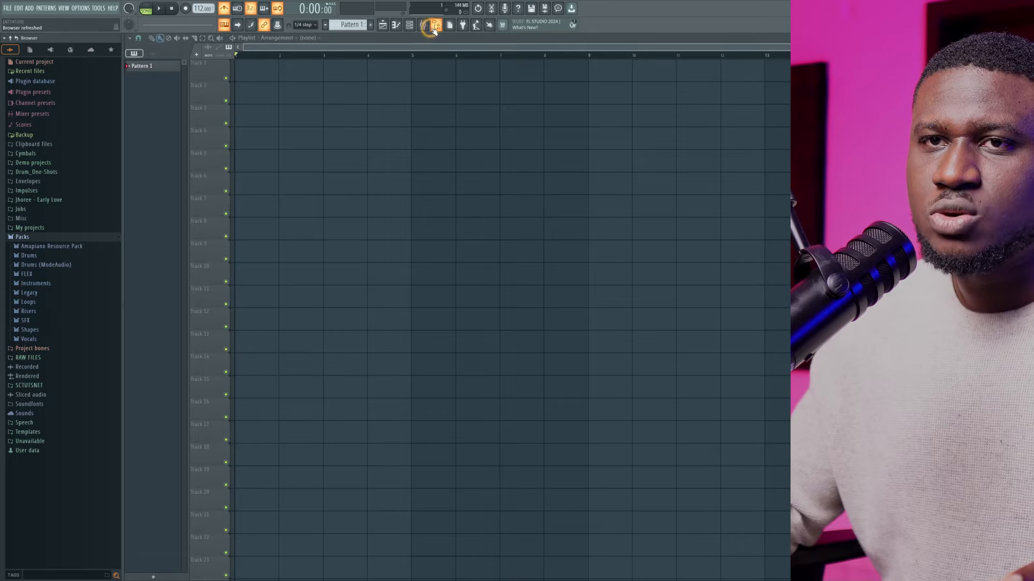
left_click(435, 28)
left_click(435, 28)
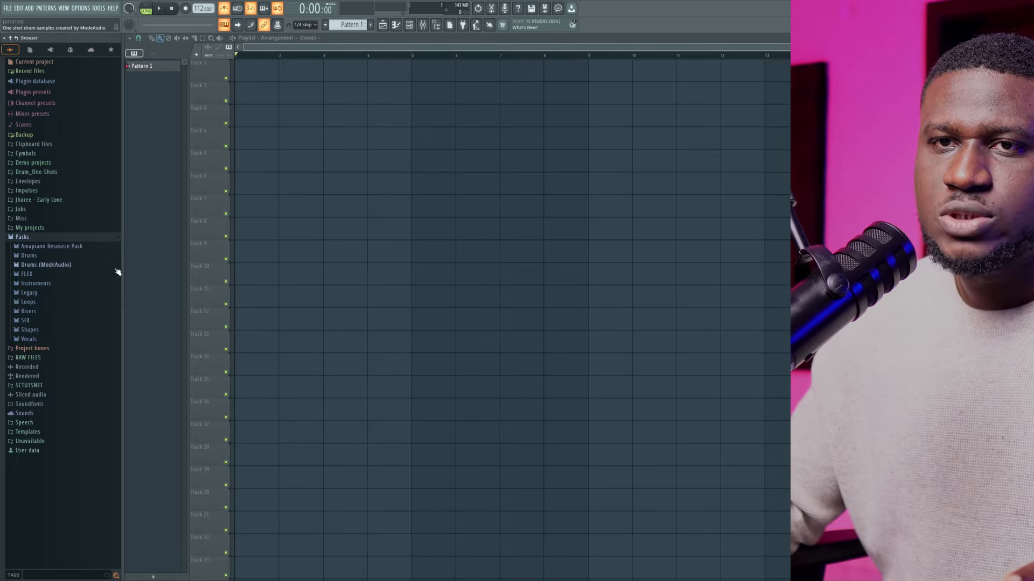
Expand both nested Amapiano Resource Pack folders inside Packs in the browser
left_click(82, 248)
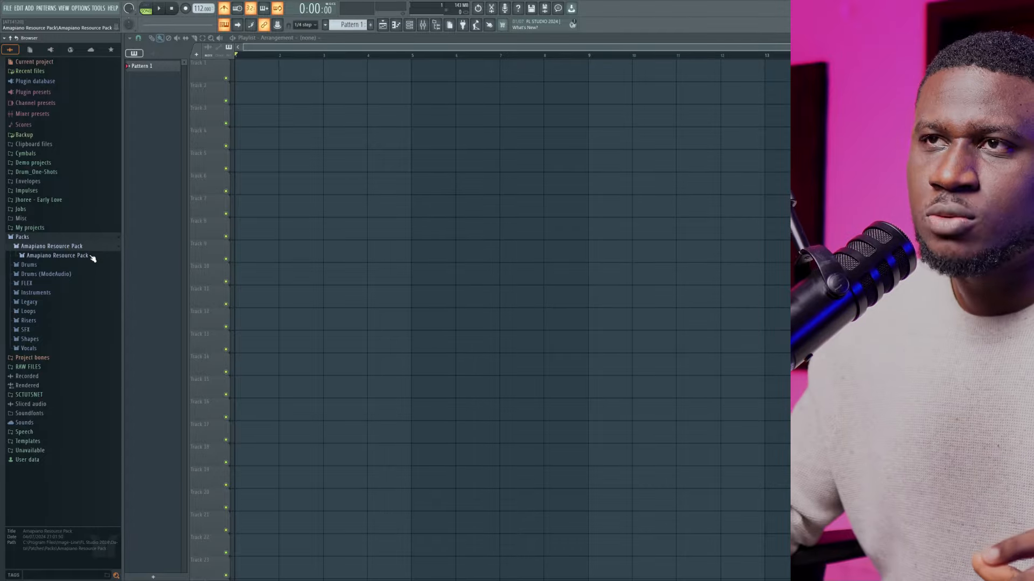
left_click(93, 257)
Toggle the channel rack's visibility several times and leave it shown over the playlist
left_click(410, 25)
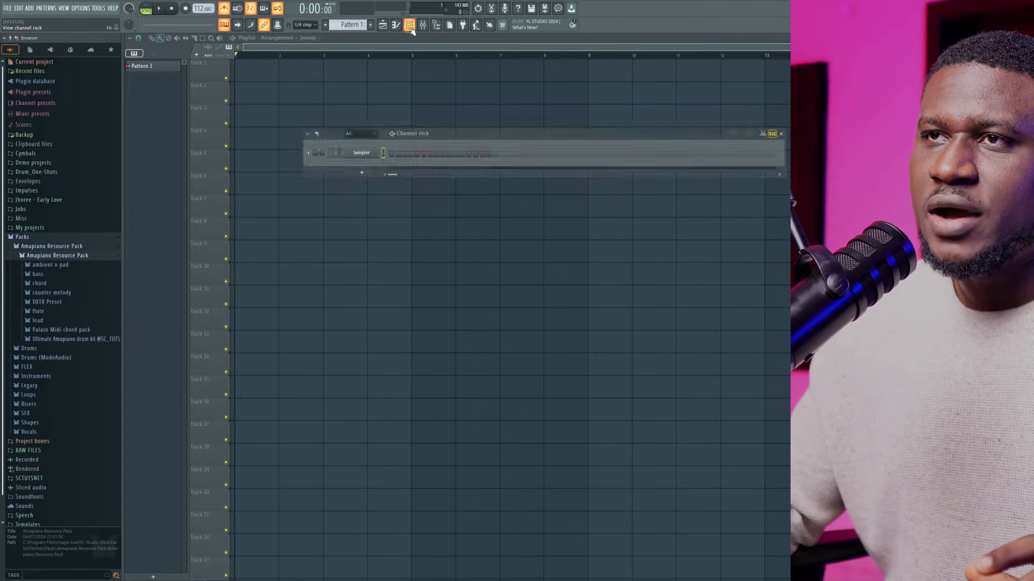
left_click(411, 28)
left_click(411, 28)
left_click(410, 29)
left_click(411, 28)
left_click(411, 29)
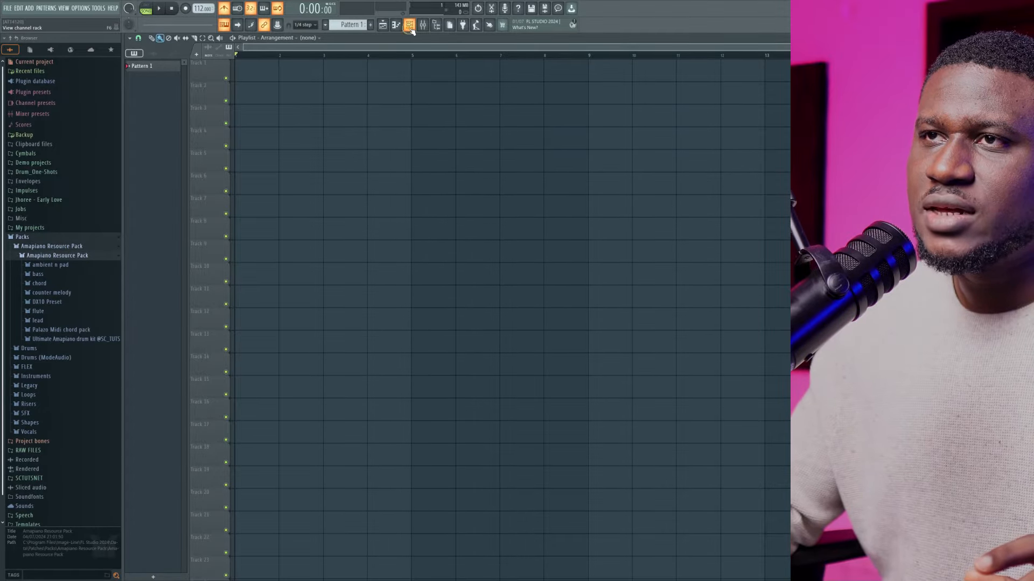
left_click(411, 28)
left_click(411, 29)
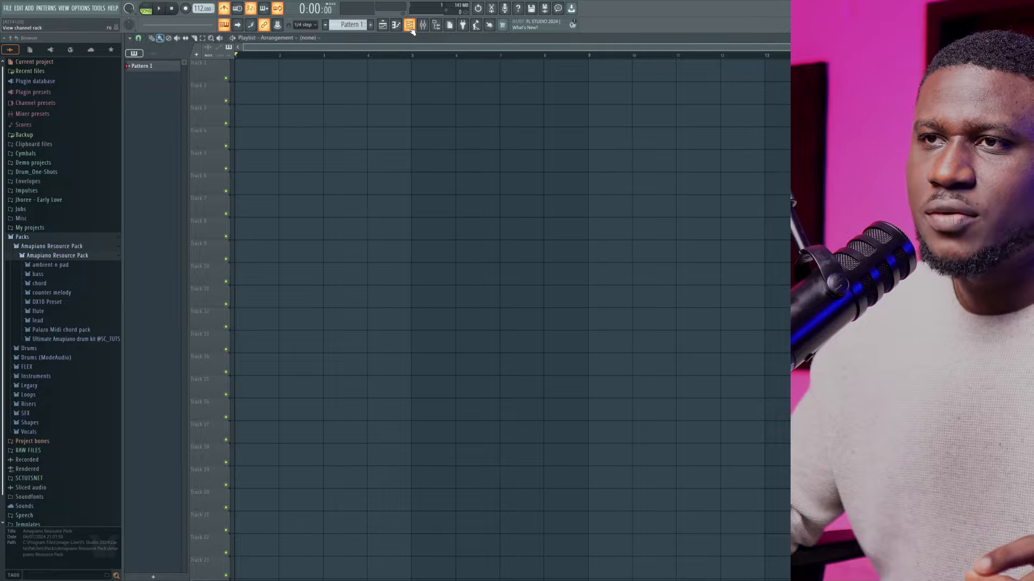
left_click(410, 29)
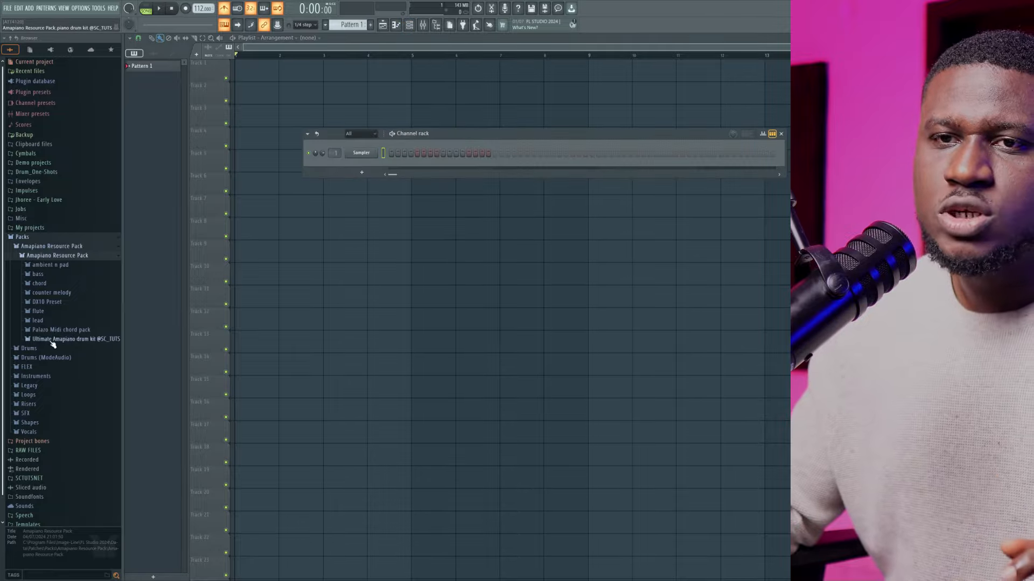
Expand the Ultimate Amapiano drum kit folder and its Rimshots subfolder
left_click(100, 341)
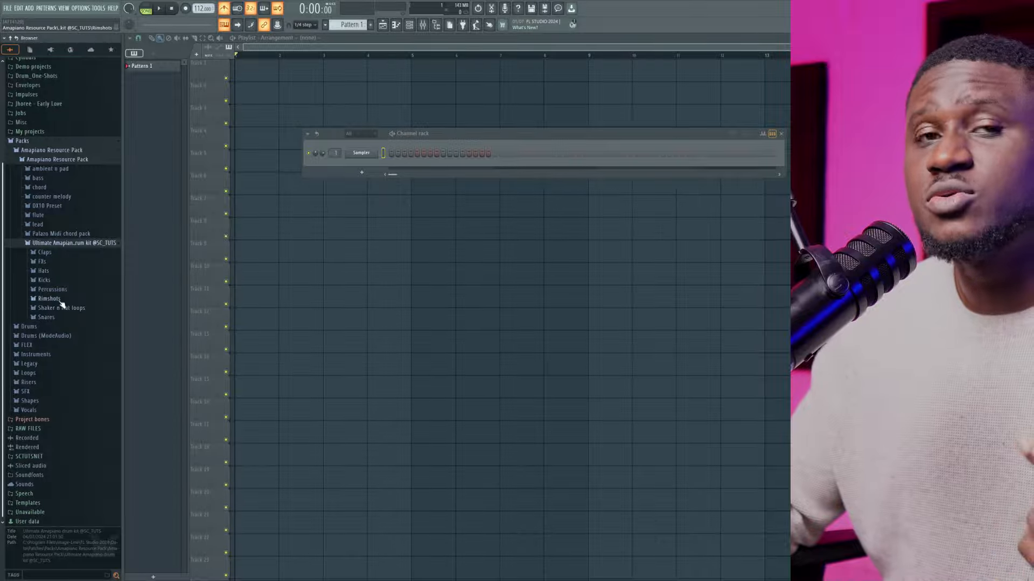
left_click(50, 300)
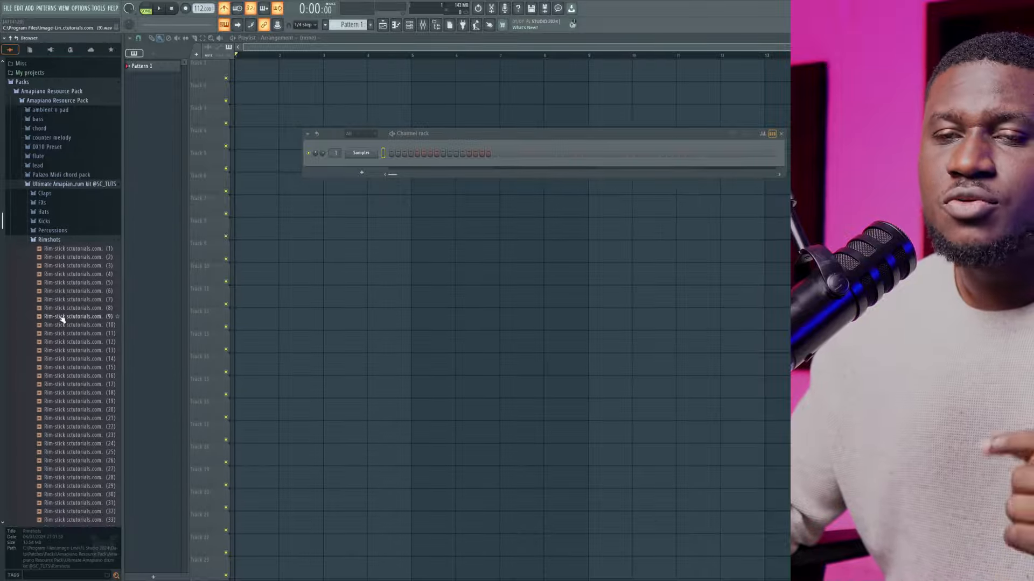
scroll(63, 320, "down", 2)
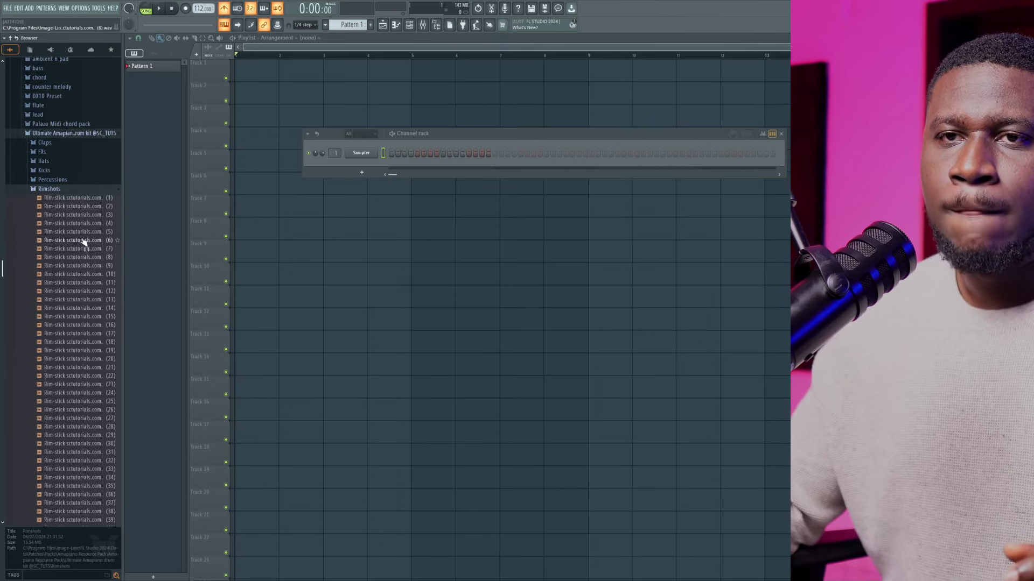
Preview rim-stick samples 4, 7, 11, 15 and 20 in the Rimshots folder
left_click(78, 223)
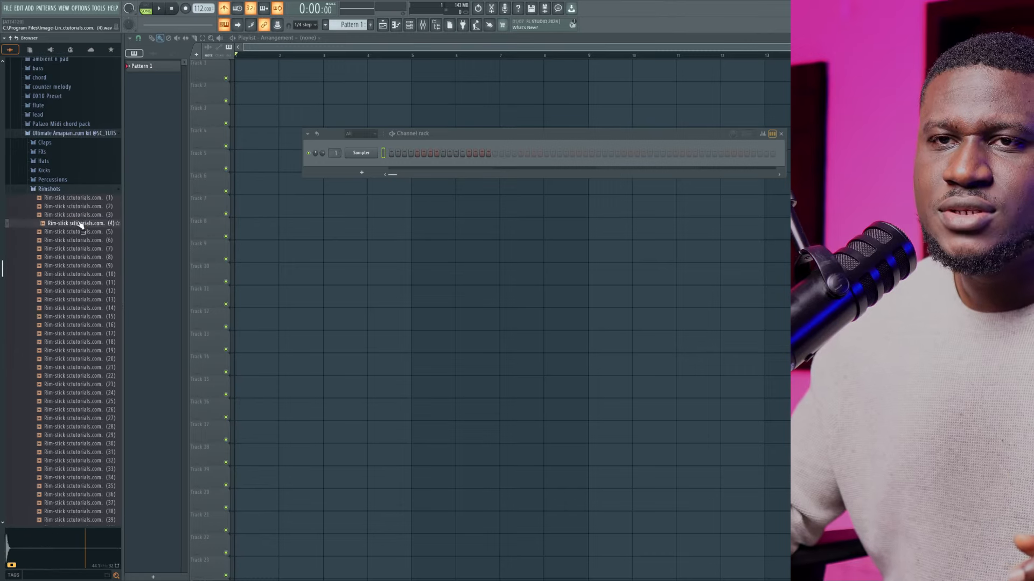
left_click(78, 249)
left_click(75, 283)
left_click(71, 316)
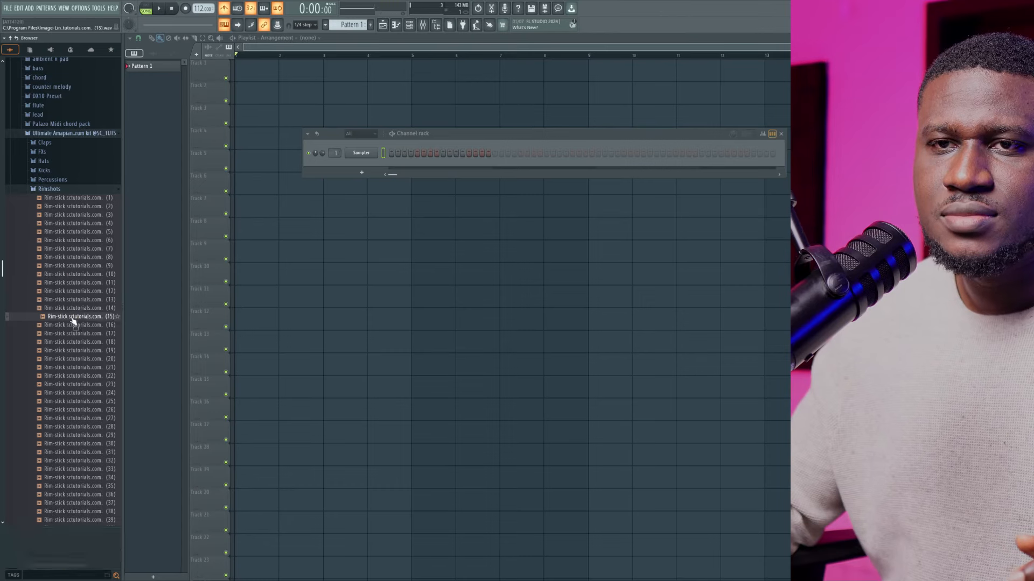
left_click(74, 362)
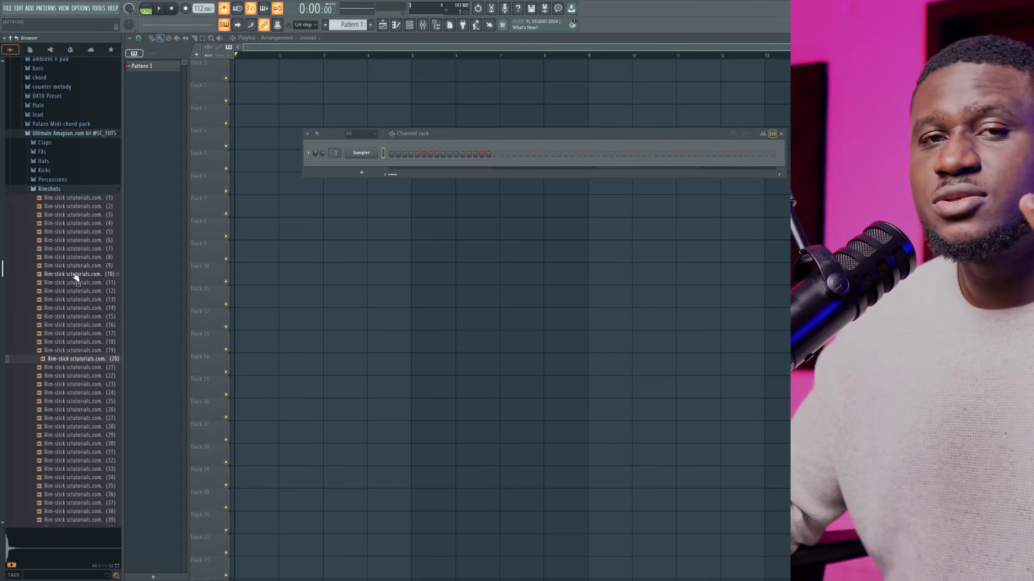
Preview rim-stick samples 1, 2 and 8 in the Rimshots folder and add samples 2 and 8 as new channels
scroll(76, 253, "down", 8)
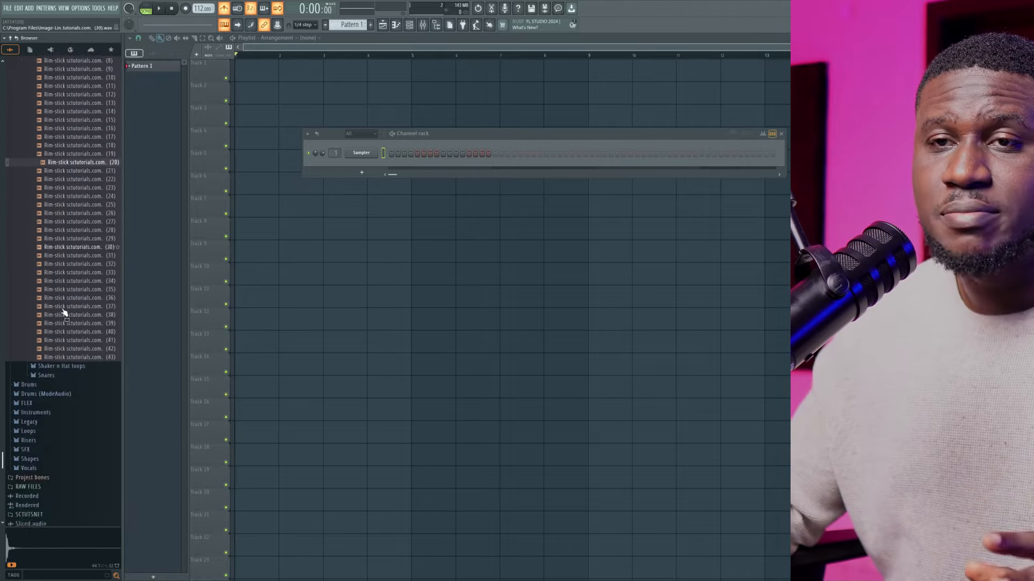
scroll(79, 338, "up", 6)
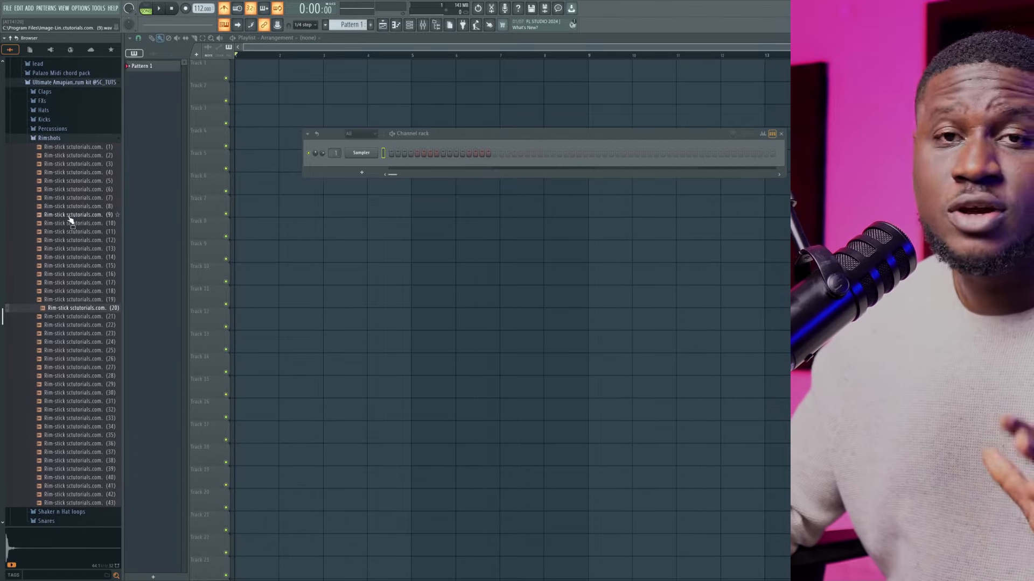
left_click(69, 147)
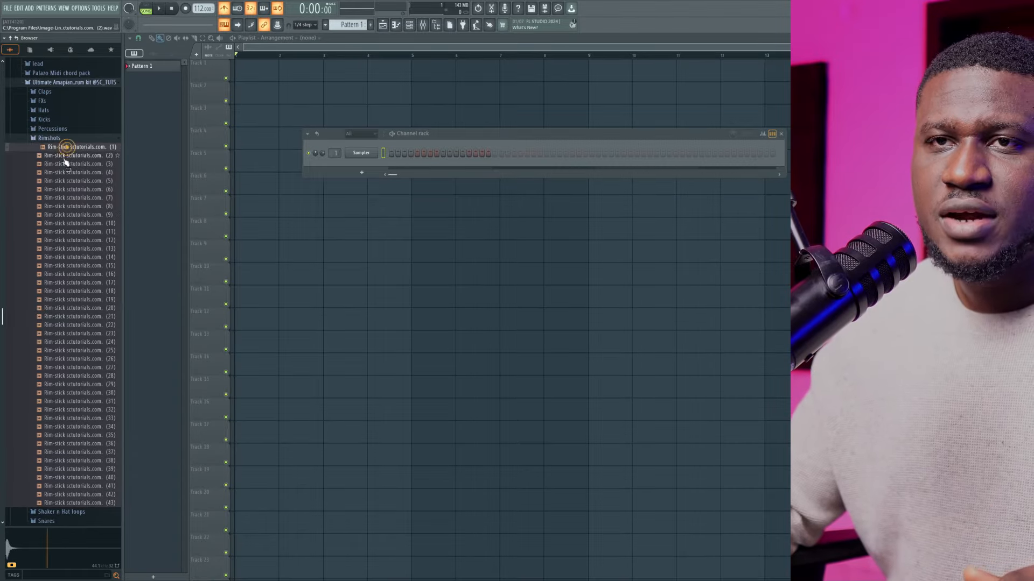
left_click(65, 155)
left_click_drag(65, 155, 362, 167)
left_click(84, 207)
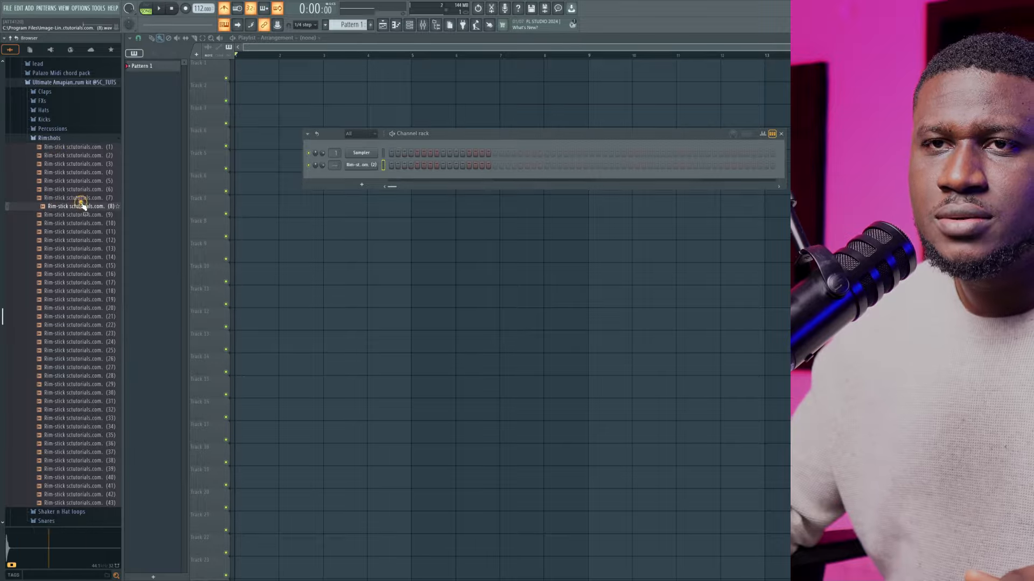
left_click_drag(81, 203, 339, 189)
Preview rim-stick samples 16, 19, 20, 21, 23 and 24, and add sample 21 as a new channel
left_click(73, 274)
left_click(75, 299)
left_click(76, 335)
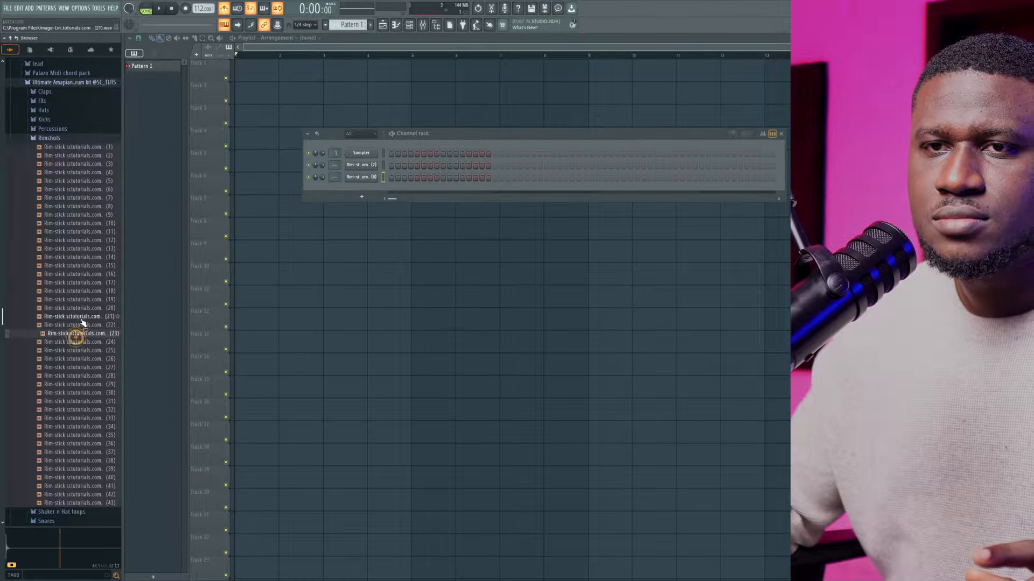
left_click(82, 317)
left_click(75, 342)
left_click(84, 309)
left_click(82, 316)
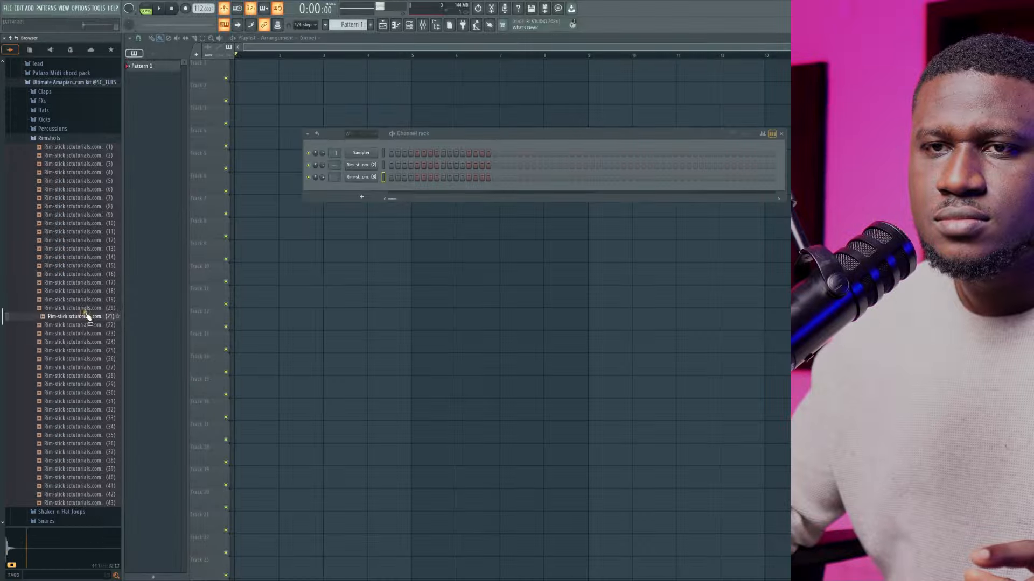
left_click_drag(82, 316, 363, 189)
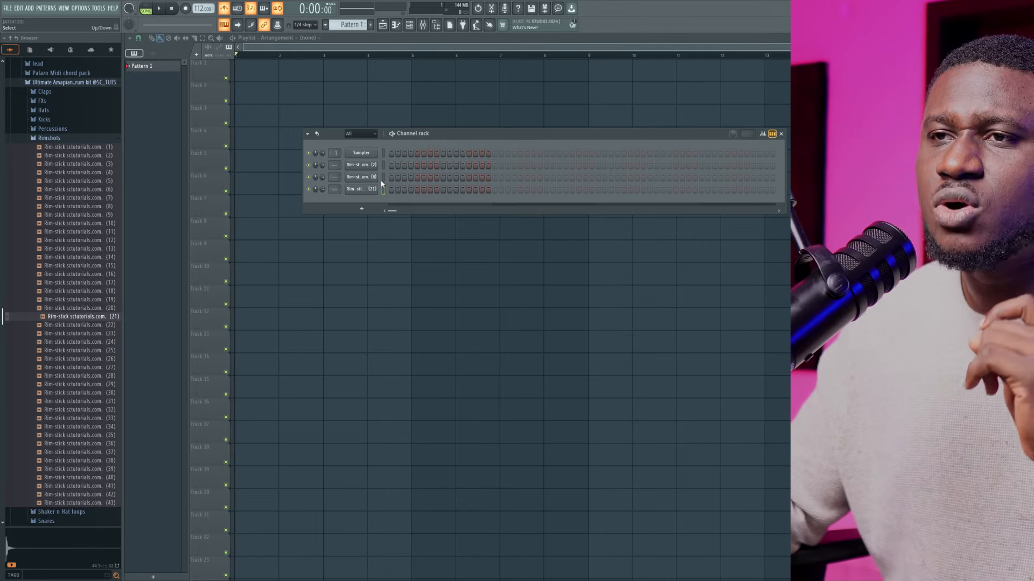
Set the root note of the rim-stick (21) channel to C5 and compare its pitch with the original sample
key("z")
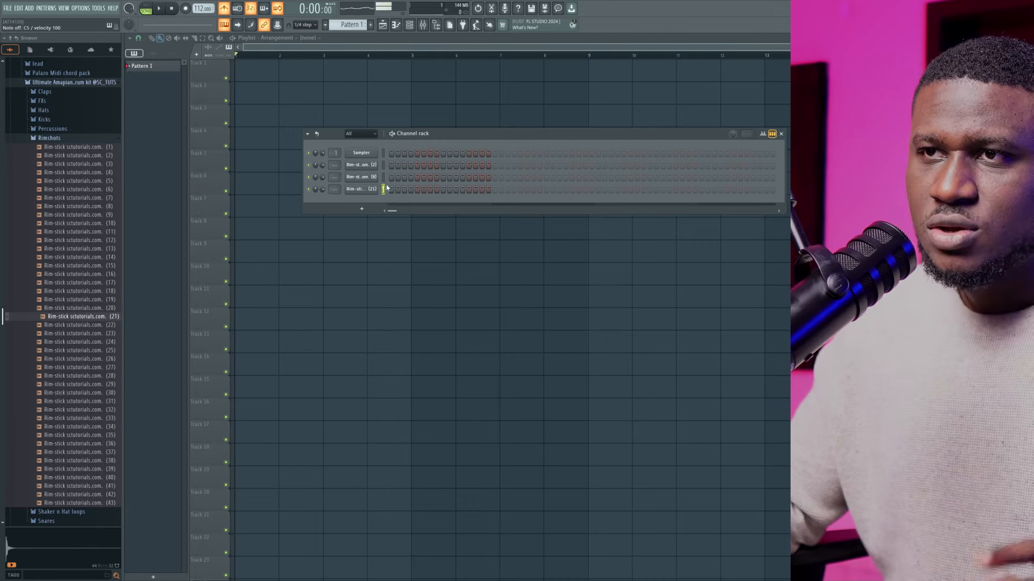
left_click(95, 318)
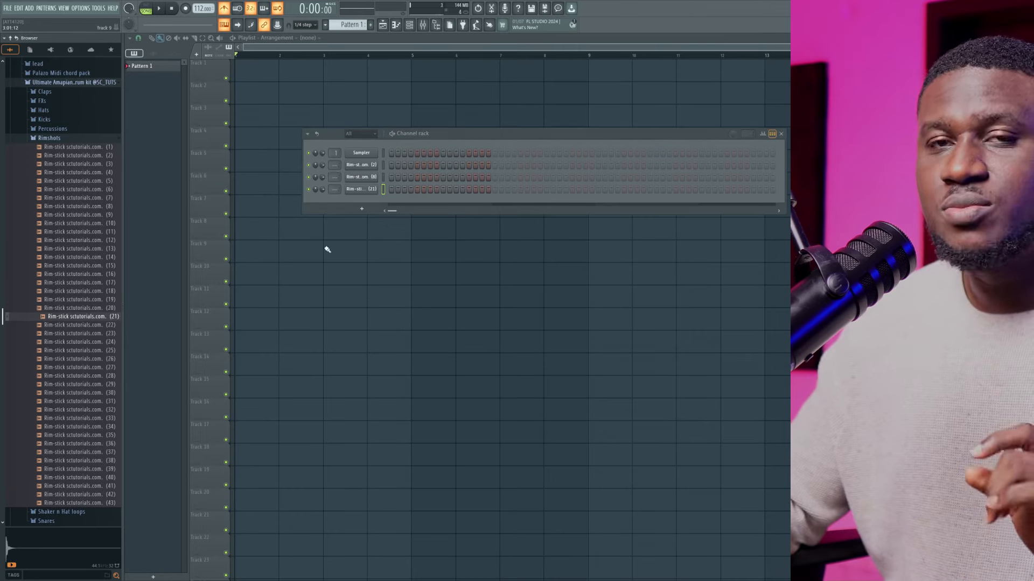
left_click(354, 189)
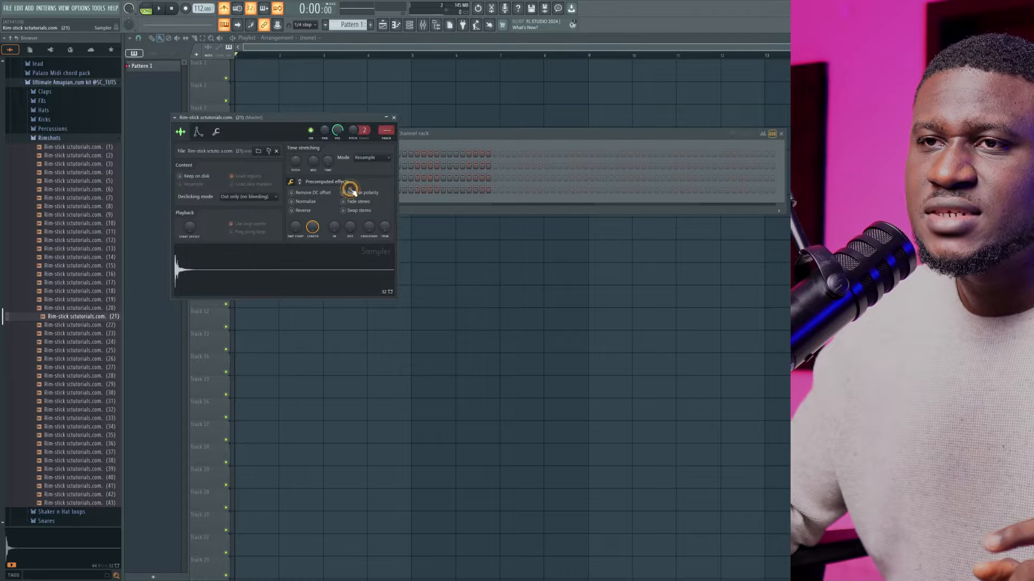
left_click(217, 133)
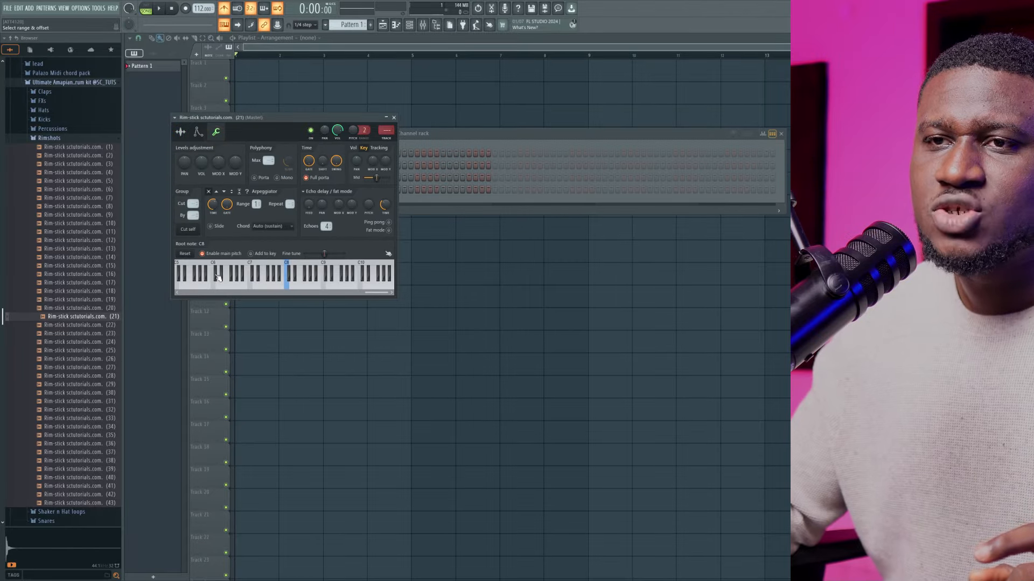
scroll(218, 278, "up", 1)
scroll(193, 267, "up", 1)
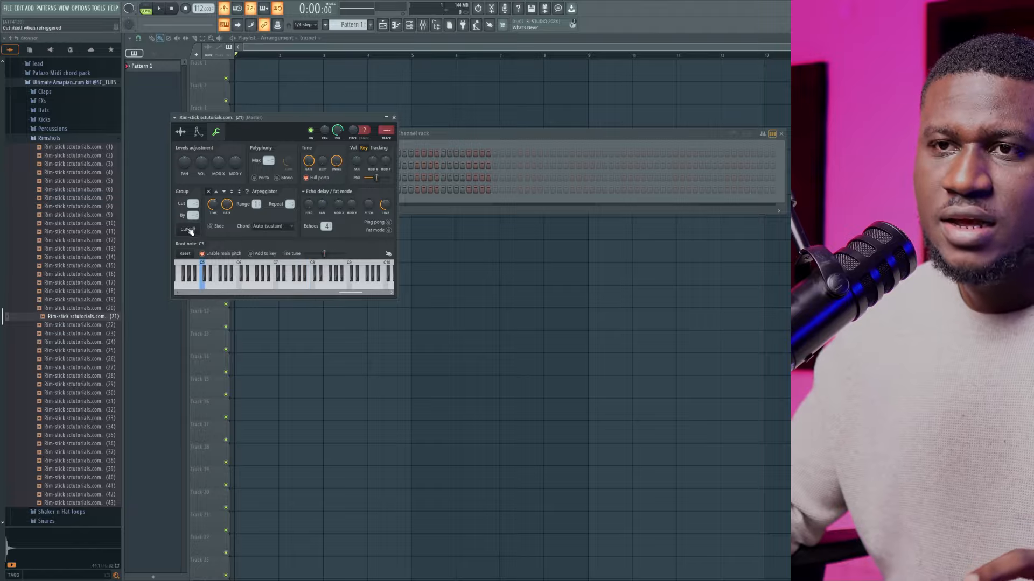
left_click(181, 132)
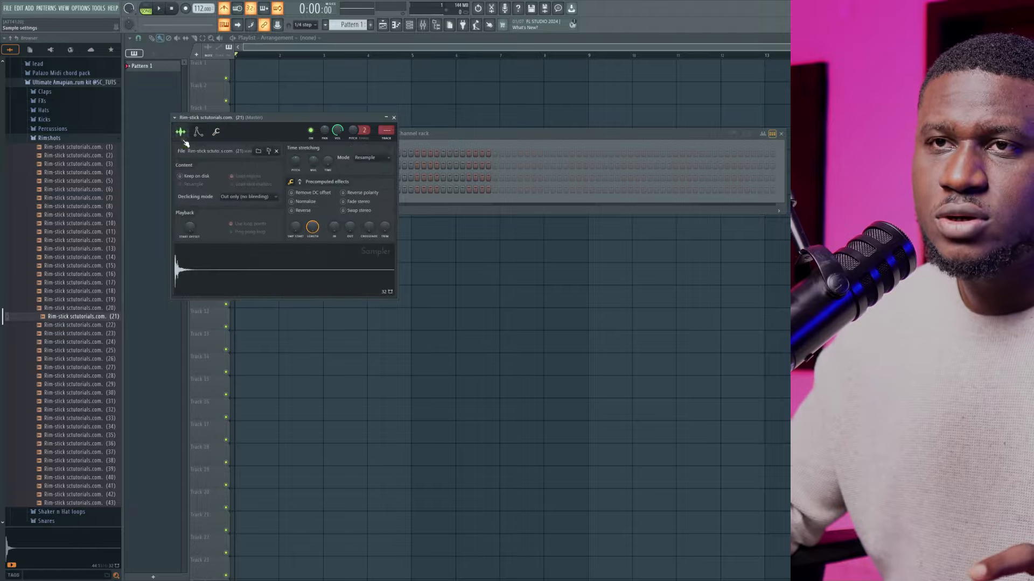
left_click(85, 315)
Set the root note of the rim-stick (8) channel to C5
left_click(449, 144)
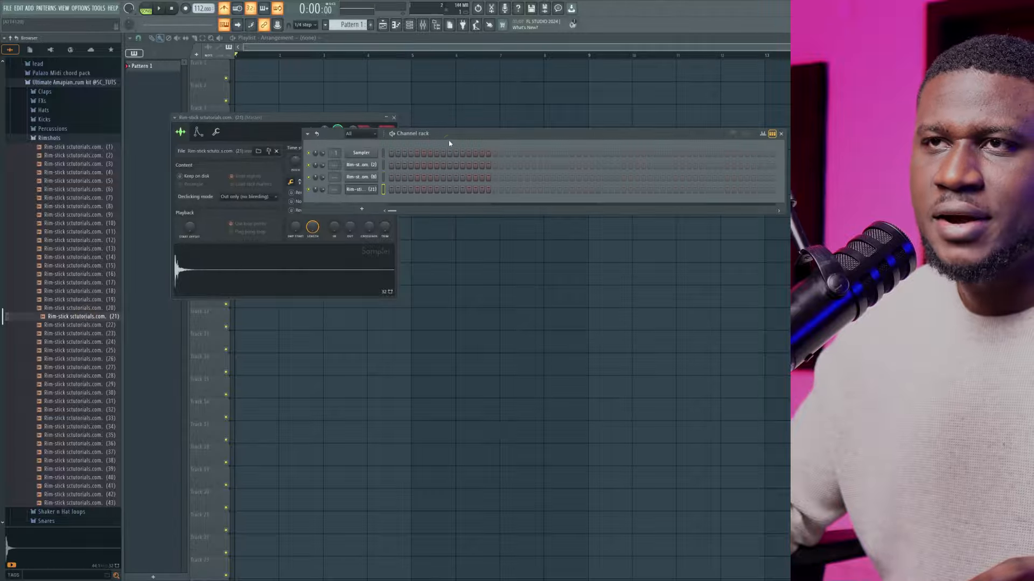
left_click(370, 177)
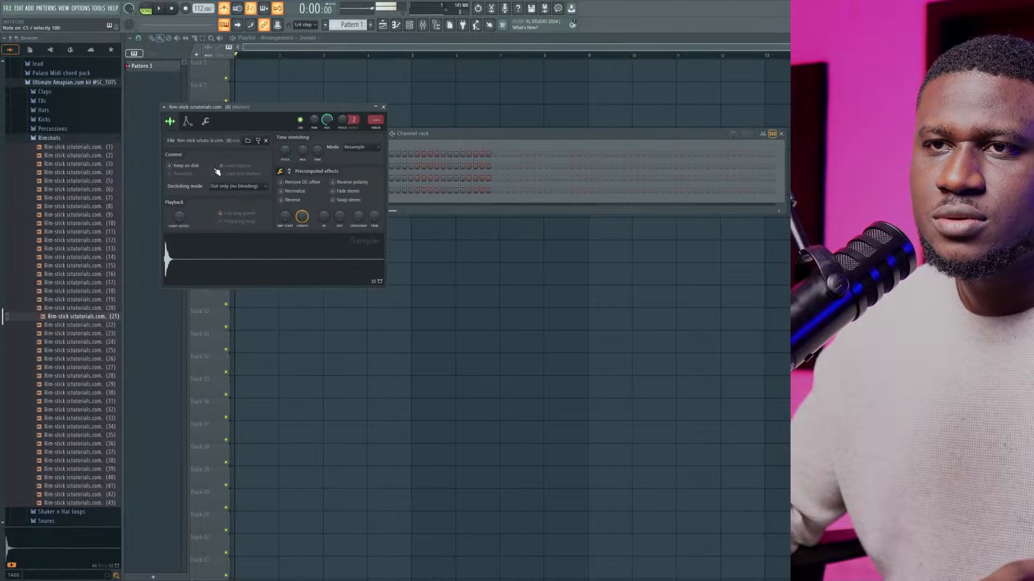
left_click(205, 121)
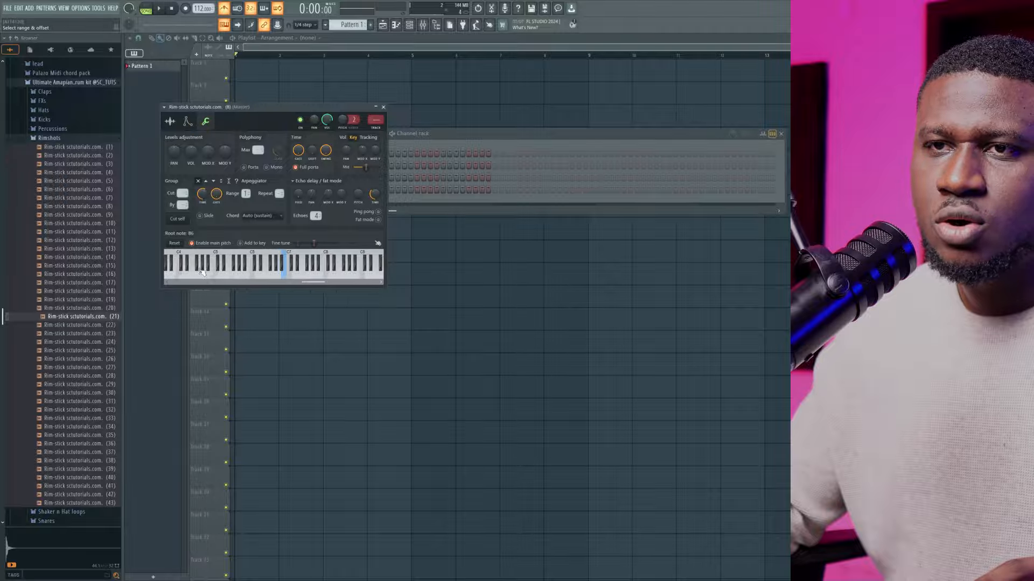
scroll(202, 271, "up", 2)
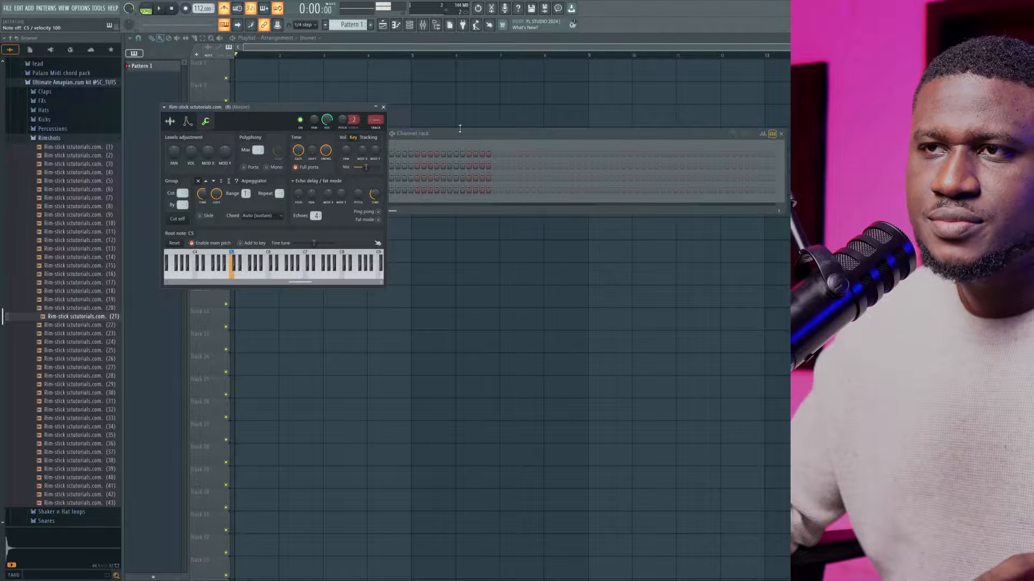
Set the root note of the rim-stick (2) channel to C5 and close its channel settings
left_click(438, 136)
left_click(353, 167)
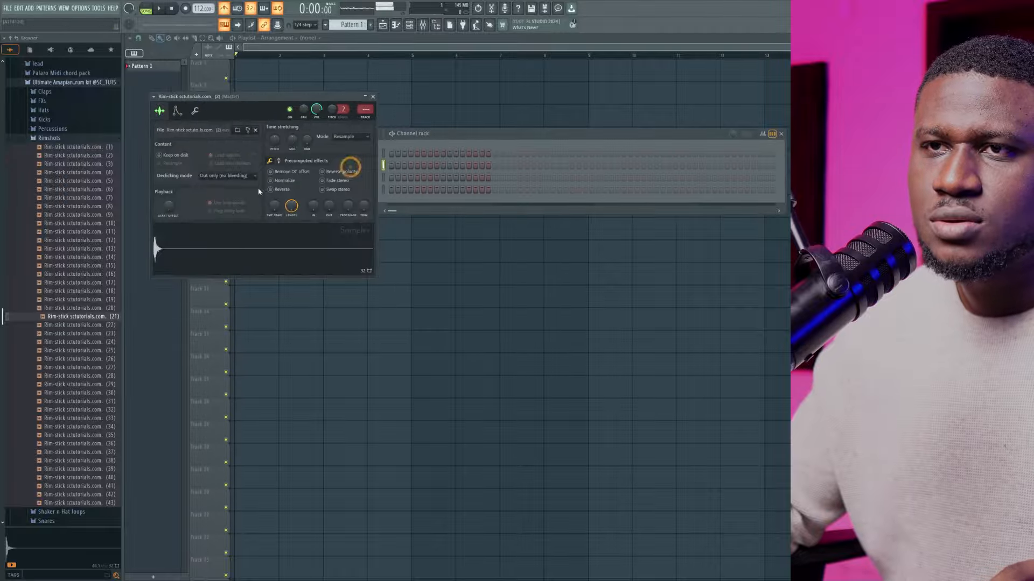
left_click(195, 111)
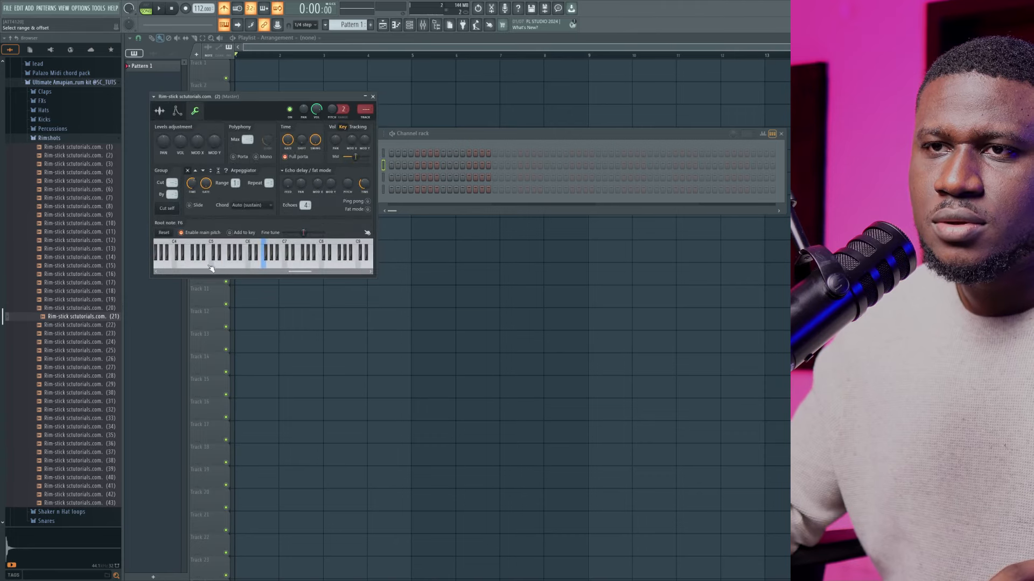
right_click(211, 264)
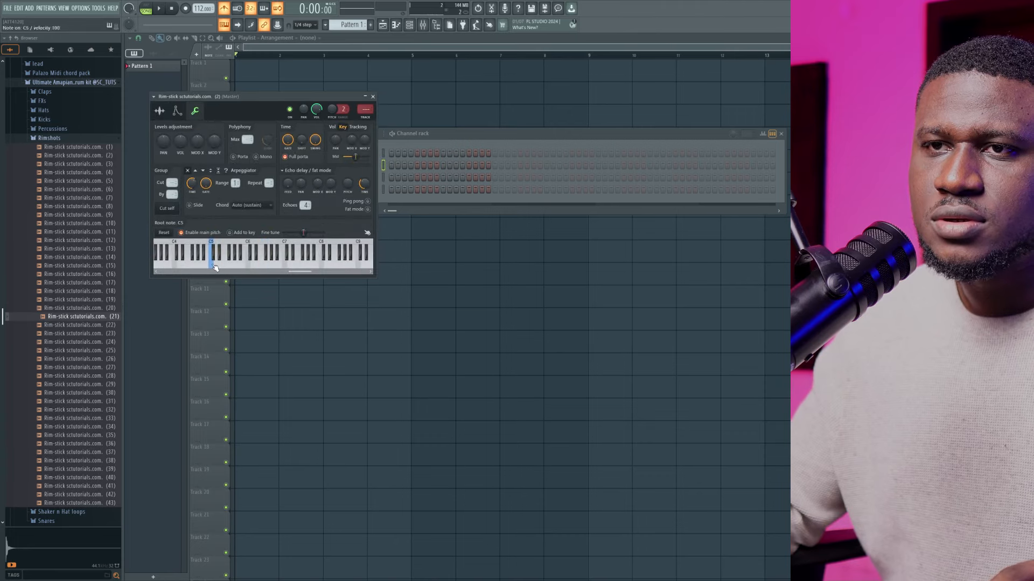
left_click(160, 112)
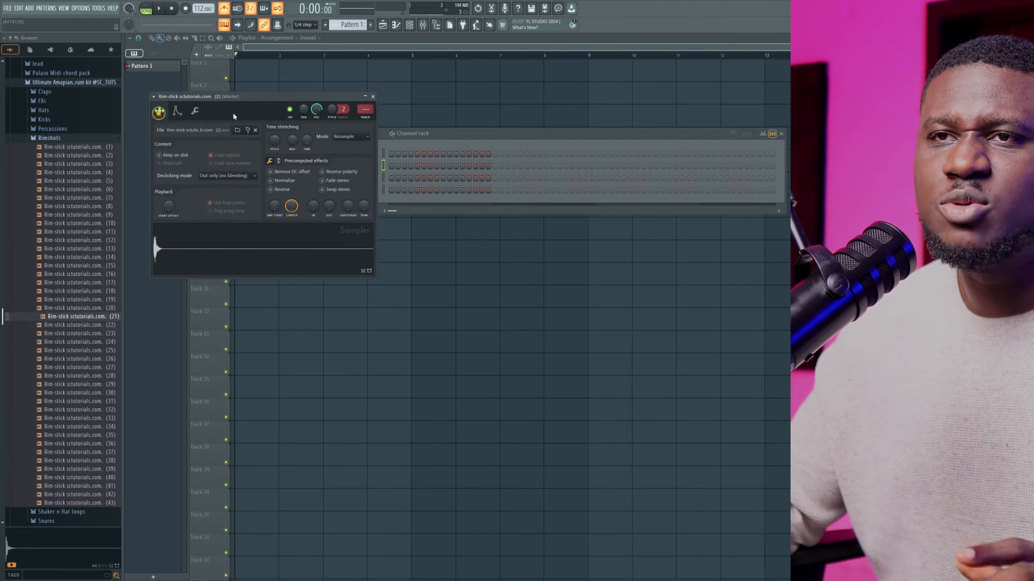
left_click(372, 97)
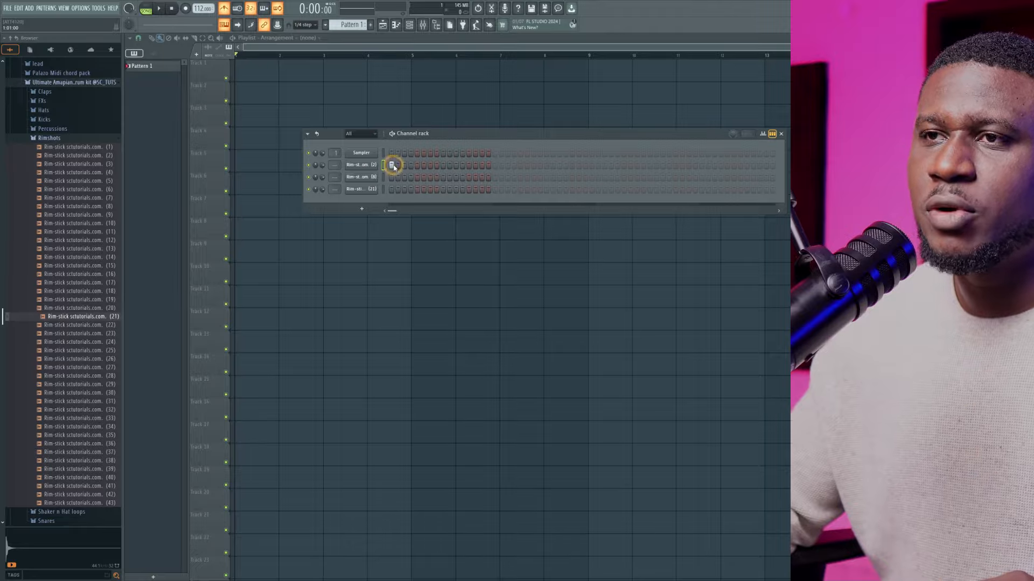
Place rim-stick (2), (8) and (21) hits on steps 1, 4 and 7, and play them in pattern mode
left_click(430, 189)
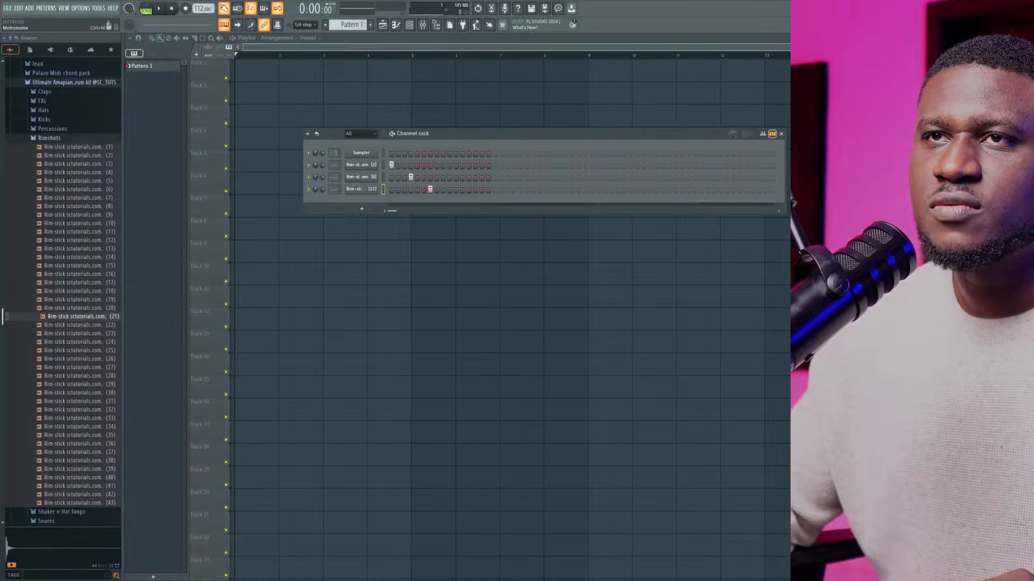
left_click(159, 9)
left_click(146, 9)
left_click(159, 8)
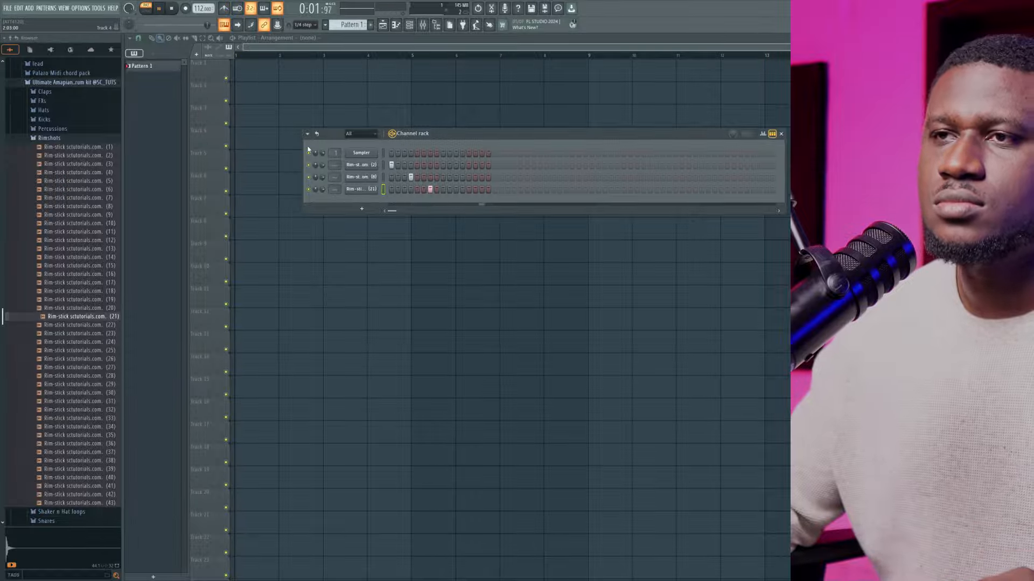
Move the rim-stick (2) hit from step 1 to step 10 and play back the pattern
key("space")
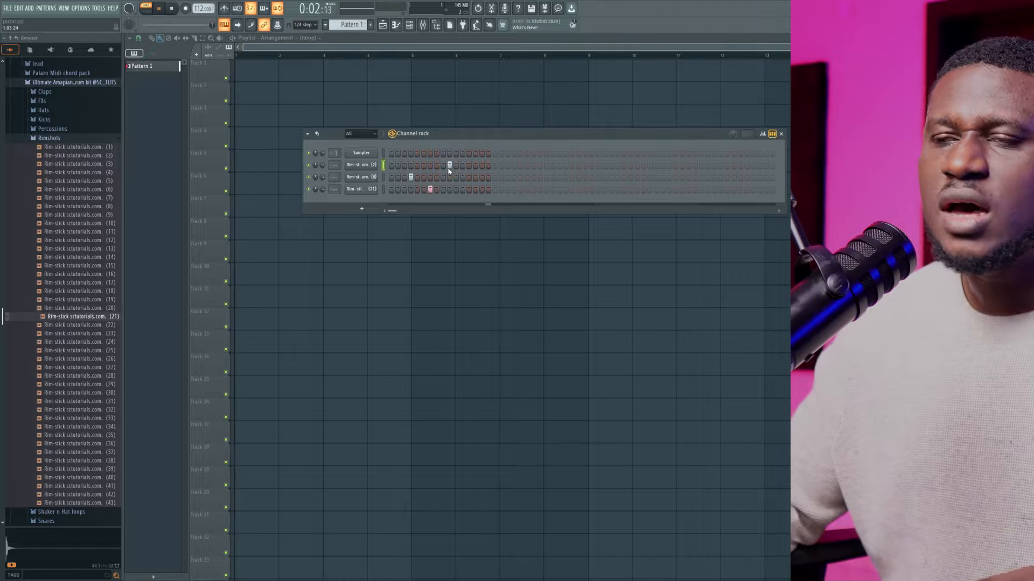
key("space")
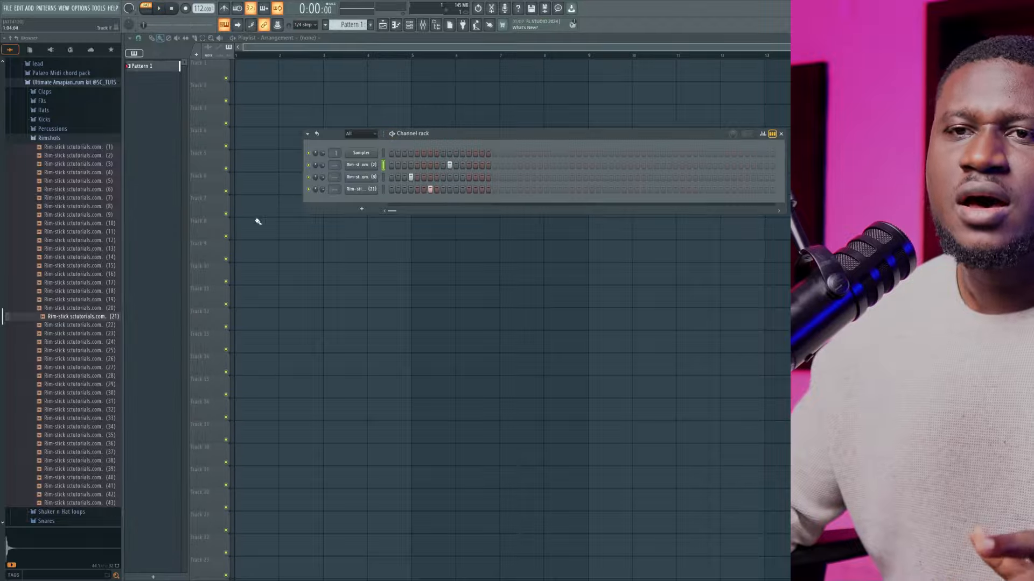
Expand the Snares folder, preview snares 6, 8, 9, 13 and 14, and add snare 14 as a new channel
scroll(76, 236, "down", 6)
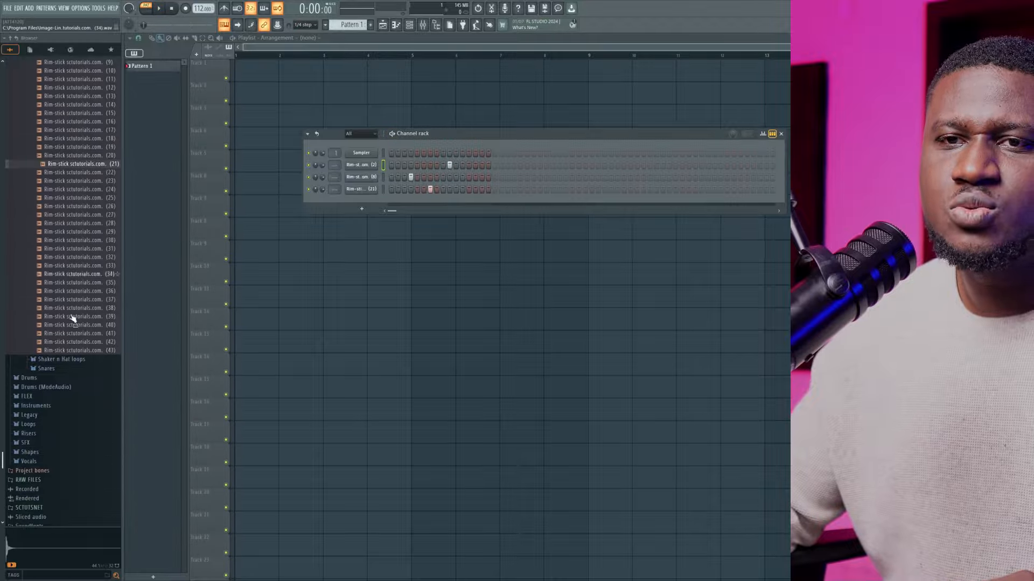
left_click(59, 371)
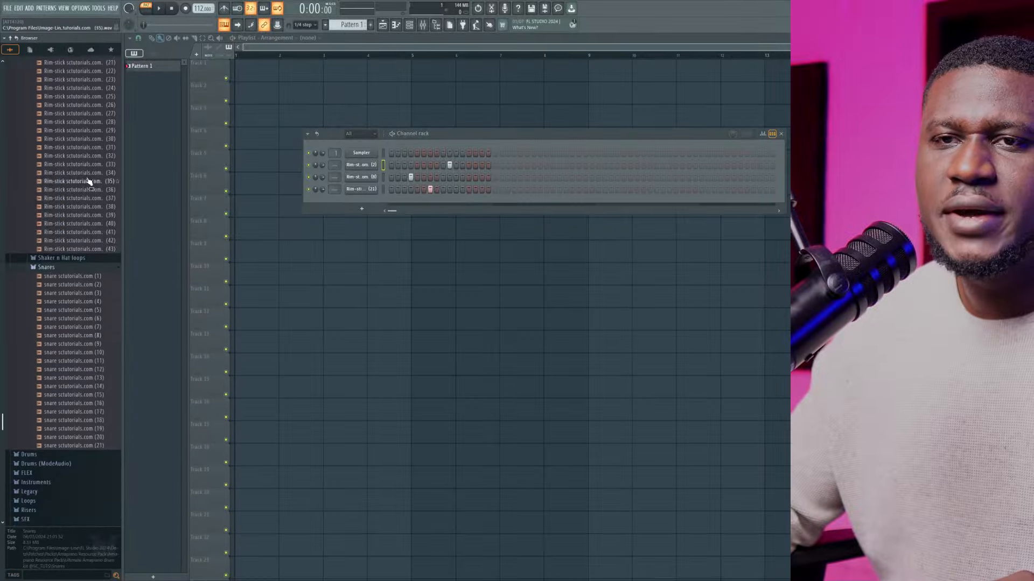
left_click(84, 318)
left_click(81, 336)
left_click(79, 344)
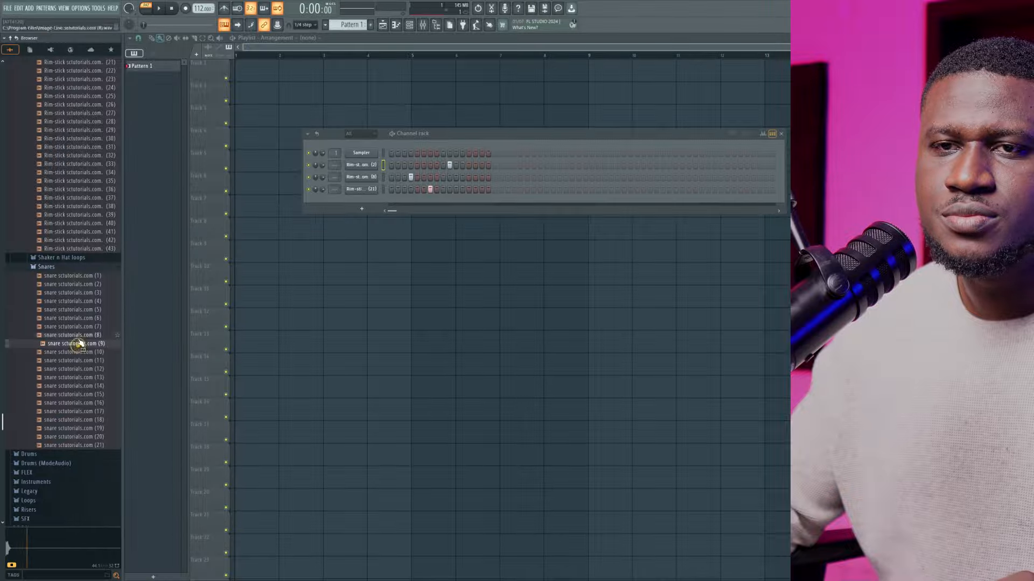
left_click(79, 337)
left_click(76, 378)
left_click(76, 386)
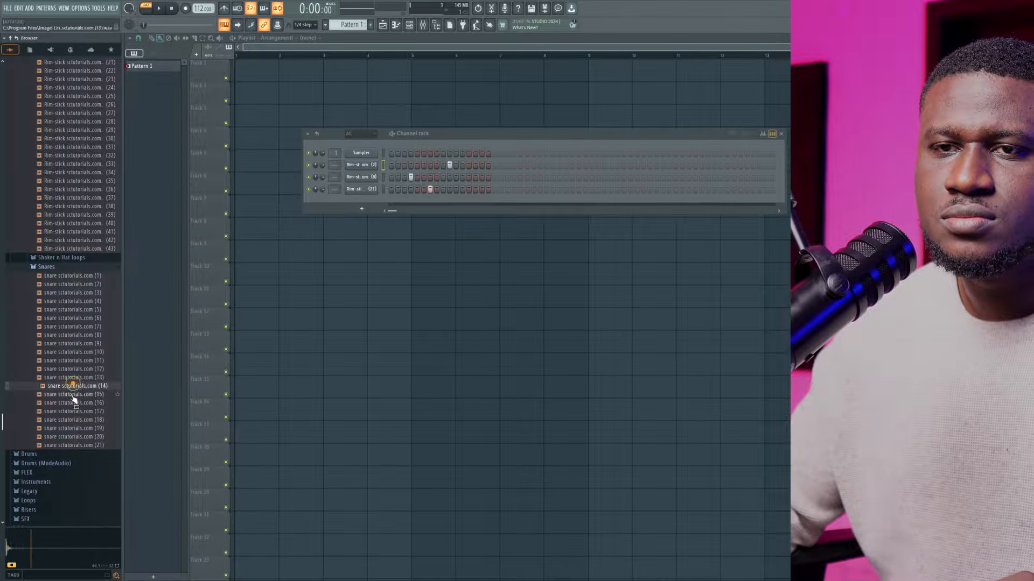
left_click_drag(71, 386, 349, 206)
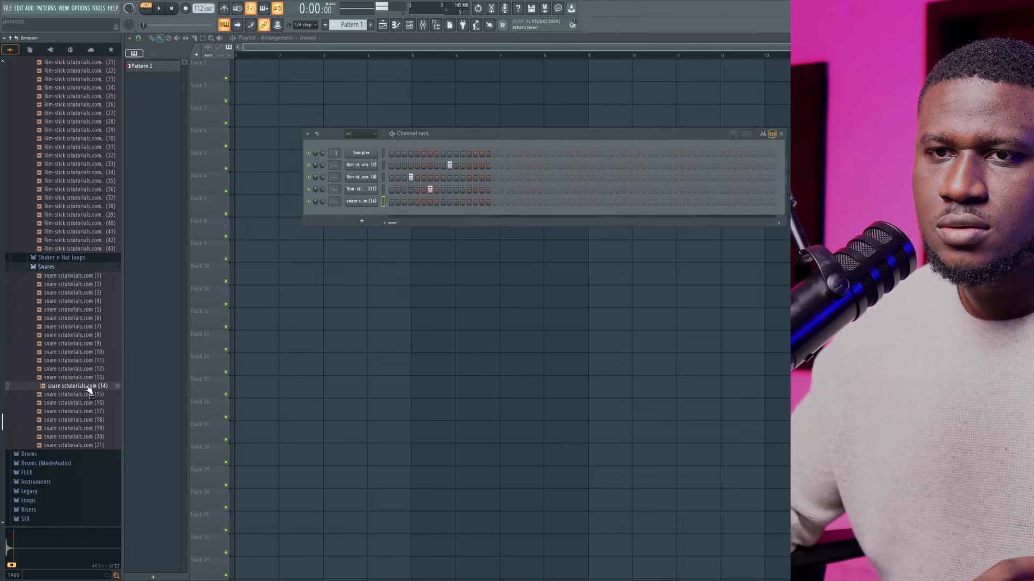
Check the root note in the snare (14) channel's miscellaneous settings and return to its sample settings
left_click(361, 202)
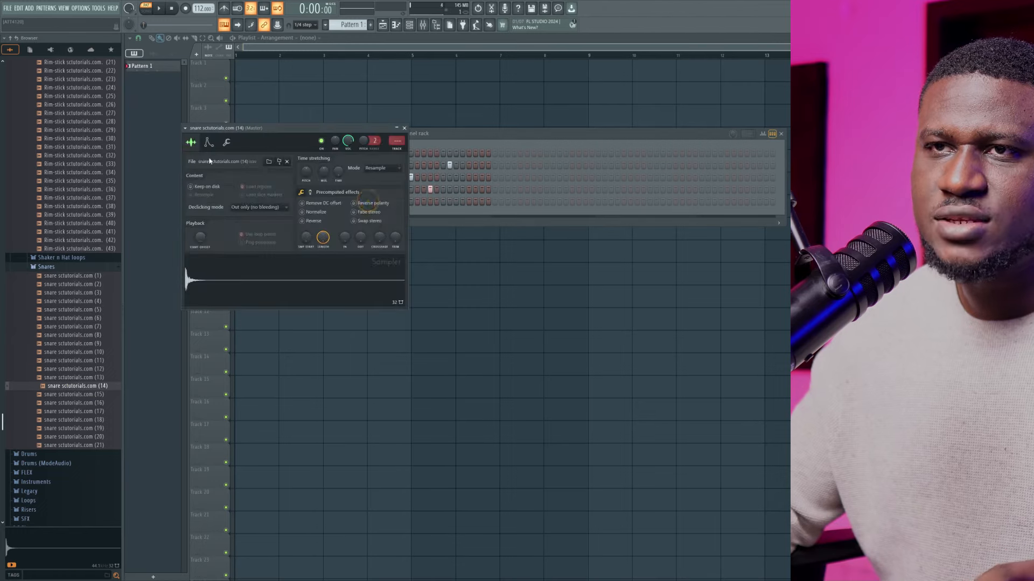
left_click(228, 144)
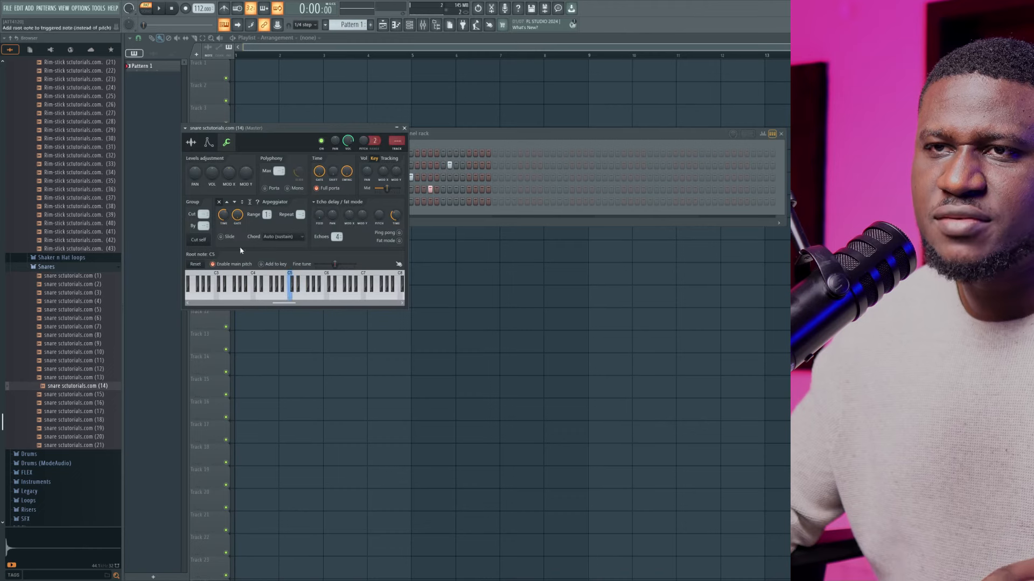
left_click(191, 143)
Place snare (14) hits on steps 4, 7 and 10 and play back the pattern
left_click(519, 135)
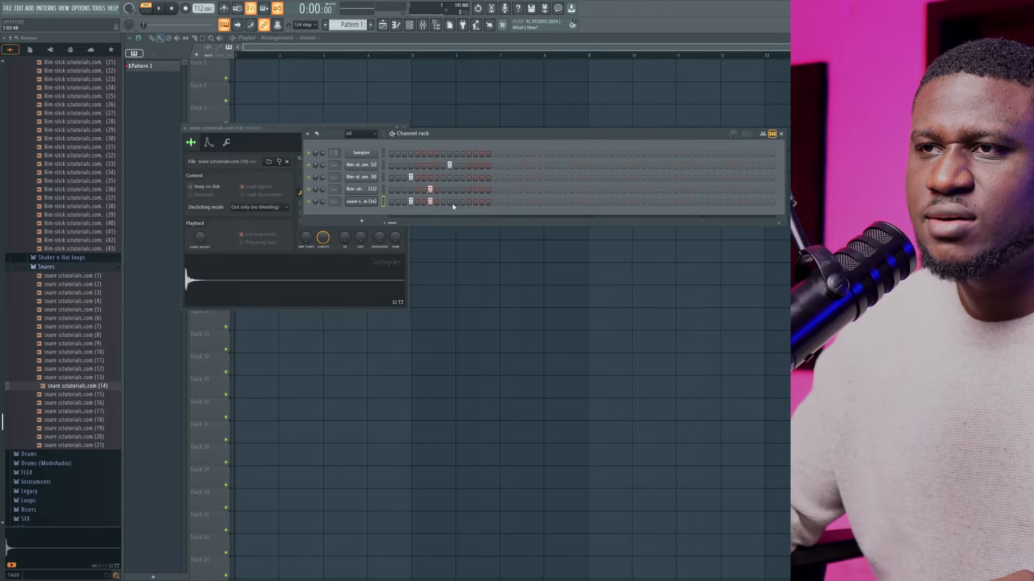
key("space")
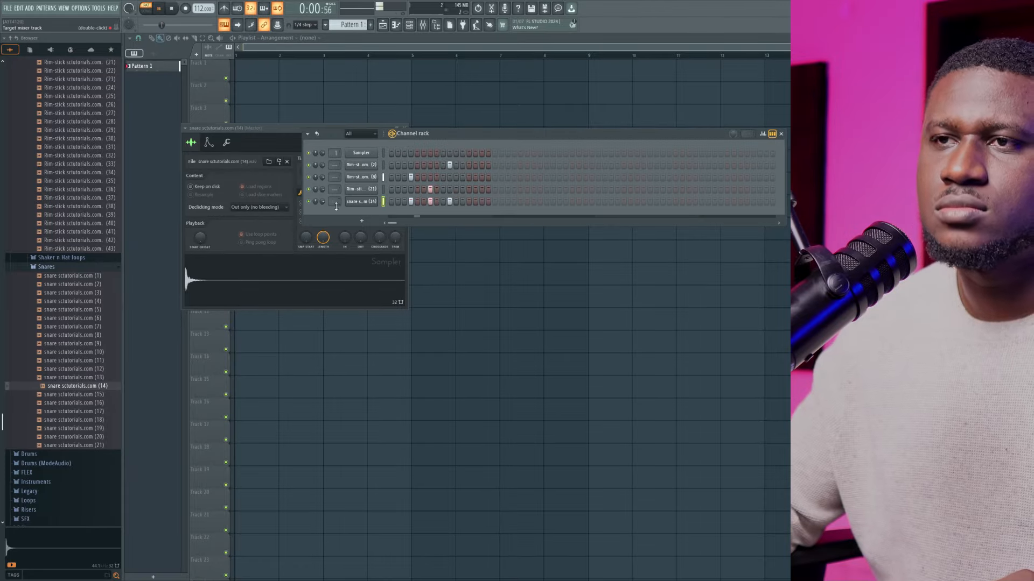
Stop playback, expand the Kicks folder and preview kicks 3, 4, 10, 12 and 13
scroll(86, 167, "up", 10)
left_click(82, 164)
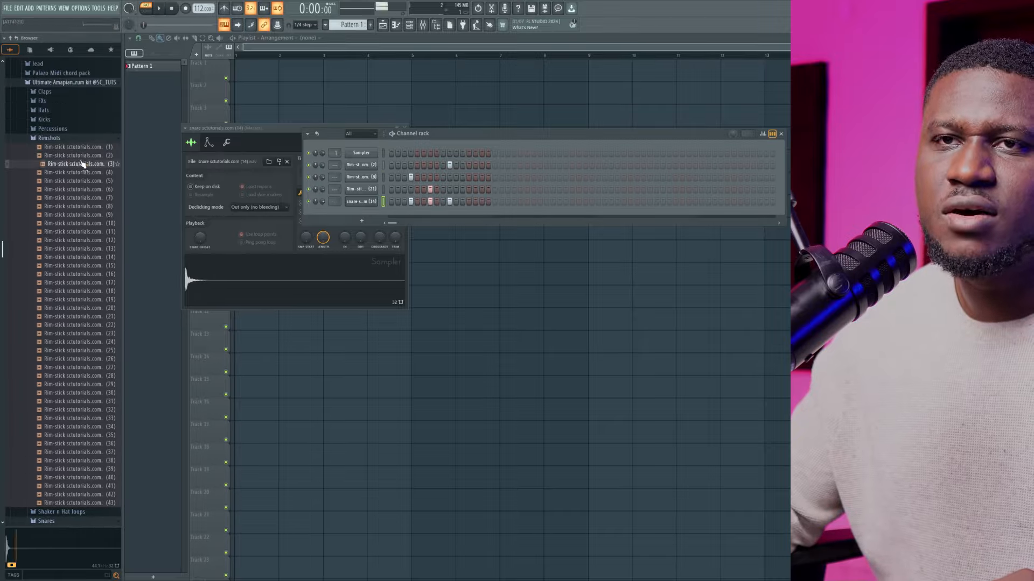
key("space")
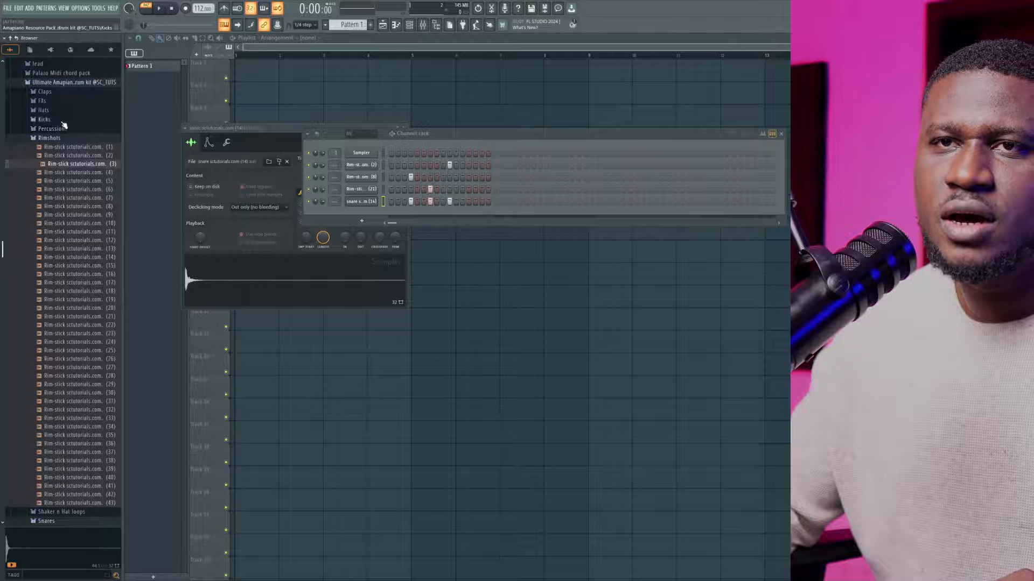
left_click(61, 119)
left_click(62, 146)
left_click(64, 155)
left_click(72, 205)
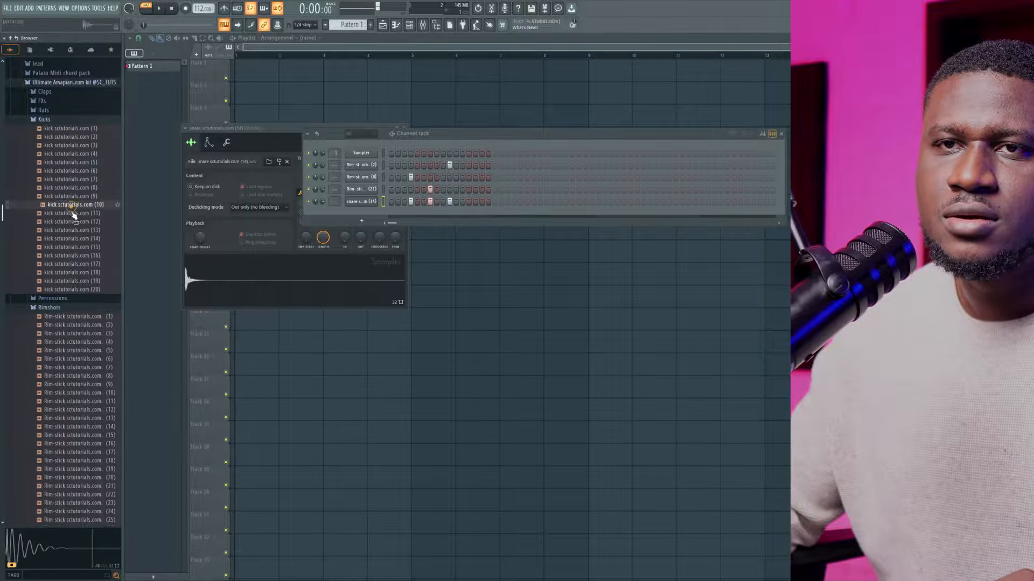
left_click(68, 222)
left_click(68, 230)
Preview kicks 14, 15, 16 and 17, and add kick 15 as a new channel
left_click(75, 248)
left_click(73, 240)
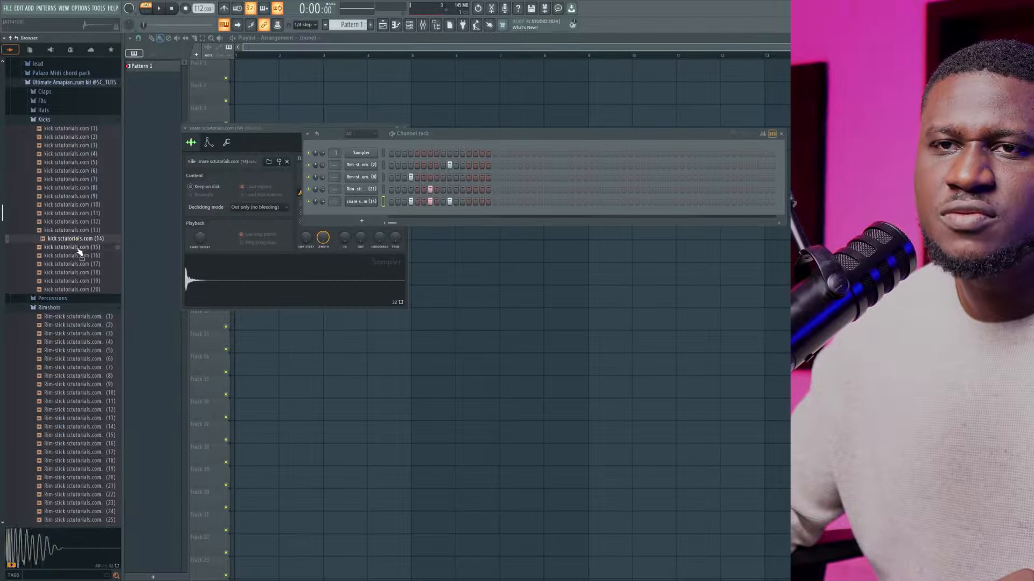
left_click(78, 249)
left_click(78, 257)
left_click(78, 263)
left_click(78, 247)
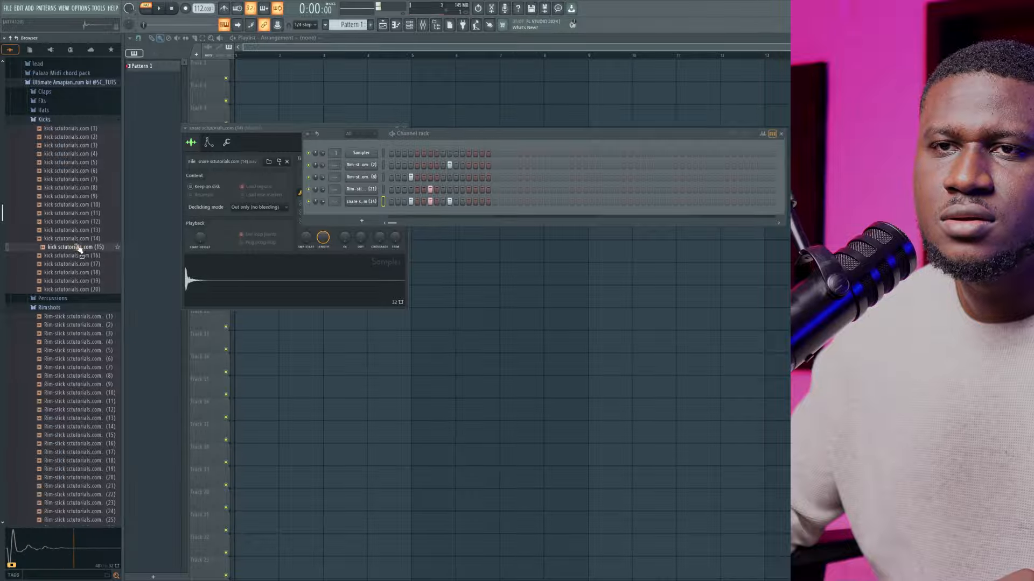
left_click_drag(78, 247, 350, 216)
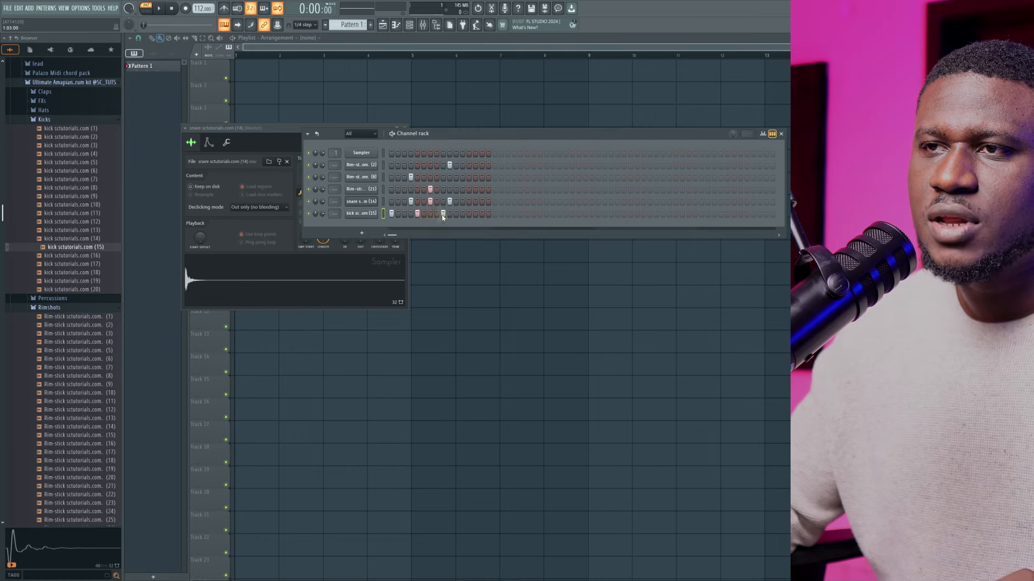
Place kick (15) hits on steps 1, 5, 9 and 13 and play back the pattern
left_click(469, 214)
key("space")
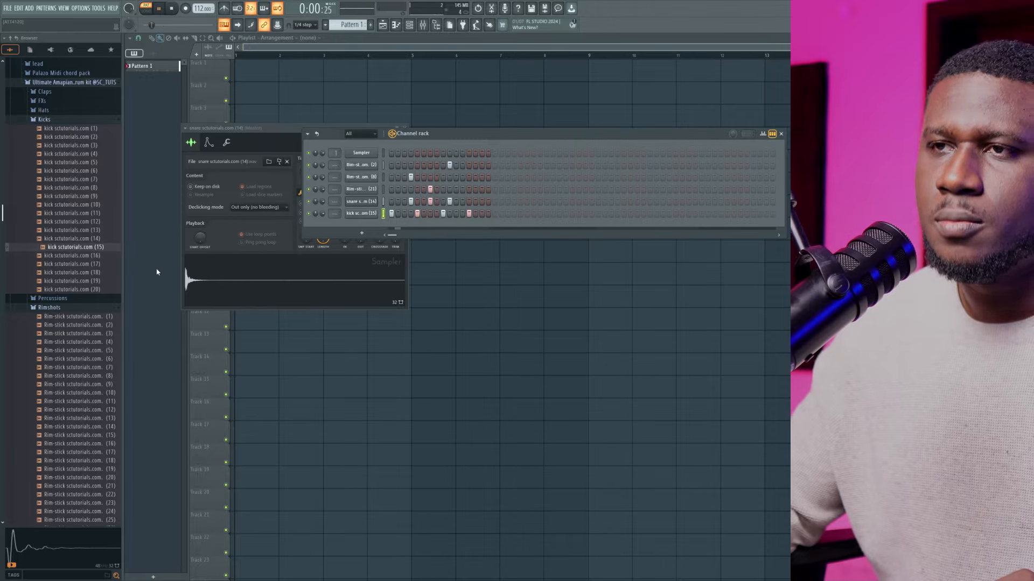
key("space")
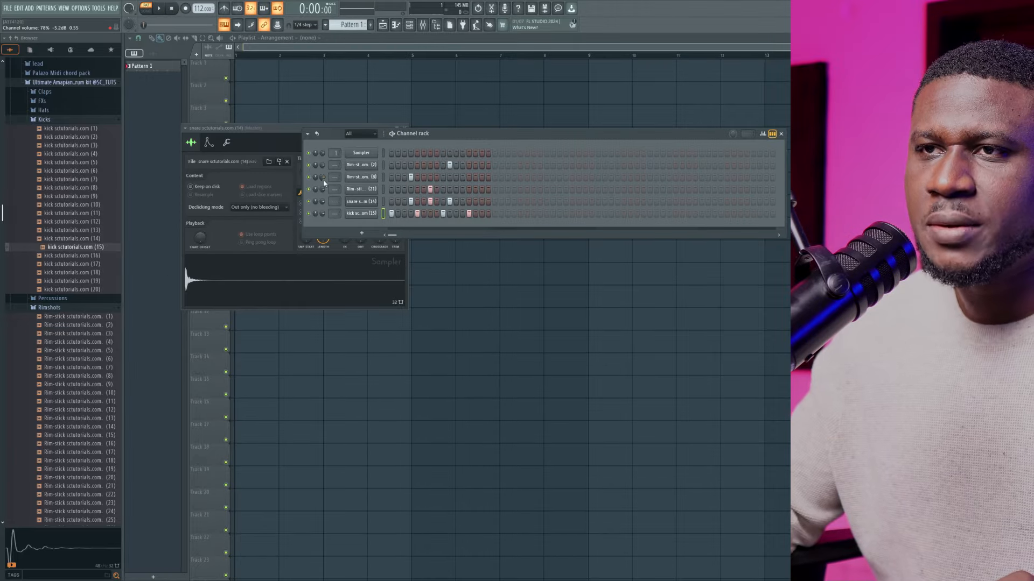
Set the snare (14) channel's volume to 67% and play back the pattern to check the balance
left_click(324, 180)
left_click(307, 202)
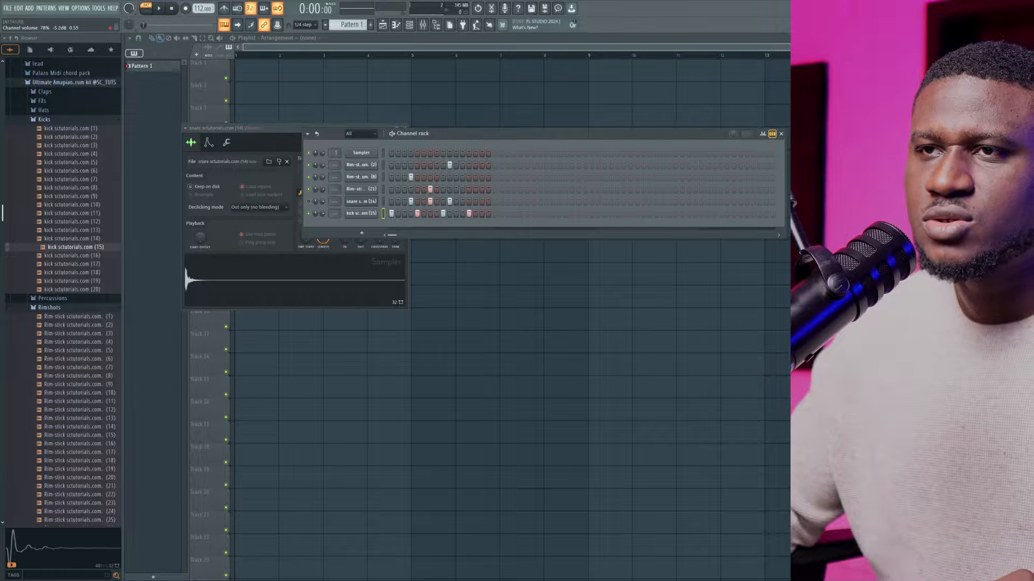
key("space")
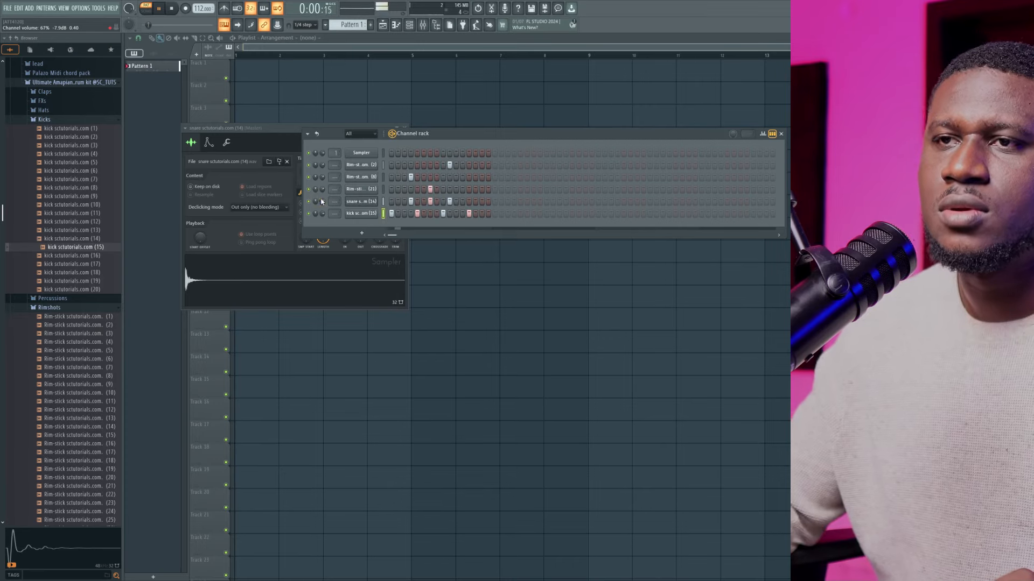
key("space")
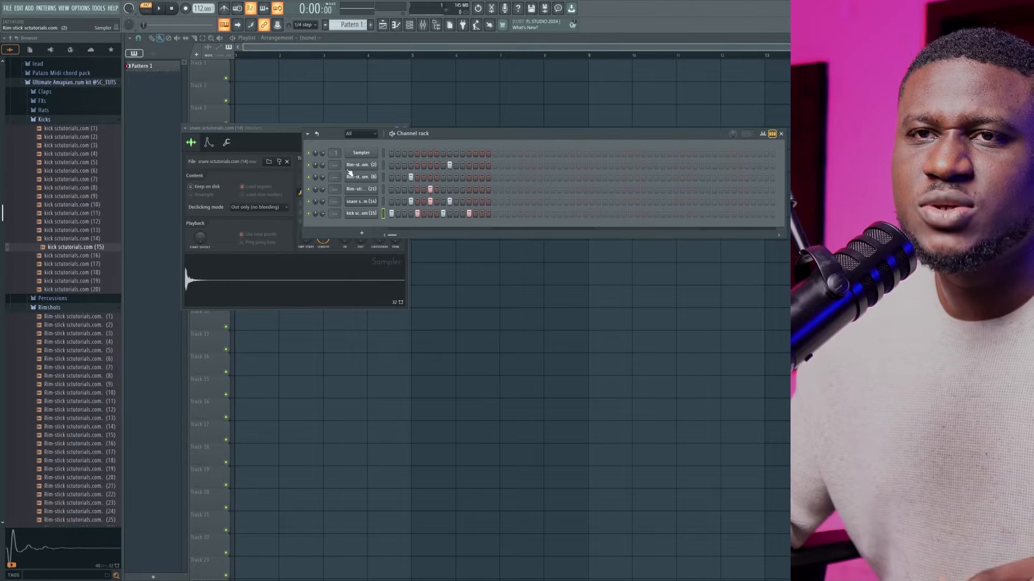
Expand the Percussions folder and preview percs 96, 98 and 99
left_click(42, 298)
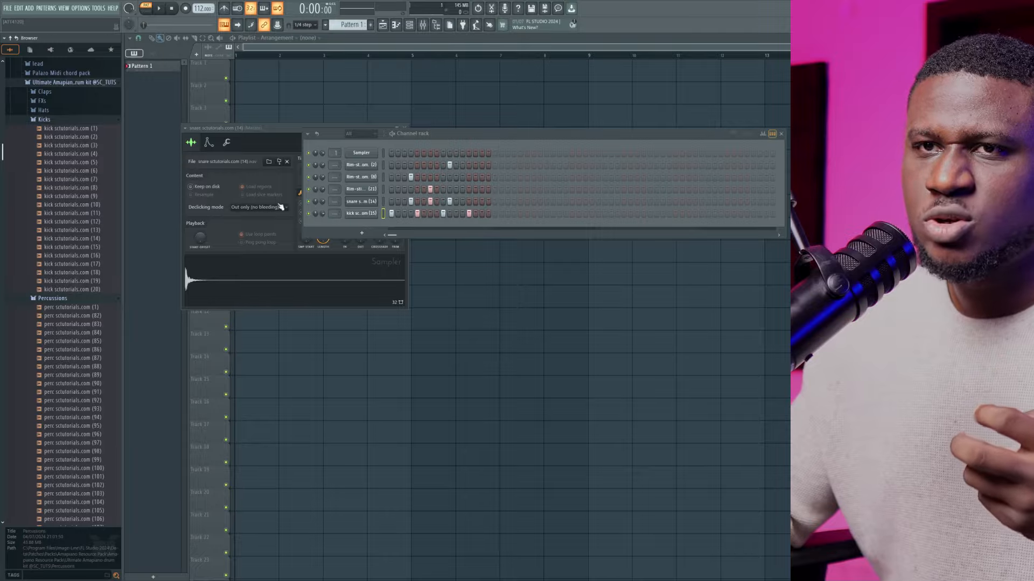
scroll(80, 302, "down", 4)
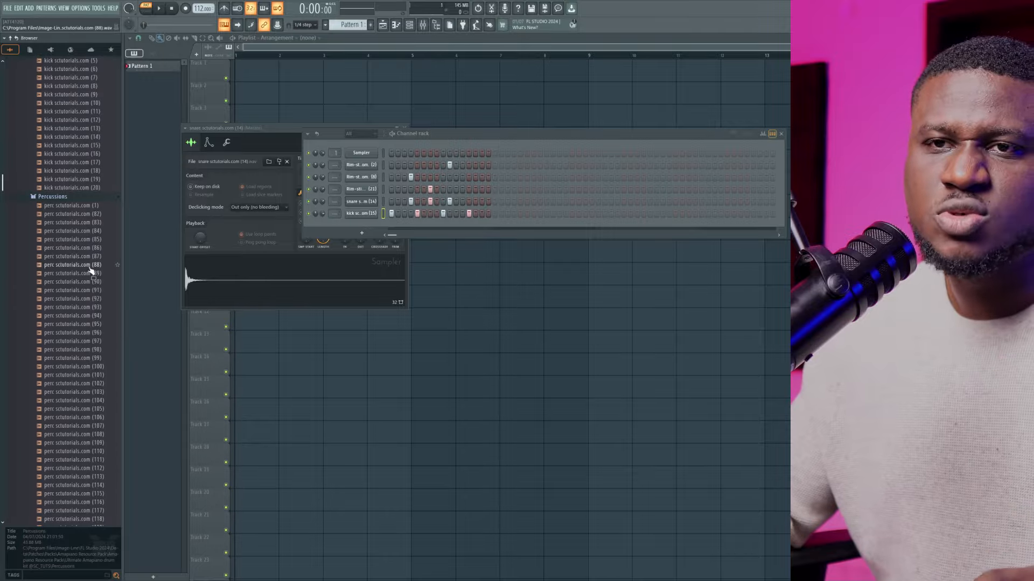
left_click(81, 333)
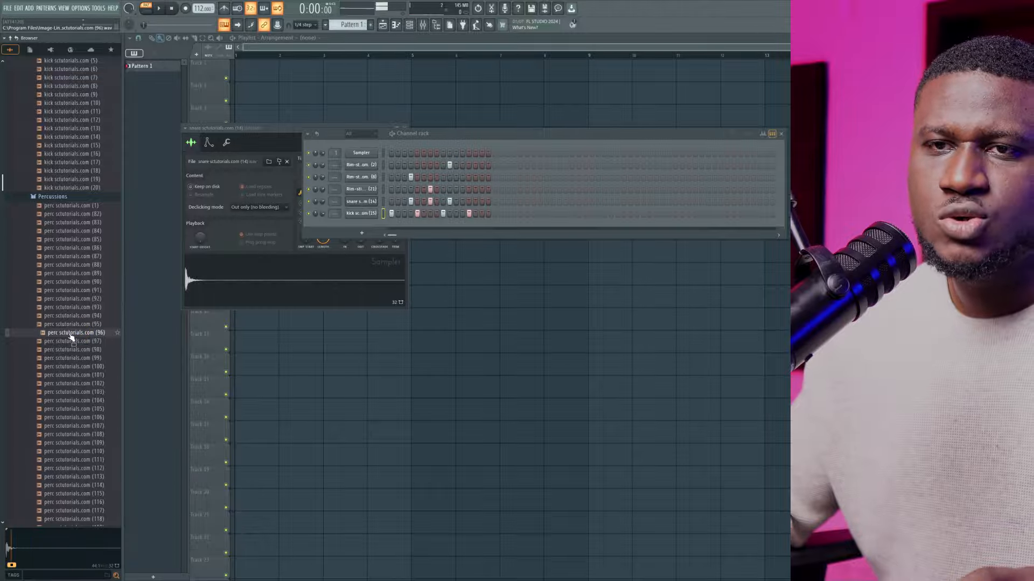
left_click(80, 356)
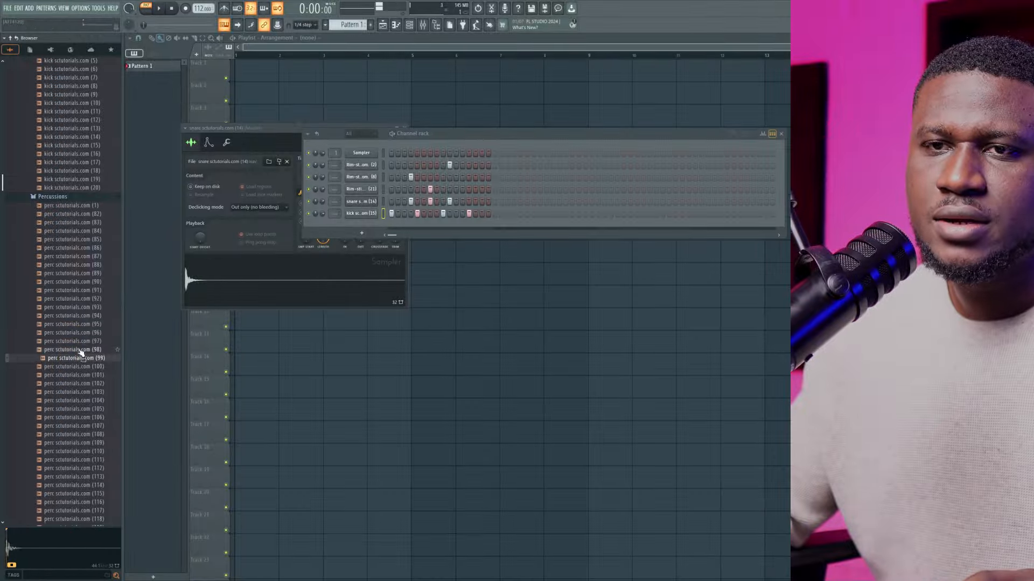
left_click(78, 350)
left_click(73, 357)
Compare percs 99 and 100, and add perc 99 as a new channel
left_click(69, 366)
left_click(68, 356)
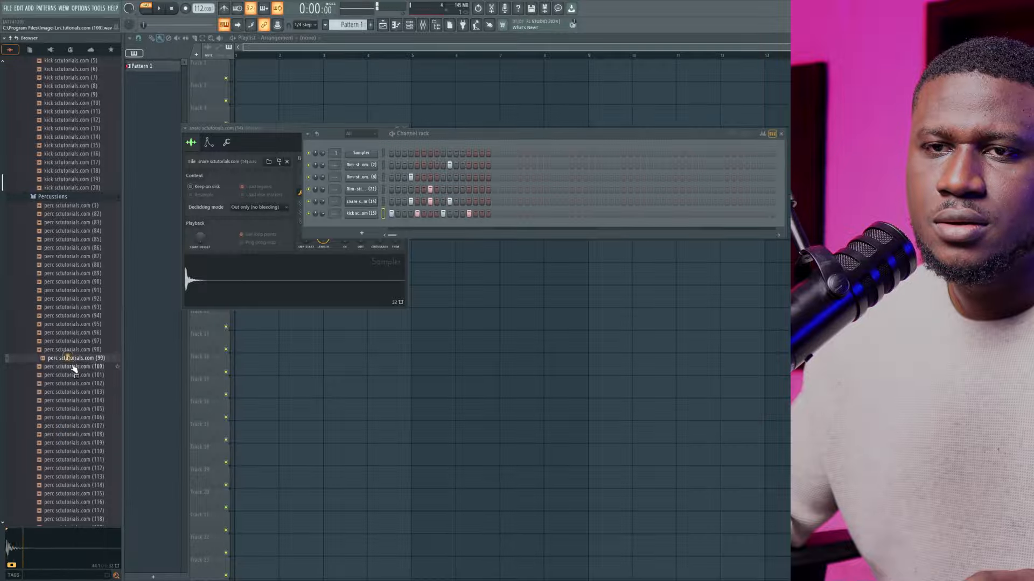
left_click(70, 366)
left_click(68, 358)
left_click(70, 367)
left_click(71, 367)
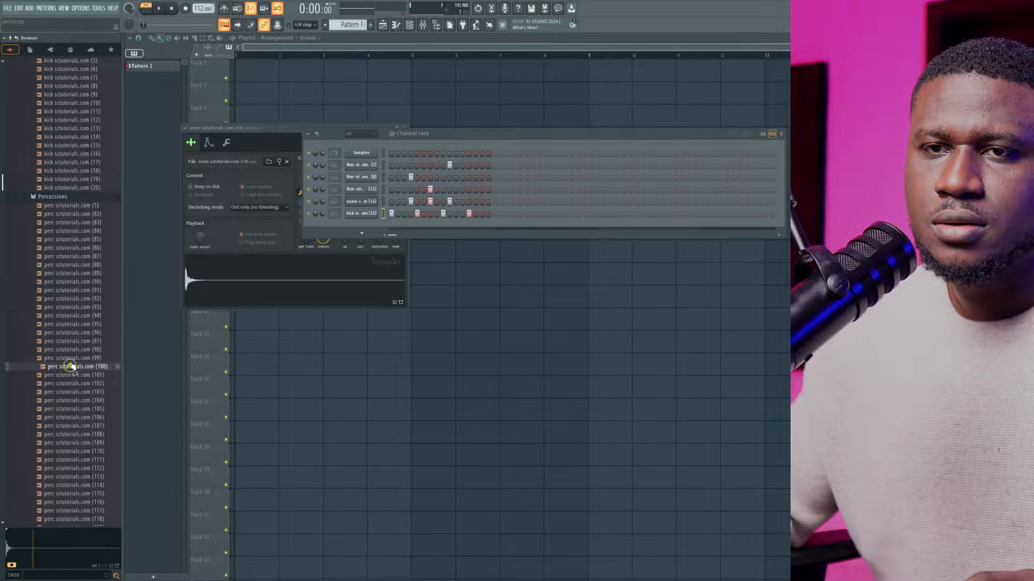
left_click_drag(70, 358, 337, 234)
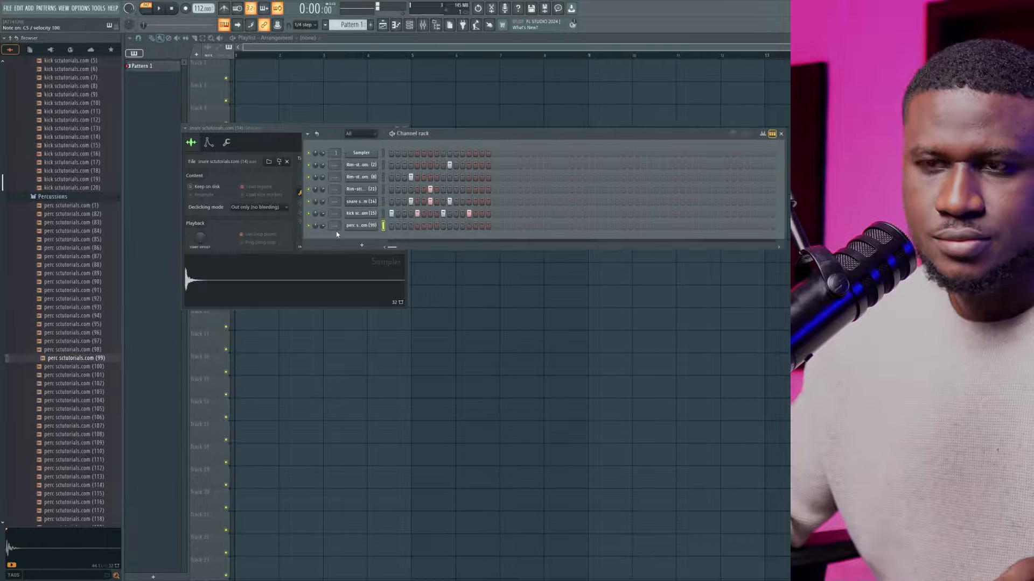
Check the root note in the perc (99) channel's miscellaneous settings and return to the channel rack
left_click(356, 226)
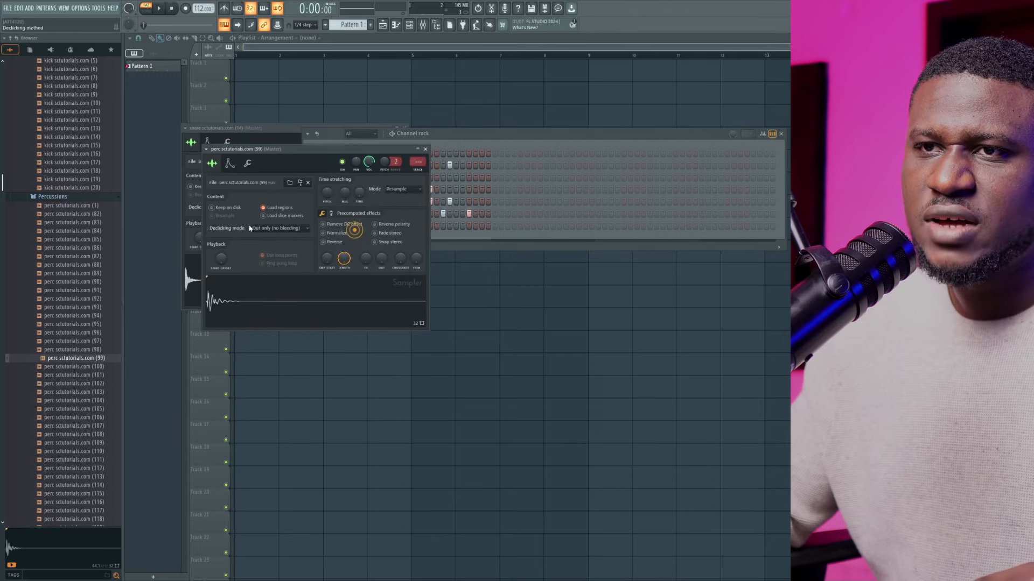
left_click(248, 162)
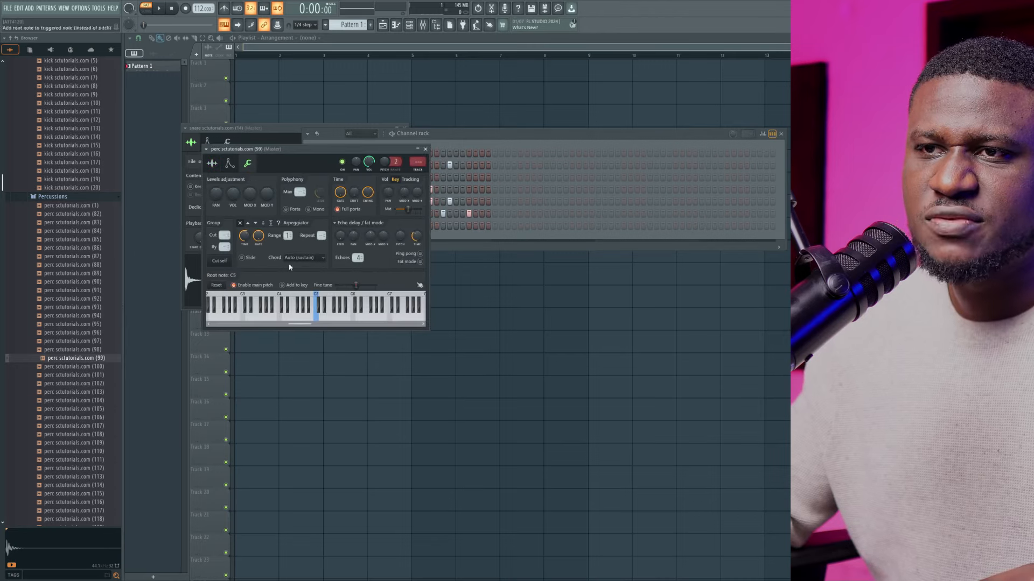
left_click(212, 163)
left_click(468, 138)
Try perc (99) hits on steps 15, 13 and 11 during playback, then clear them and stop
key("space")
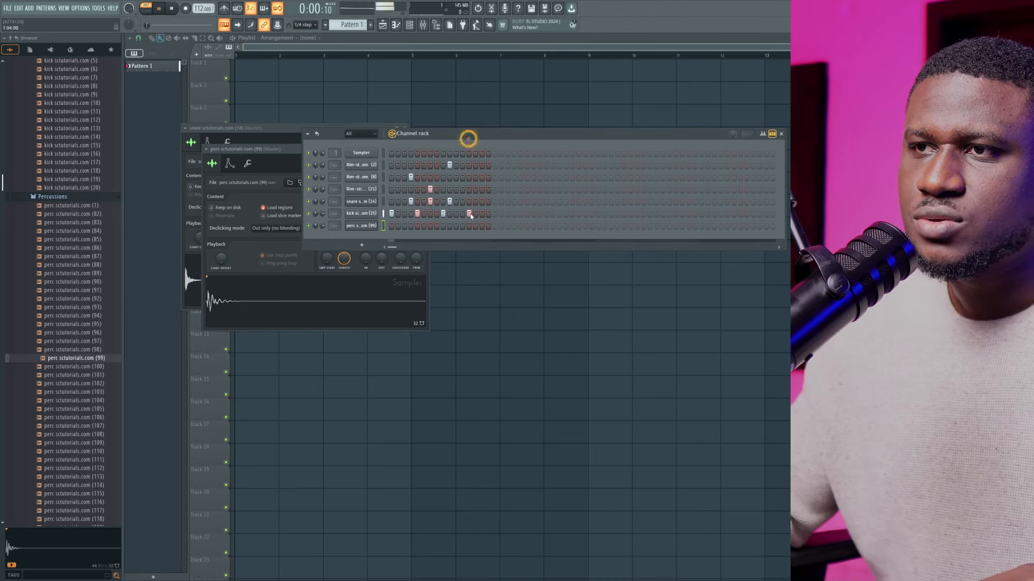
left_click(482, 226)
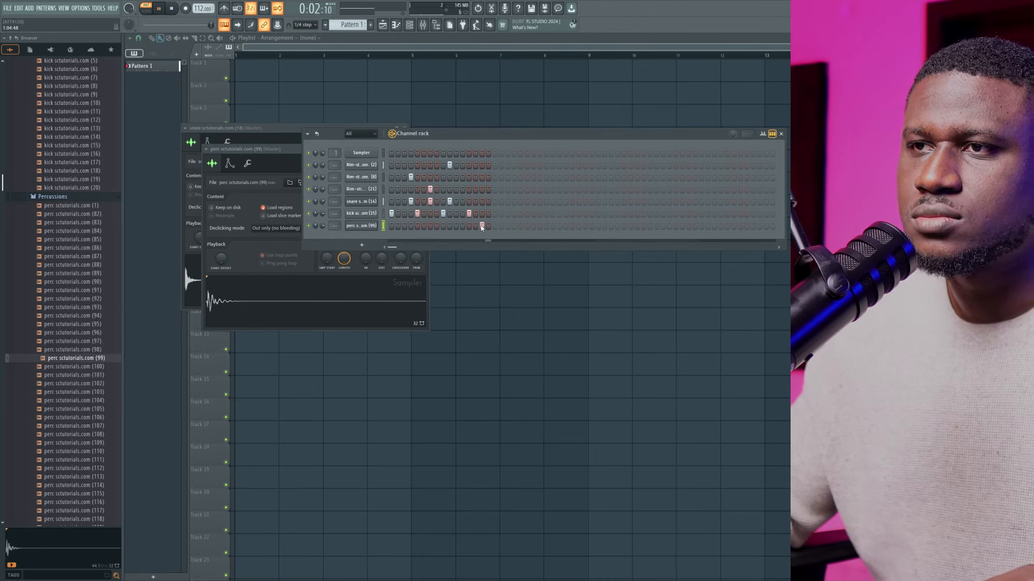
left_click(469, 226)
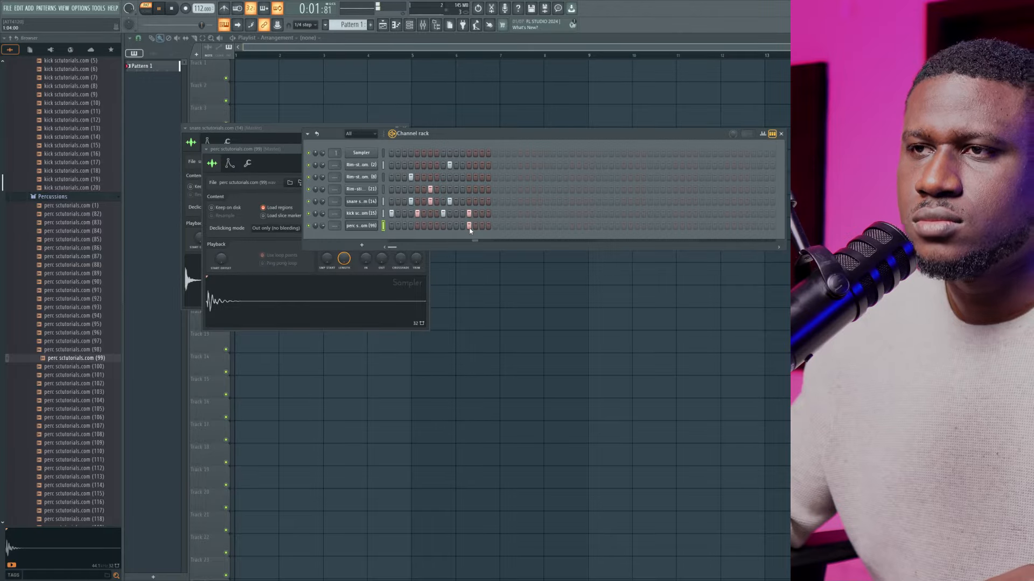
left_click(469, 226)
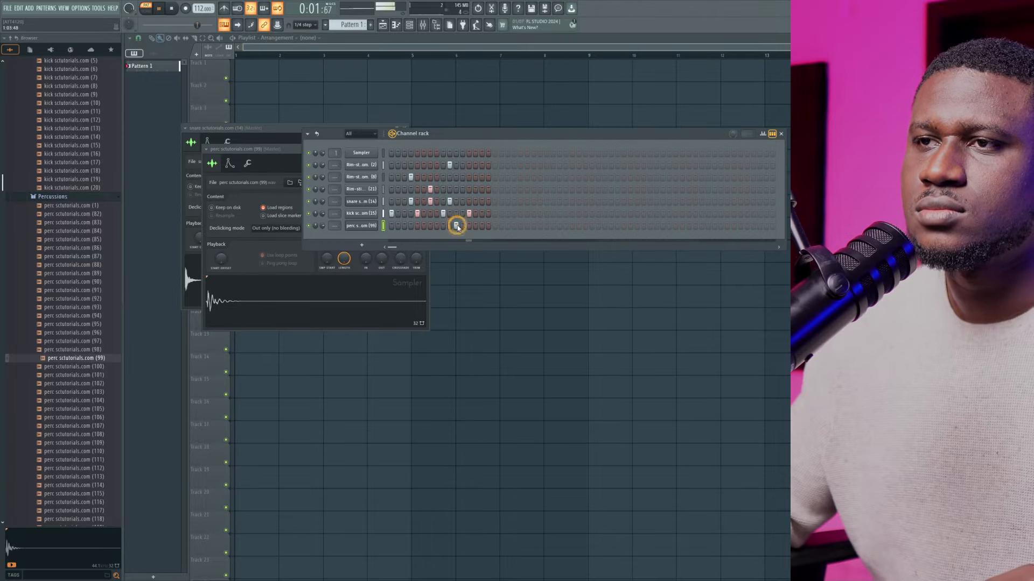
left_click(457, 226)
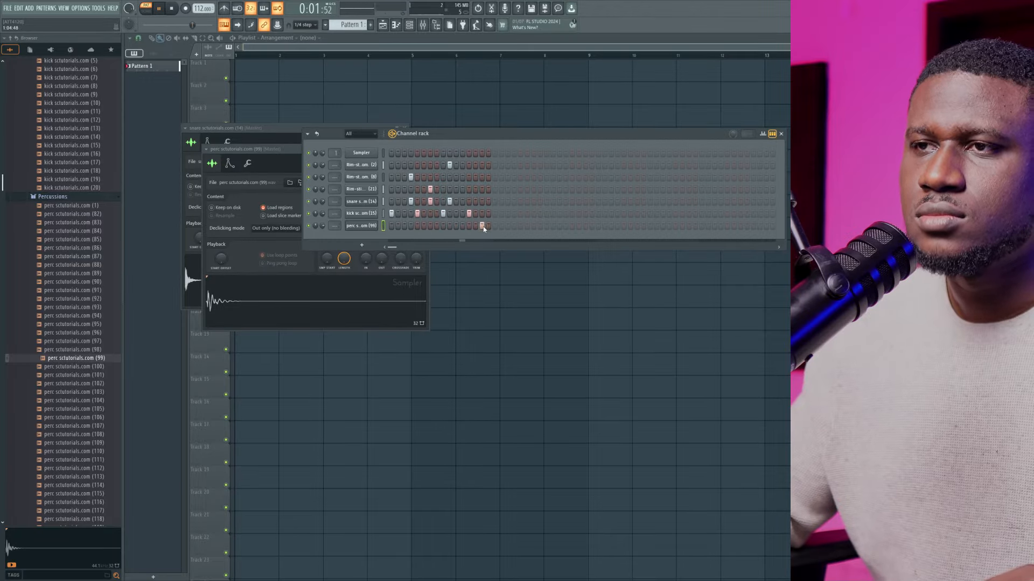
left_click(483, 227)
key("space")
Replace the perc (99) channel's sample with perc 100, with its hit on step 15, and play back the pattern
scroll(75, 366, "down", 2)
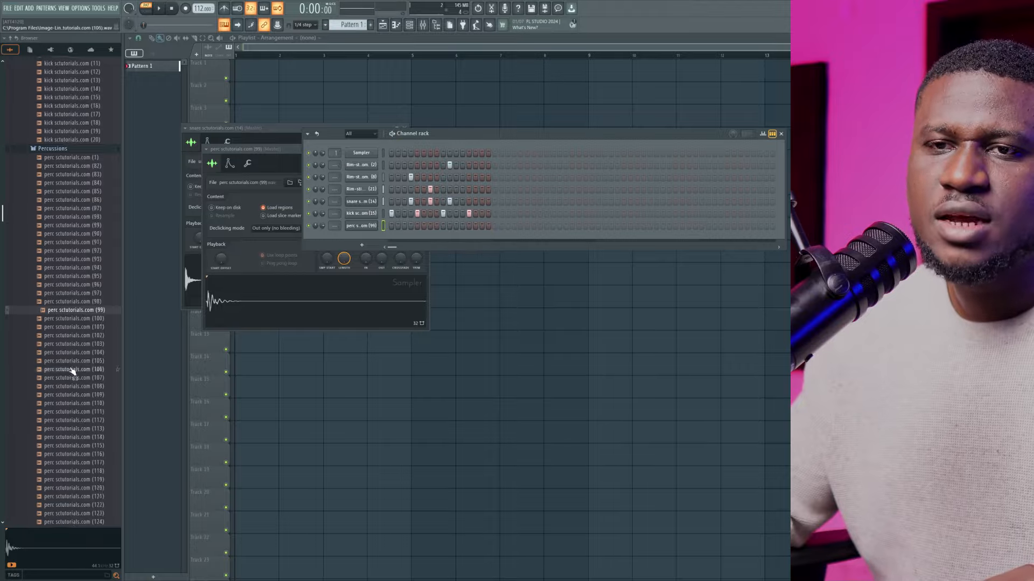
scroll(71, 371, "down", 2)
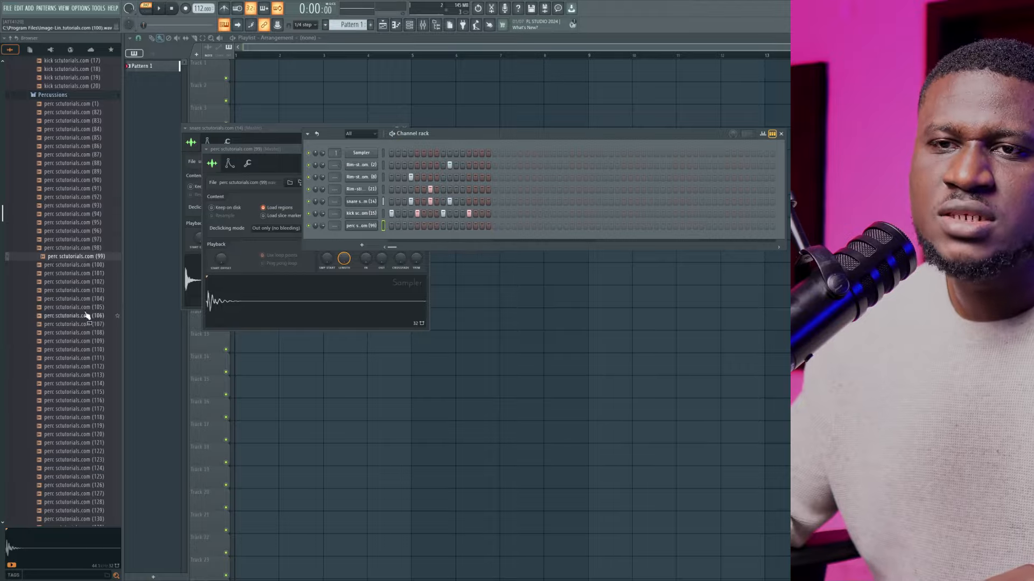
left_click(74, 265)
left_click_drag(78, 269, 365, 227)
key("space")
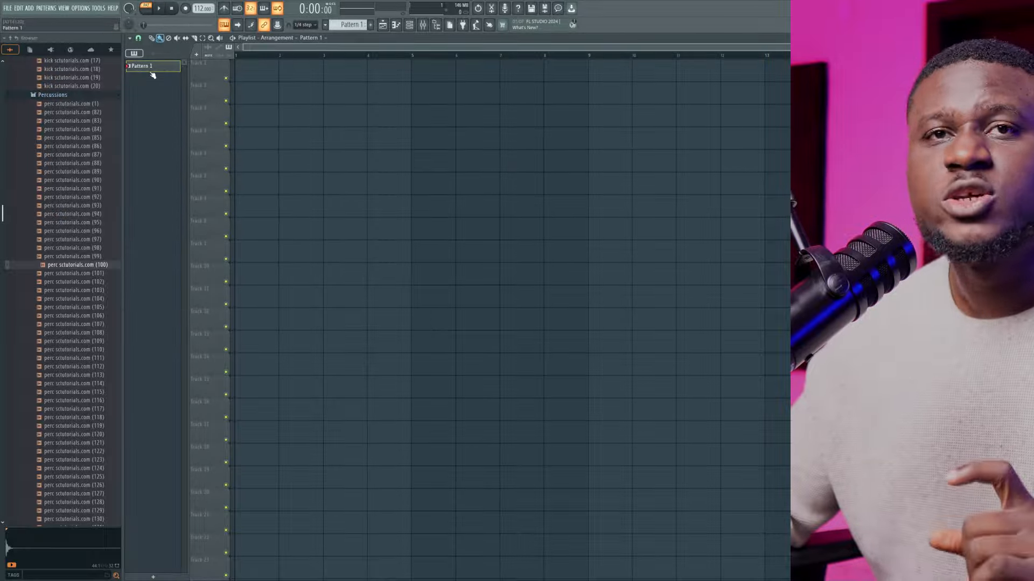
Set the playlist snap to Bar, then close and reopen the playlist
left_click(139, 38)
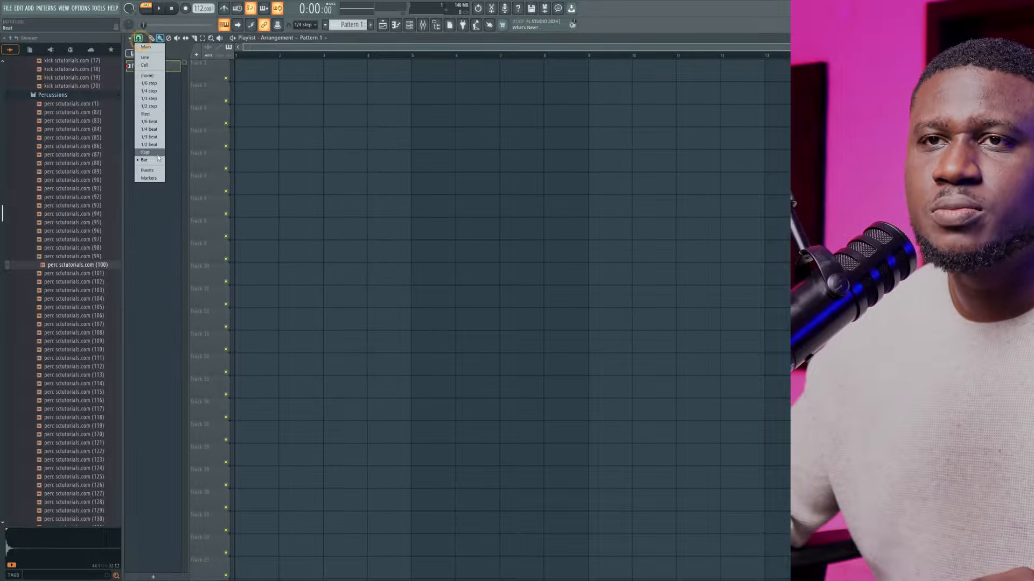
left_click(146, 161)
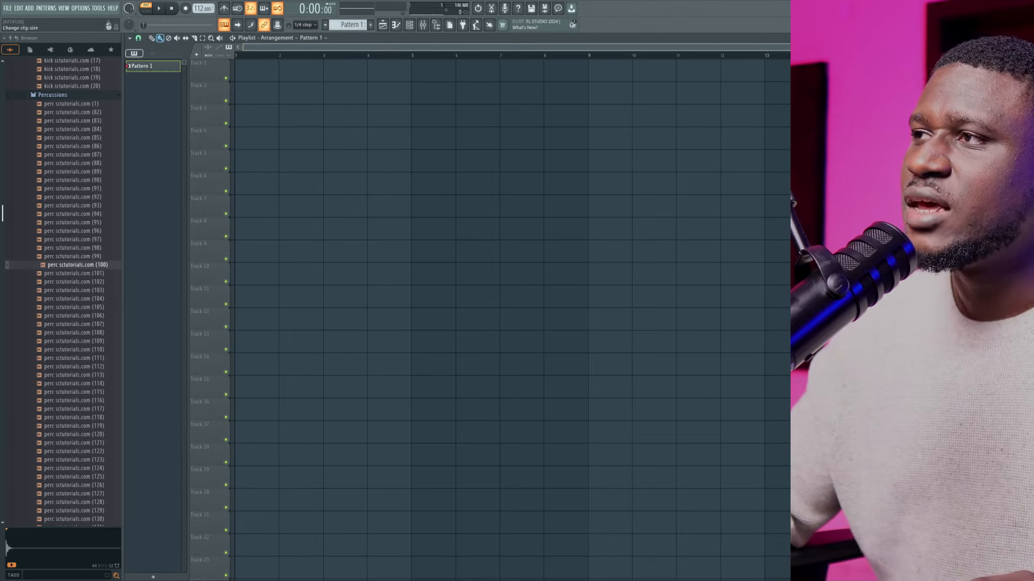
left_click(1027, 38)
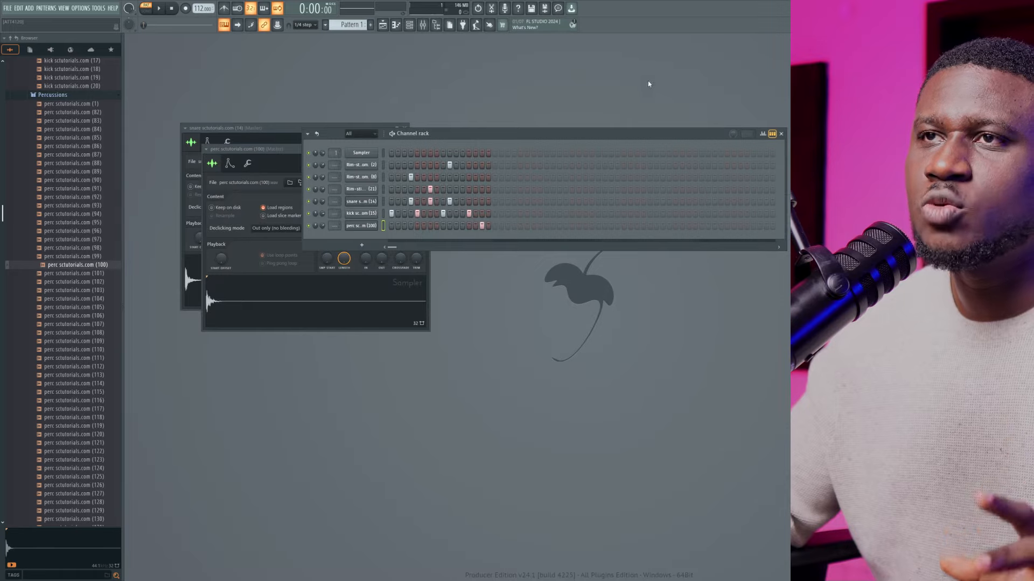
left_click(385, 25)
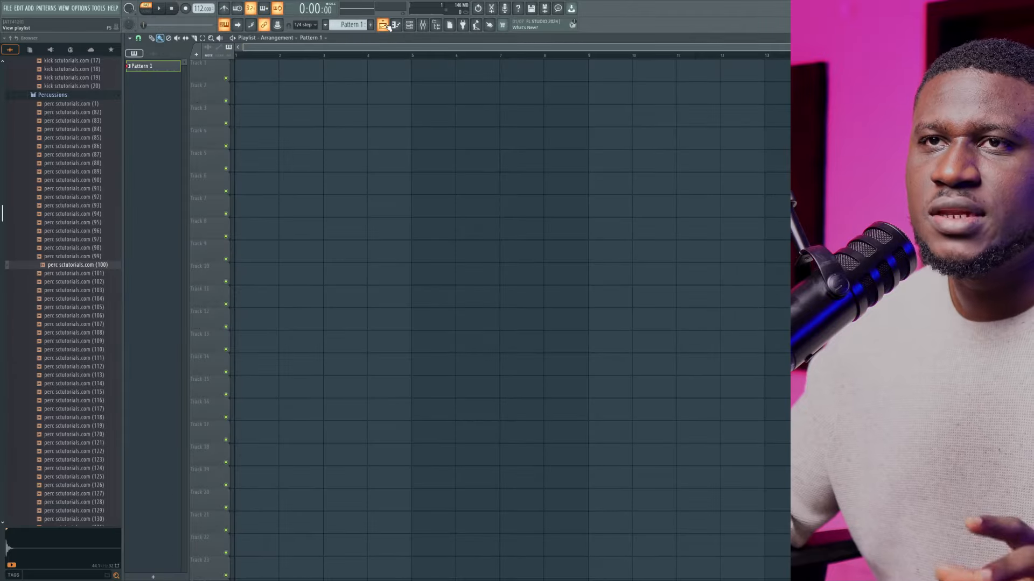
Place Pattern 1 on Track 1 at bar 1, duplicate it to fill four bars and play it in song mode
left_click(252, 72)
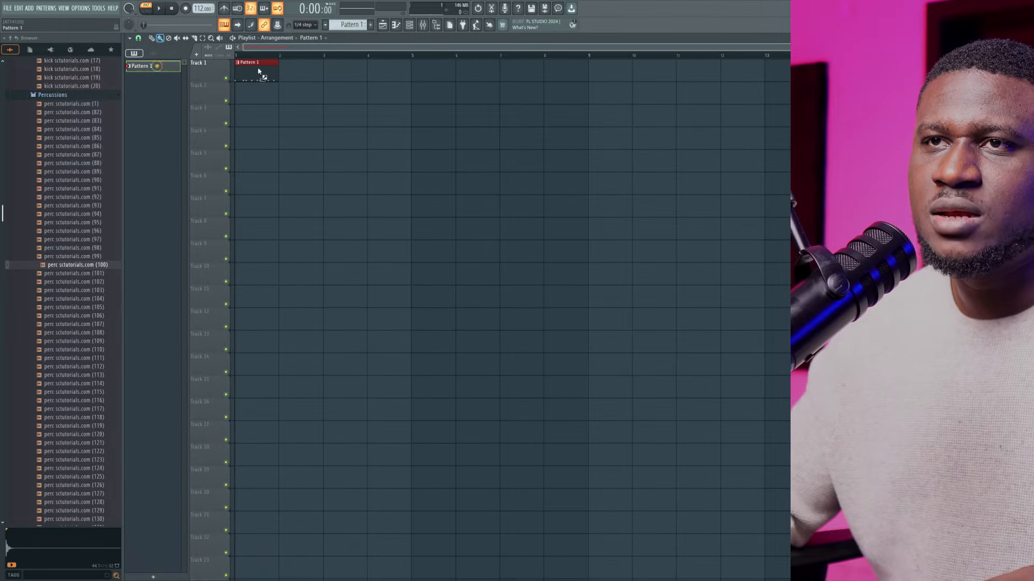
key("ctrl+b")
key("ctrl+b")
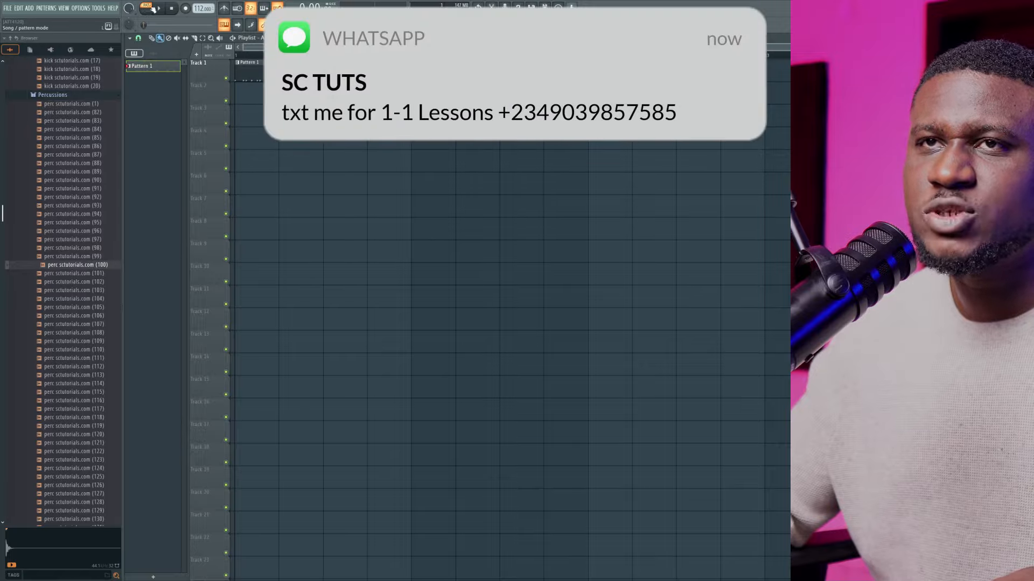
key("space")
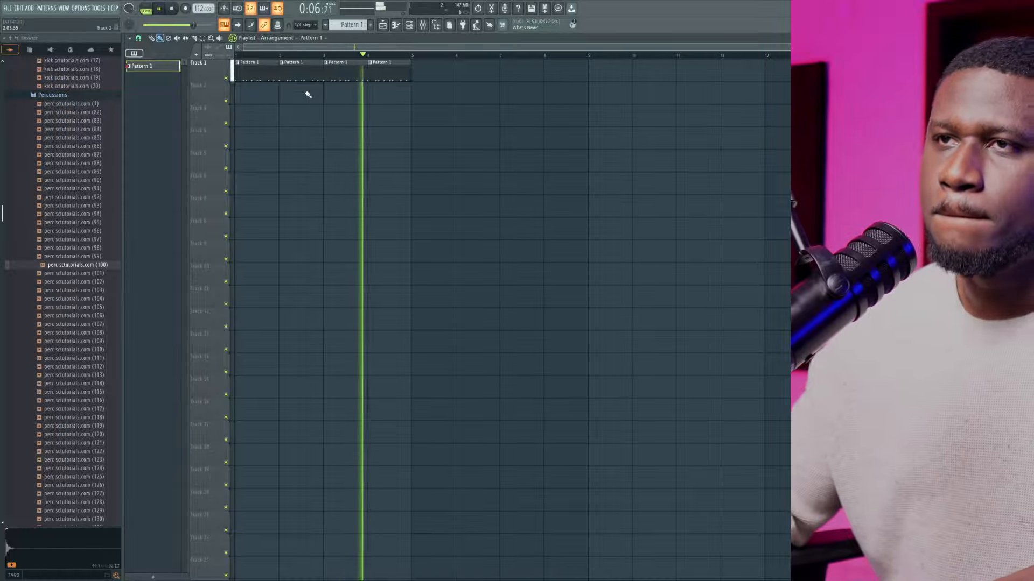
Stop playback, collapse the Percussions, Kicks and Snares folders, and open the Shaker n Hat loops folder
scroll(62, 161, "up", 8)
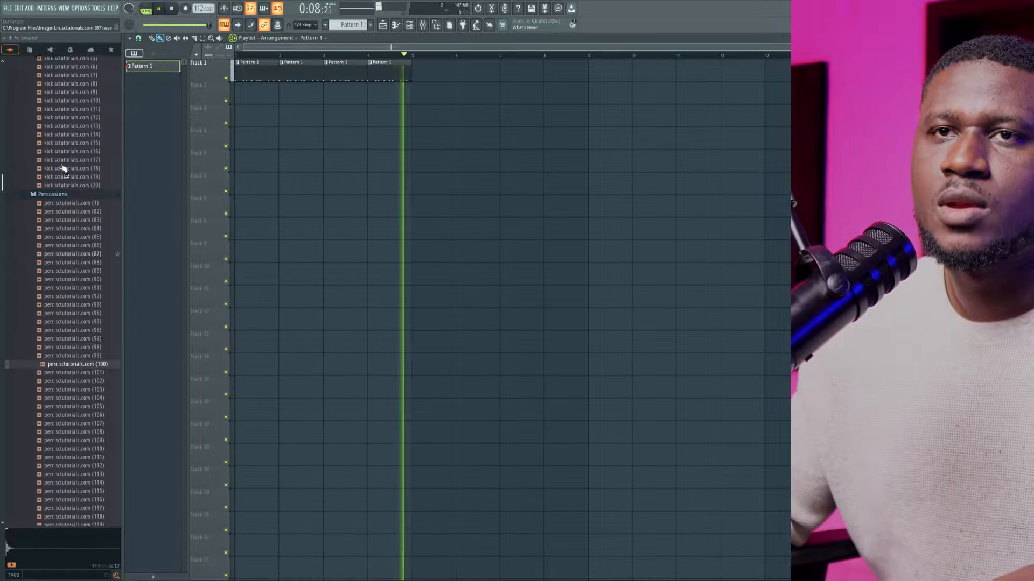
key("space")
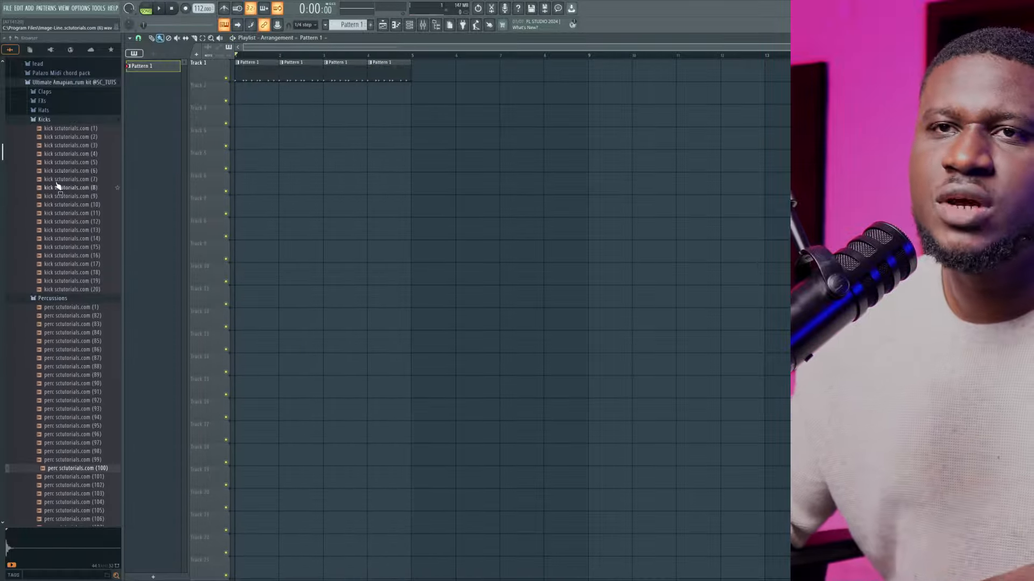
left_click(74, 298)
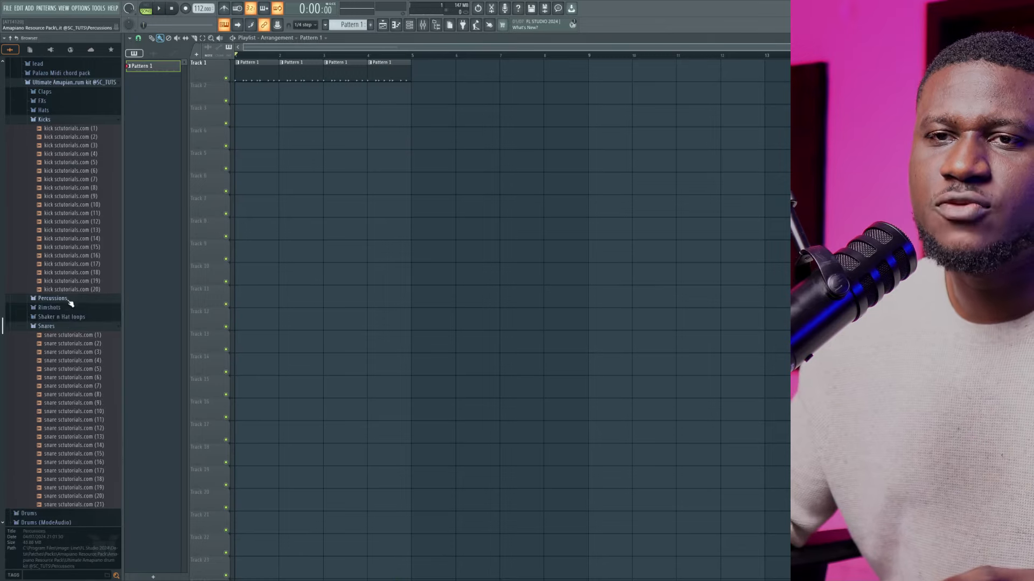
left_click(67, 120)
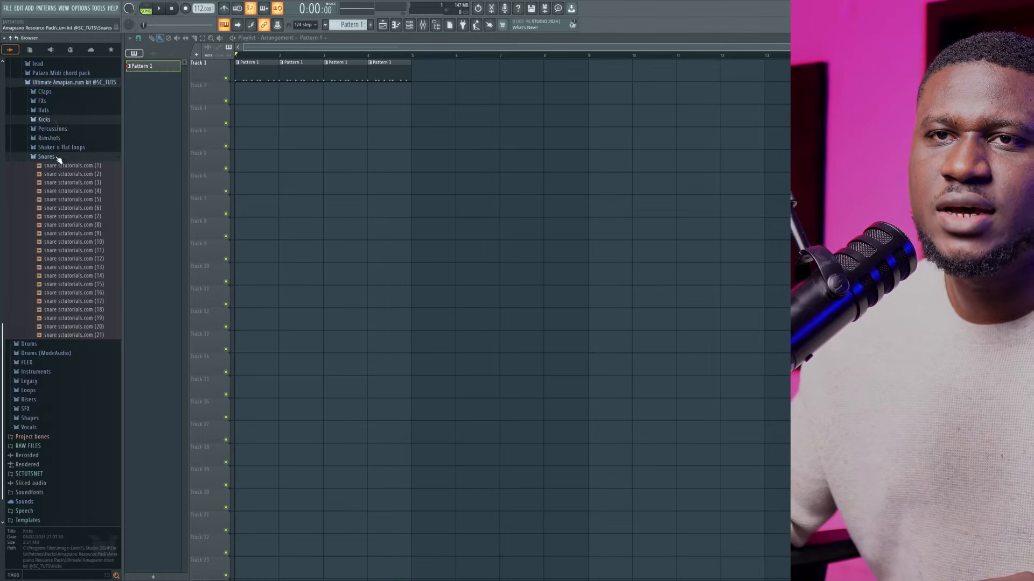
left_click(60, 158)
left_click(62, 312)
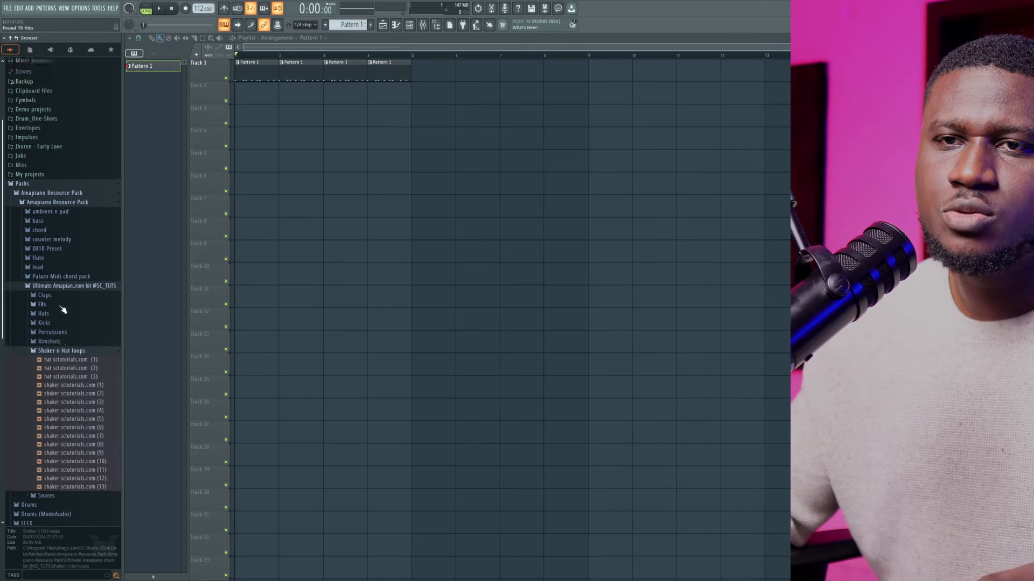
Preview the hat (2) and shaker (3) loops, and place shaker (3) on Track 2 at bar 1
scroll(63, 311, "down", 4)
left_click(60, 268)
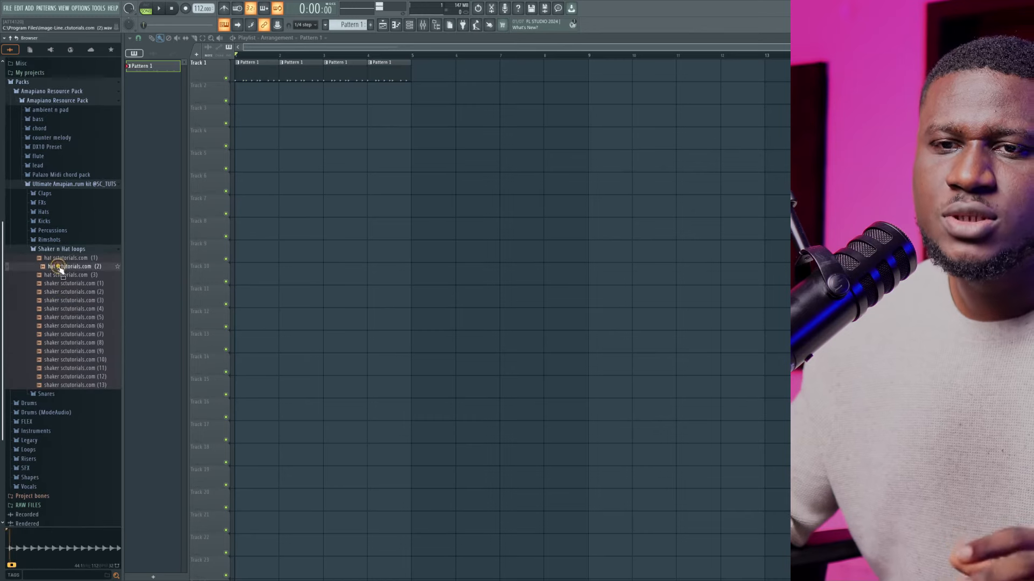
left_click(69, 299)
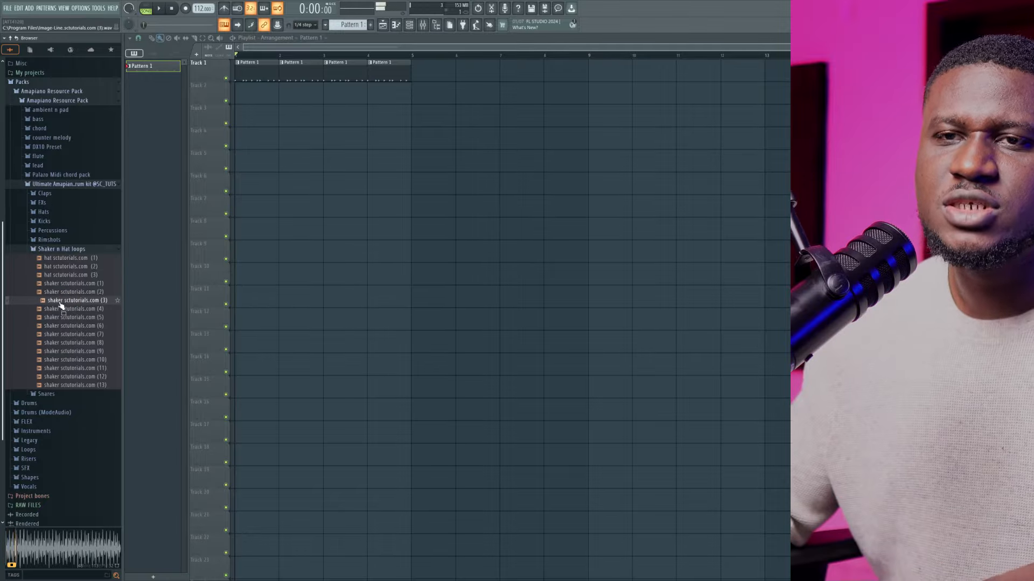
left_click_drag(62, 302, 253, 98)
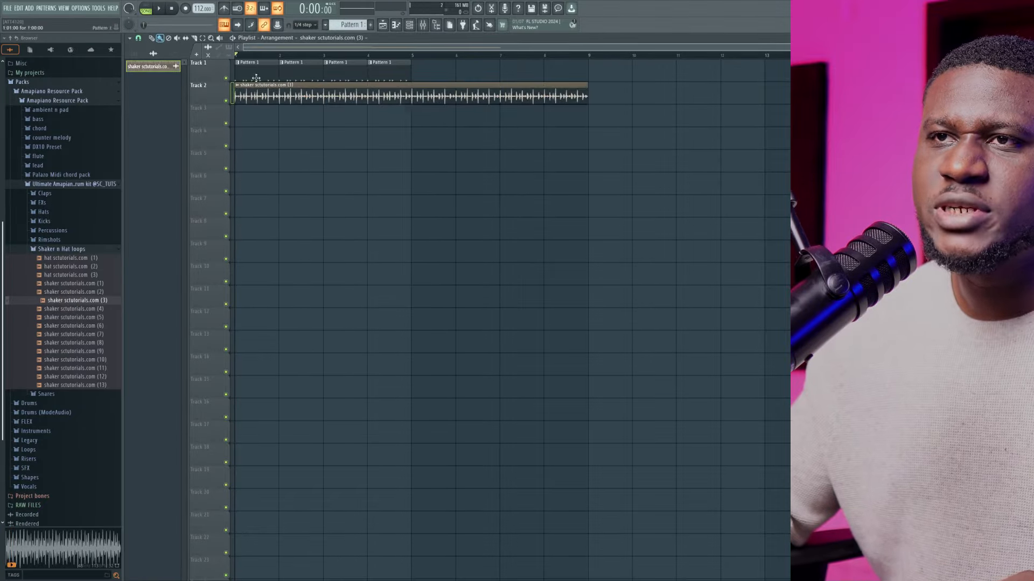
Lower the shaker (3) clip's channel volume to about 49% while the song plays, then stop playback
left_click(282, 85)
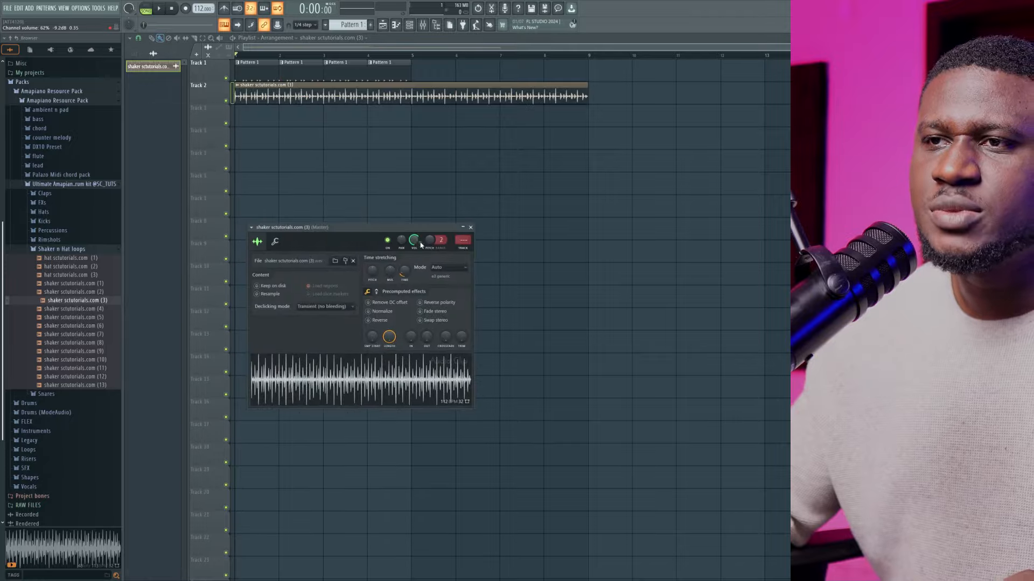
key("space")
scroll(421, 245, "down", 5)
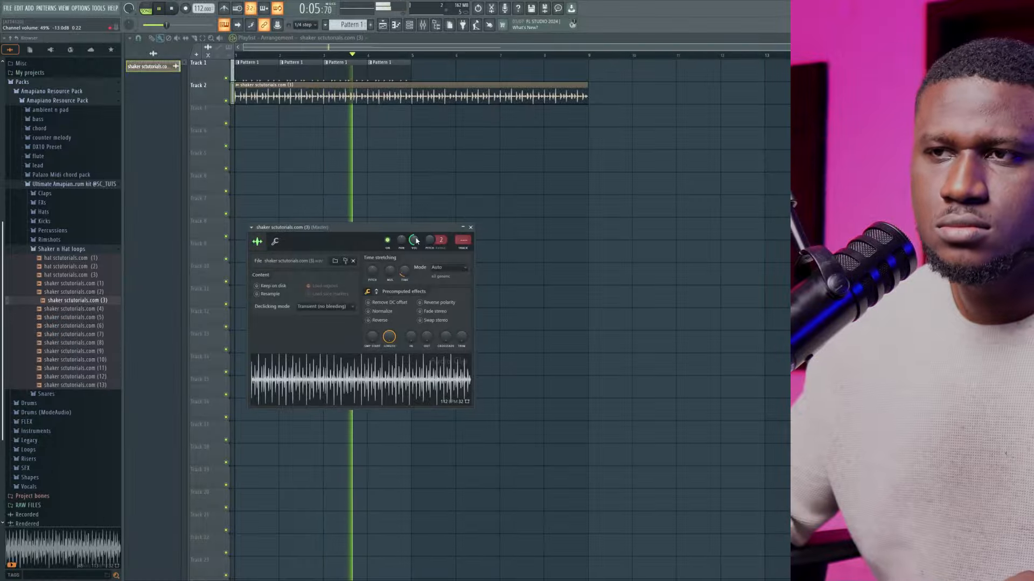
key("Escape")
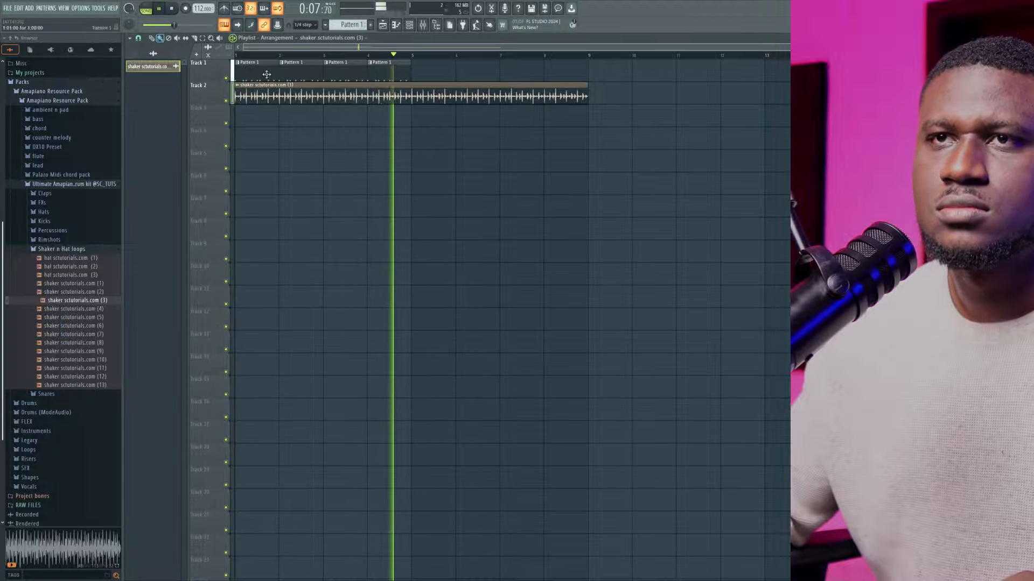
key("space")
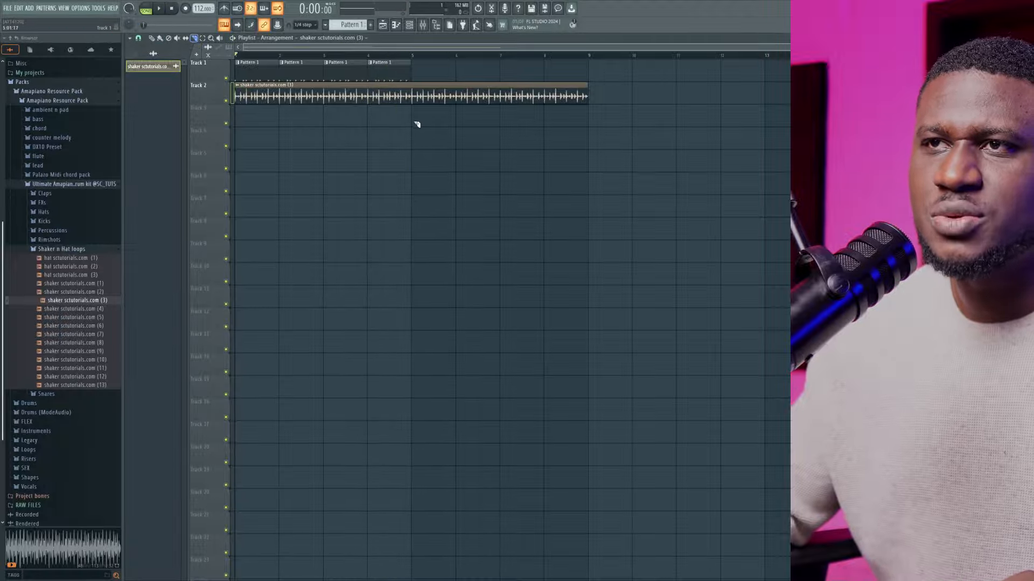
Slice the shaker (3) clip at bar 5 and delete the second half
left_click_drag(419, 126, 418, 145)
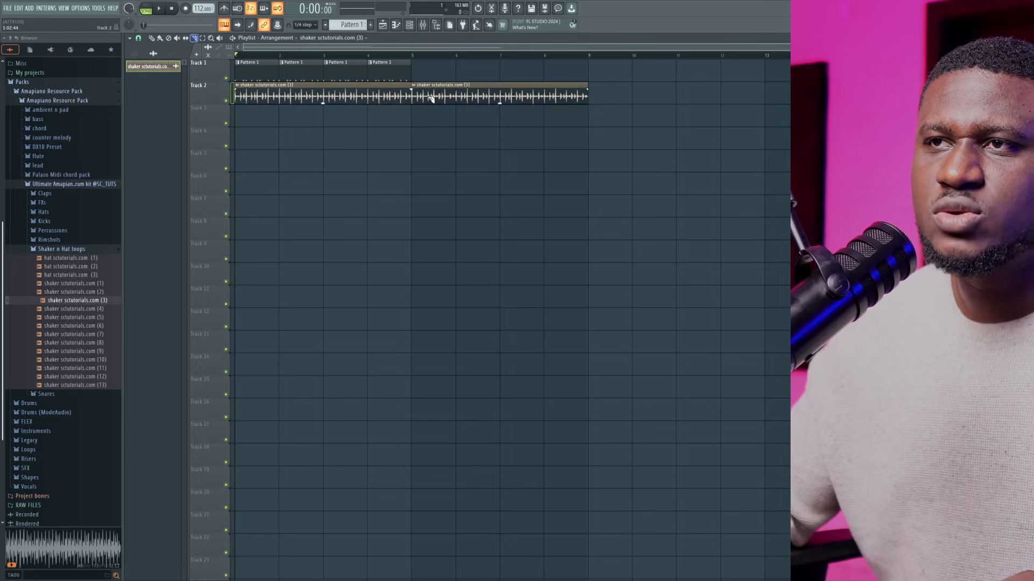
left_click(152, 38)
right_click(477, 100)
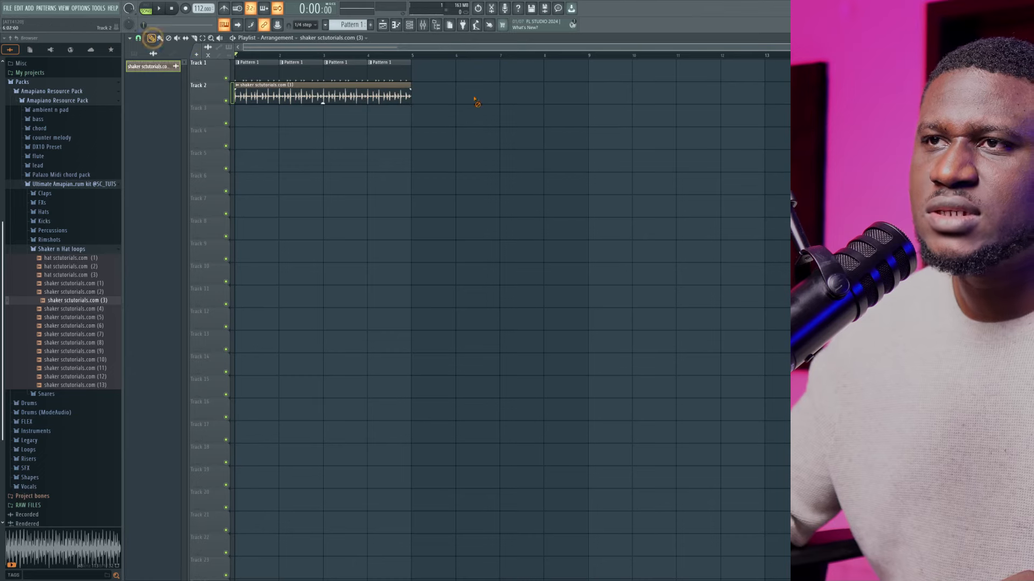
Play the arrangement, adjust the shaker (3) clip's channel volume again, and stop playback
key("space")
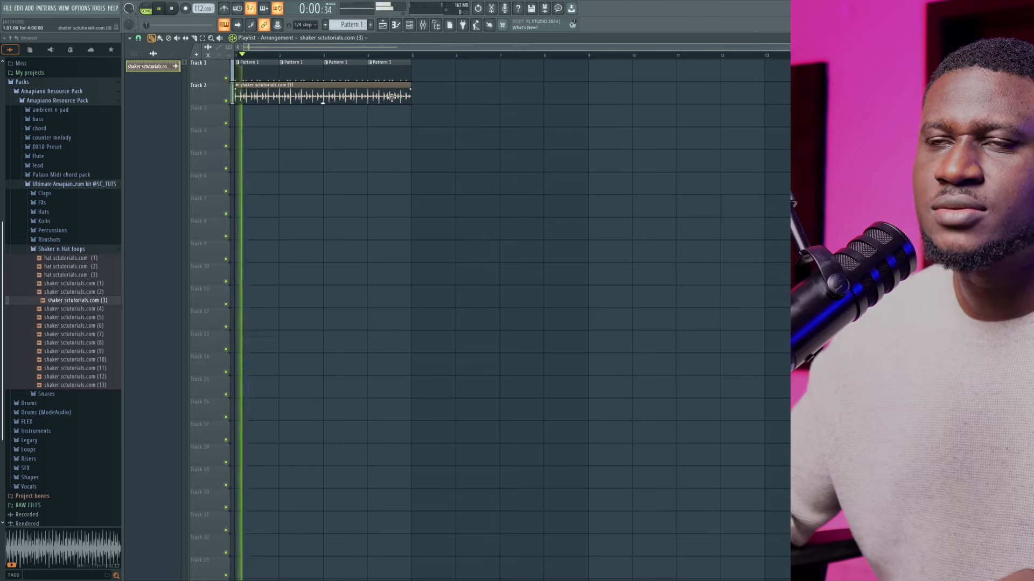
double_click(354, 97)
left_click_drag(413, 240, 414, 255)
right_click(224, 139)
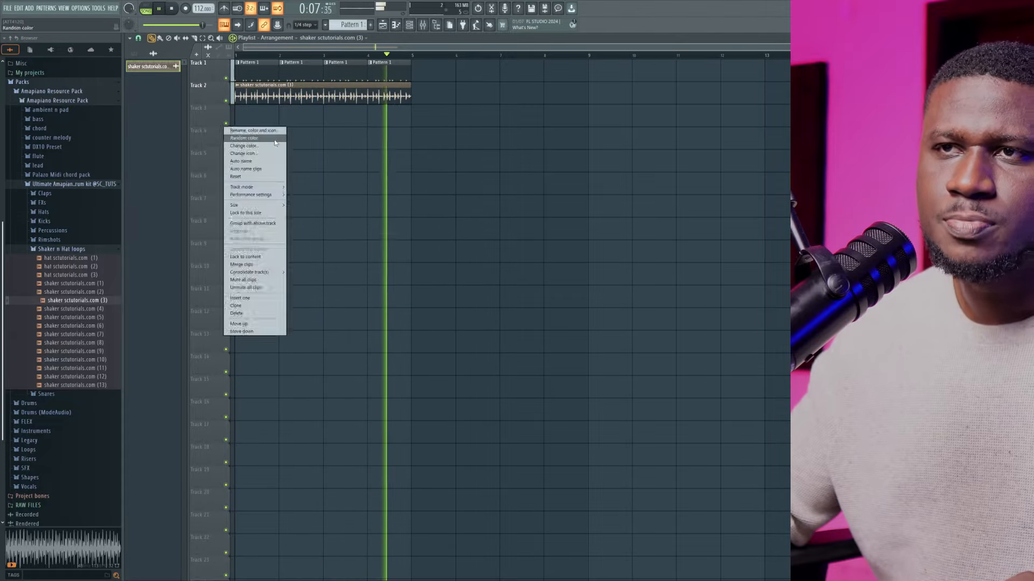
left_click(315, 157)
key("space")
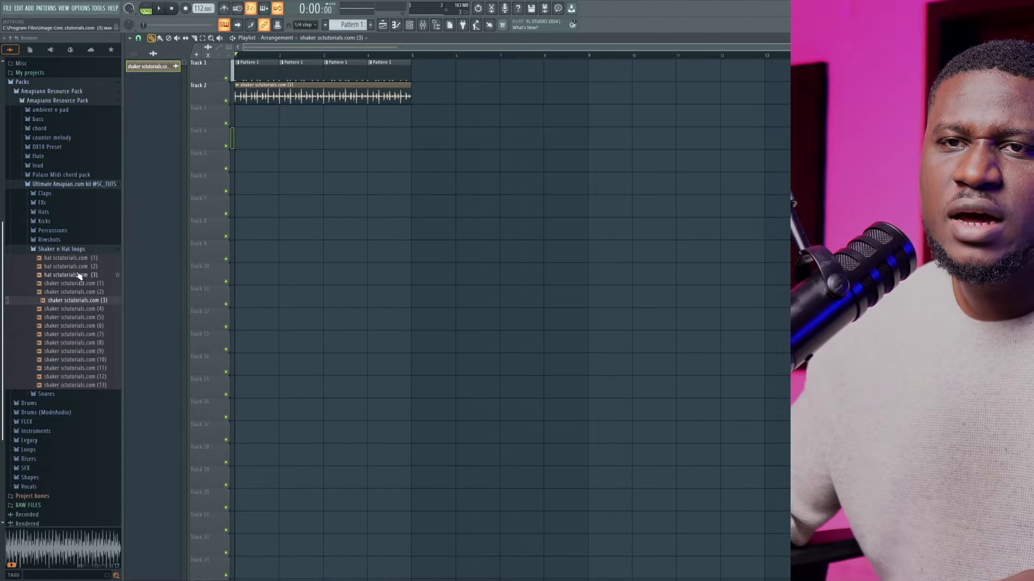
Place the hat (2) loop on Track 3 at bar 1 and lower its channel volume to about 70% during playback
left_click(78, 275)
left_click_drag(80, 268, 241, 123)
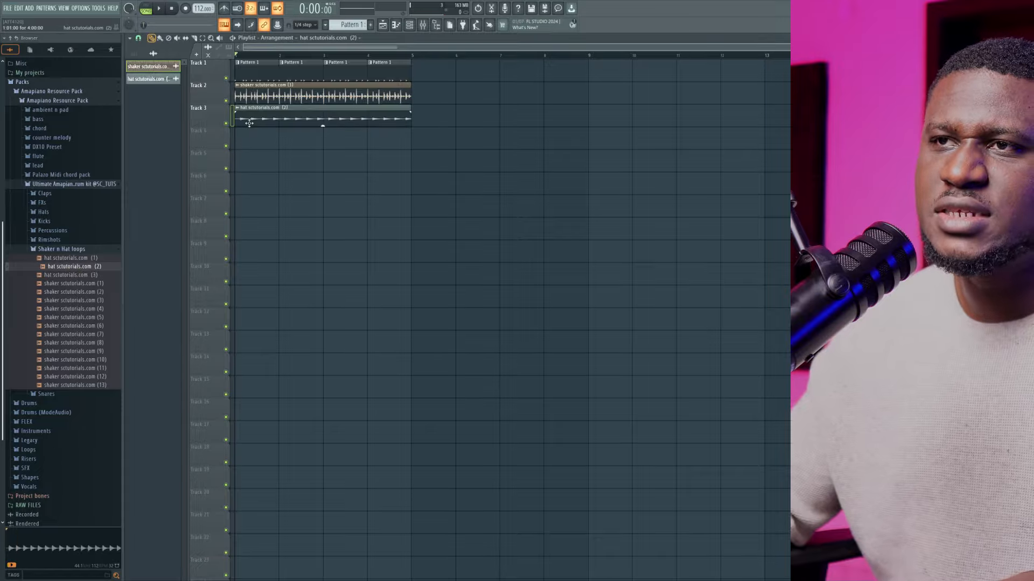
key("space")
double_click(265, 120)
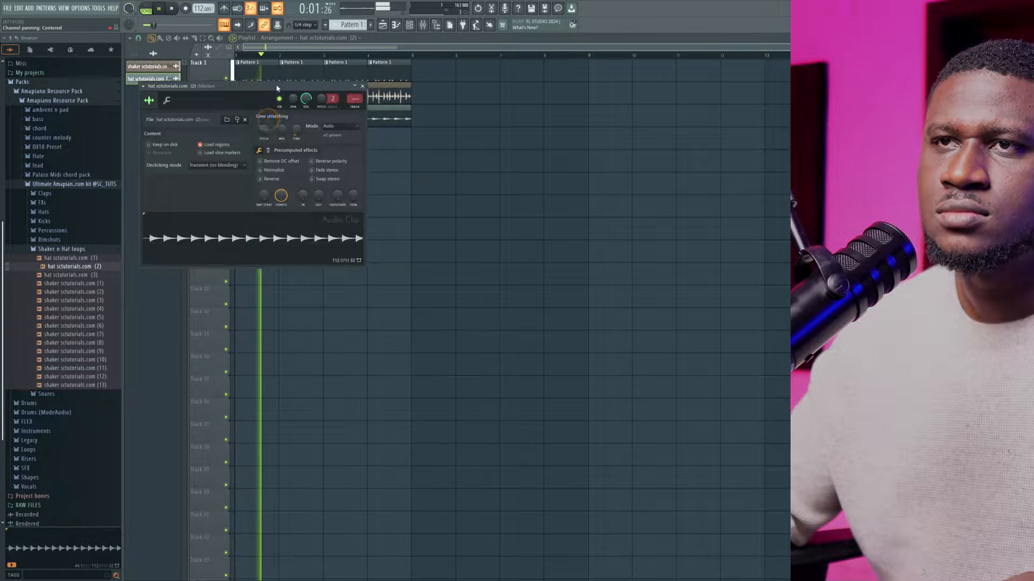
left_click_drag(290, 94, 498, 222)
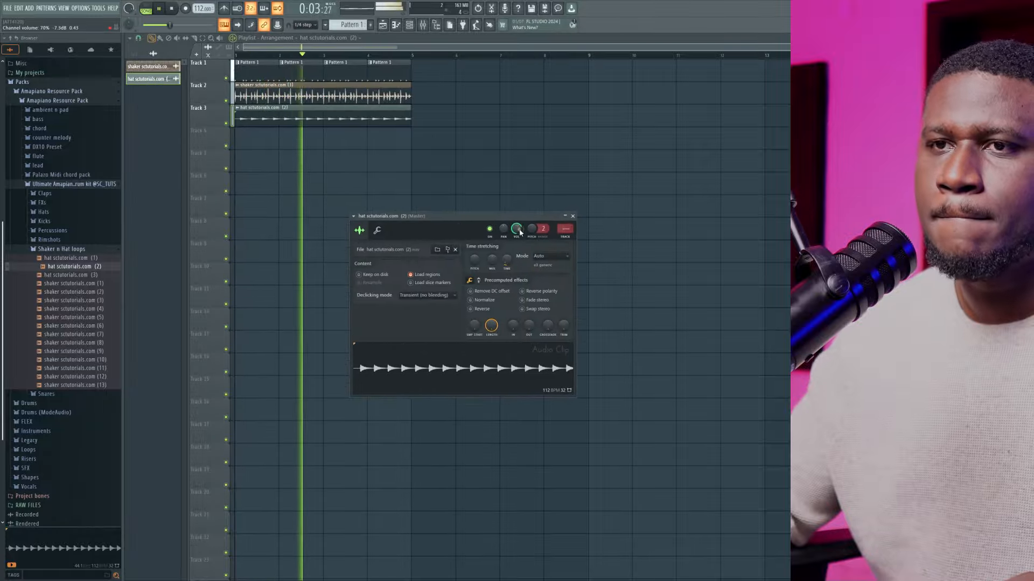
key("Escape")
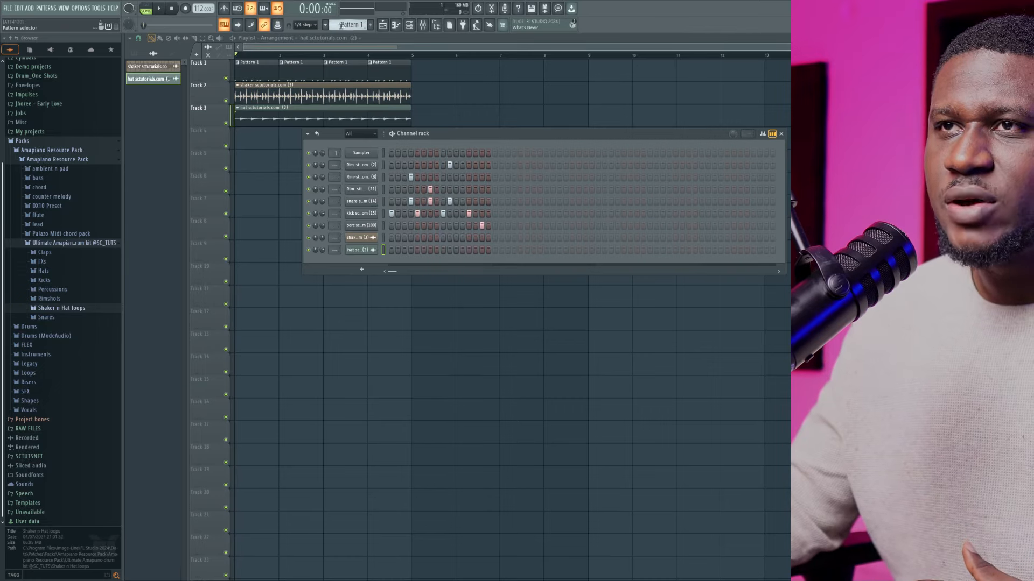
Create Pattern 2 by finding the first empty pattern
left_click(343, 26)
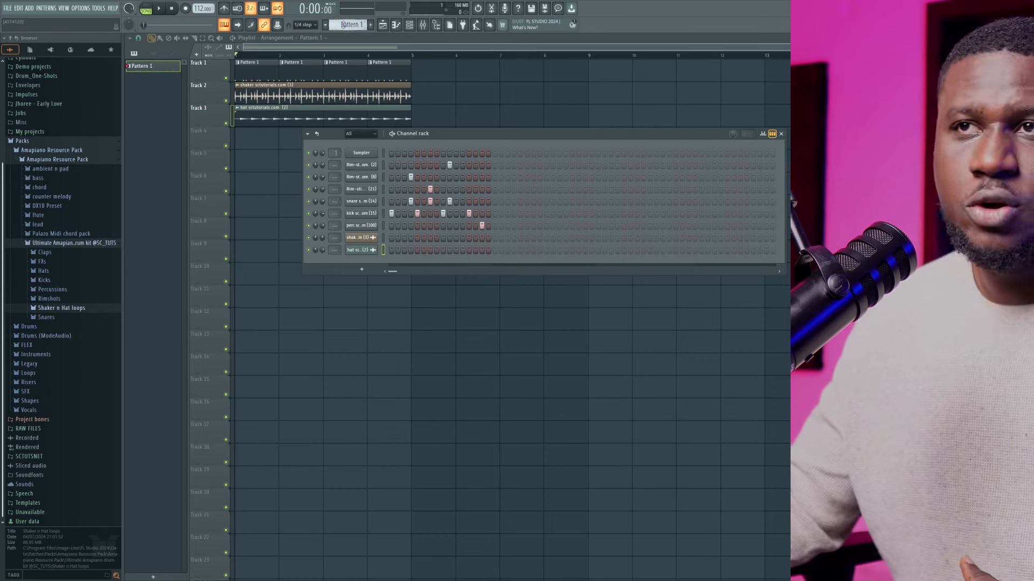
left_click(349, 27)
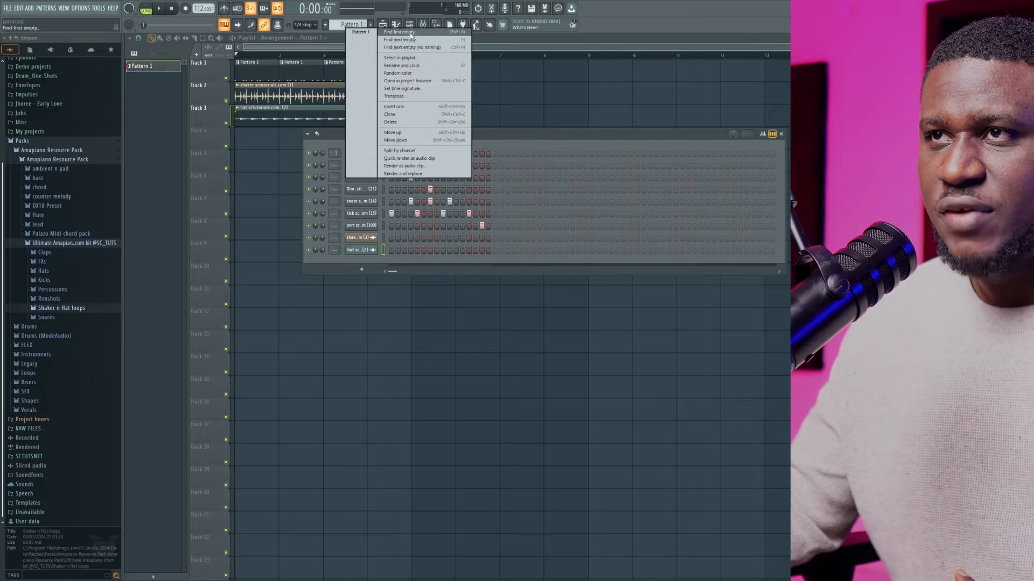
left_click(409, 34)
left_click(335, 34)
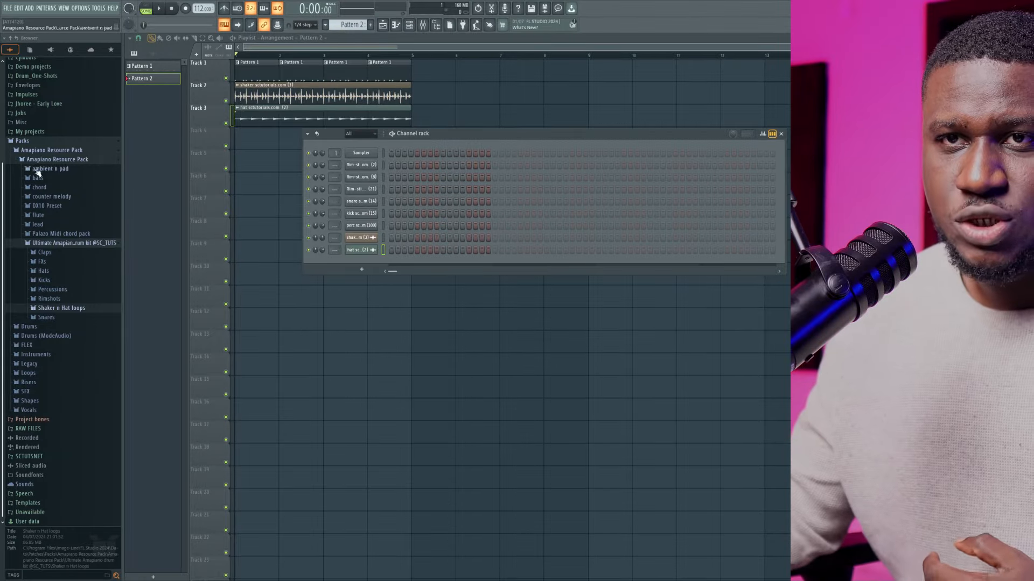
Open the resource pack's chord folder and load the chords (7) preset as a new channel, dismissing the DirectWave error
left_click(39, 187)
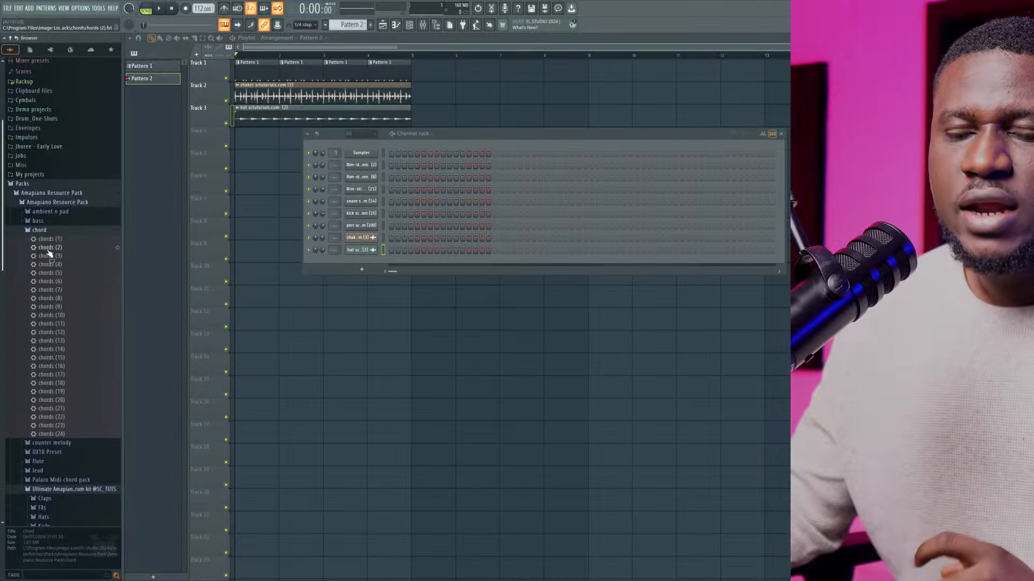
left_click_drag(47, 250, 61, 247)
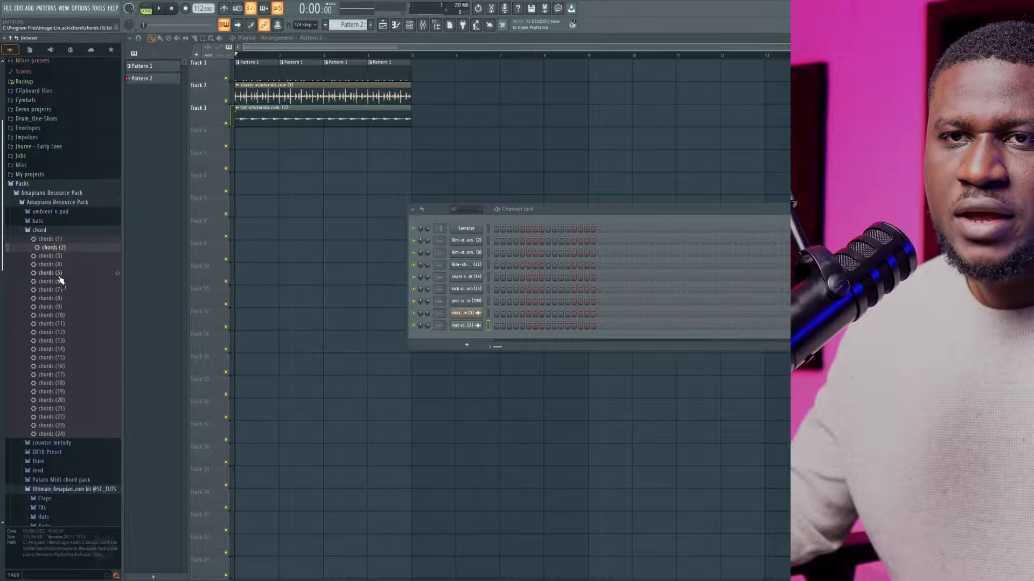
key("Up")
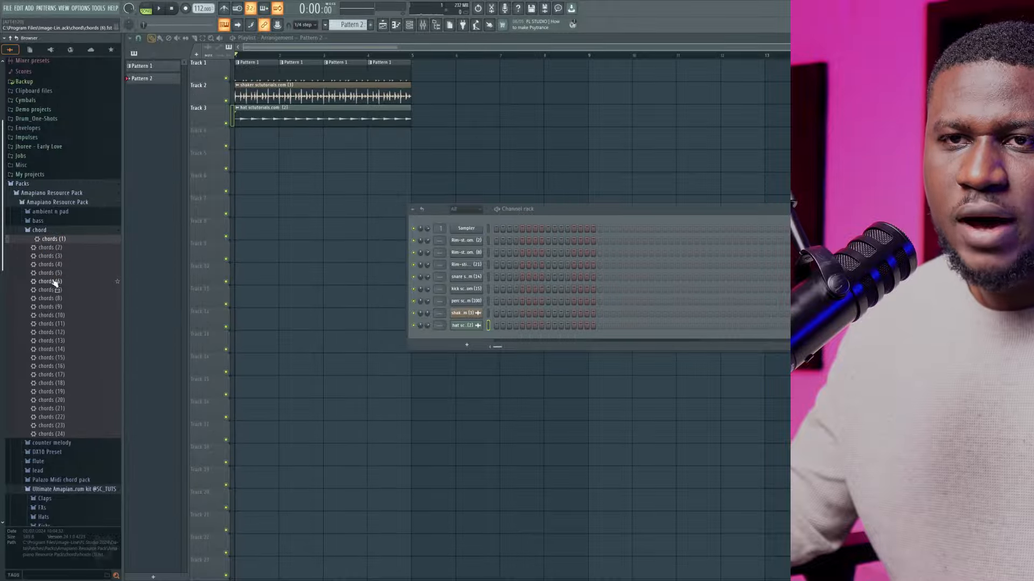
left_click_drag(51, 290, 452, 338)
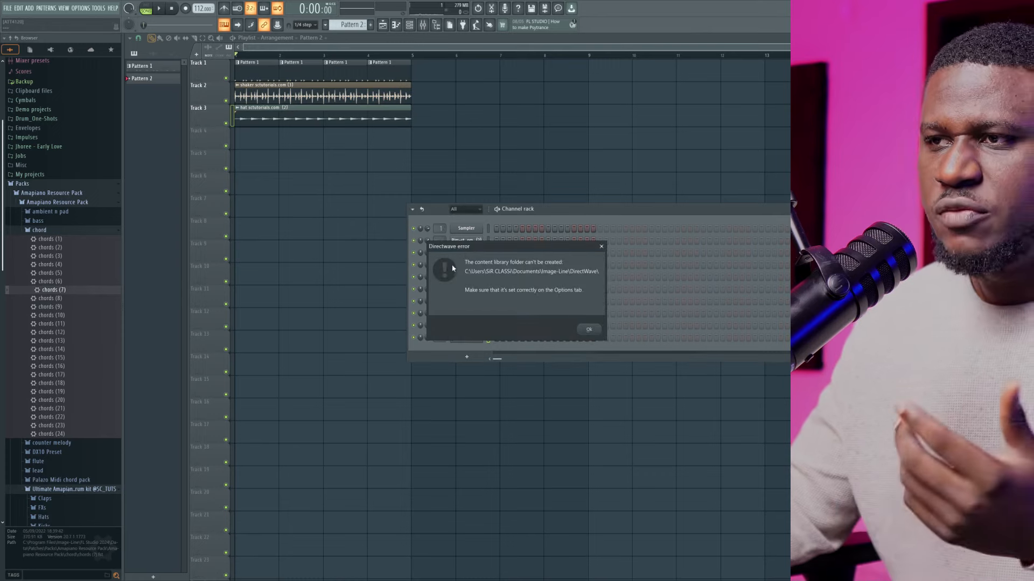
left_click(586, 330)
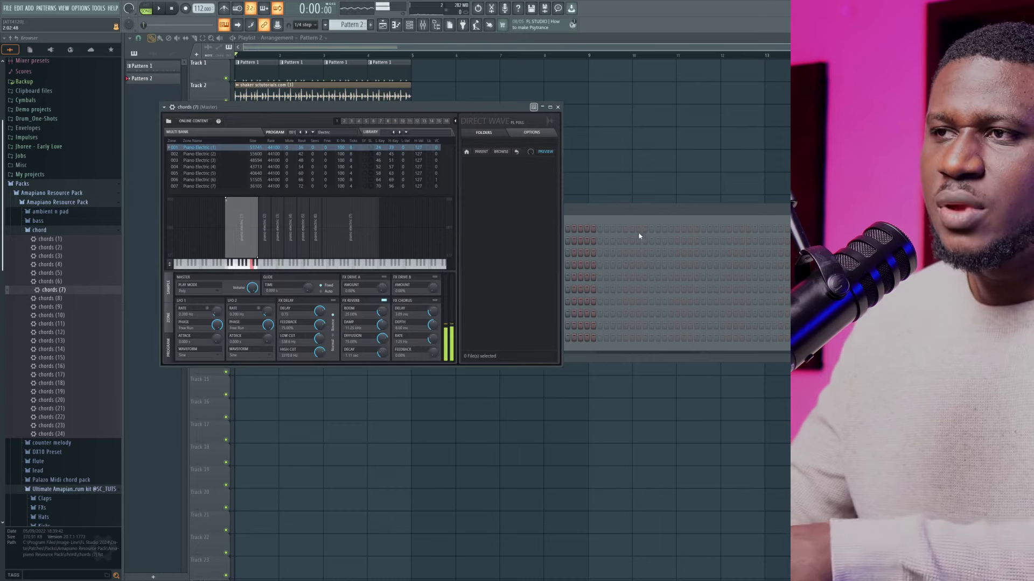
Try the chords (18) preset as another new channel, then reopen the chords (7) instrument
left_click(632, 212)
left_click_drag(60, 380, 457, 356)
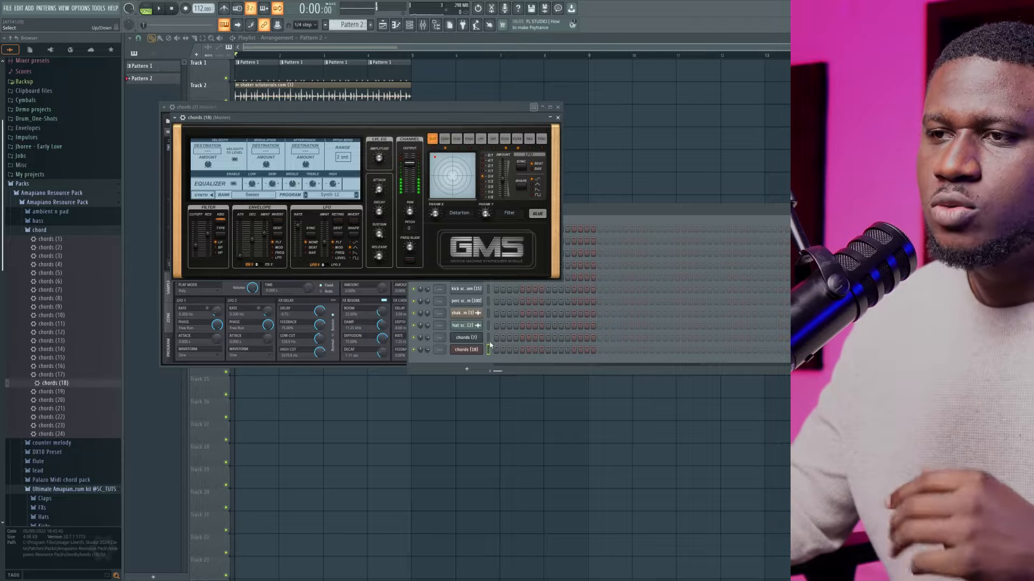
left_click(488, 339)
left_click(474, 337)
left_click(474, 337)
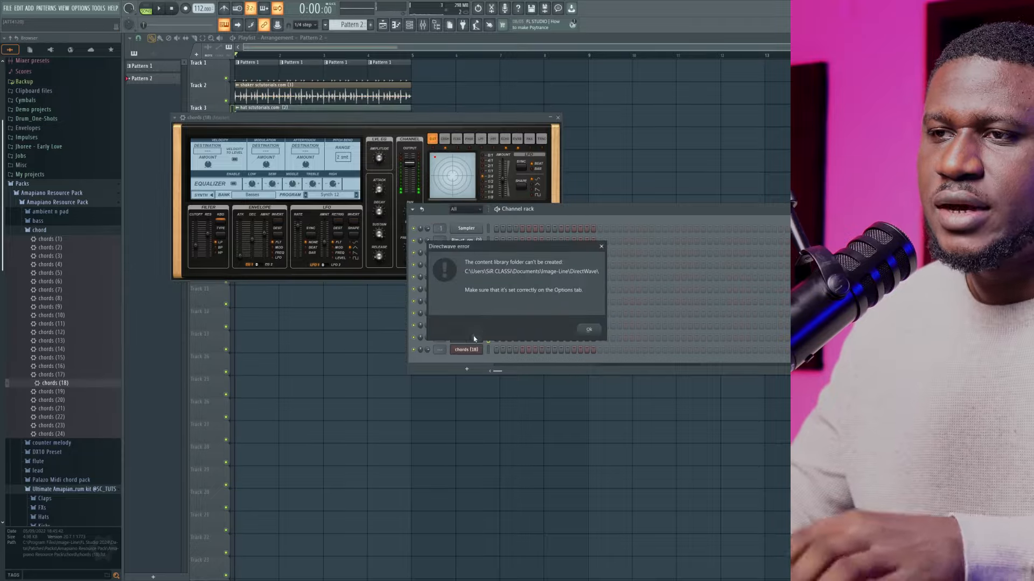
left_click(587, 331)
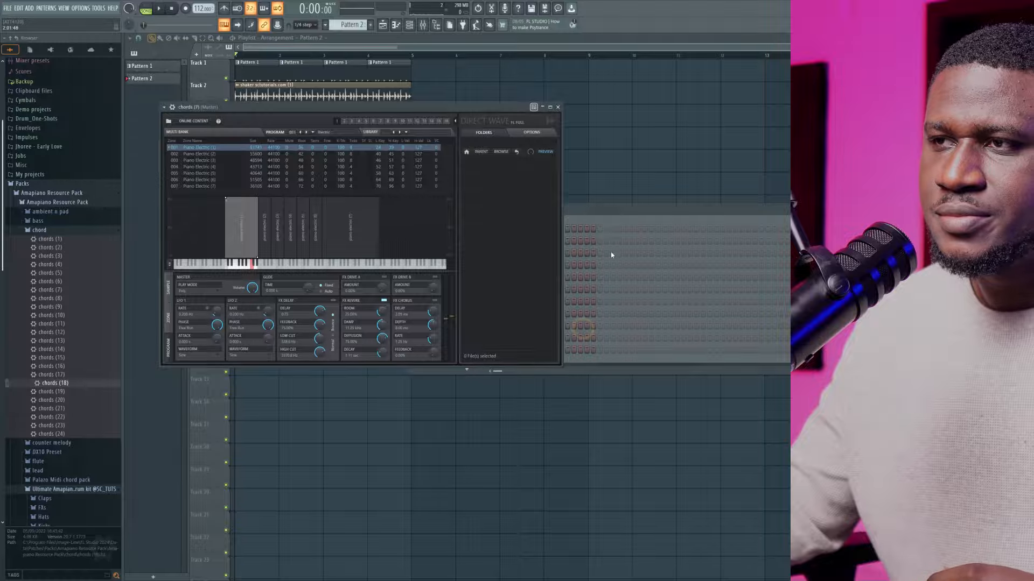
Delete the chords (18) channel from the channel rack
left_click(614, 221)
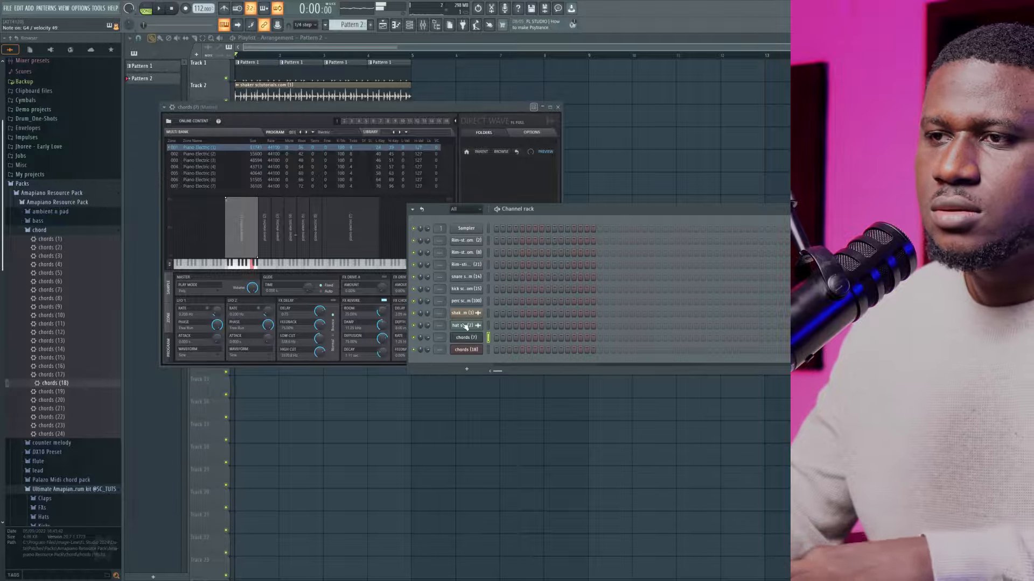
right_click(477, 351)
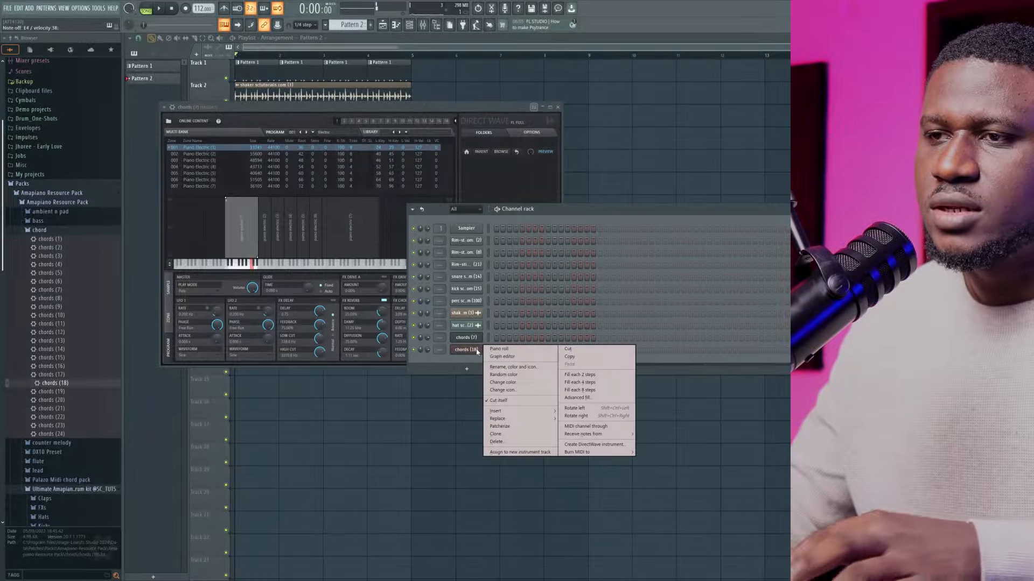
left_click(532, 442)
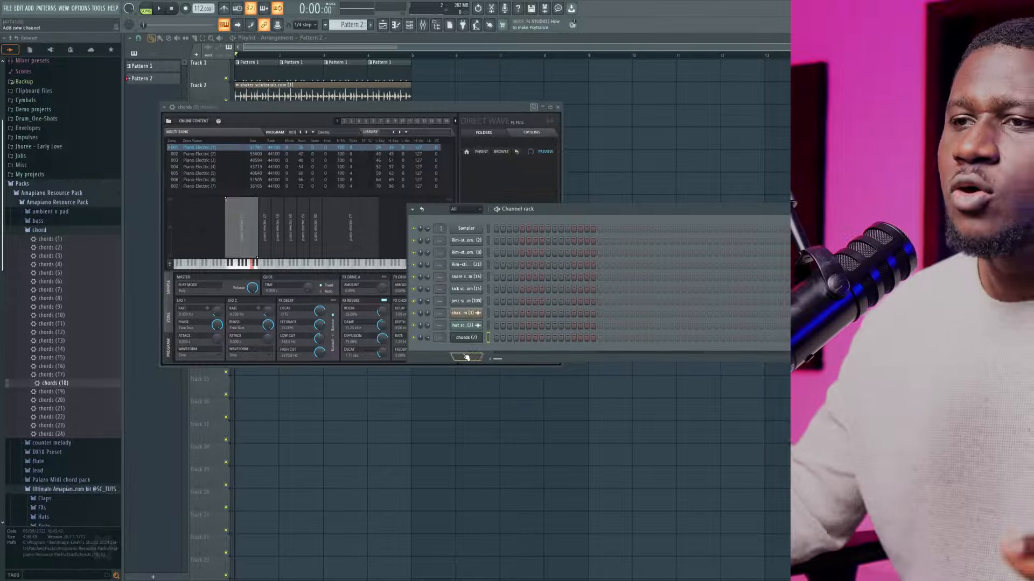
Open the chords (7) channel in the piano roll and look through its key label and editing options
right_click(462, 343)
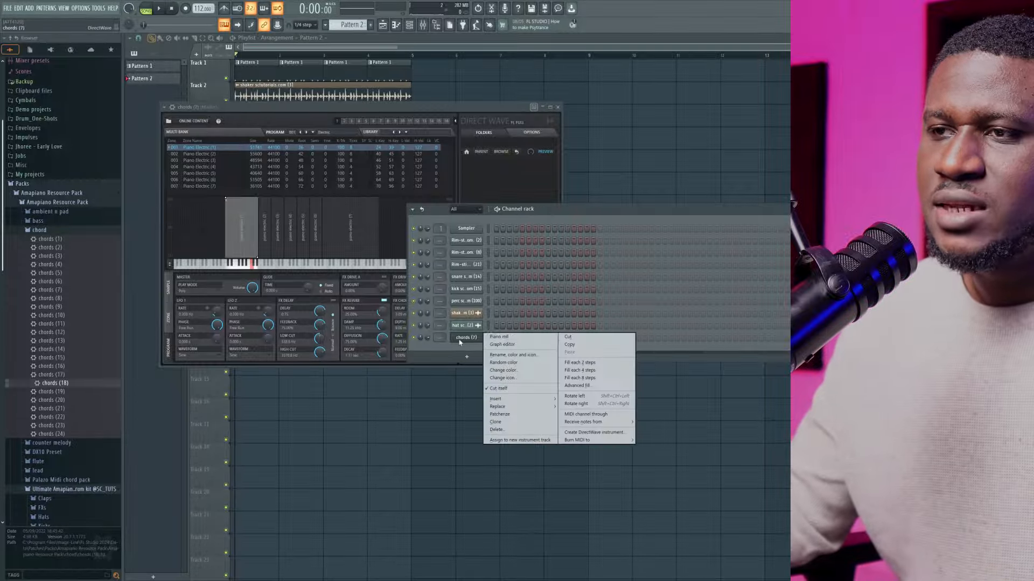
left_click(493, 338)
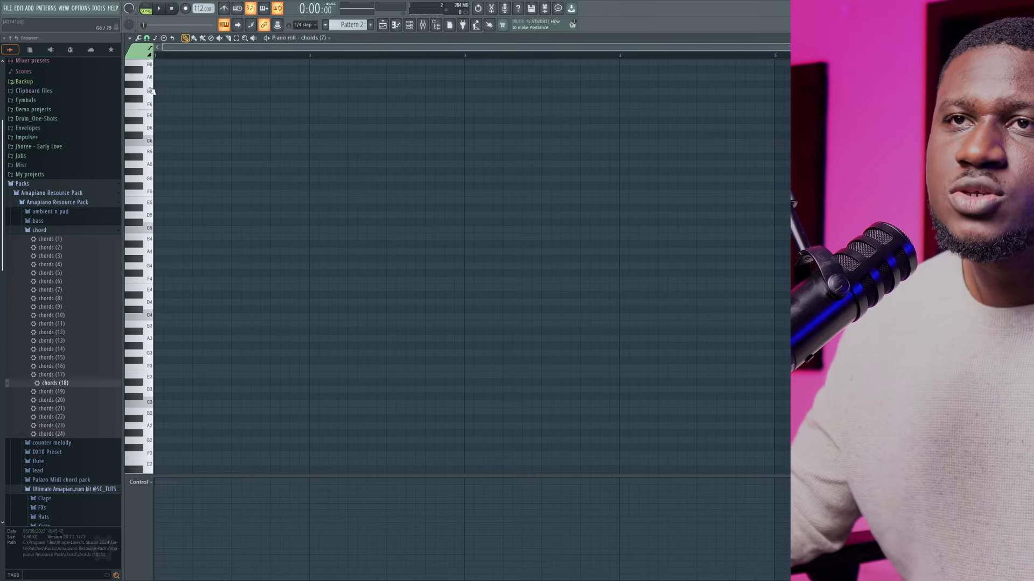
left_click(129, 38)
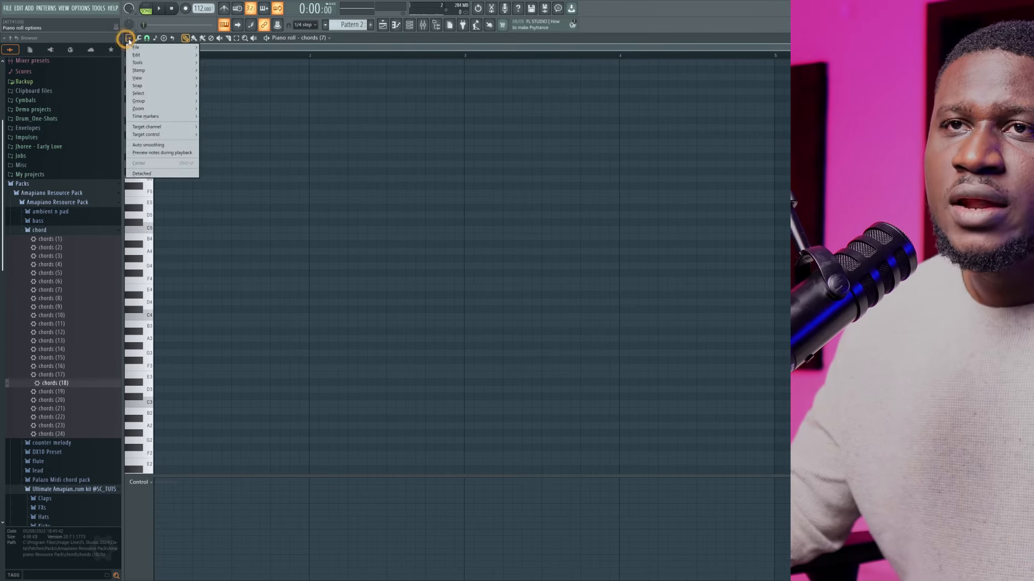
mouse_move(137, 56)
mouse_move(140, 78)
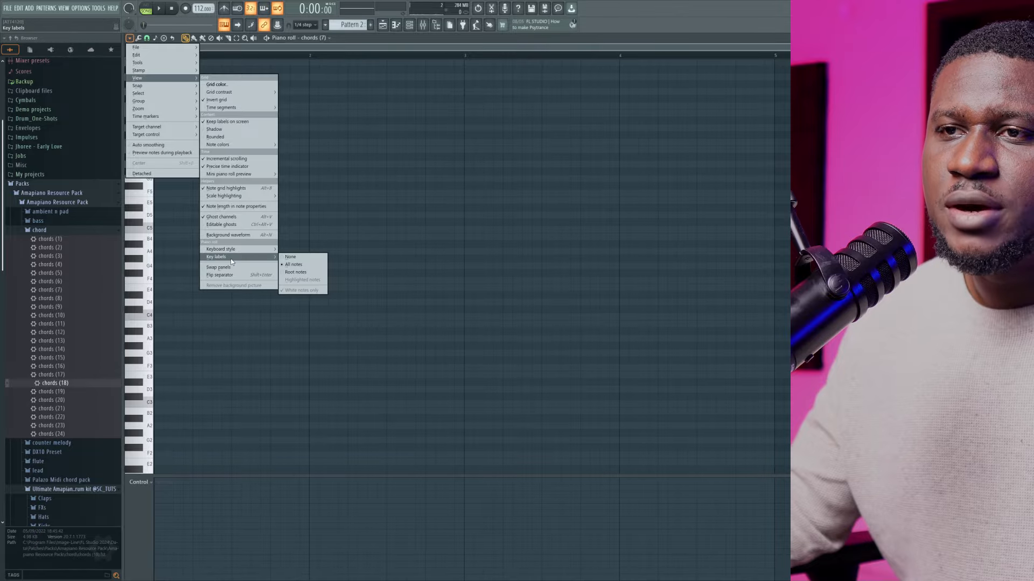
mouse_move(267, 262)
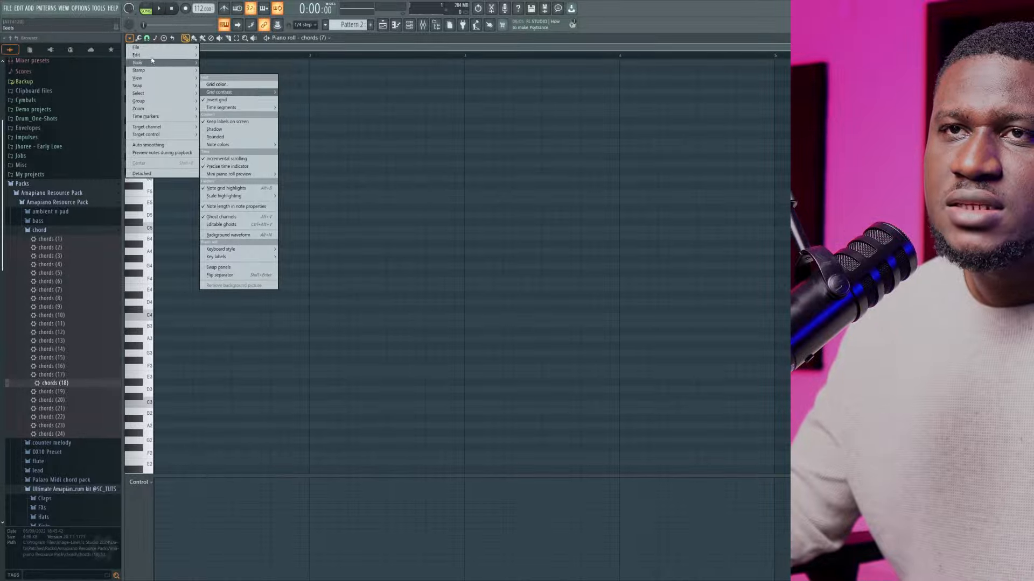
mouse_move(177, 55)
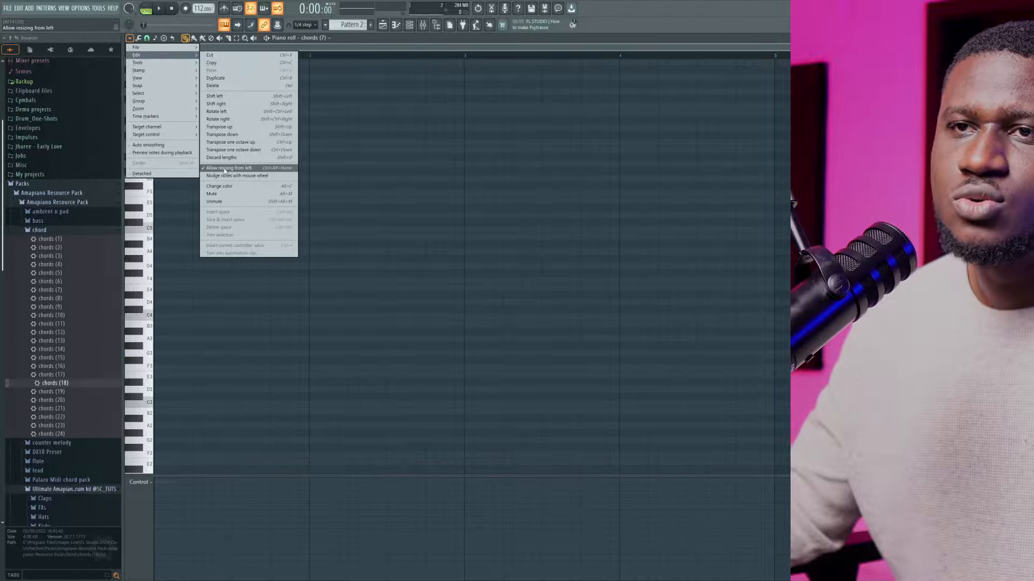
left_click(356, 225)
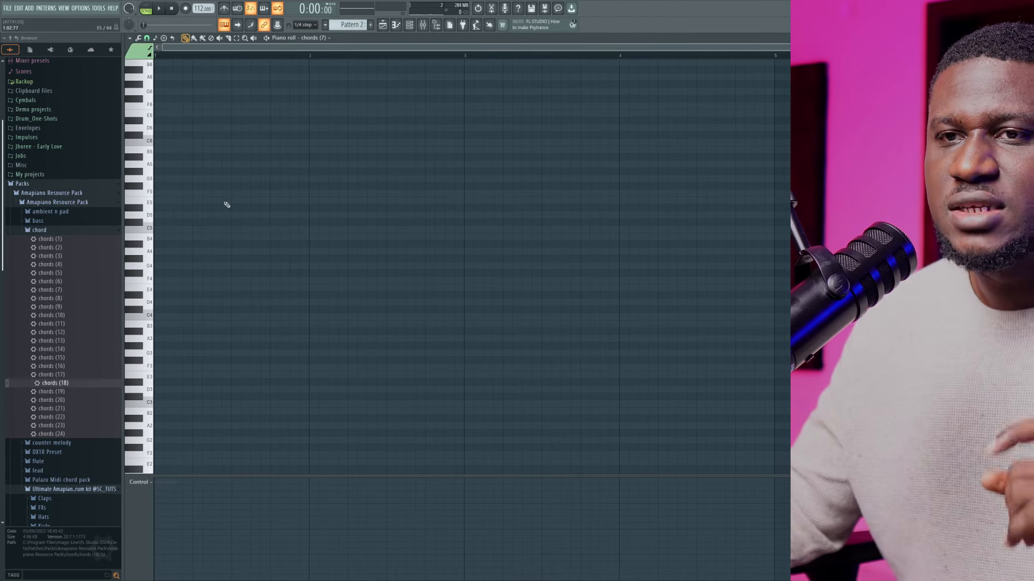
Choose the Default option in the piano roll's snap-to-scale settings and check the scale list
left_click(157, 38)
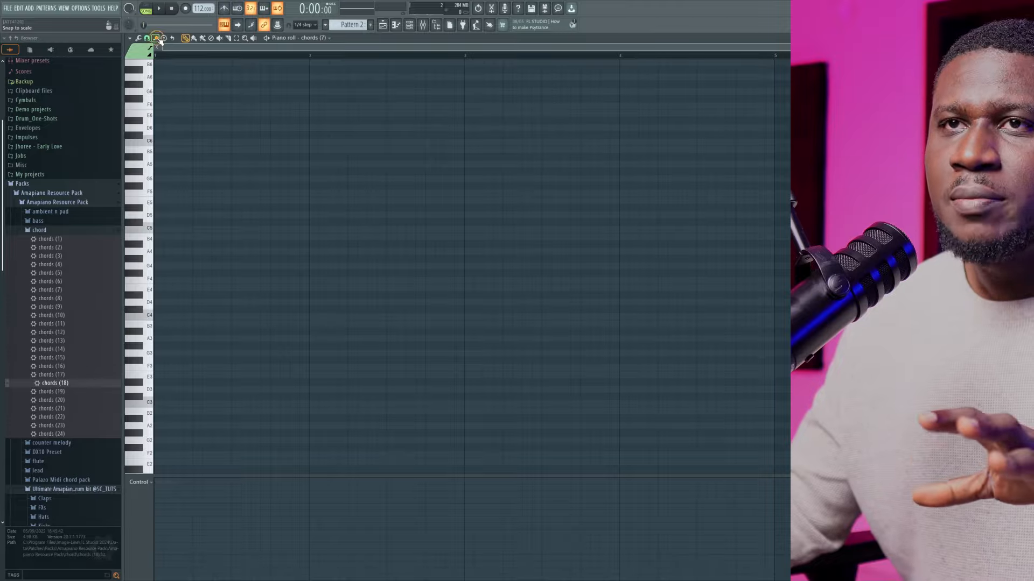
left_click(157, 39)
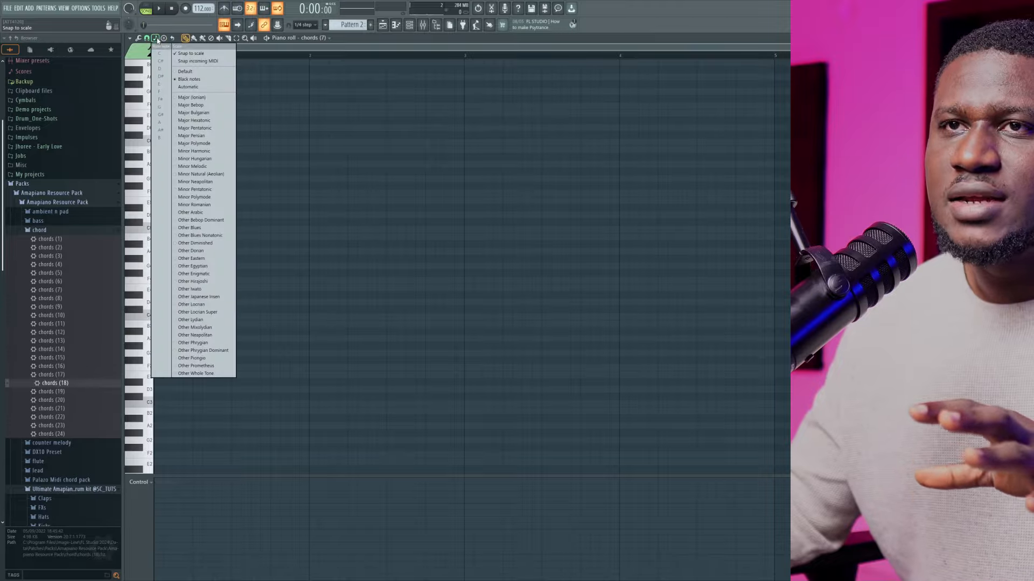
left_click(183, 75)
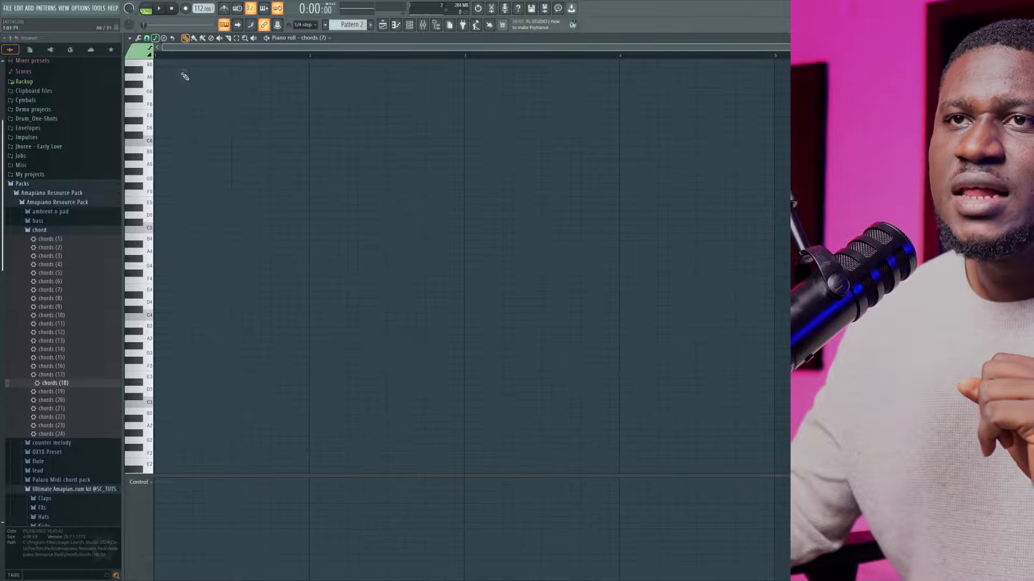
left_click(156, 39)
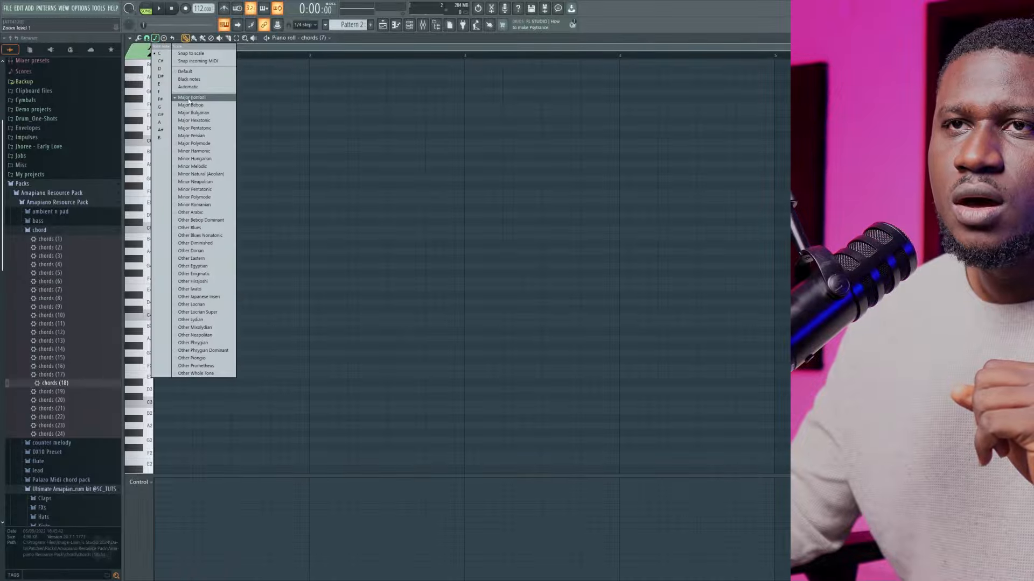
left_click(287, 85)
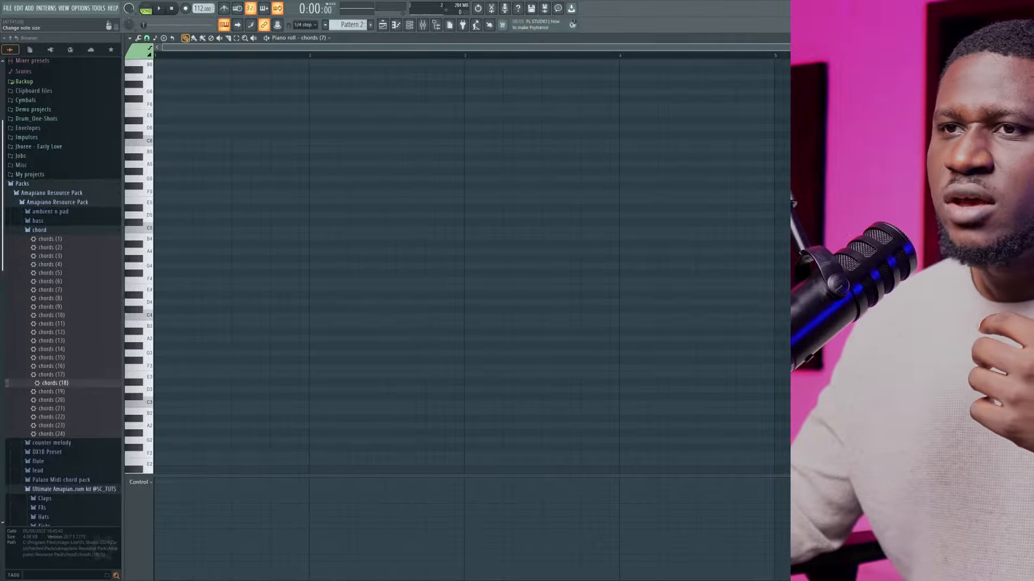
Audition keys on the piano roll keyboard, including D, E and F in octave 4 and C and D in the octaves above
left_click_drag(1028, 56, 1027, 75)
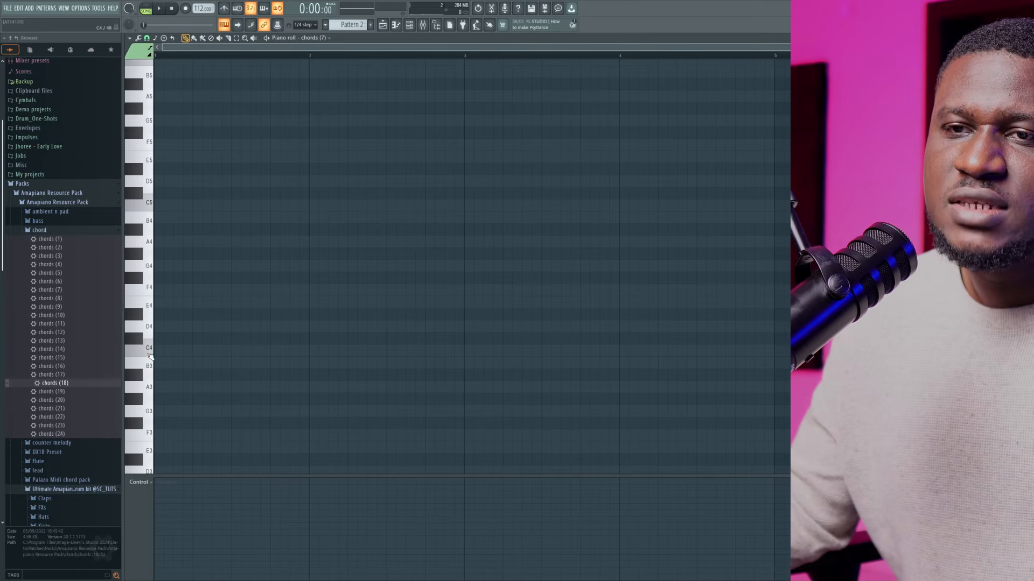
left_click(146, 329)
left_click(143, 292)
left_click(143, 309)
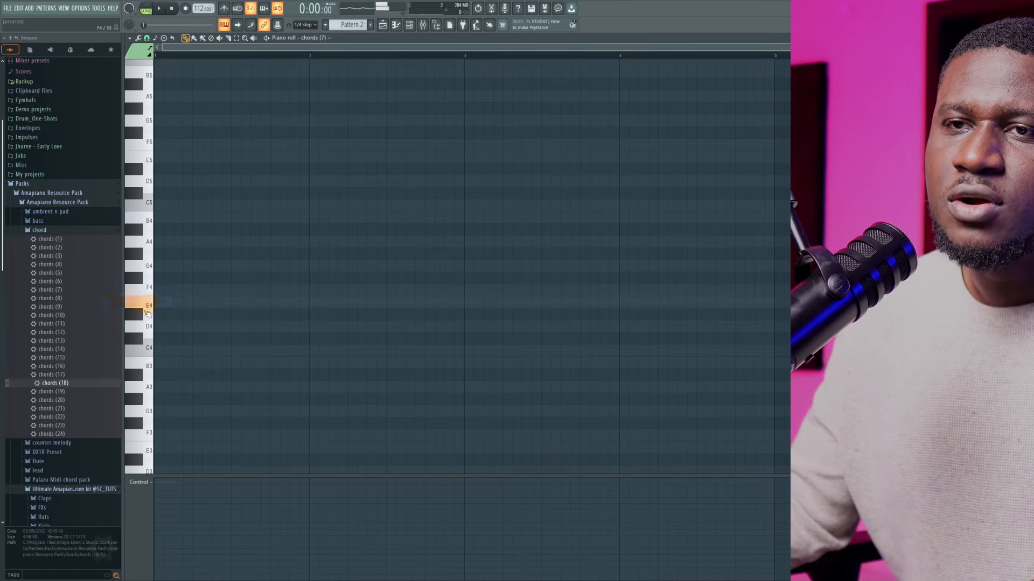
scroll(143, 271, "up", 2)
left_click(152, 242)
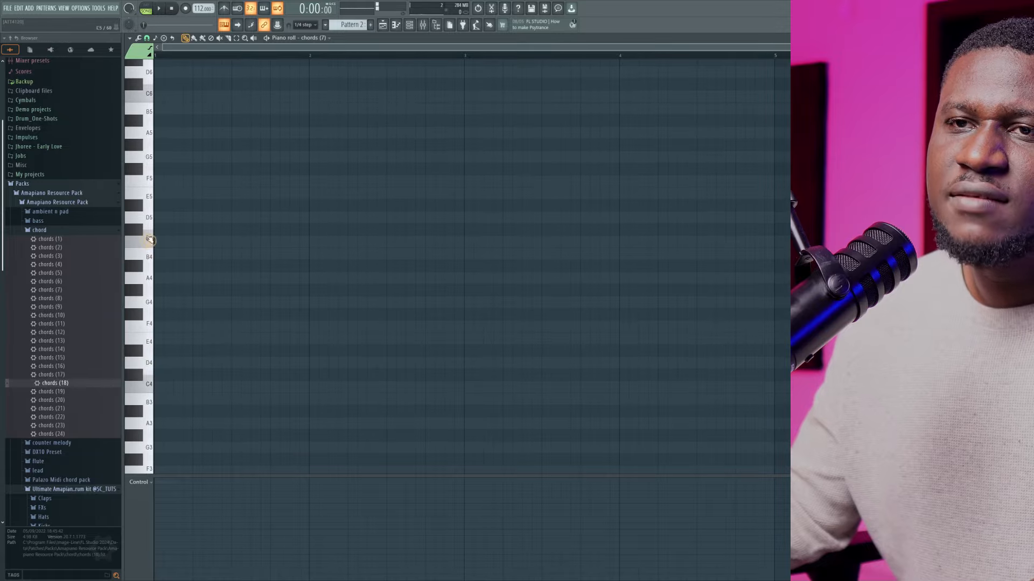
left_click(144, 221)
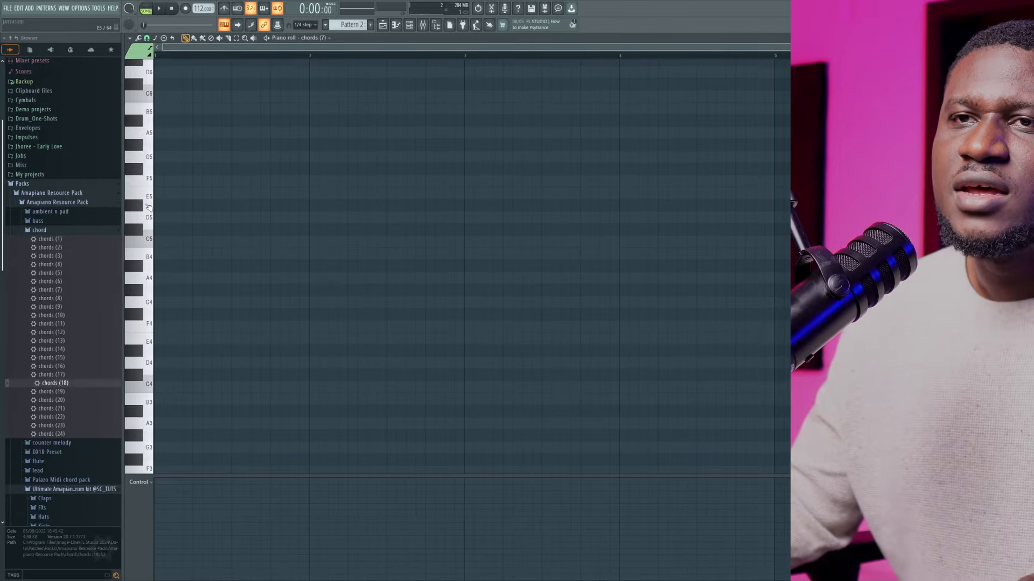
scroll(149, 196, "up", 4)
left_click(149, 167)
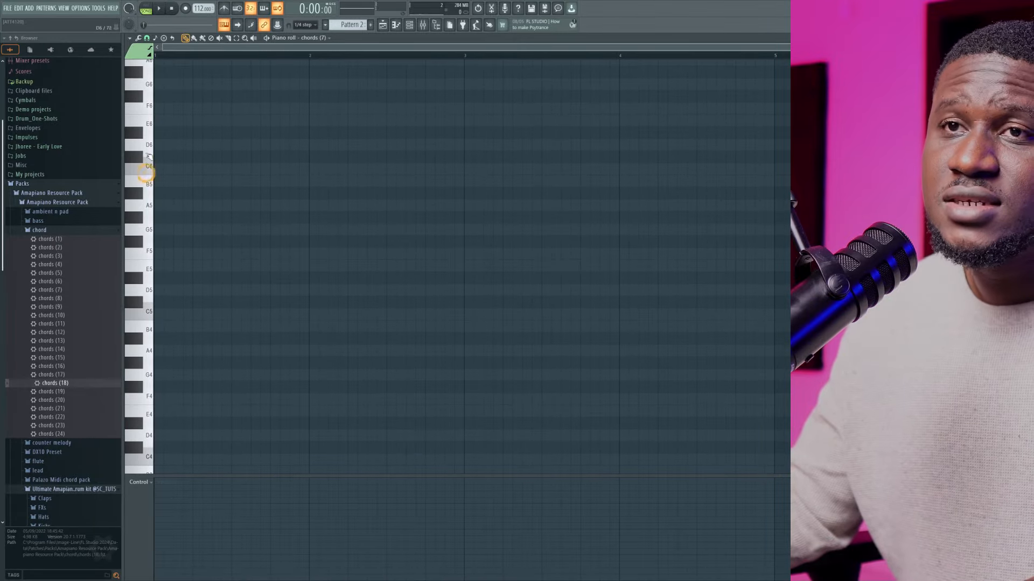
left_click(149, 144)
left_click(151, 125)
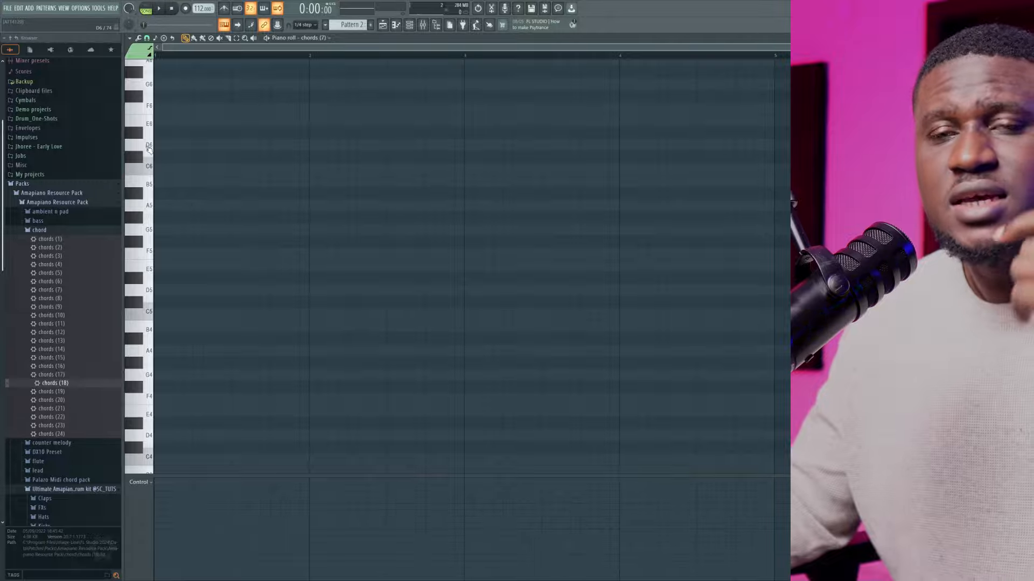
Examine the note names across the piano roll's low and high octaves
scroll(142, 215, "down", 4)
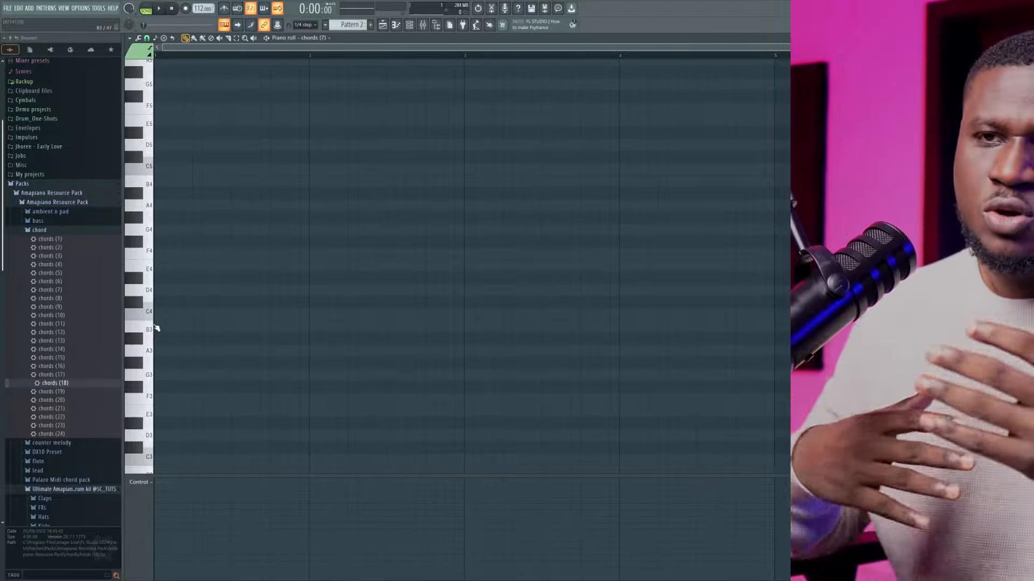
scroll(153, 326, "down", 6)
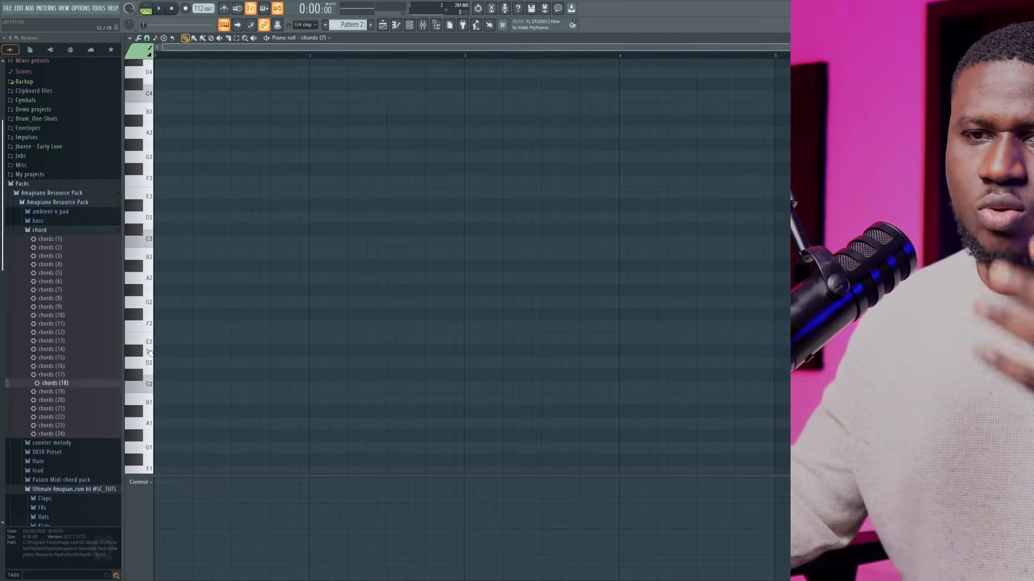
scroll(150, 353, "up", 20)
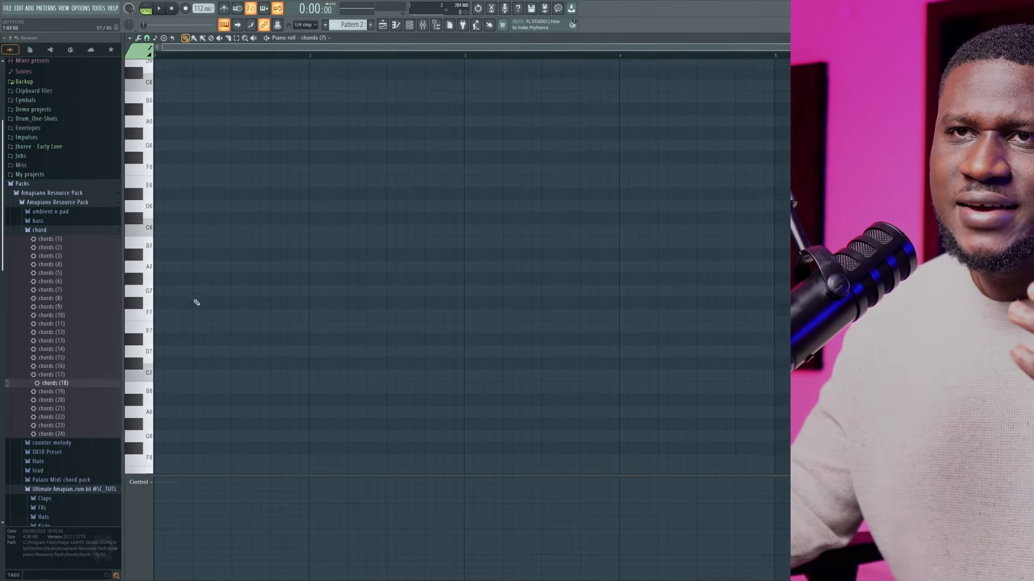
scroll(187, 189, "up", 19)
scroll(120, 316, "down", 9)
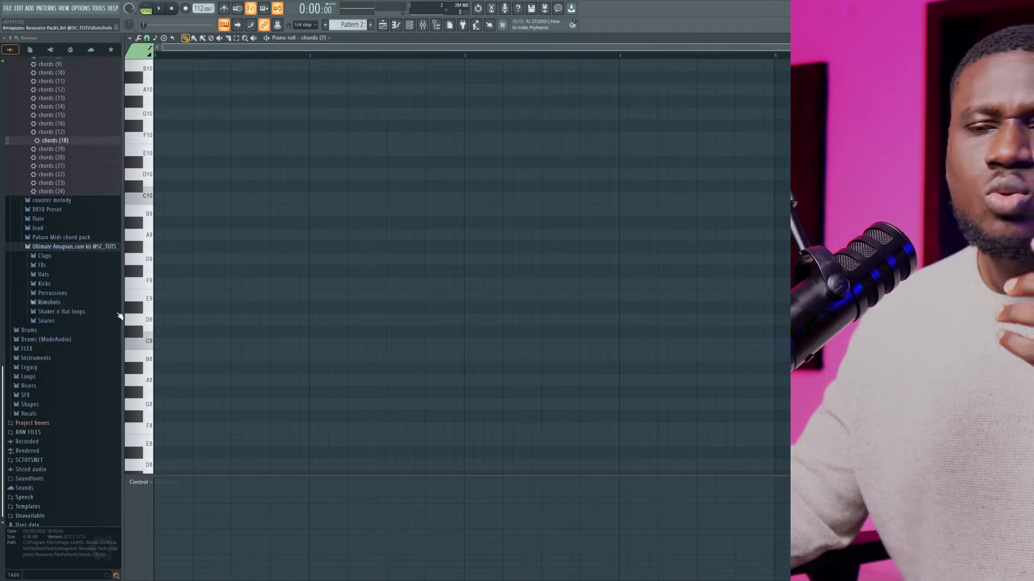
scroll(162, 357, "down", 11)
scroll(171, 339, "down", 2)
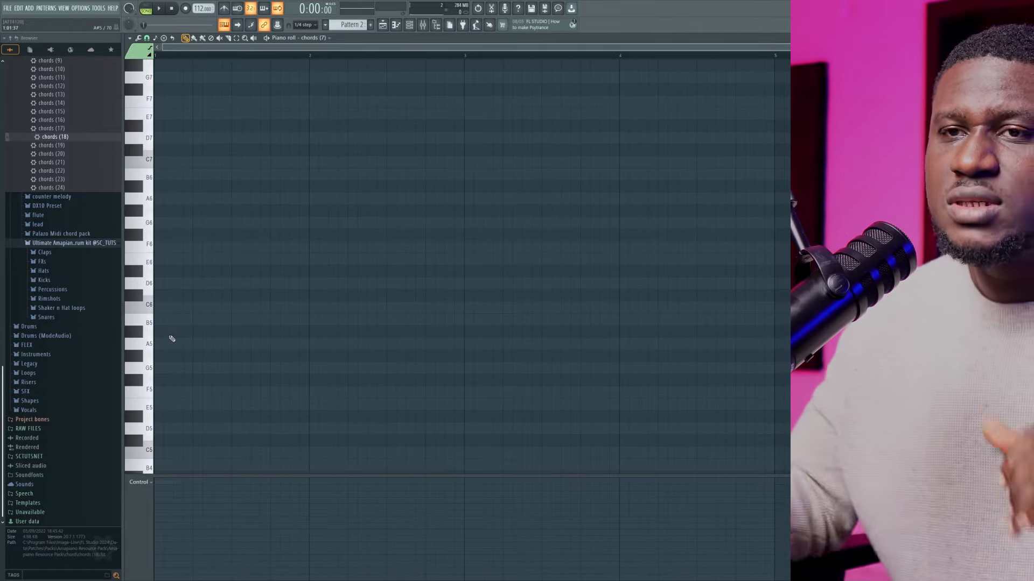
scroll(171, 335, "down", 3)
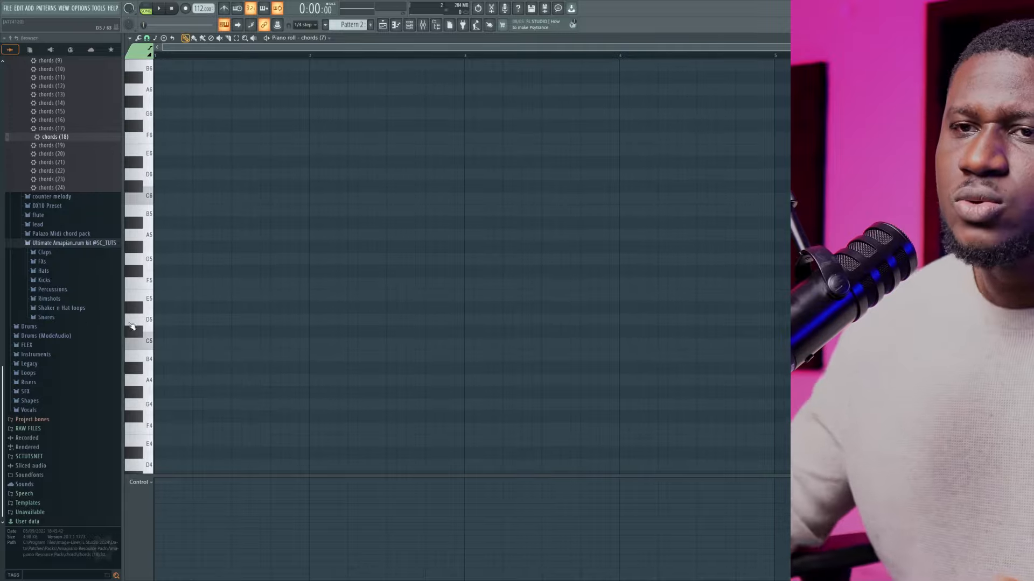
scroll(153, 410, "down", 2)
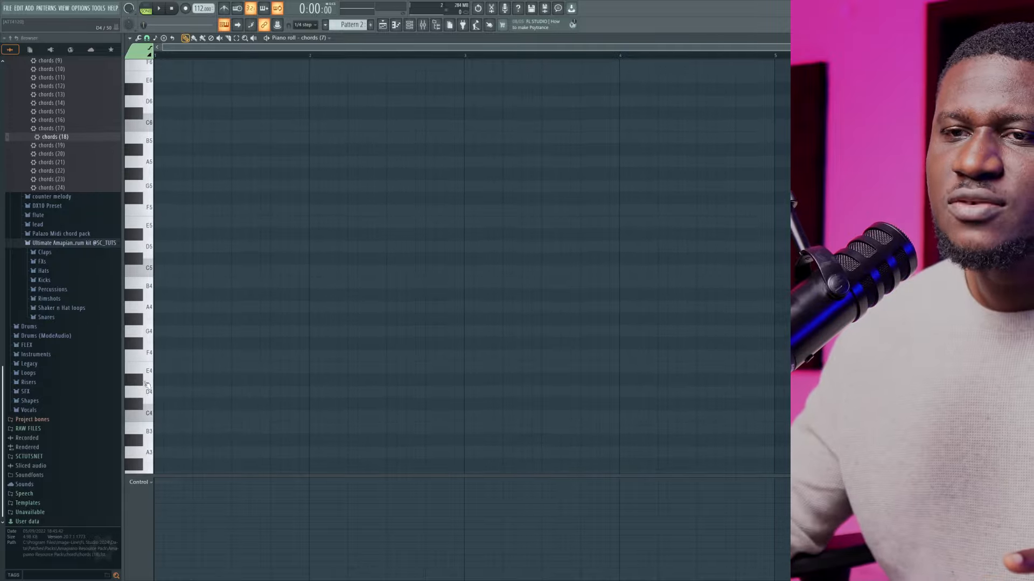
scroll(152, 323, "up", 1)
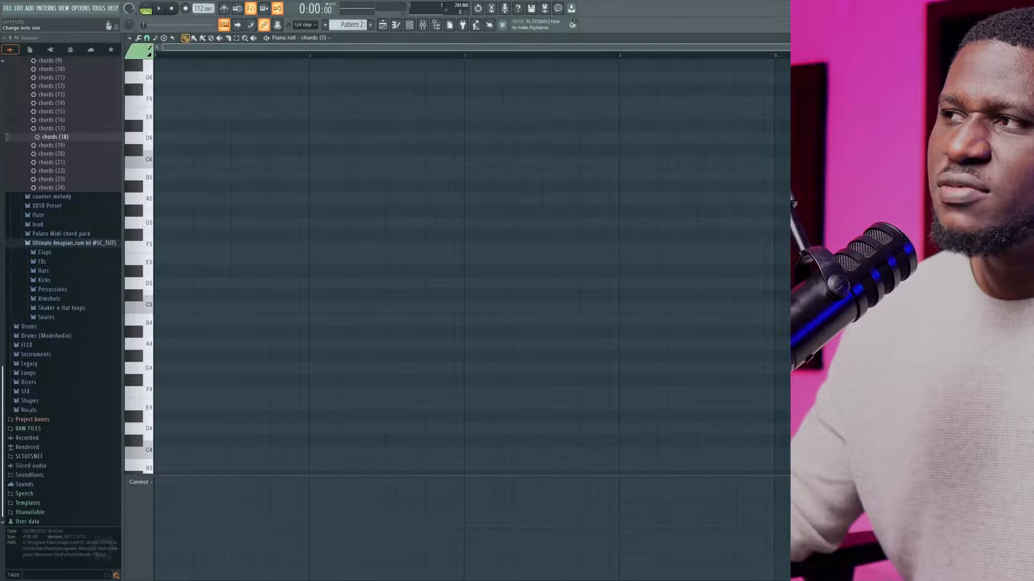
left_click_drag(1027, 54, 789, 54)
left_click_drag(1010, 53, 1020, 53)
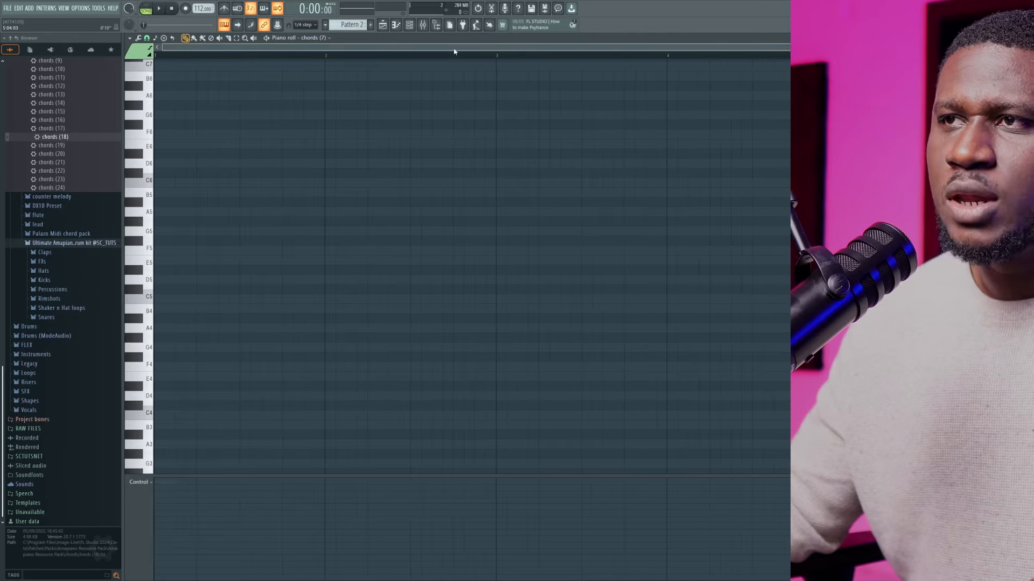
scroll(434, 61, "up", 5)
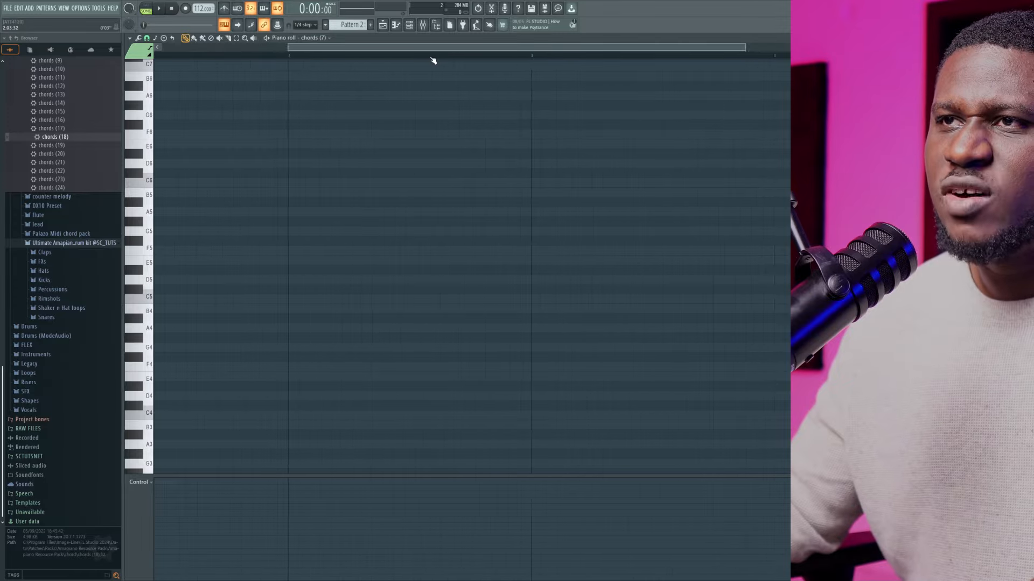
scroll(433, 60, "down", 5)
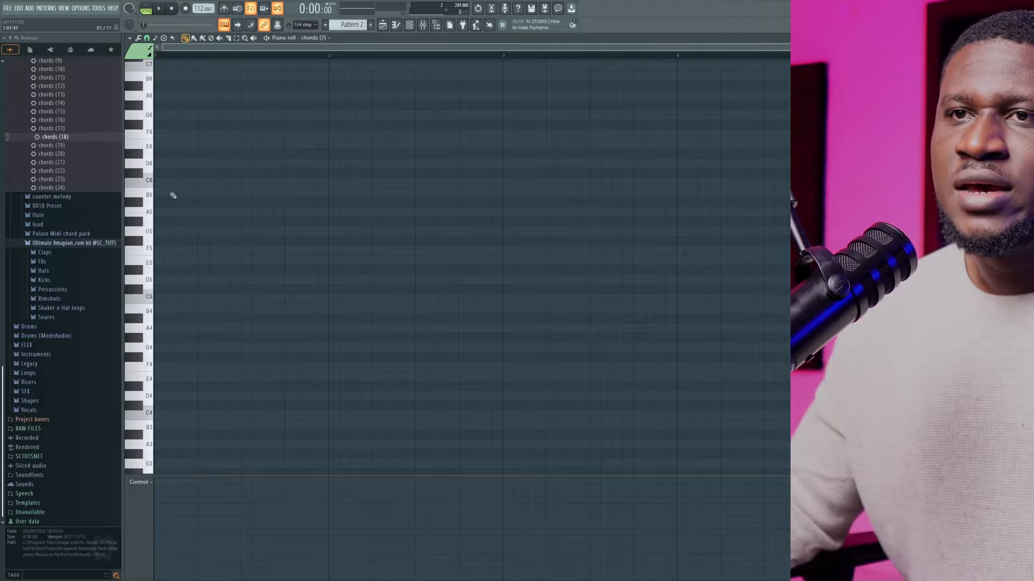
left_click_drag(173, 213, 240, 214)
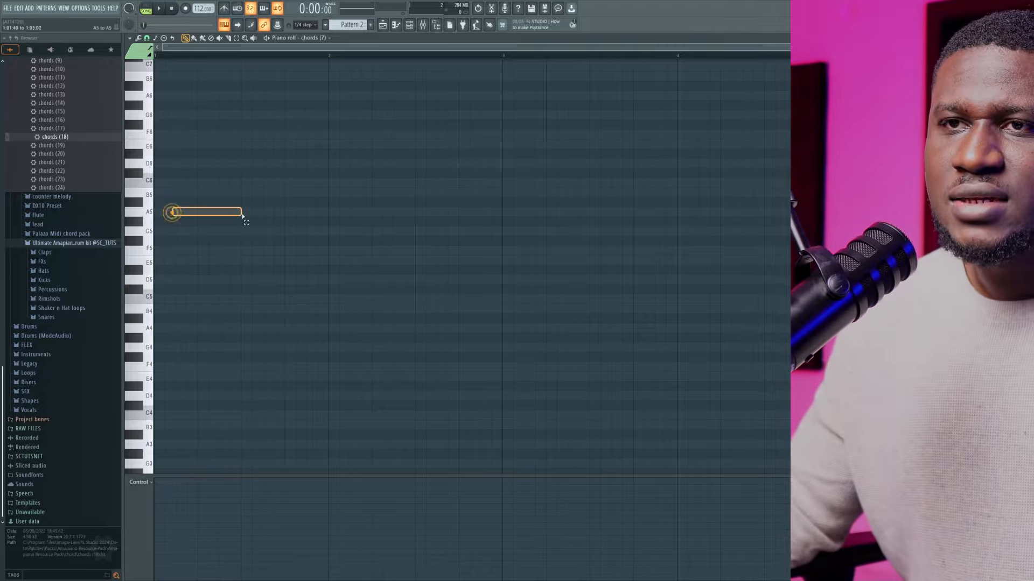
left_click_drag(184, 195, 269, 182)
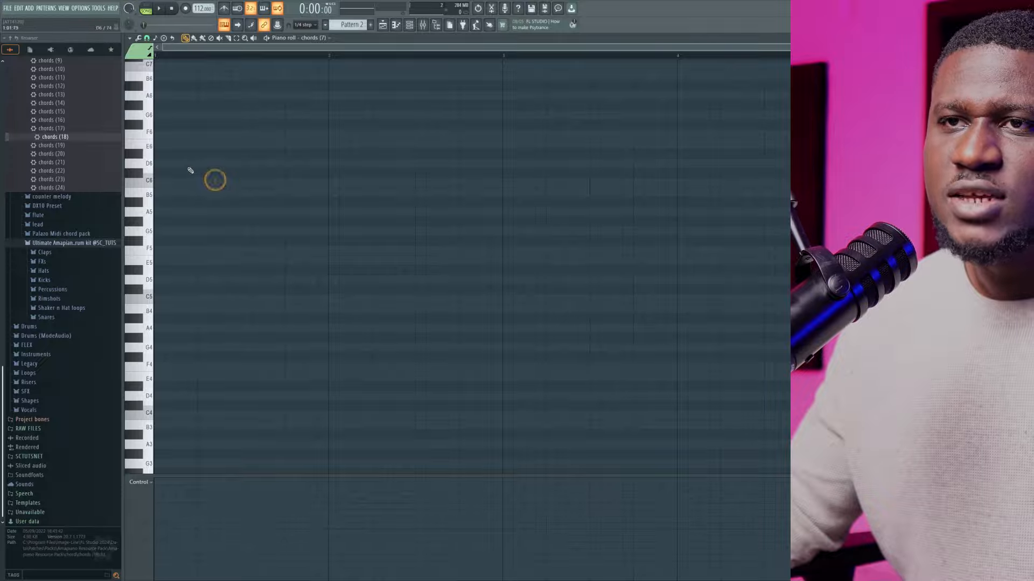
left_click_drag(190, 169, 235, 178)
left_click_drag(190, 151, 250, 166)
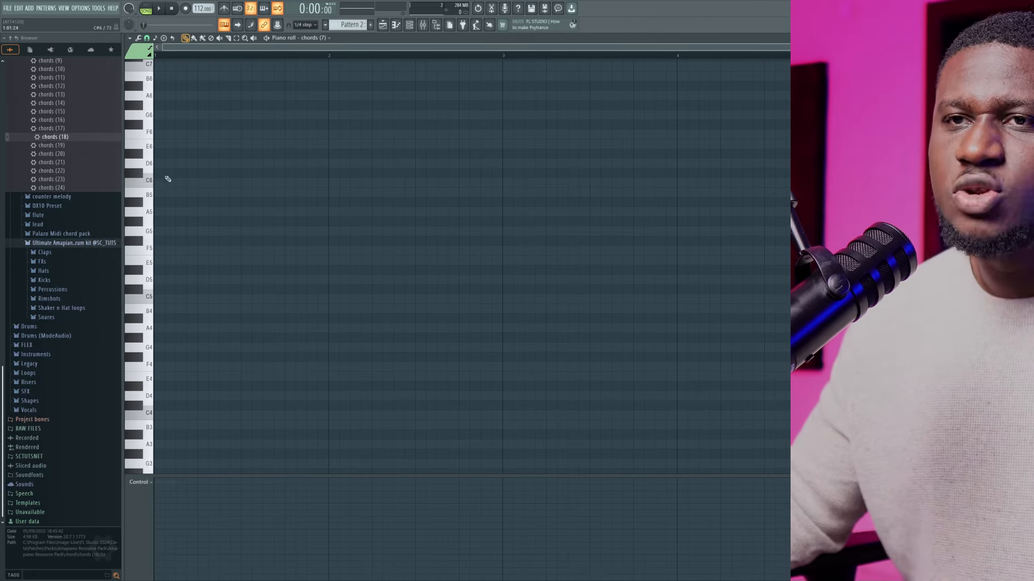
Place an F4 note at the start of bar 1 and stretch it to one full bar
scroll(174, 283, "down", 3)
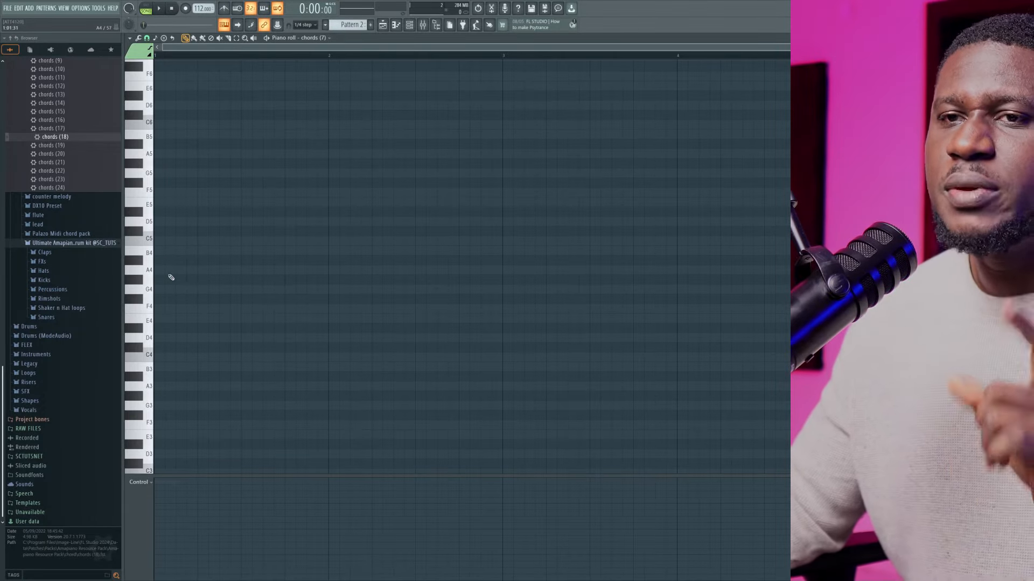
left_click(167, 308)
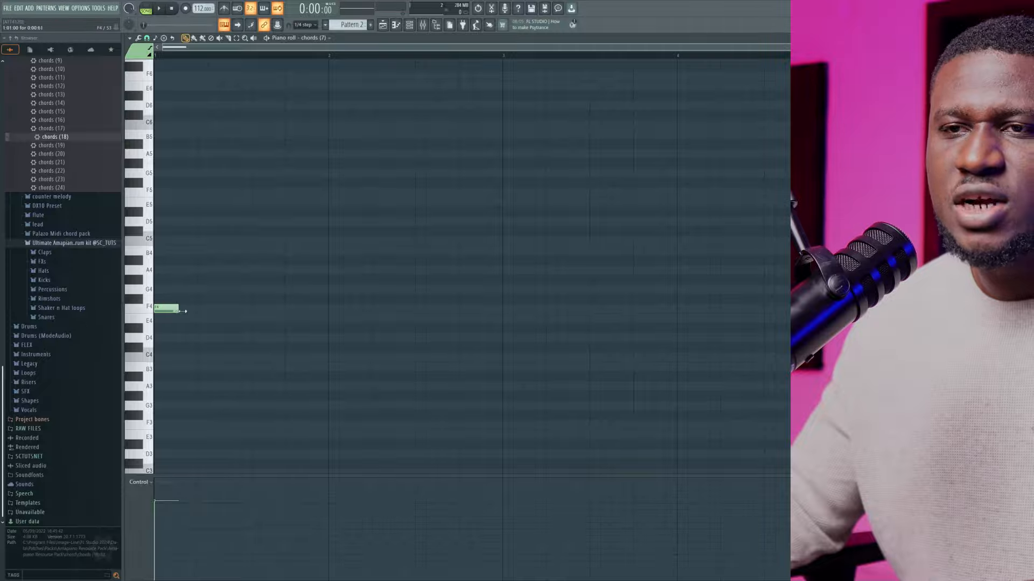
left_click_drag(183, 311, 326, 317)
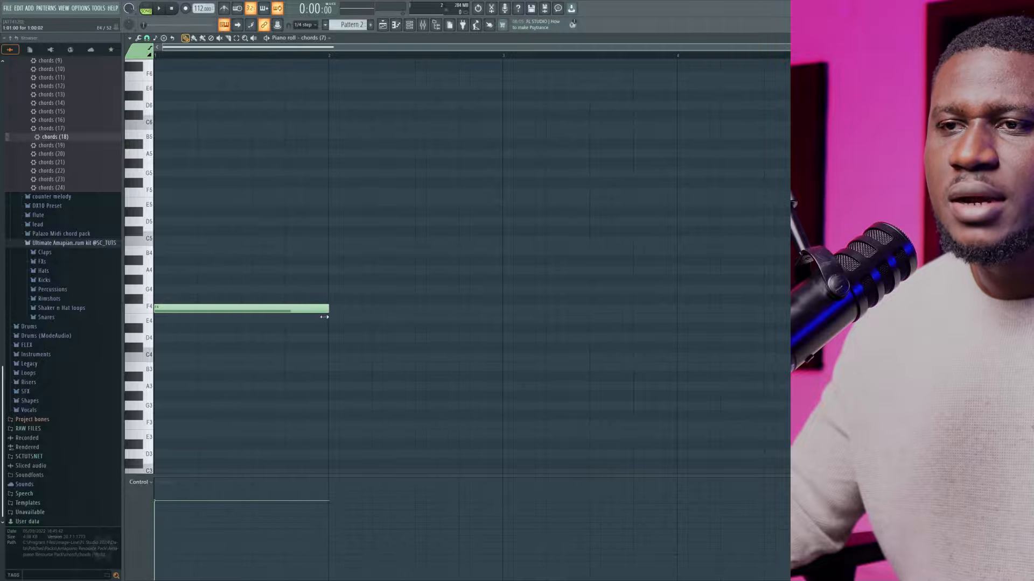
Set the piano roll's snap resolution to 1/4 beat
left_click(146, 38)
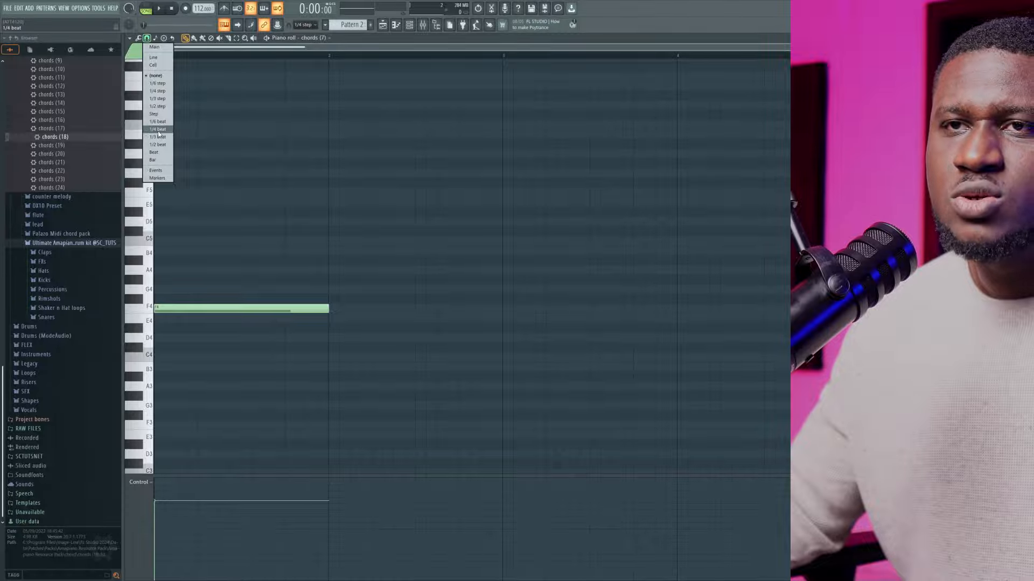
left_click(158, 129)
left_click(147, 38)
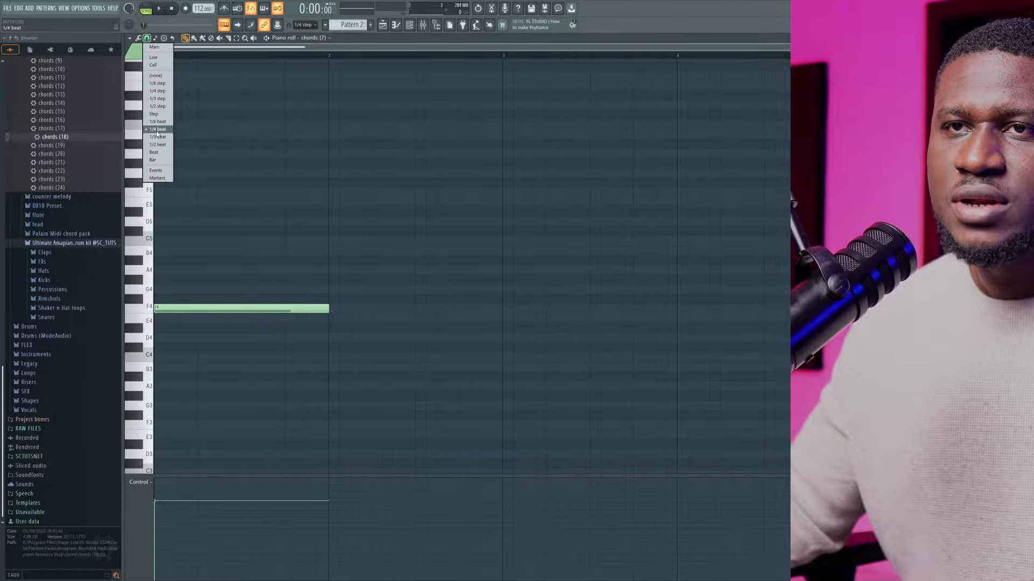
left_click(157, 131)
Delete the F4 note and place a new one-bar F4 note at the start of bar 1
right_click(327, 311)
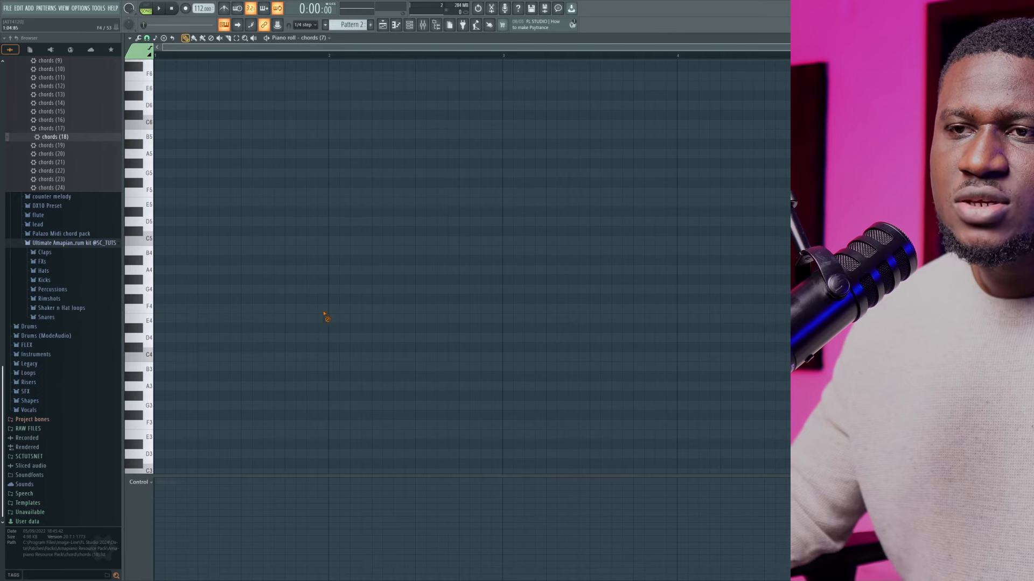
left_click(162, 311)
left_click(162, 311)
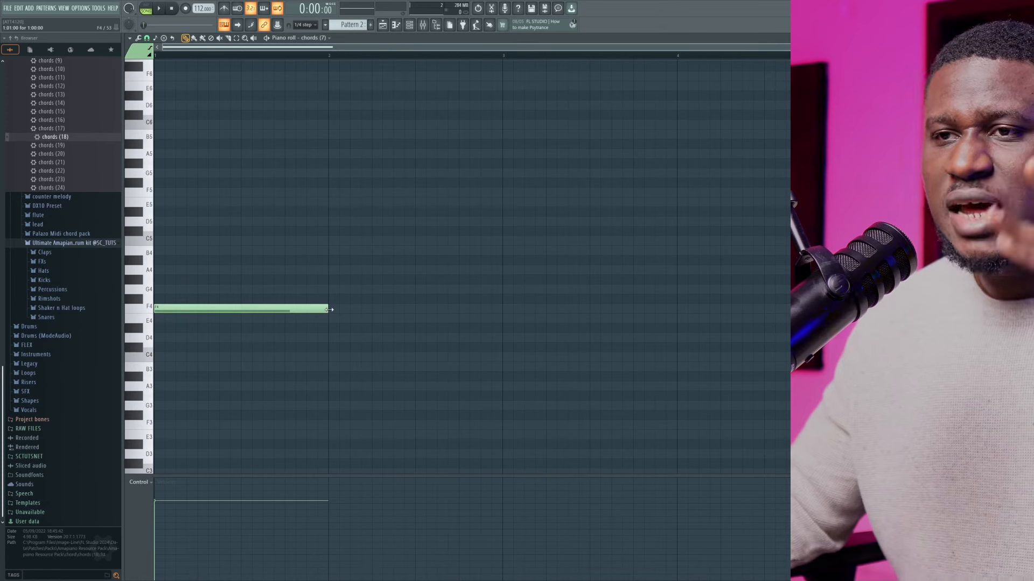
left_click(233, 310)
left_click(206, 308)
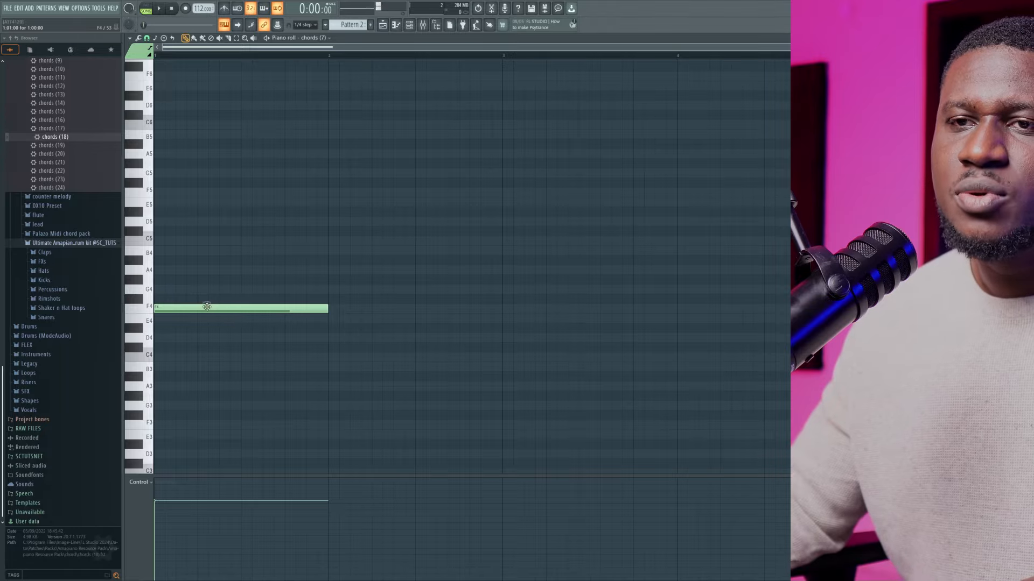
Stack one-bar A4 and C5 notes above the F4 note in bar 1 to complete the chord
left_click(176, 310, "ctrl")
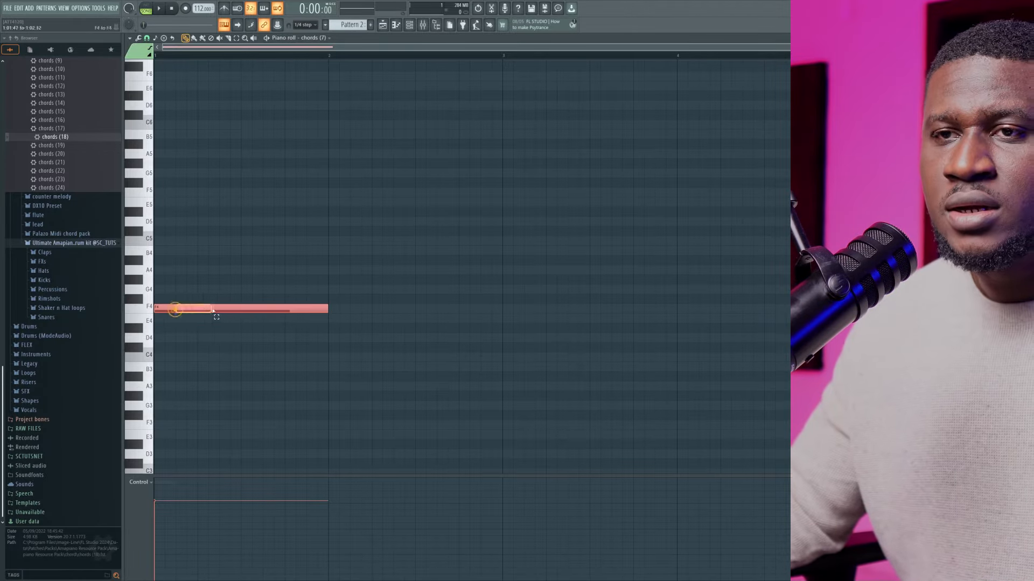
left_click(182, 293)
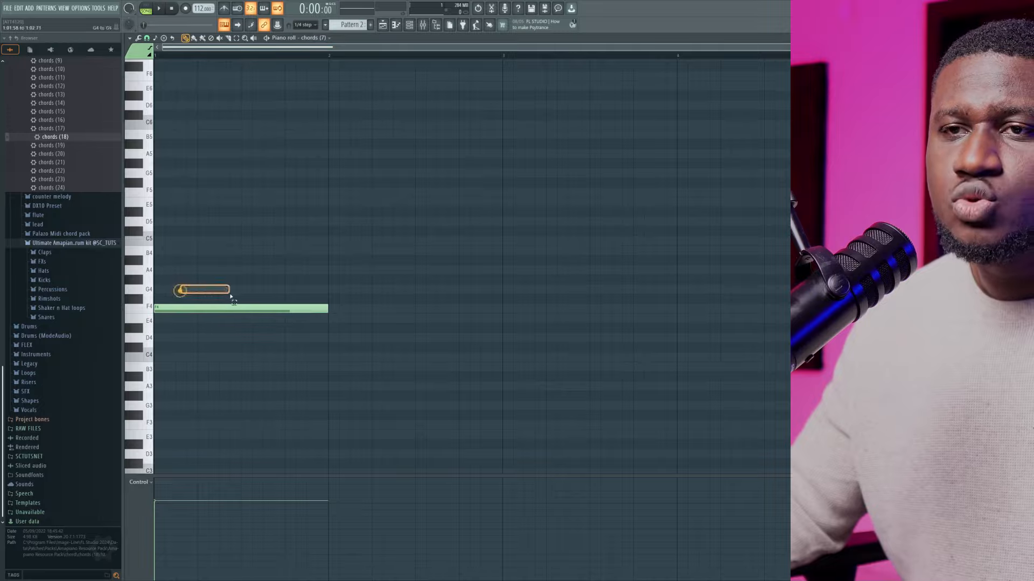
left_click(169, 269)
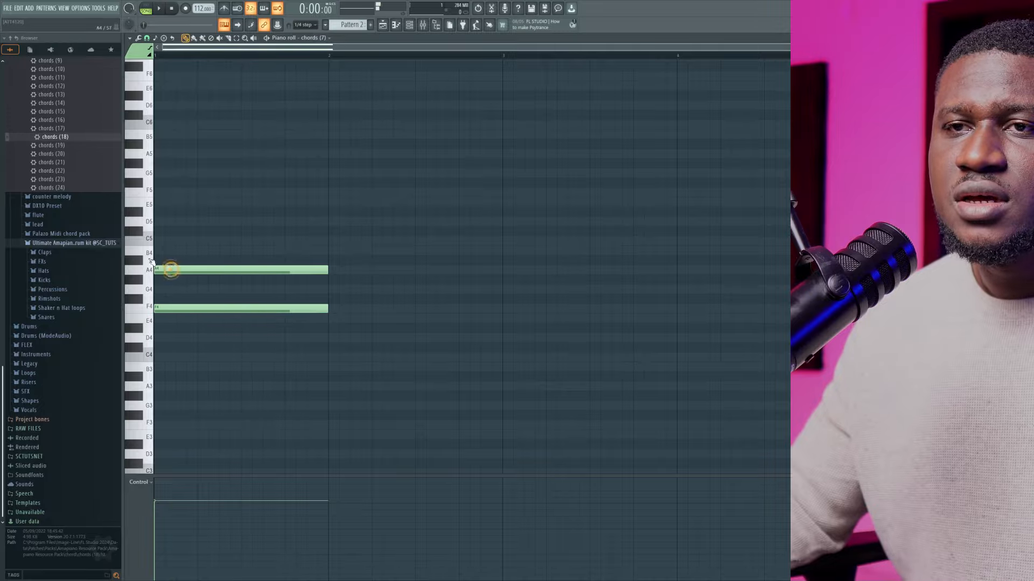
left_click_drag(176, 252, 215, 239)
left_click(180, 240)
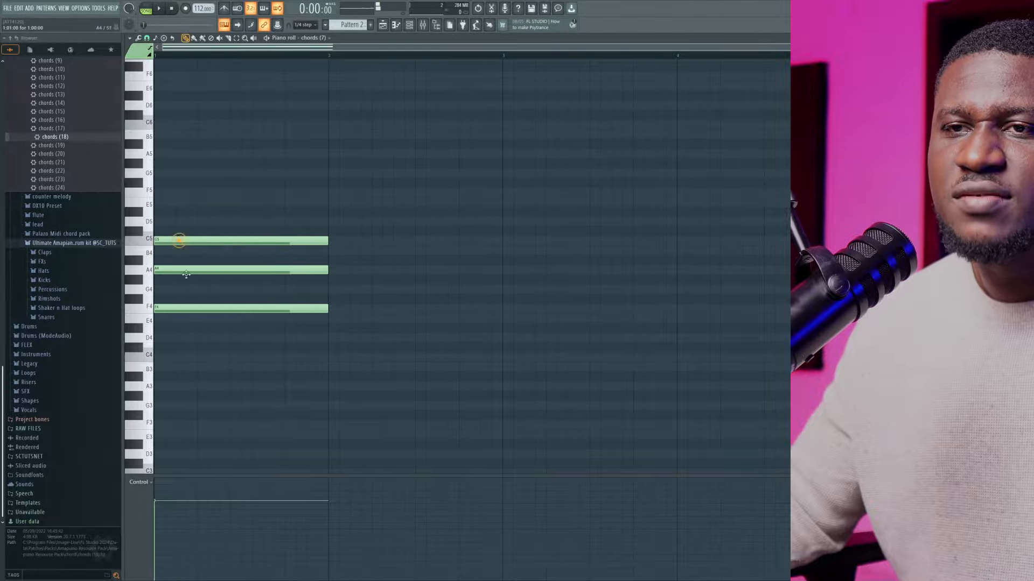
Examine the F4, A4 and C5 notes of the bar 1 chord one by one, including the spacing between them
left_click(254, 309)
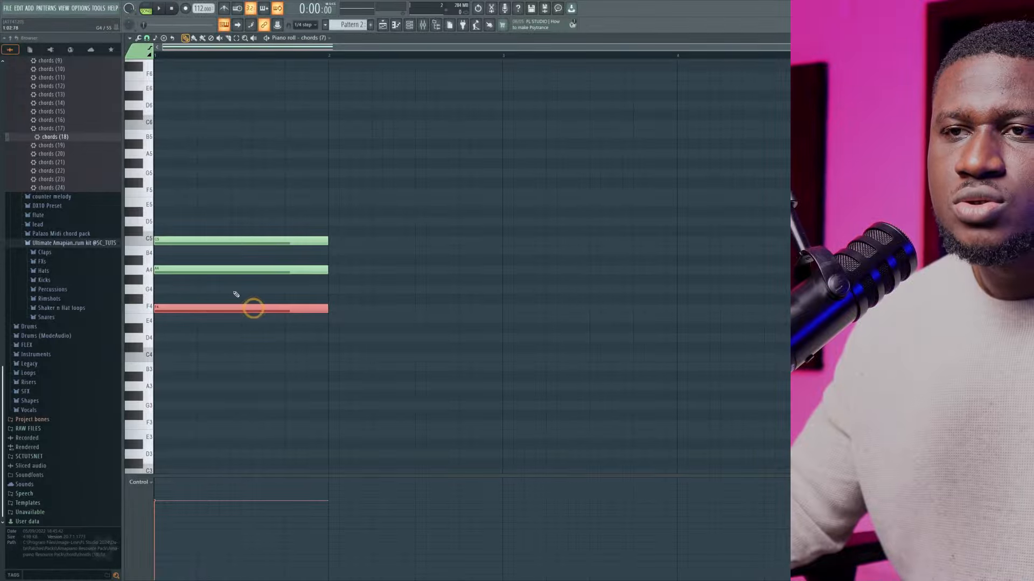
left_click(237, 293)
left_click(233, 270)
left_click(223, 251)
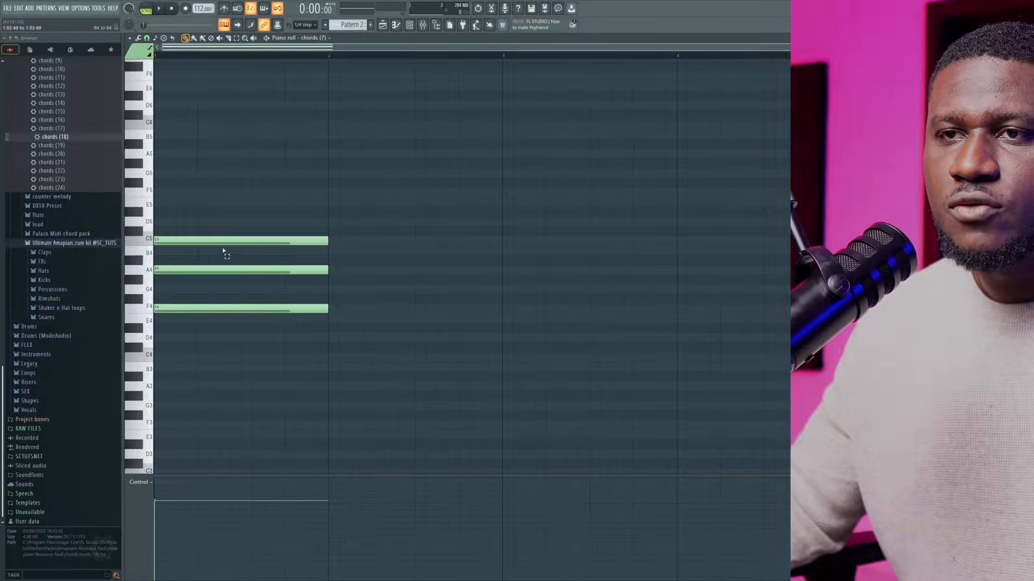
left_click(220, 241)
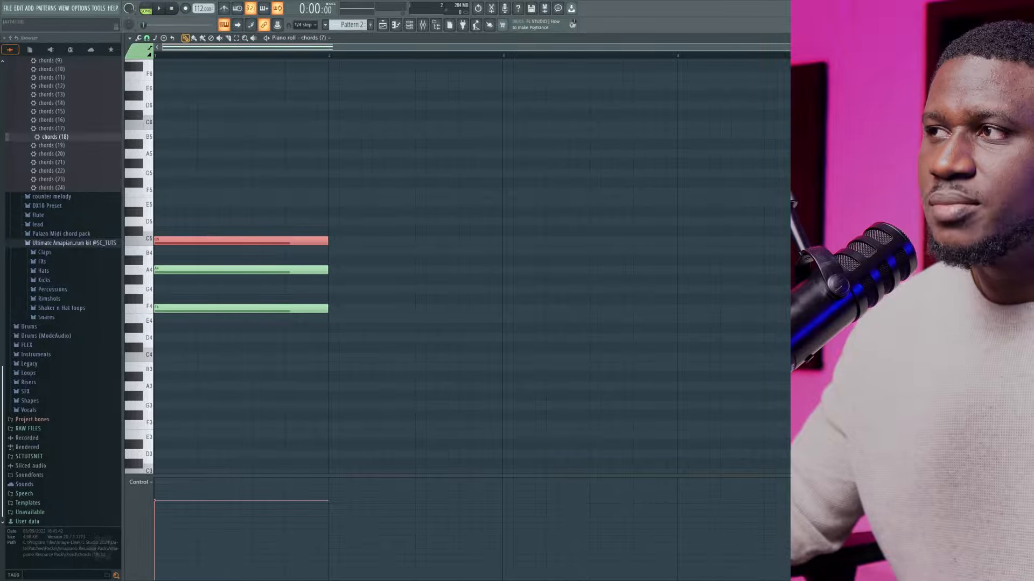
scroll(356, 353, "up", 5)
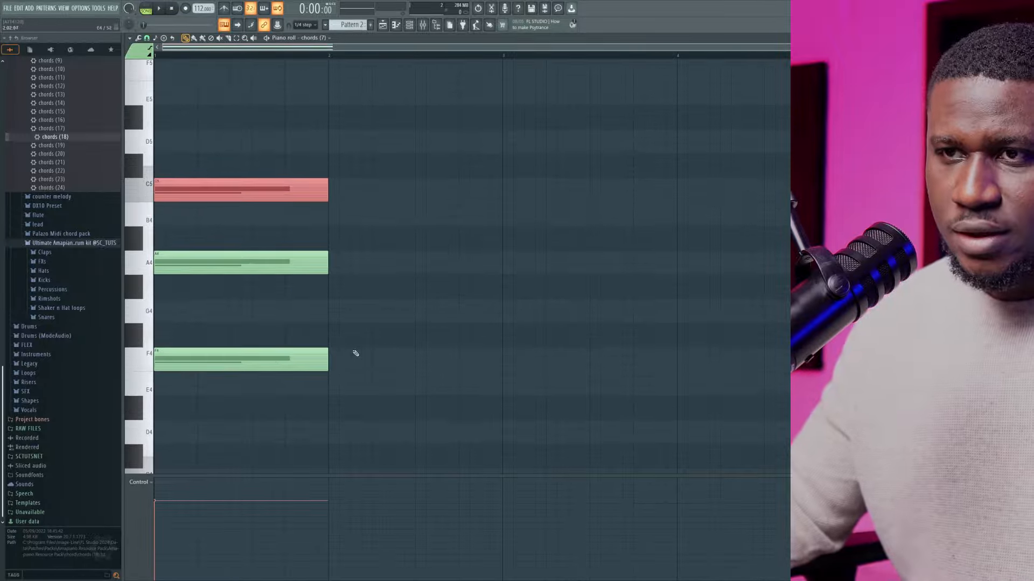
right_click(227, 369)
left_click(188, 356)
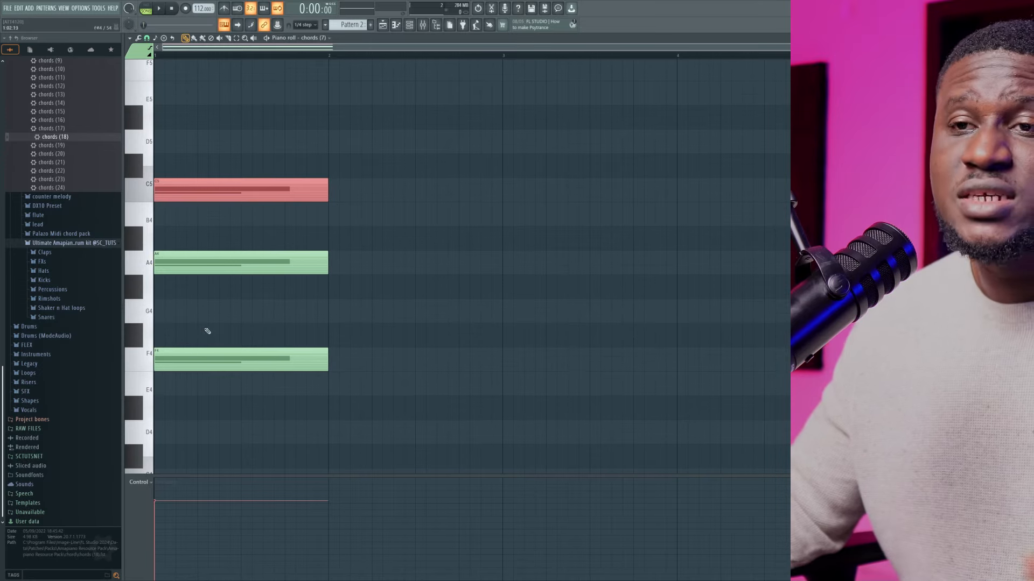
left_click_drag(191, 304, 262, 300)
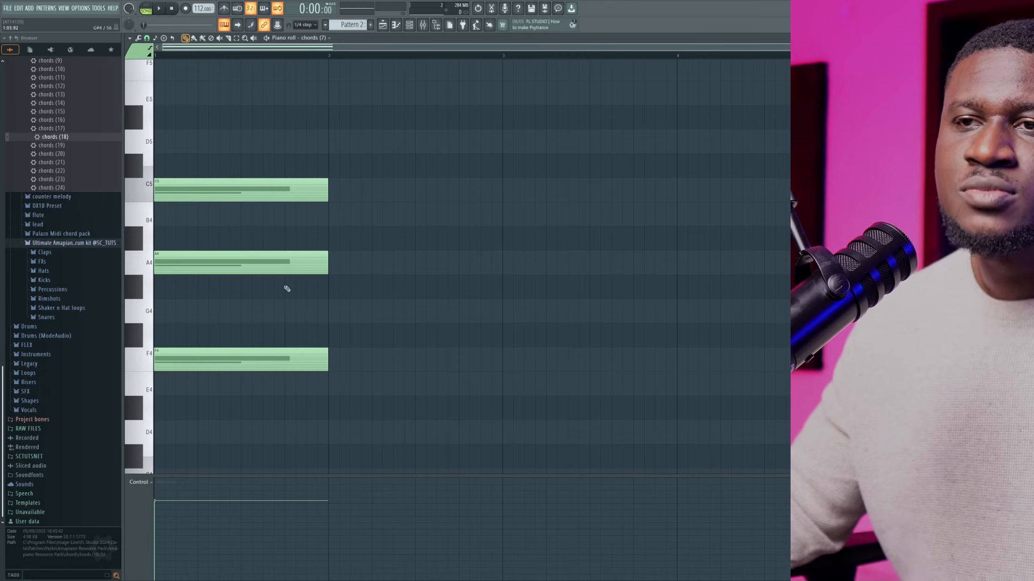
left_click_drag(275, 265, 352, 270)
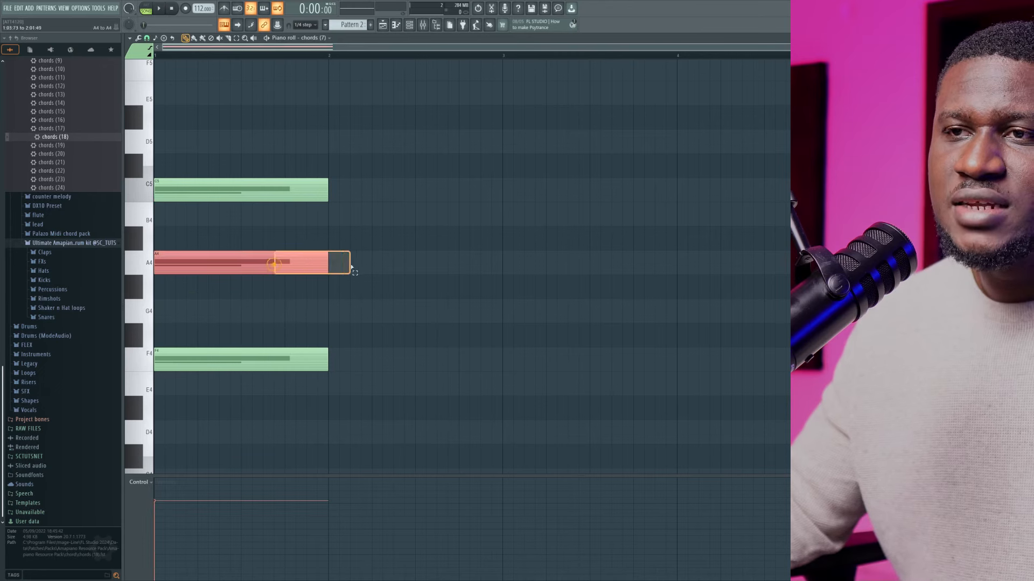
left_click_drag(180, 192, 335, 189)
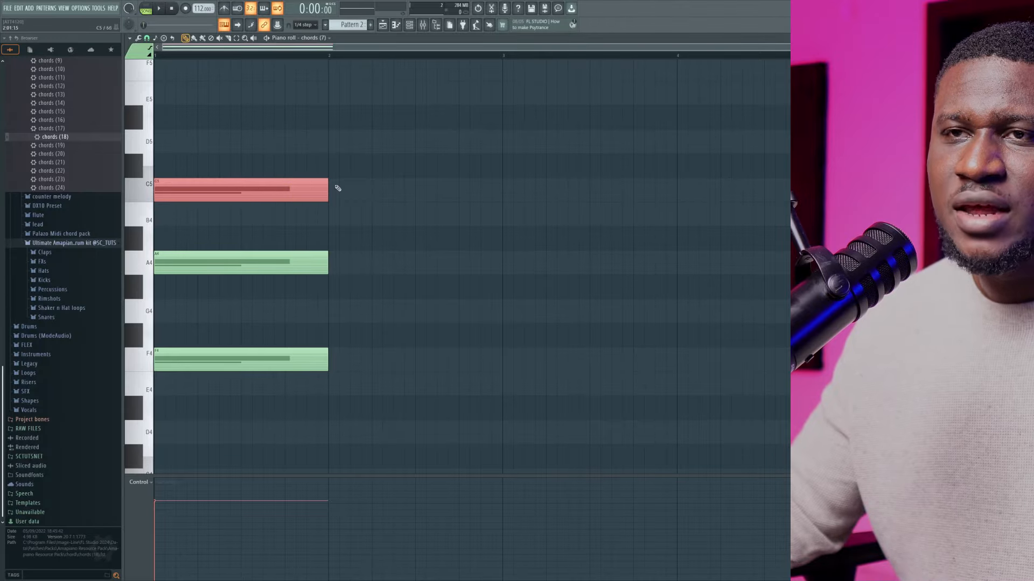
left_click(263, 357)
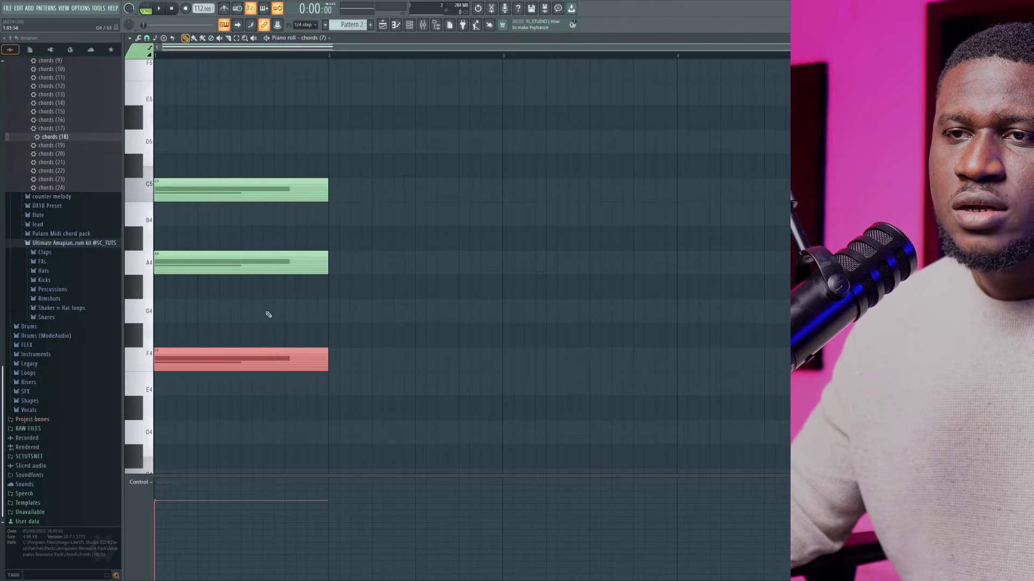
left_click(266, 312, "ctrl")
mouse_move(315, 263)
left_mouse_down()
mouse_move(336, 266)
mouse_move(320, 267)
left_mouse_up()
left_click_drag(309, 215, 349, 191)
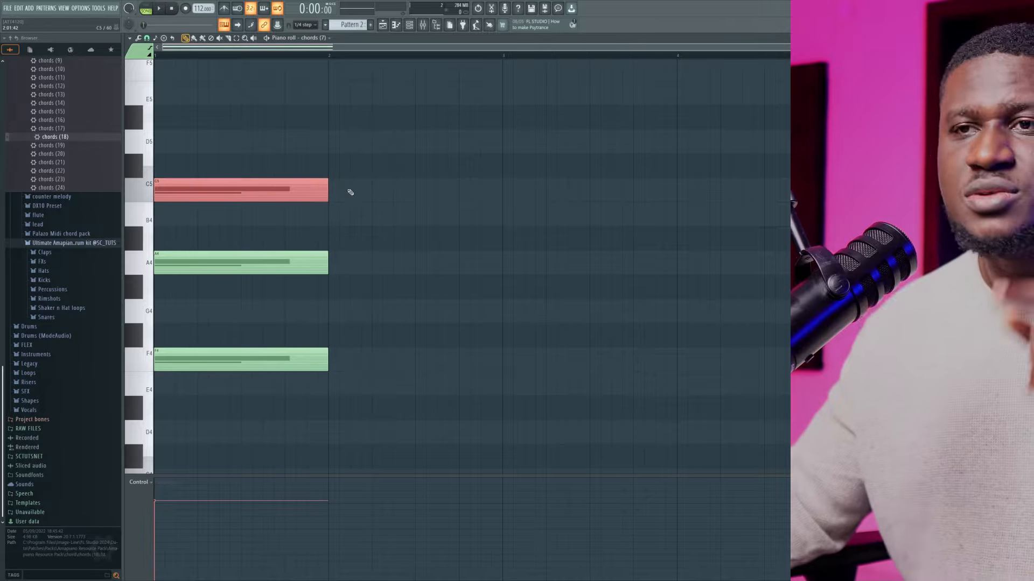
left_click(421, 241, "ctrl")
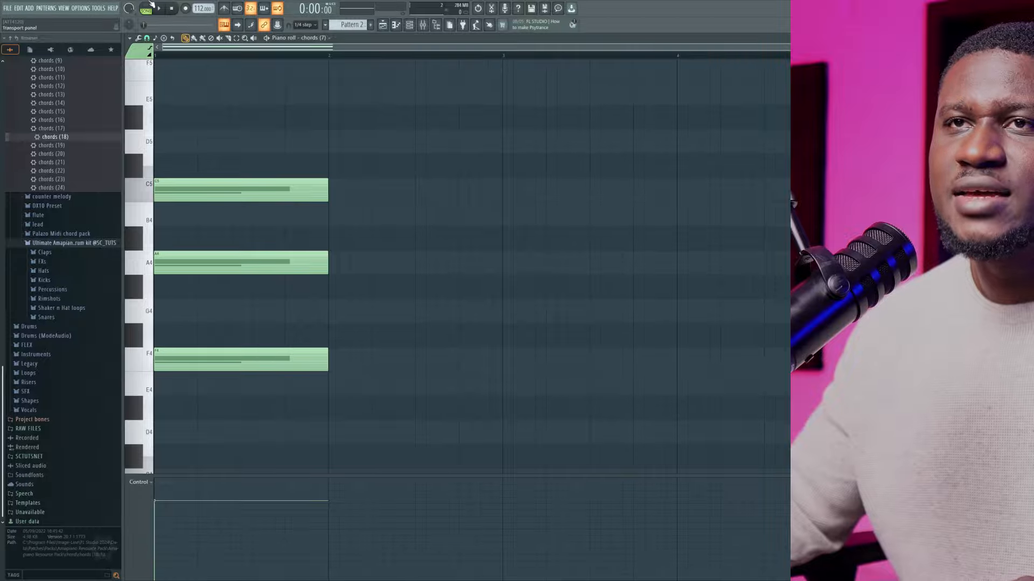
Play back the bar 1 chord and stop the playback
key("space")
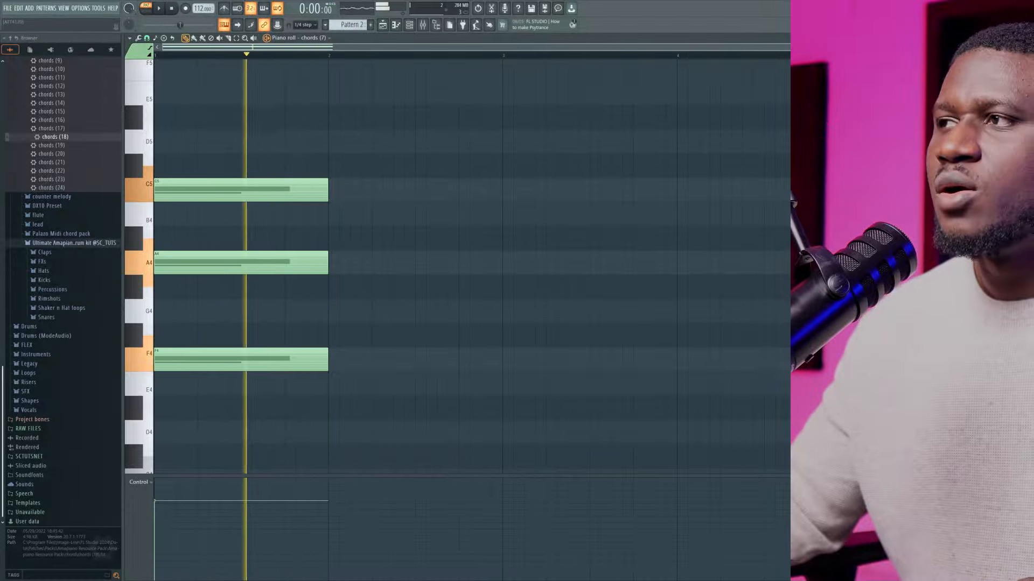
key("space")
scroll(326, 270, "down", 10)
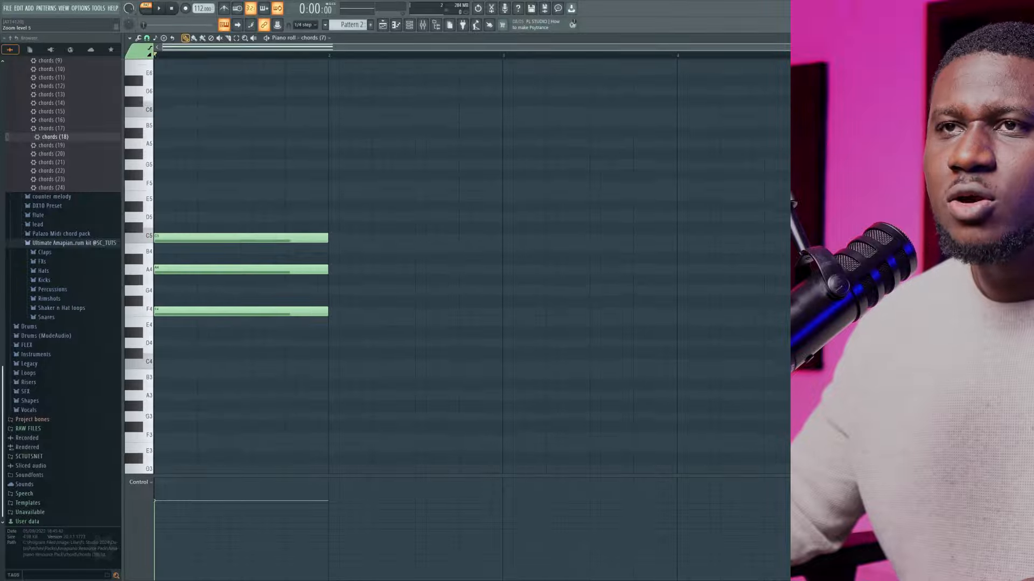
Draw a second chord of one-bar G4, B4 and D5 notes in bar 2
scroll(326, 270, "up", 3)
scroll(326, 271, "up", 1)
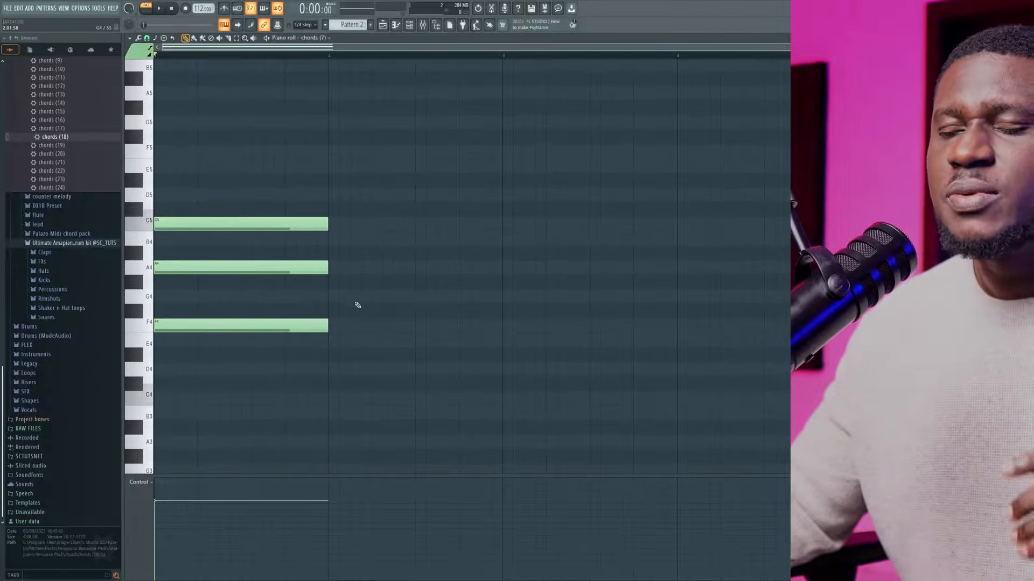
left_click(327, 294)
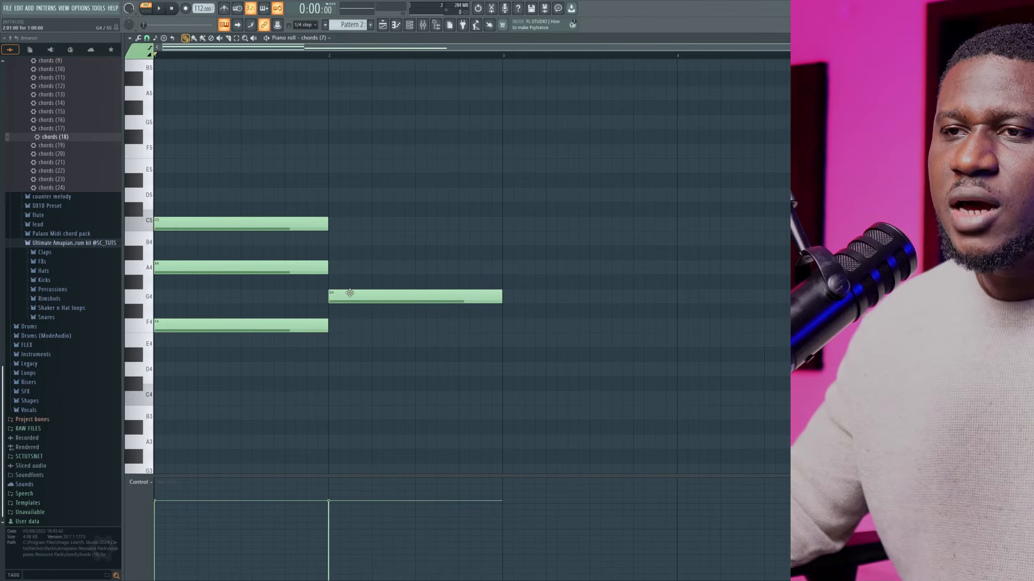
left_click(349, 294, "ctrl")
left_click_drag(355, 268, 384, 275)
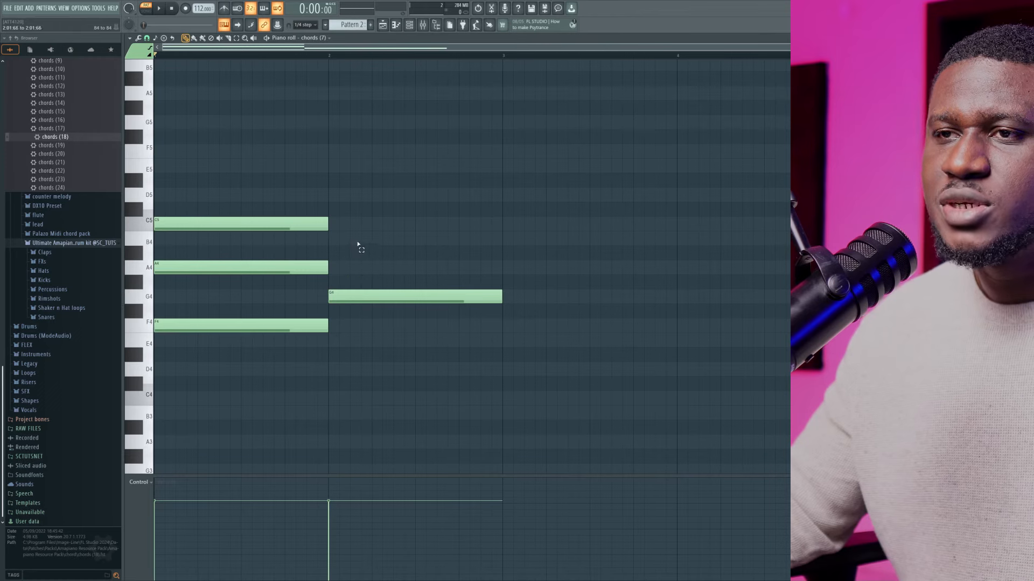
left_click(329, 241)
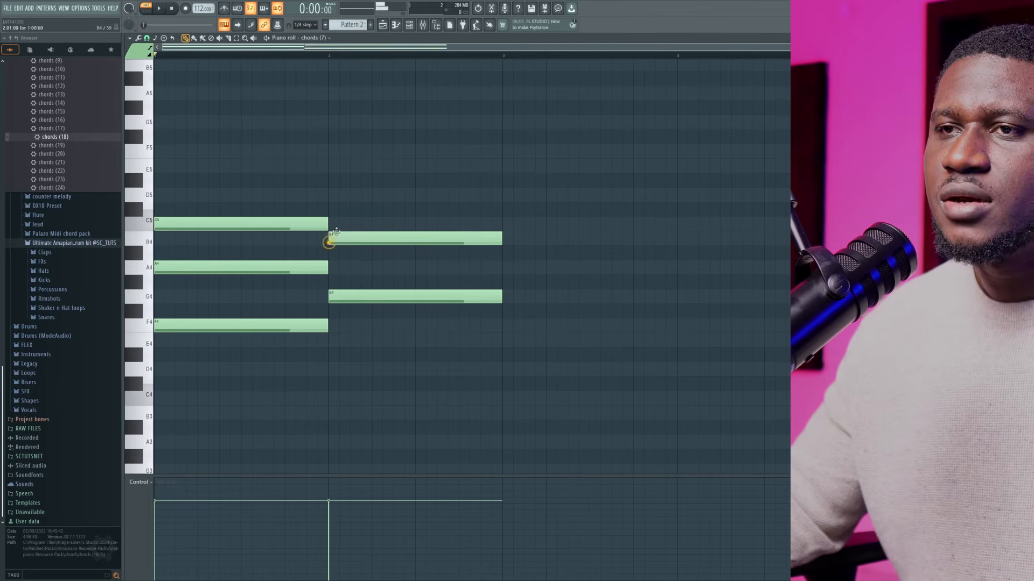
left_click(328, 194)
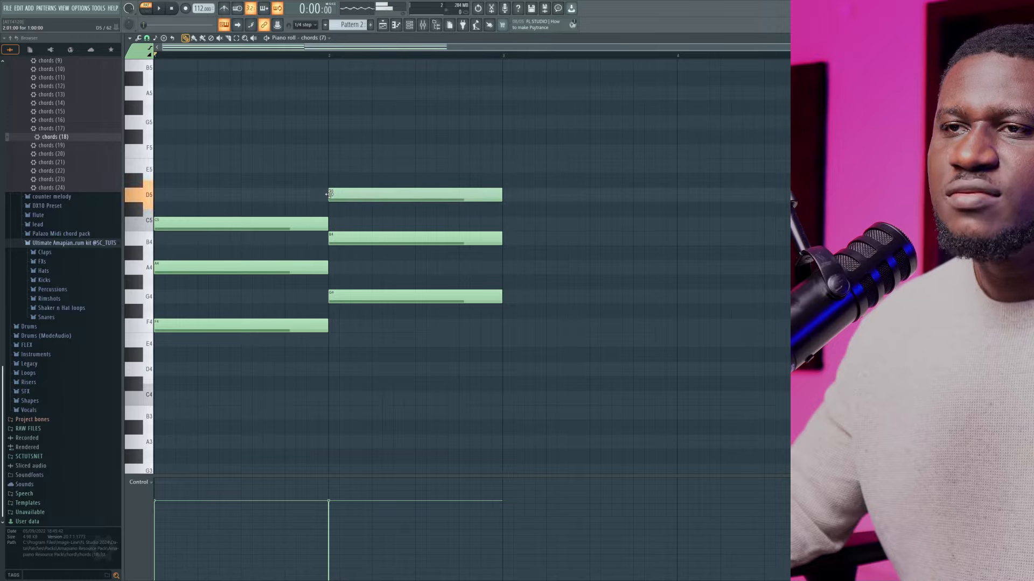
Delete the D5, B4 and G4 notes from bar 2
right_click(394, 195)
right_click(408, 238)
right_click(427, 297)
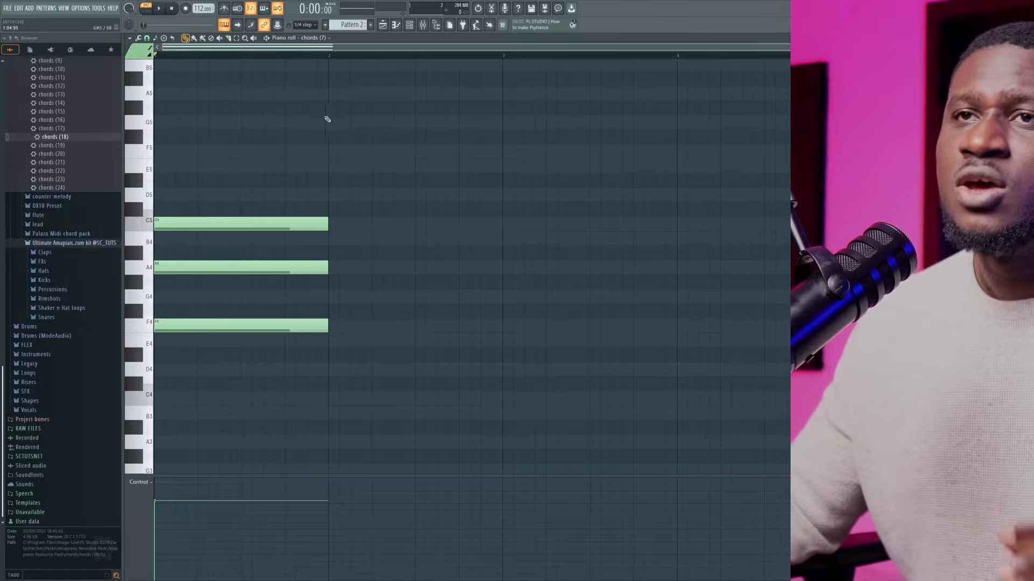
left_click(155, 38)
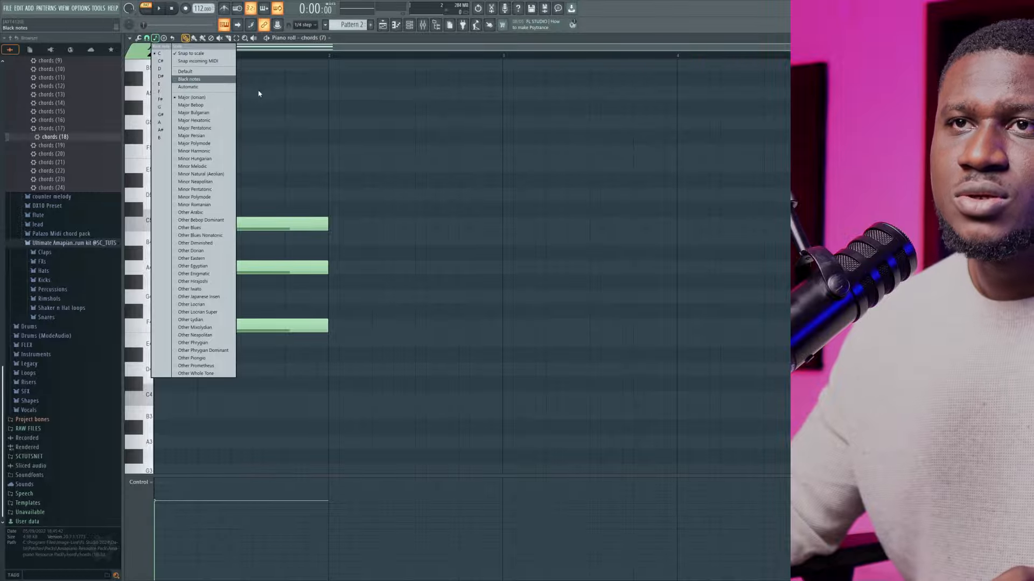
left_click(285, 106)
Select the three-note chord in bar 1 and duplicate it three times to fill bars 2 to 4
left_click_drag(274, 156, 259, 399)
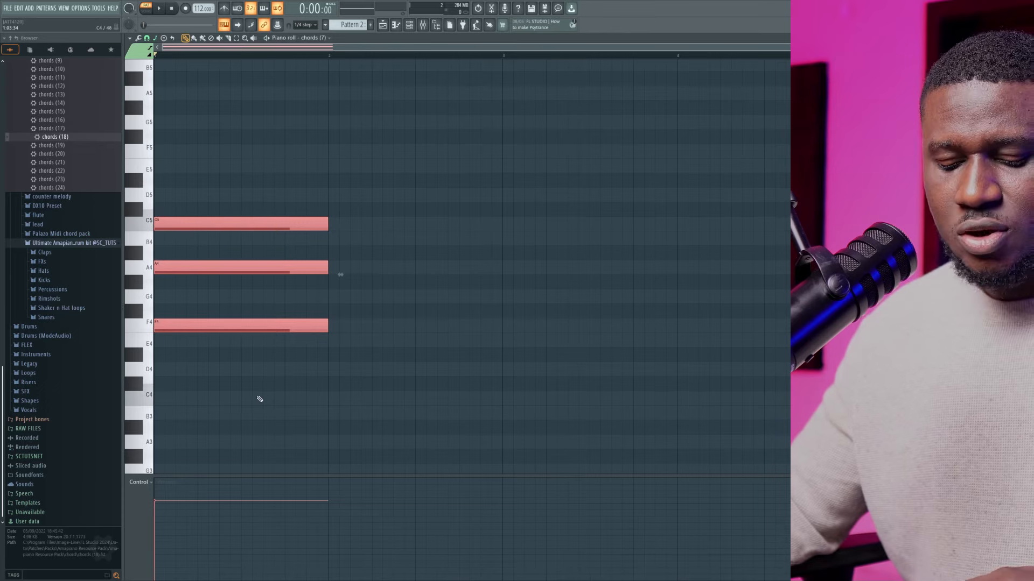
key("ctrl+b")
key("ctrl+b")
key("ctrl+b")
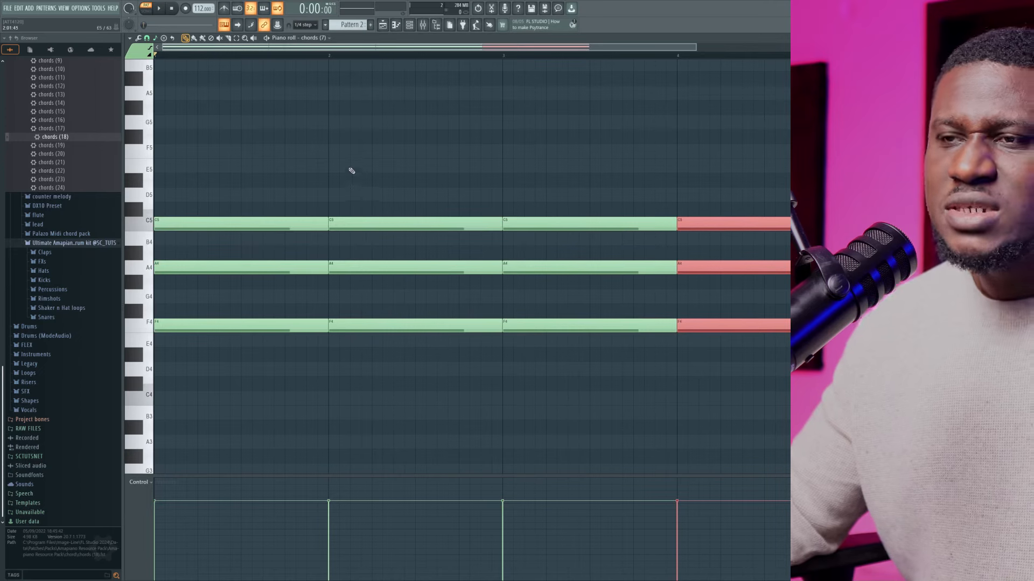
Move the chord in bar 2 up to G4, B4 and D5 and play back the progression
left_click_drag(349, 162, 389, 380)
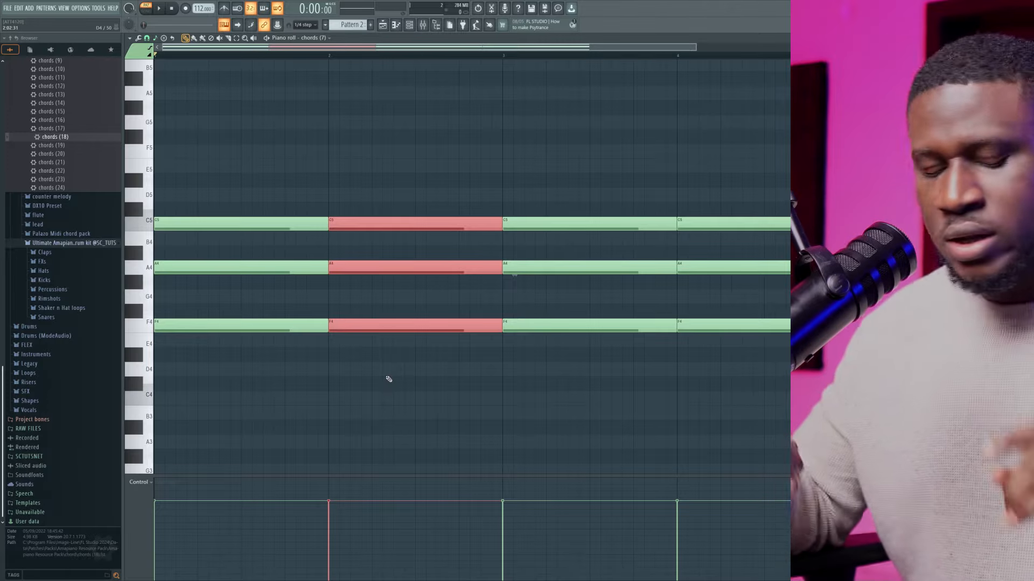
key("shift+Up")
key("shift+Up")
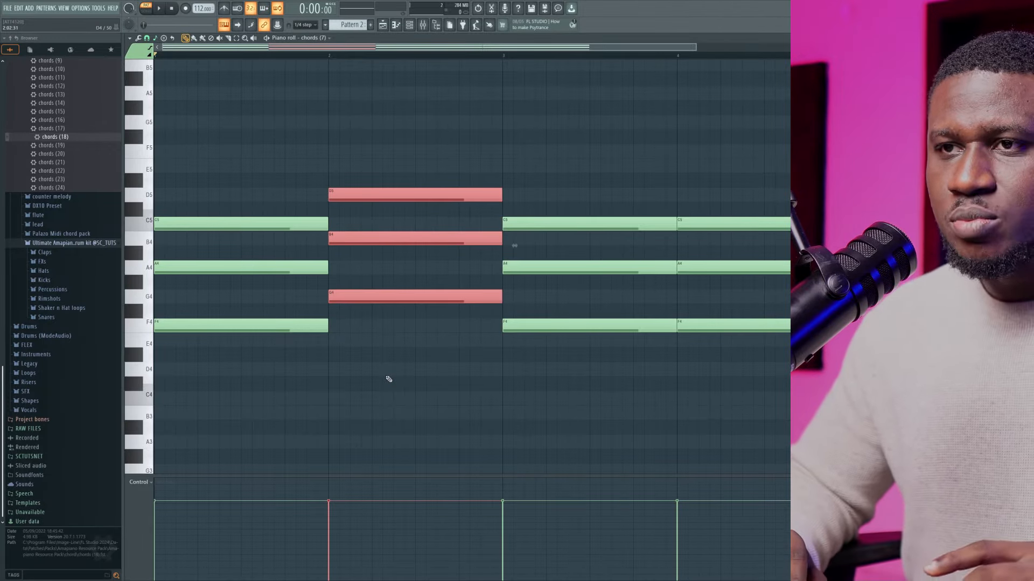
key("space")
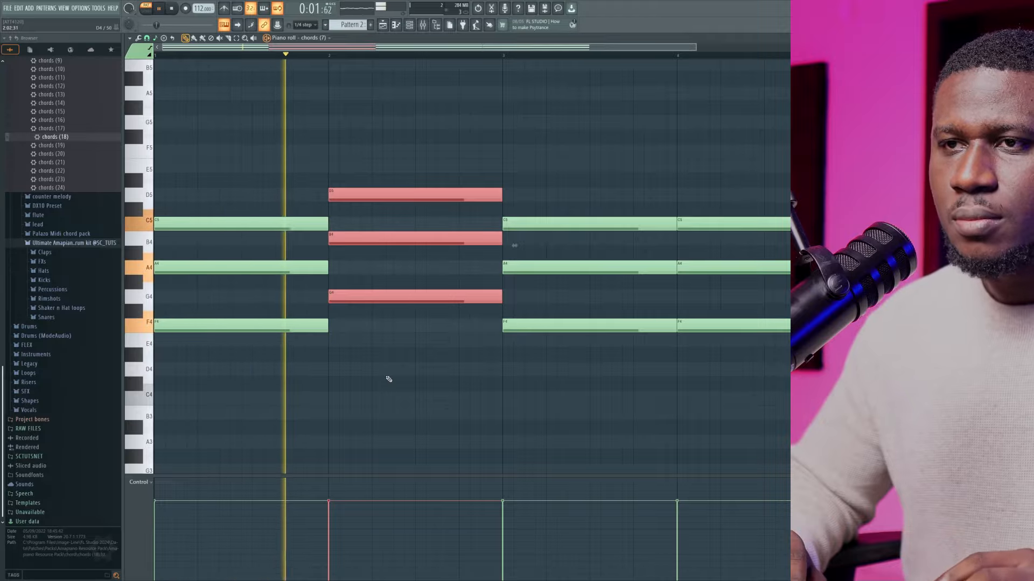
key("space")
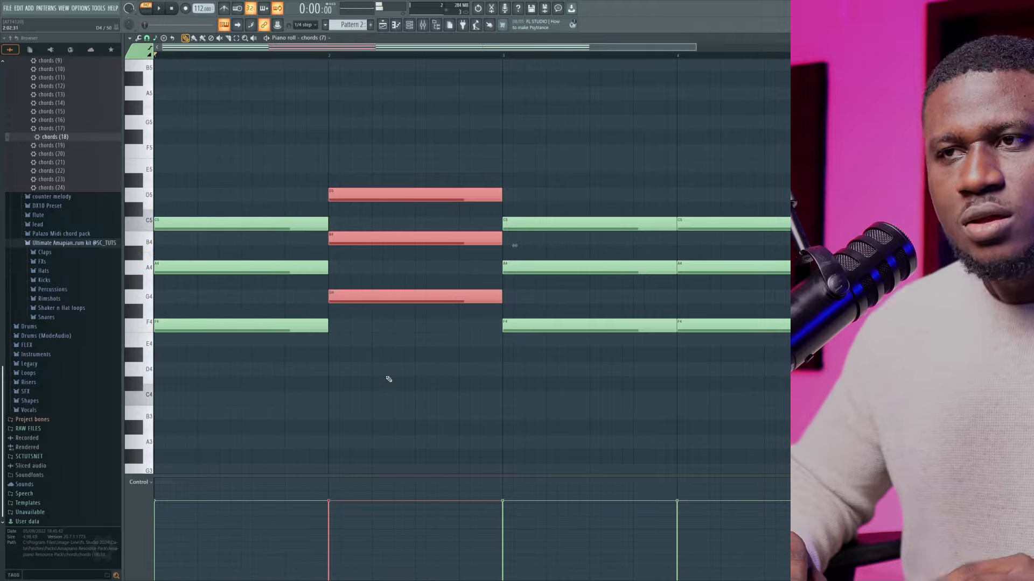
Try the bar 2 chord at F#4, A#4 and C#5 during playback, and lower it to F4, A4 and C5
key("Down")
key("Down")
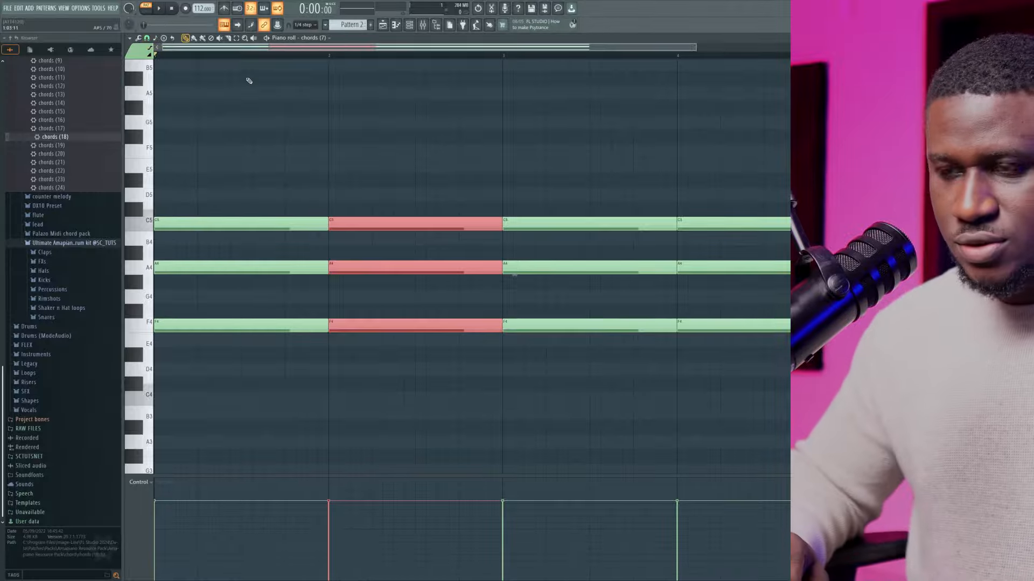
key("Up")
key("space")
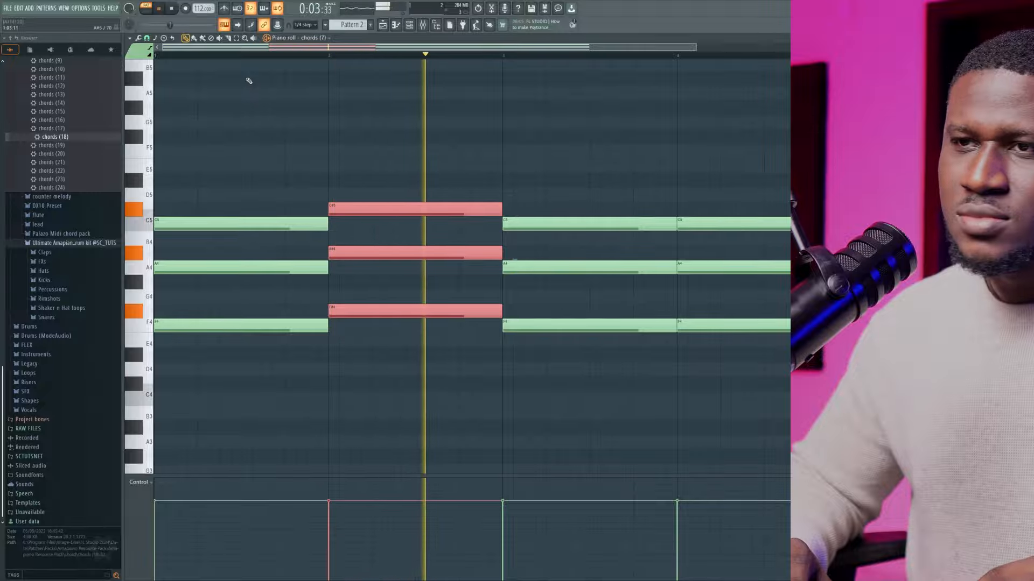
key("space")
key("Down")
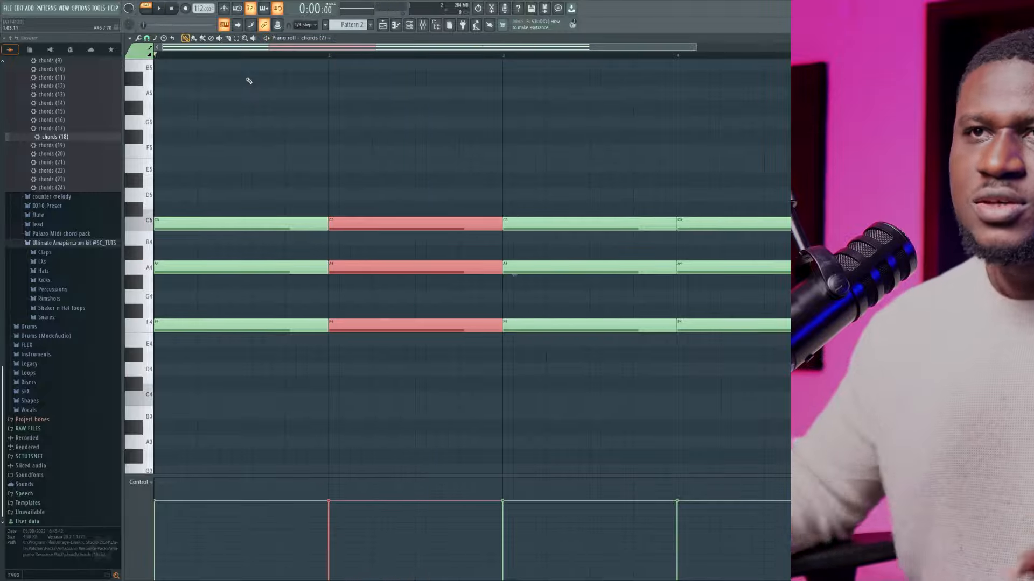
Play back bars 1 and 2 with matching chords, stop, and raise the bar 2 chord to G4, B4 and D5
key("space")
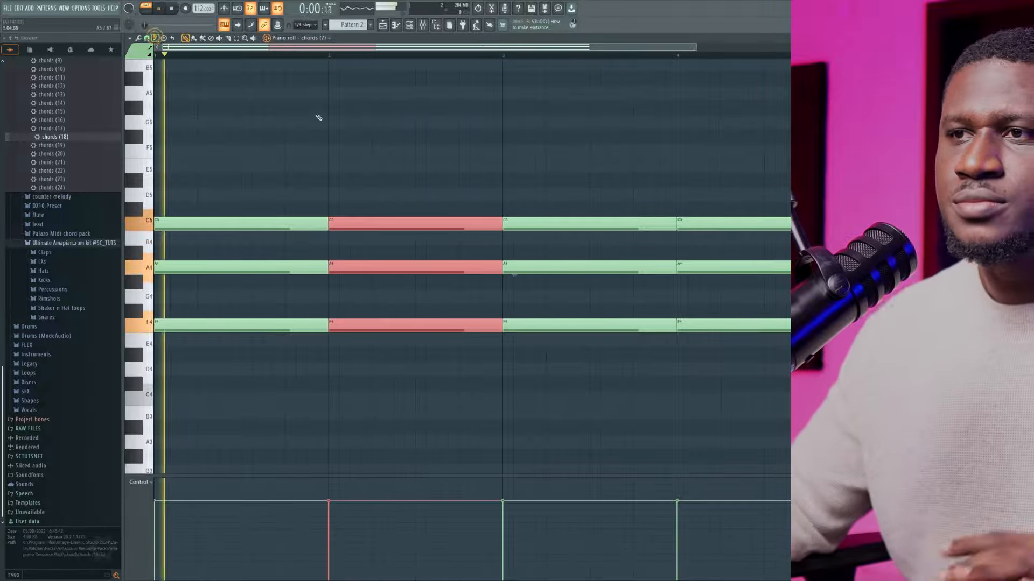
left_click(468, 134)
left_click_drag(429, 169, 427, 395)
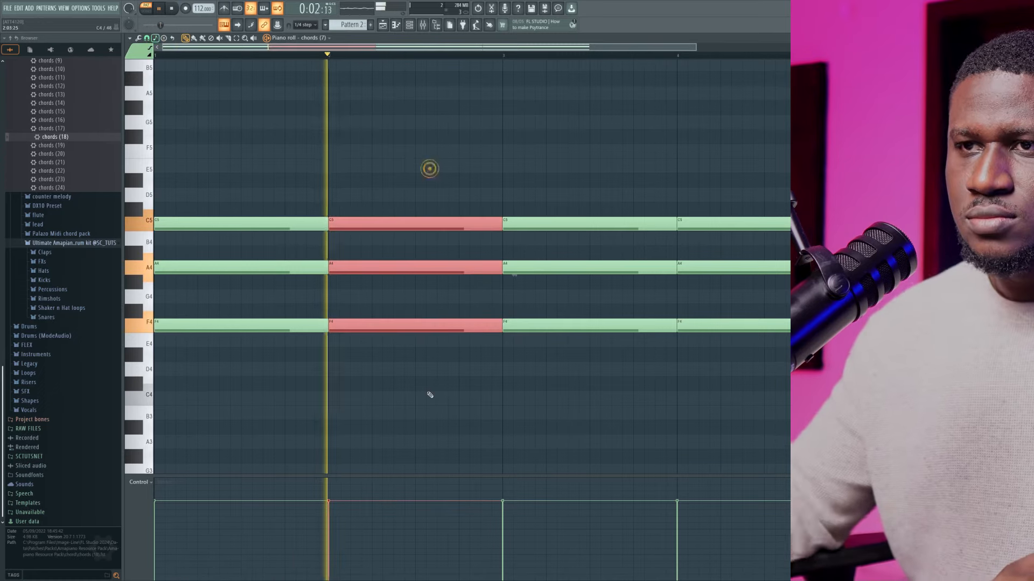
key("space")
key("Up")
key("Up")
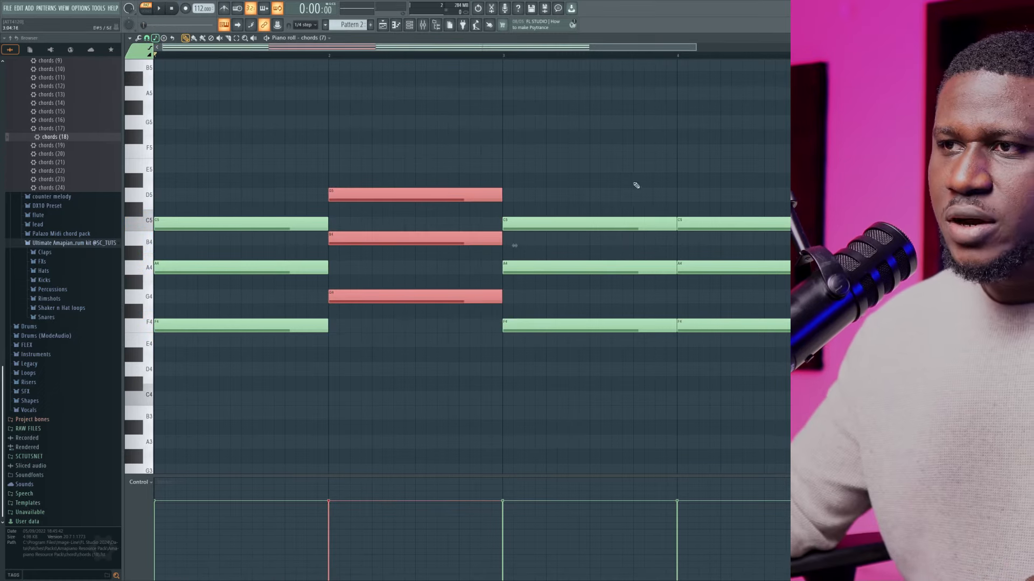
Move the chord in bar 3 up to A4, C5 and E5 and start playback of the progression
left_click_drag(619, 190, 582, 356)
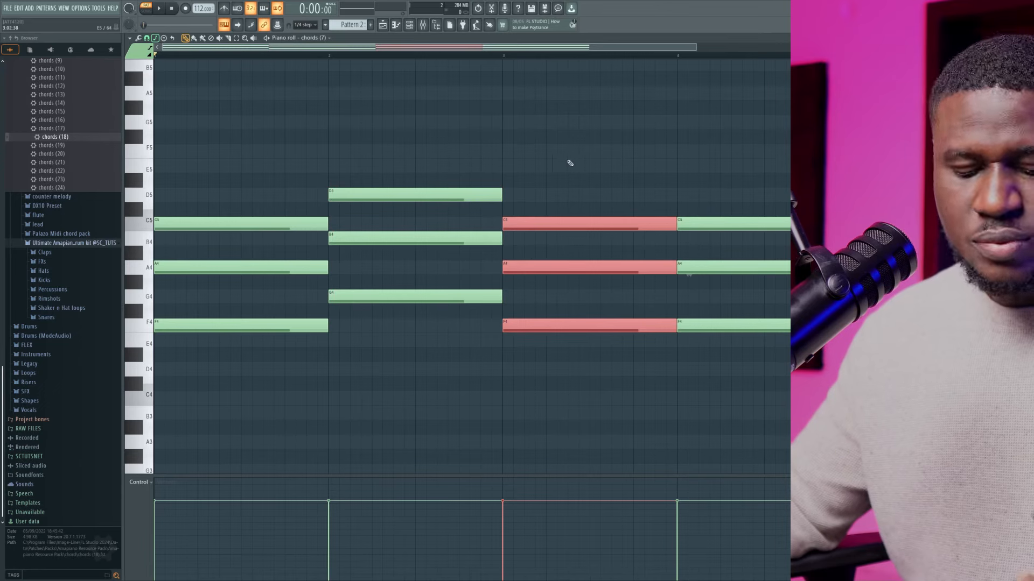
left_click(602, 156, "ctrl")
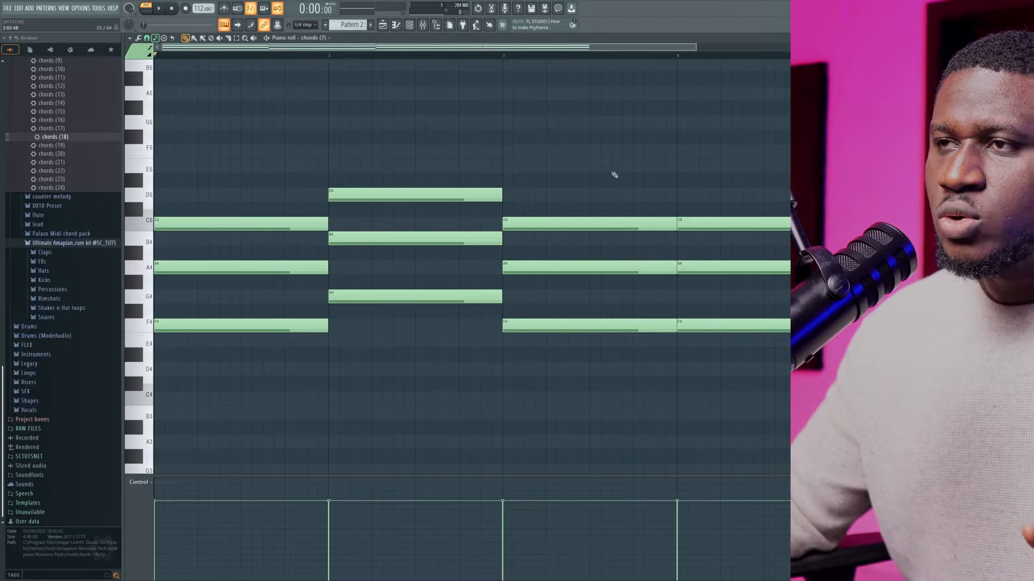
left_click_drag(612, 160, 593, 347)
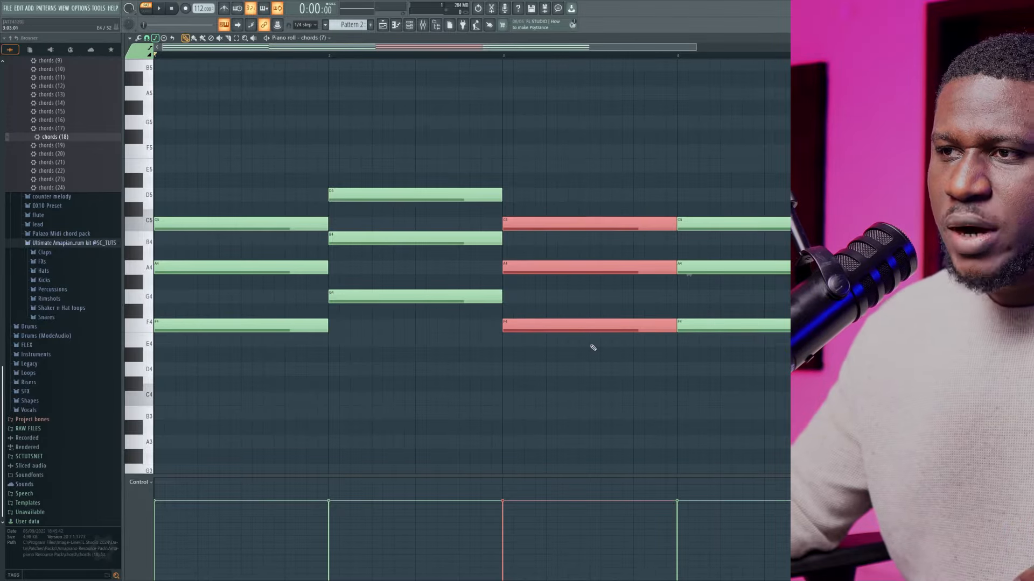
key("shift+Up")
key("shift+Up")
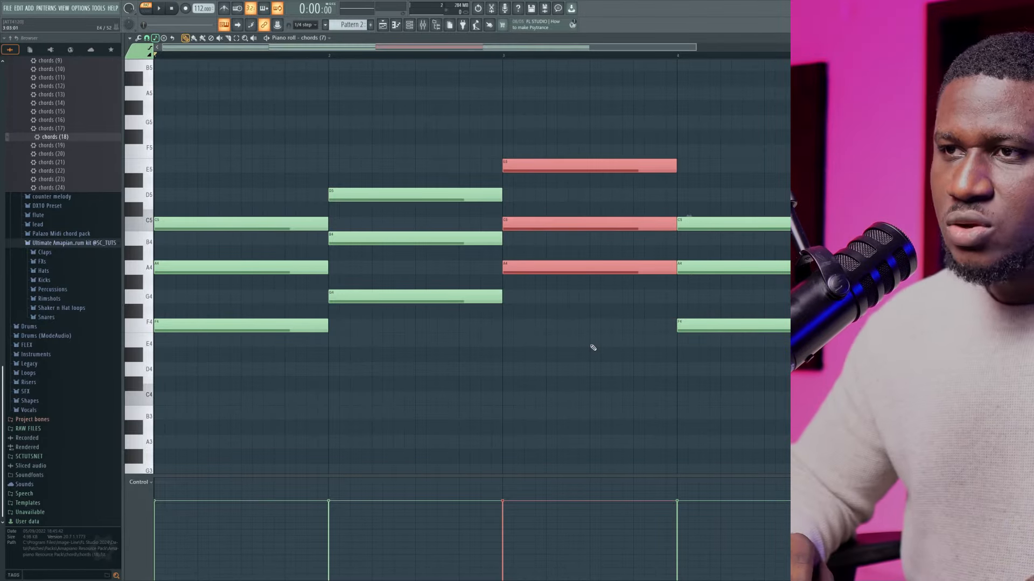
key("space")
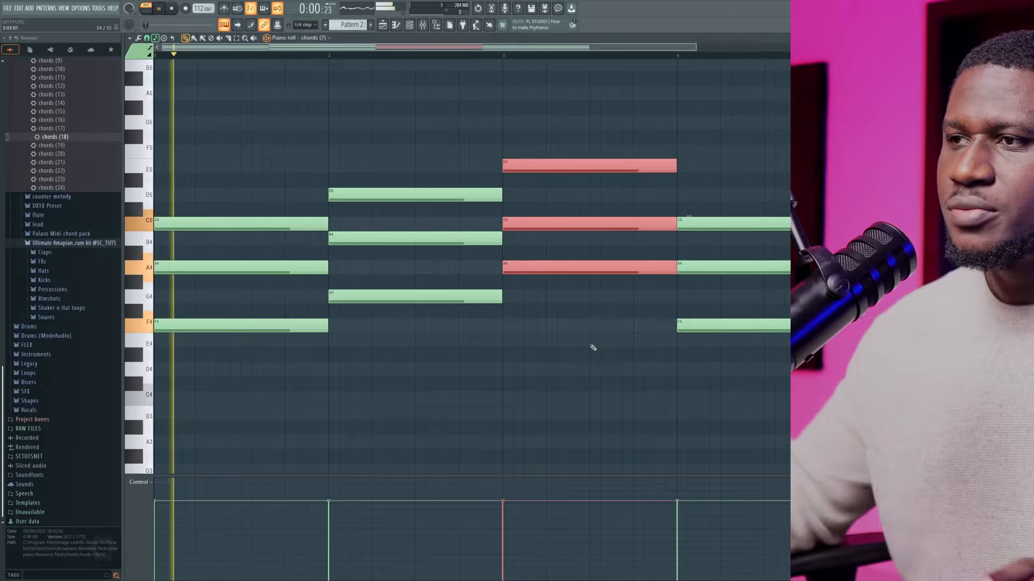
Shift the chord in bar 4 down to E4, G4 and B4, listen to the progression, and stop playback
left_click_drag(753, 210, 754, 348)
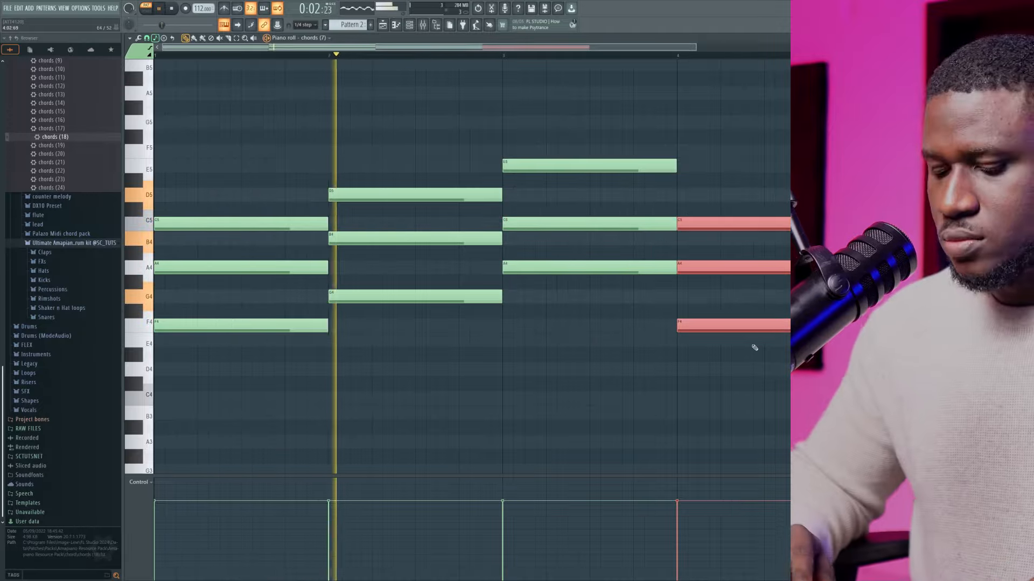
key("shift+Down")
key("shift+Down")
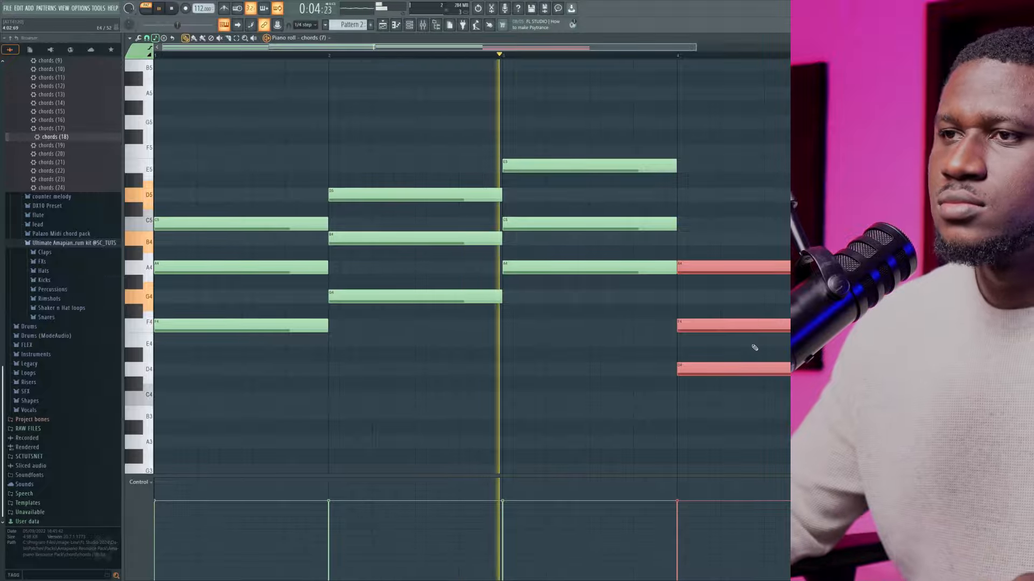
left_click(753, 211)
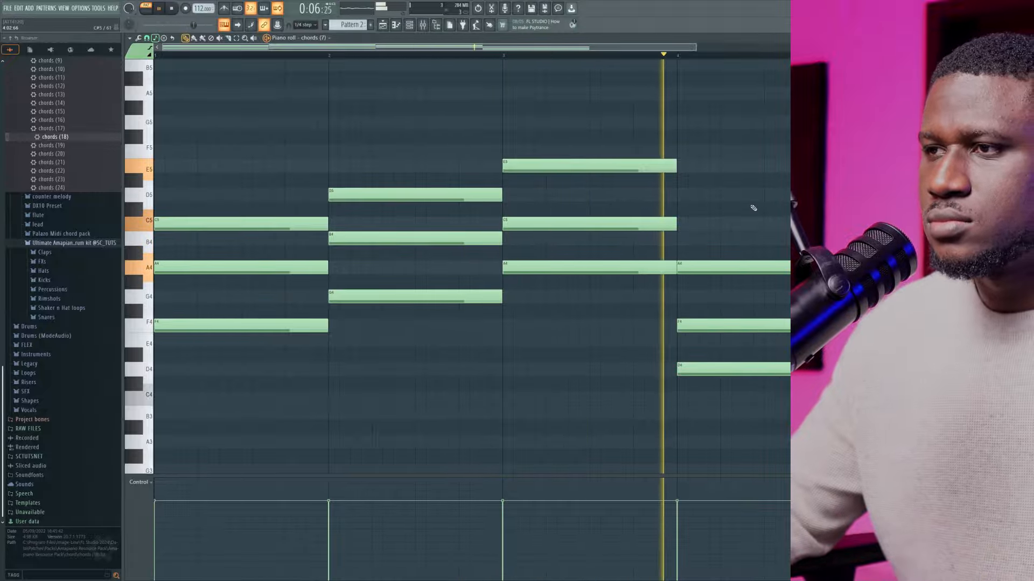
left_click_drag(754, 208, 710, 445)
key("shift+Up")
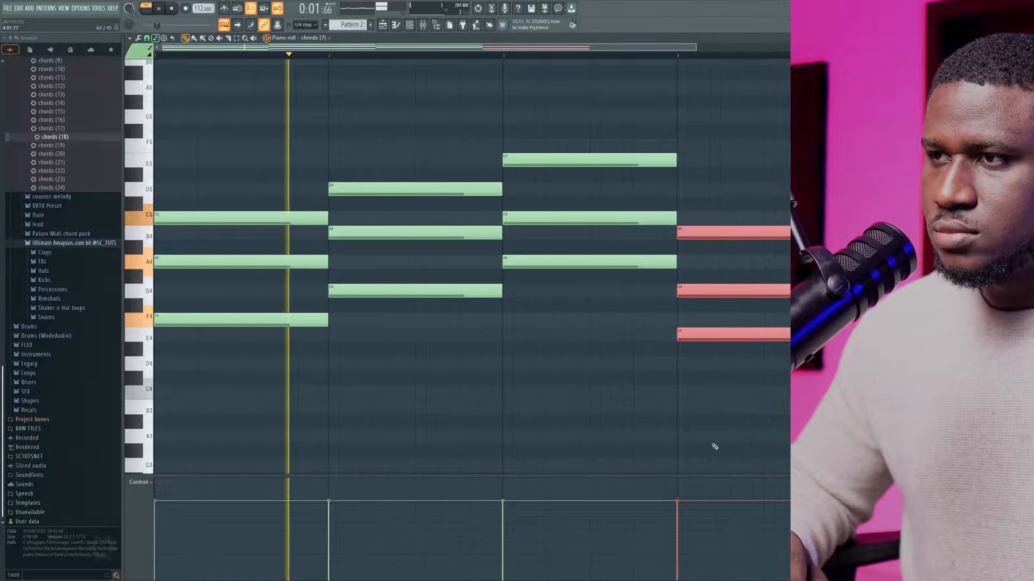
left_click(712, 439)
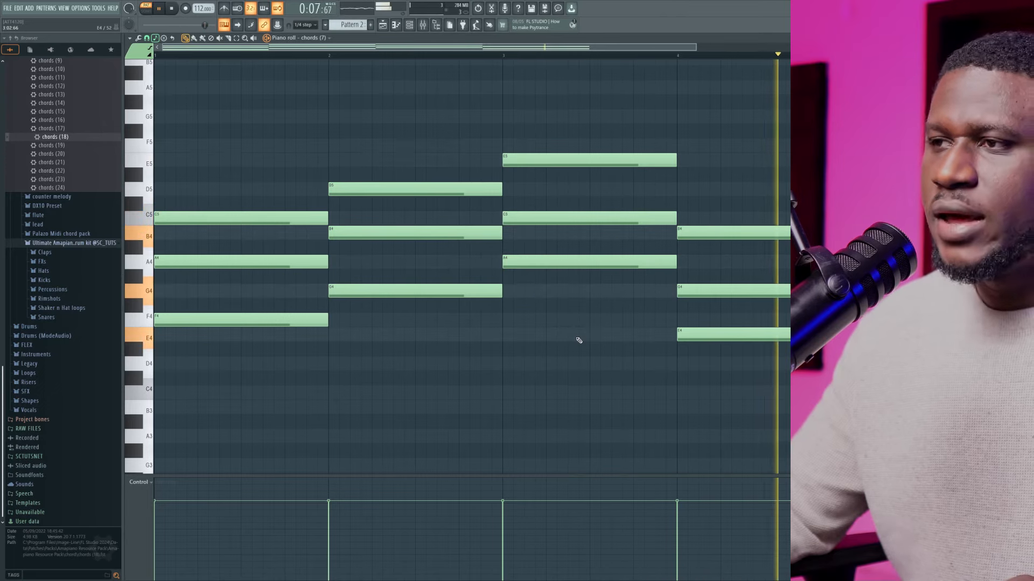
key("space")
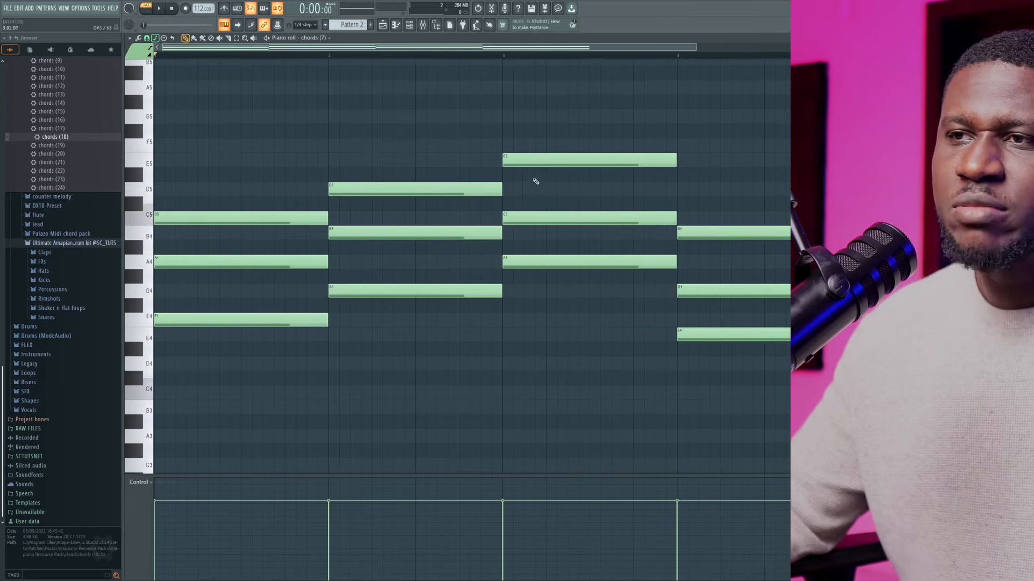
Demonstrate shifting the bar 2 chord down to F4, A4 and C5 and back up to G4, B4 and D5
left_click_drag(431, 182, 385, 330)
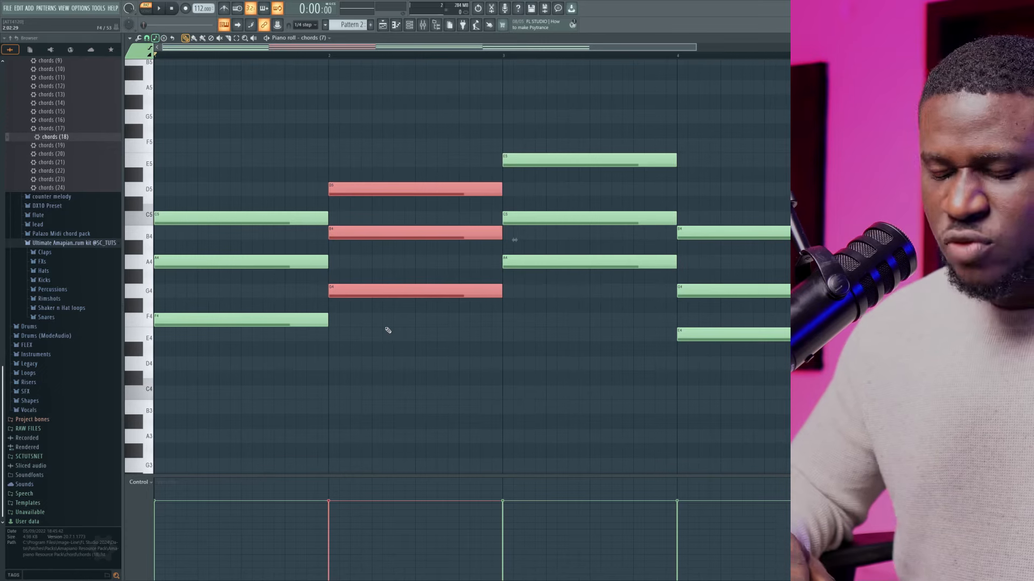
key("Up")
key("Up")
key("Down")
key("Down")
key("Down")
key("Down")
key("Down")
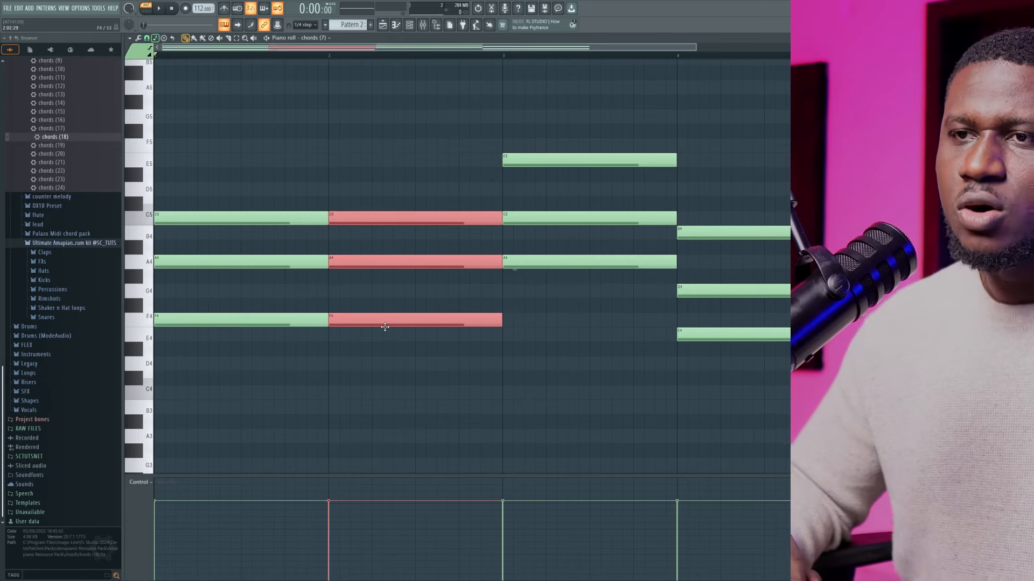
key("Up")
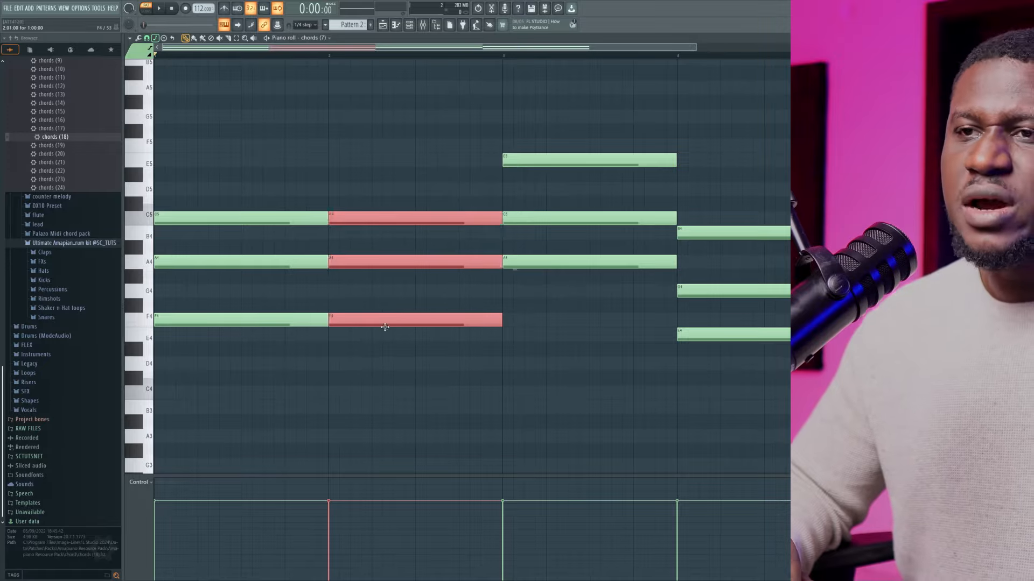
key("Up")
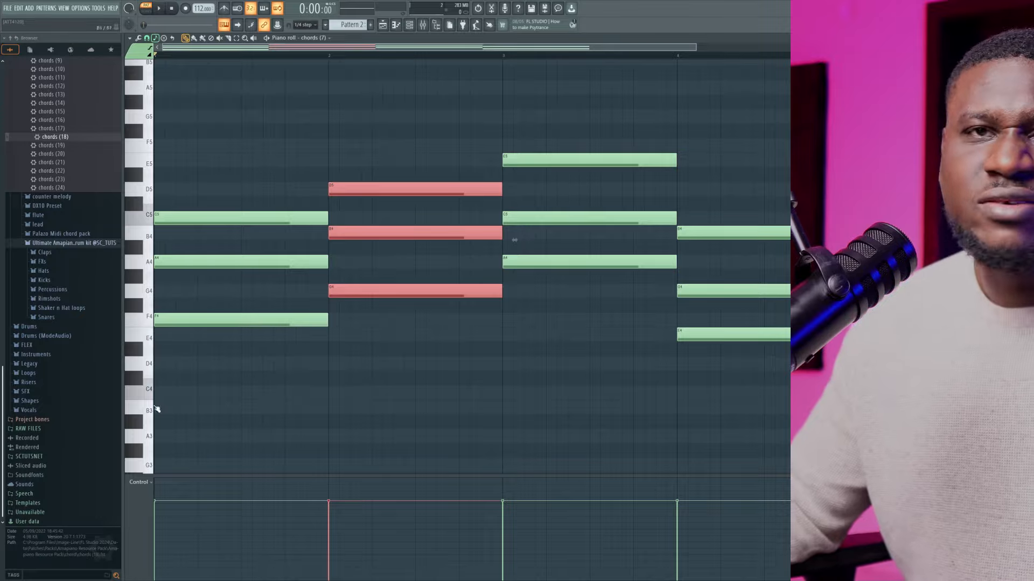
left_click(177, 218)
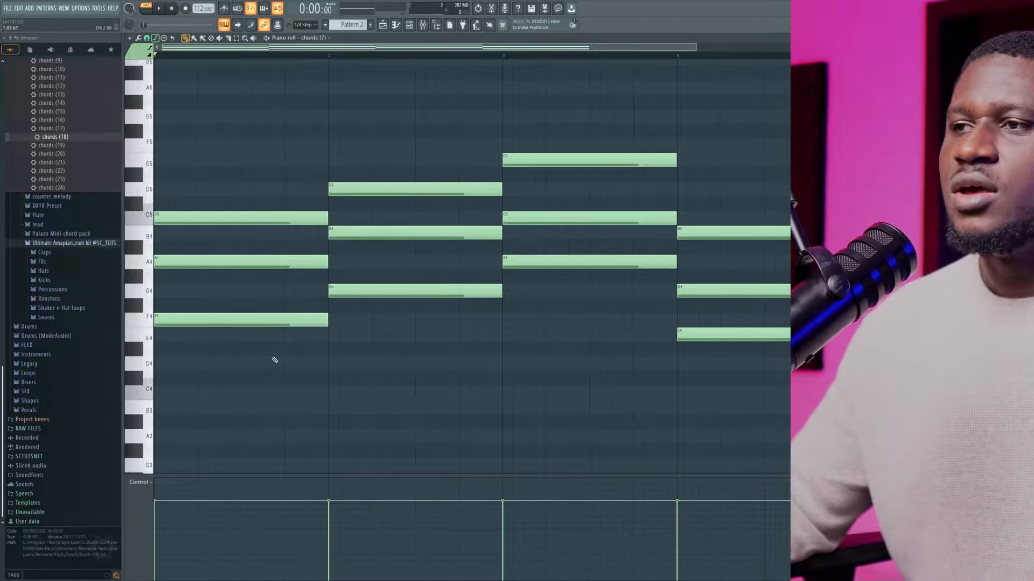
Audition the F4, A4 and C5 notes of the bar 1 chord one by one
scroll(281, 367, "down", 3)
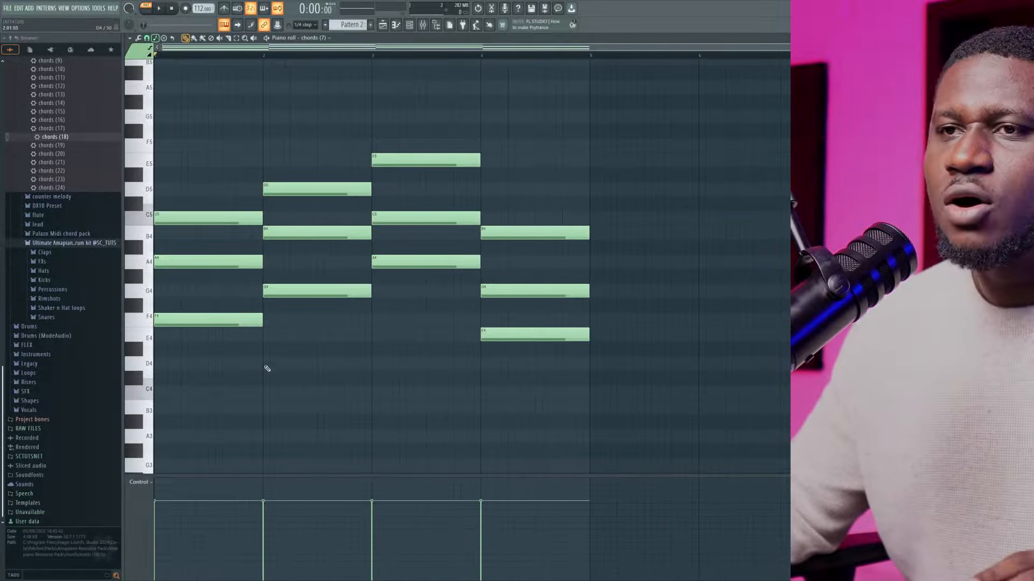
scroll(254, 353, "up", 4)
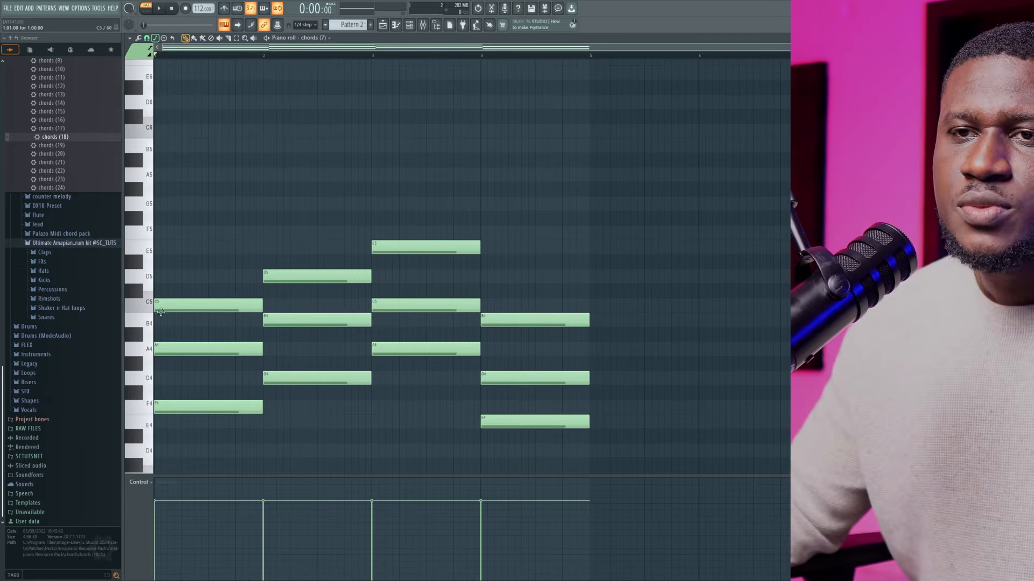
scroll(161, 312, "up", 3)
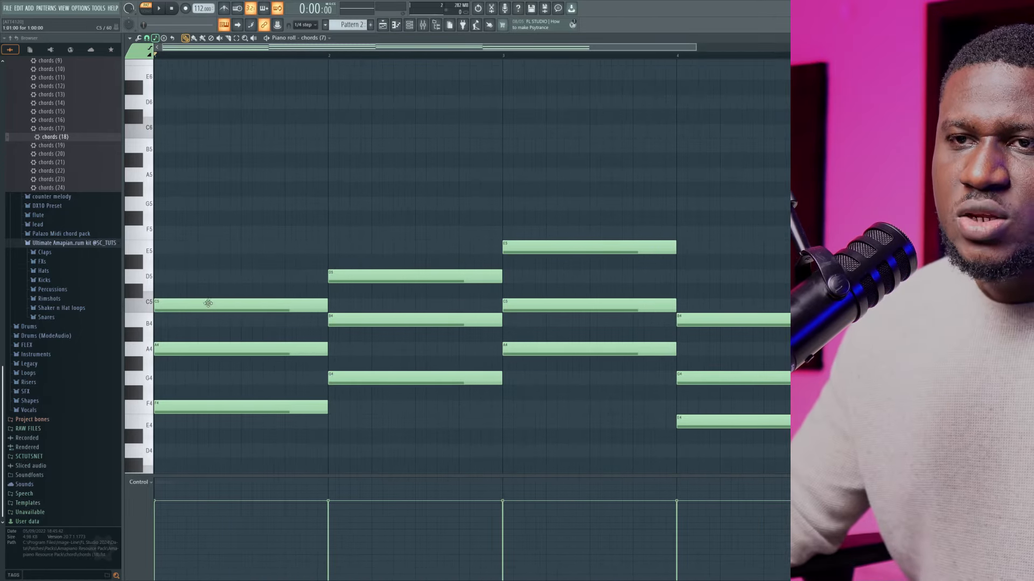
left_click(198, 402)
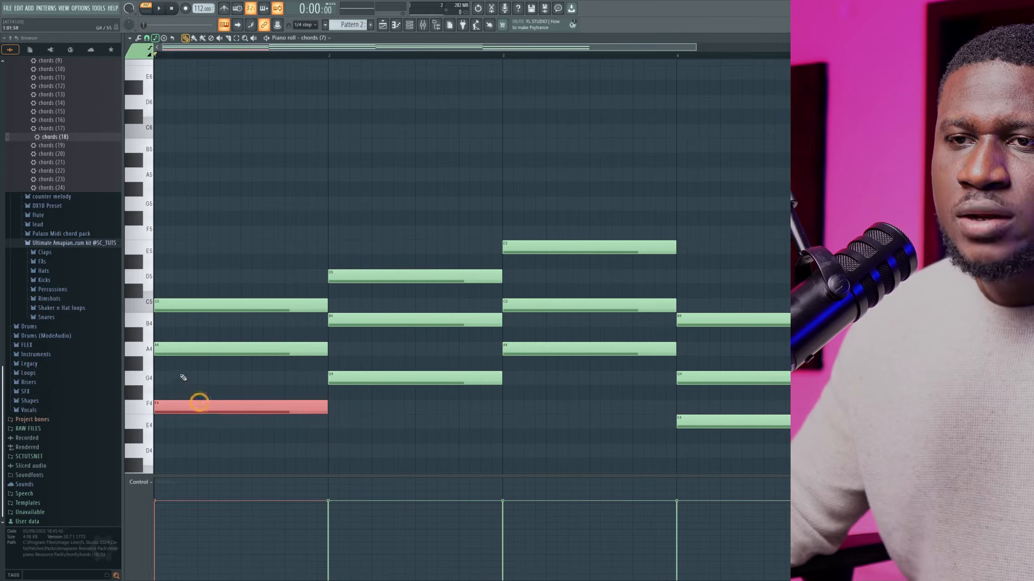
left_click(203, 347)
left_click(248, 304)
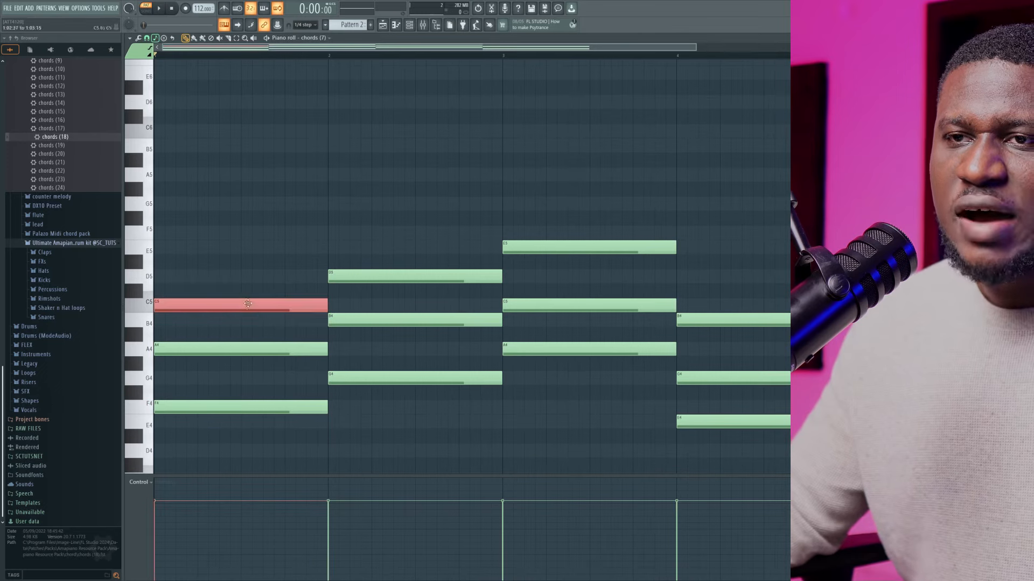
left_click_drag(183, 278, 218, 276)
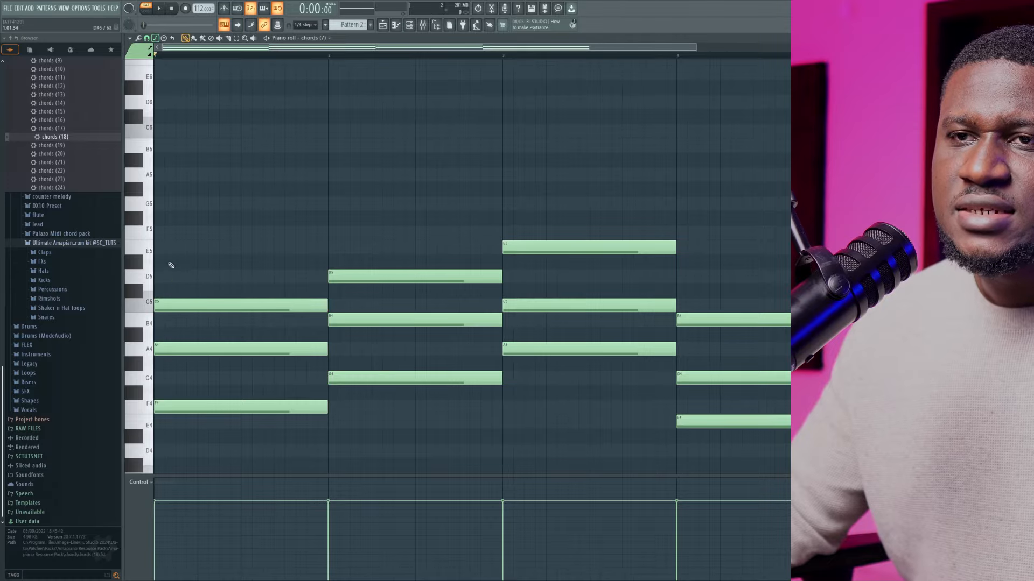
Try a one-bar E5 note on top of the bar 1 chord, play it back, and delete the note
left_click(192, 246)
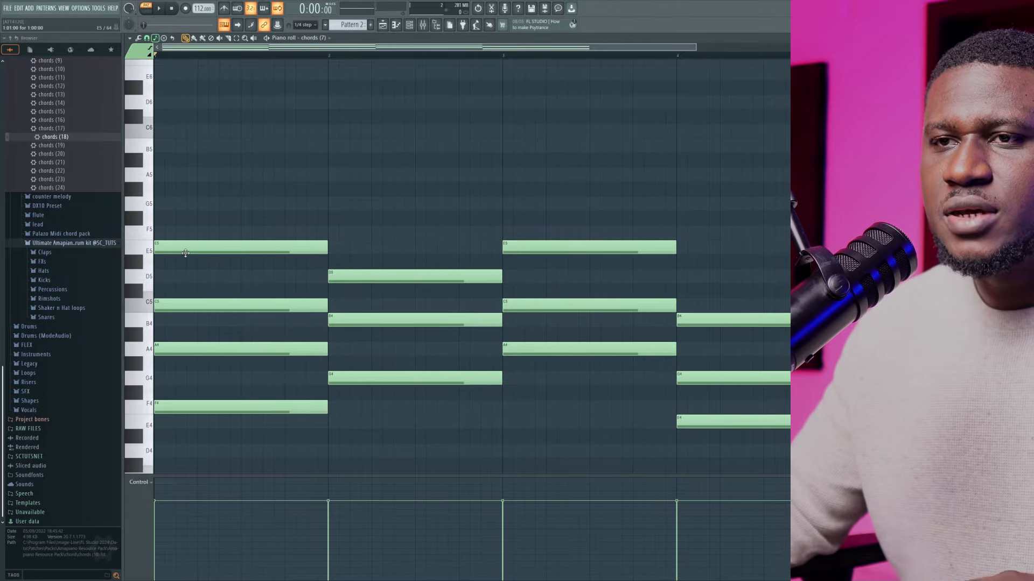
key("space")
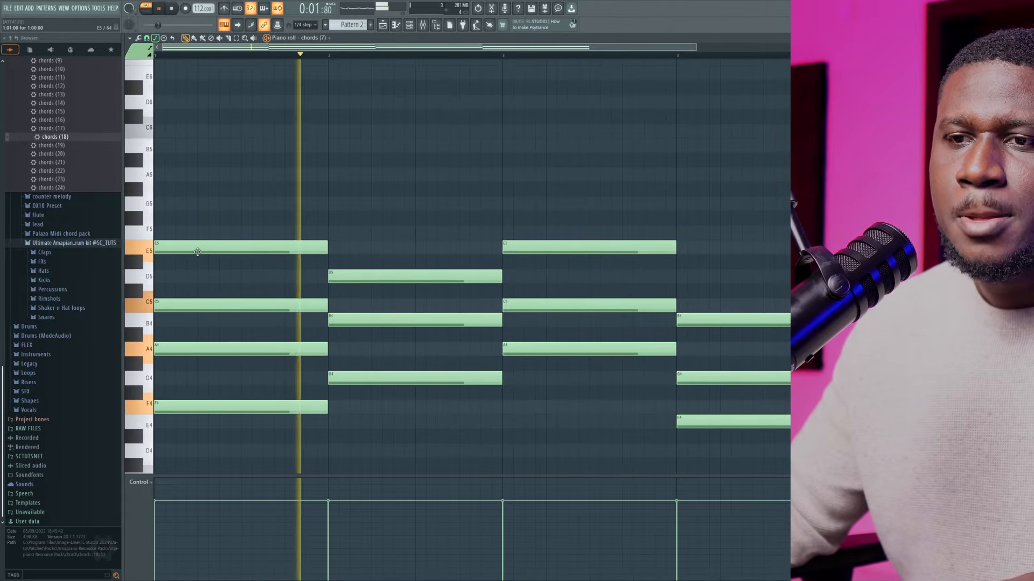
key("space")
key("space")
key("space")
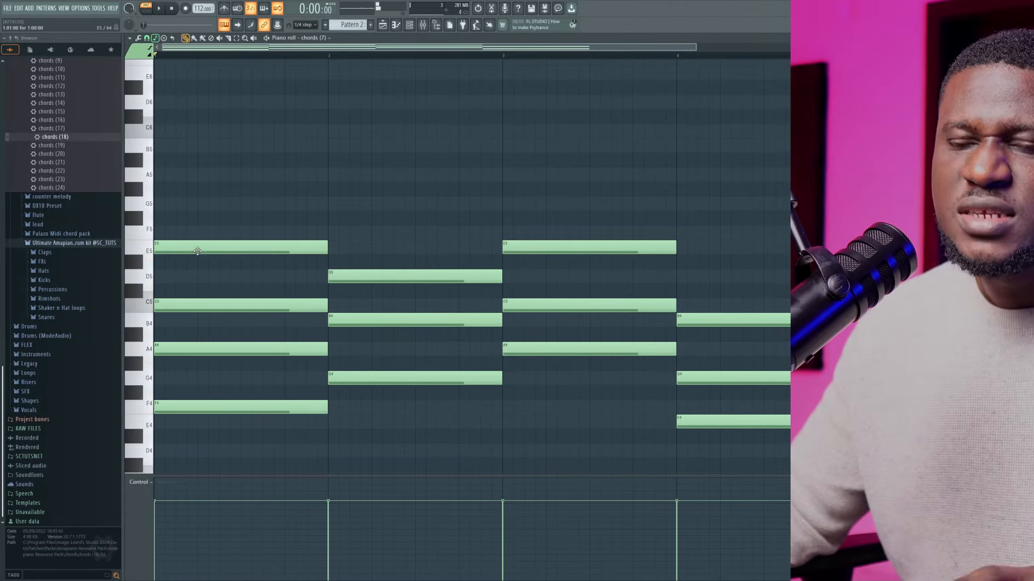
right_click(191, 247)
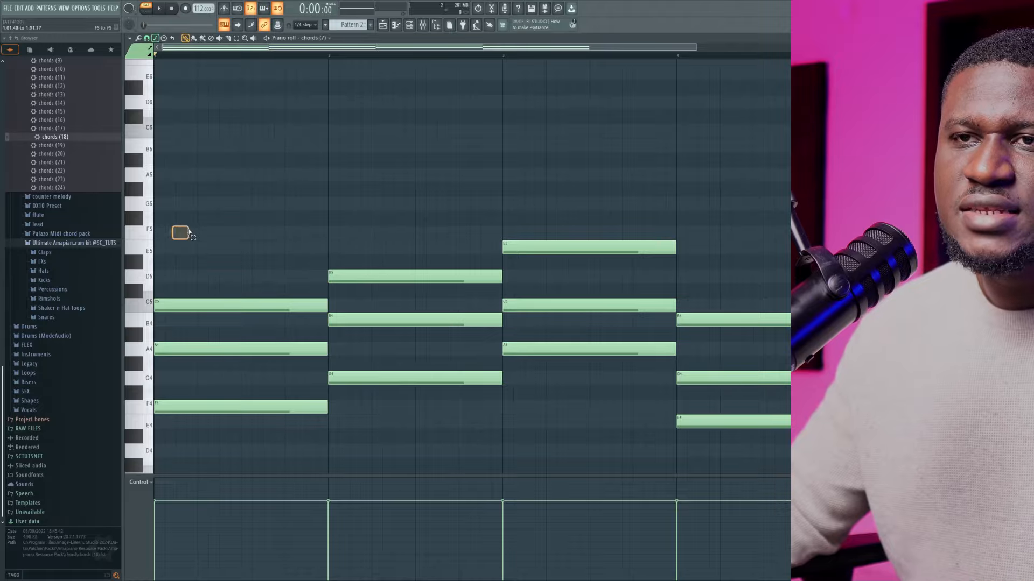
Add a one-bar G5 note to the bar 1 chord, play it back, lower the note to E5 and play again
left_click(167, 207)
key("space")
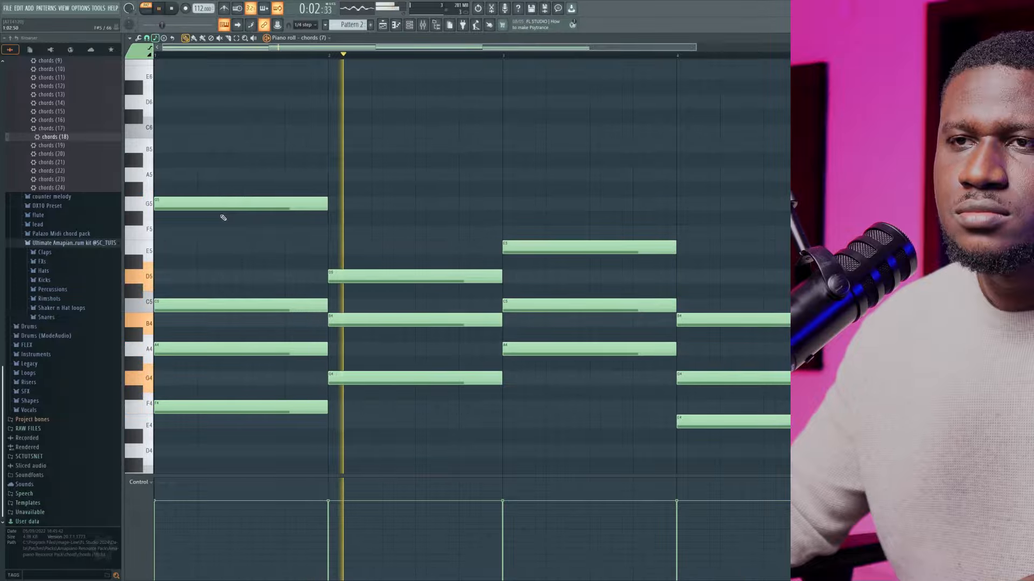
key("space")
left_click_drag(209, 208, 190, 258)
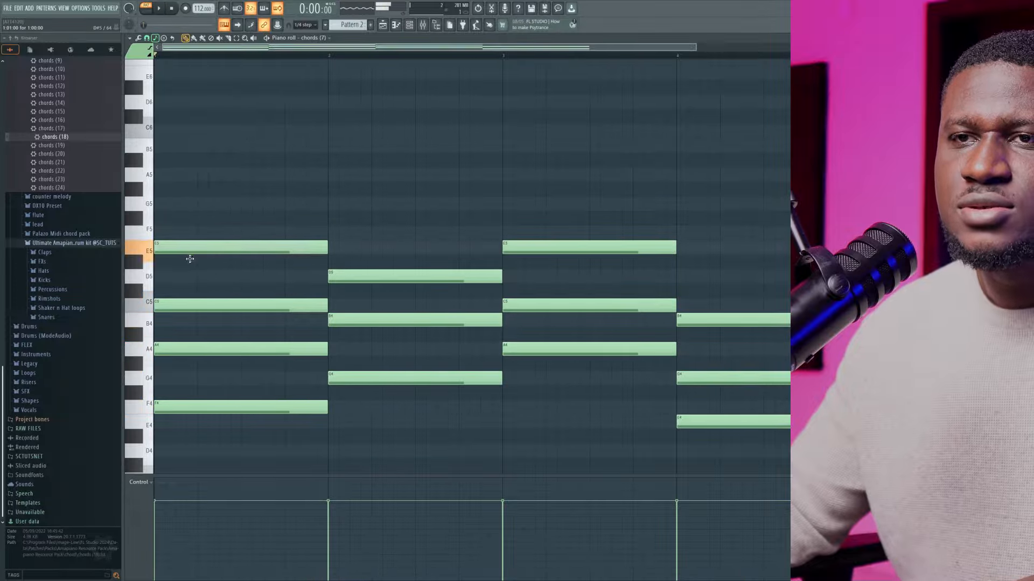
key("space")
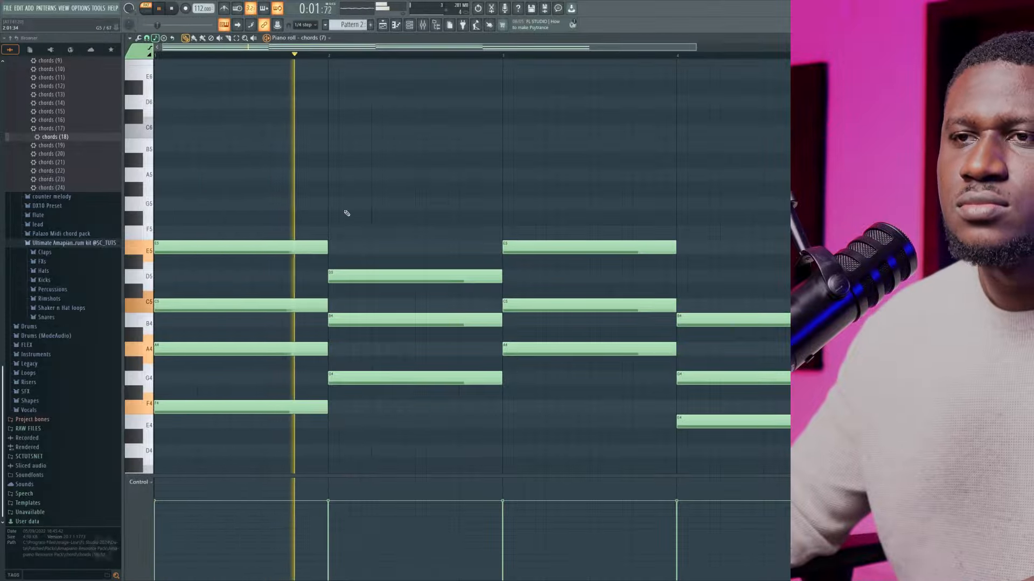
Add a one-bar F5 note on top of the bar 2 chord and play the progression back
key("space")
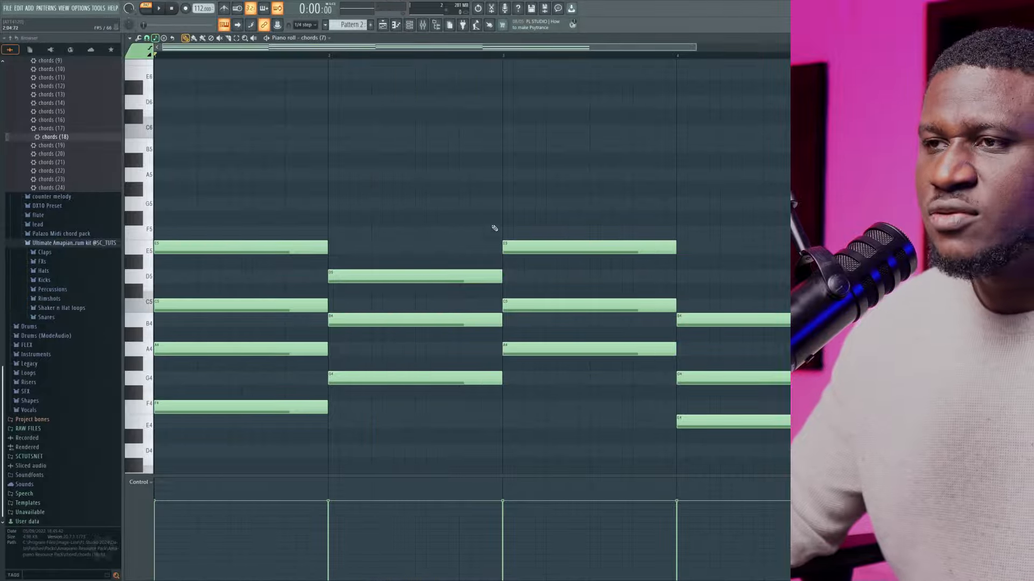
left_click_drag(431, 257, 431, 341)
left_click(377, 274)
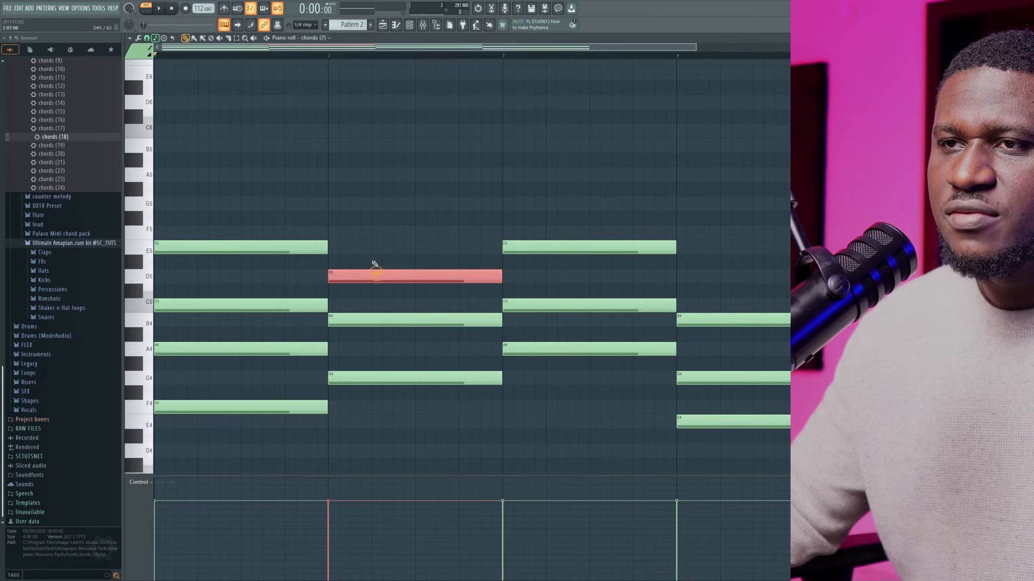
left_click(335, 232)
key("space")
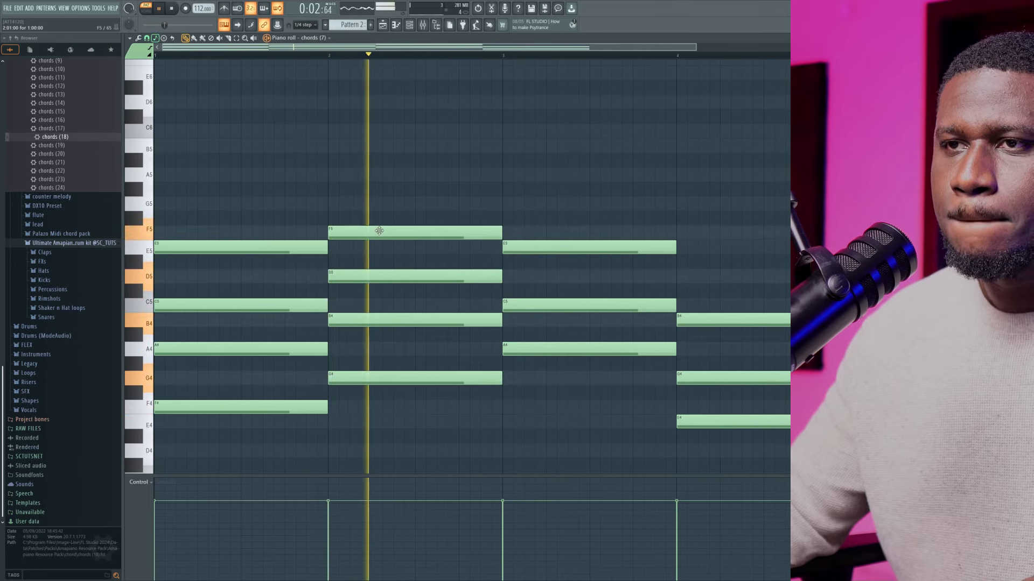
key("space")
Raise the added top note of the bar 2 chord to A5, play it back, and delete the note
left_click_drag(371, 223, 372, 175)
key("space")
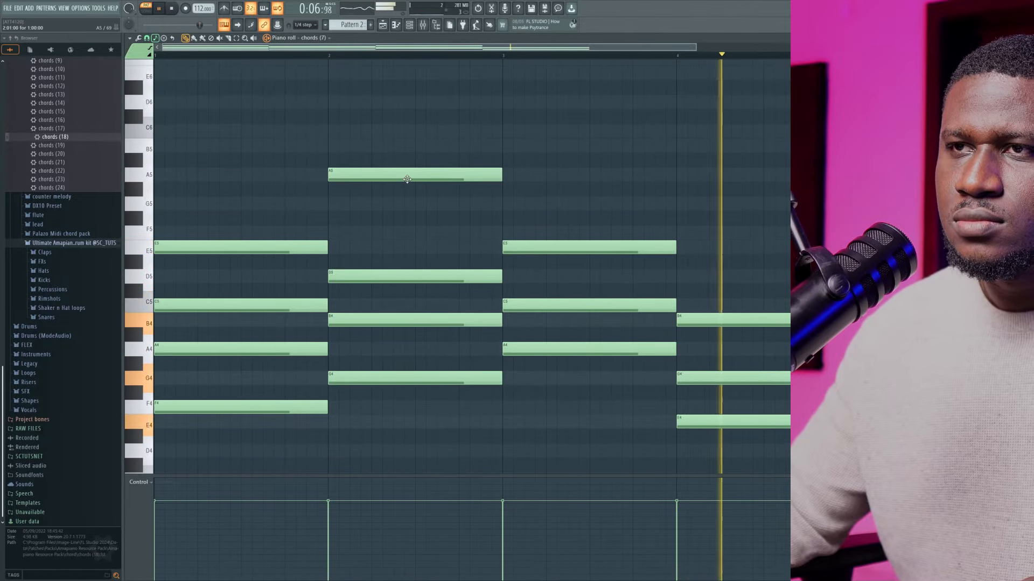
key("space")
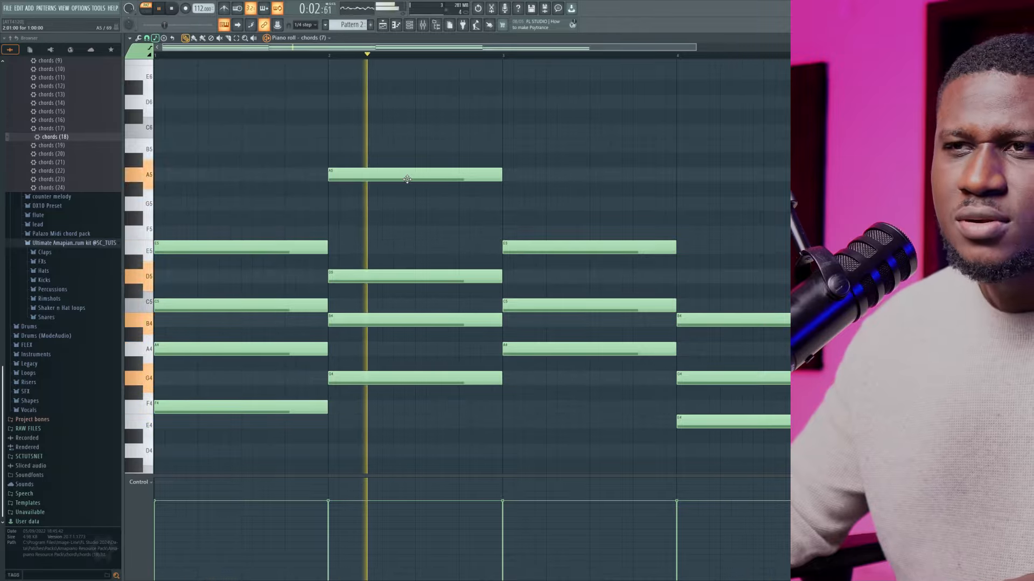
key("space")
right_click(408, 178)
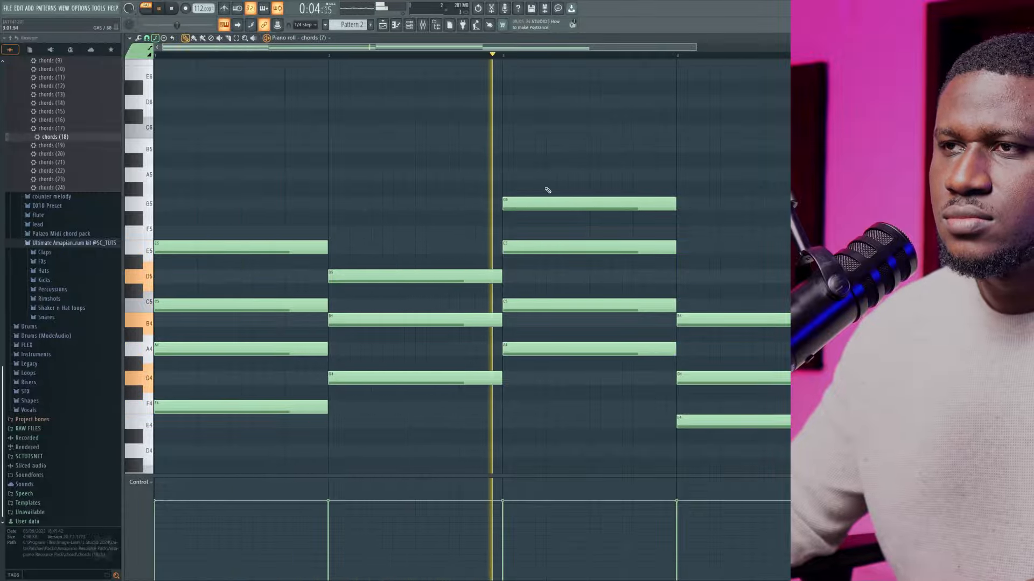
Add a one-bar G5 note to the bar 3 chord, try it at B5, and return it to G5 with playback
key("space")
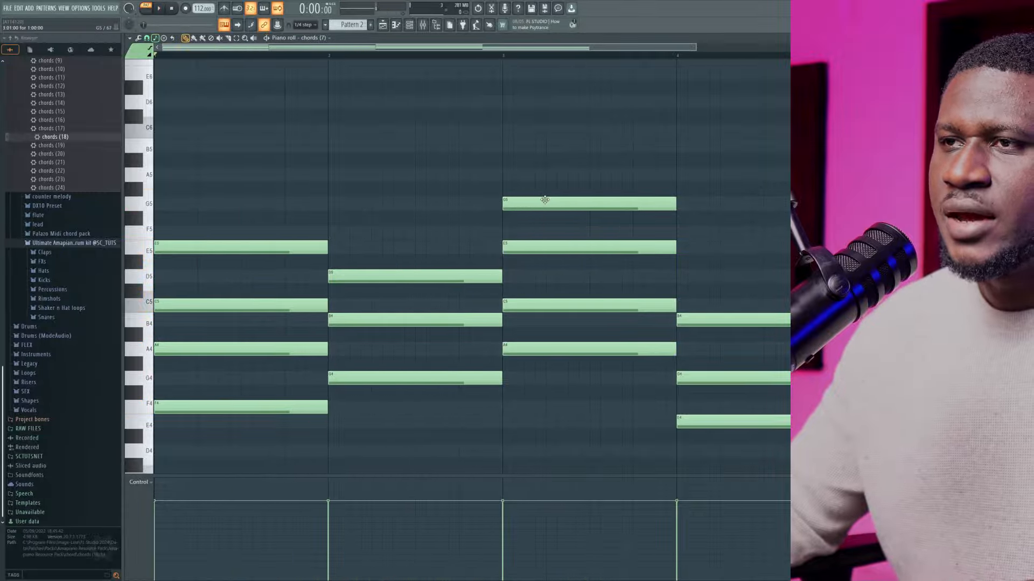
left_click_drag(543, 171, 547, 139)
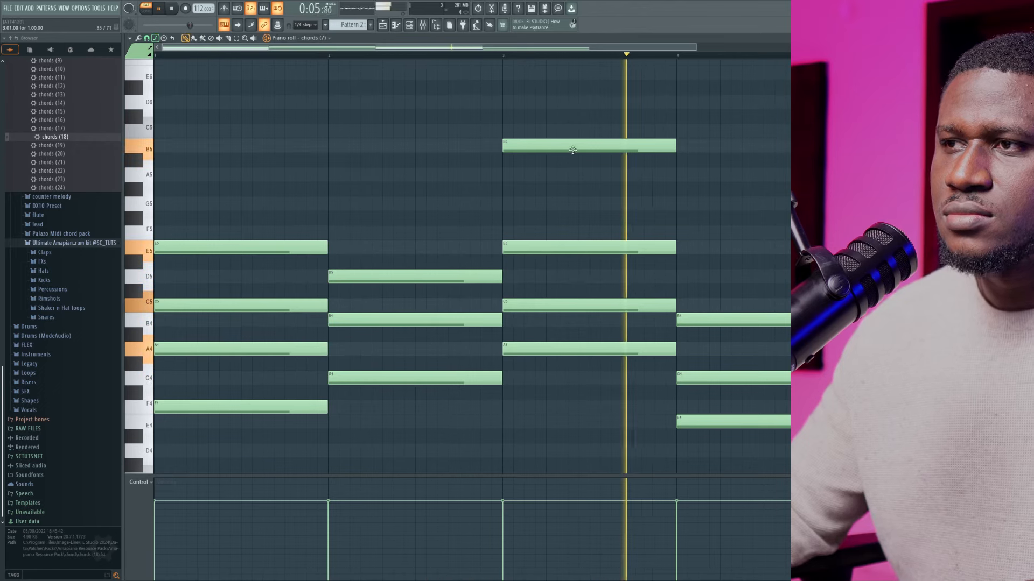
key("space")
left_click_drag(572, 150, 563, 194)
key("space")
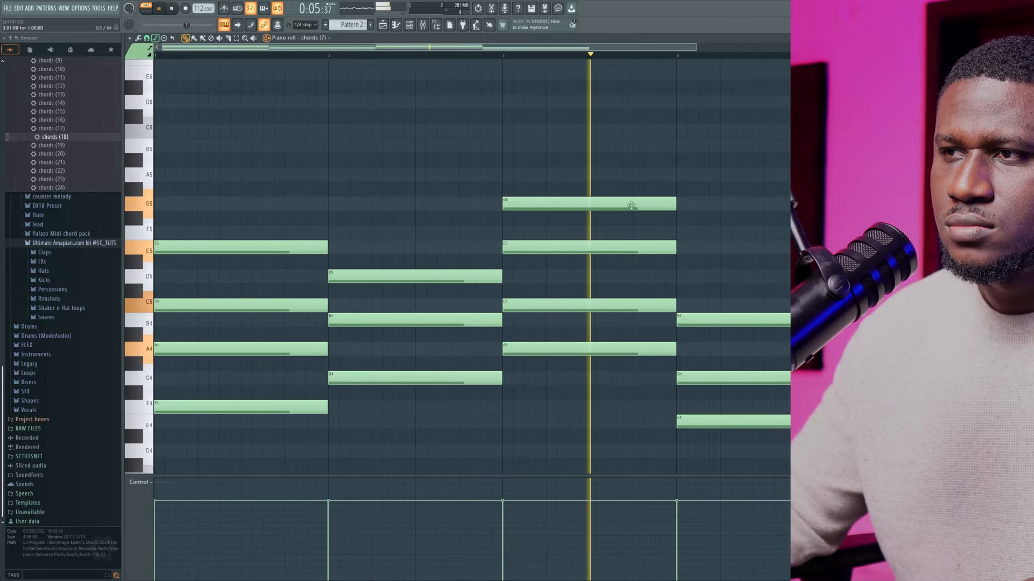
key("space")
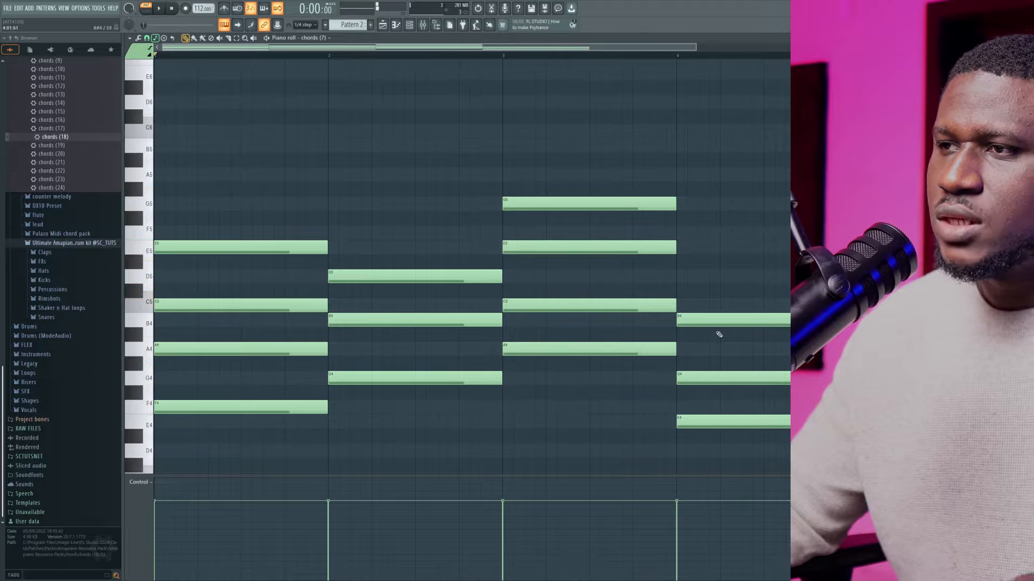
Add a one-bar D5 note to the bar 4 chord, play it back, raise the note to F5 and play again
left_click(718, 321)
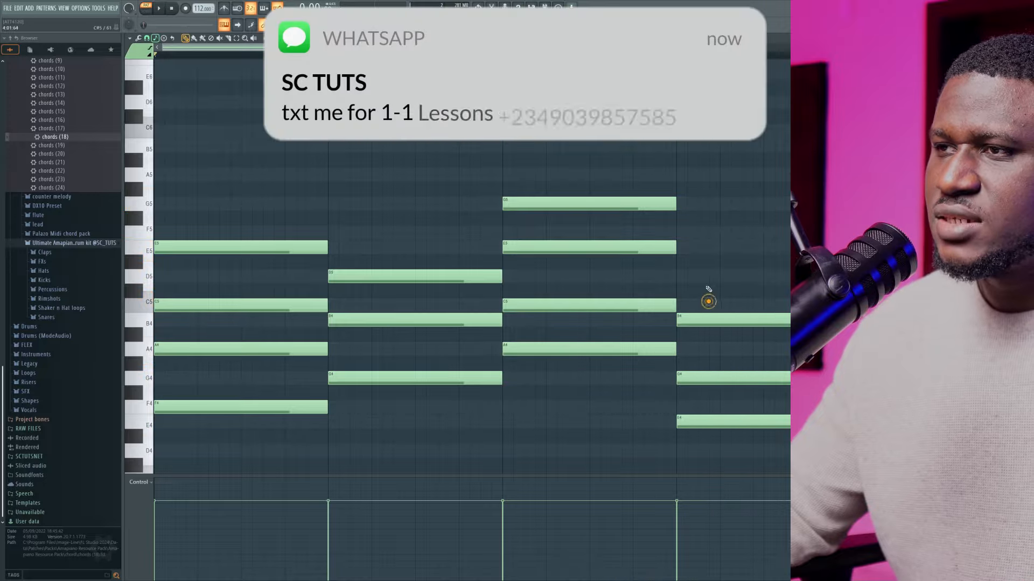
key("space")
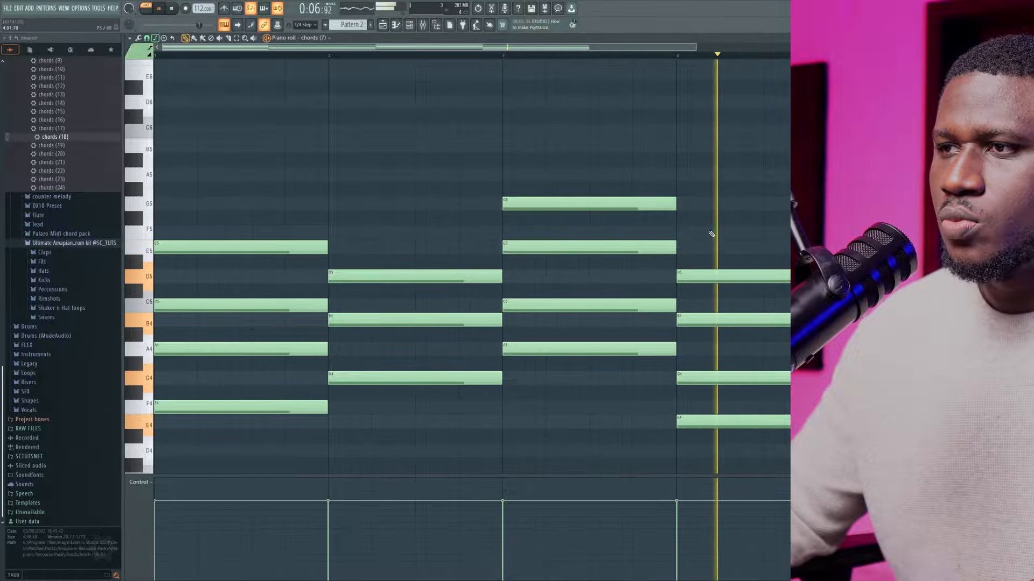
key("space")
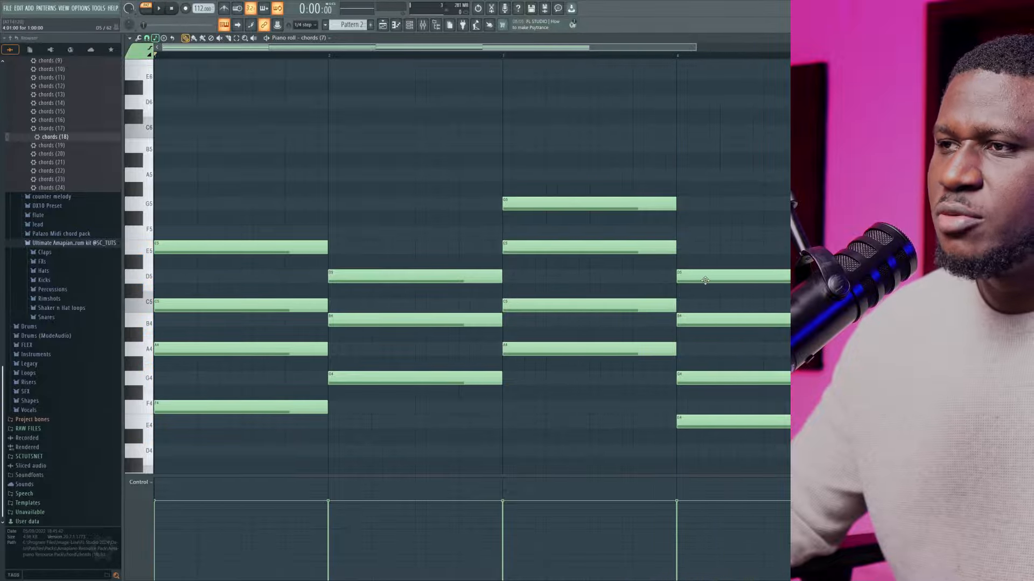
left_click_drag(706, 279, 703, 232)
key("space")
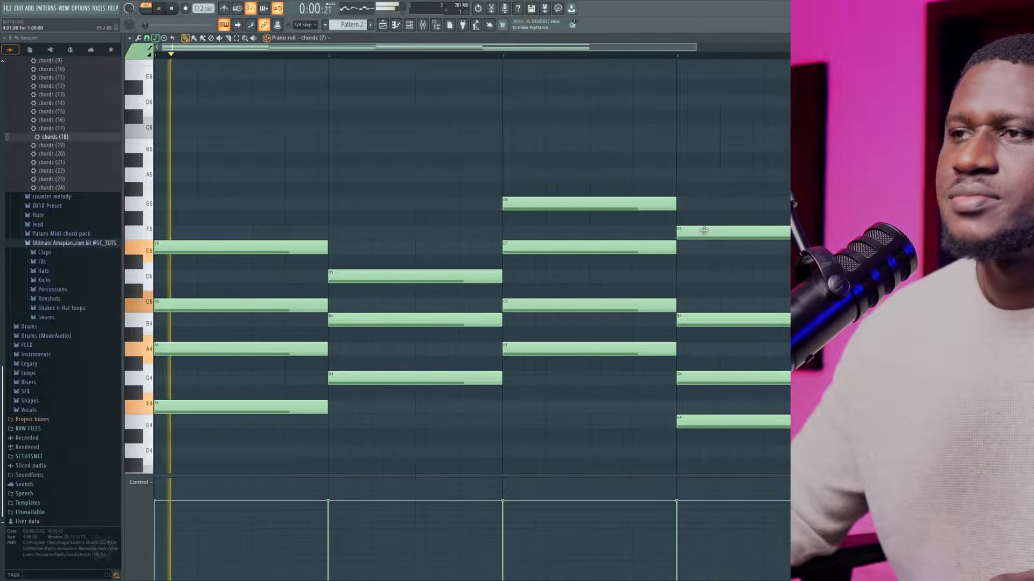
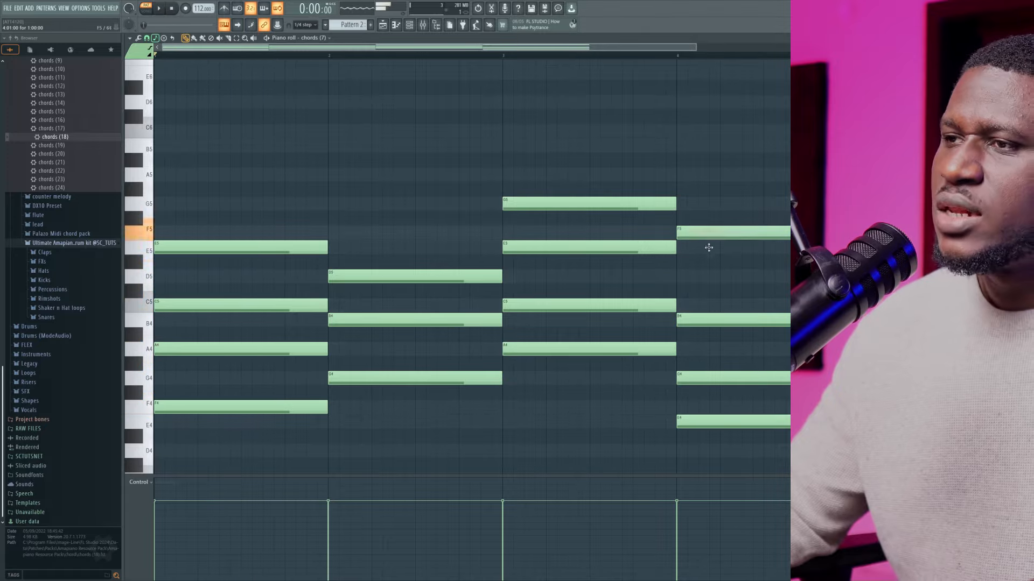
Lower the top note of the bar 4 chord to D5 and reduce all note velocities with level scaling during playback
left_click_drag(708, 232, 711, 277)
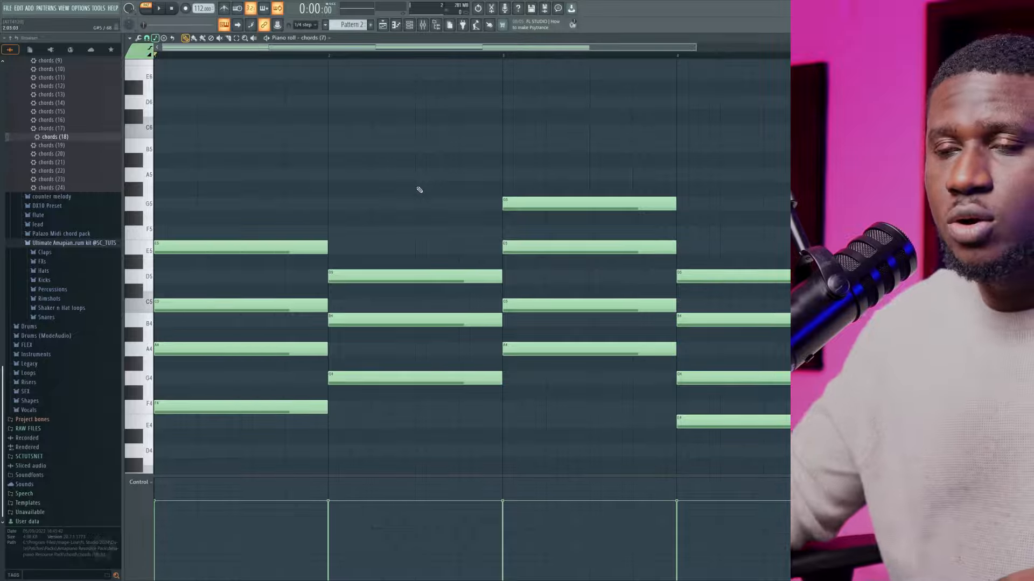
key("alt+x")
key("space")
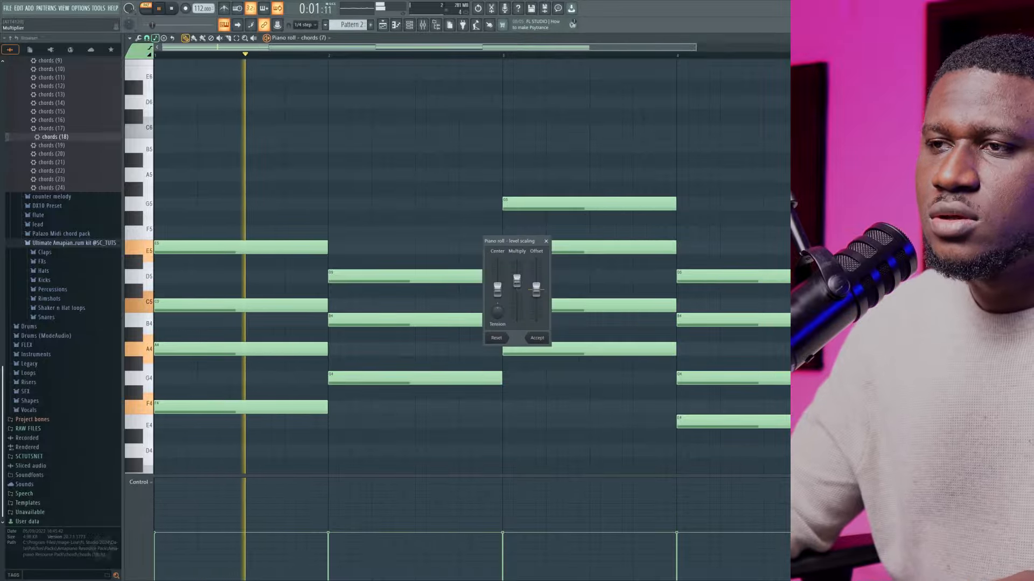
left_click(534, 337)
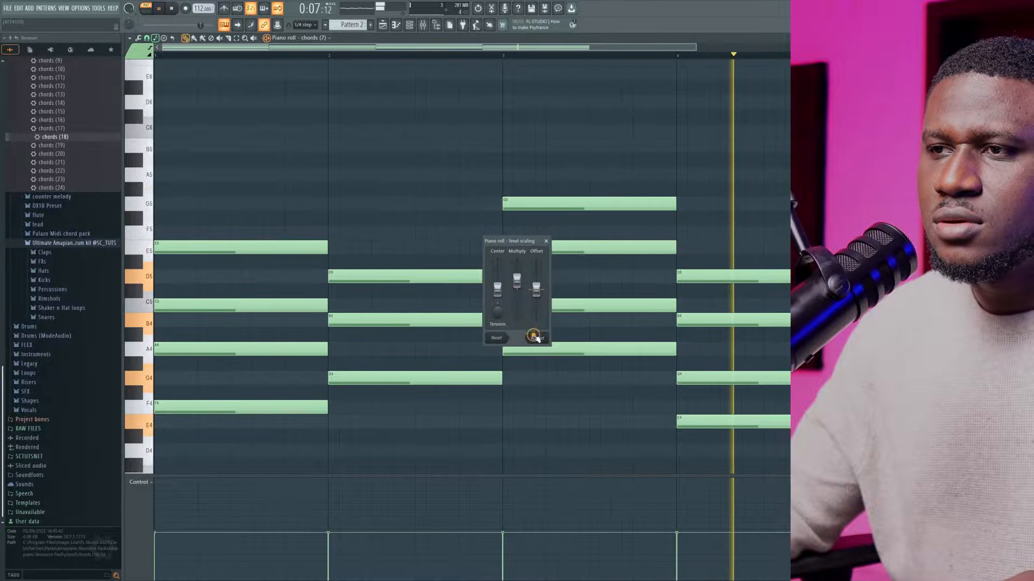
key("space")
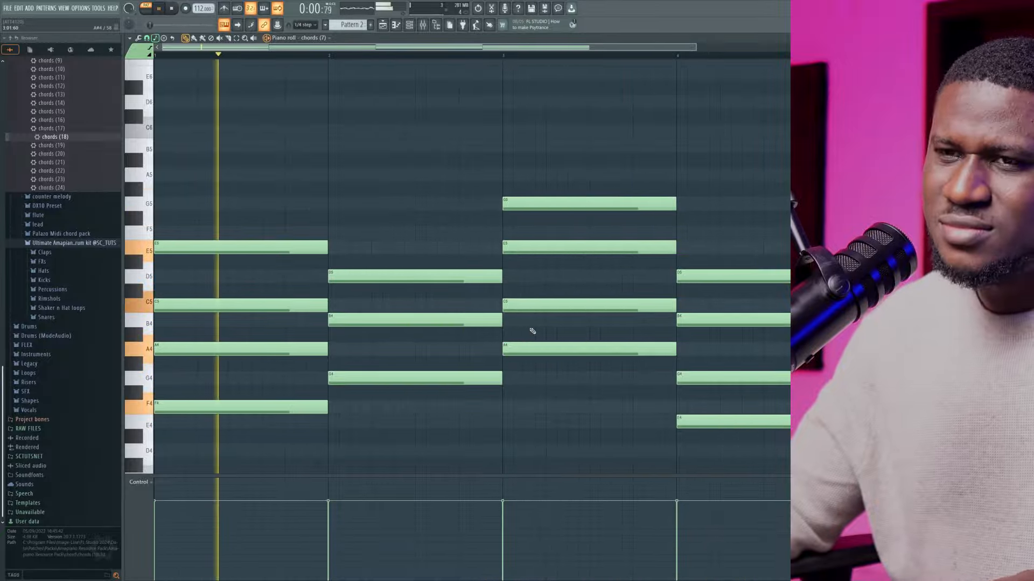
Compare playback of the progression at its original velocities and with the level scaling restored, keeping the reduced velocities
key("space")
key("space")
key("space")
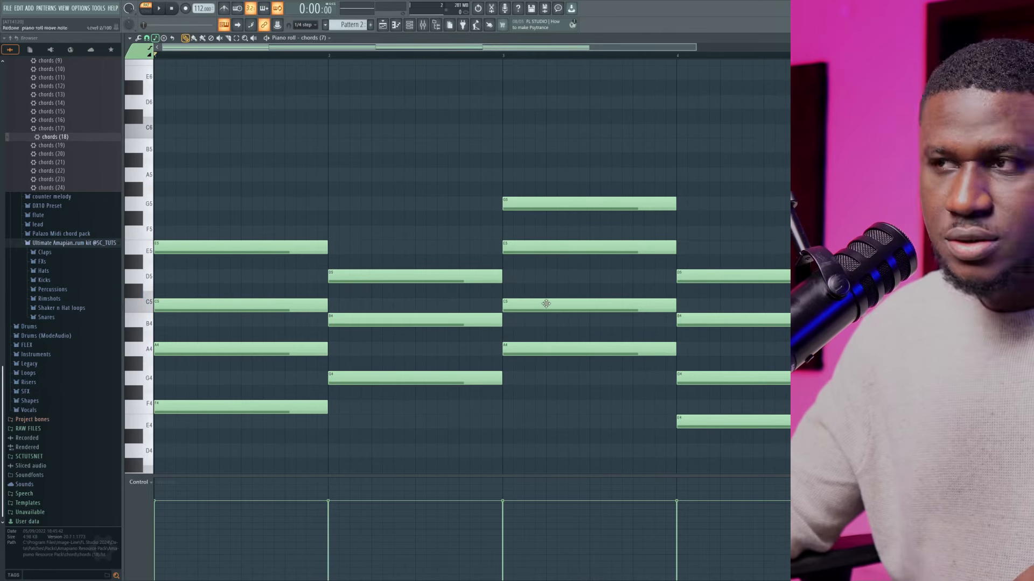
key("space")
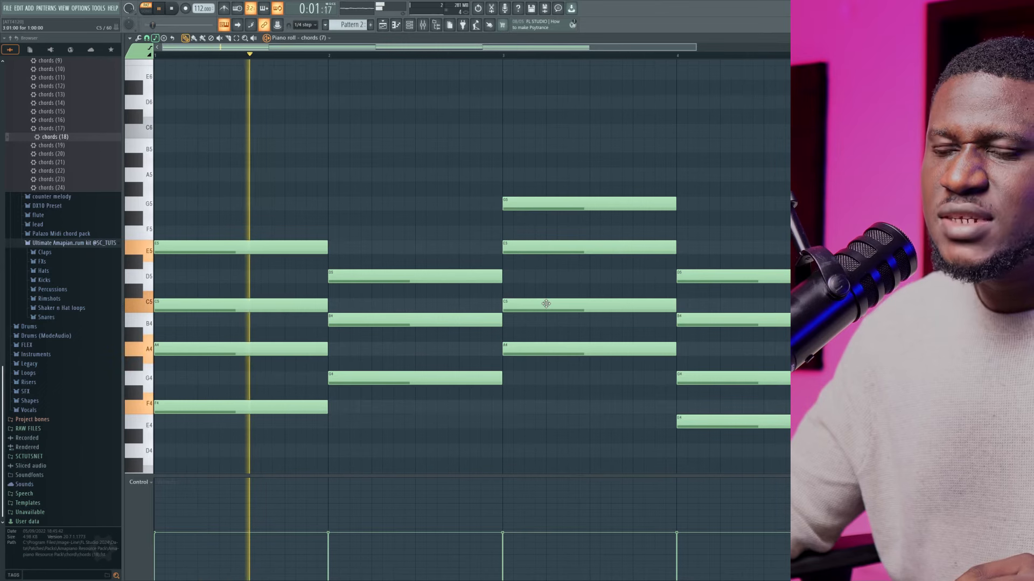
key("space")
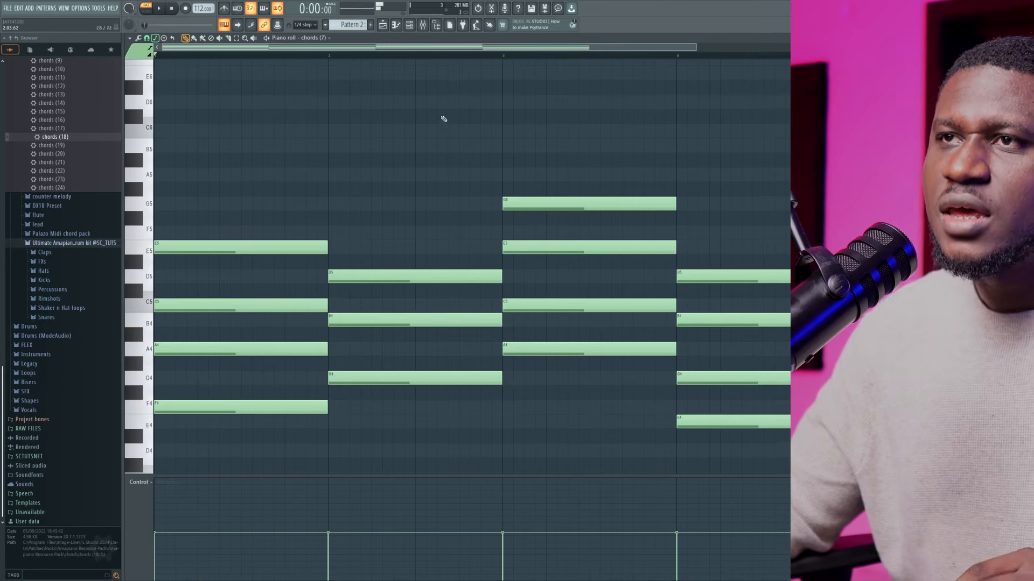
Check the chords (7) volume in the channel rack and play the progression back in the piano roll
left_click(409, 25)
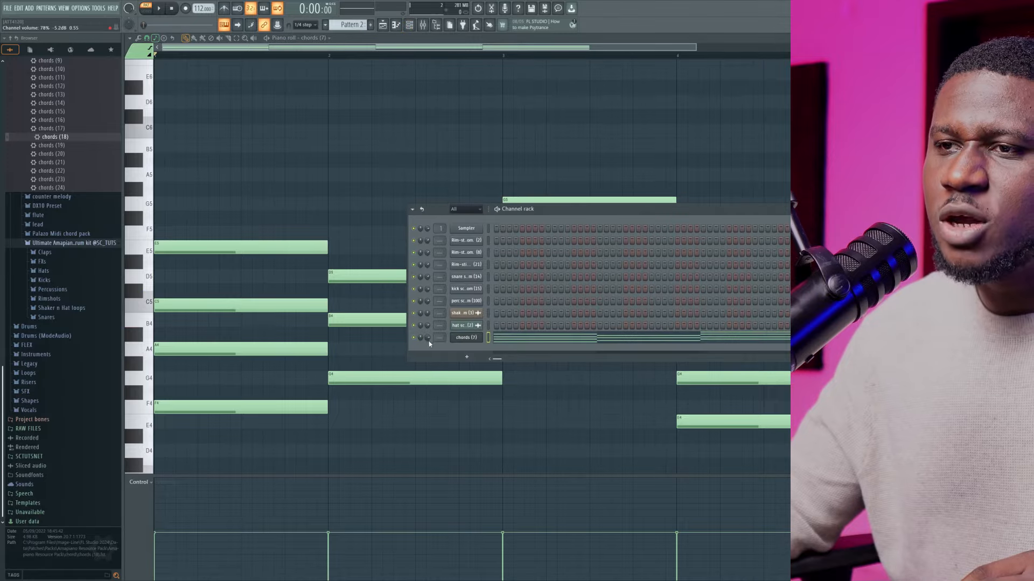
key("space")
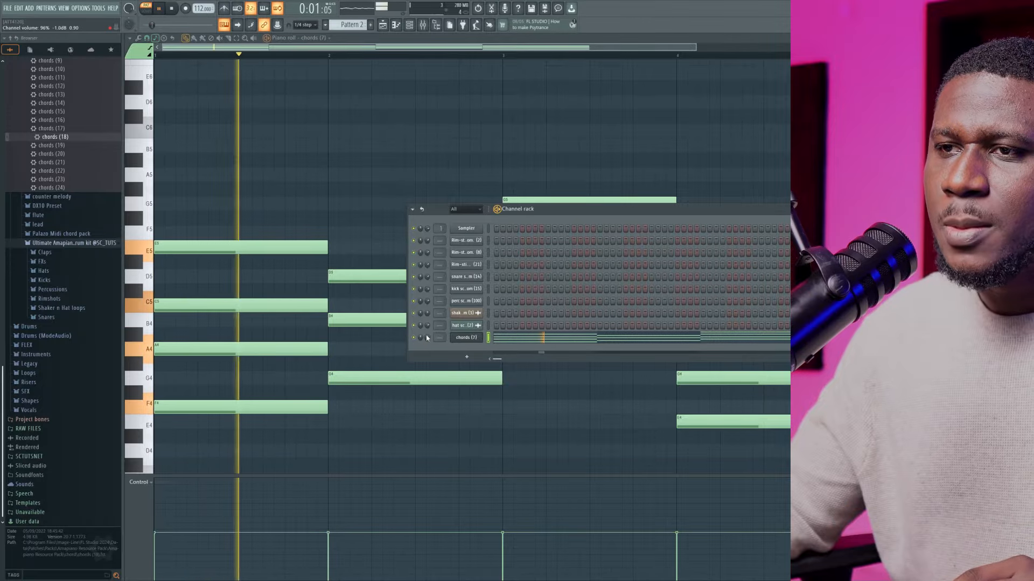
left_click(378, 197)
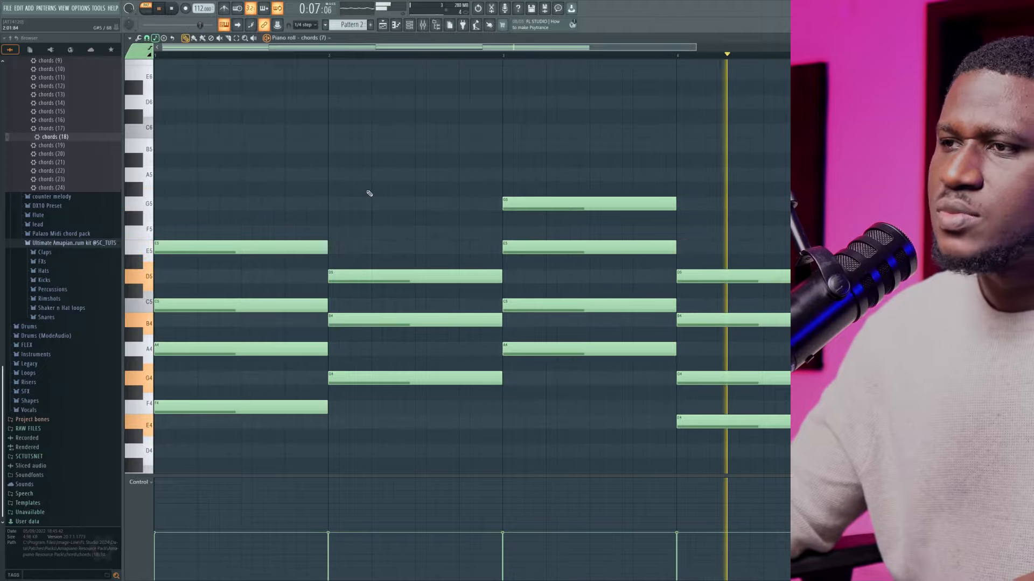
key("space")
Place Pattern 2 on Track 4 of the playlist and set the chords (7) channel volume to 85% during playback
left_click(384, 24)
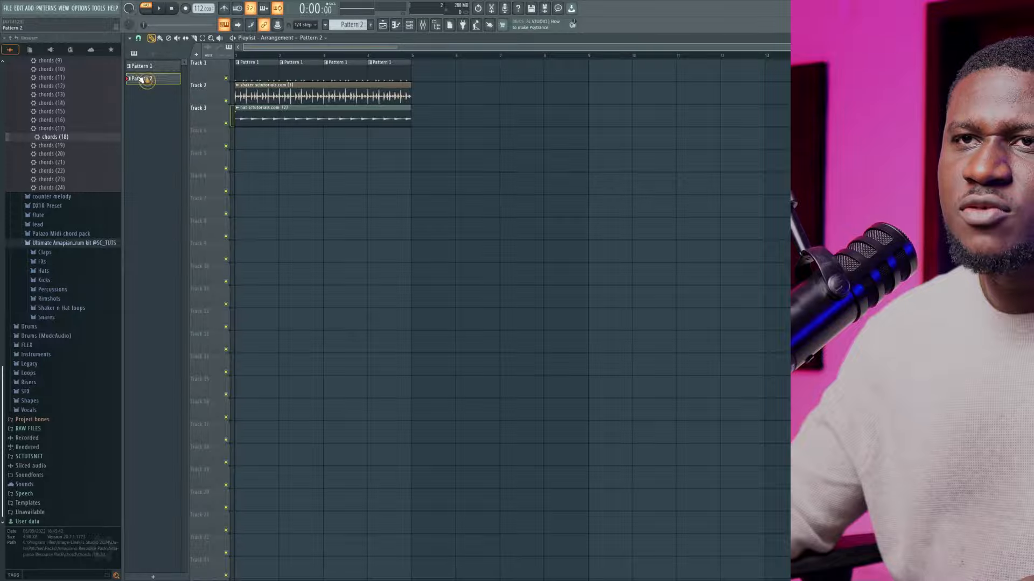
left_click_drag(256, 142, 253, 142)
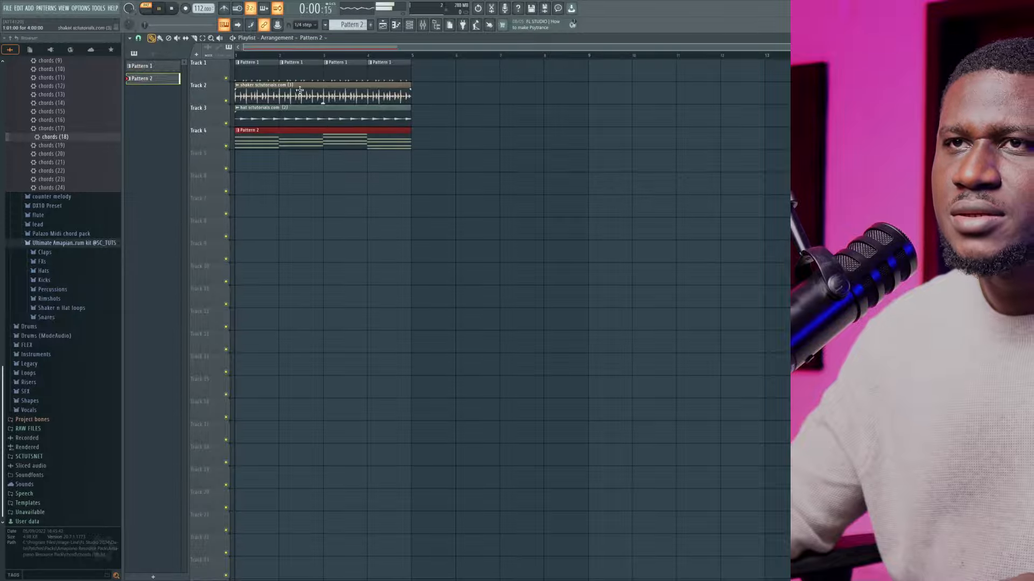
left_click(409, 25)
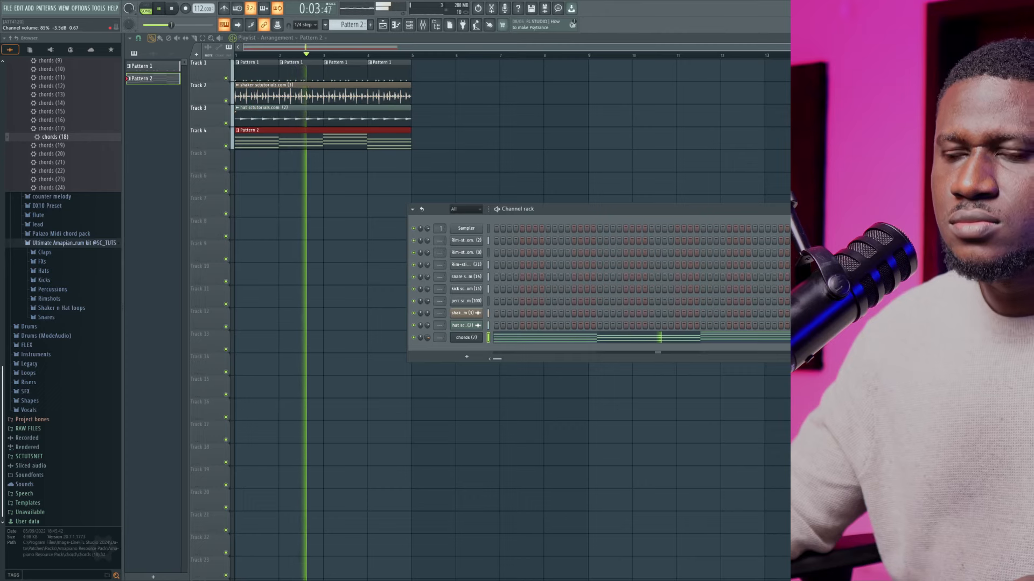
left_click_drag(428, 339, 429, 342)
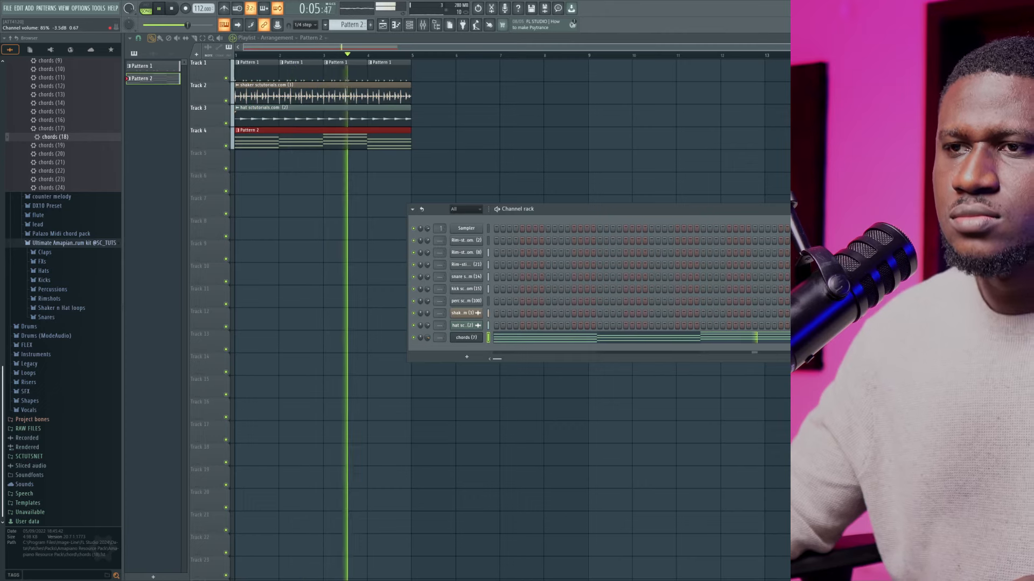
key("space")
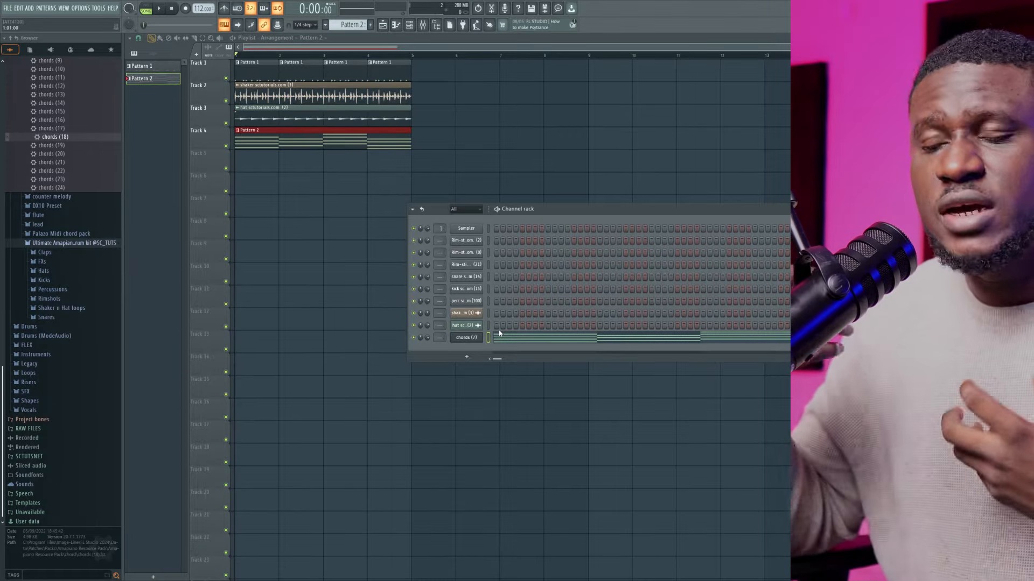
Collapse the chord folder, expand the Palazo Midi chord pack in the browser, and open the piano roll for chords (7)
scroll(18, 173, "up", 6)
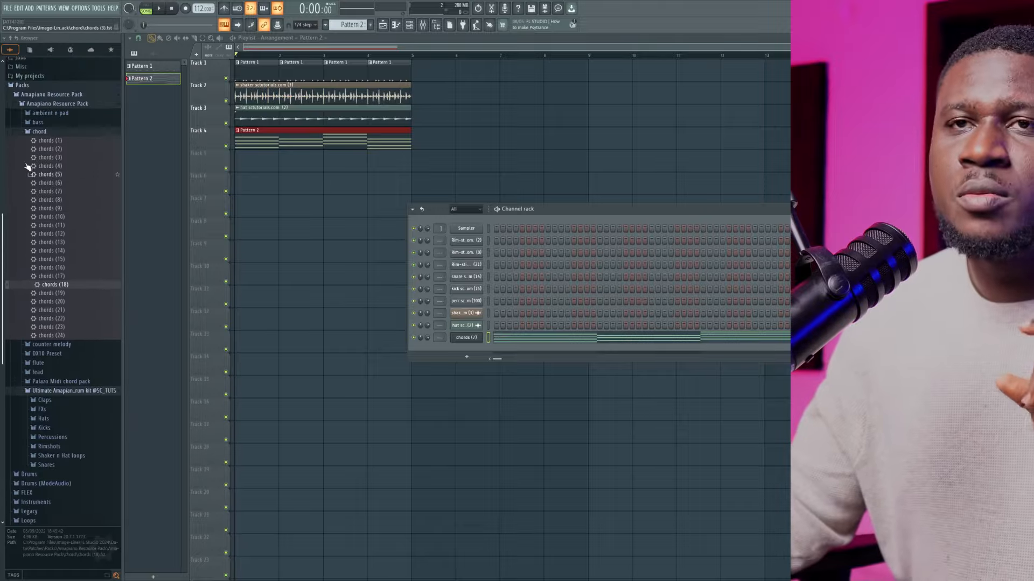
left_click(47, 136)
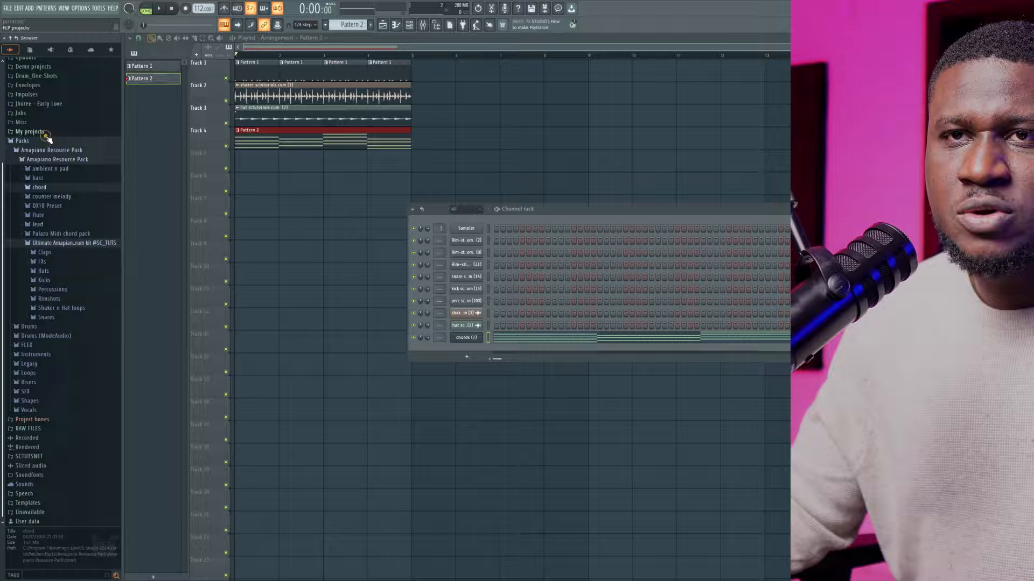
left_click(50, 235)
left_click(60, 287)
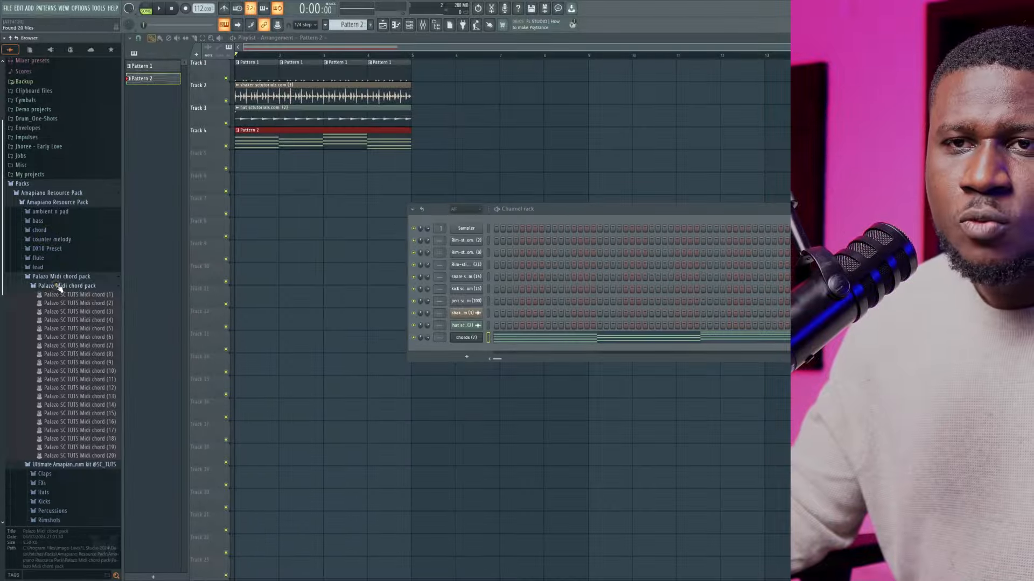
right_click(477, 340)
left_click(521, 335)
right_click(461, 338)
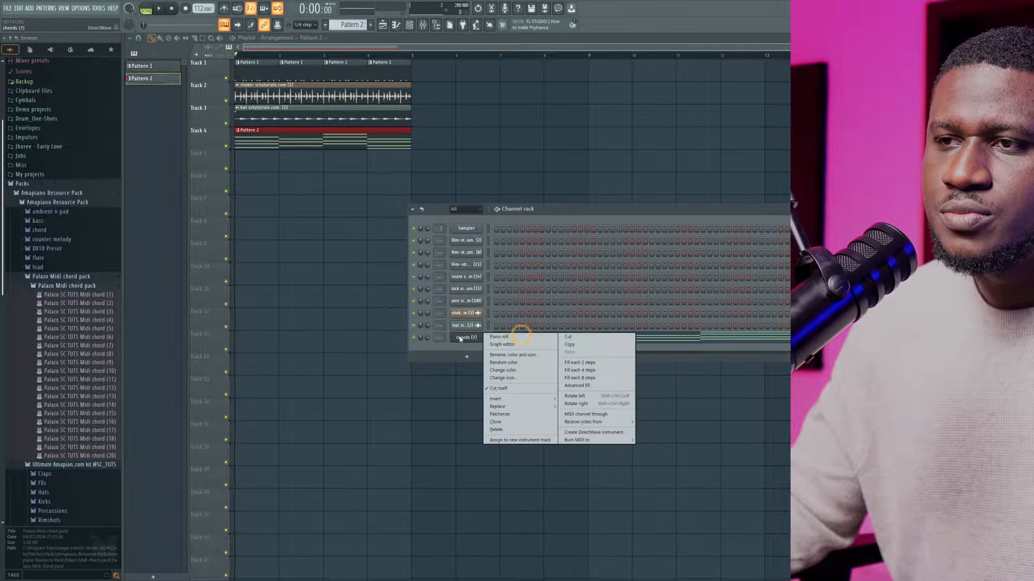
left_click(491, 337)
scroll(40, 291, "down", 2)
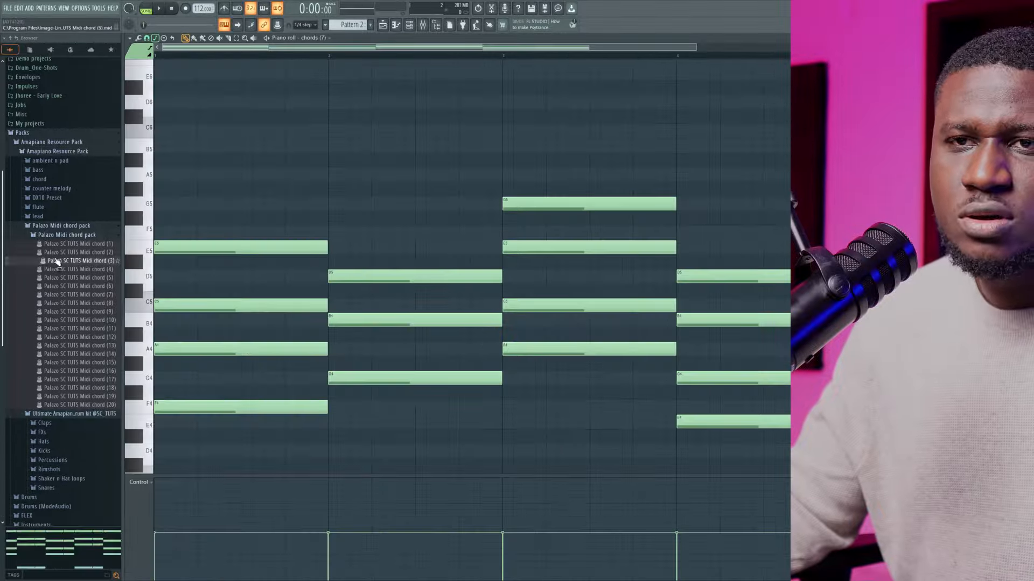
Import Palazo SC TUTS Midi chord (3) into the chords (7) piano roll and play it back
left_click_drag(222, 240, 247, 237)
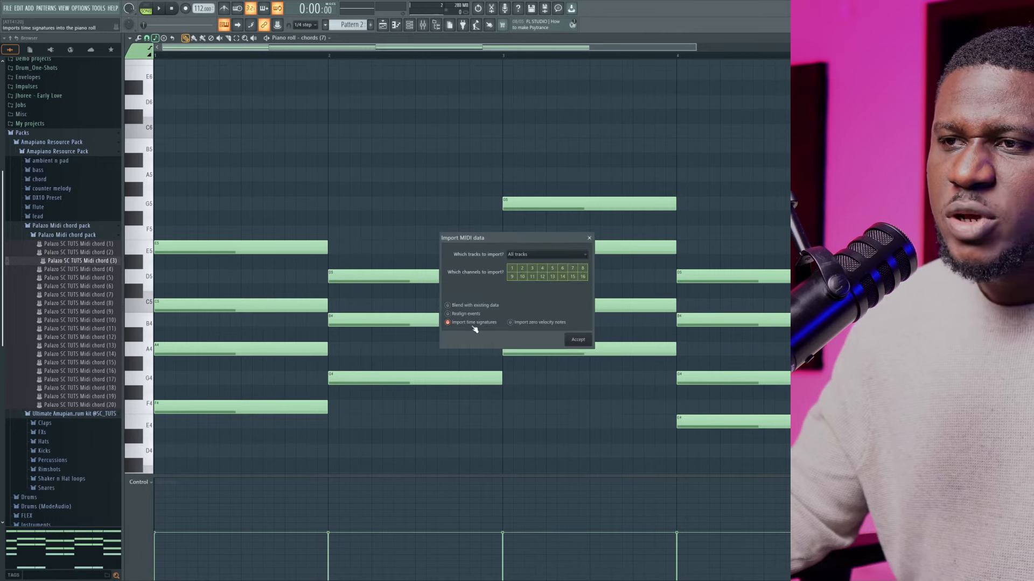
left_click(577, 340)
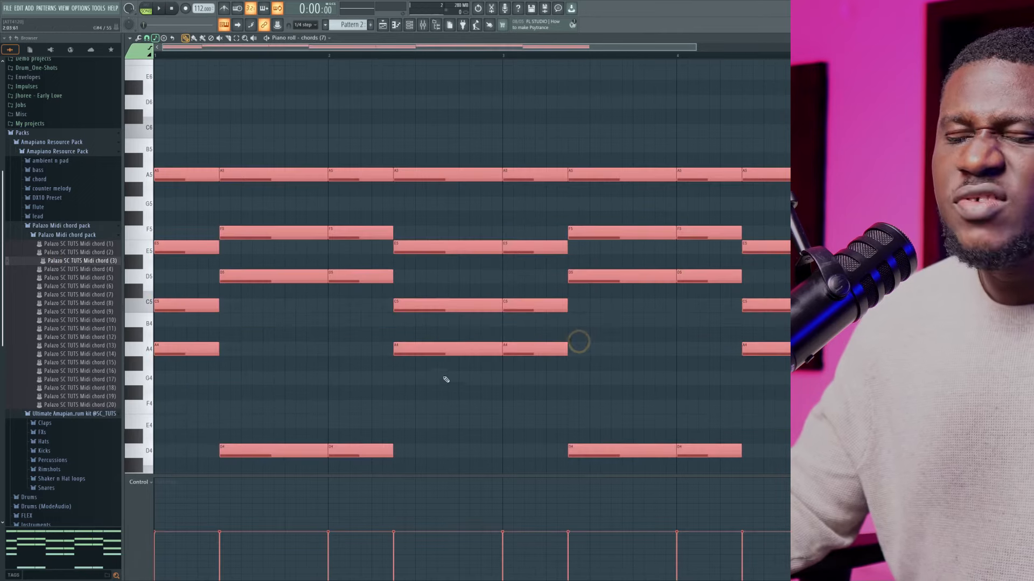
key("space")
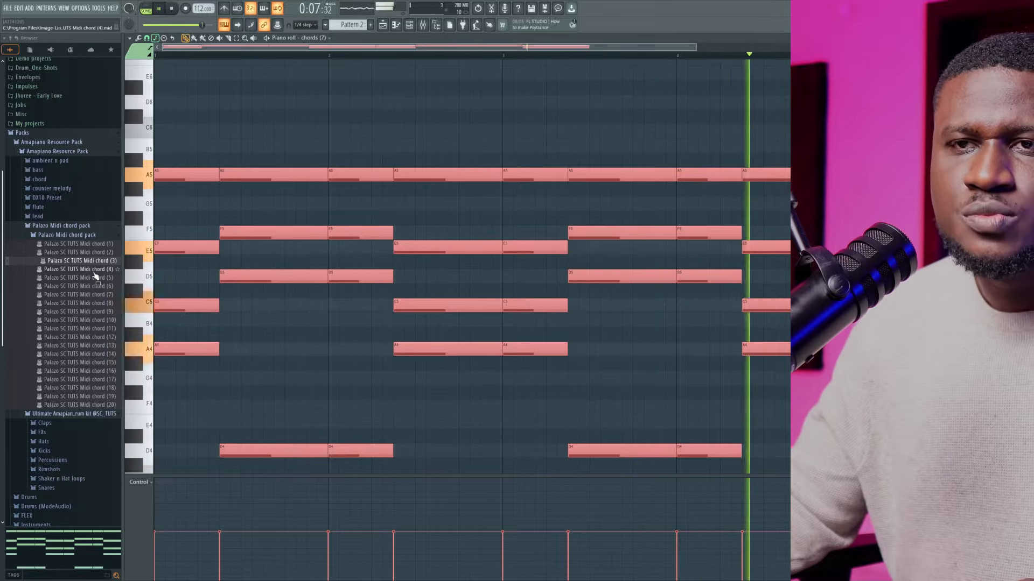
key("space")
Import Palazo SC TUTS Midi chord (4) over the current notes and play it back
left_click_drag(94, 272, 350, 304)
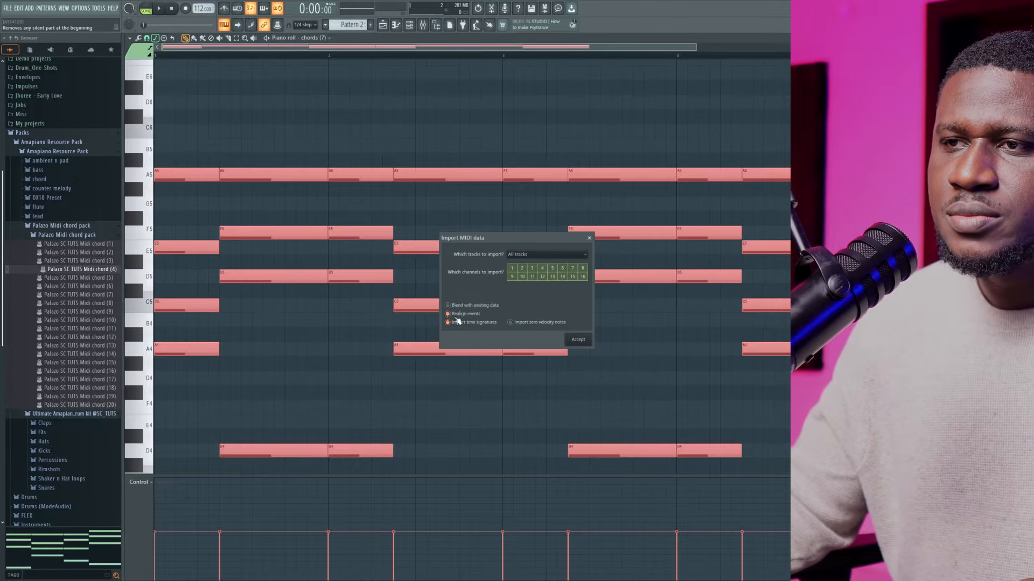
left_click(578, 338)
key("space")
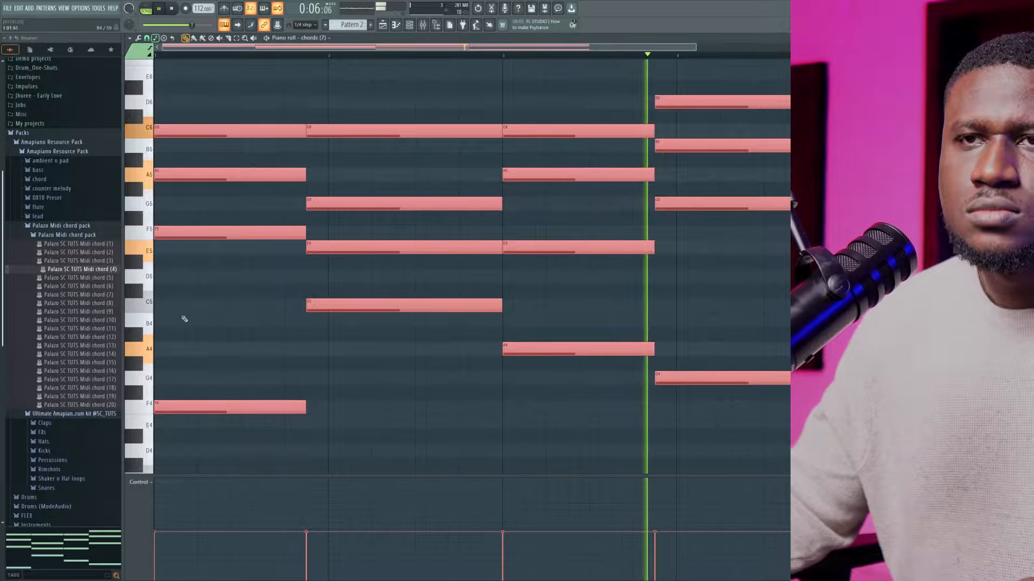
Replace the notes with Palazo SC TUTS Midi chord (5), clear the note selection, and play the new progression back
left_click_drag(69, 278, 122, 296)
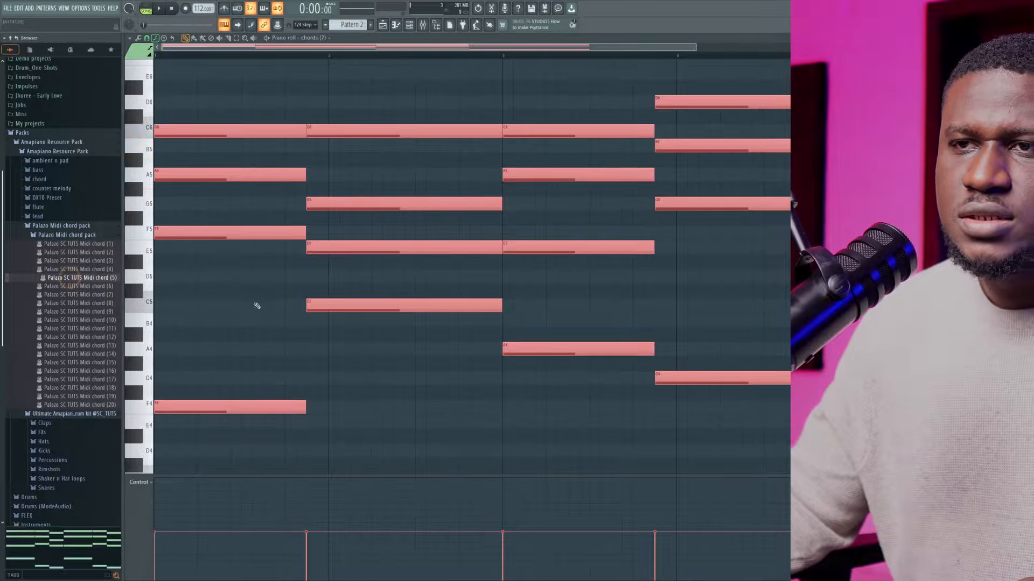
left_click_drag(257, 306, 257, 306)
left_click(577, 341)
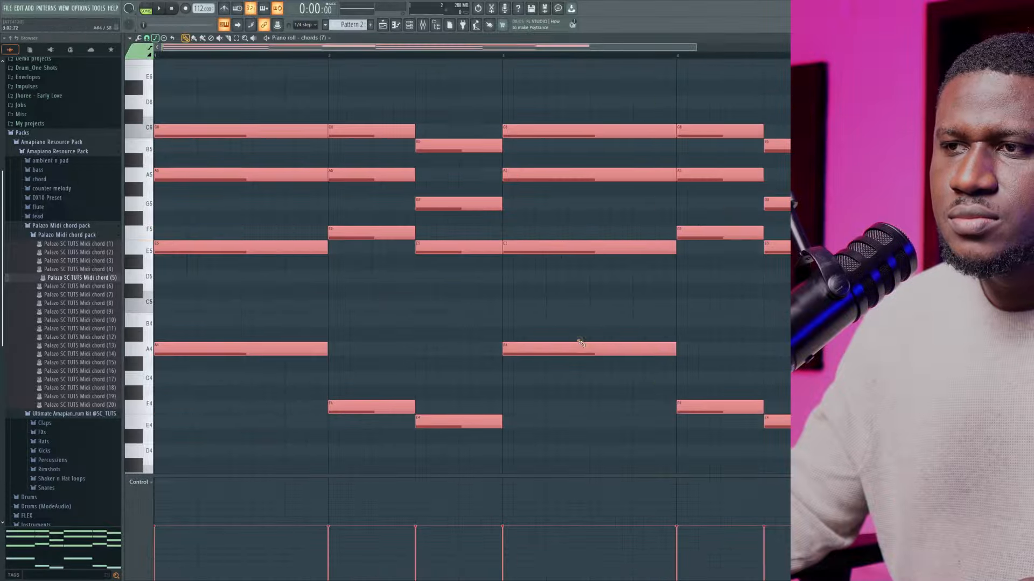
key("space")
left_click(421, 332, "ctrl")
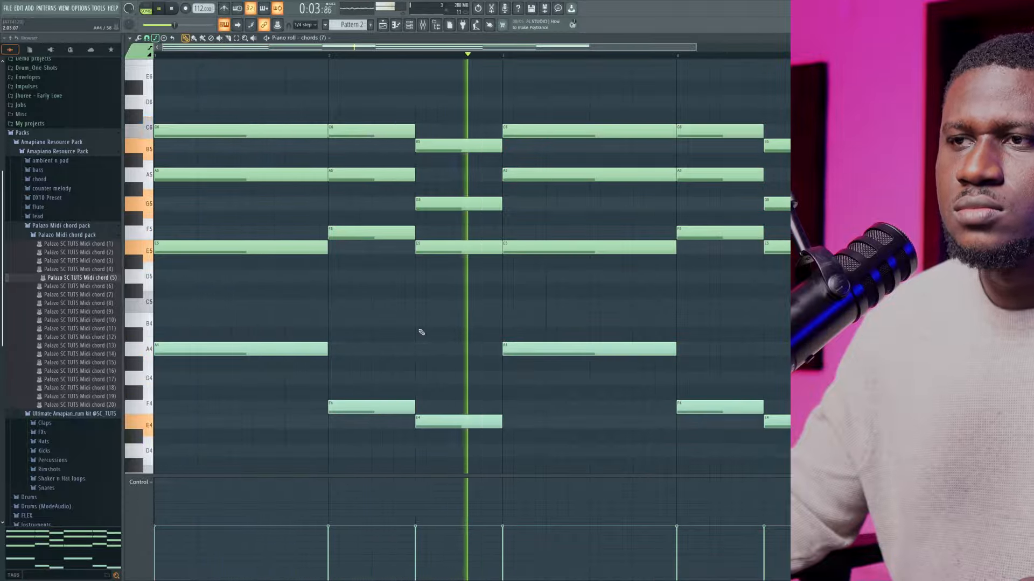
key("space")
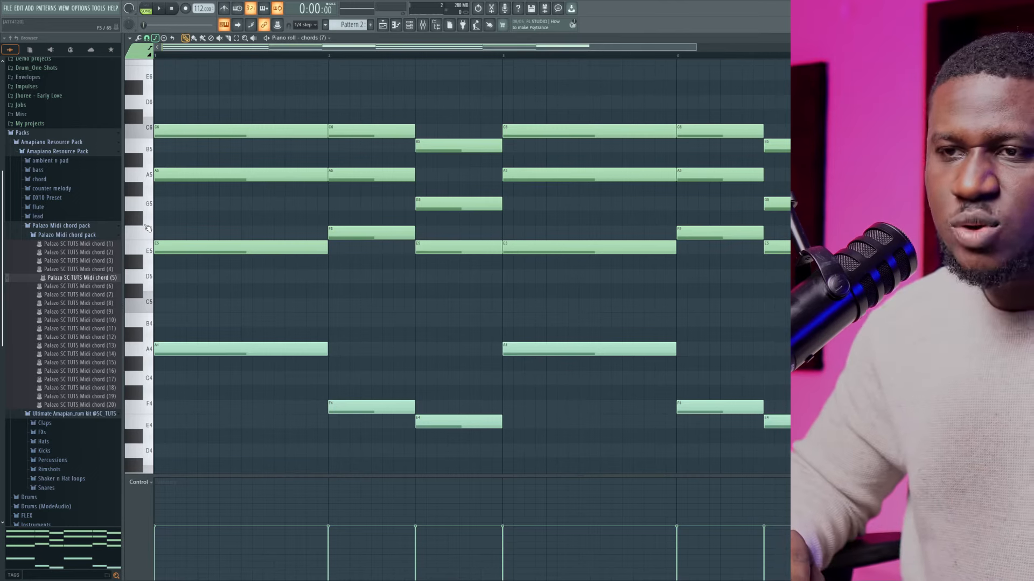
Transpose the whole imported progression down one octave and play it back
key("ctrl+Down")
key("space")
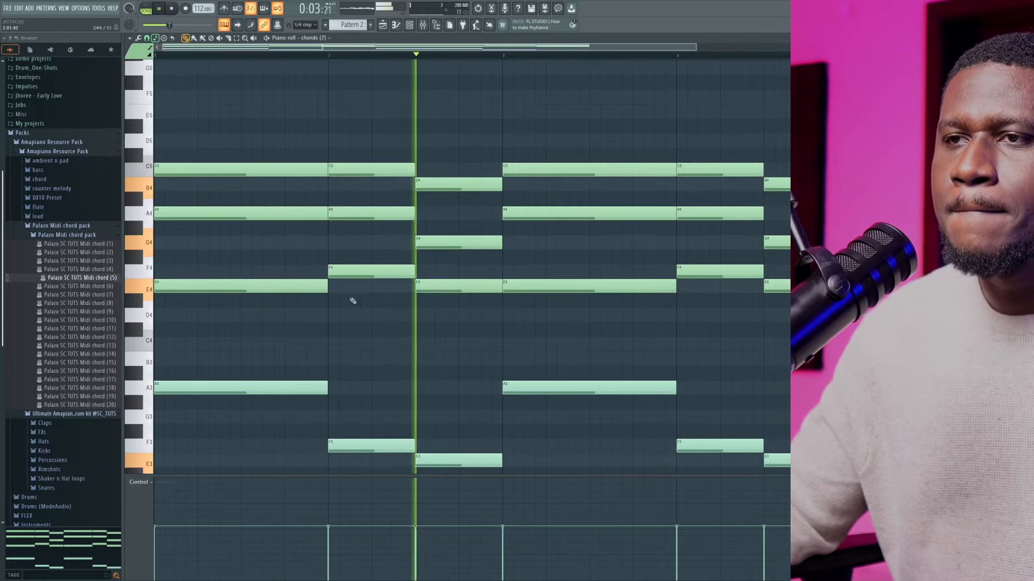
scroll(399, 317, "down", 2)
scroll(414, 315, "down", 2, "ctrl")
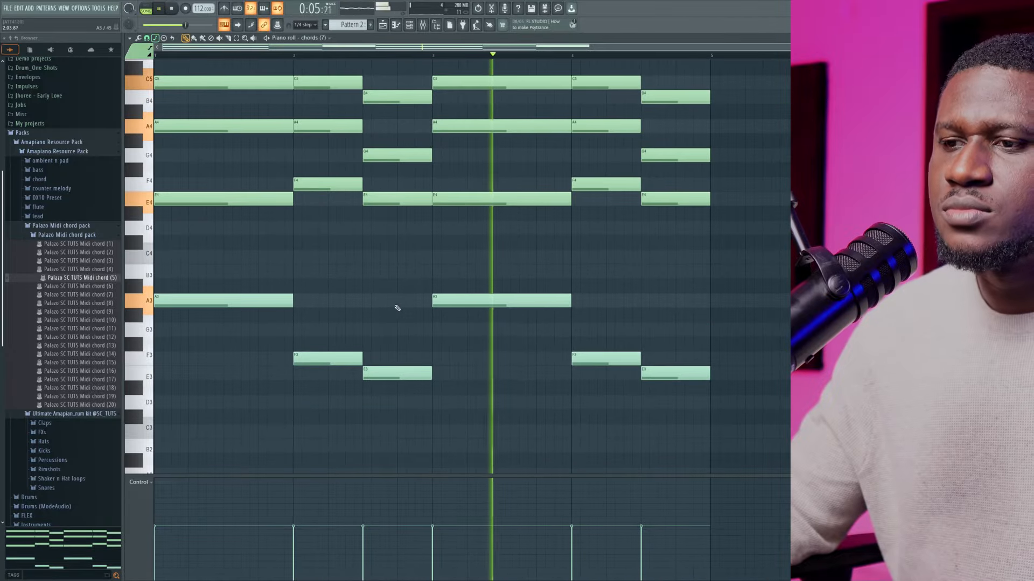
scroll(395, 299, "up", 2)
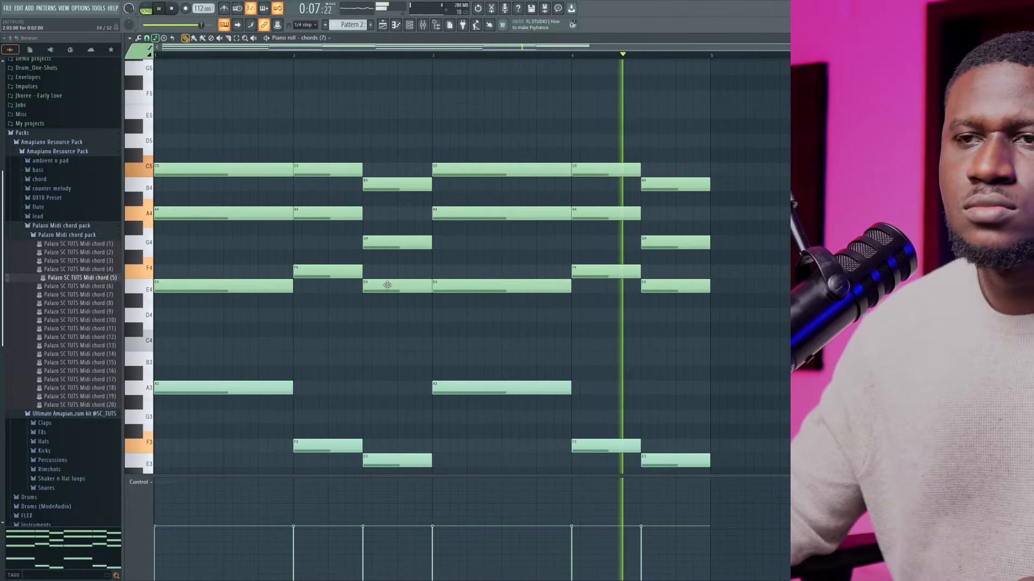
key("space")
Box-select the low A3, F3 and E3 root notes in bars 3 and 4 one after another
scroll(357, 293, "down", 3)
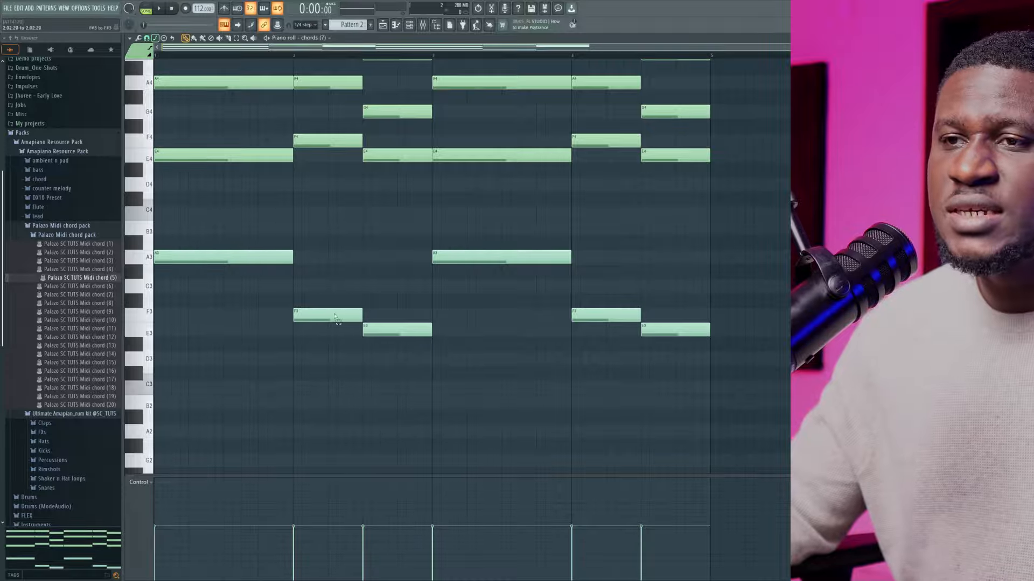
left_click_drag(473, 240, 491, 288)
left_click_drag(595, 297, 605, 334)
left_click_drag(675, 326, 682, 377)
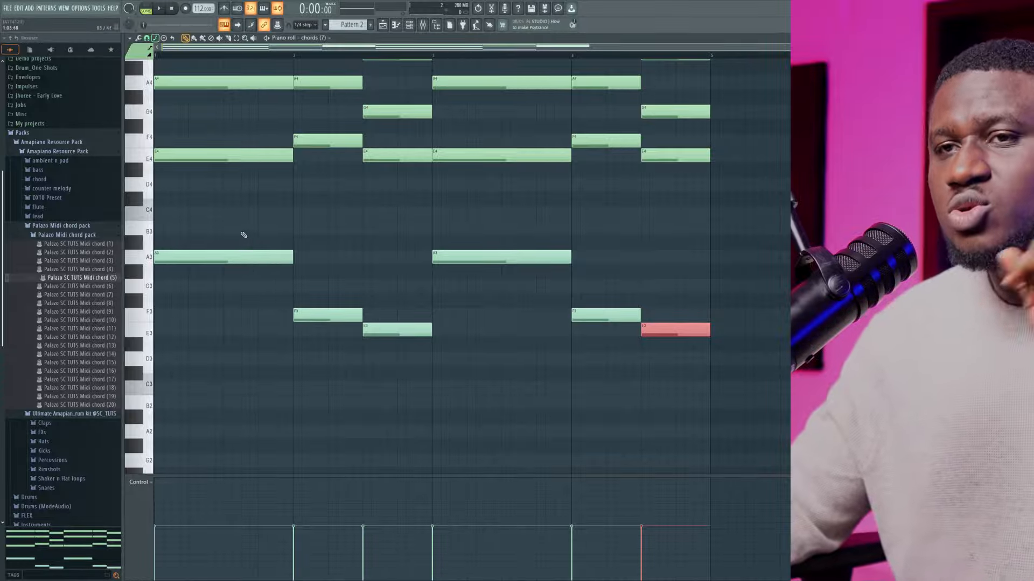
scroll(226, 237, "up", 3)
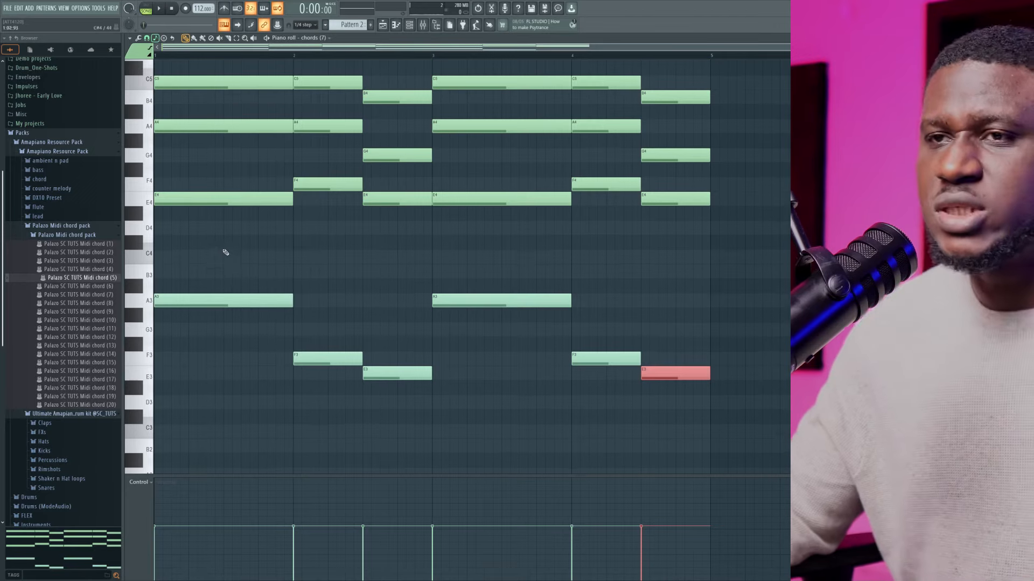
Box-select the low A3, F3 and E3 root notes one after another across the four bars, and clear the selection
left_click_drag(226, 257, 248, 317)
left_click_drag(323, 323, 410, 384)
left_click_drag(498, 264, 511, 312)
left_click_drag(618, 330, 631, 368)
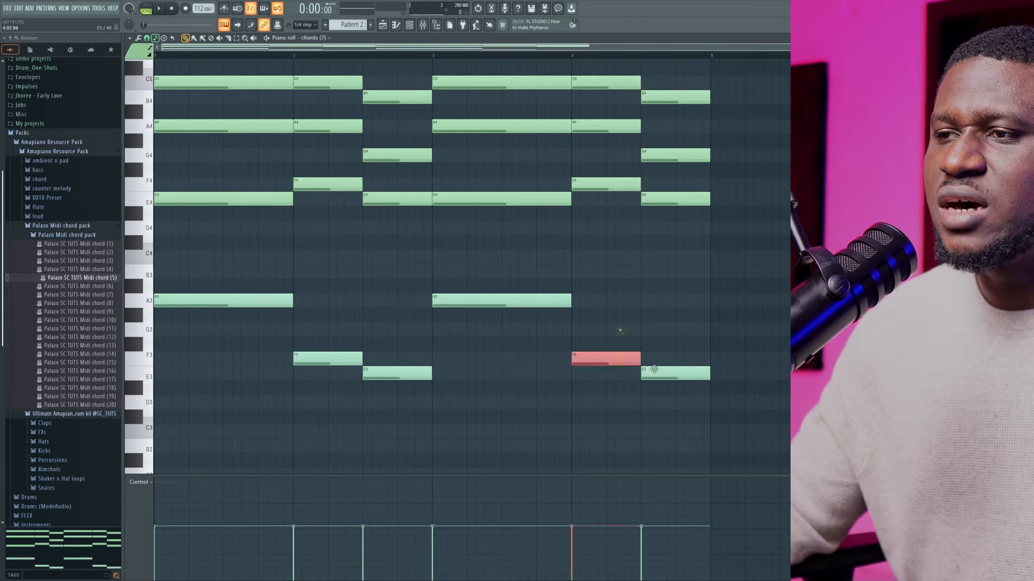
left_click(717, 363, "ctrl")
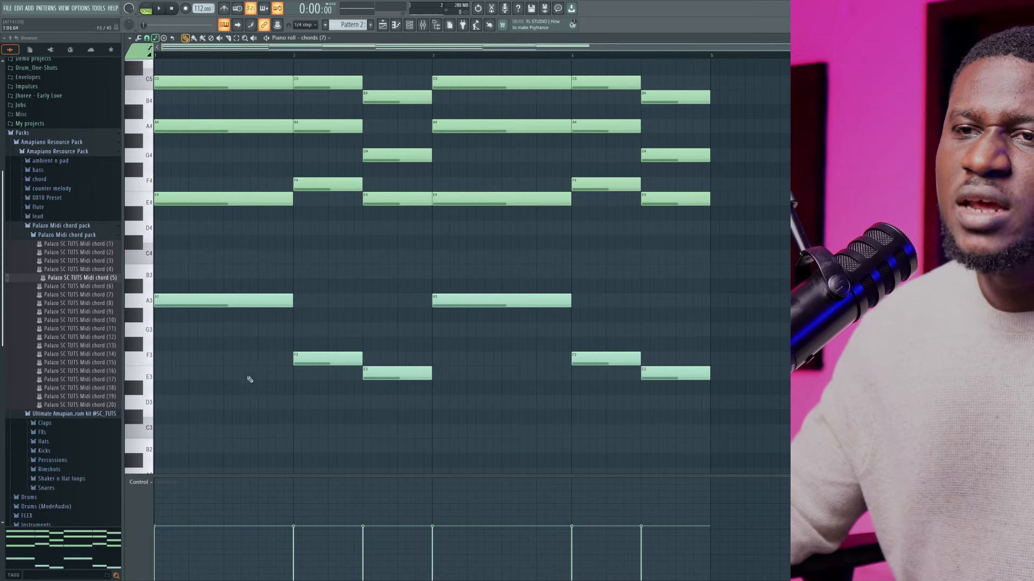
left_click_drag(221, 285, 229, 307)
left_click_drag(299, 347, 309, 369)
left_click_drag(412, 366, 420, 377)
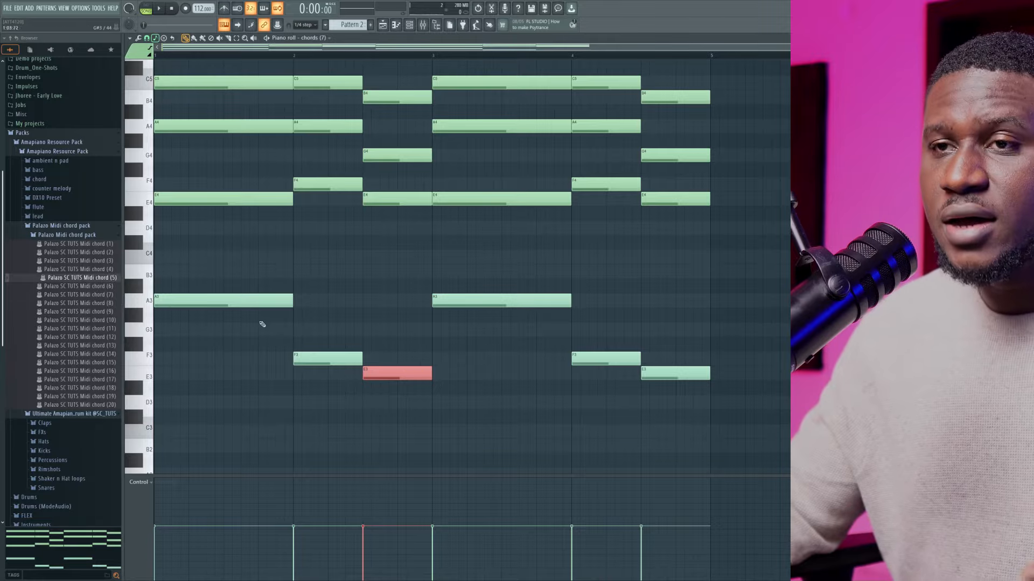
left_click_drag(261, 281, 267, 306)
left_click_drag(325, 323, 336, 393)
left_click_drag(374, 359, 384, 375)
left_click_drag(476, 285, 485, 305)
left_click_drag(579, 337, 594, 367)
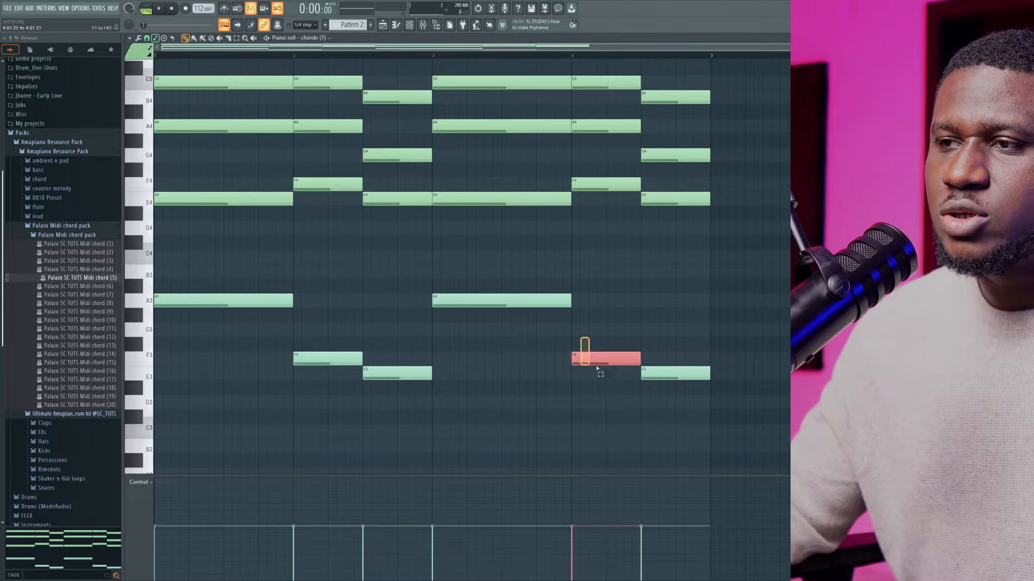
left_click(685, 349, "ctrl")
scroll(296, 255, "up", 2)
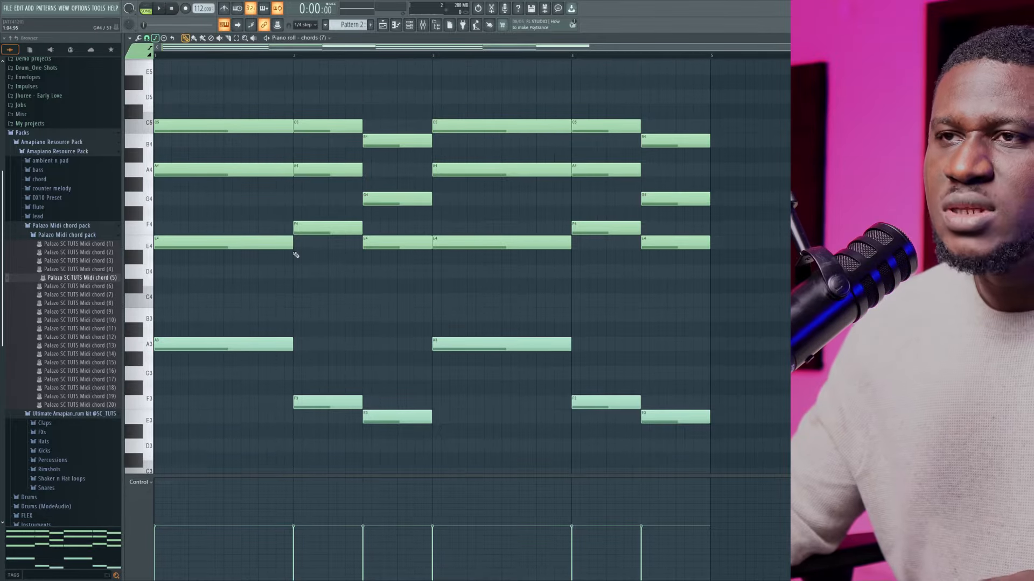
Play back the progression and set the chords (7) channel volume to 74%
key("space")
key("F6")
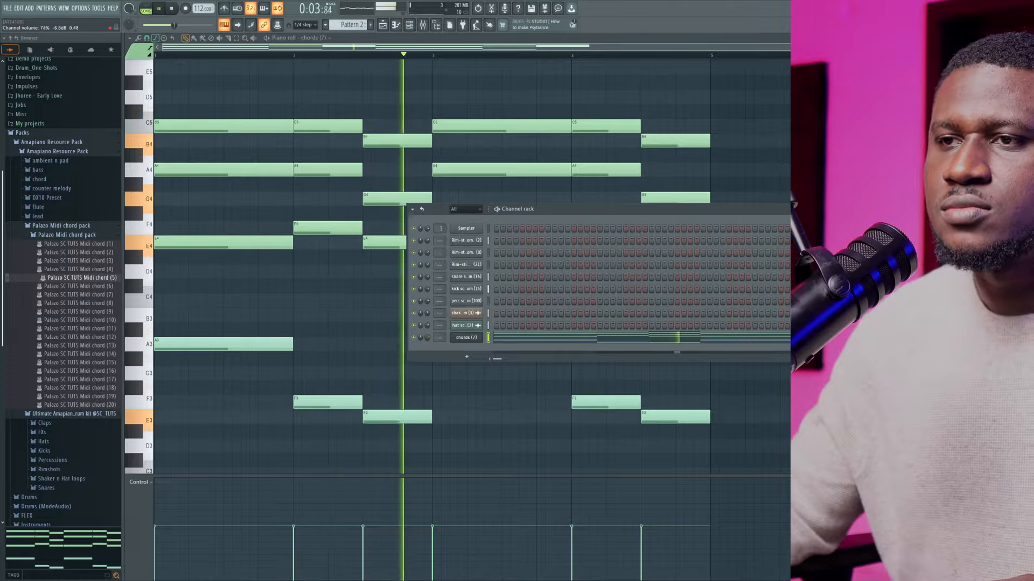
left_click_drag(429, 338, 429, 336)
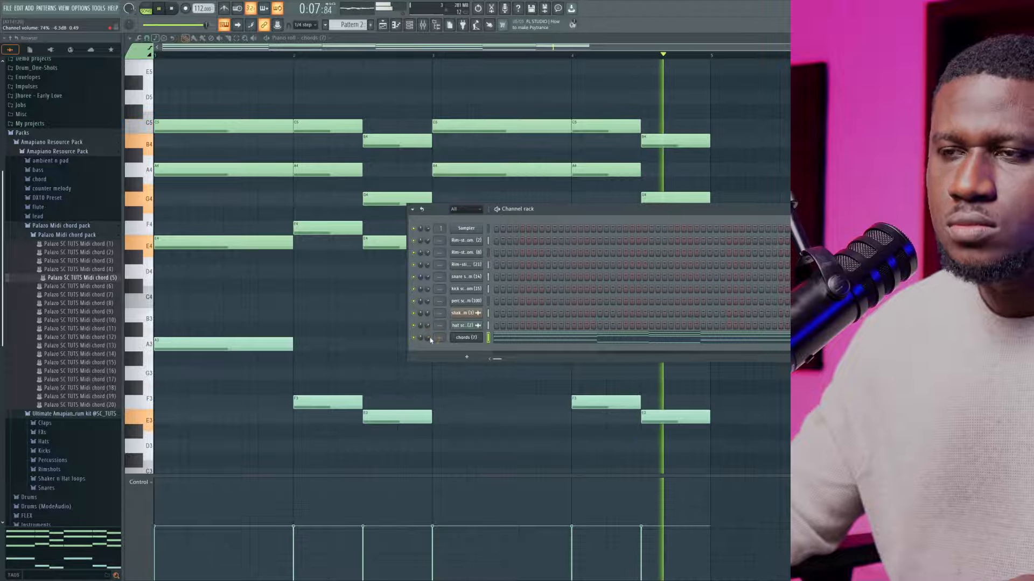
key("space")
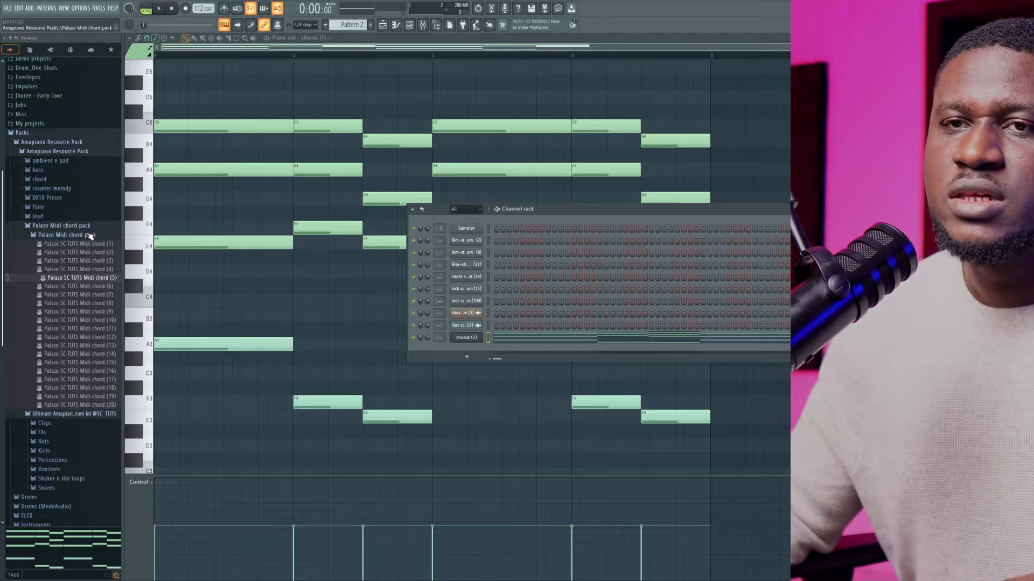
Load the lead (3) preset from the Amapiano Resource Pack's lead folder as a new channel
left_click(80, 227)
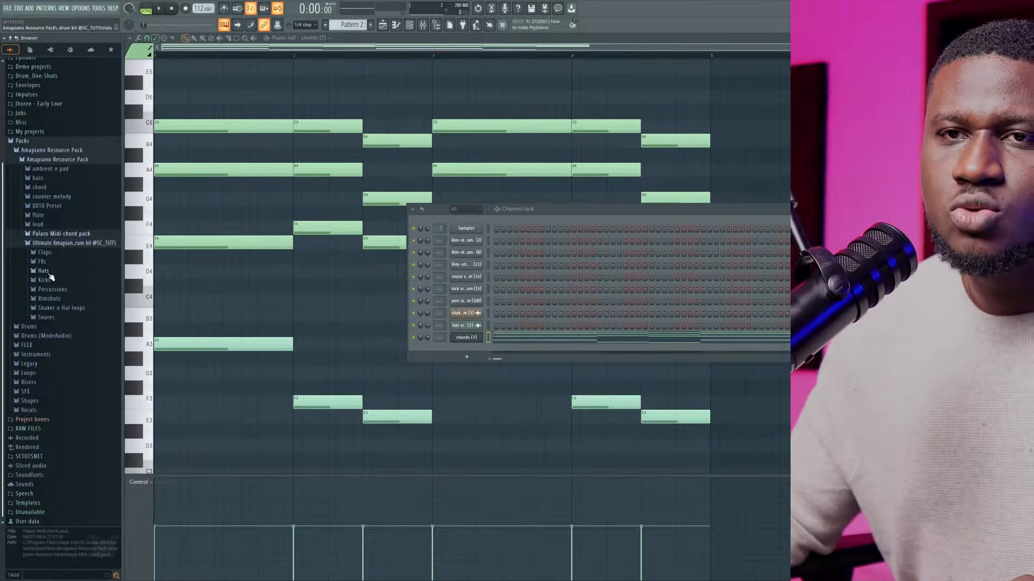
left_click(47, 227)
scroll(67, 226, "down", 3)
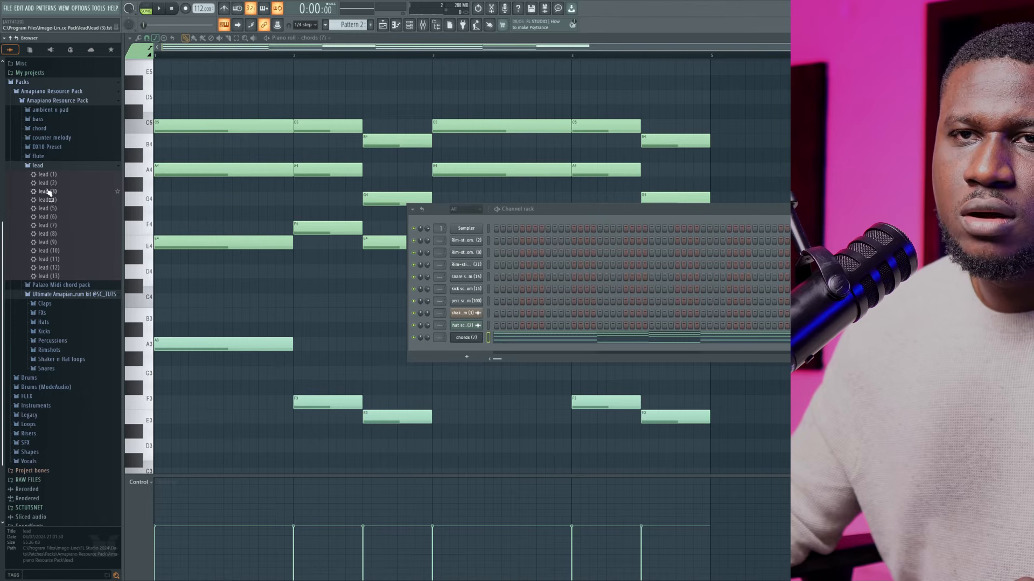
left_click_drag(49, 192, 308, 327)
left_click_drag(468, 358, 469, 358)
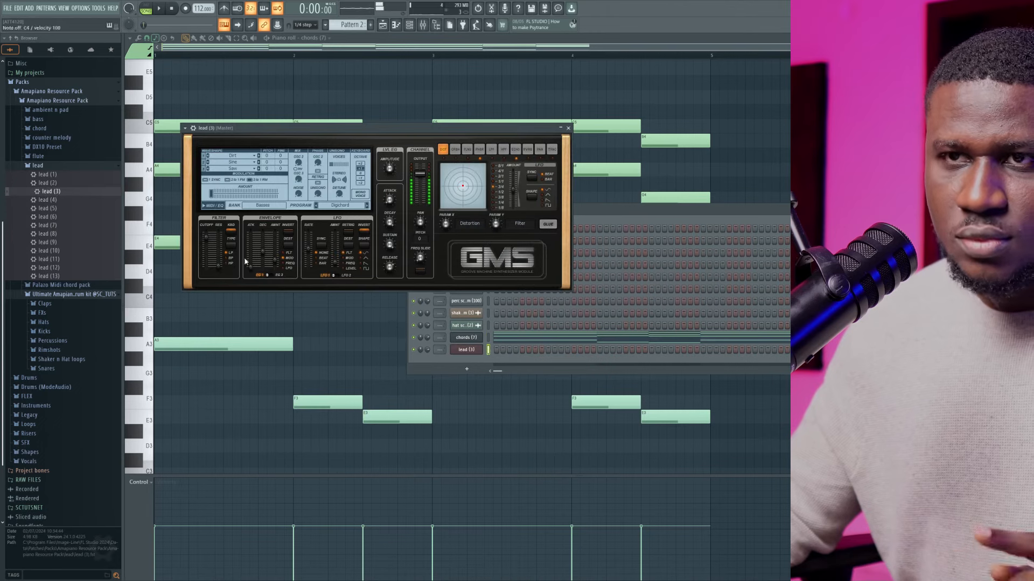
Replace the new lead channel's preset with lead (5) and open its piano roll over the ghosted chord notes
left_click_drag(70, 210, 459, 354)
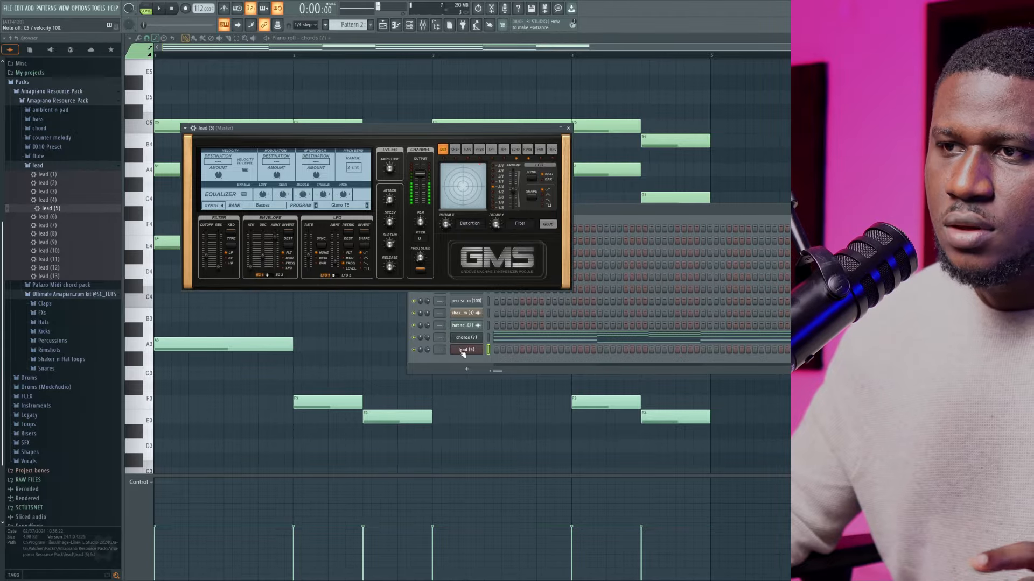
right_click(461, 352)
left_click(499, 350)
key("space")
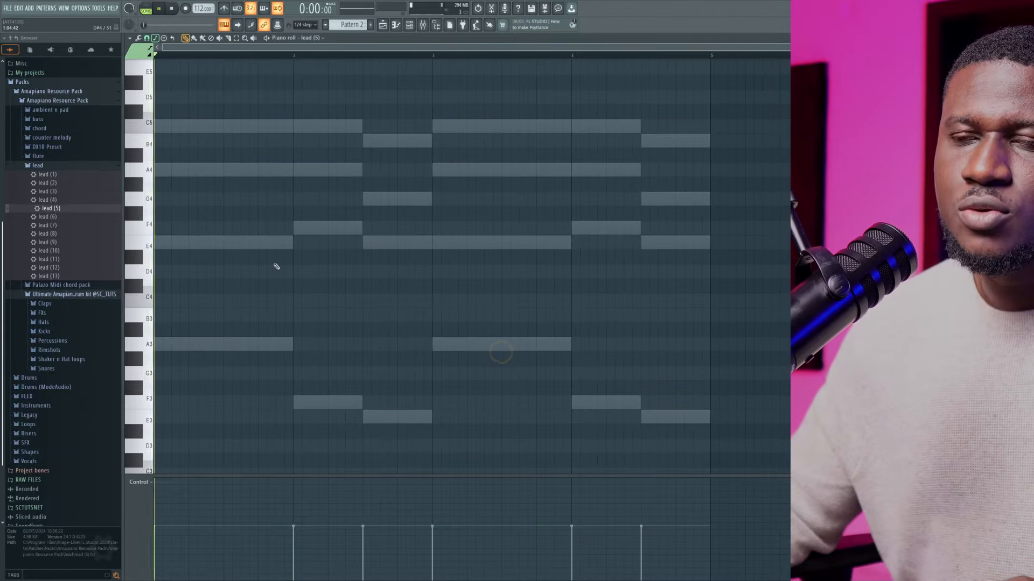
scroll(226, 269, "up", 3)
key("space")
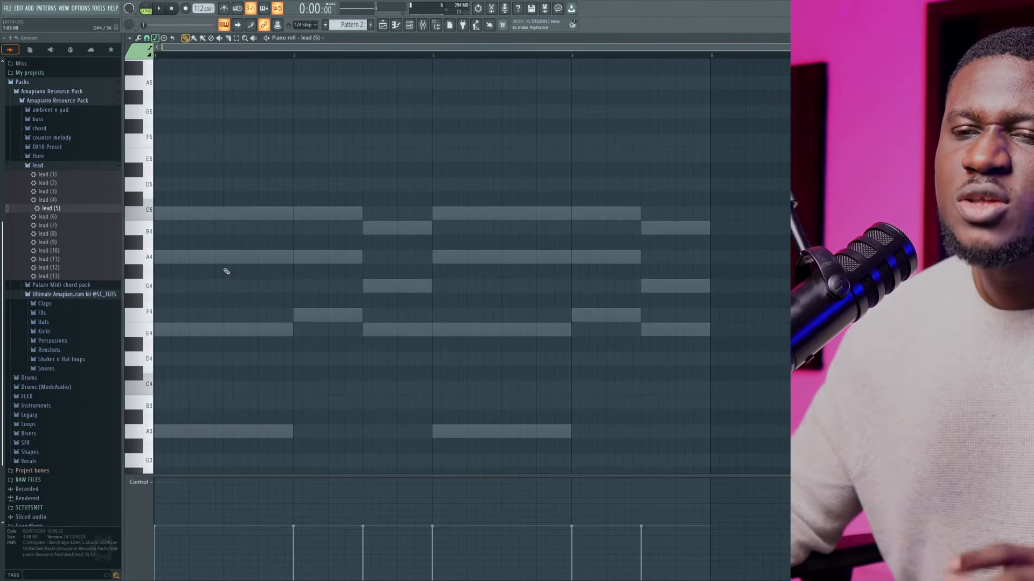
scroll(224, 272, "down", 3)
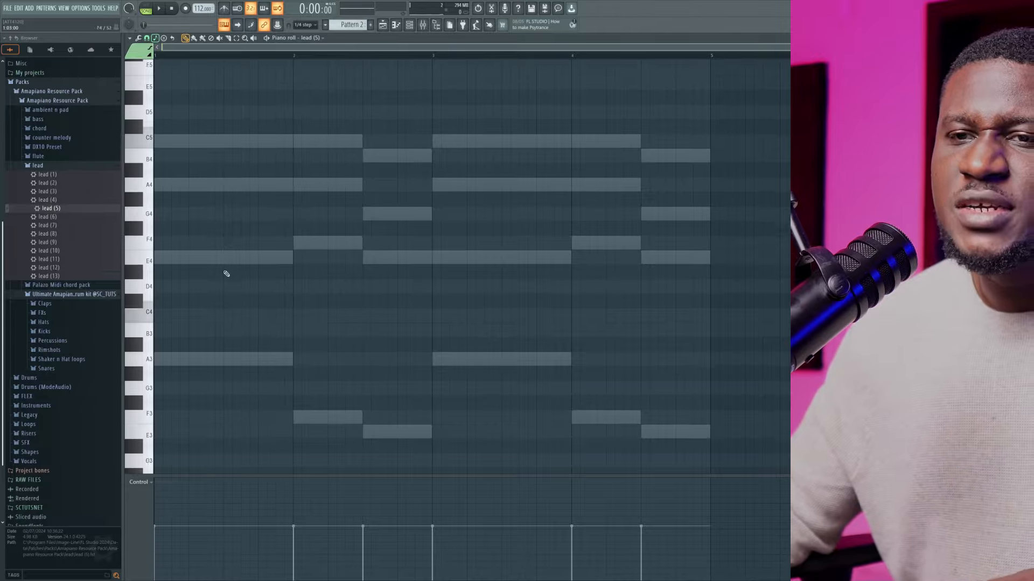
scroll(197, 310, "up", 3)
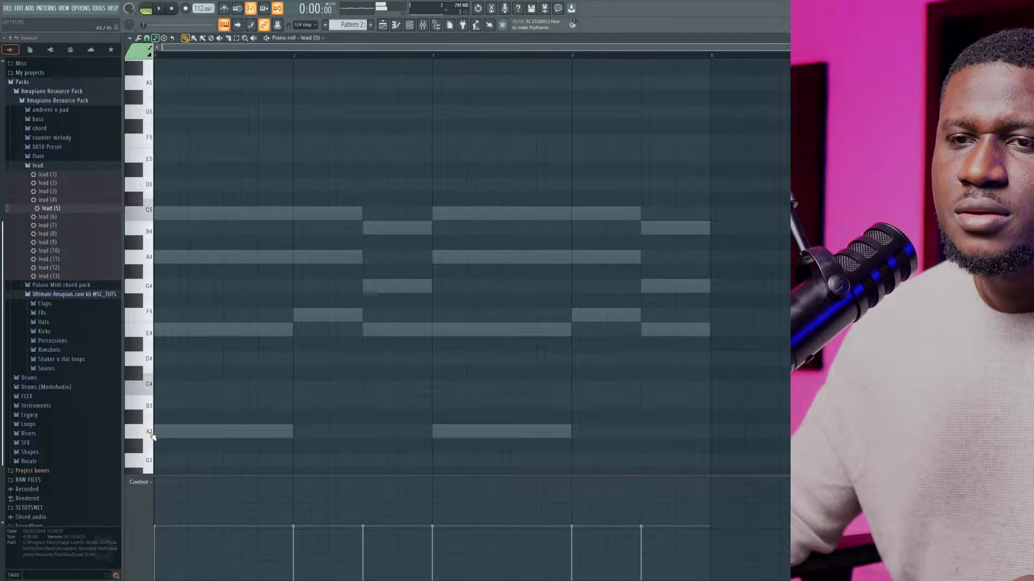
Draw an A3 lead note at 1:01:48 in bar 1 and shorten it to 0:00:24
scroll(153, 431, "down", 3)
left_click_drag(157, 345, 174, 345)
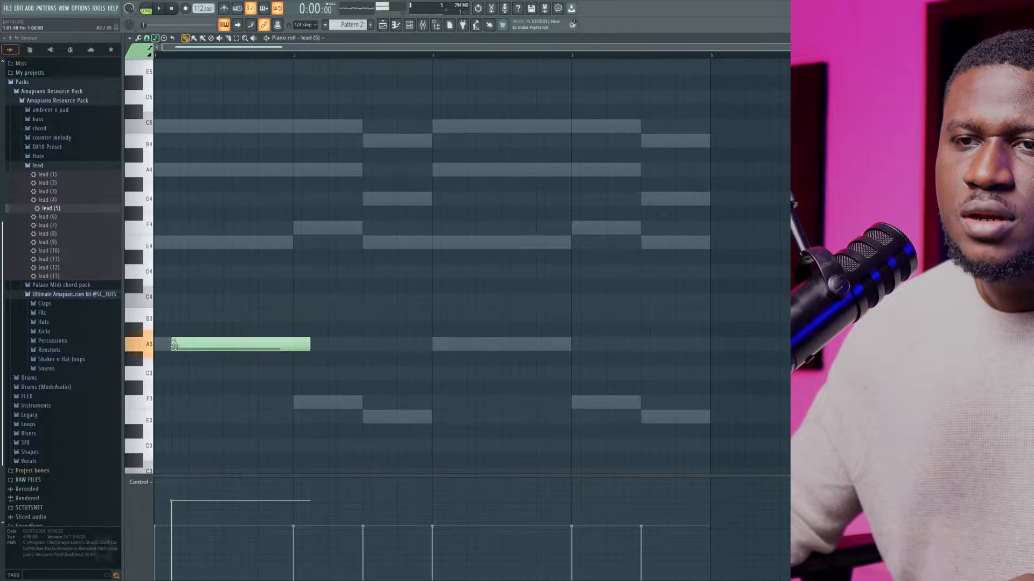
left_click_drag(306, 348, 166, 351)
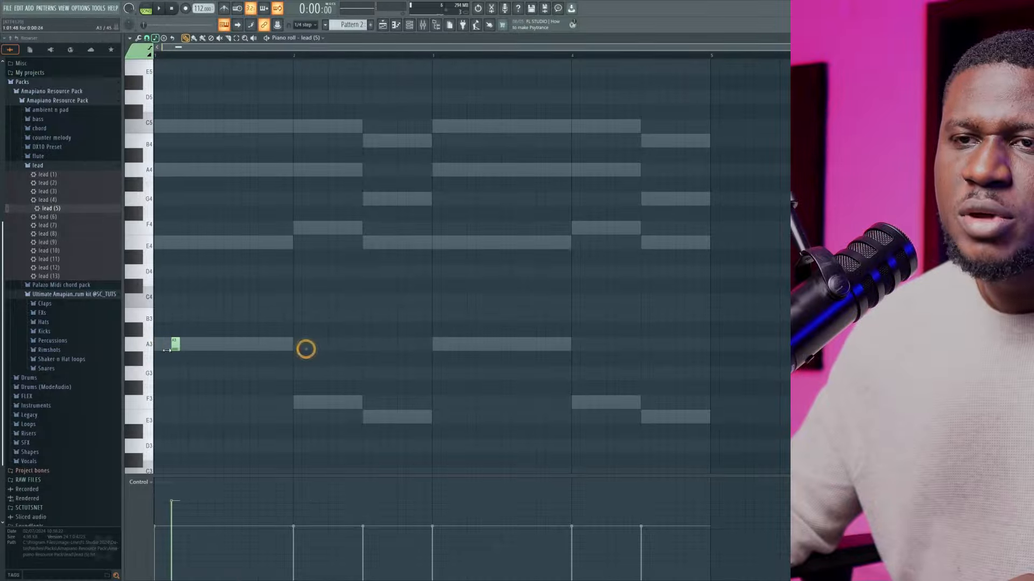
key("space")
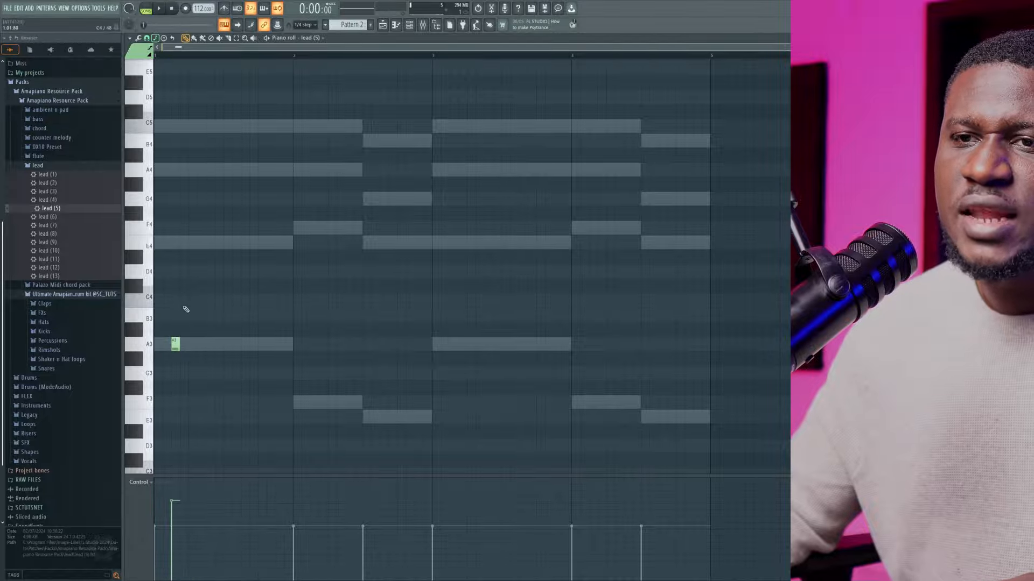
Transpose the A3 lead note up one octave to A4 and play it back
left_click_drag(168, 364, 169, 362)
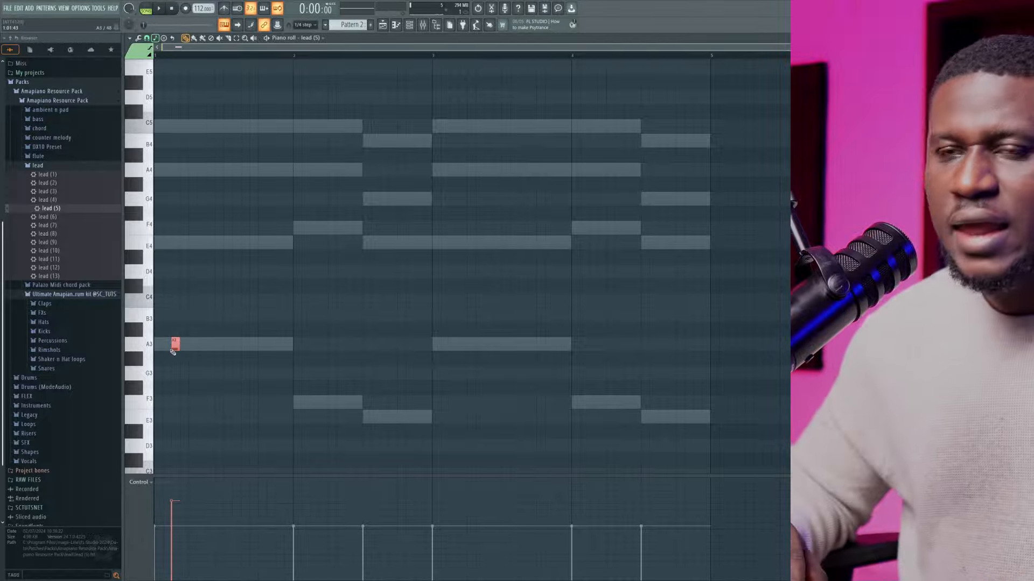
key("ctrl+Up")
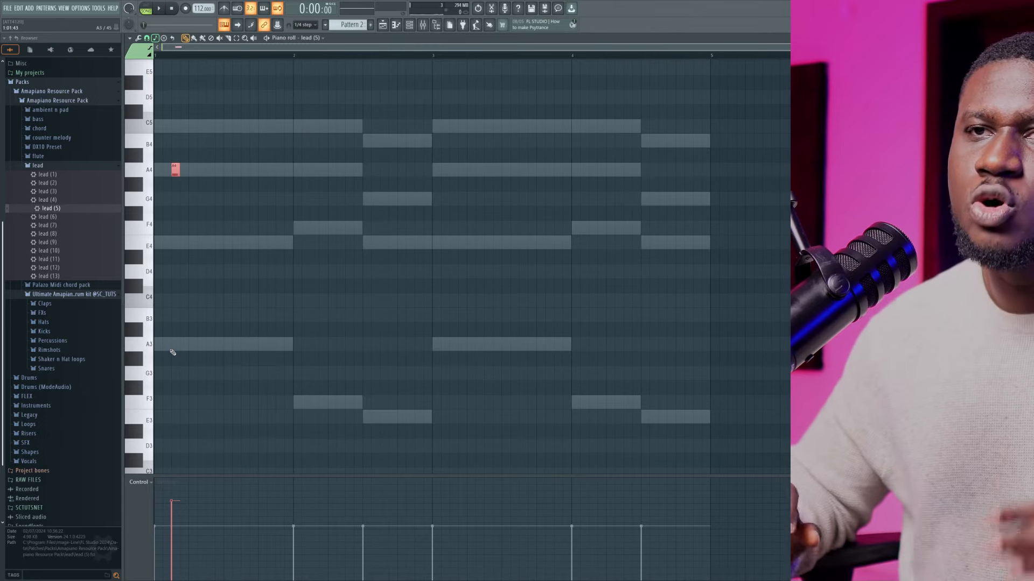
key("space")
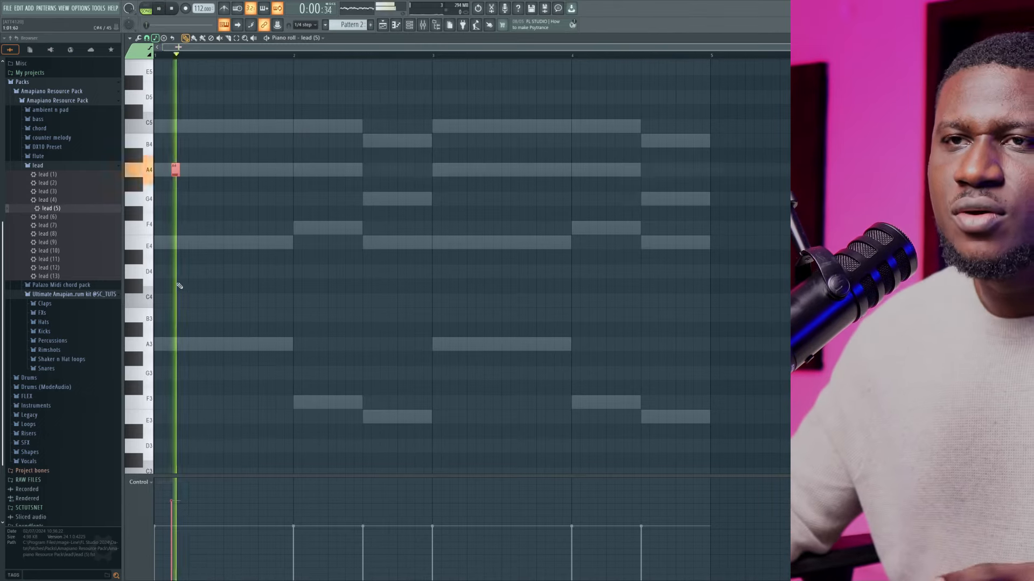
key("space")
key("space")
Add short E4 and G4 lead notes on the following two offbeats of bar 1 during playback
left_click(207, 244)
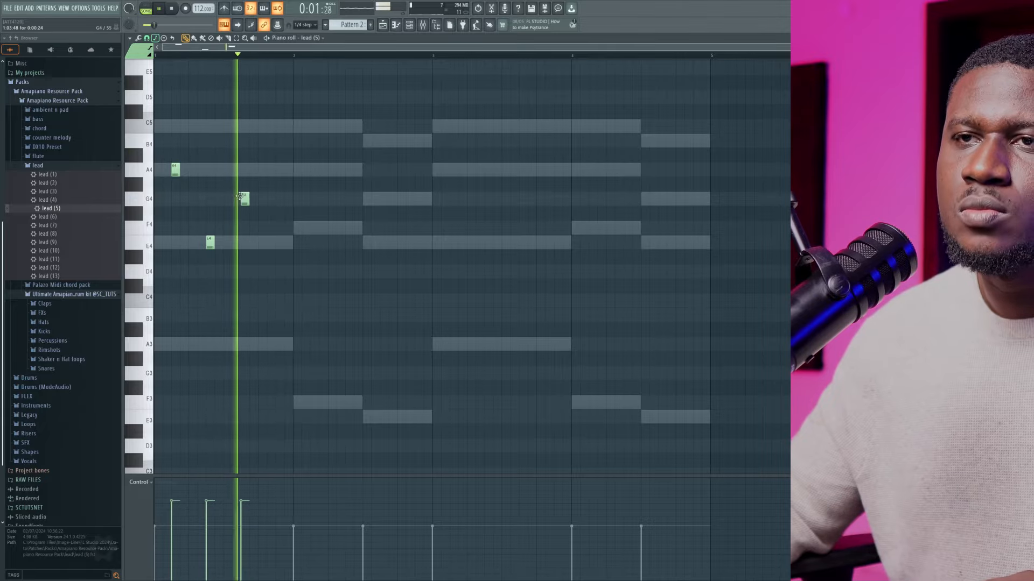
left_click(241, 198)
key("space")
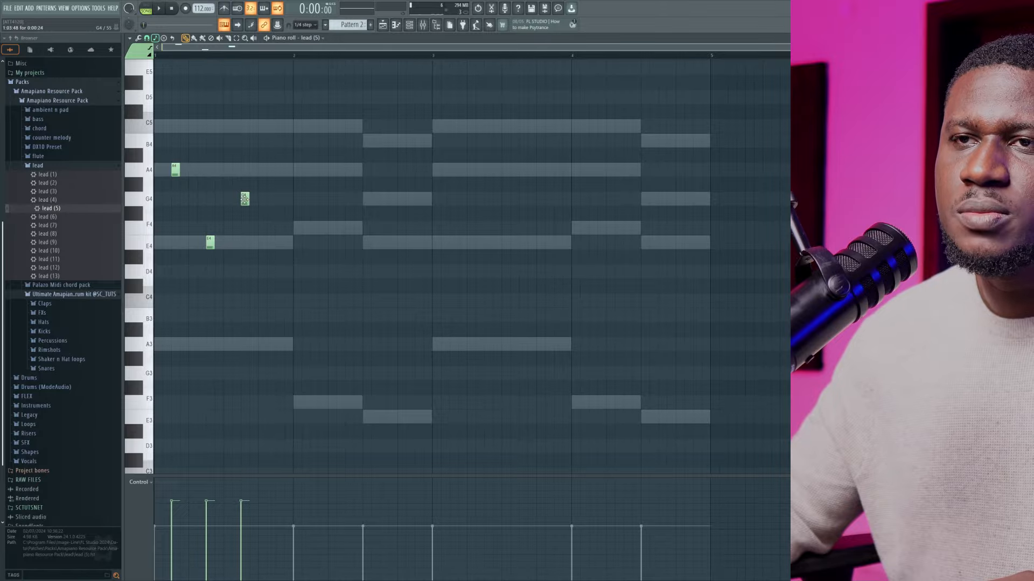
Try the third lead note of bar 1 at E4 and at C5, playing back each version
left_click_drag(245, 199, 246, 242)
key("space")
key("space")
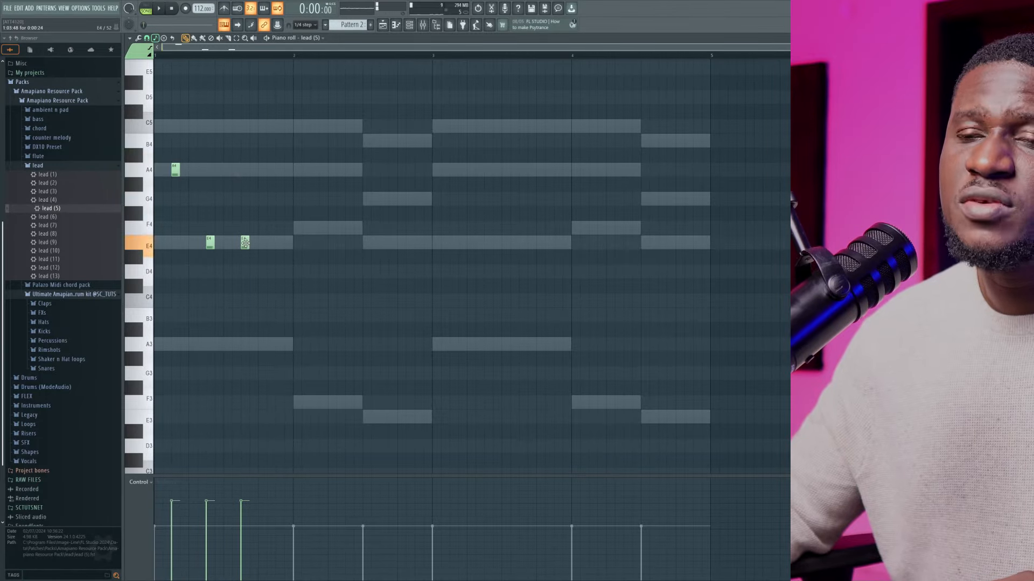
key("space")
key("space")
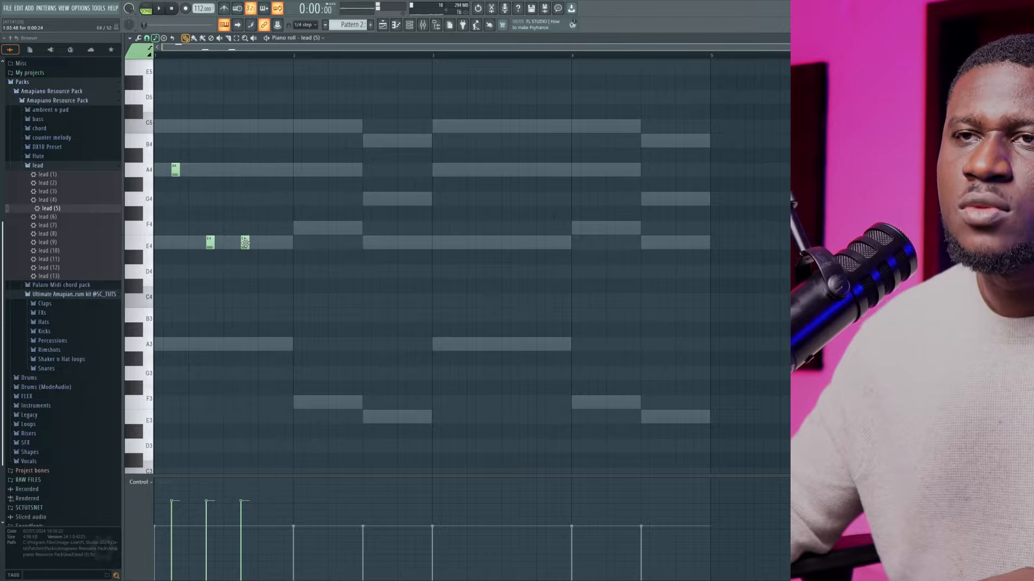
left_click_drag(245, 242, 244, 126)
key("space")
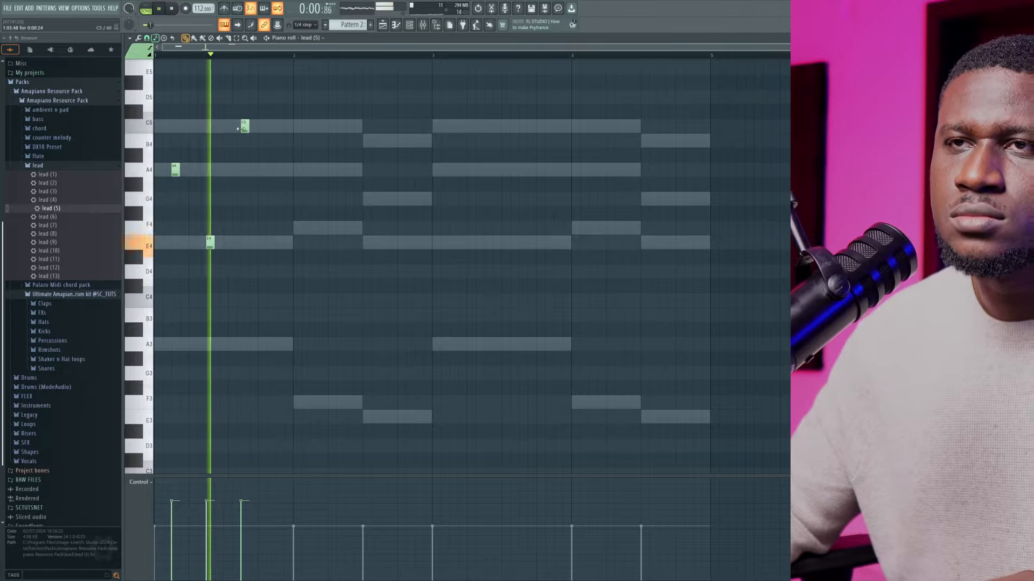
Move the third lead note of bar 1 to A4 and play the phrase against the chords
key("space")
left_click_drag(240, 129, 244, 171)
key("space")
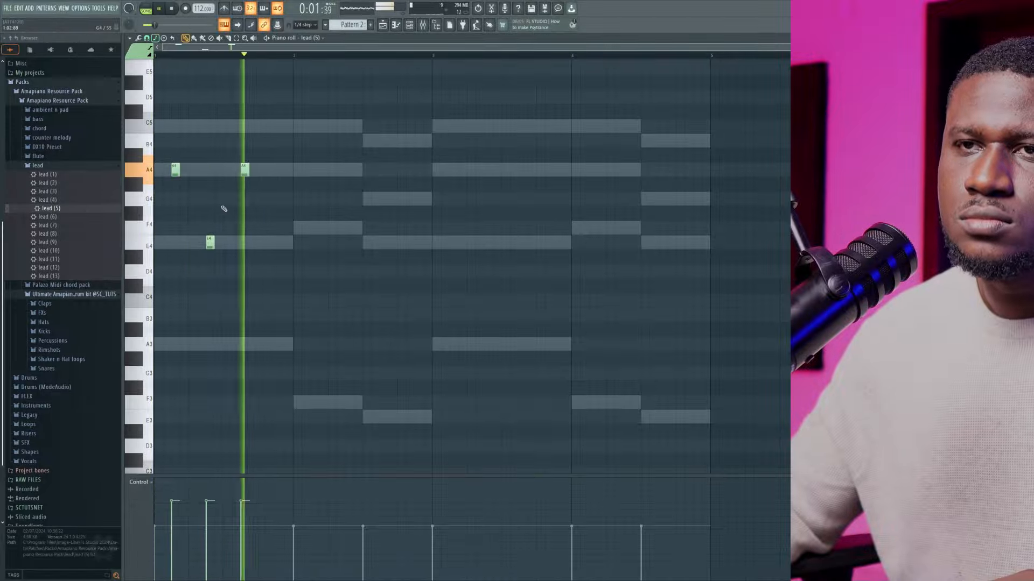
key("space")
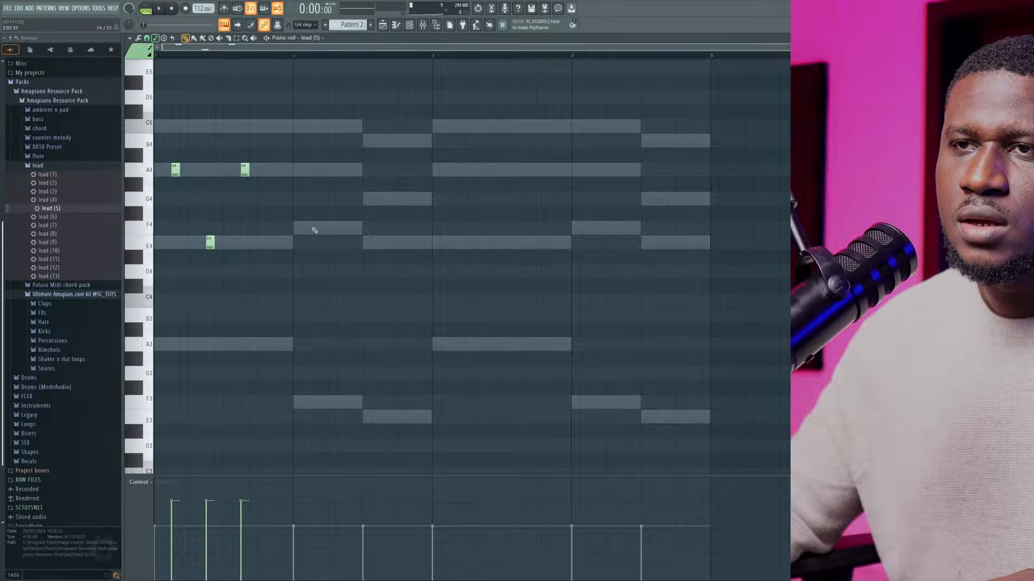
key("space")
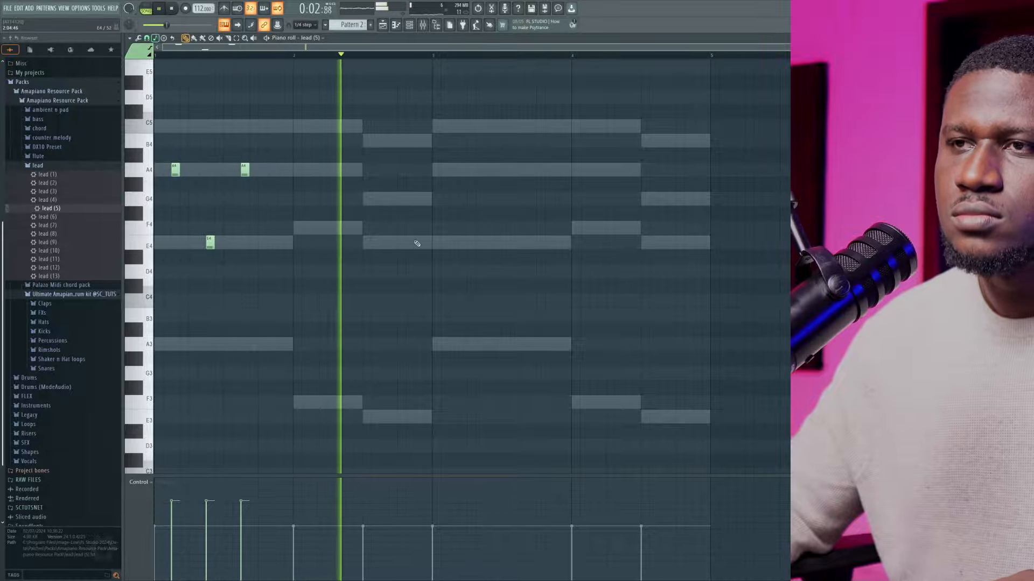
key("space")
Copy the three-note A4, E4, A4 lead phrase from bar 1 to the same position in bar 3
left_click_drag(258, 151, 157, 258)
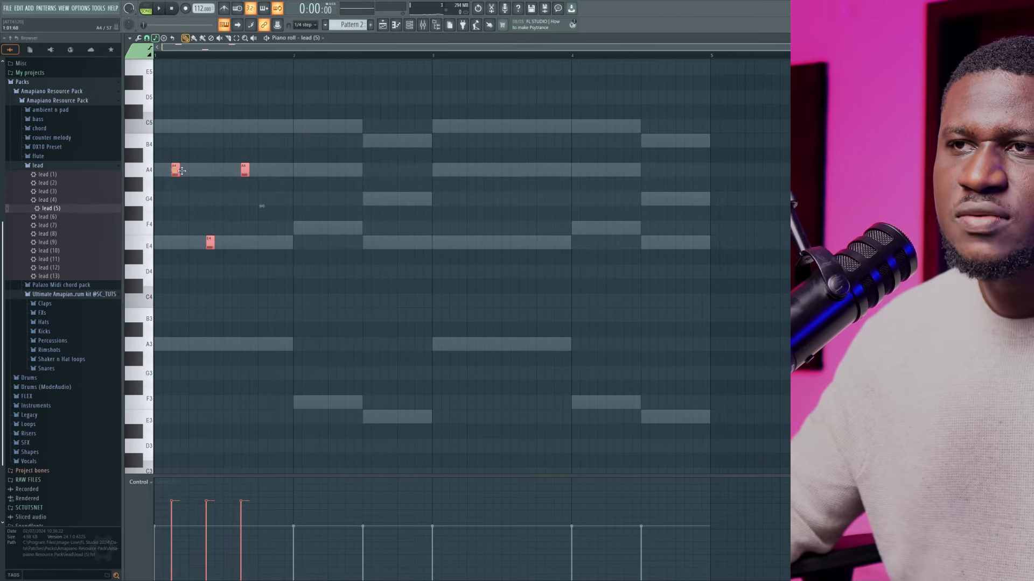
left_click_drag(182, 171, 455, 185)
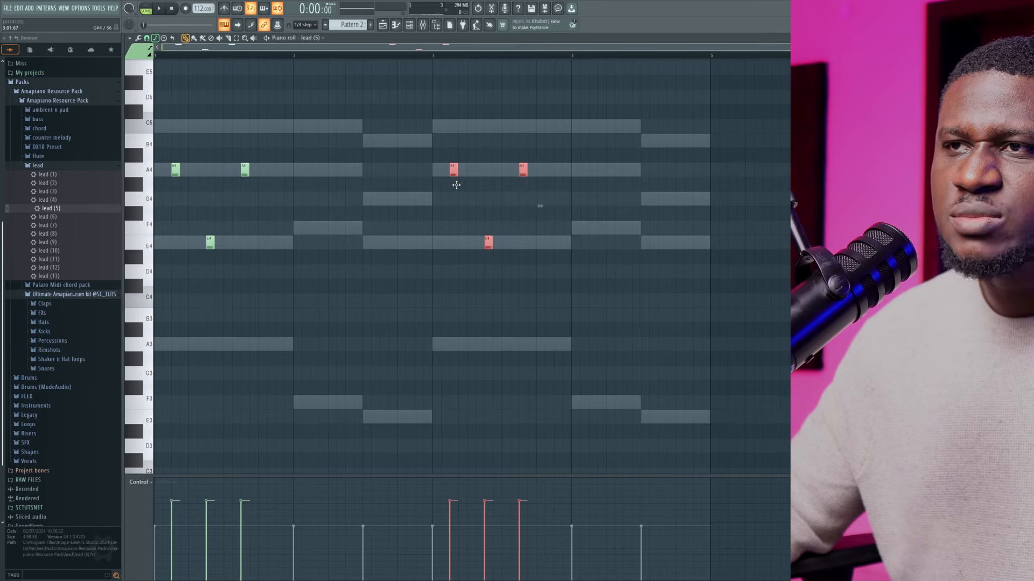
scroll(176, 194, "up", 2)
scroll(381, 182, "down", 1)
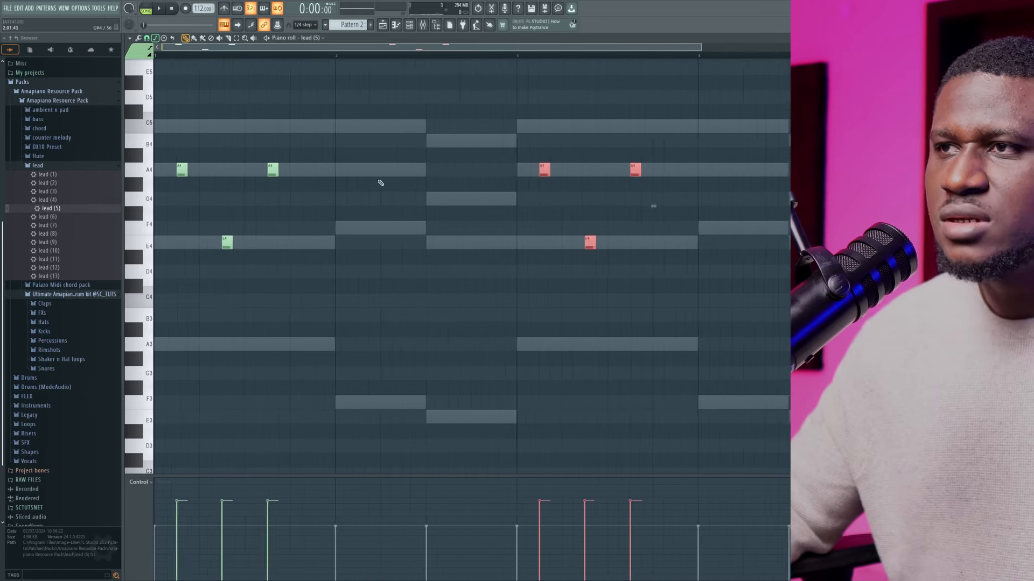
Clear the note selection, play the lead with the chords, and show the channel rack
key("space")
key("ctrl+d")
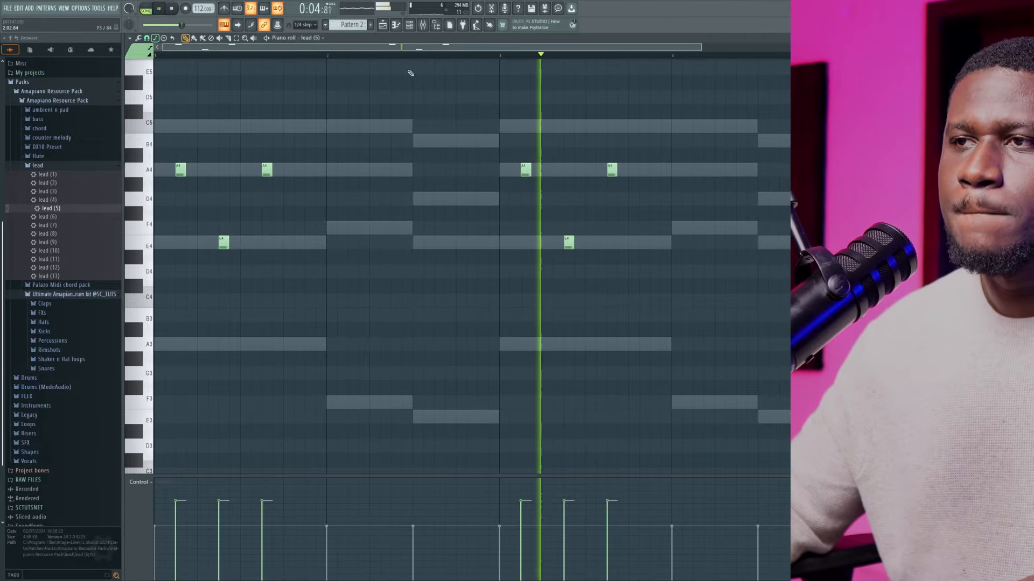
left_click(411, 27)
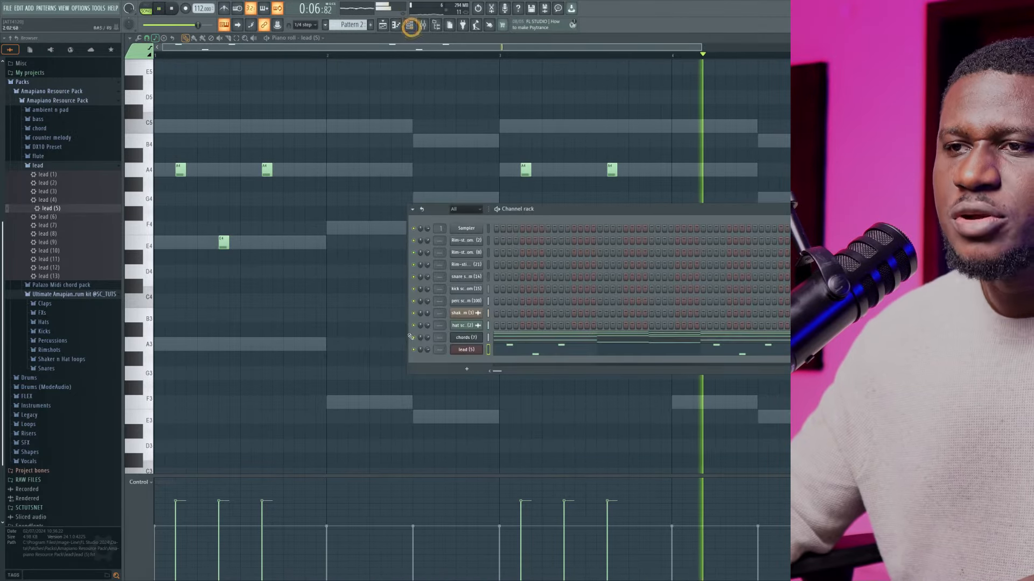
Lower the lead (5) channel's volume, hide the channel rack, and stop playback
left_click_drag(427, 350, 427, 358)
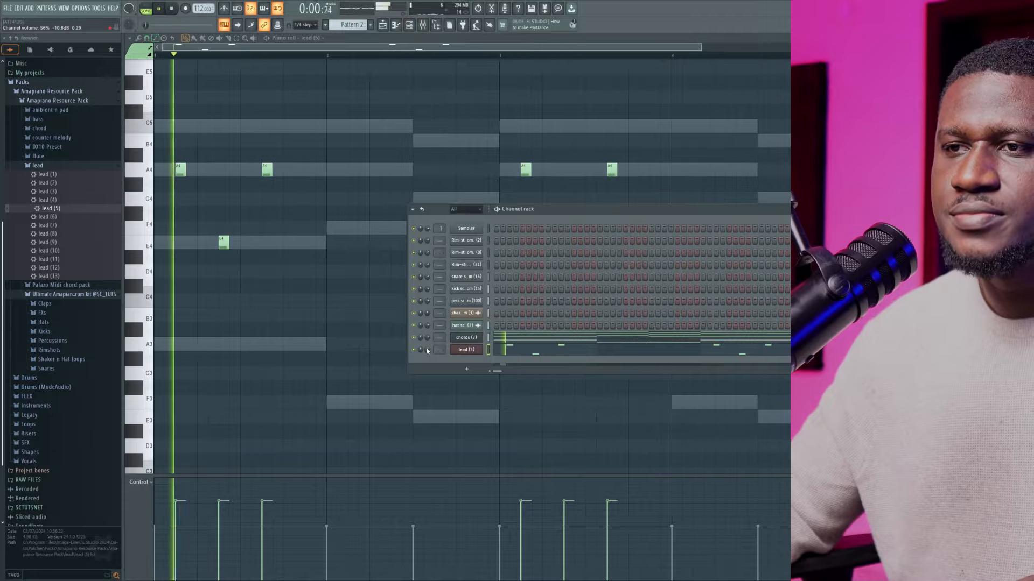
key("F6")
key("space")
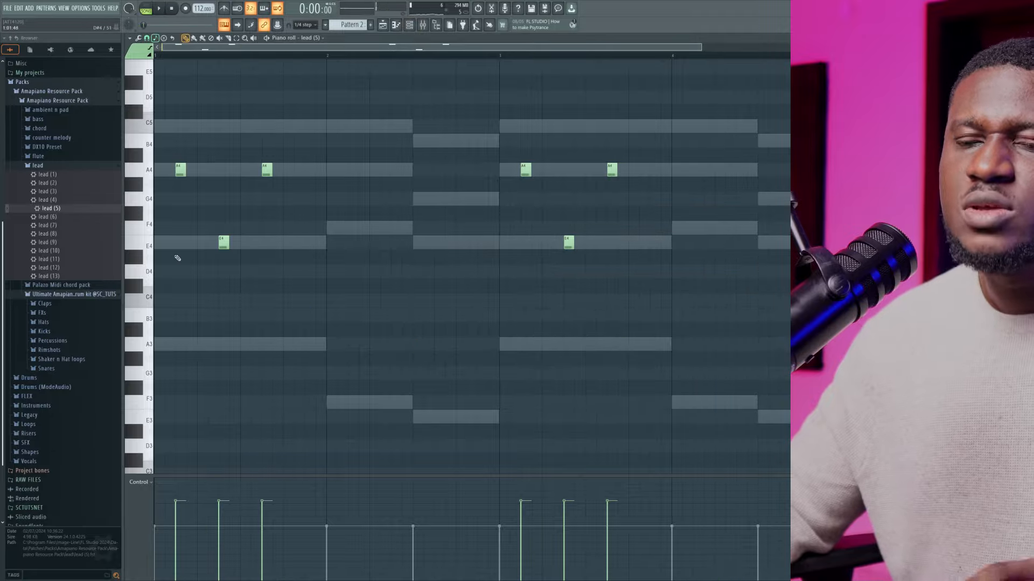
Add A3 slide notes at the third lead note of bars 1 and 3 and play the melody with the chords
scroll(188, 199, "up", 3)
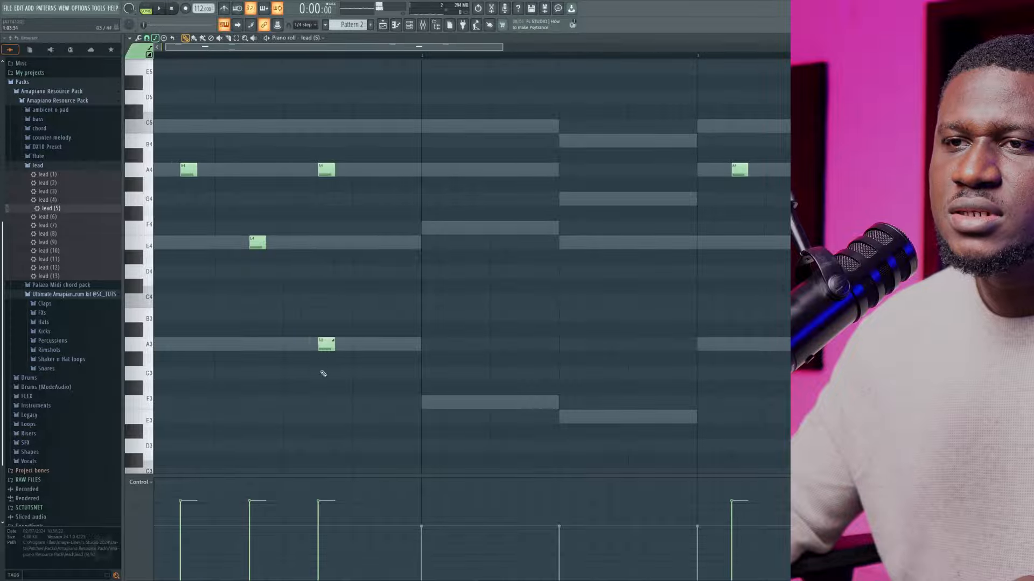
key("space")
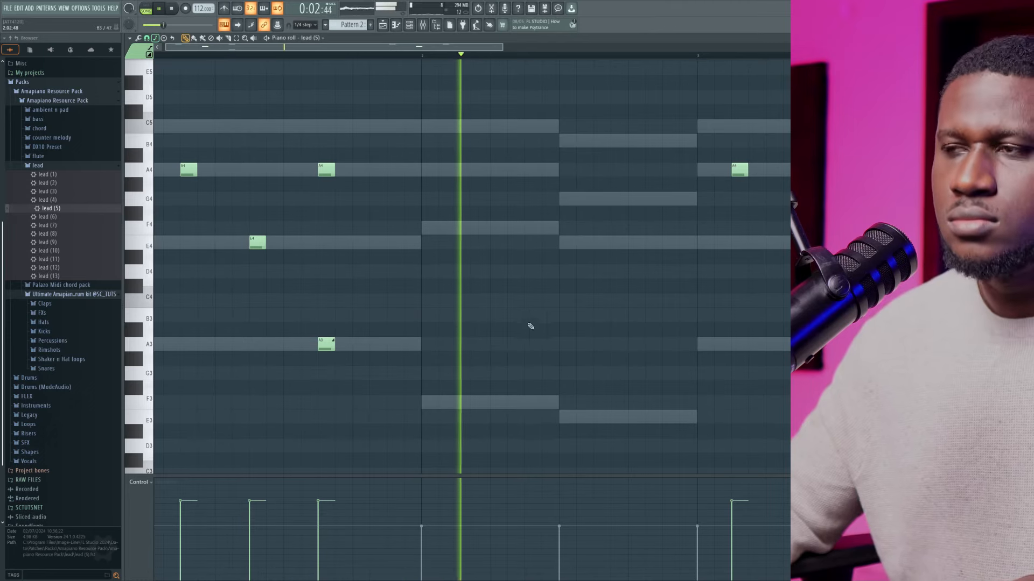
scroll(533, 334, "down", 1)
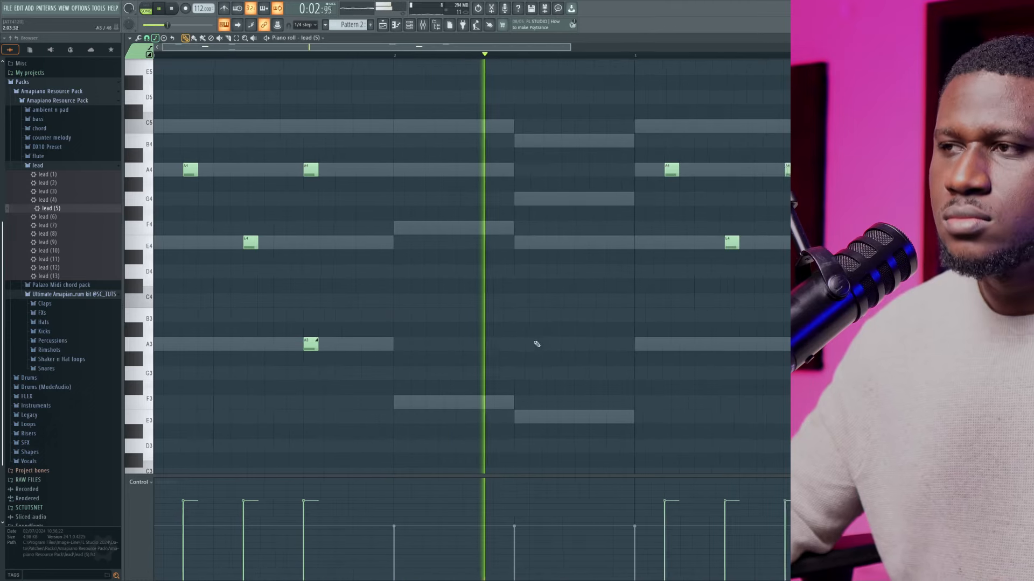
left_click(700, 343)
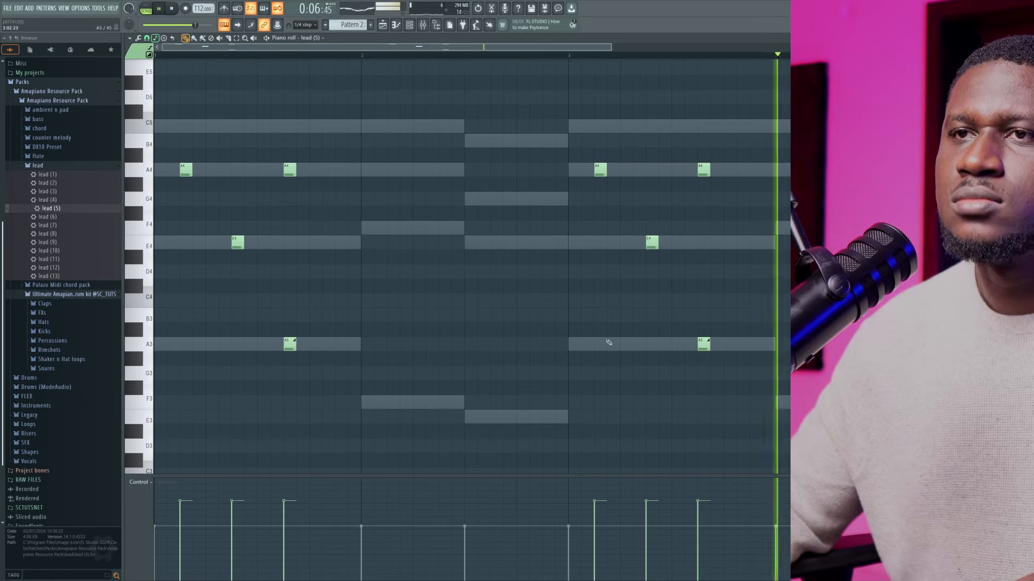
key("space")
Try the bar 1 slide note at E4, F5 and A5, playing back each version
left_click_drag(279, 269, 290, 243)
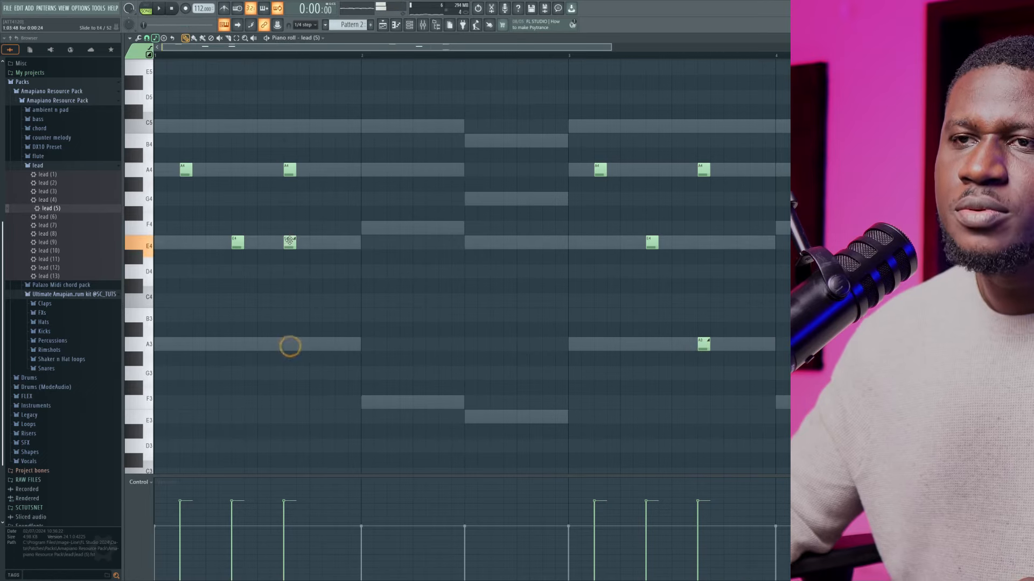
key("space")
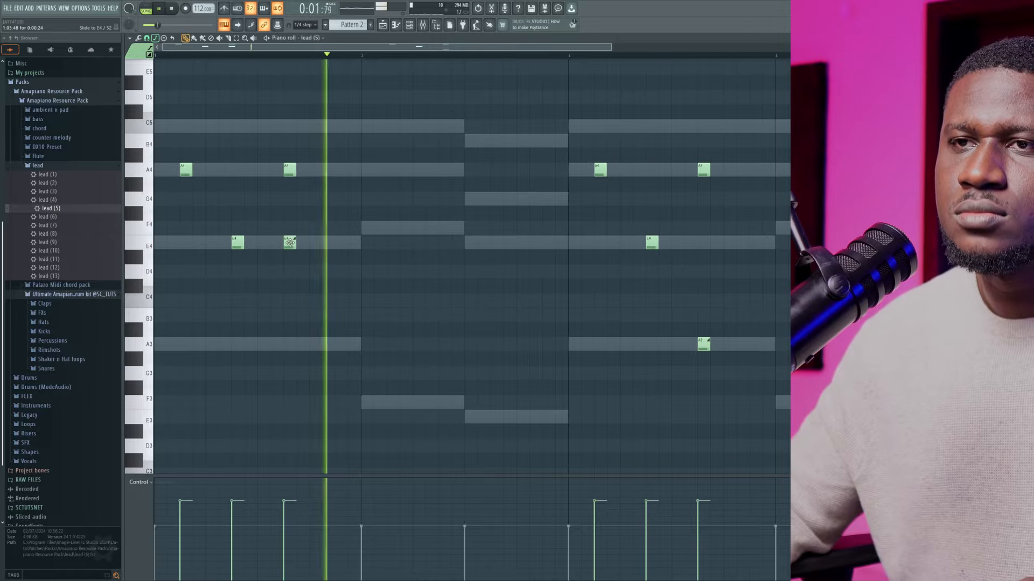
key("space")
left_click_drag(290, 243, 294, 76)
key("space")
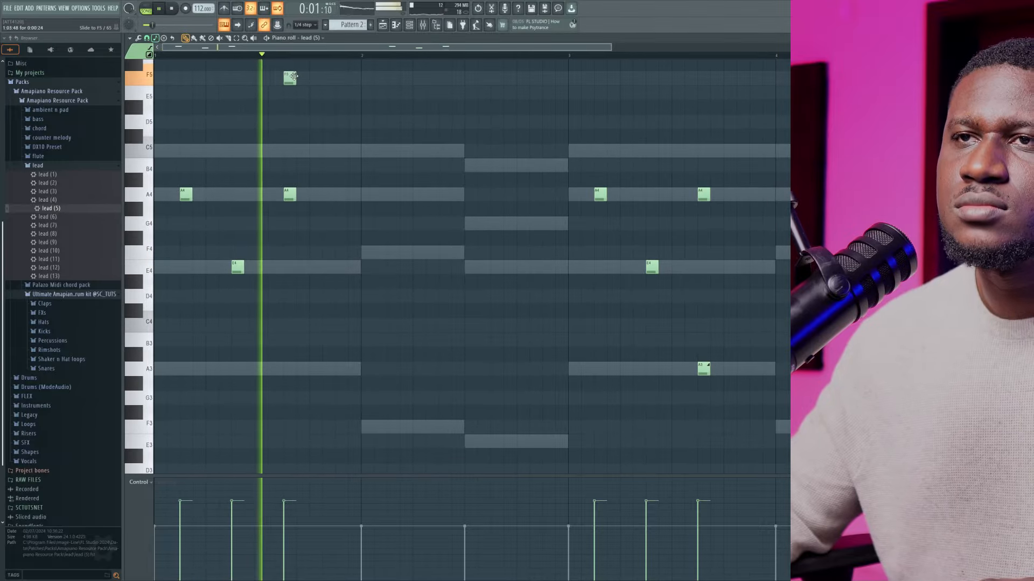
key("space")
left_click_drag(293, 76, 290, 121)
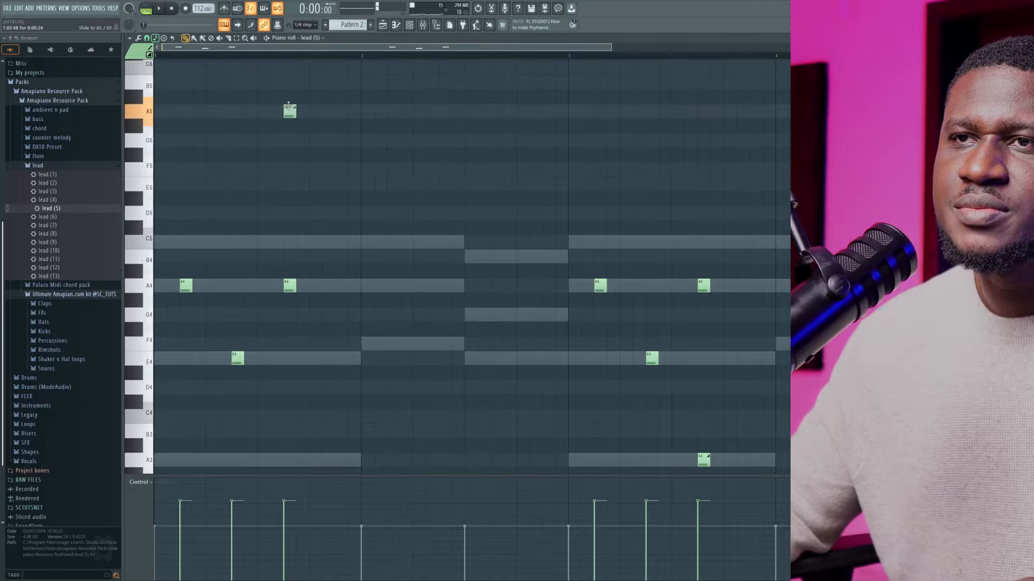
key("space")
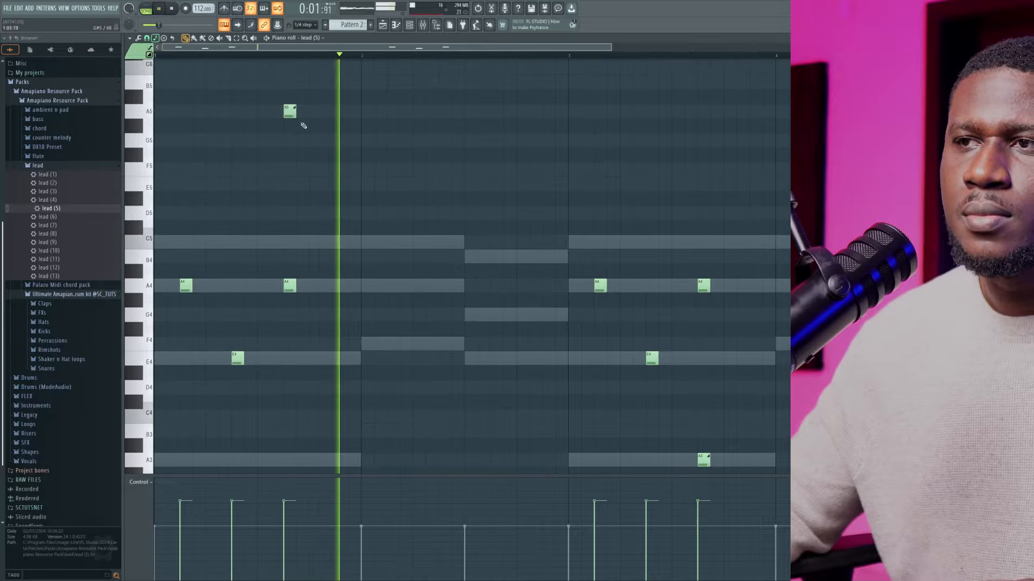
Raise the bar 3 slide note two octaves to A5 to match bar 1, then clear the selection during playback
left_click_drag(720, 423, 701, 486)
key("ctrl+Up")
key("ctrl+Up")
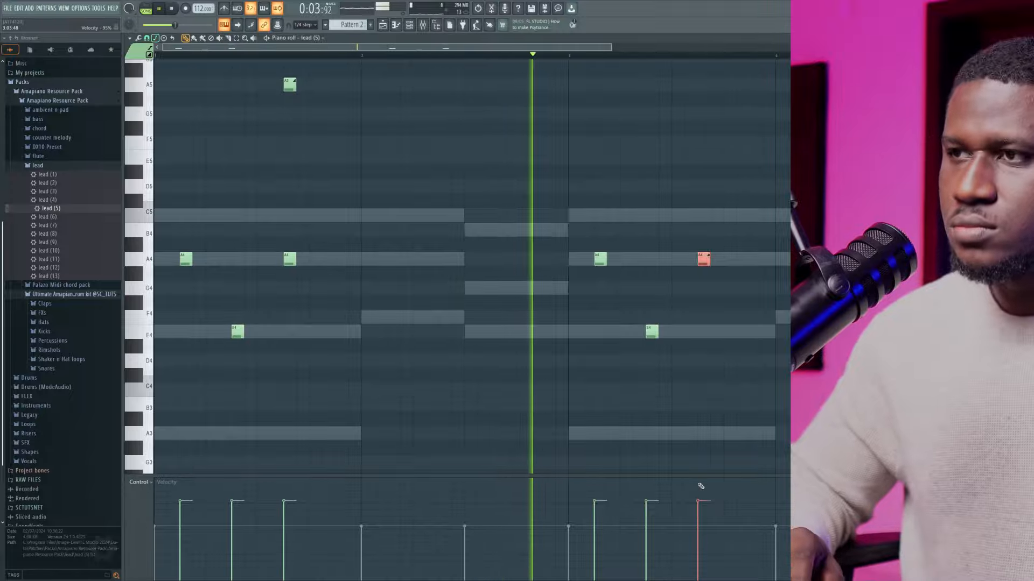
scroll(724, 473, "up", 2)
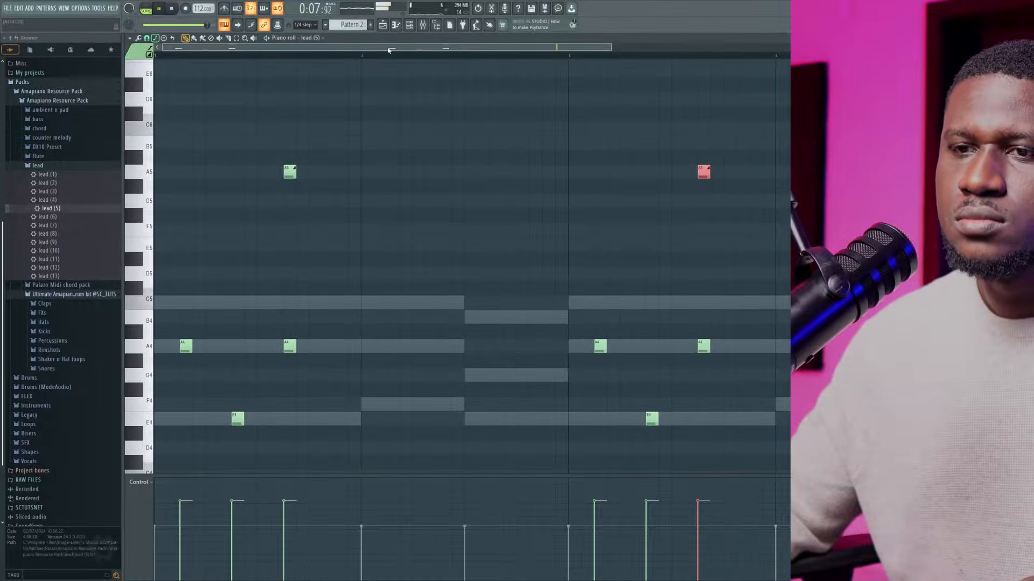
left_click(402, 109, "ctrl")
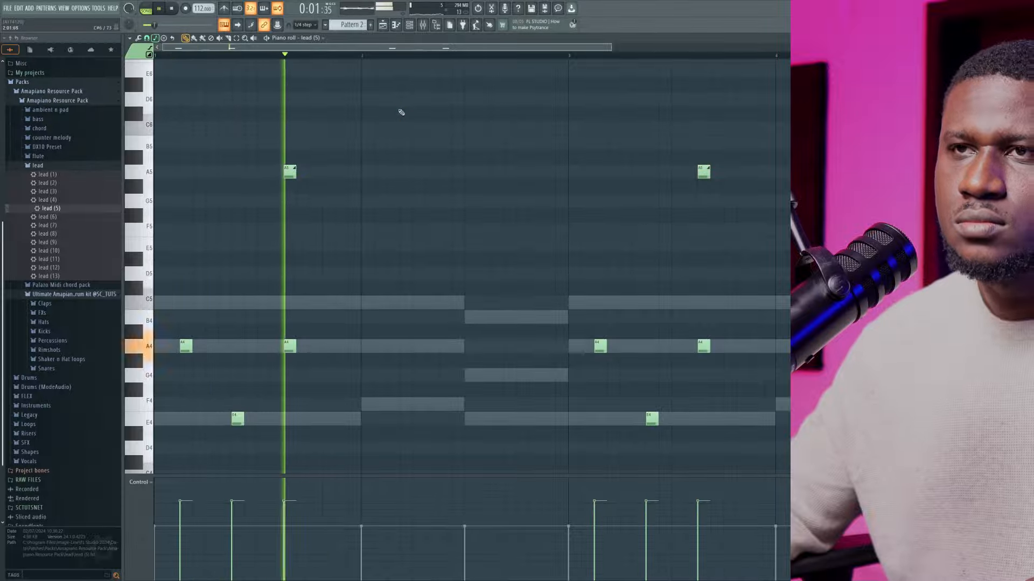
Lower both A5 slide notes to A3, play the lead against the chords, and clear the selection
key("space")
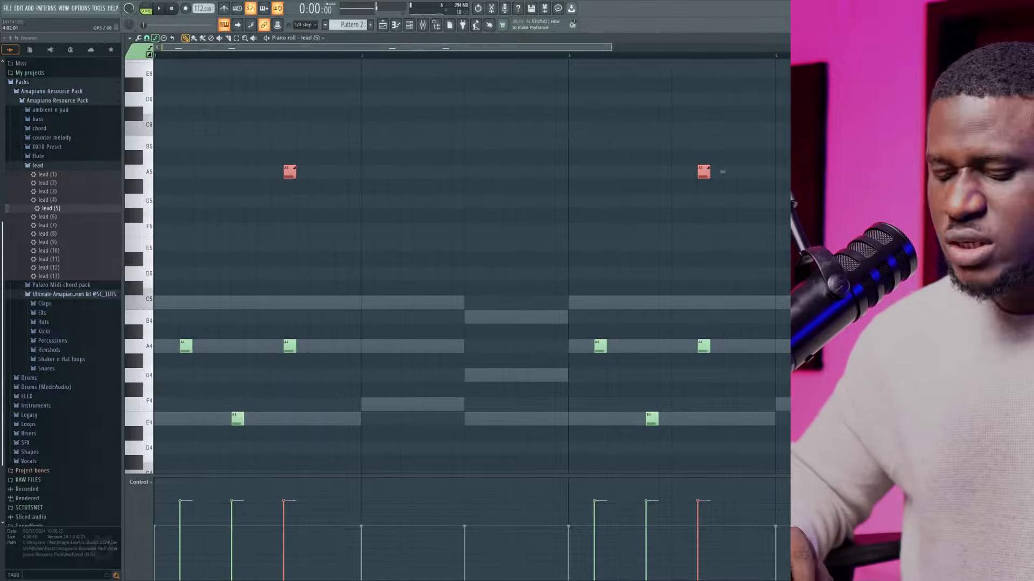
key("ctrl+Down")
key("space")
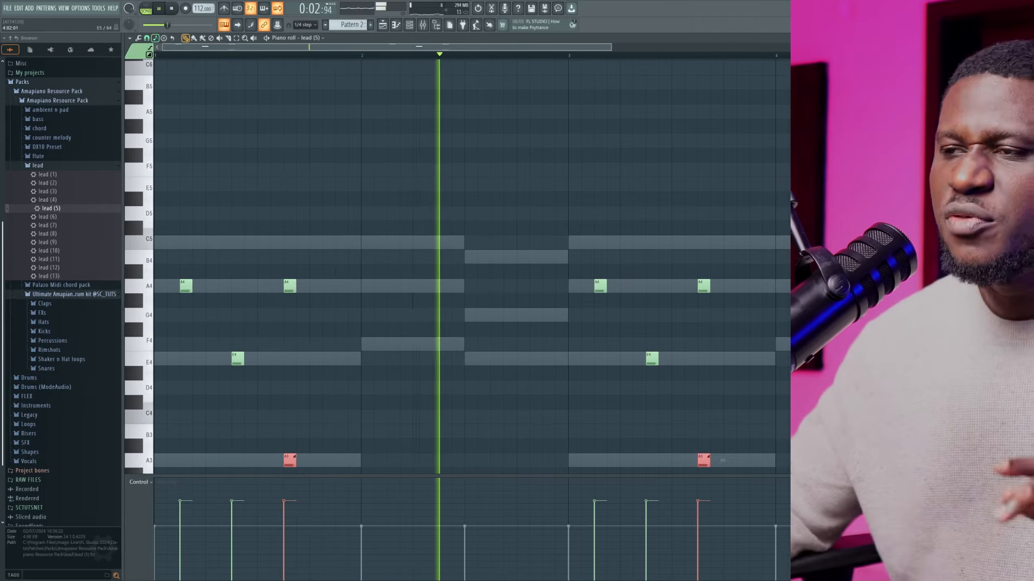
key("ctrl+d")
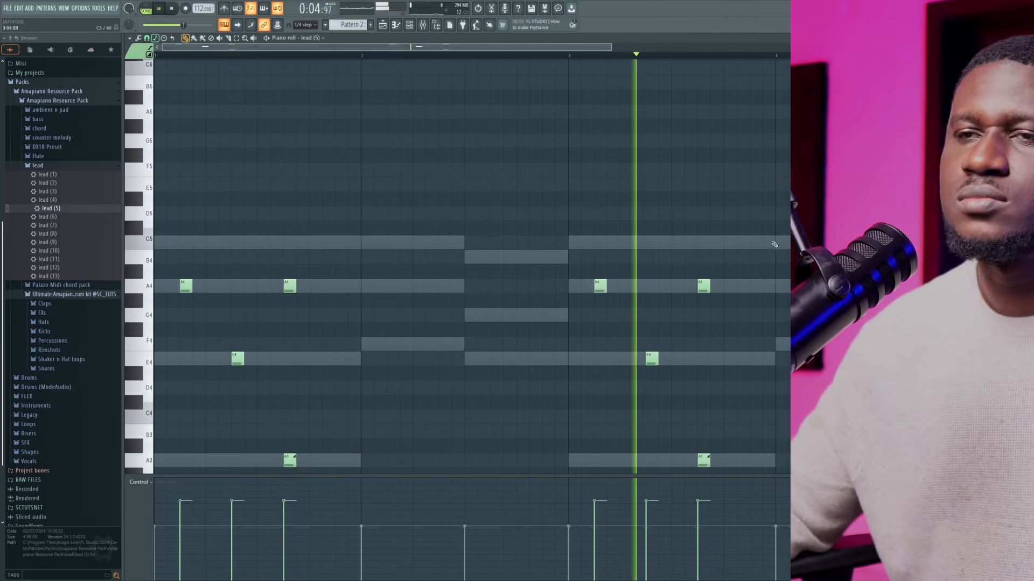
Show the channel rack and lower the lead (5) channel's volume slightly further
left_click(409, 25)
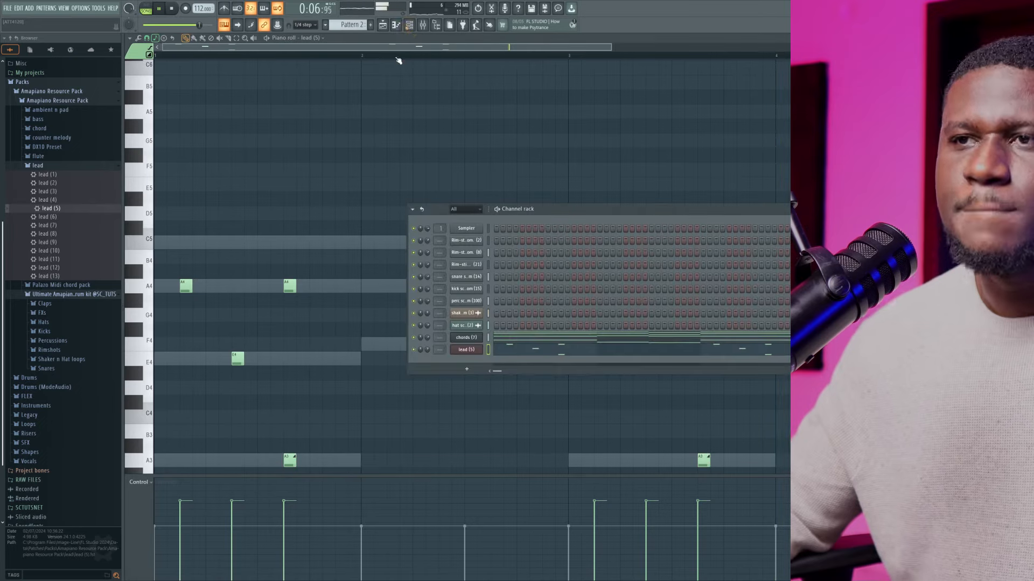
left_click_drag(427, 350, 427, 351)
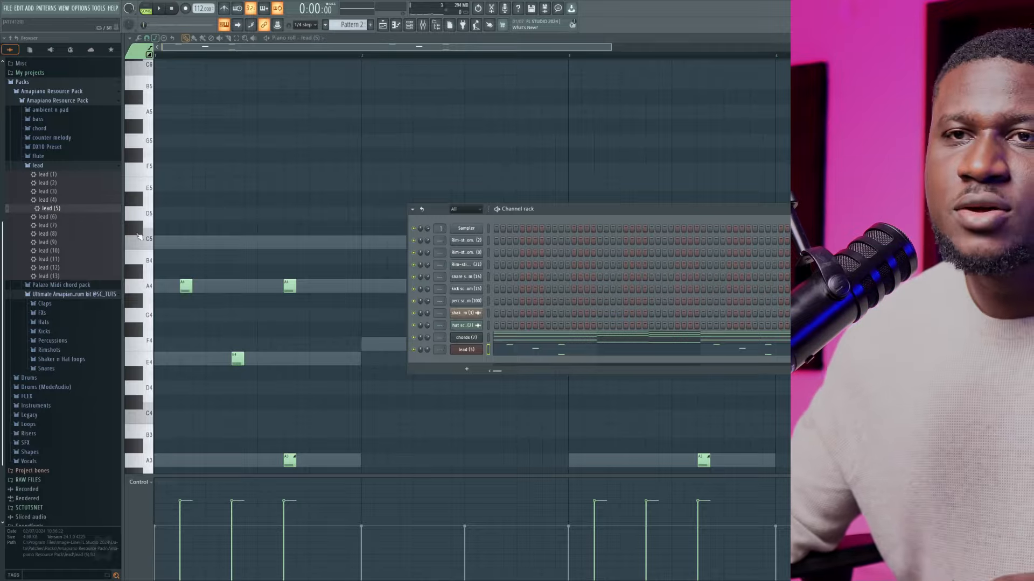
Load the counter melody (1) preset from the Amapiano Resource Pack as a new channel and bring the channel rack forward
left_click(41, 164)
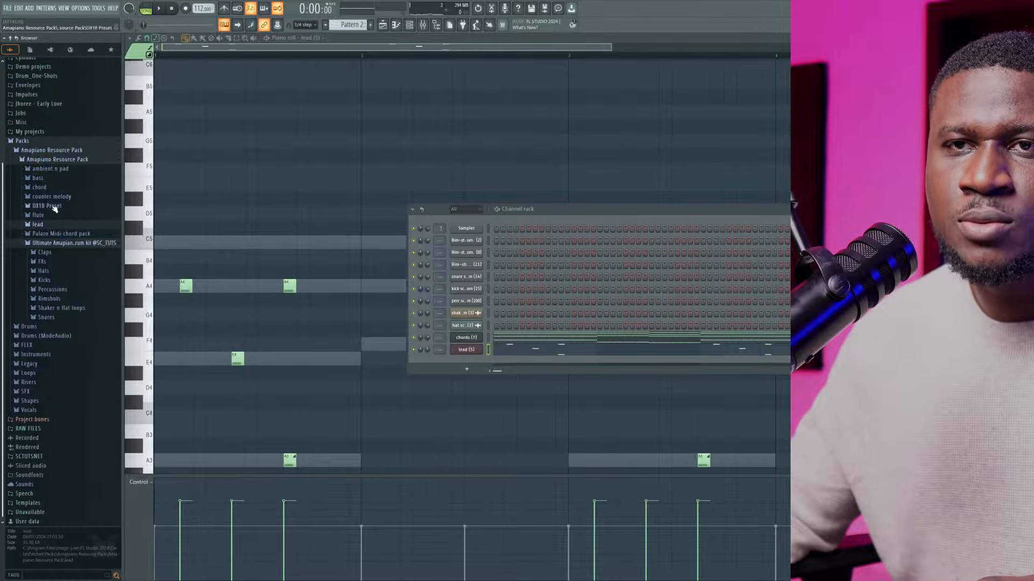
left_click(54, 197)
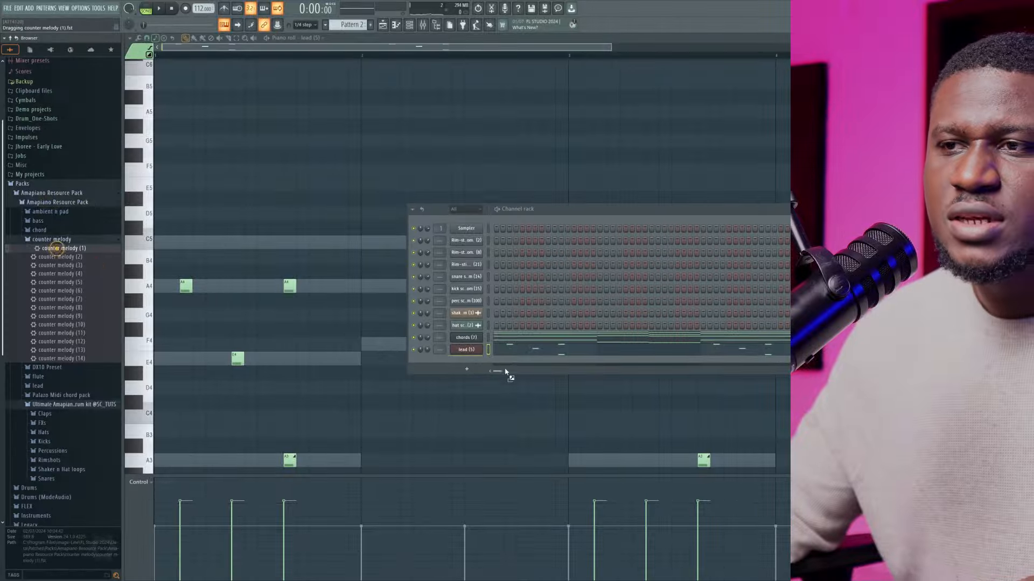
left_click_drag(481, 371, 482, 371)
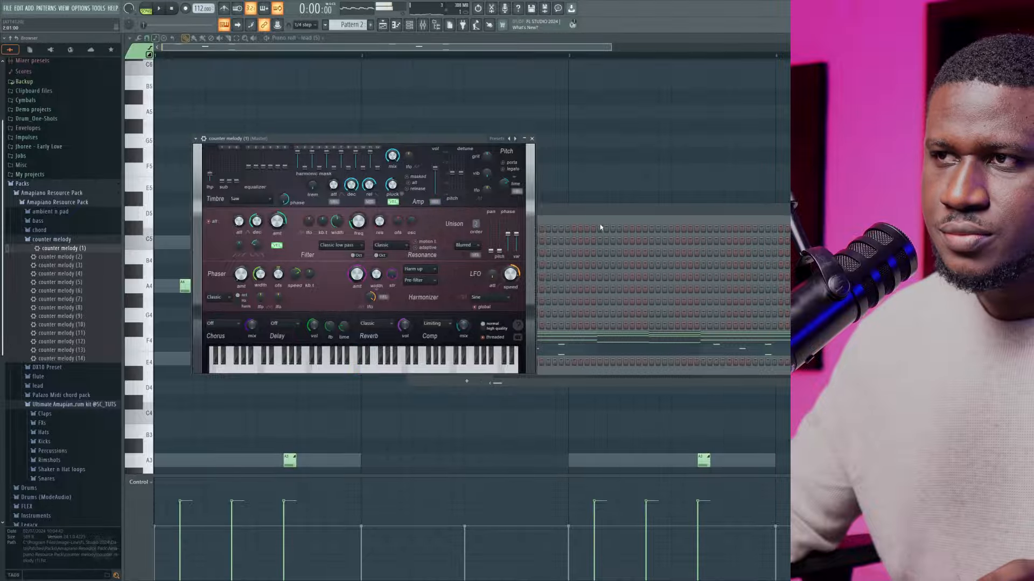
left_click(547, 257)
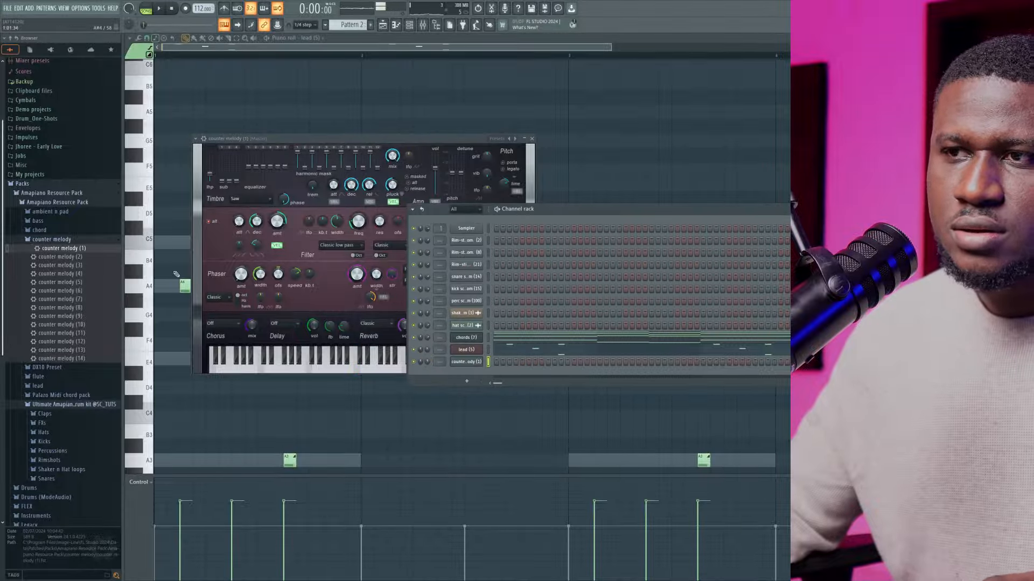
key("space")
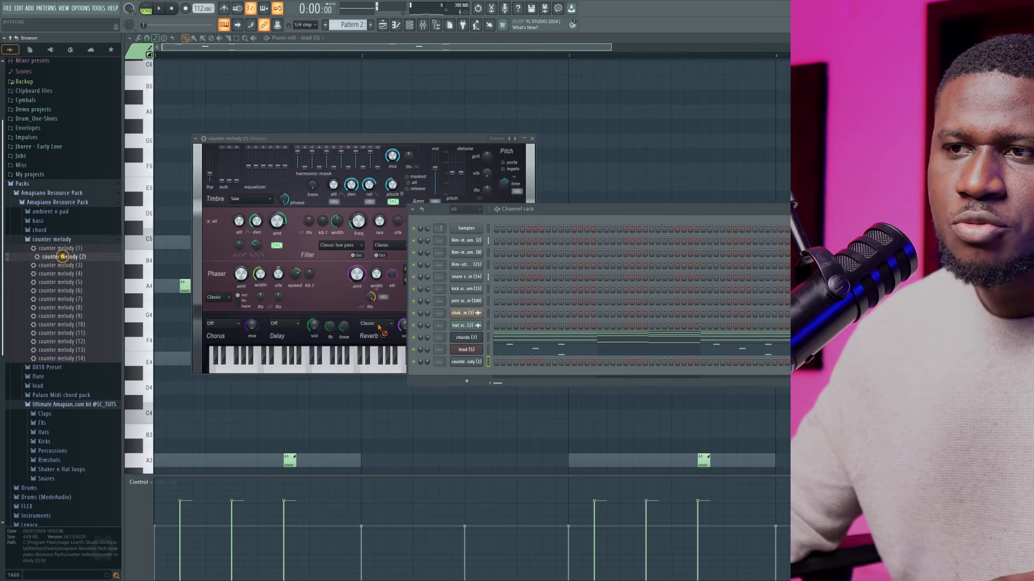
Replace the counter melody (1) instrument with counter melody (2) and open that channel's piano roll
left_click_drag(463, 368, 465, 369)
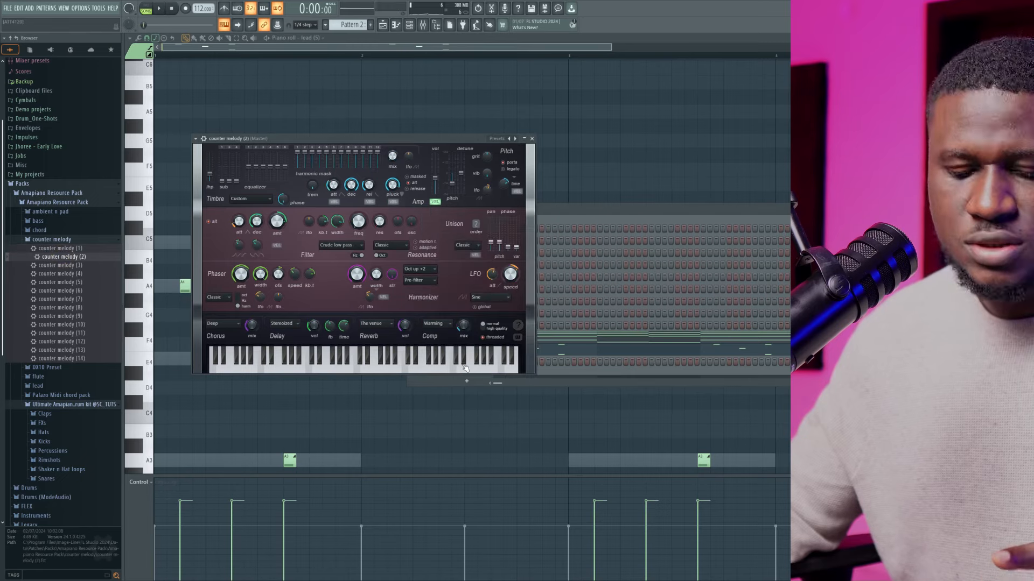
left_click(596, 224)
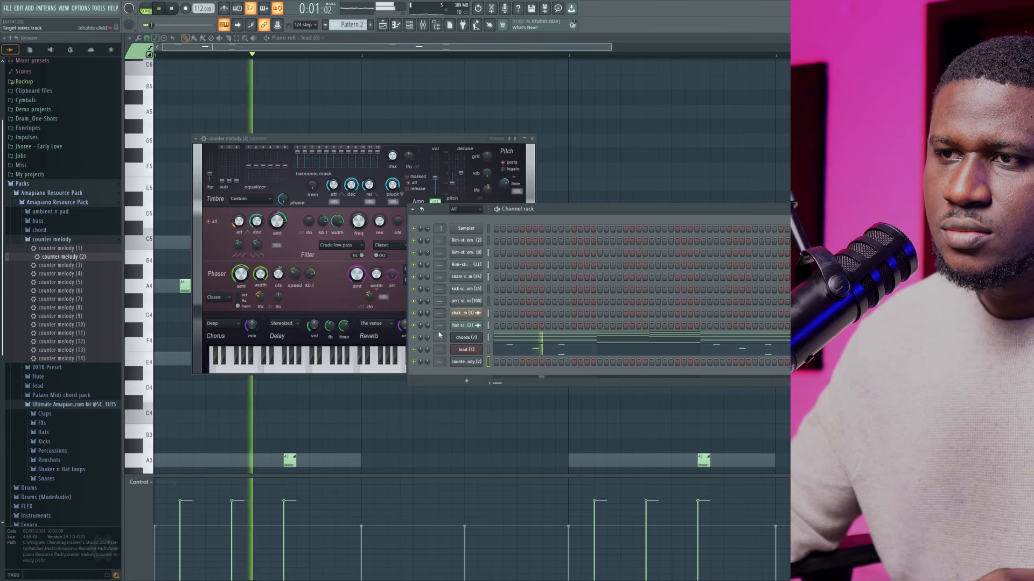
right_click(471, 363)
left_click(506, 365)
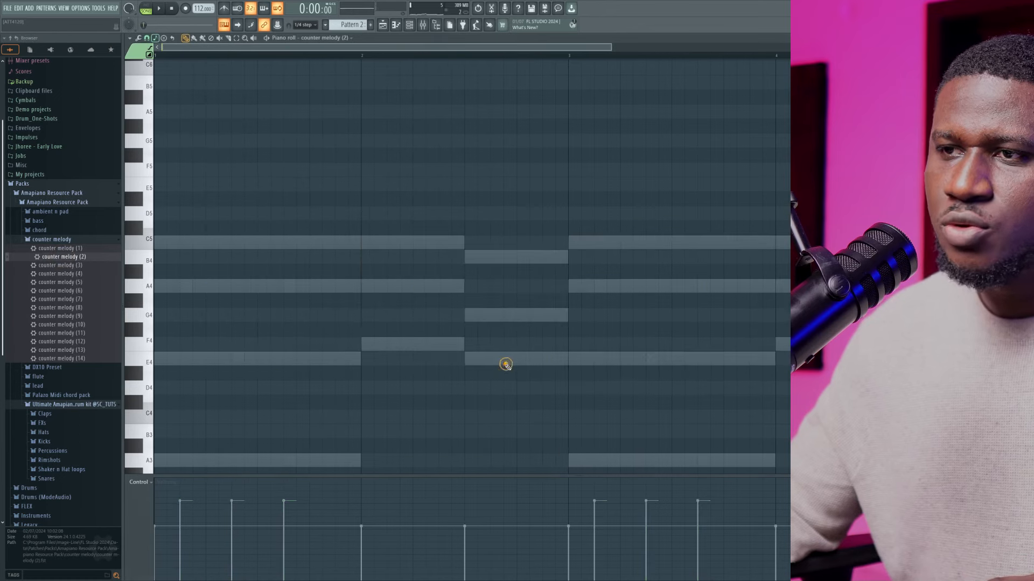
Try a C5 slide note near the start of bar 1, play it back, and delete it
scroll(231, 334, "down", 5)
scroll(204, 332, "up", 3)
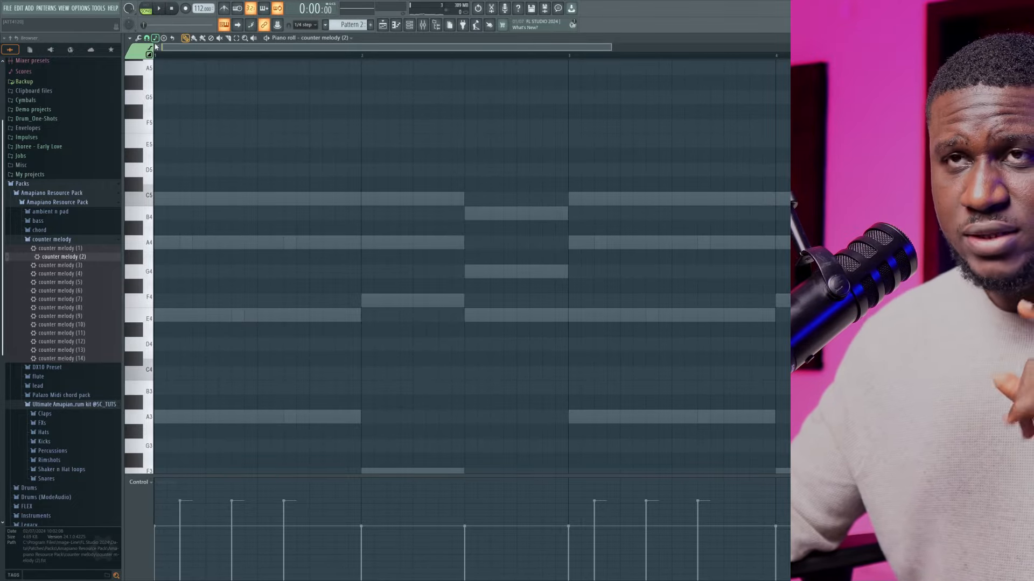
scroll(162, 291, "down", 3)
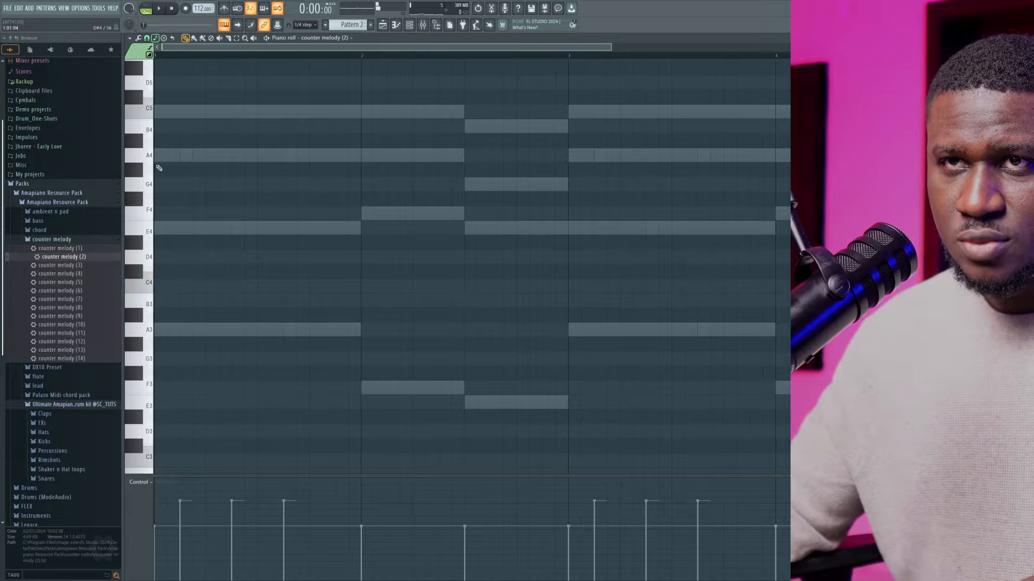
scroll(159, 168, "up", 2)
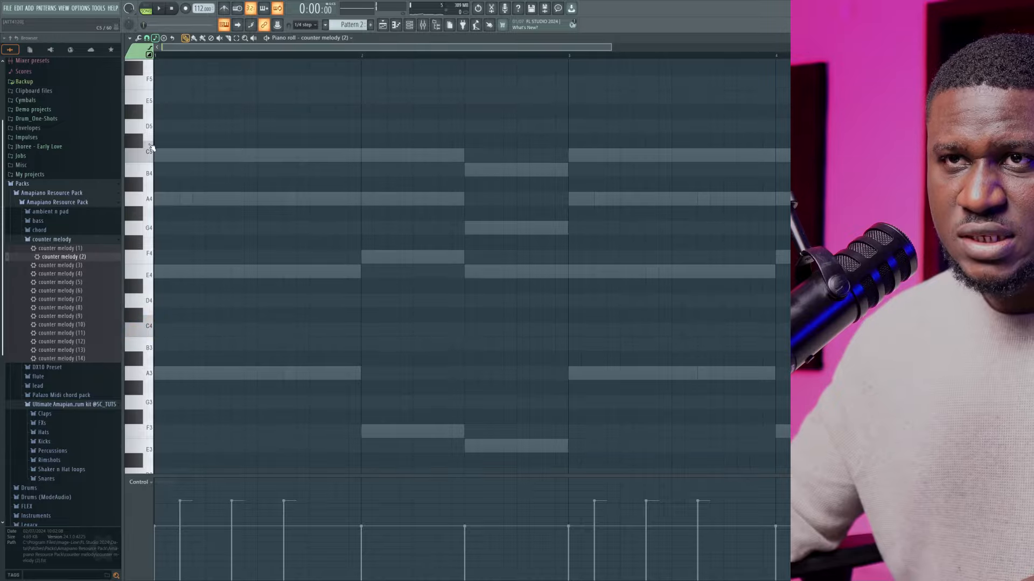
left_click(184, 157)
key("space")
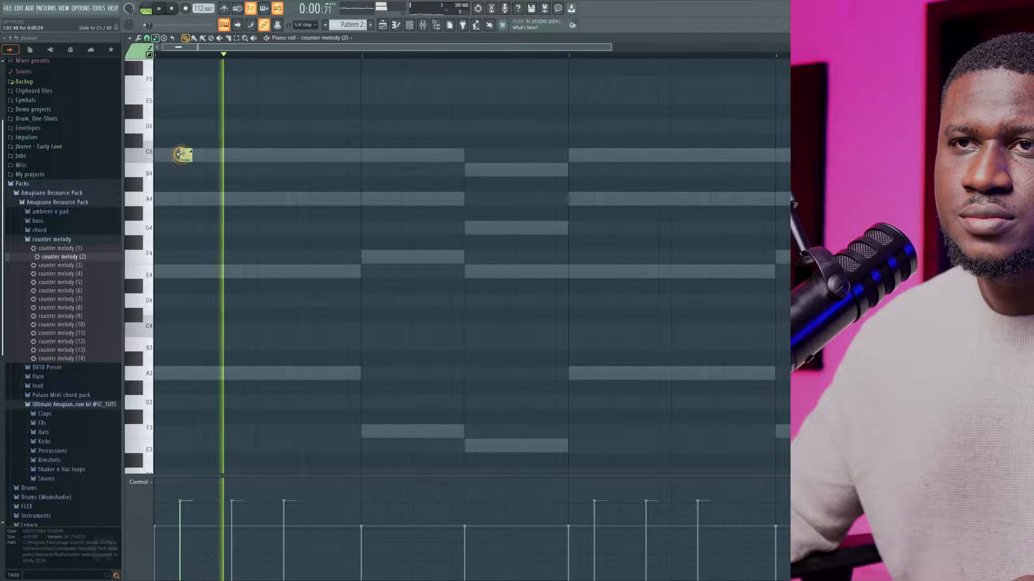
key("space")
key("space")
Place a regular C5 counter-melody note near the start of bar 1, play it with the chords, and show the channel rack
key("space")
right_click(184, 156)
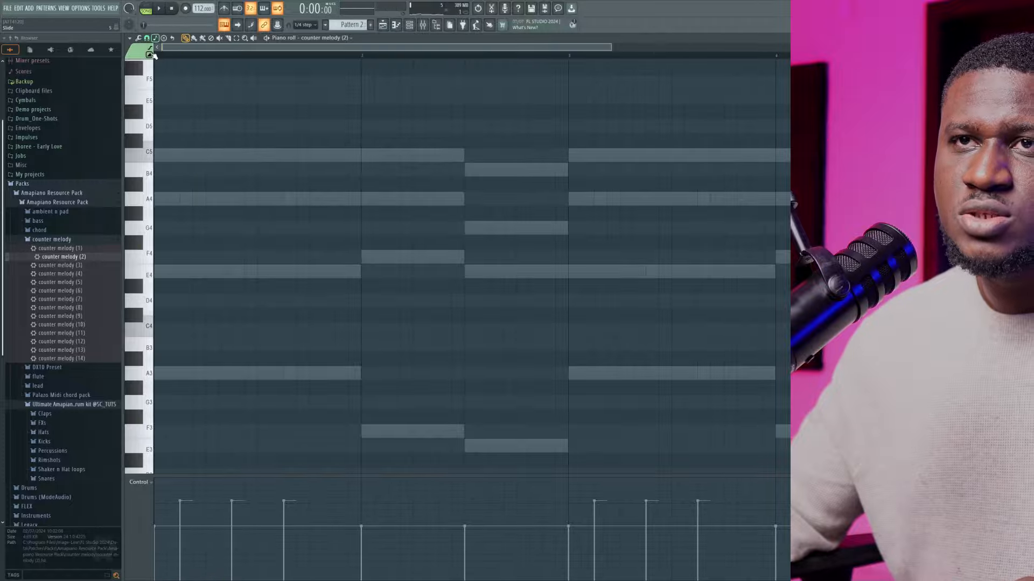
left_click(185, 156)
key("space")
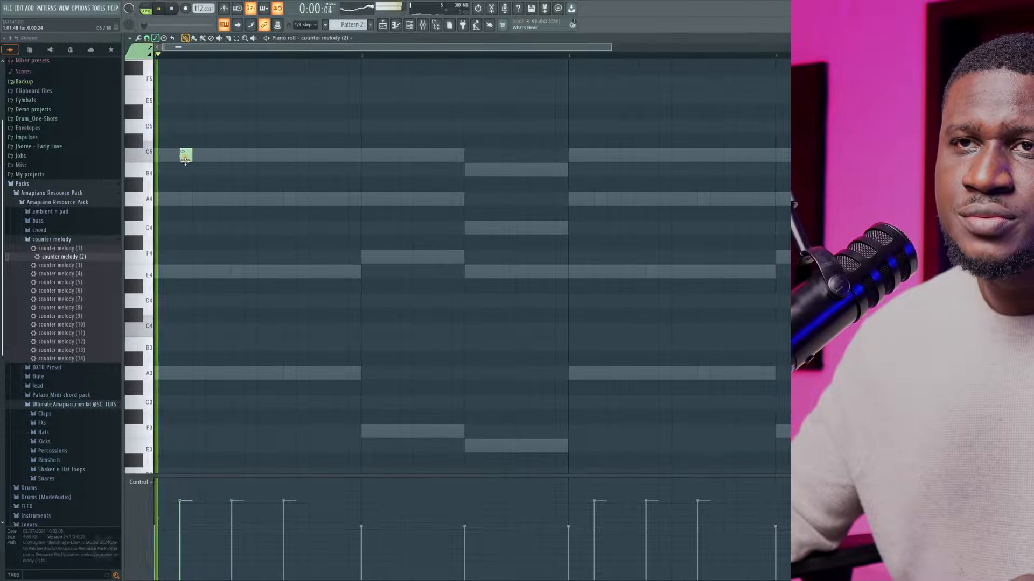
key("space")
key("space")
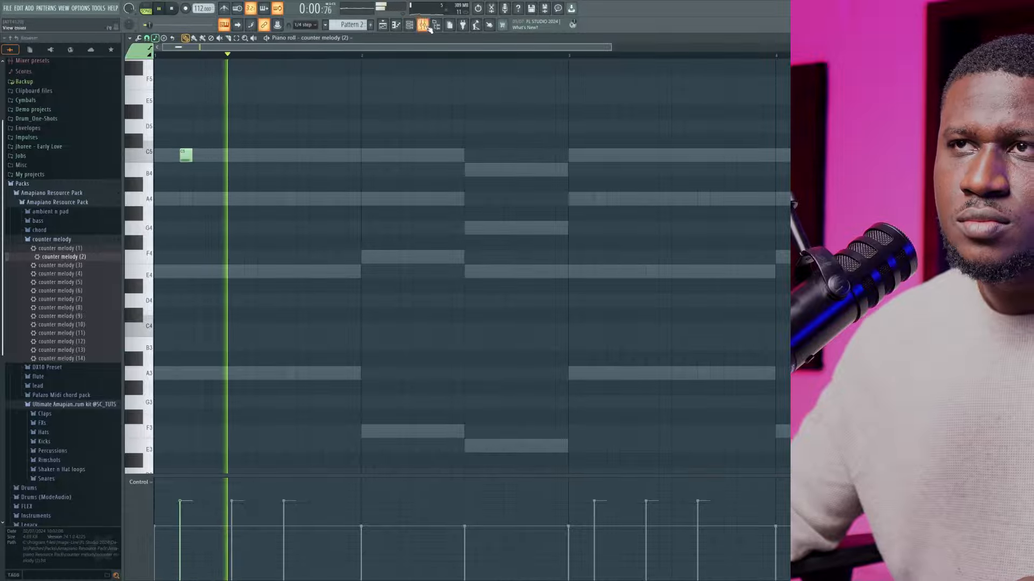
key("space")
left_click(409, 25)
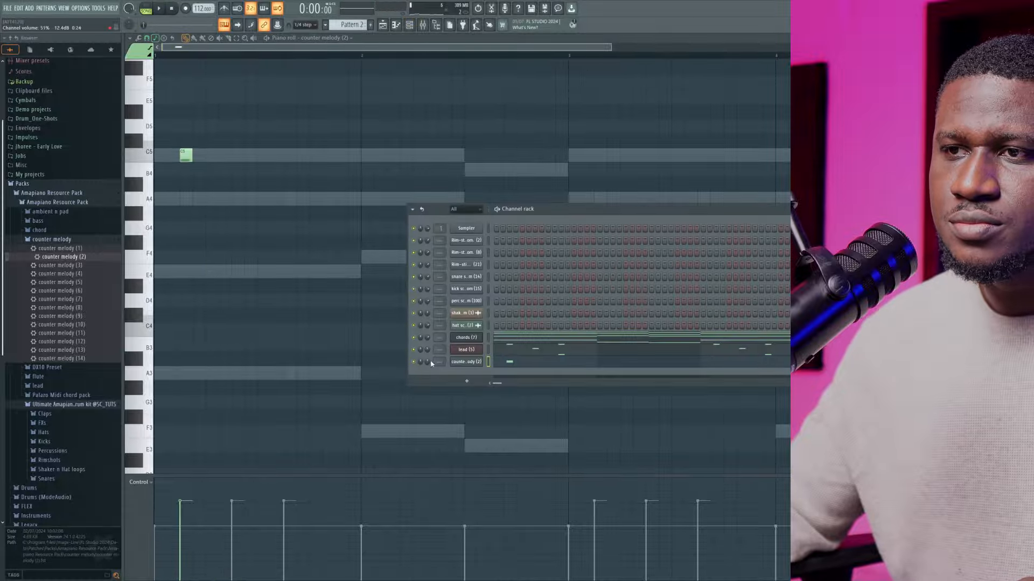
Lengthen the C5 counter-melody note in bar 1 to two steps and move it one step earlier, auditioning it with the chords
key("space")
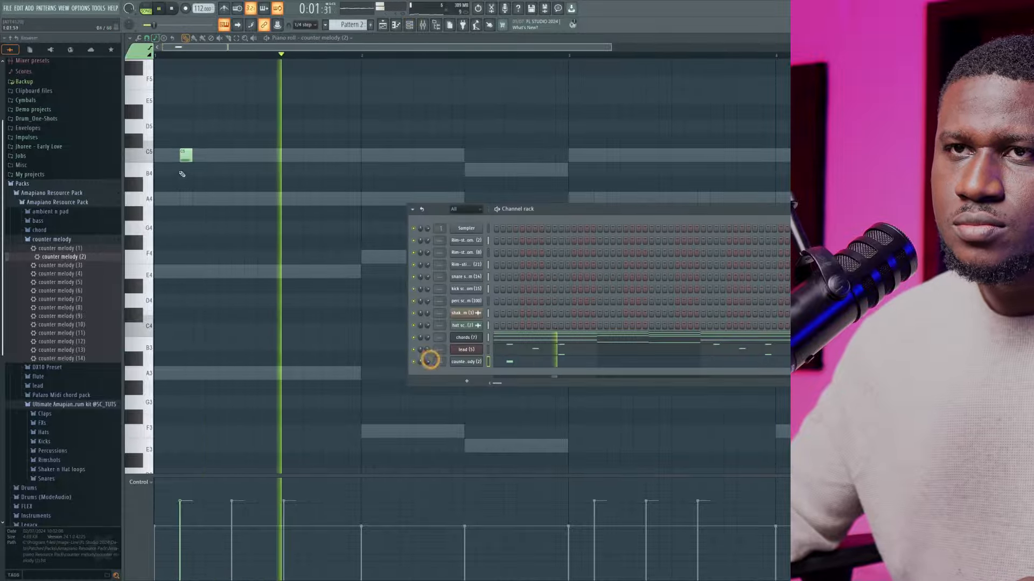
key("F6")
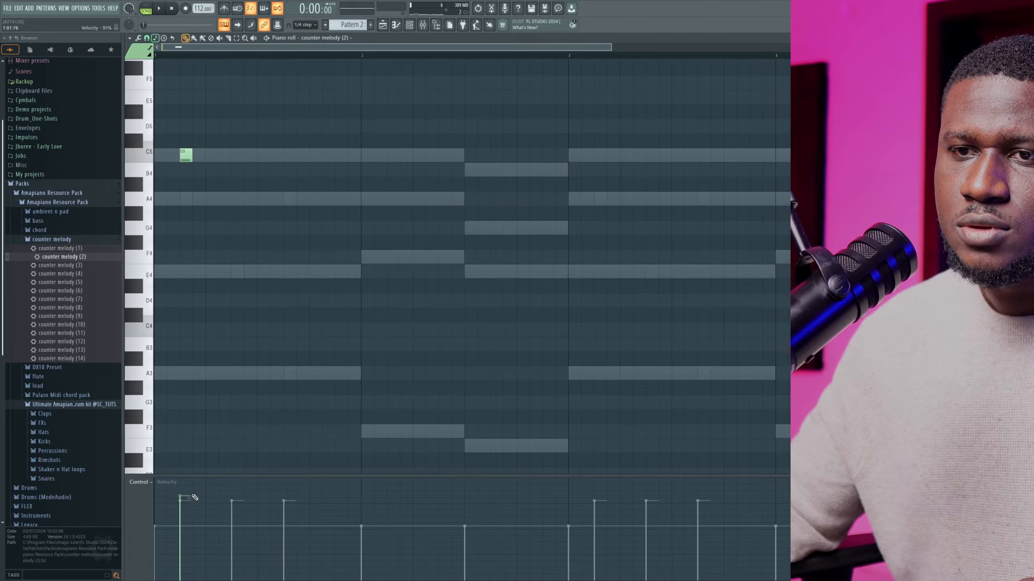
key("space")
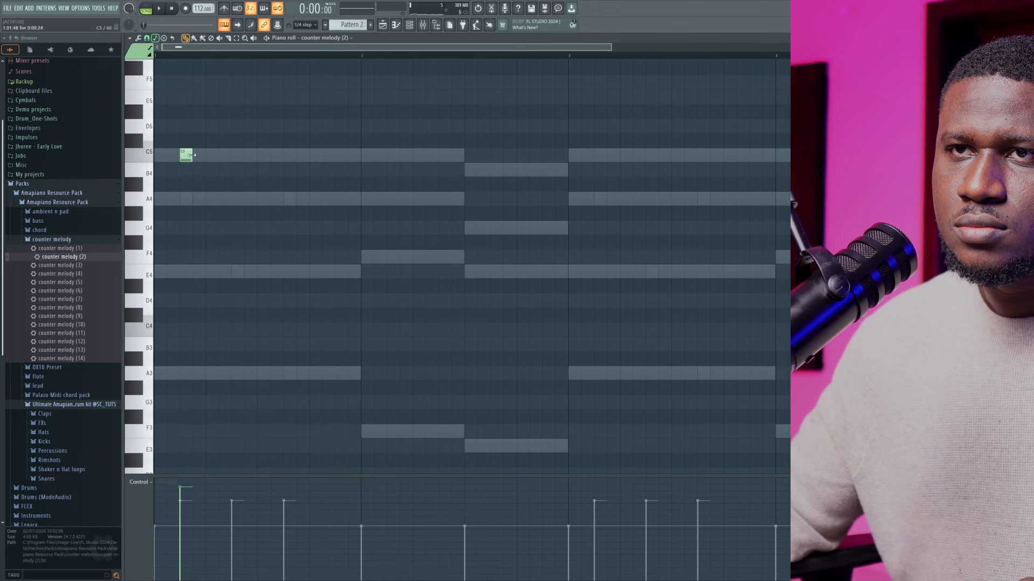
left_click_drag(191, 155, 203, 157)
key("space")
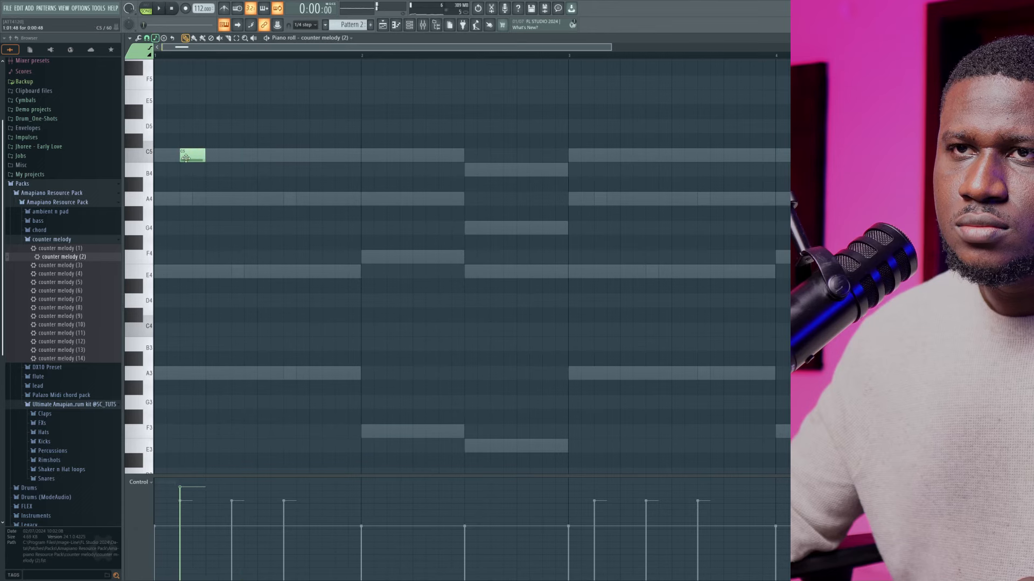
key("space")
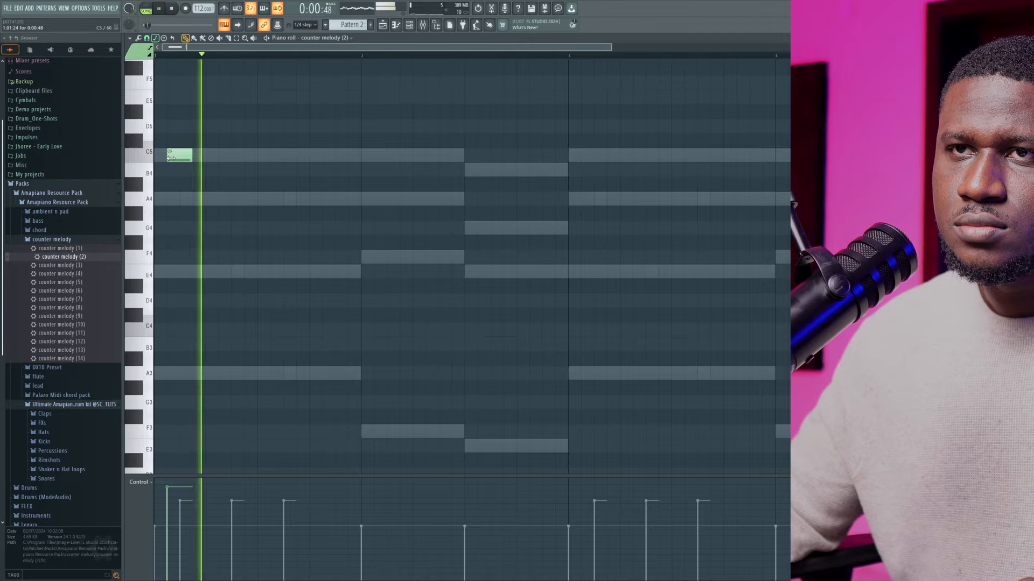
mouse_move(170, 158)
left_mouse_down()
mouse_move(180, 158)
mouse_move(167, 158)
left_mouse_up()
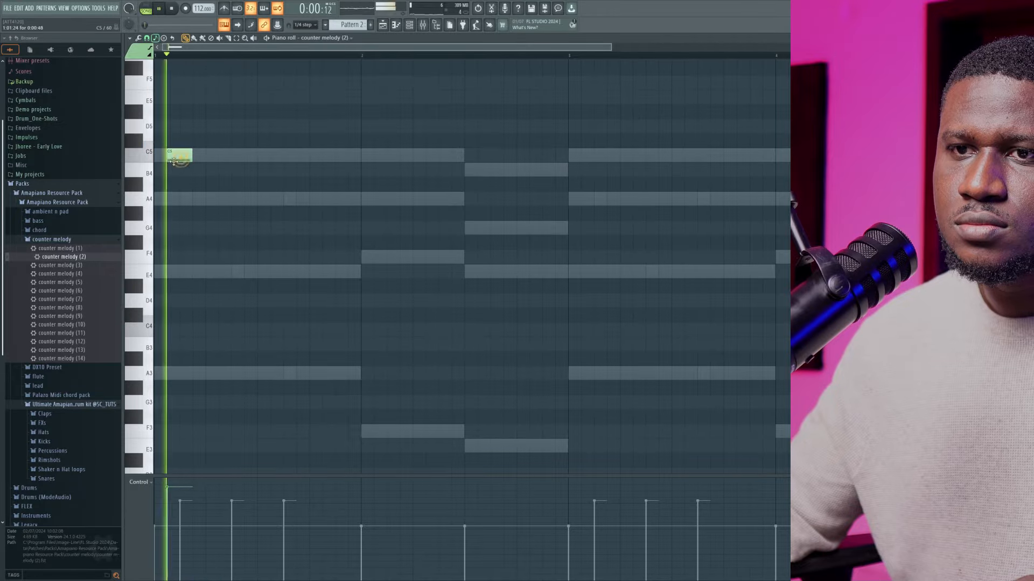
key("space")
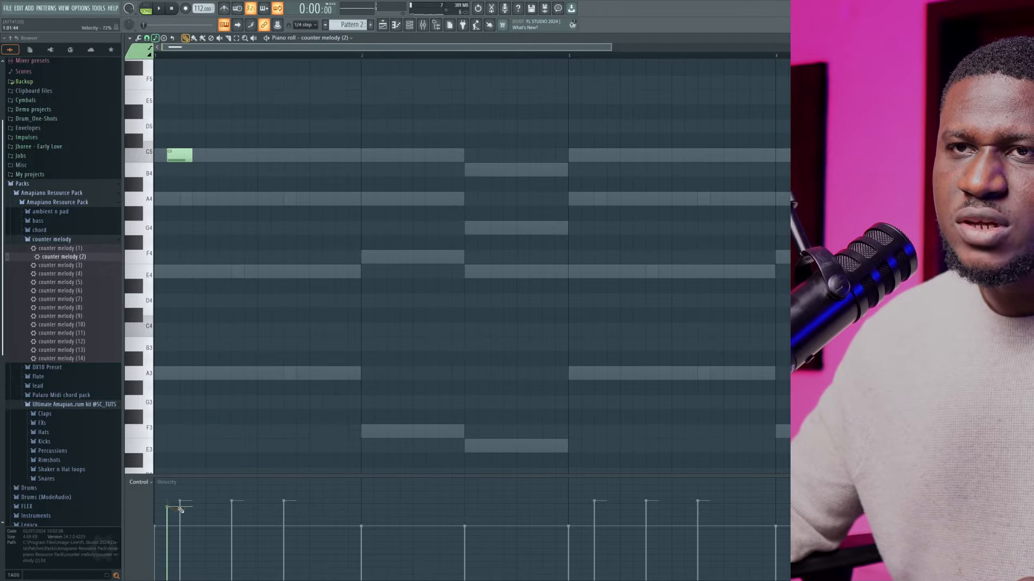
Set the C5 note's velocity to 67% and play it back
left_click_drag(179, 509, 179, 514)
key("space")
key("space")
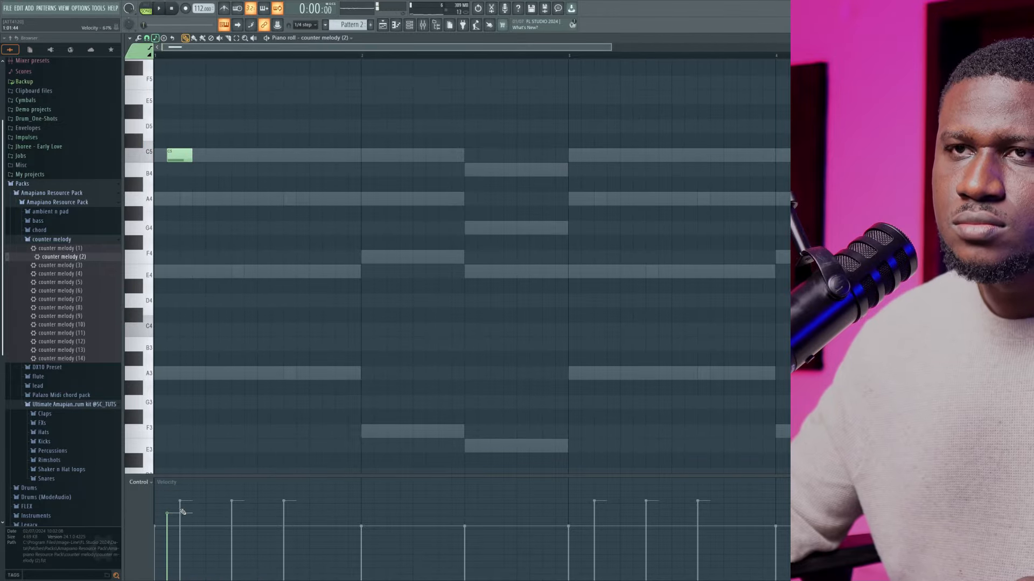
Repeat the C5 note every half bar through bars 1 and 2, and duplicate the four notes into bars 3 and 4
key("space")
left_click(289, 155)
key("space")
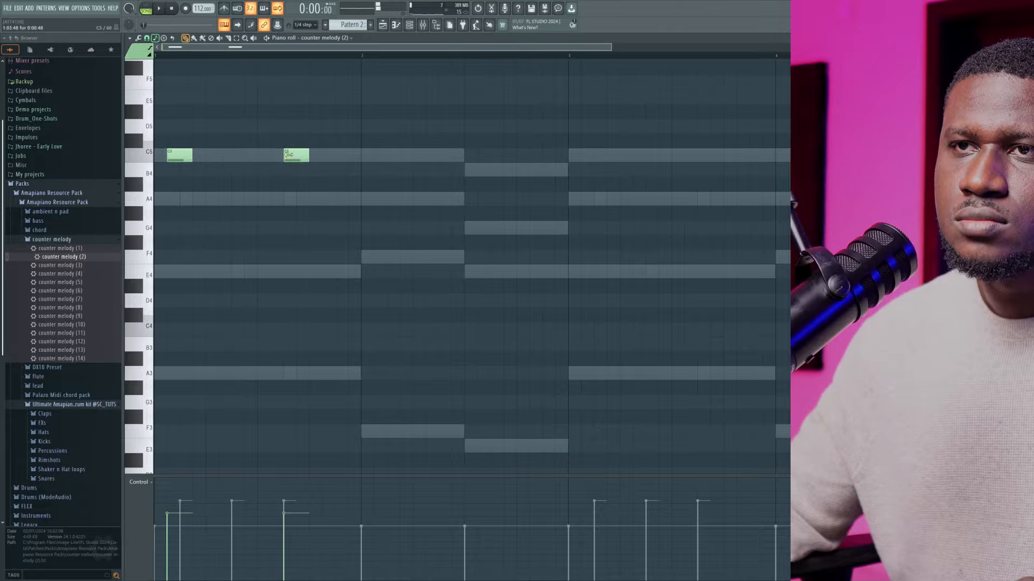
key("space")
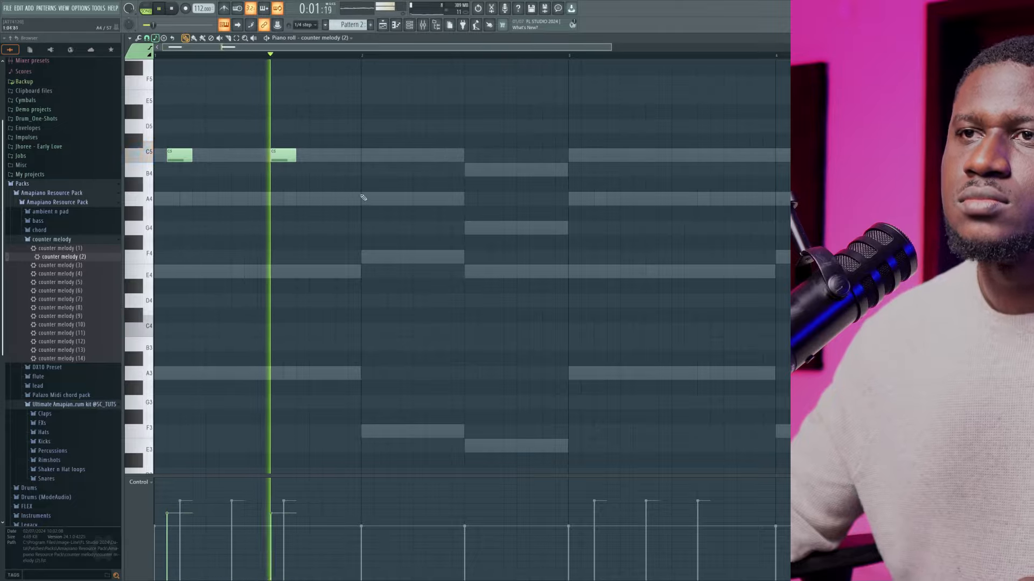
left_click(387, 155)
key("space")
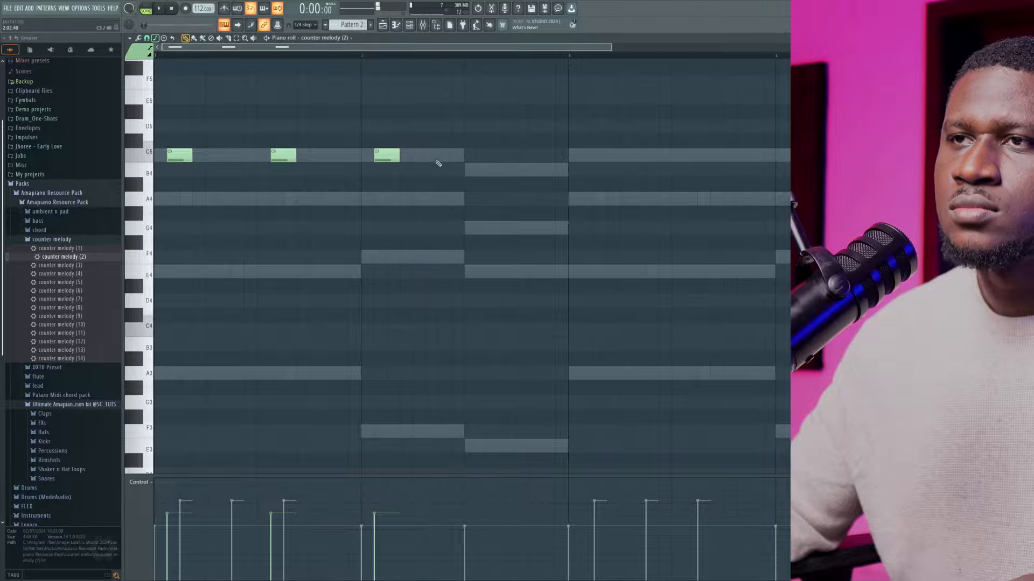
key("space")
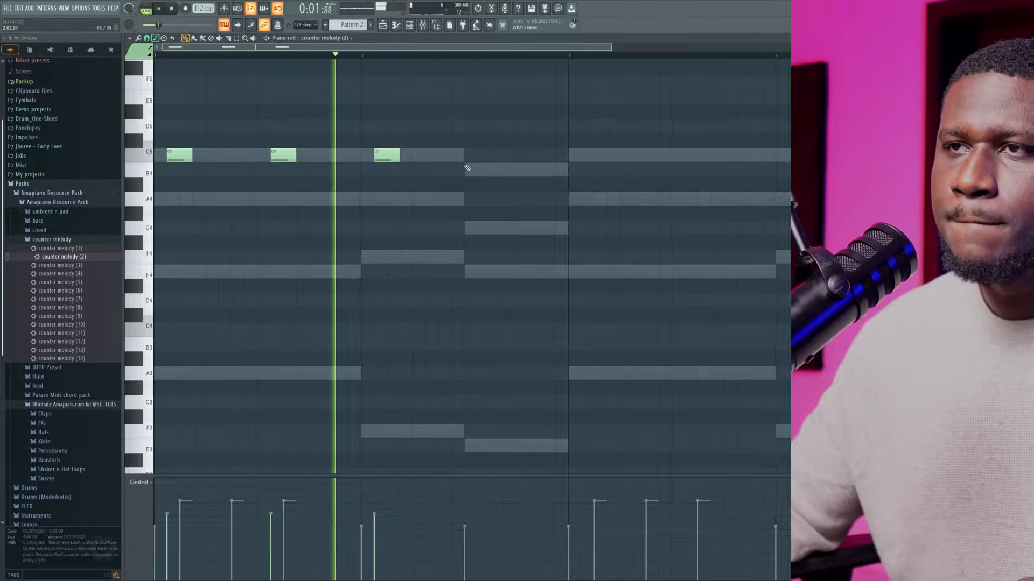
left_click(482, 155)
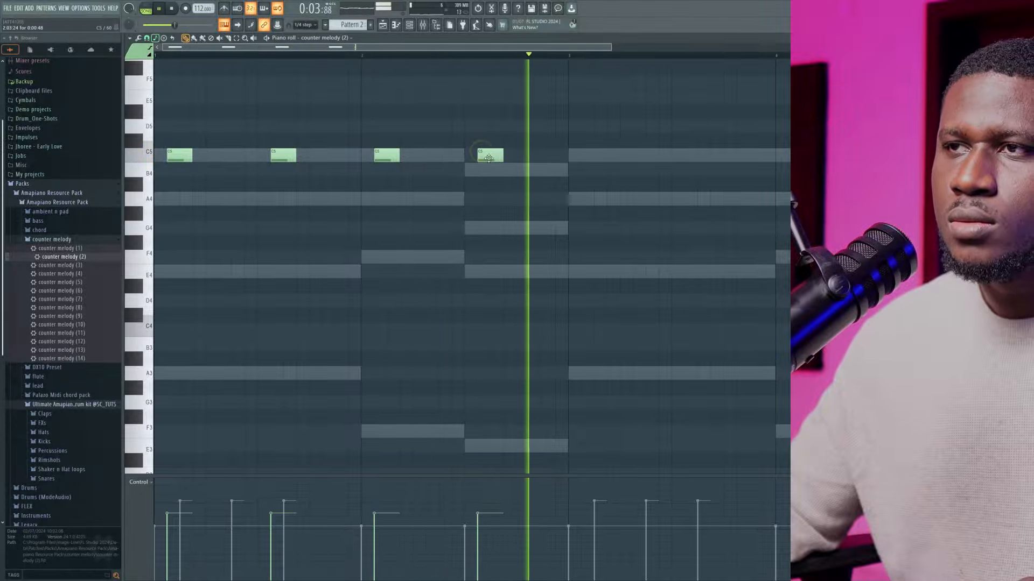
key("space")
left_click_drag(573, 134, 582, 170)
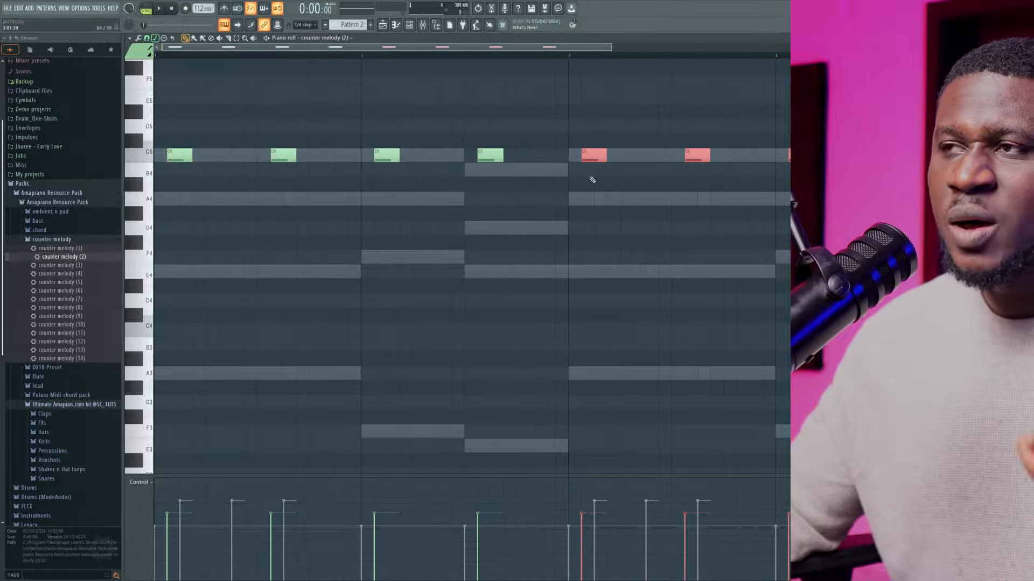
Set the counter melody (2) channel volume to 57% during playback and return to the piano roll
key("space")
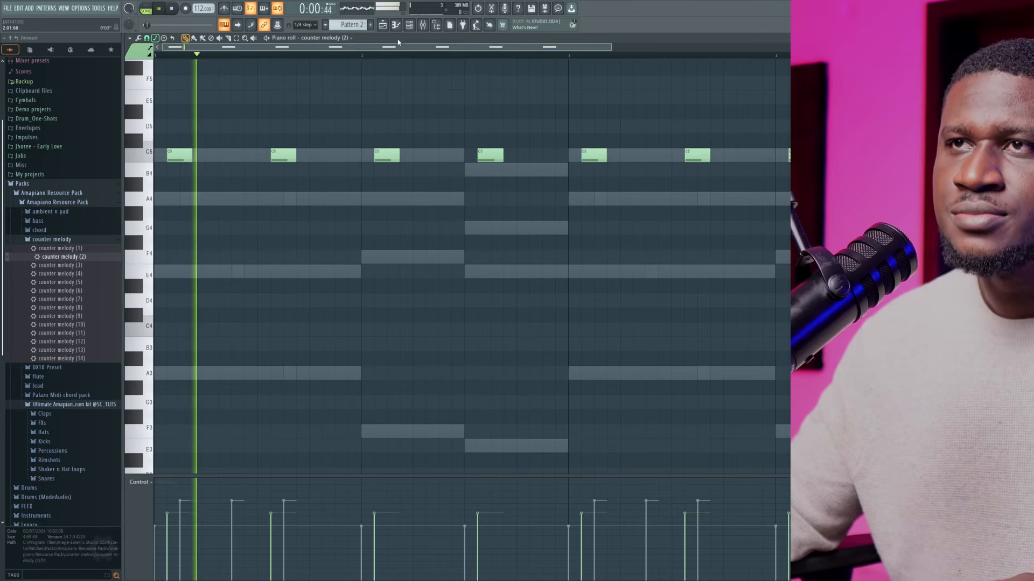
key("F6")
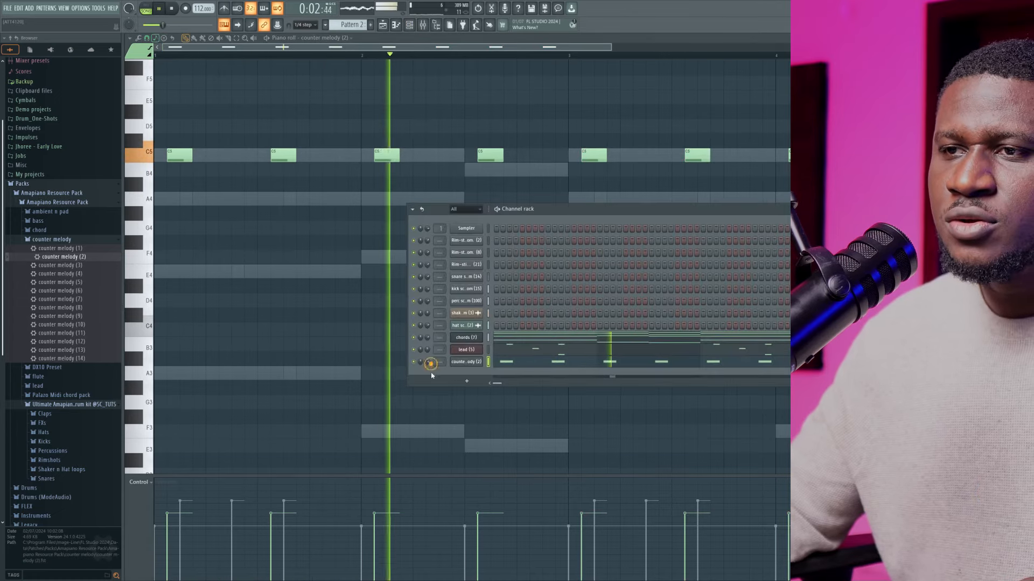
left_click_drag(428, 362, 428, 381)
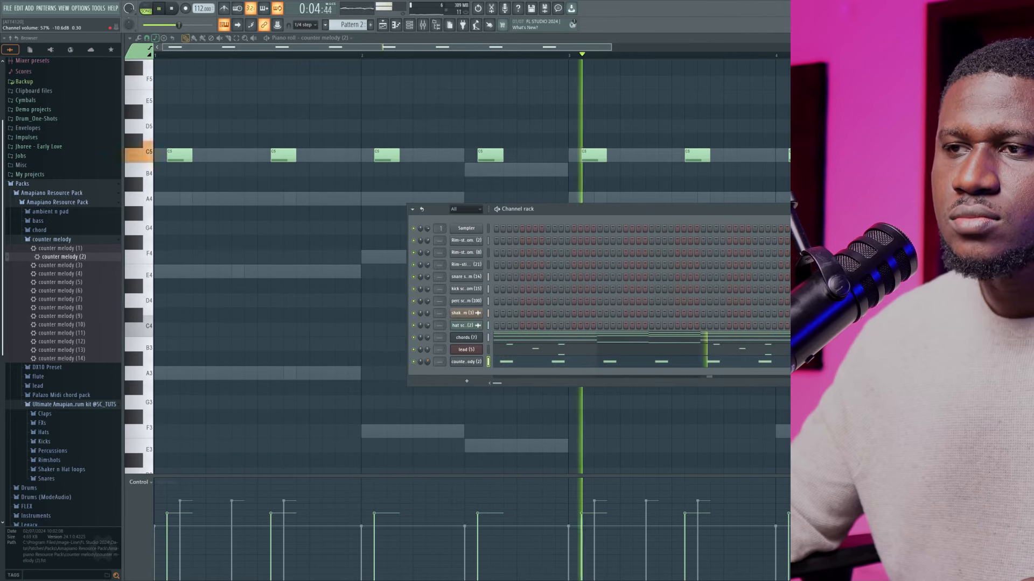
key("F6")
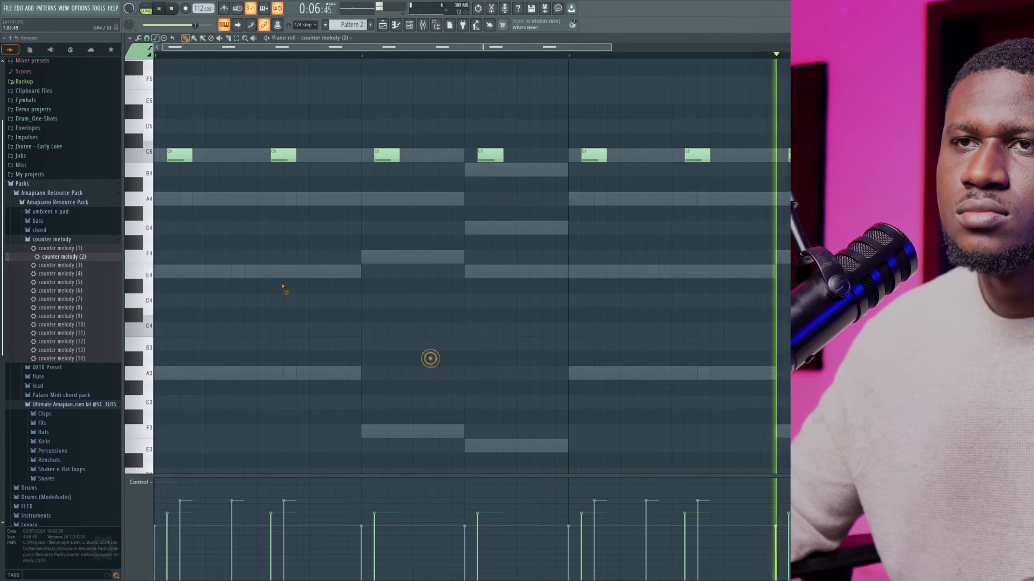
key("space")
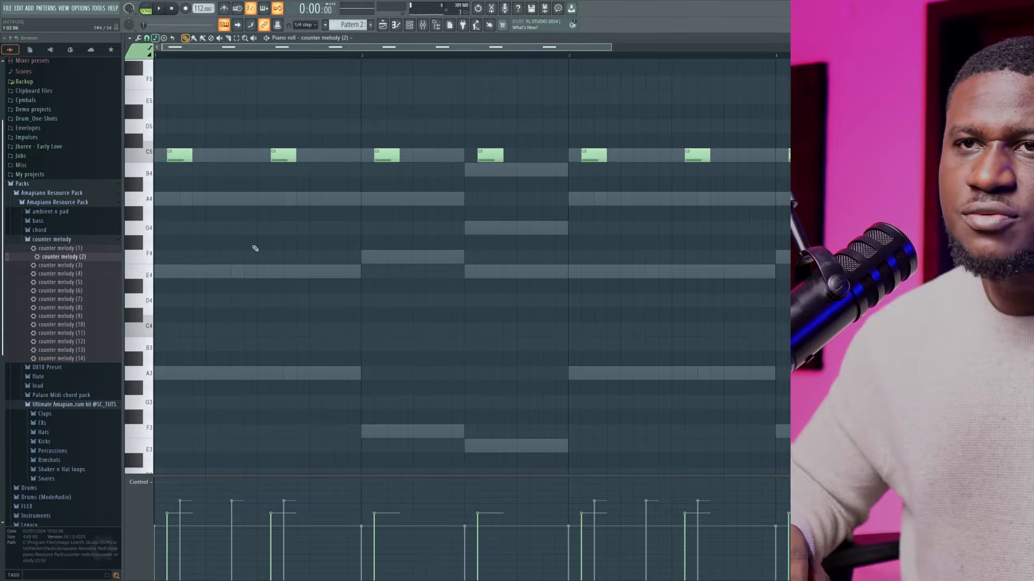
Transpose all the counter-melody notes up one octave to C6 and play the pattern
key("ctrl+Up")
scroll(256, 248, "up", 1)
scroll(255, 248, "up", 1)
key("space")
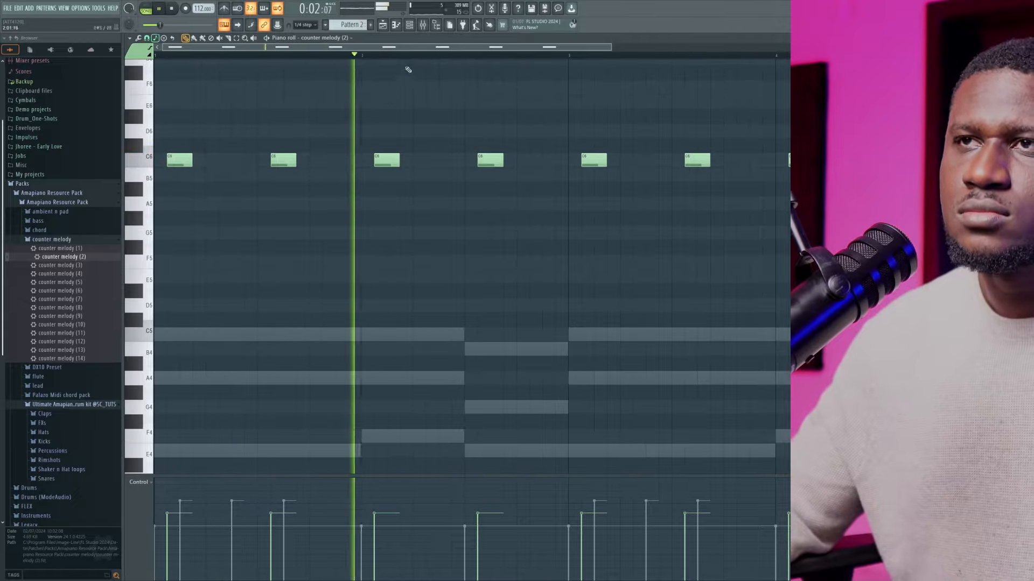
Set the counter melody (2) channel volume to 44% and return to its piano roll
left_click(407, 25)
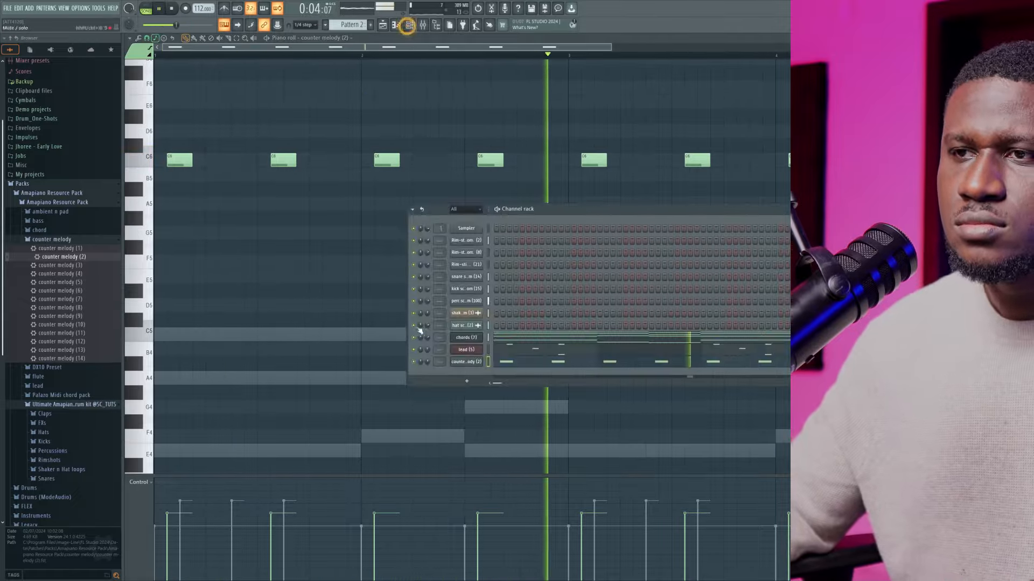
left_click_drag(429, 360, 431, 363)
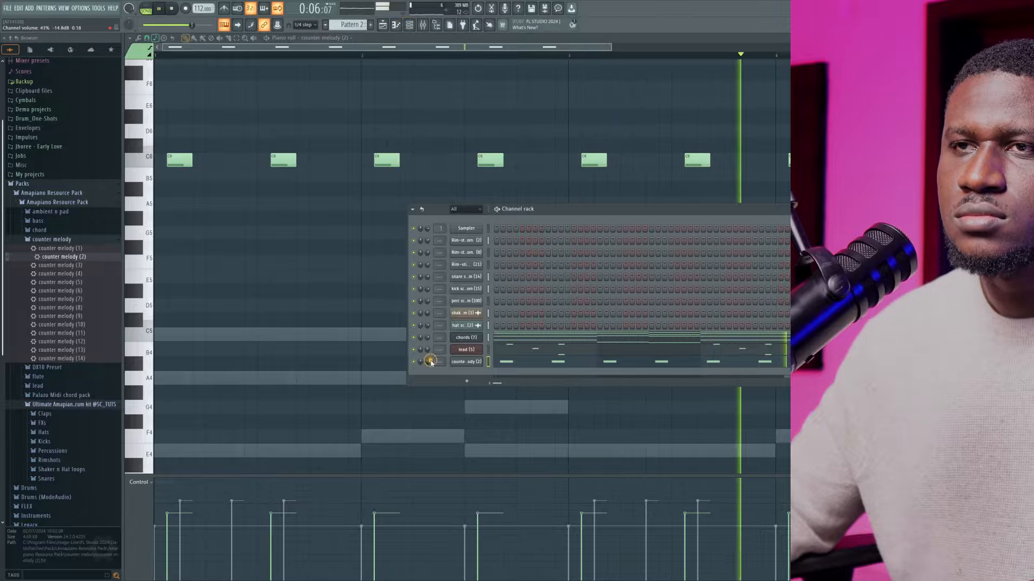
left_click(287, 280)
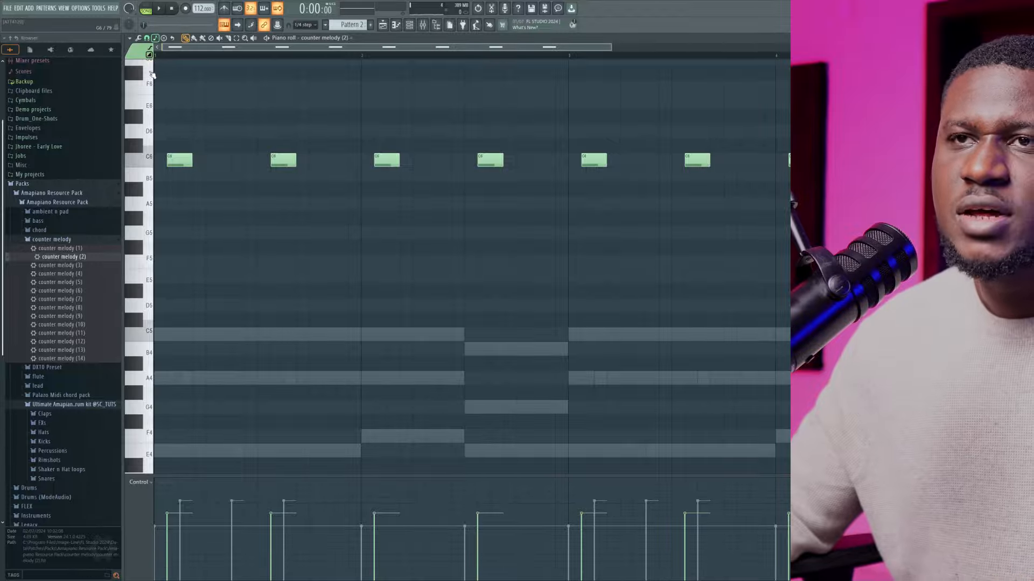
Try slide notes on A4 in the middle of bar 1 and B4 in the second half of bar 2, auditioning their pitches
left_click(270, 334)
key("space")
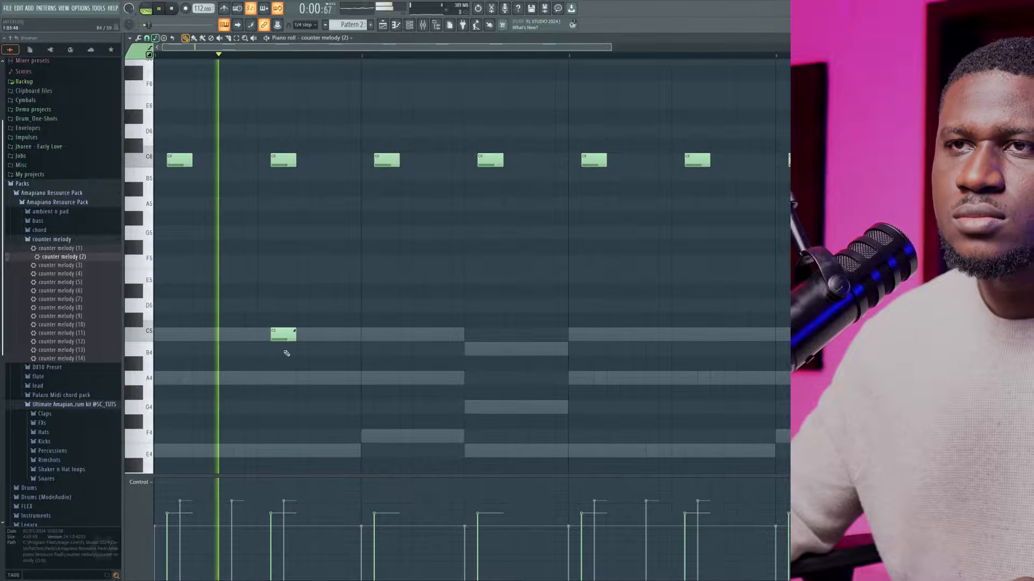
left_click(491, 350)
key("space")
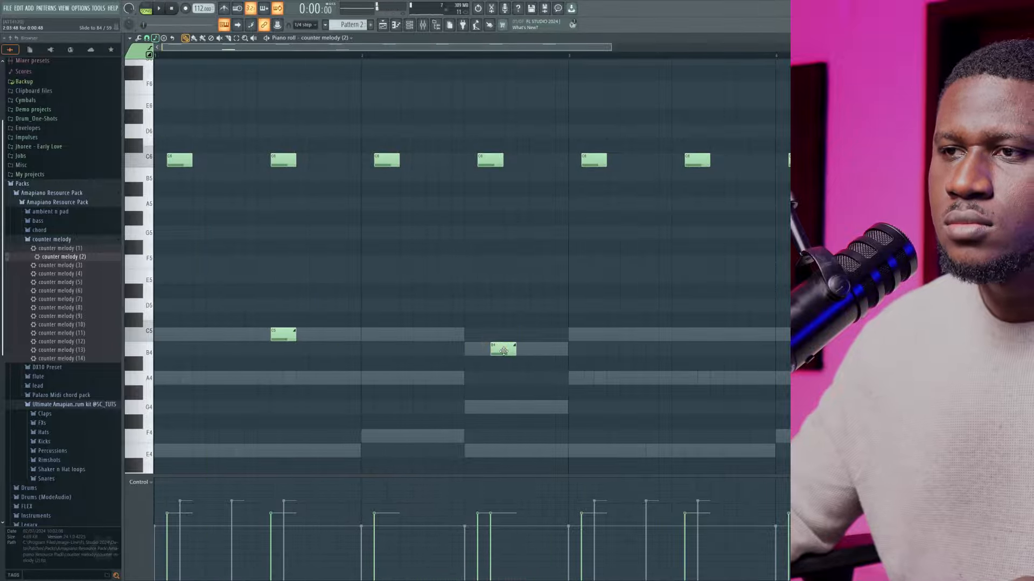
key("space")
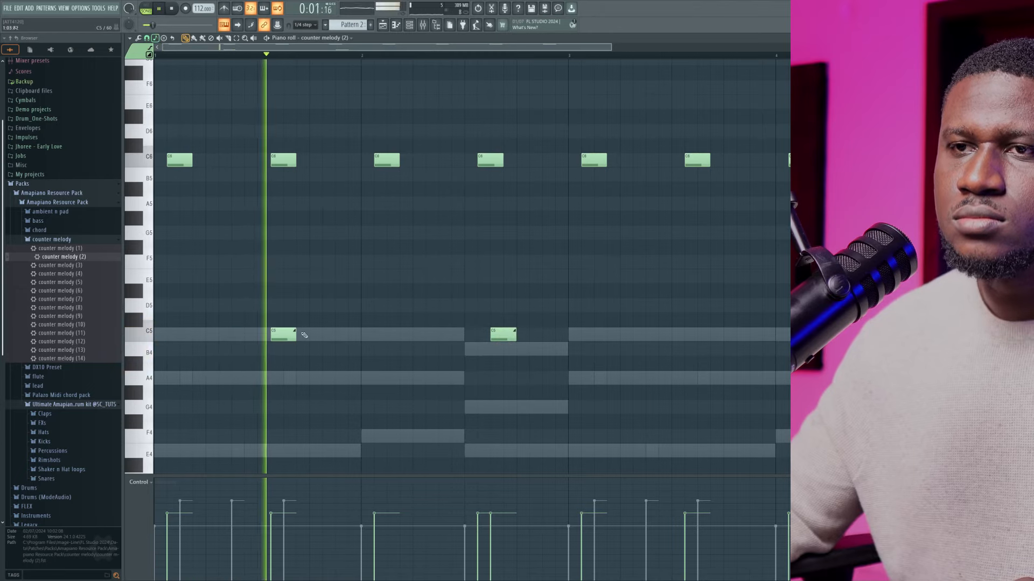
key("space")
key("space")
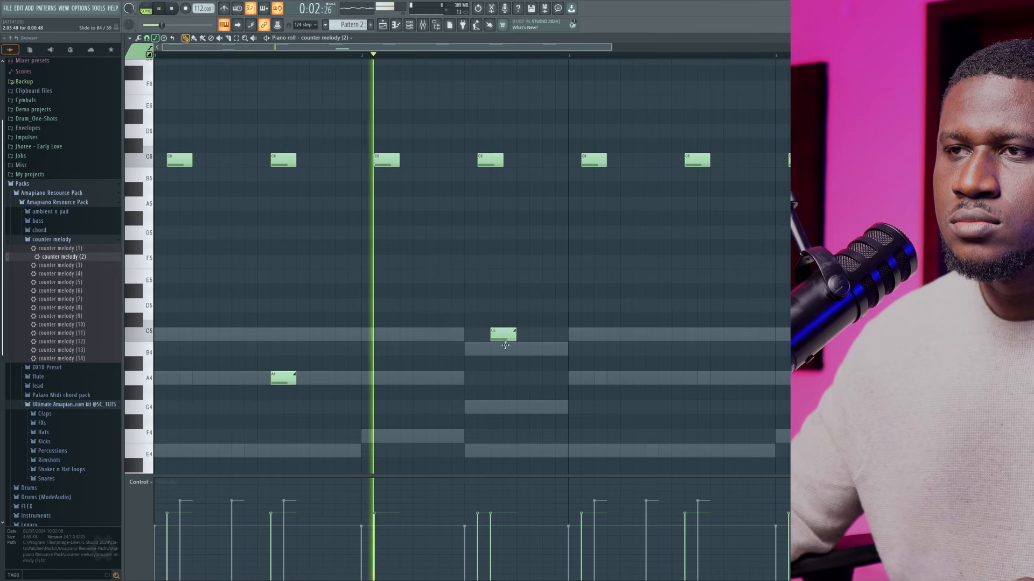
left_click_drag(503, 336, 506, 350)
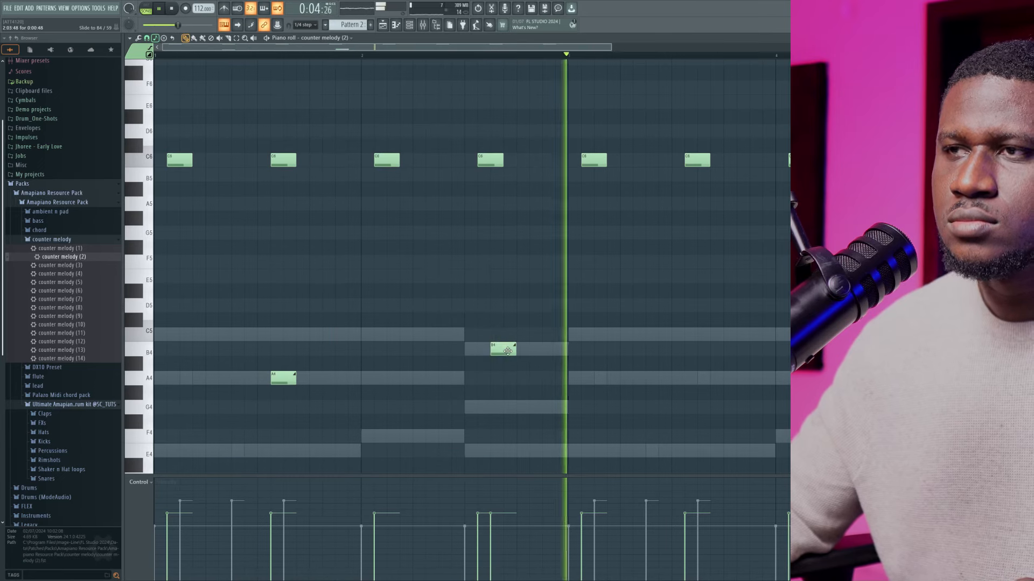
Try a C5 slide note in the middle of bar 3, remove all the slide notes, and stop playback
left_click(685, 338)
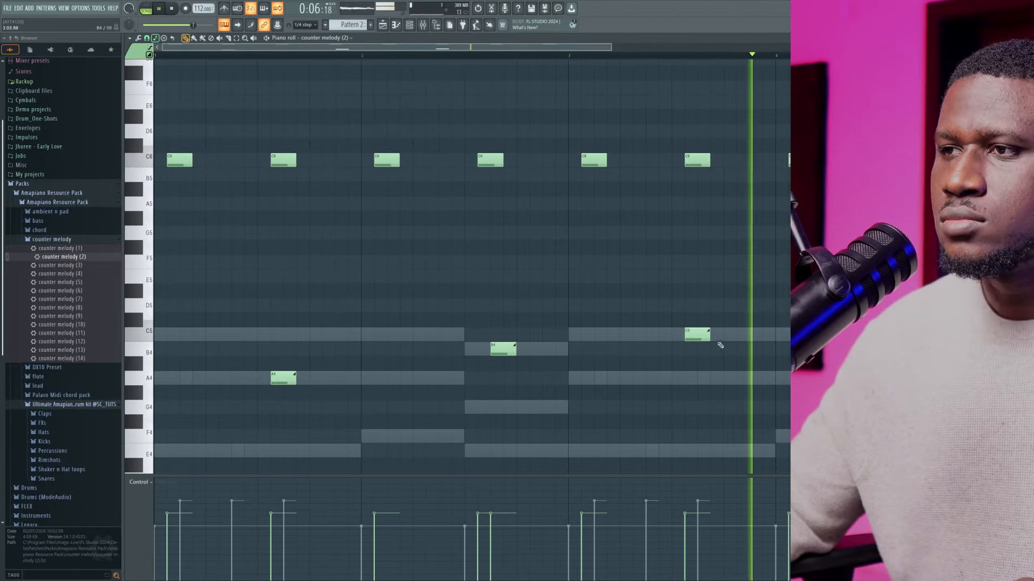
right_click(698, 334)
key("space")
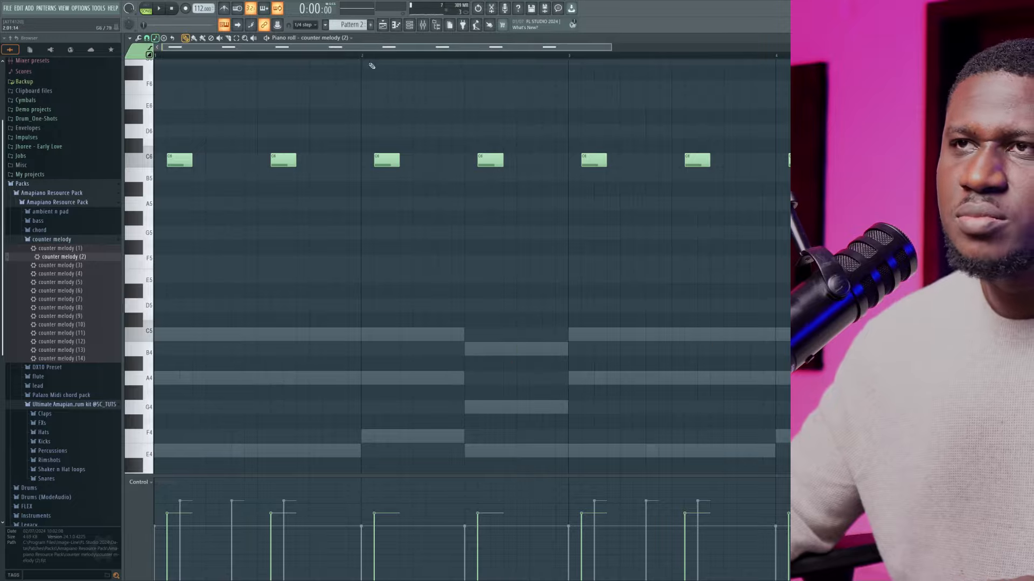
Review the C6 counter-melody notes across all four bars and play the pattern with the channel rack shown
left_click(410, 28)
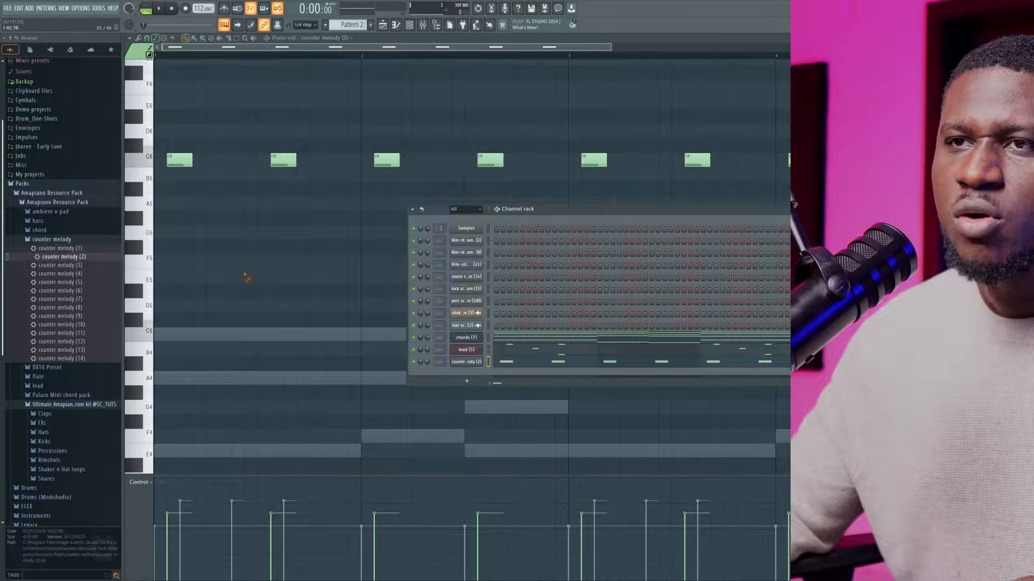
key("F6")
scroll(263, 198, "down", 3)
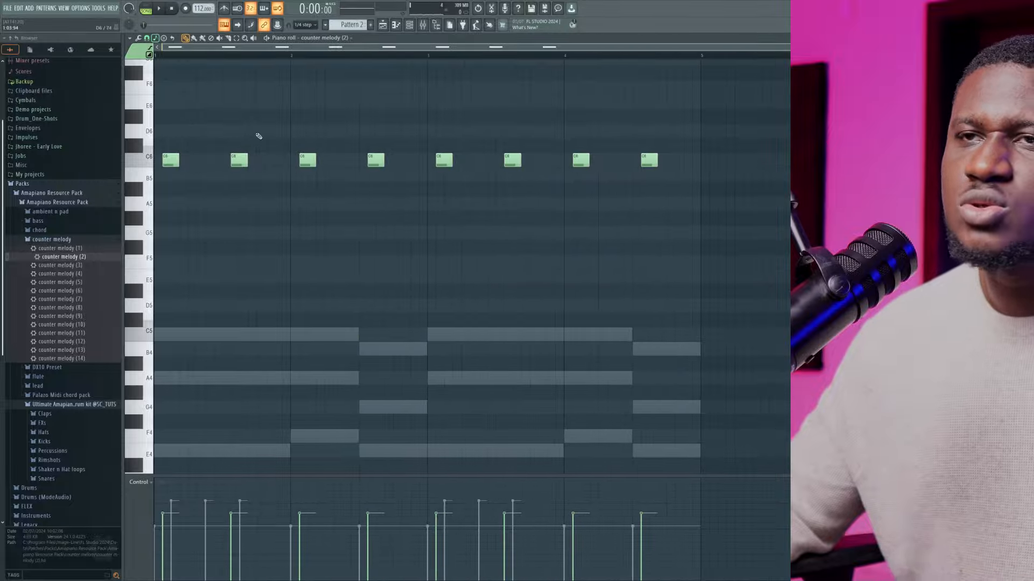
left_click_drag(258, 125, 157, 196)
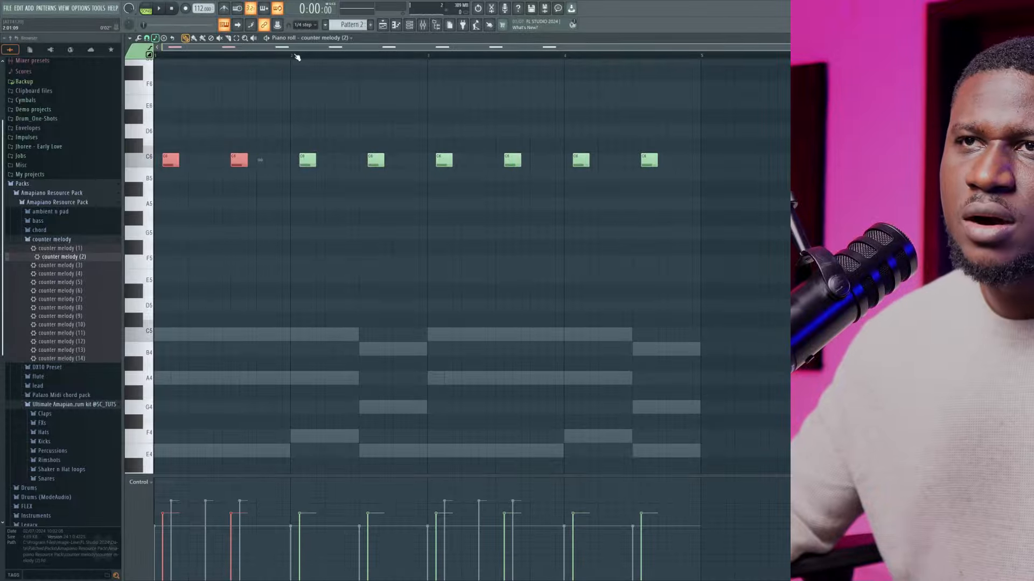
left_click_drag(295, 55, 131, 63)
left_click(276, 52)
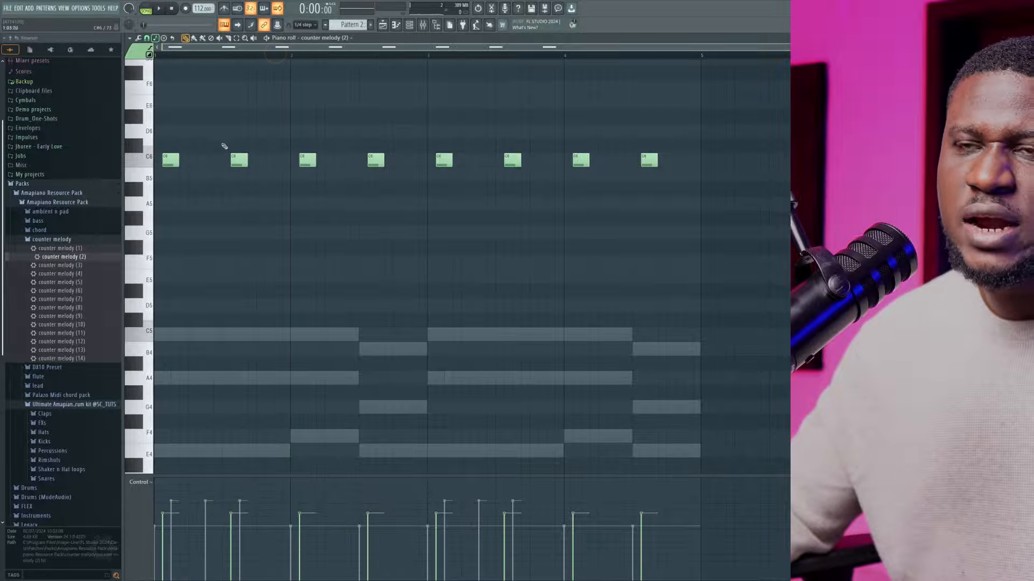
left_click(412, 31)
key("space")
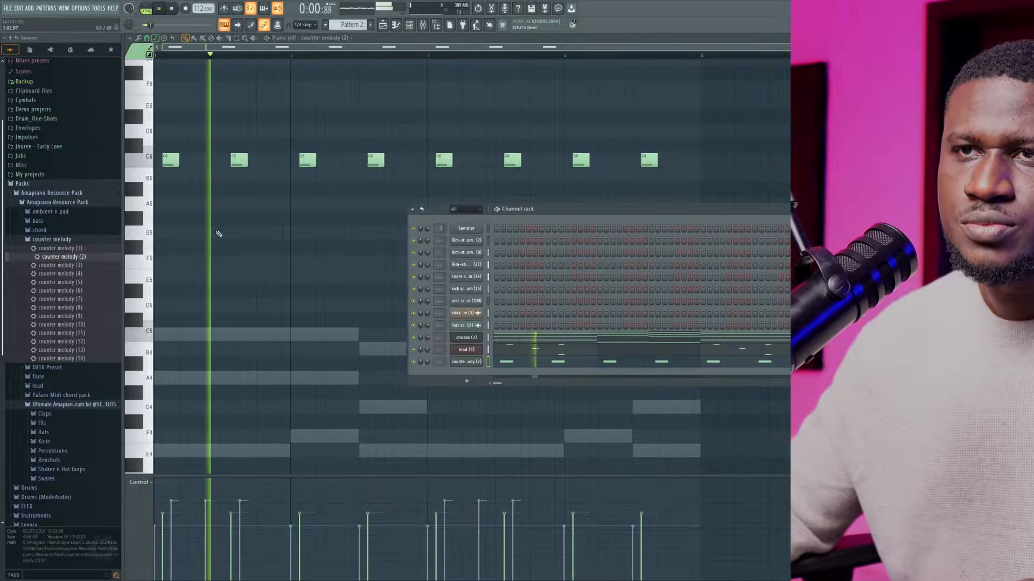
Replace the counter melody (2) preset on its channel with counter melody (4) and audition it with the pattern
key("space")
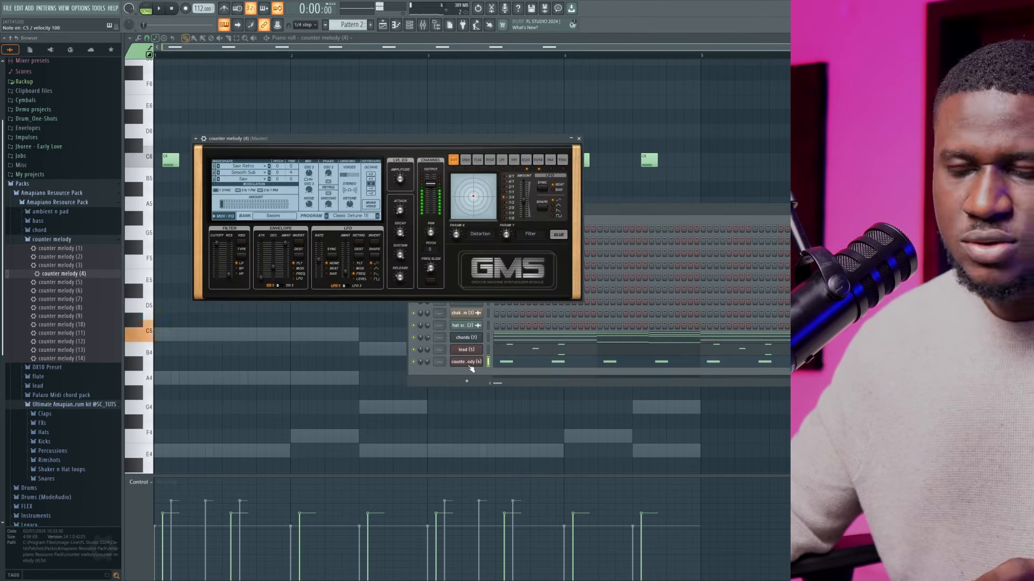
key("space")
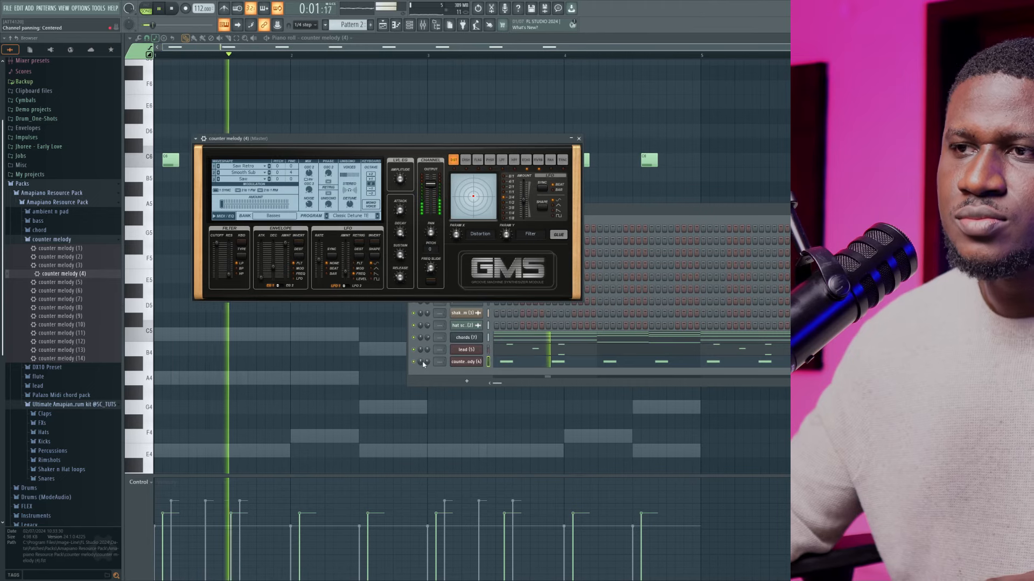
key("space")
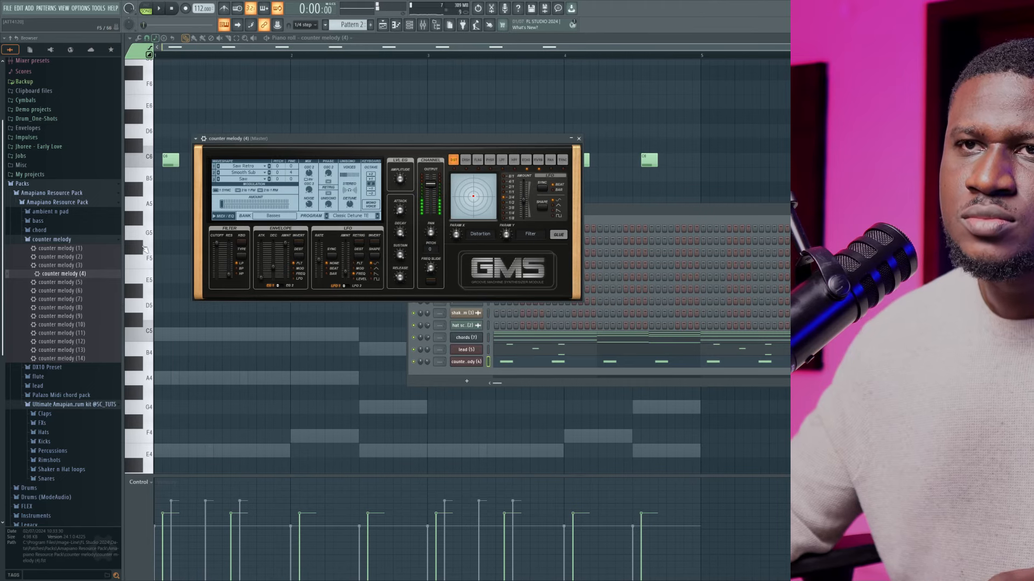
Shift all the C6 counter-melody notes one step later and play the pattern
left_click(134, 176)
key("ctrl+a")
left_click_drag(171, 159, 176, 158)
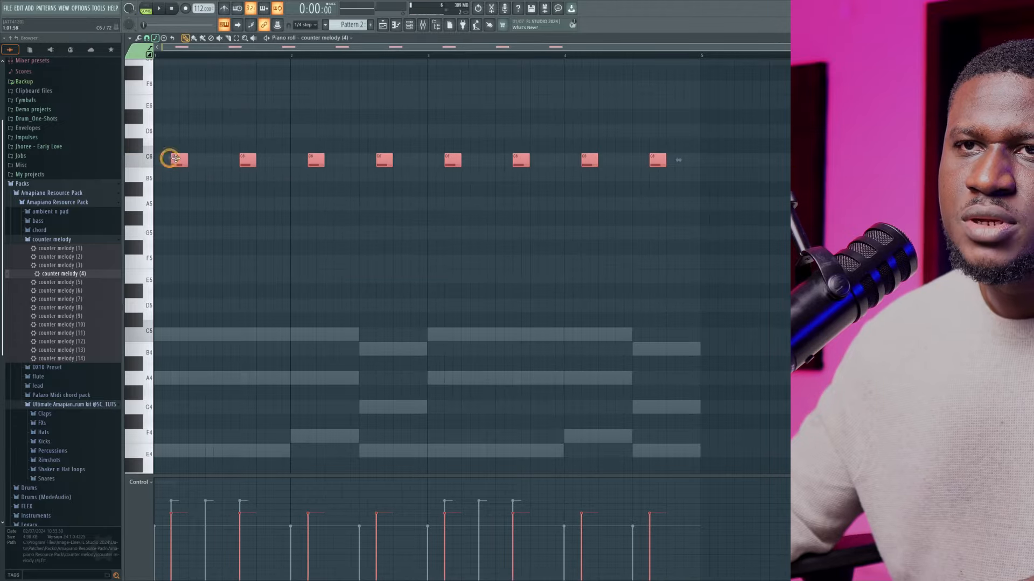
left_click(233, 214, "ctrl")
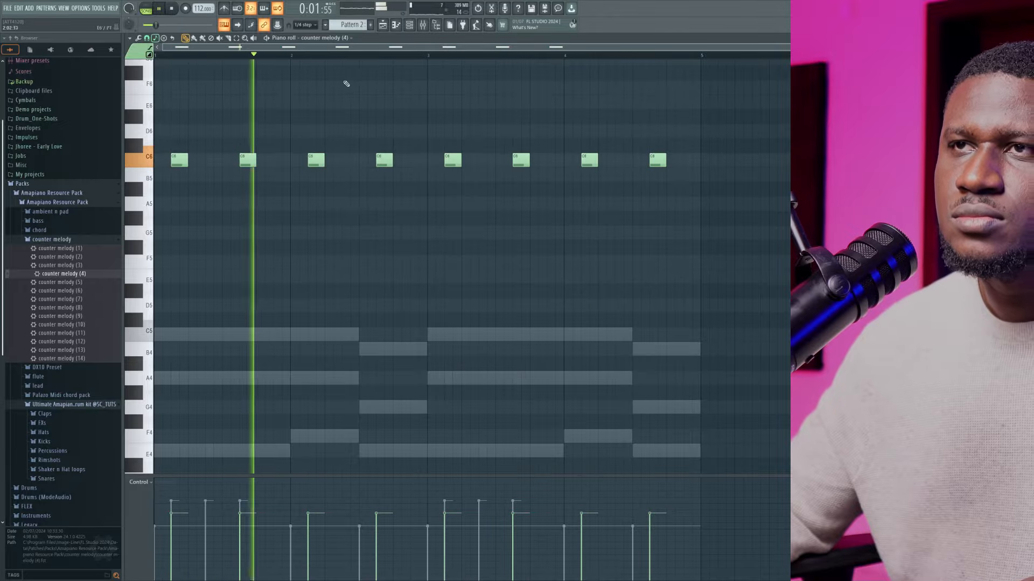
Set the counter melody (4) channel volume to 30% while checking it against the playing pattern
key("F6")
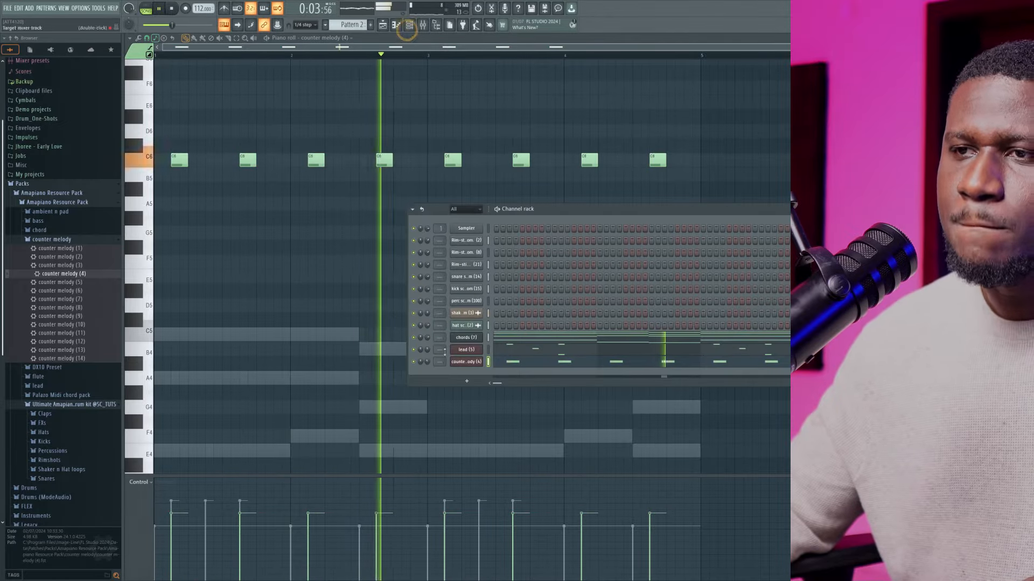
left_click_drag(427, 362, 427, 368)
key("space")
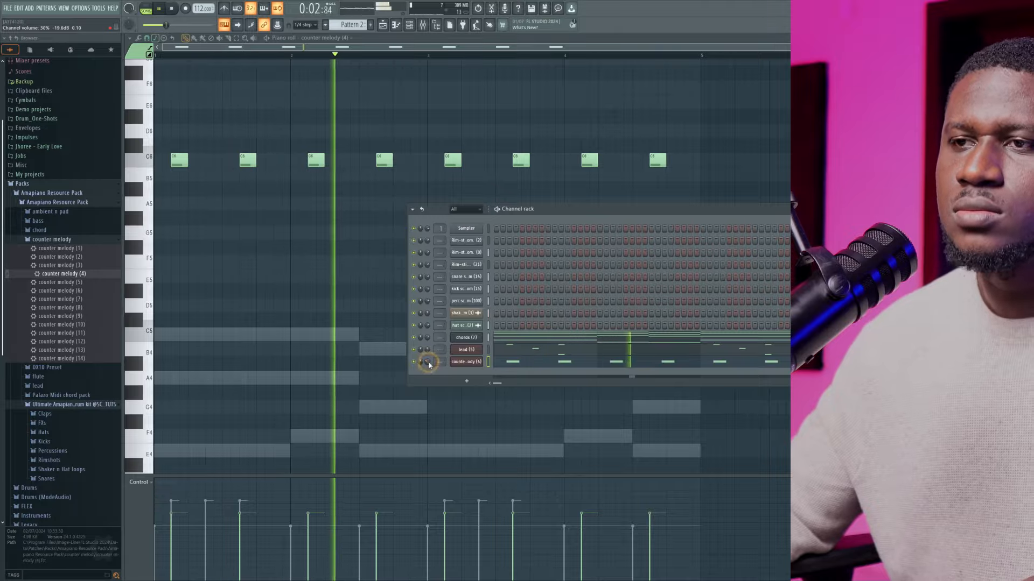
key("space")
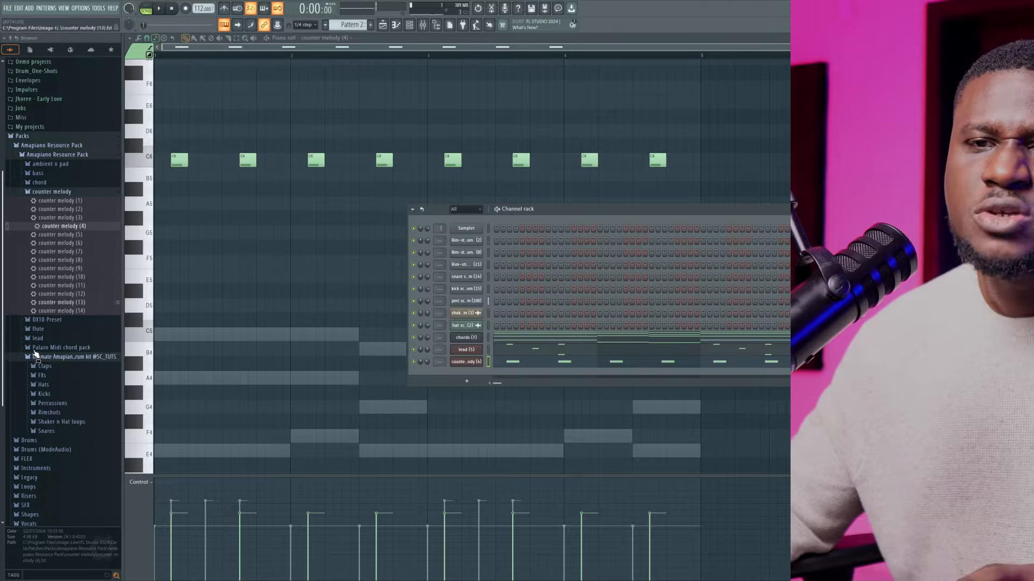
Load the flute (1) preset into a new channel below counter melody (4) and open its piano roll
scroll(43, 339, "down", 3)
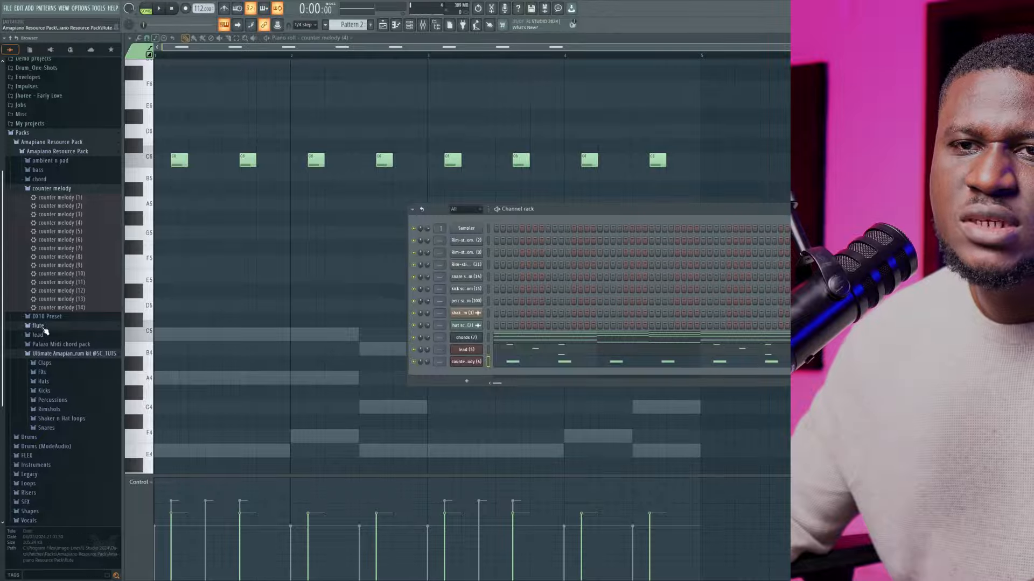
left_click(39, 326)
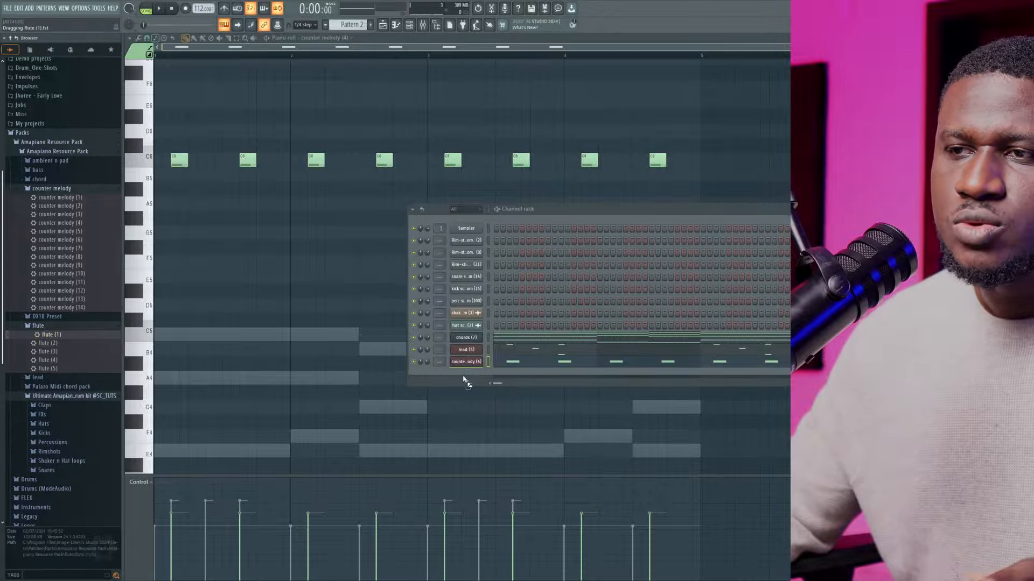
left_click_drag(463, 379, 463, 380)
left_click(589, 208)
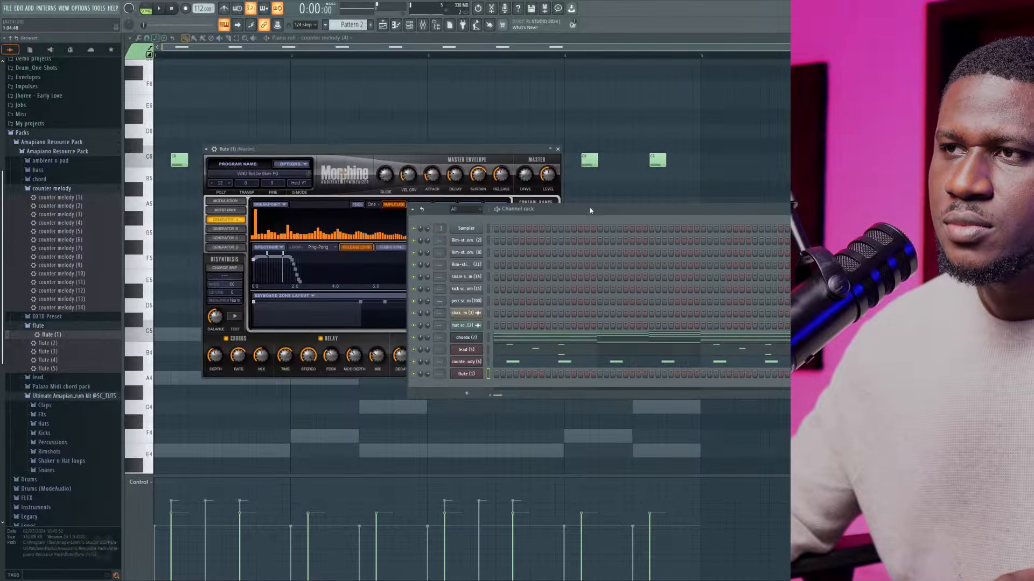
key("space")
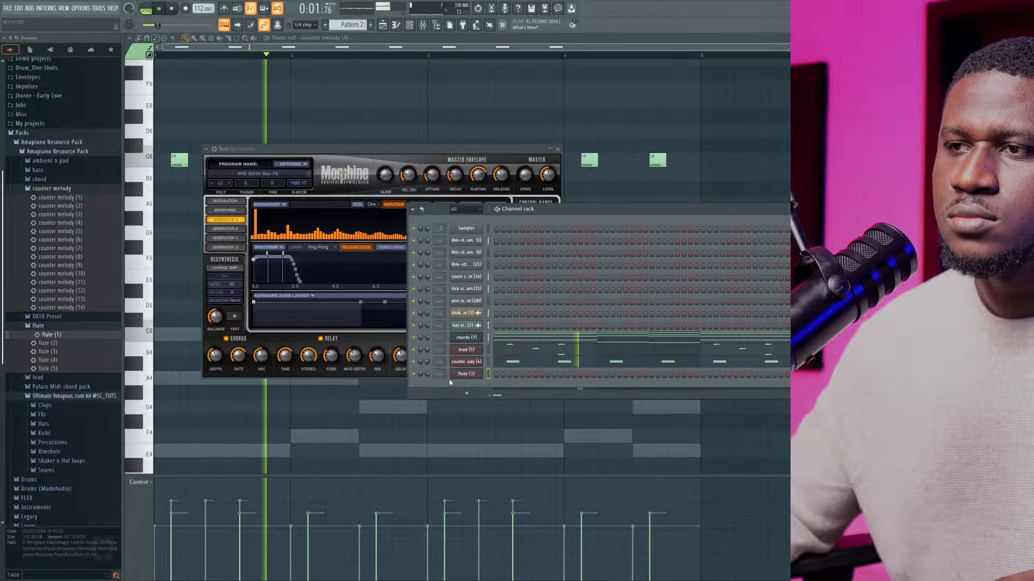
key("space")
right_click(481, 372)
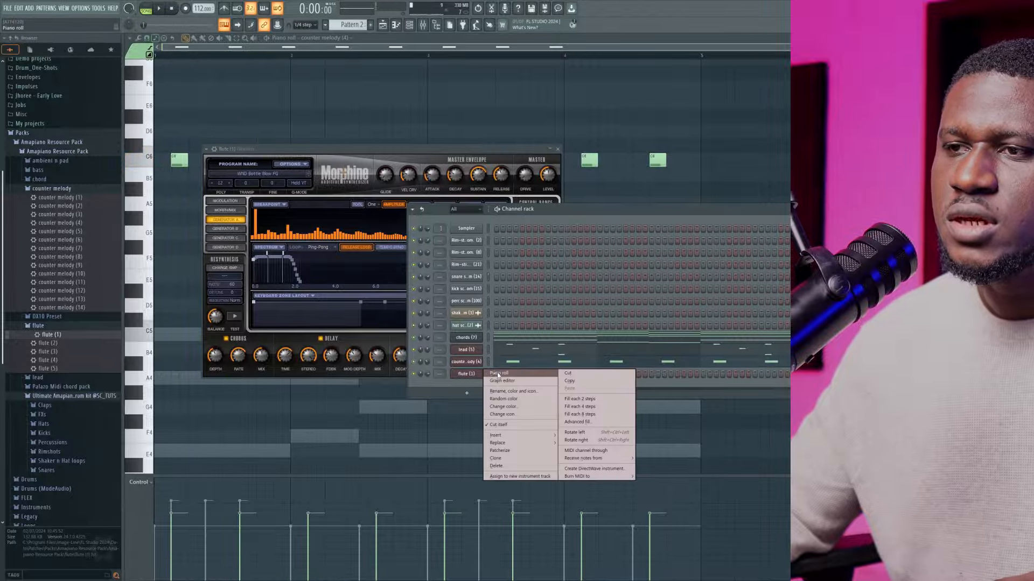
left_click(498, 373)
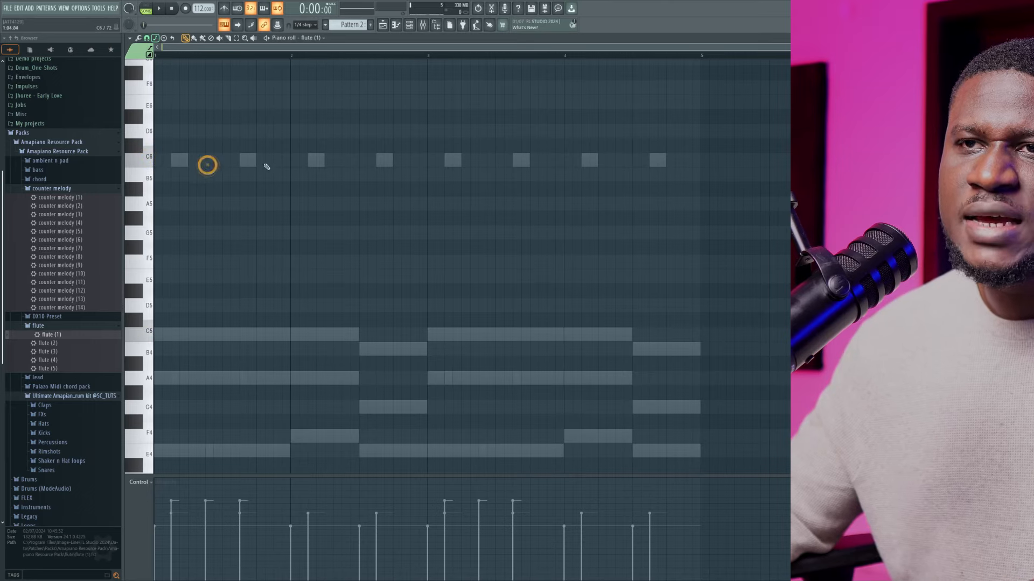
Place a short, non-slide C5 flute note just before the middle of bar 1, also trying A4 there
left_click(208, 334)
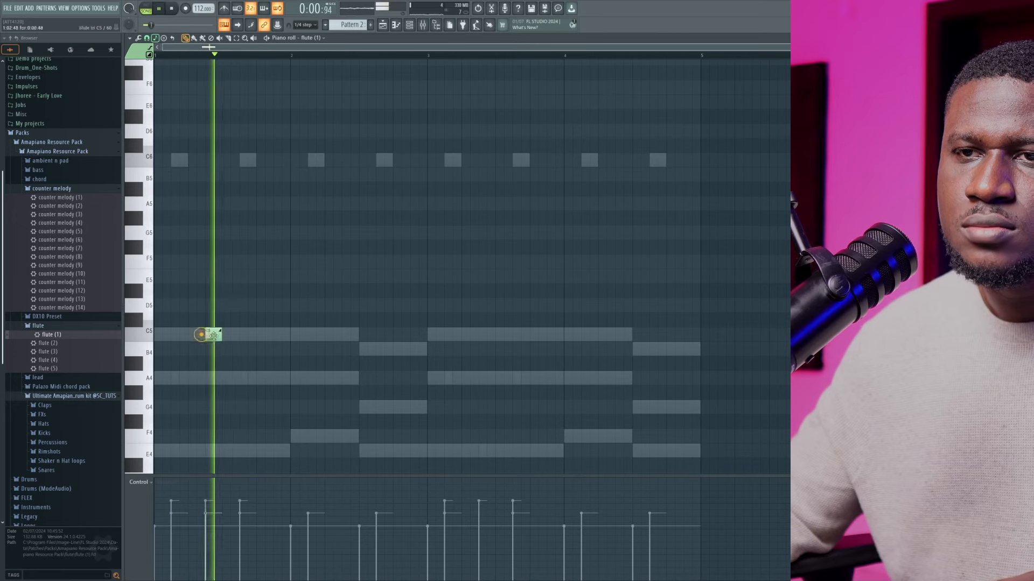
key("space")
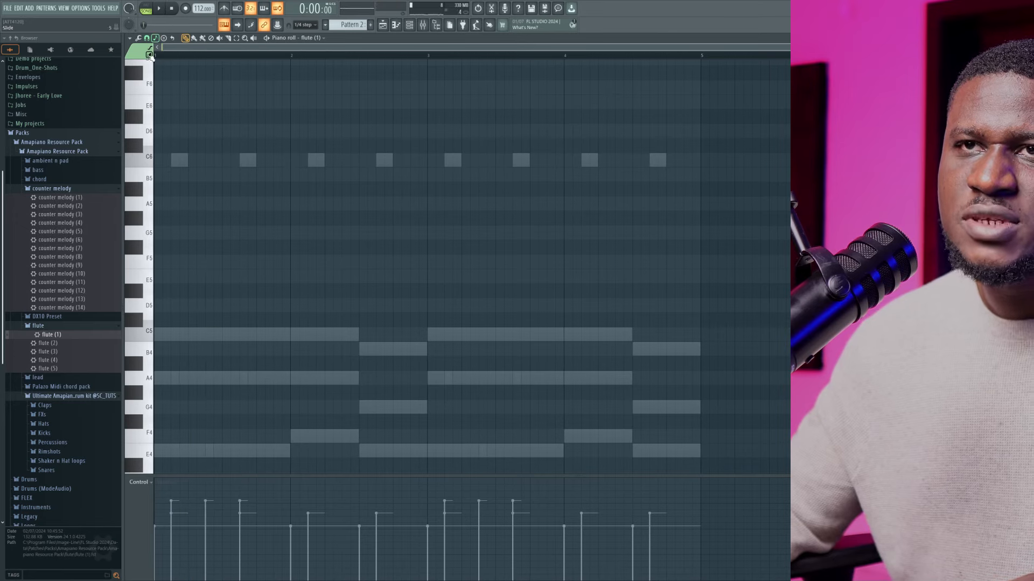
left_click(209, 378)
key("space")
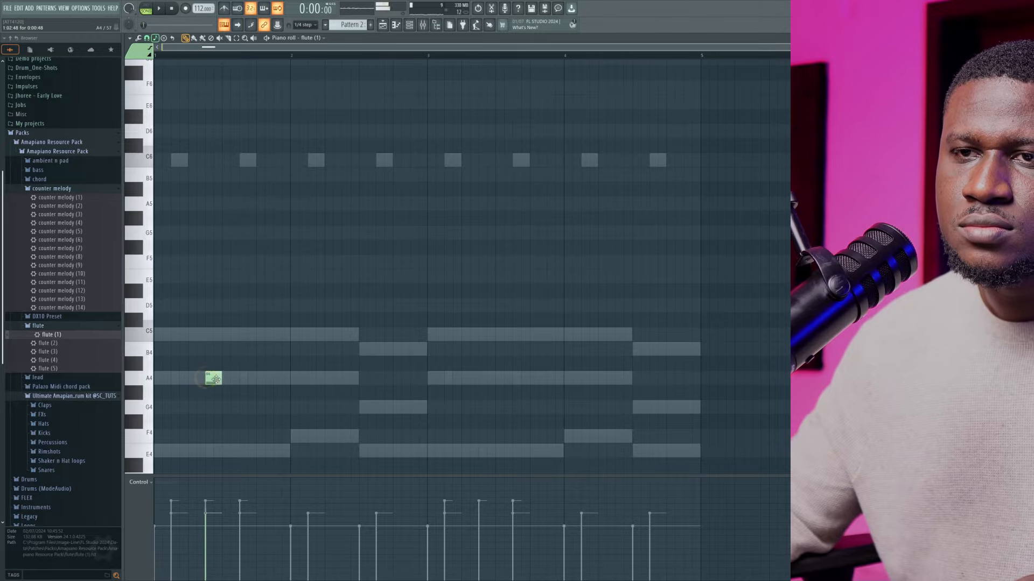
key("space")
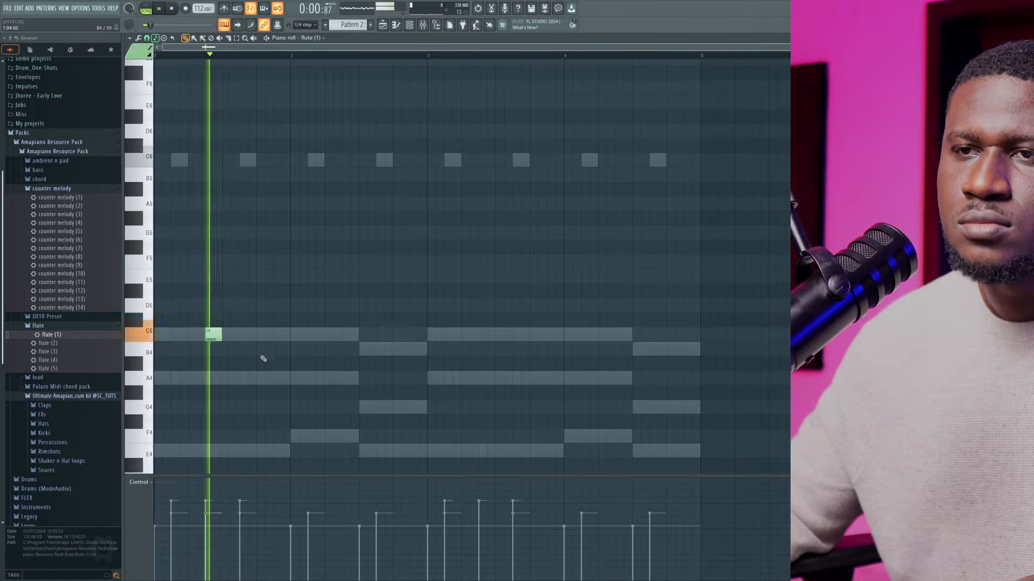
key("space")
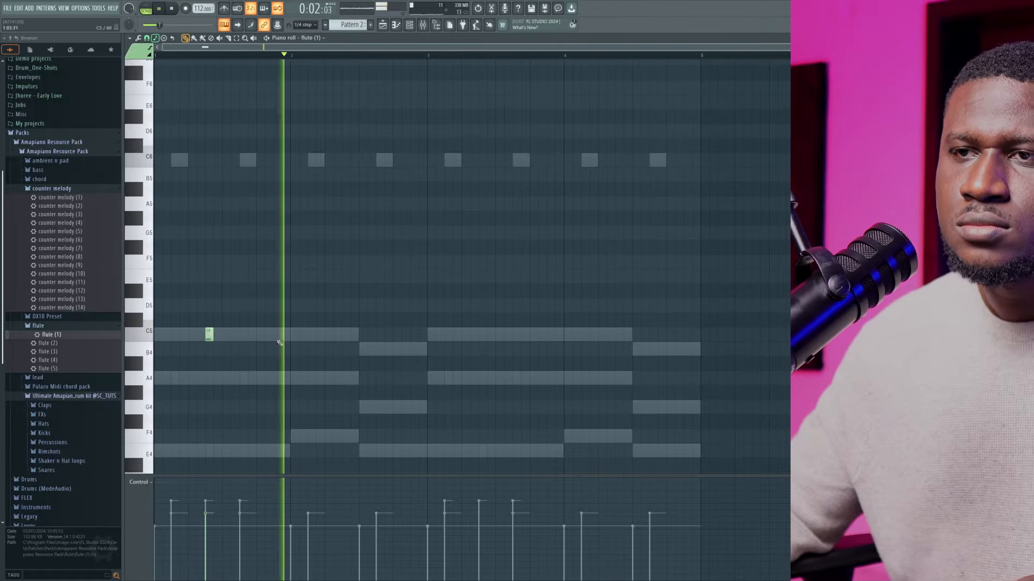
Add matching short C5 flute notes just before the middle of bars 2, 3 and 4
left_click(346, 334)
key("space")
key("space")
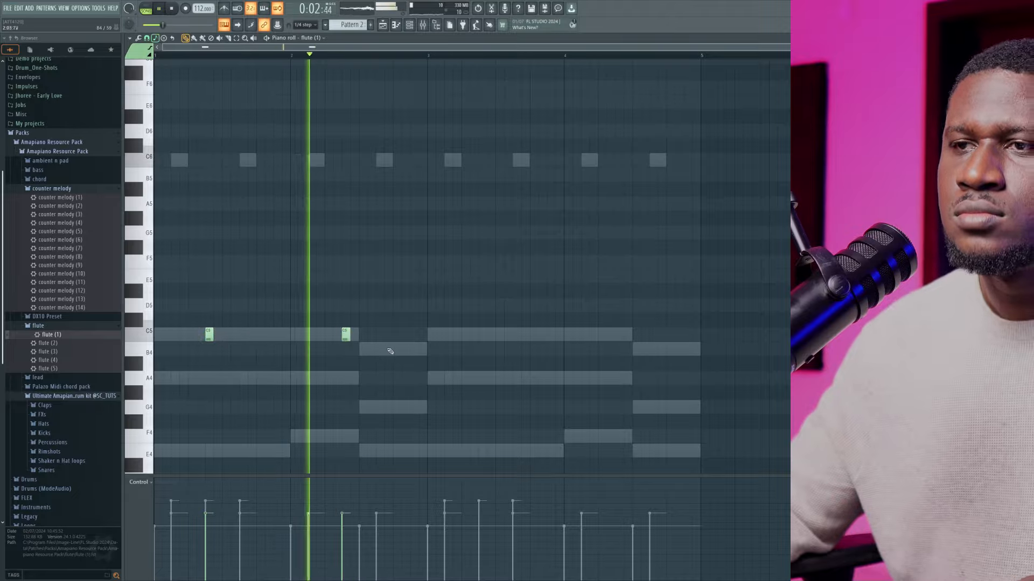
left_click(482, 336)
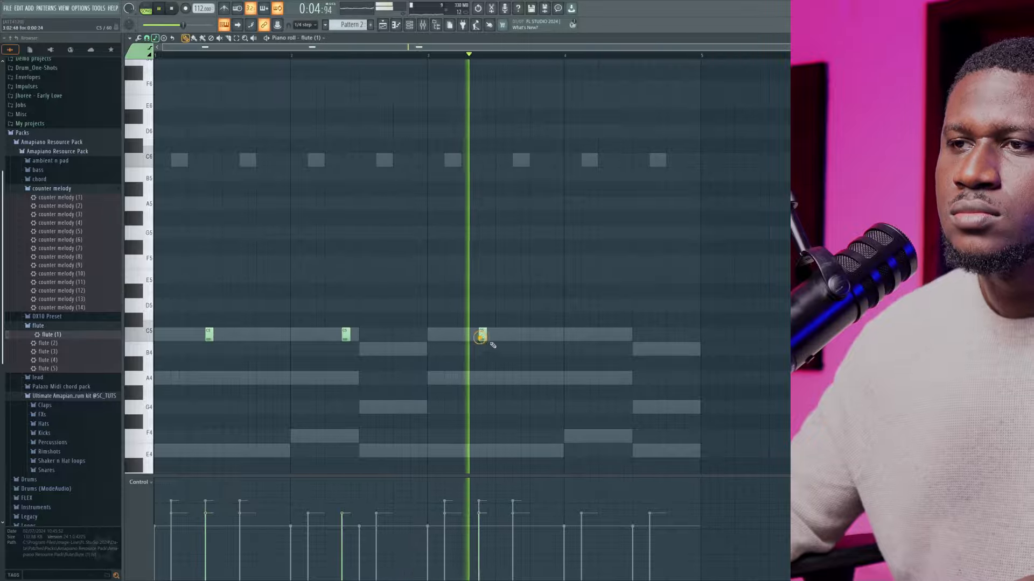
left_click(618, 336)
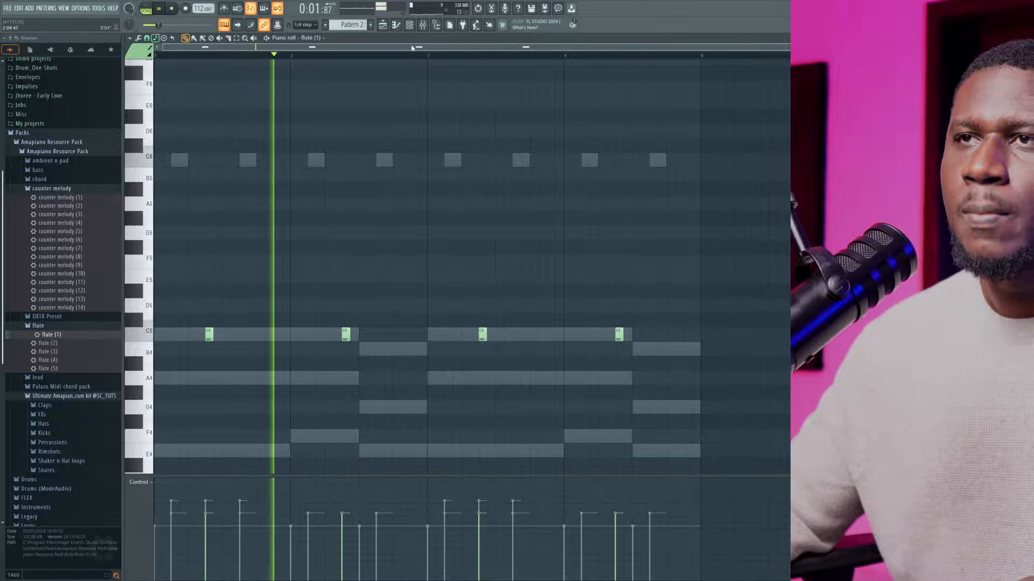
Set the flute (1) channel volume to 33% during playback, then stop the pattern
left_click(409, 26)
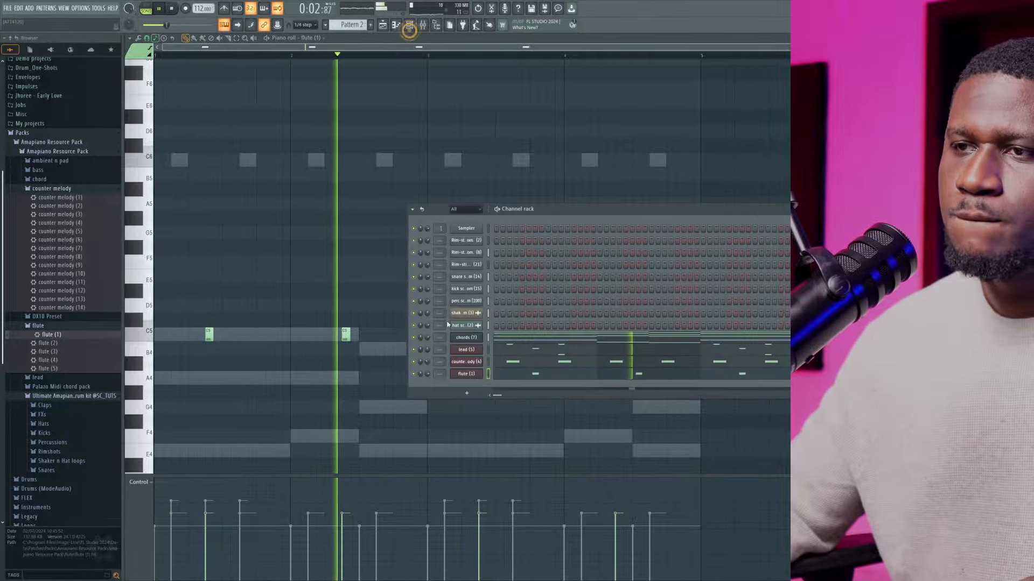
left_click_drag(428, 374, 428, 385)
left_click(428, 375)
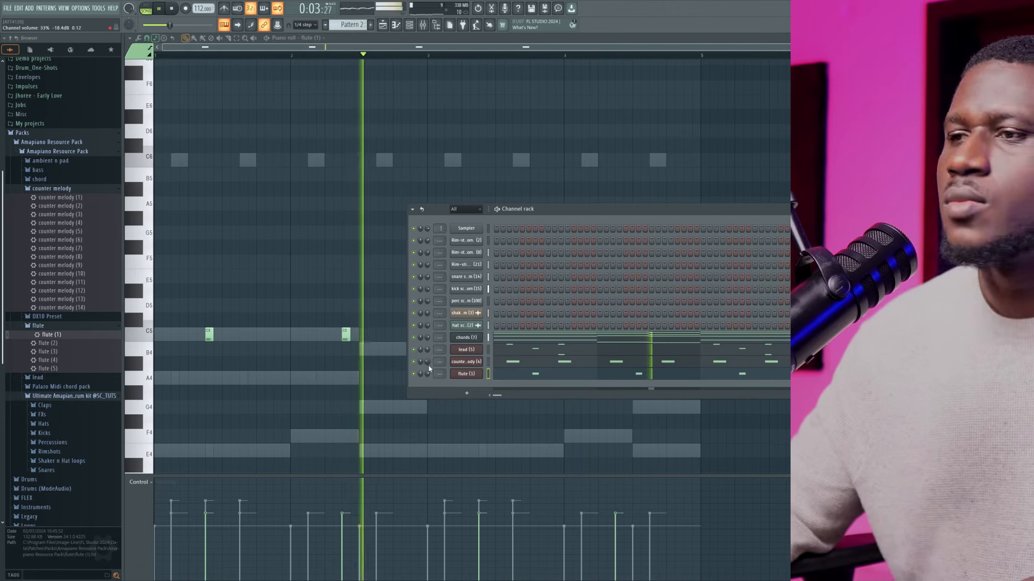
key("space")
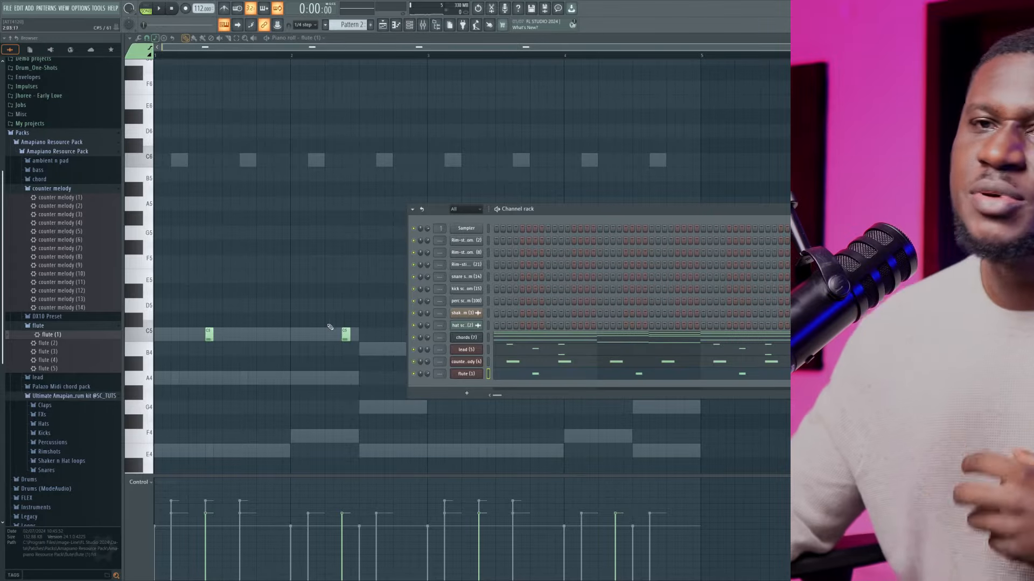
Load Ambient n Pads (4) into a new channel, replace it with Ambient n Pads (5), and open its piano roll
left_click(53, 324)
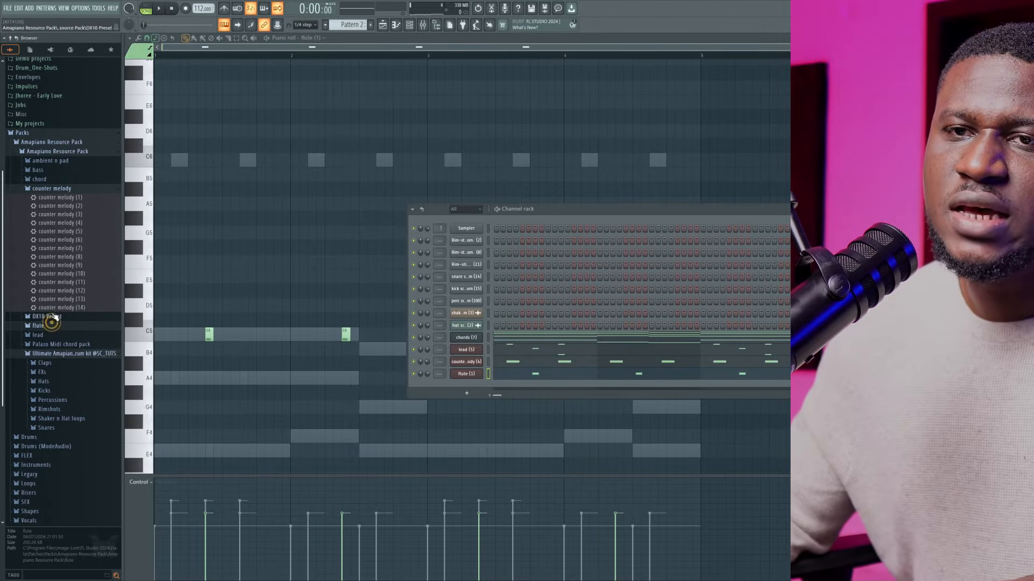
left_click(41, 161)
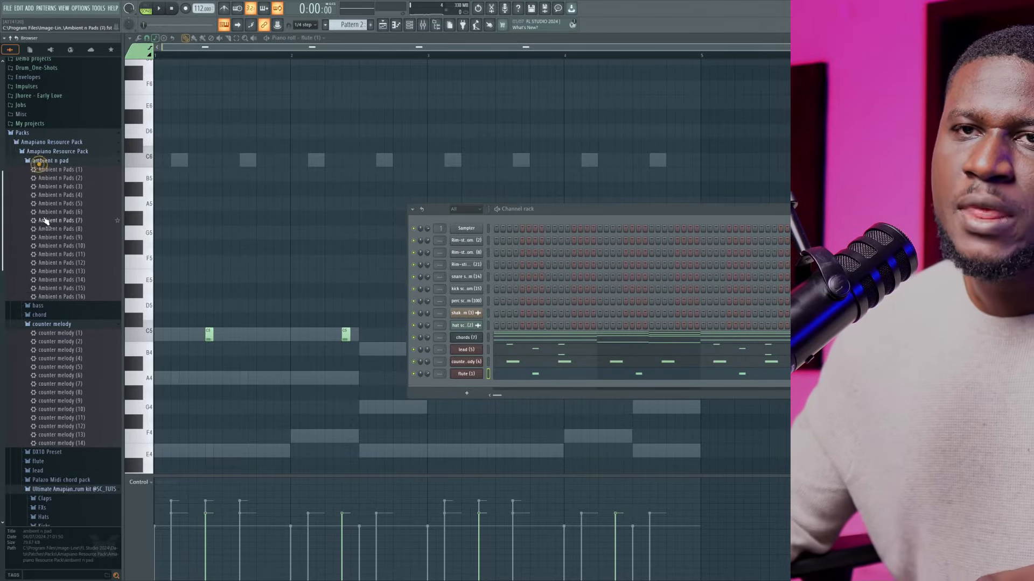
left_click_drag(456, 387, 458, 387)
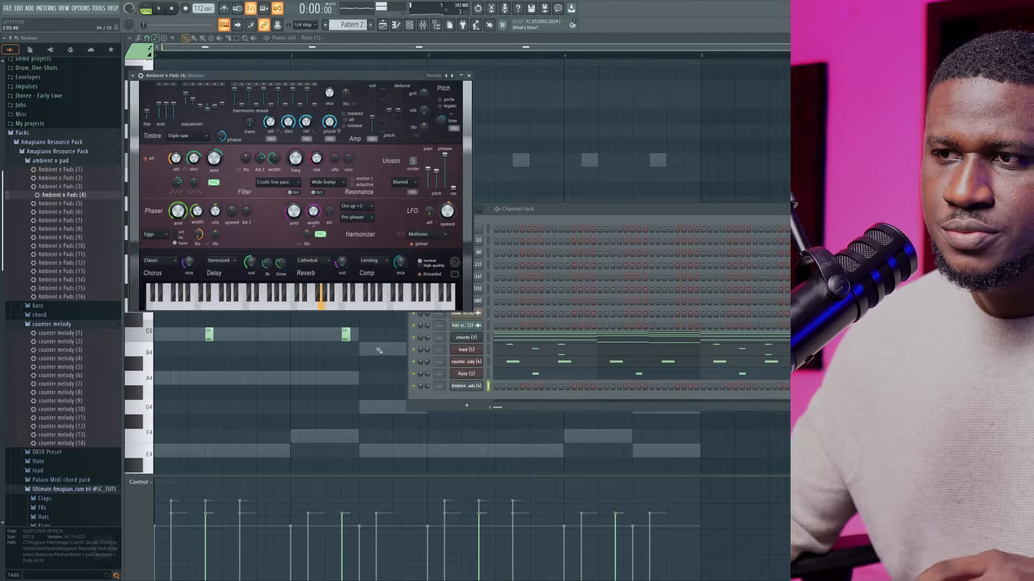
right_click(459, 387)
left_click(496, 386)
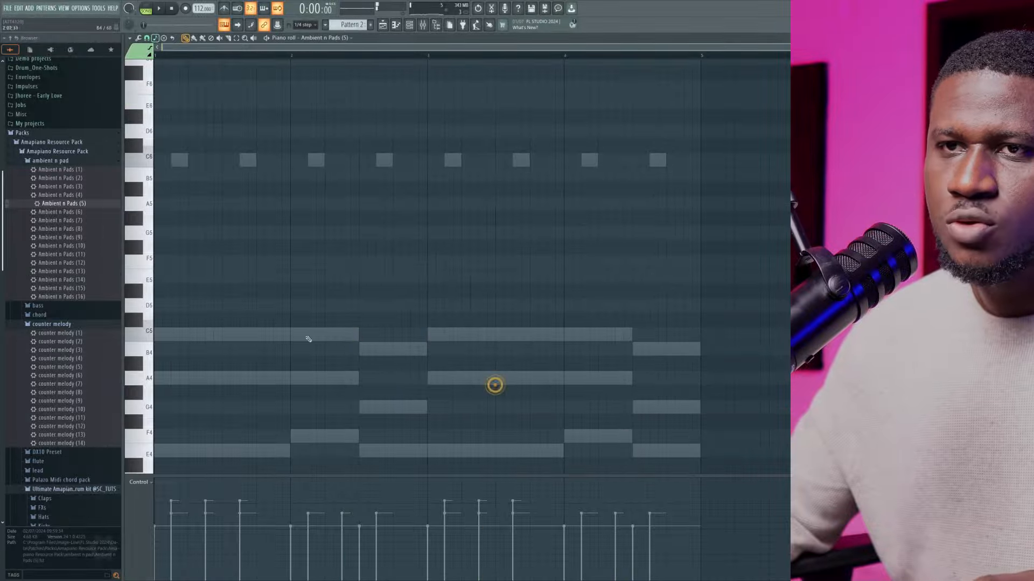
Draw pad root notes following the chords: A3 across bars 1 and 3, then F3 and E3 for half a bar each in bars 2 and 4
scroll(178, 299, "down", 3)
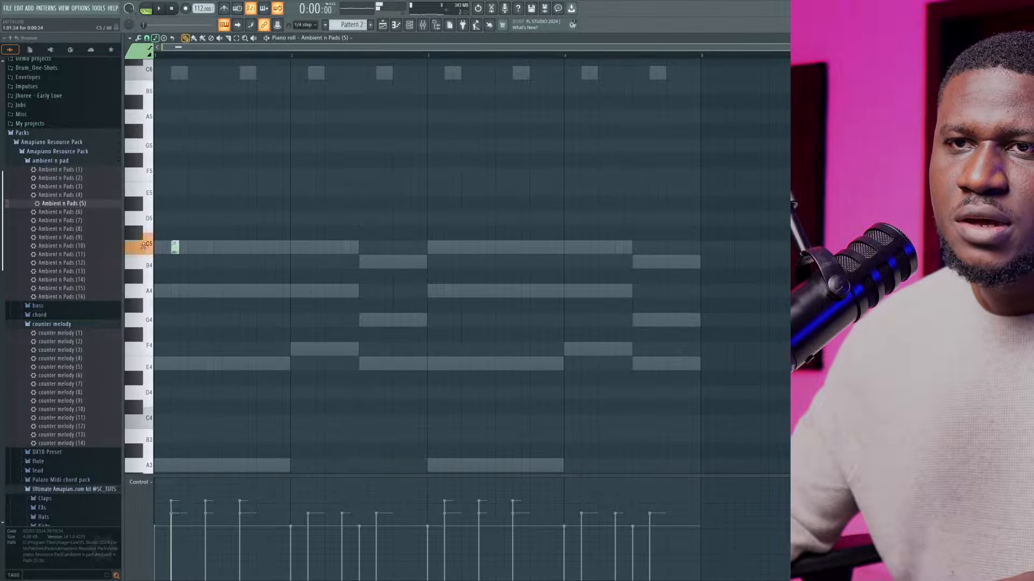
scroll(194, 423, "down", 1)
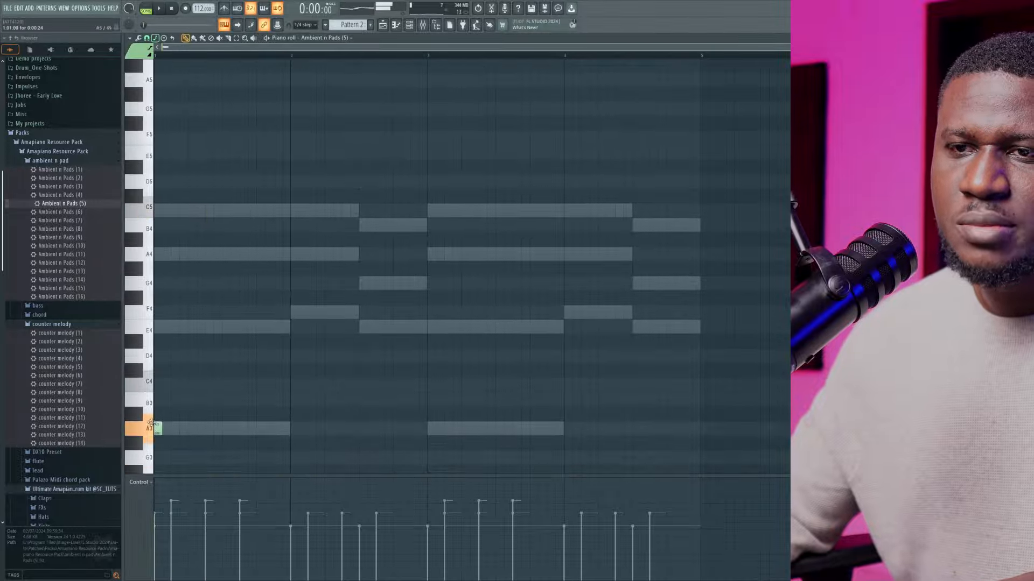
scroll(189, 422, "down", 6)
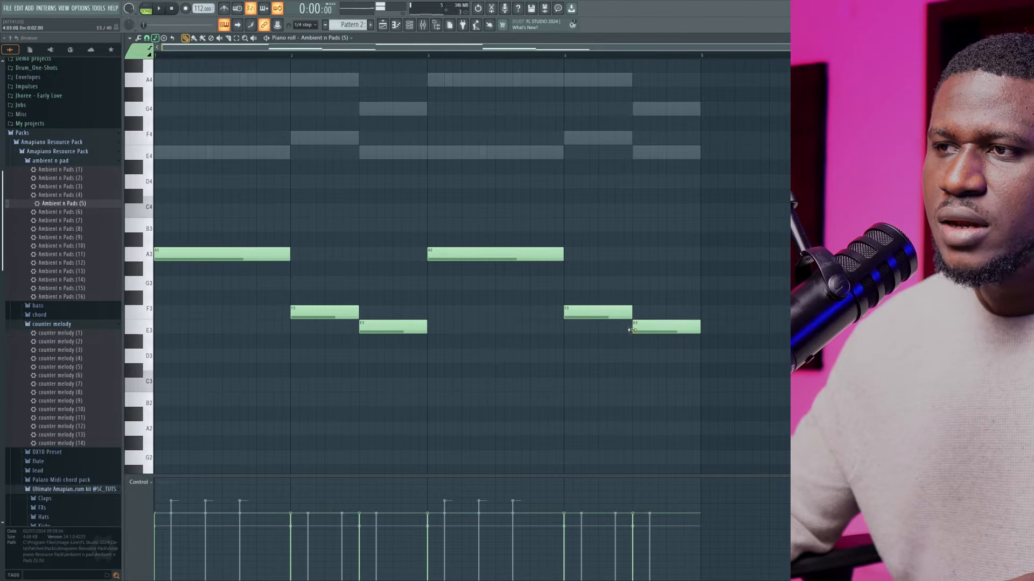
Transpose all the pad notes up two octaves to A5, F5 and E5 and play the pattern
scroll(605, 363, "up", 2)
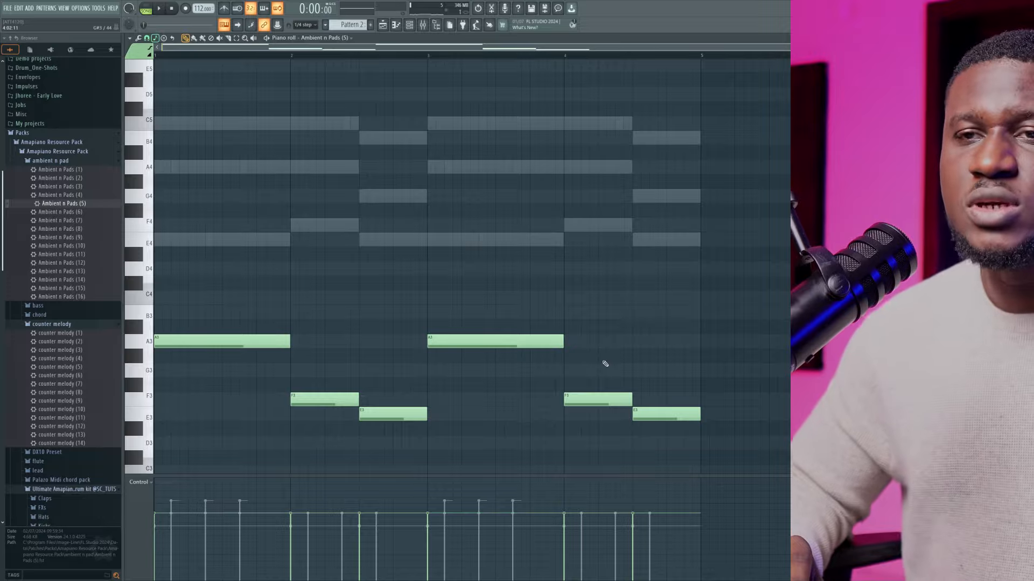
key("ctrl+Up")
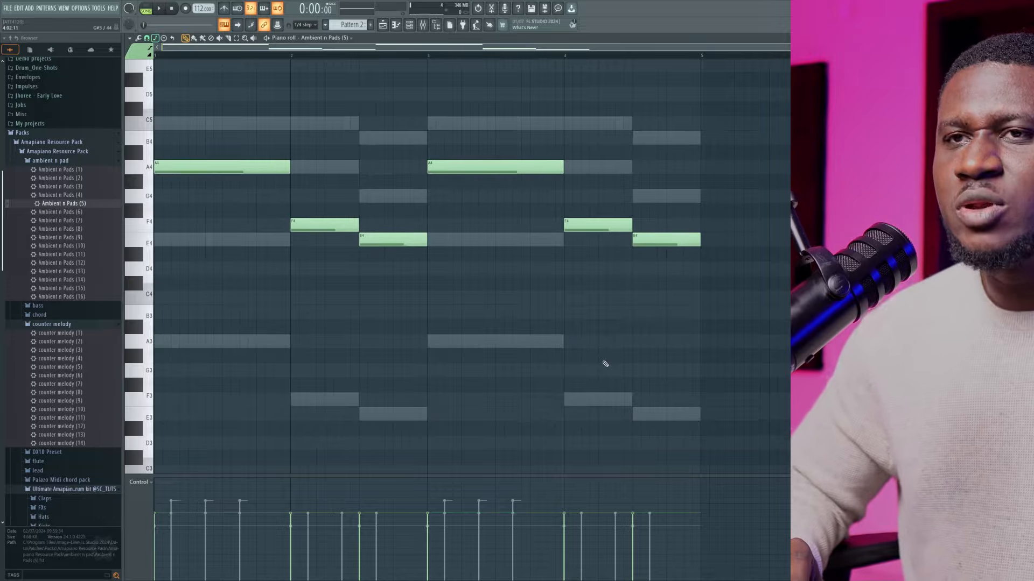
key("ctrl+Up")
scroll(605, 363, "up", 2)
key("space")
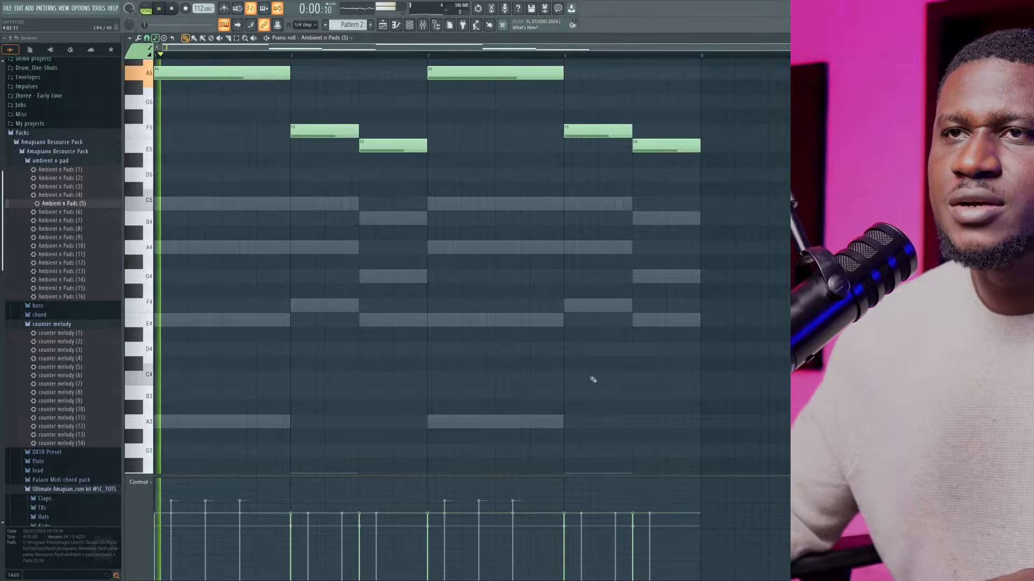
Set the Ambient n Pads (5) channel volume to 49% during playback and return to its notes
scroll(586, 375, "up", 2)
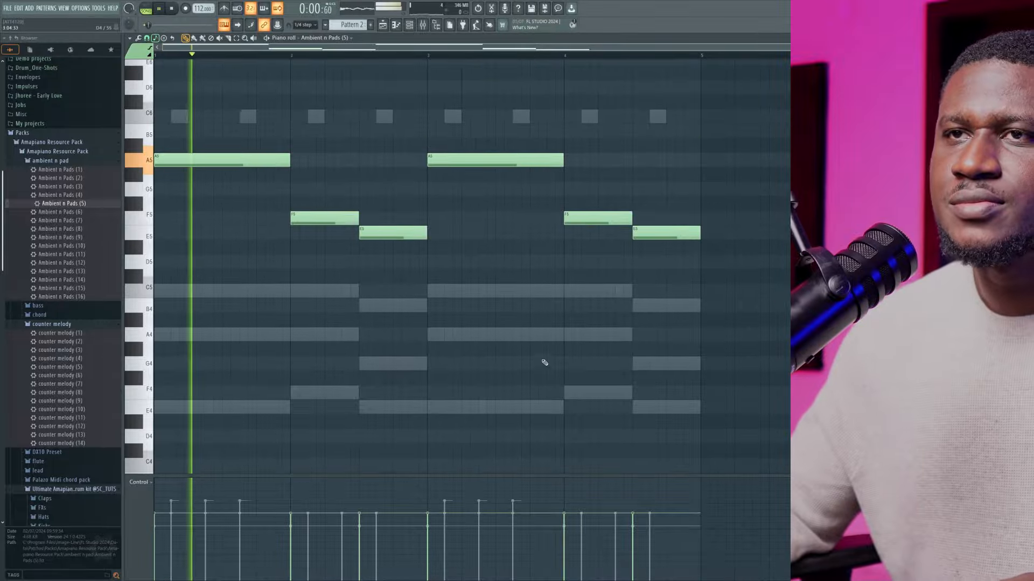
left_click(411, 27)
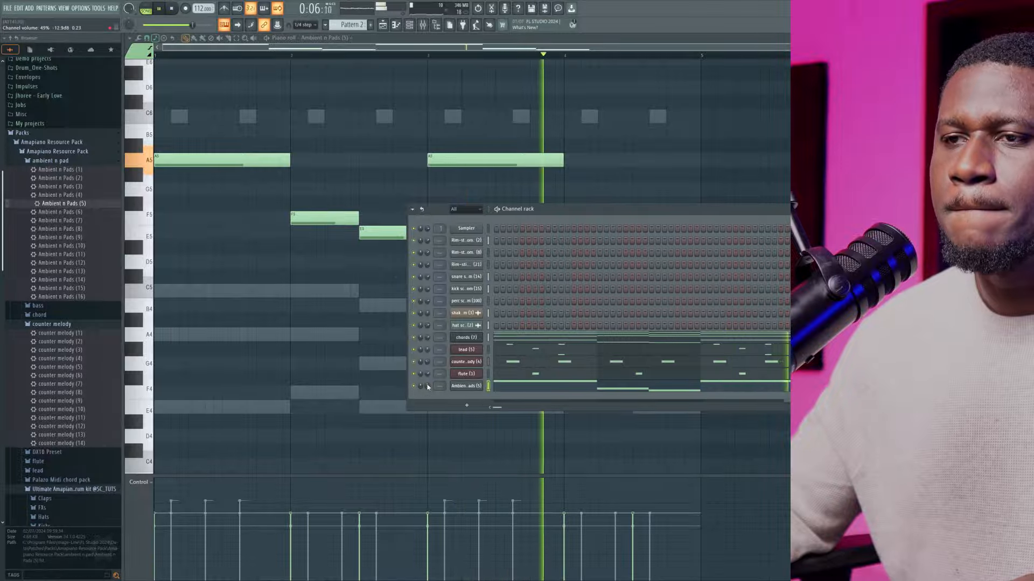
right_click(350, 372)
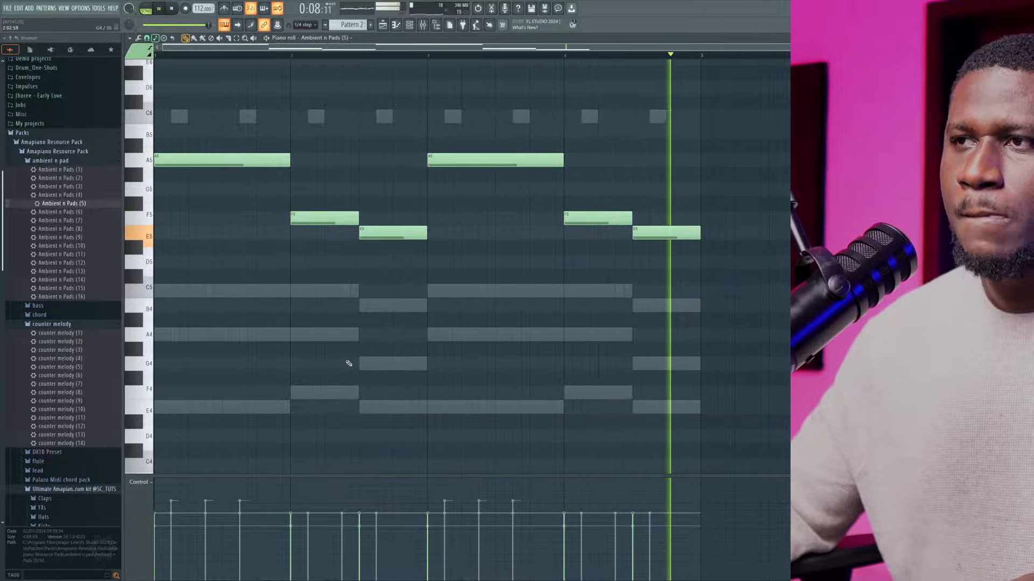
Try the pad notes one octave higher at A6, F6 and E6 during playback, then transpose them back down an octave
scroll(348, 363, "up", 3)
key("space")
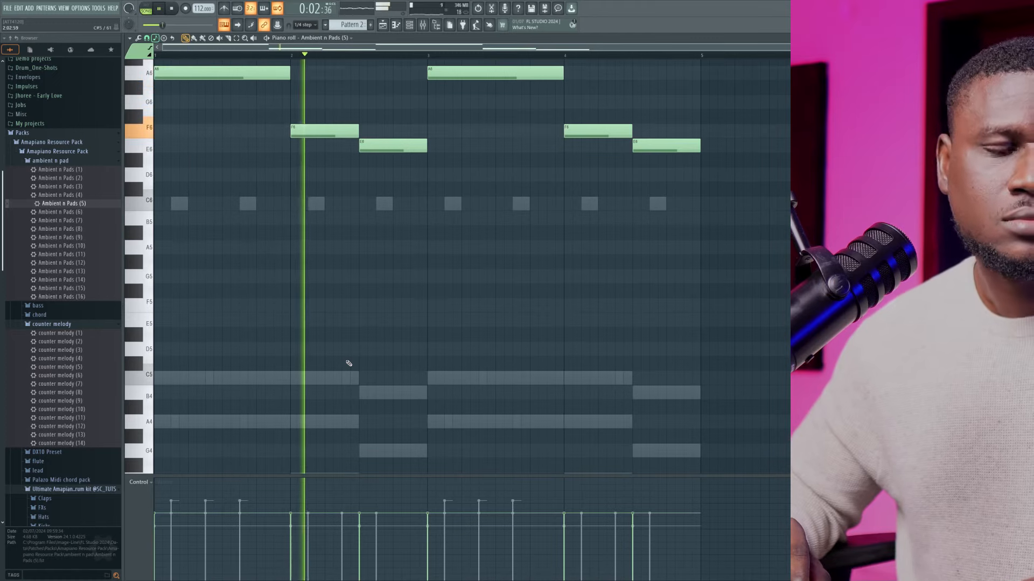
key("ctrl+Down")
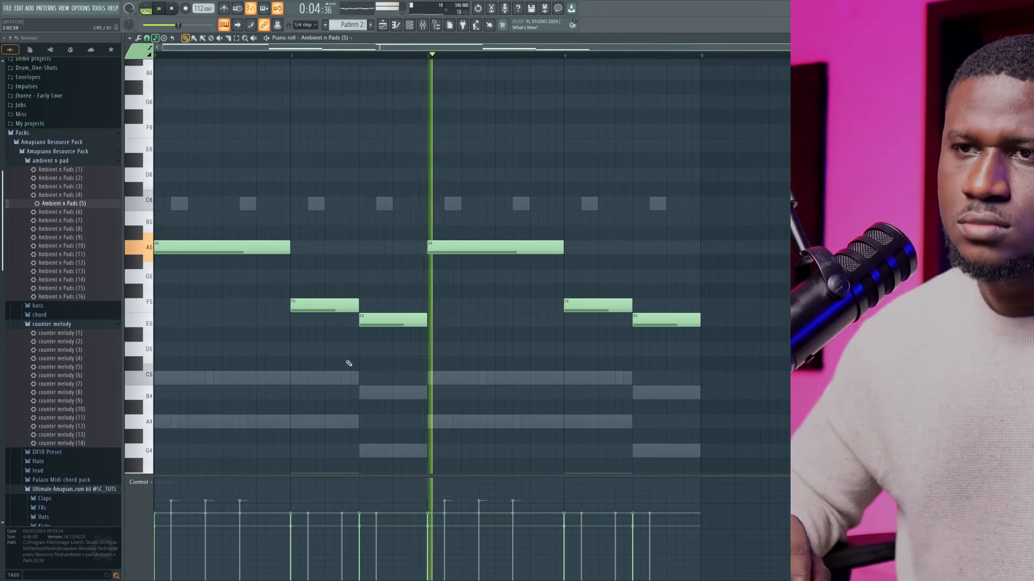
Replace the pad channel's preset with Ambient n Pads (6) and set its channel volume to 49% during playback
left_click(408, 28)
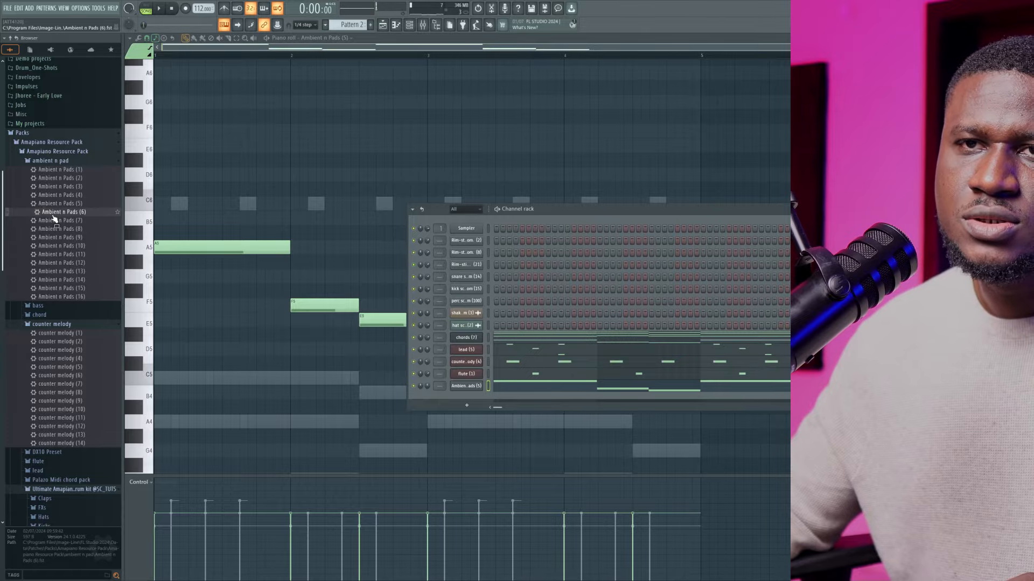
left_click_drag(471, 388, 474, 389)
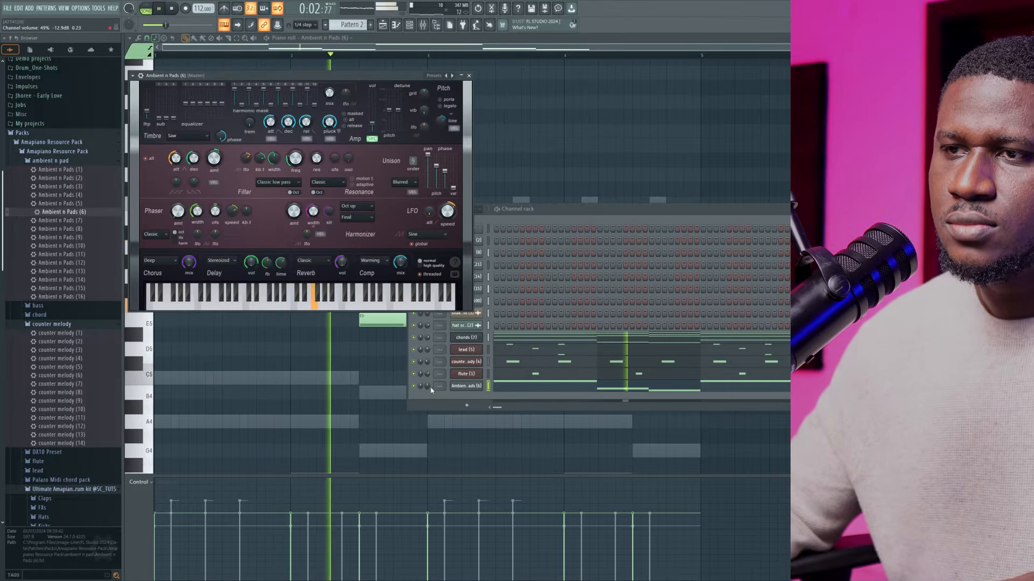
left_click(346, 372)
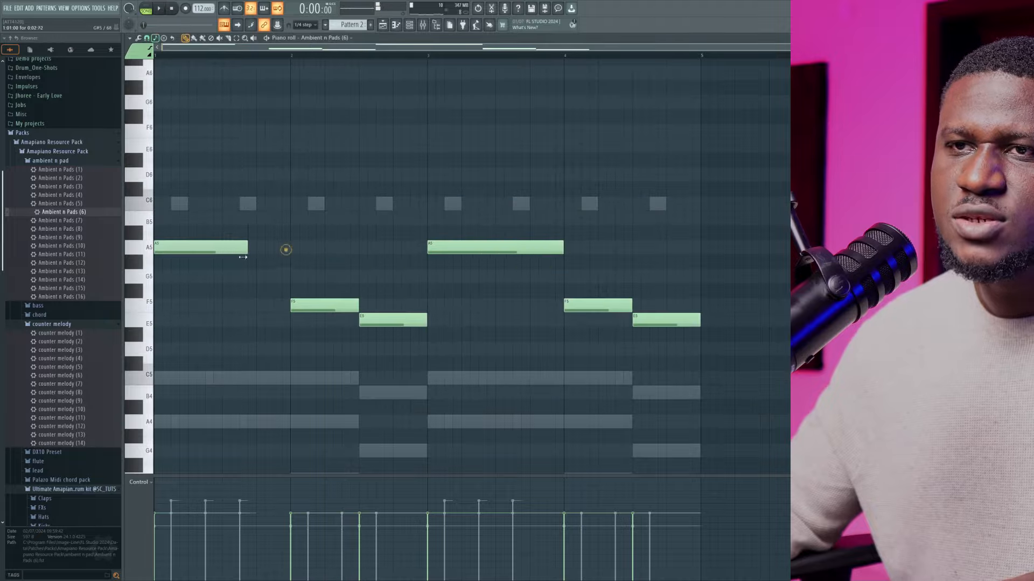
Shorten both A5 pad notes to half a bar, delete all the F5 and E5 notes, and stop playback
right_click(355, 311)
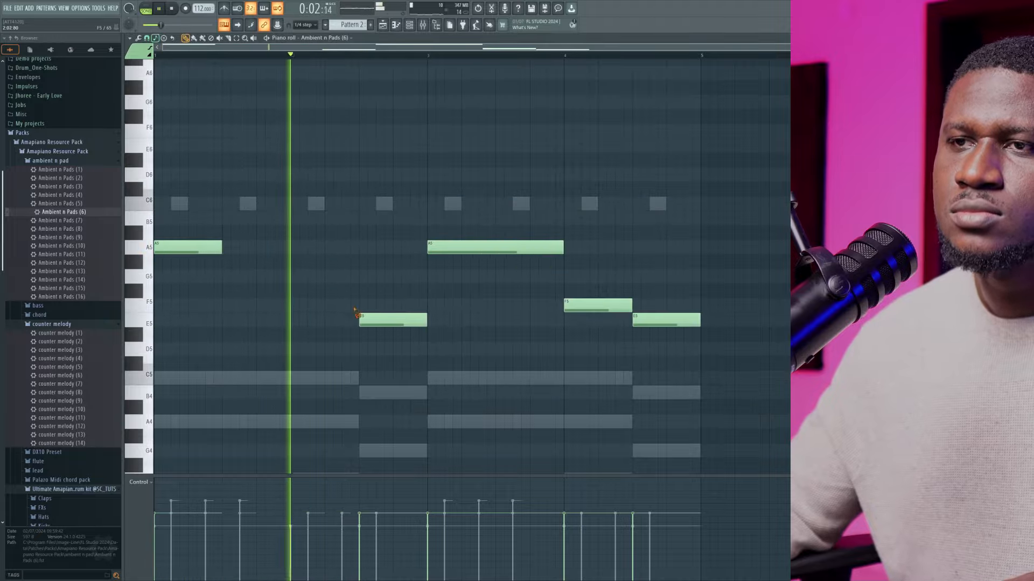
right_click(392, 321)
left_click_drag(564, 250, 495, 249)
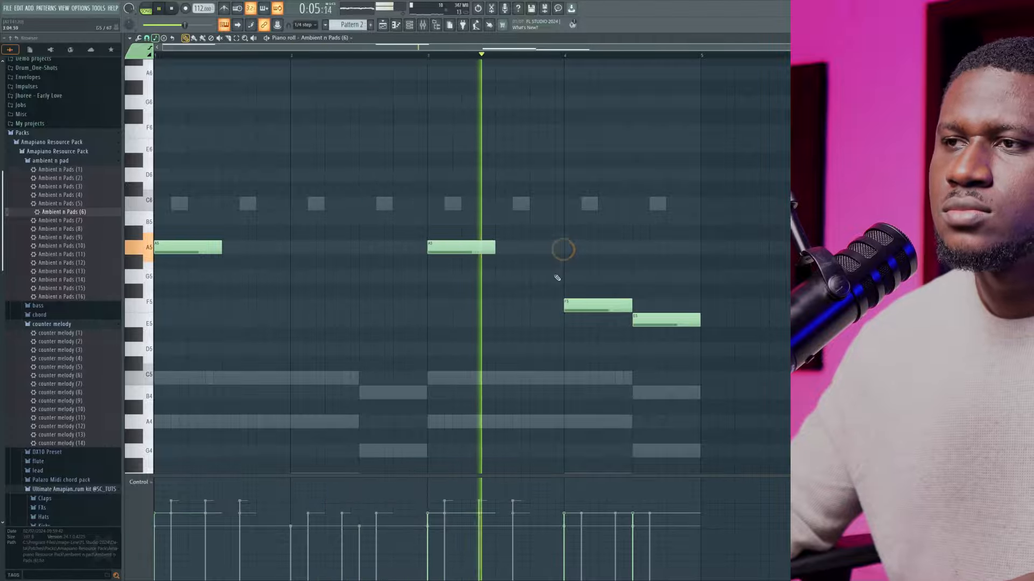
right_click(598, 305)
right_click(646, 320)
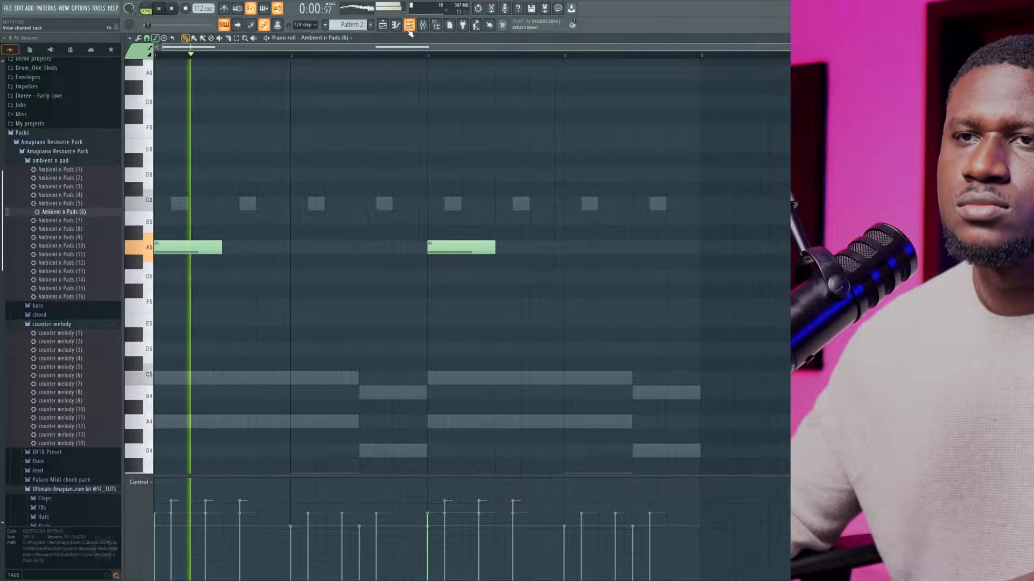
key("space")
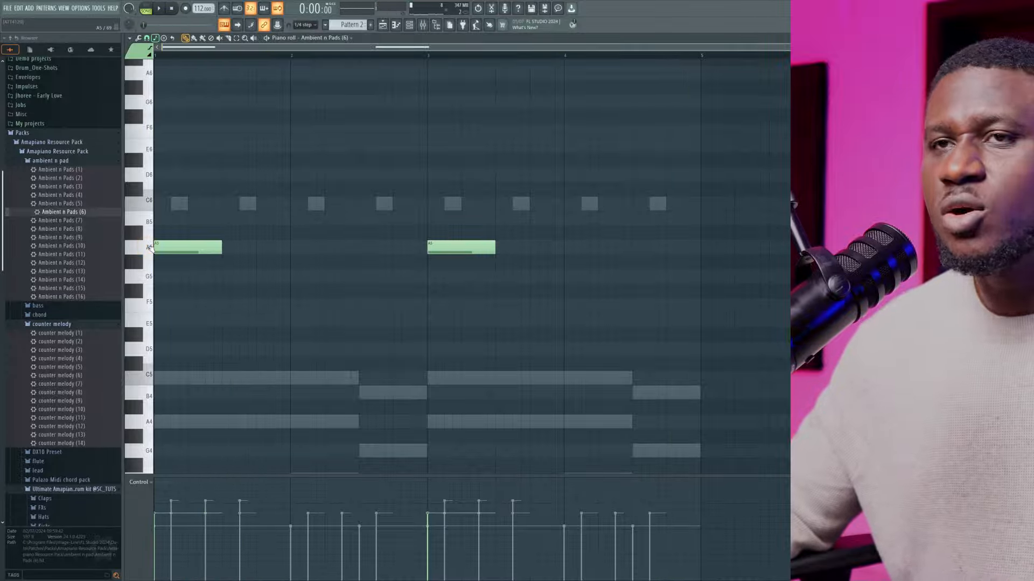
Solo the Ambient n Pads (6) channel to listen to it alone, then turn all the other channels back on
left_click(412, 25)
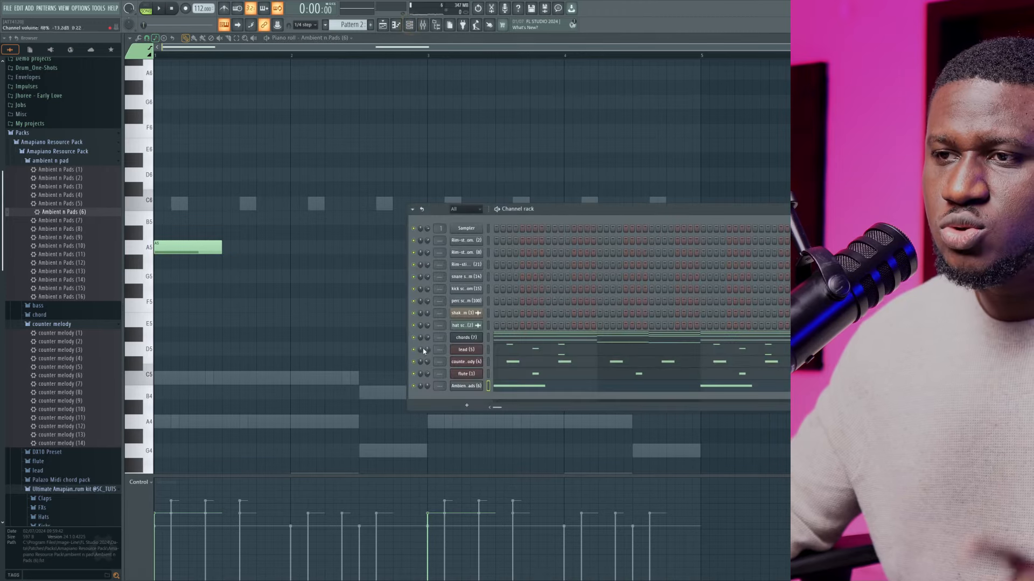
right_click(425, 387)
left_click(432, 392)
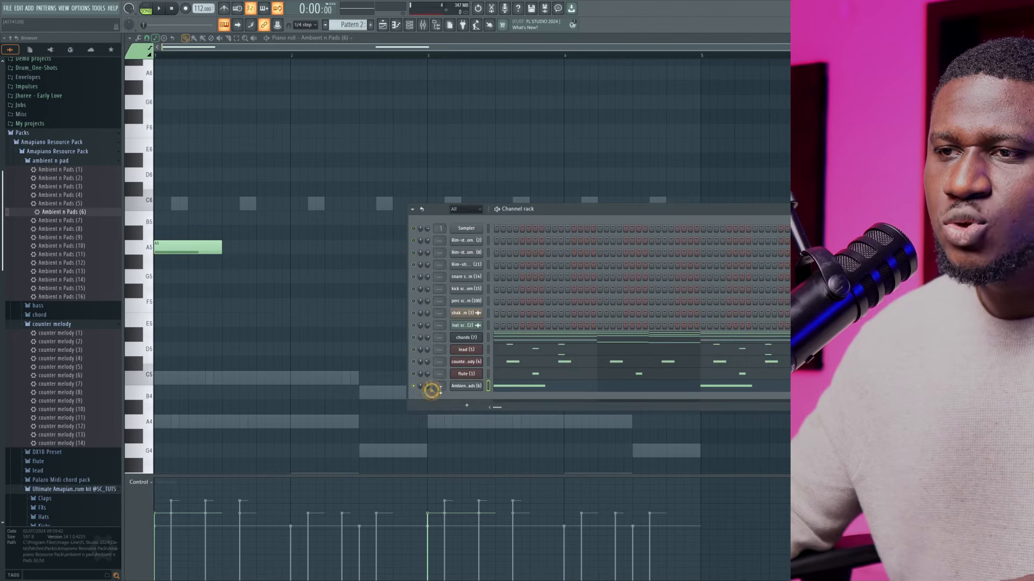
key("space")
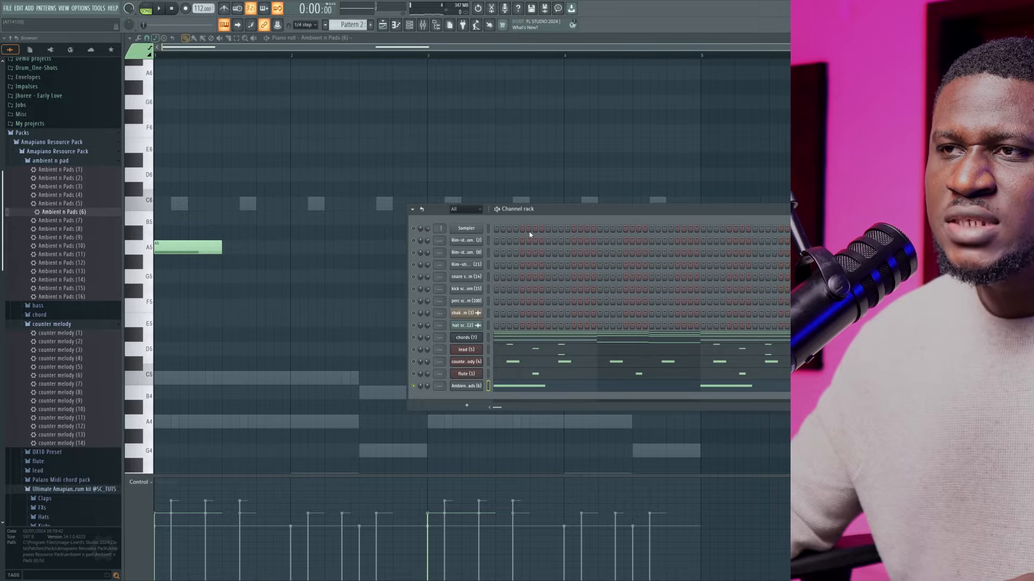
left_click_drag(553, 216, 647, 259)
key("space")
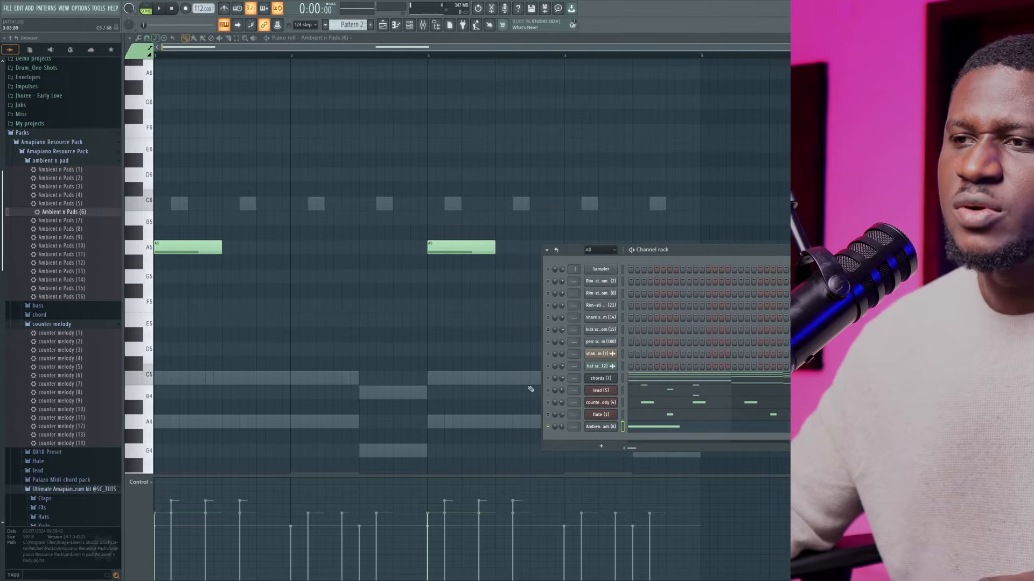
right_click(549, 427)
left_click(553, 429)
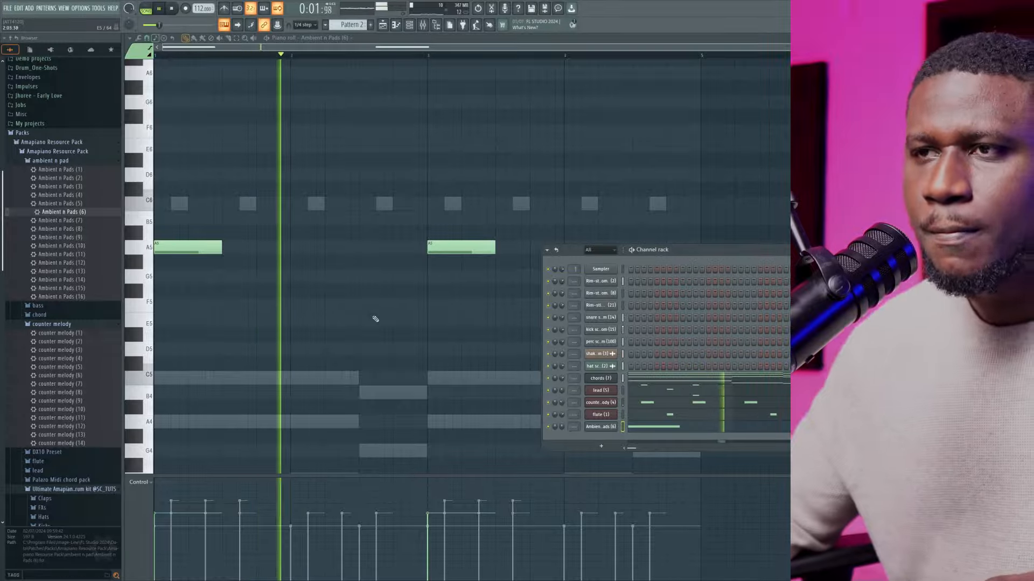
Load Ambient n Pads (12) into a new channel, replace it with Ambient n Pads (13), and open its piano roll
scroll(363, 315, "down", 2)
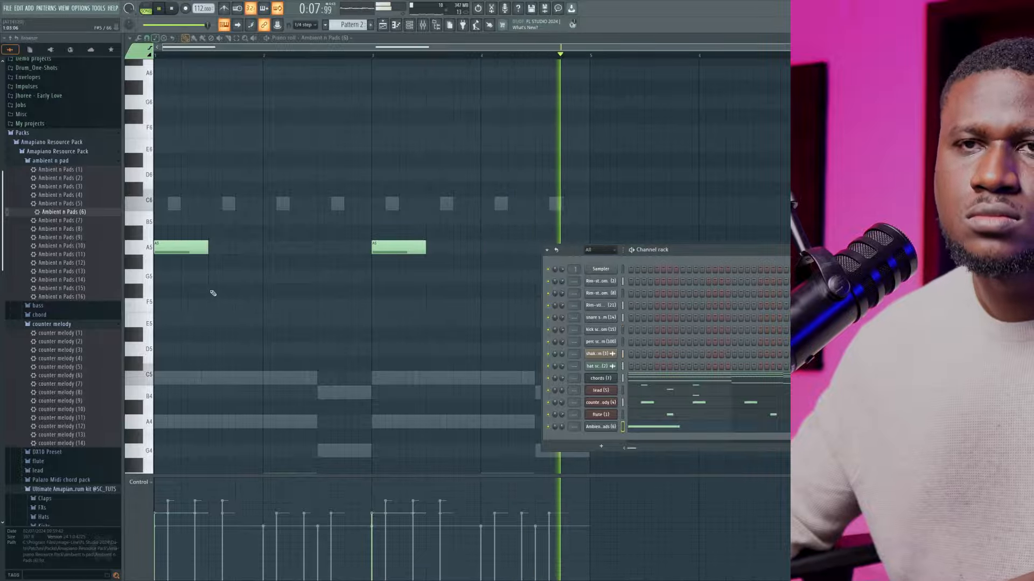
key("F6")
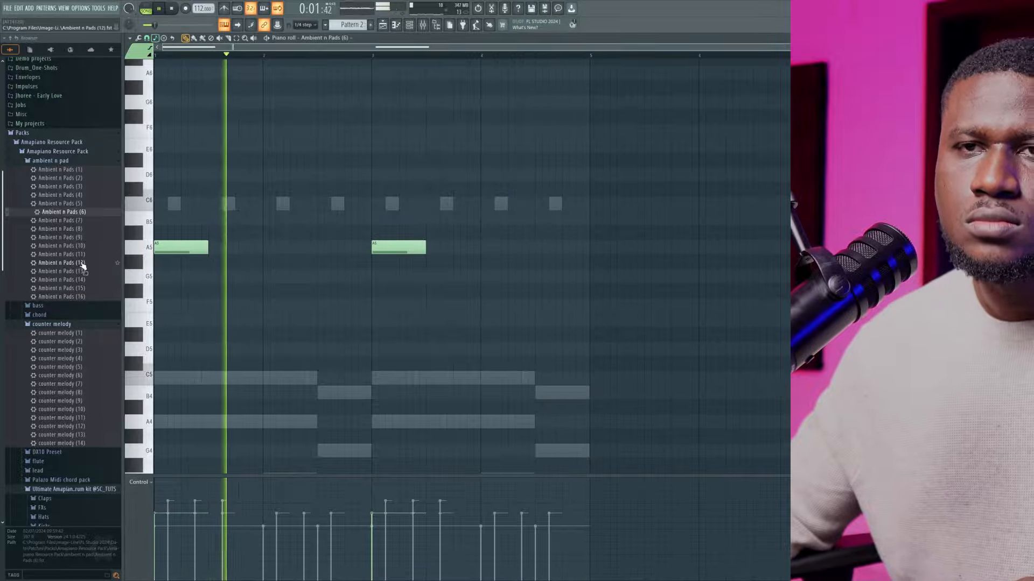
left_click(409, 25)
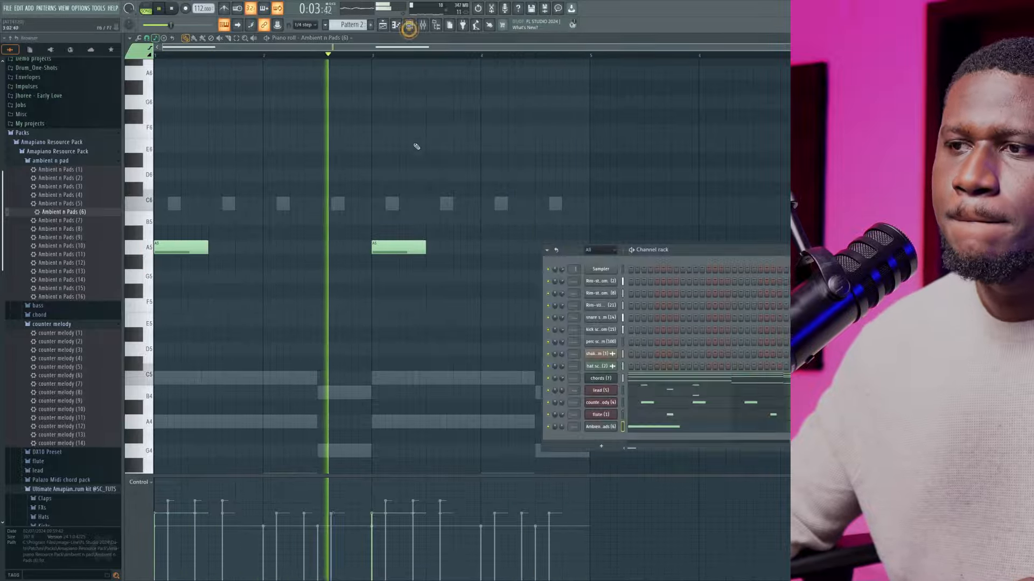
scroll(76, 288, "down", 2)
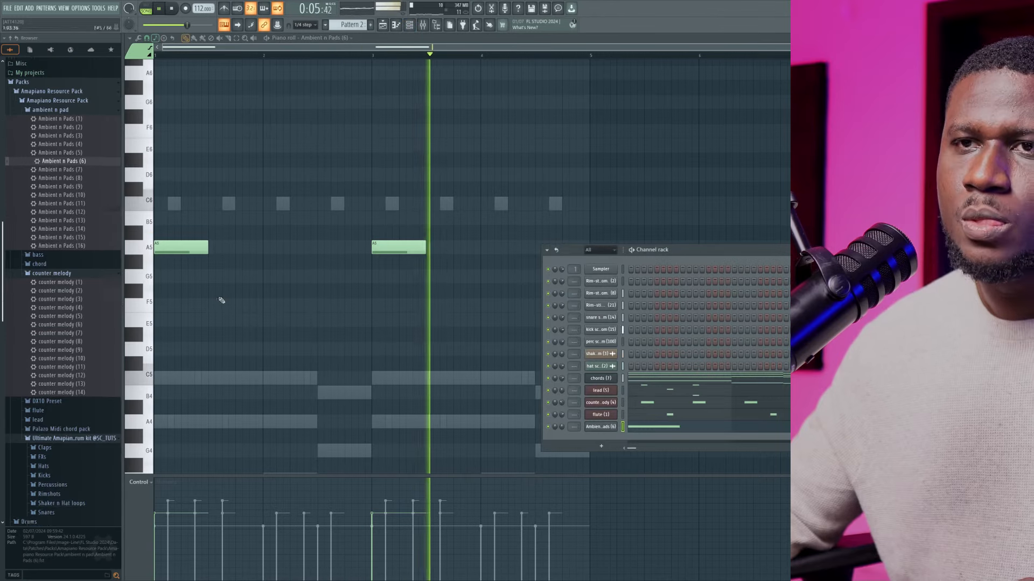
scroll(76, 272, "up", 2)
scroll(208, 290, "up", 2)
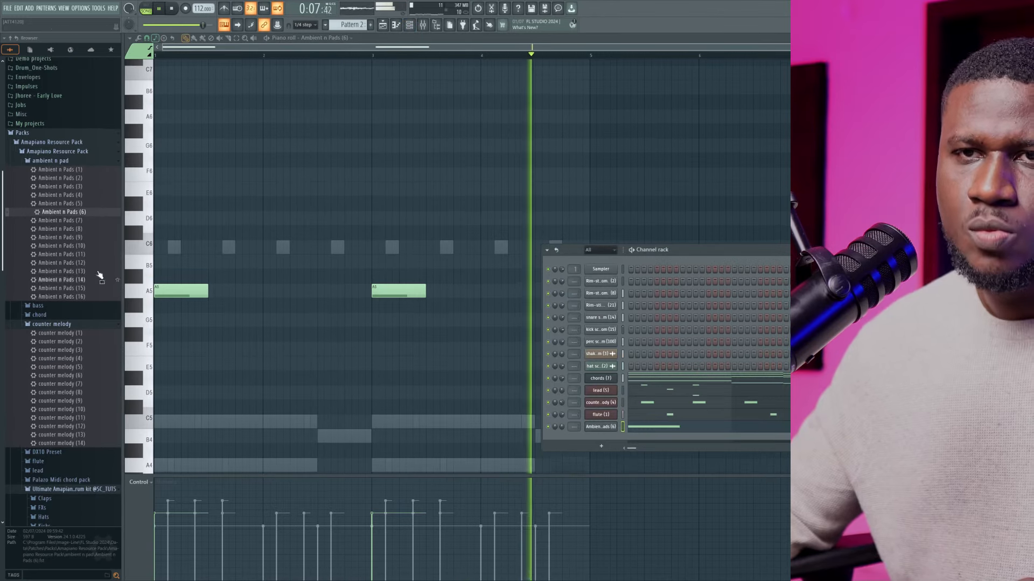
scroll(81, 274, "down", 2)
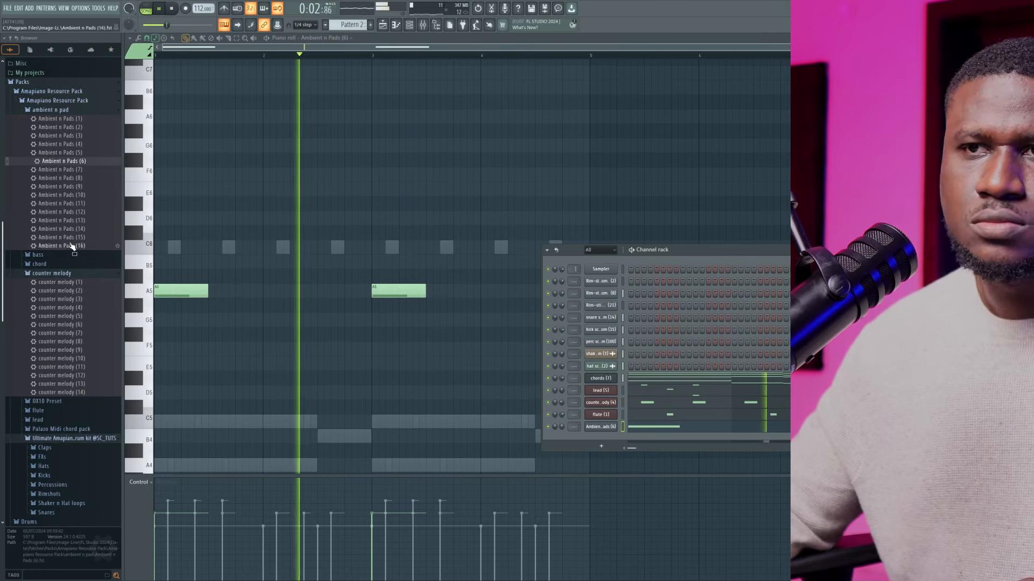
key("space")
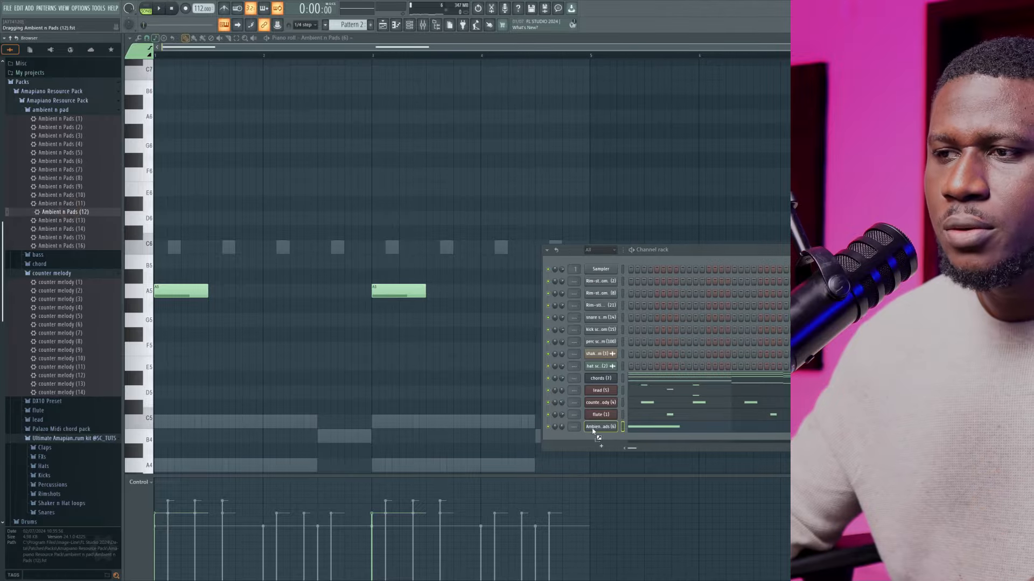
left_click_drag(597, 437, 599, 438)
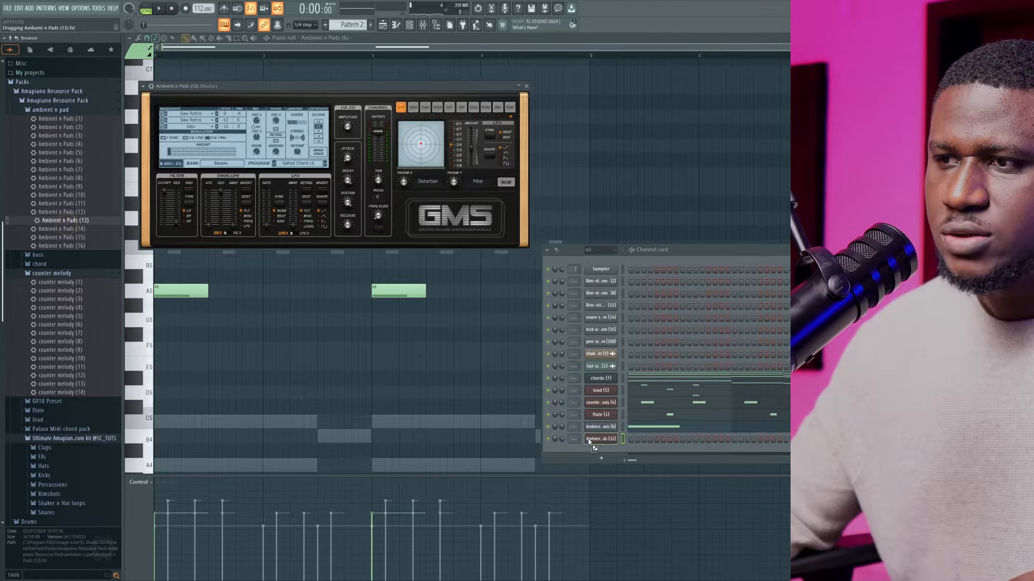
left_click_drag(589, 441, 592, 442)
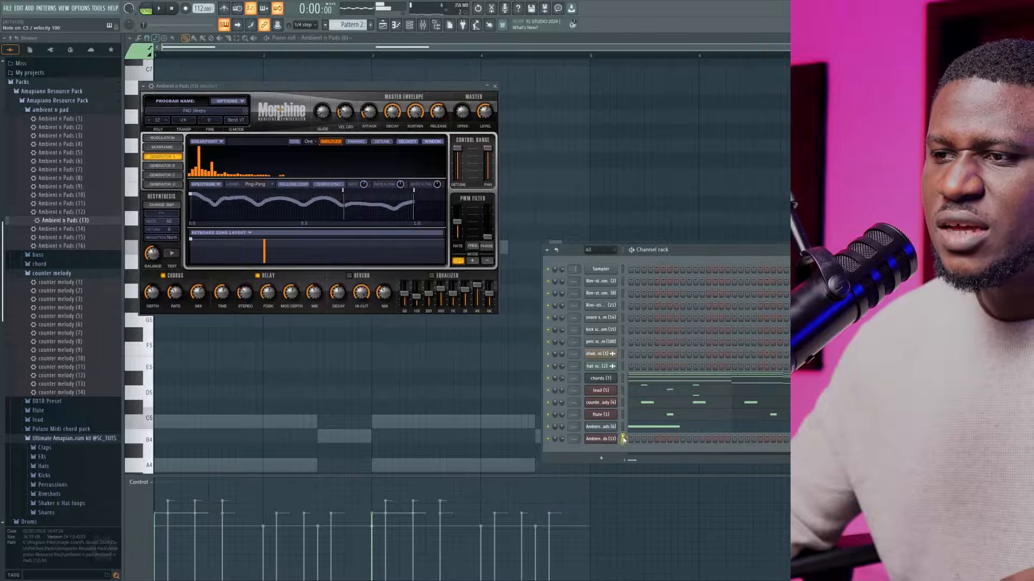
right_click(603, 439)
left_click(637, 440)
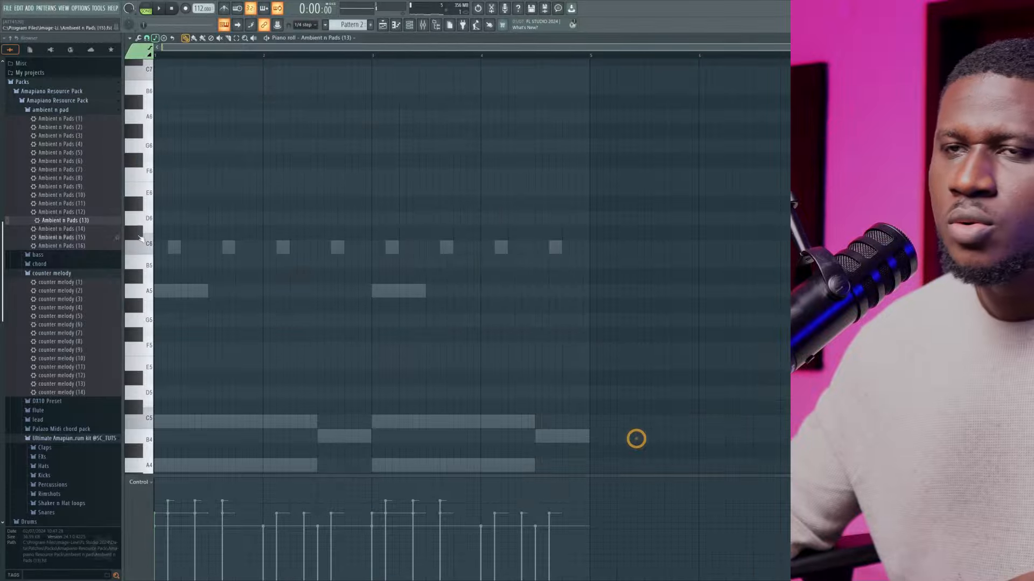
Draw half-bar C5 notes for Ambient n Pads (13) in the second half of each of bars 1 to 4 during playback
scroll(231, 316, "down", 1)
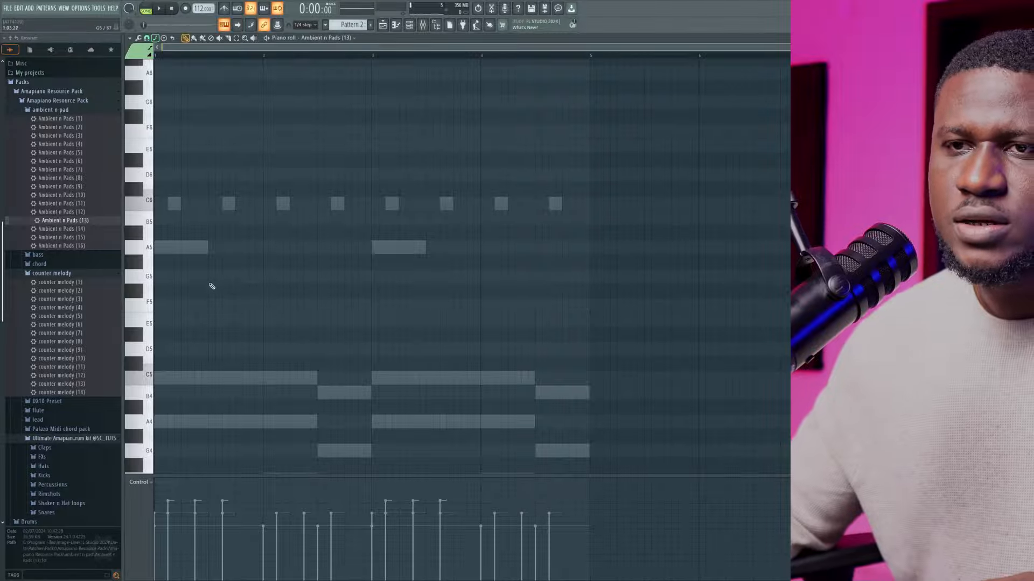
scroll(211, 287, "down", 3)
scroll(172, 284, "up", 2)
scroll(177, 390, "down", 1)
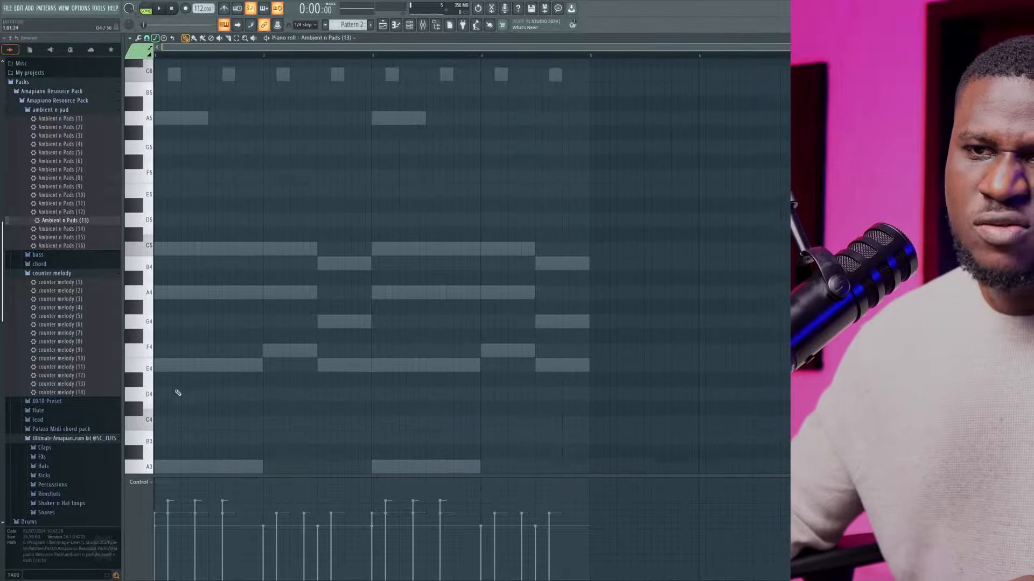
scroll(196, 360, "down", 1)
scroll(205, 292, "up", 2)
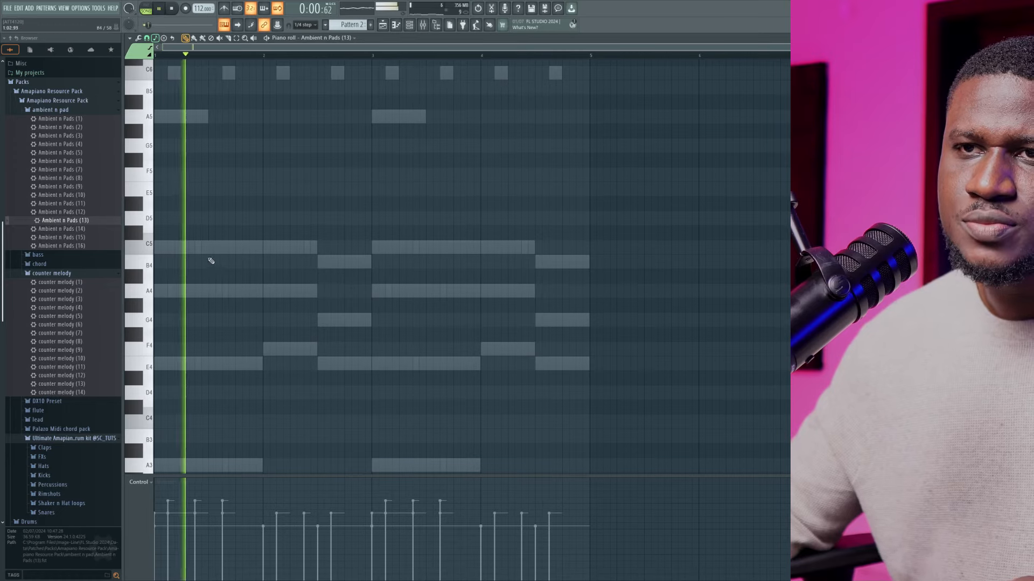
left_click(226, 253)
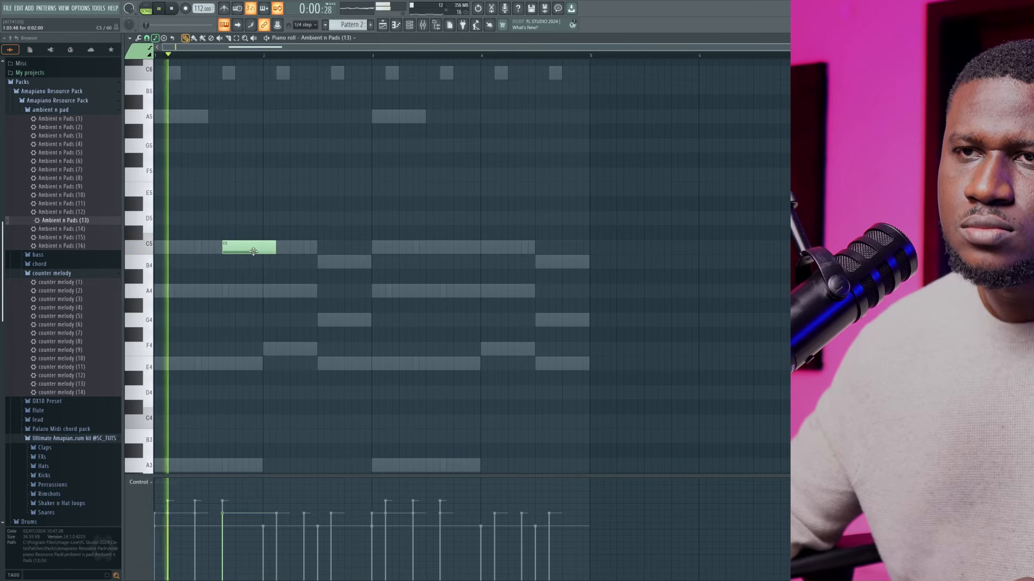
left_click_drag(250, 254, 236, 254)
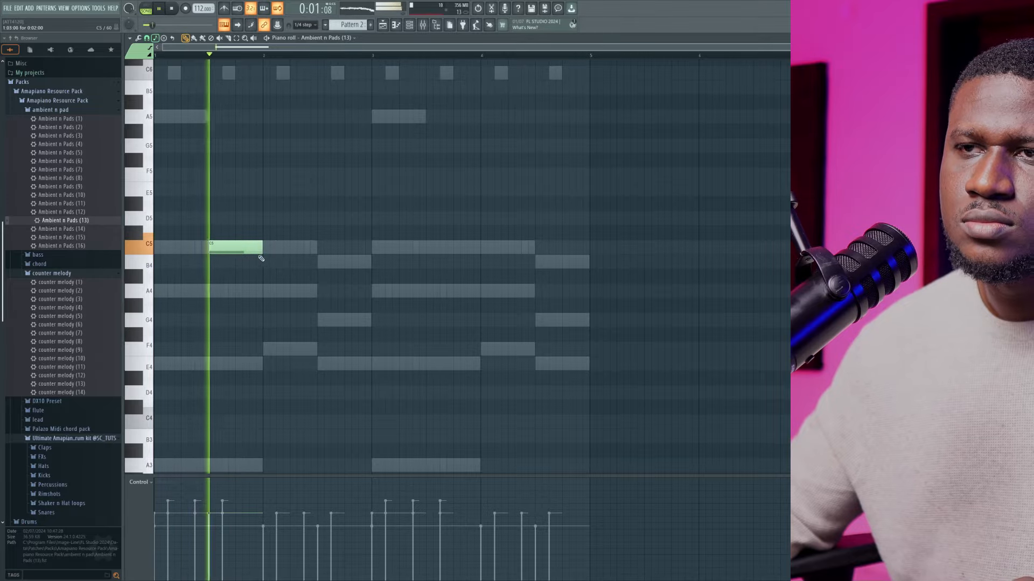
left_click(319, 246)
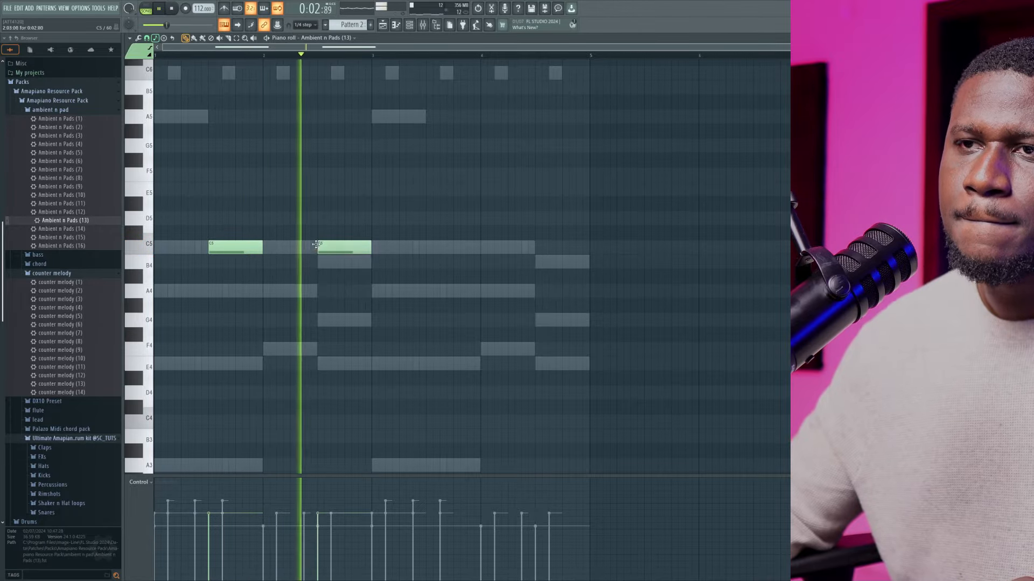
left_click(427, 246)
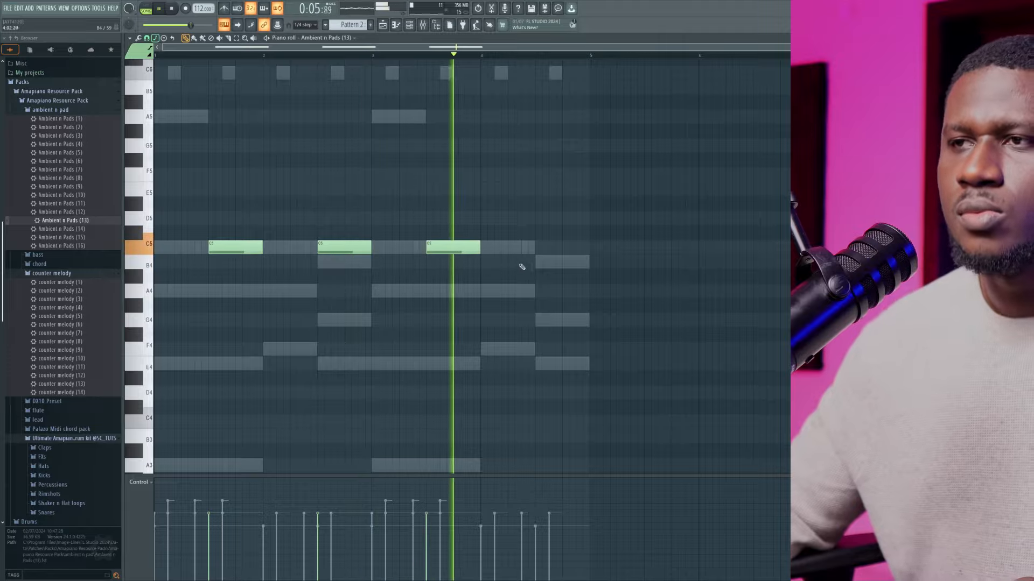
left_click(537, 246)
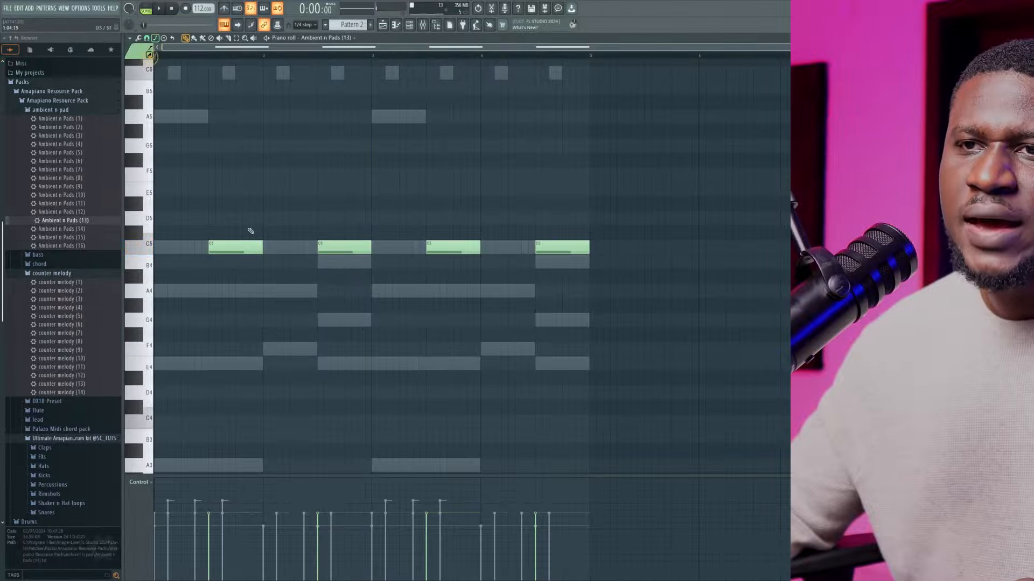
Try a quarter-bar A4 note at the end of bar 1 for Ambient n Pads (13) during playback
key("space")
left_click_drag(288, 289, 261, 291)
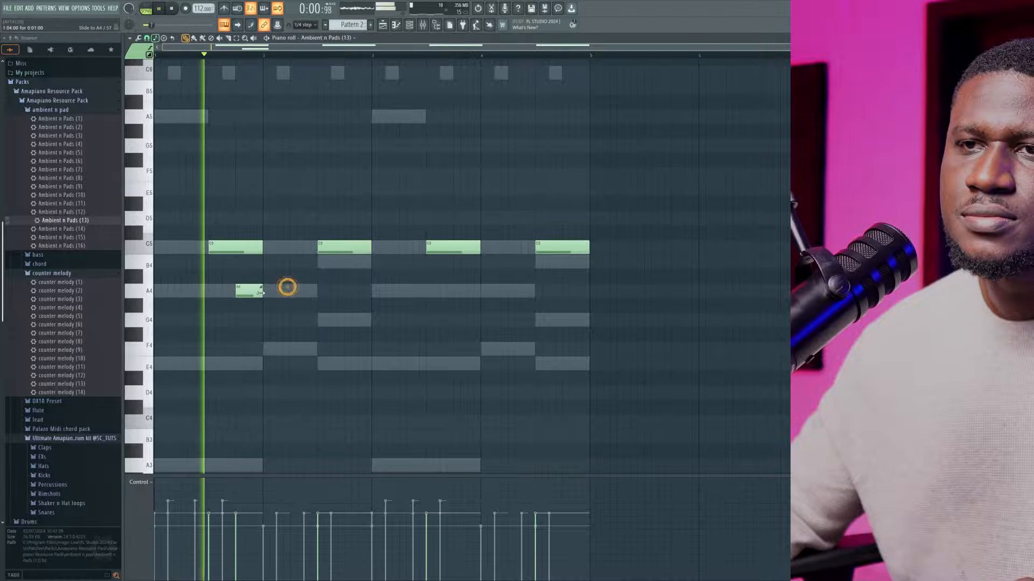
key("space")
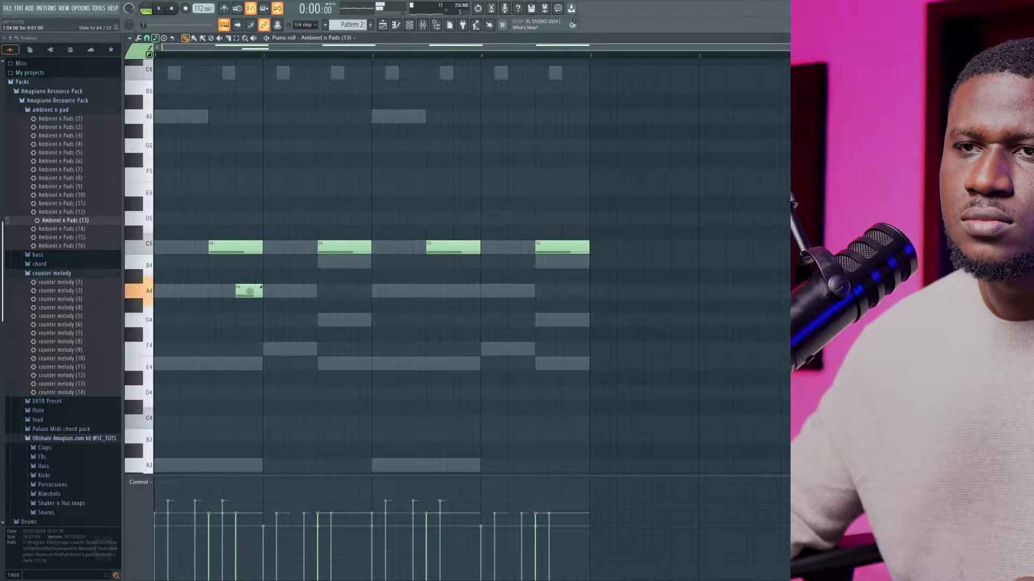
Replace the A4 note with a quarter-bar E4 note raised two octaves to E6, and play the pattern to check it
left_click(251, 365)
key("ctrl+Up")
key("ctrl+Up")
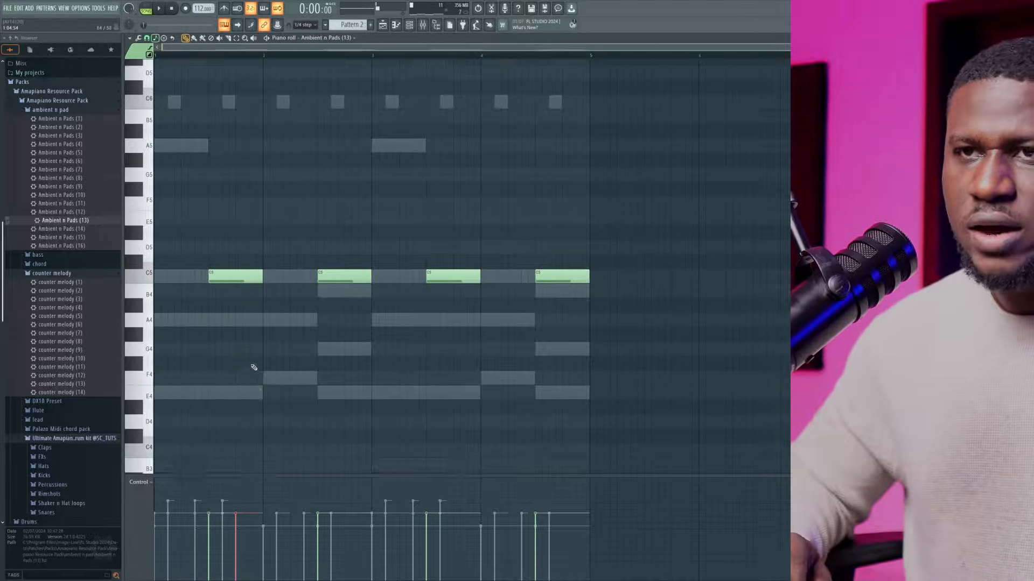
key("space")
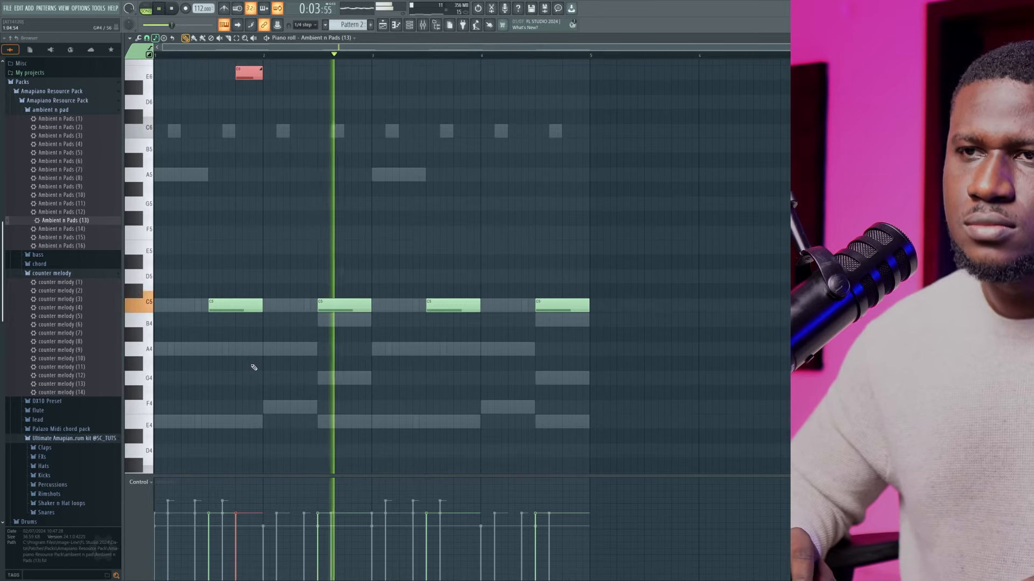
key("space")
key("space")
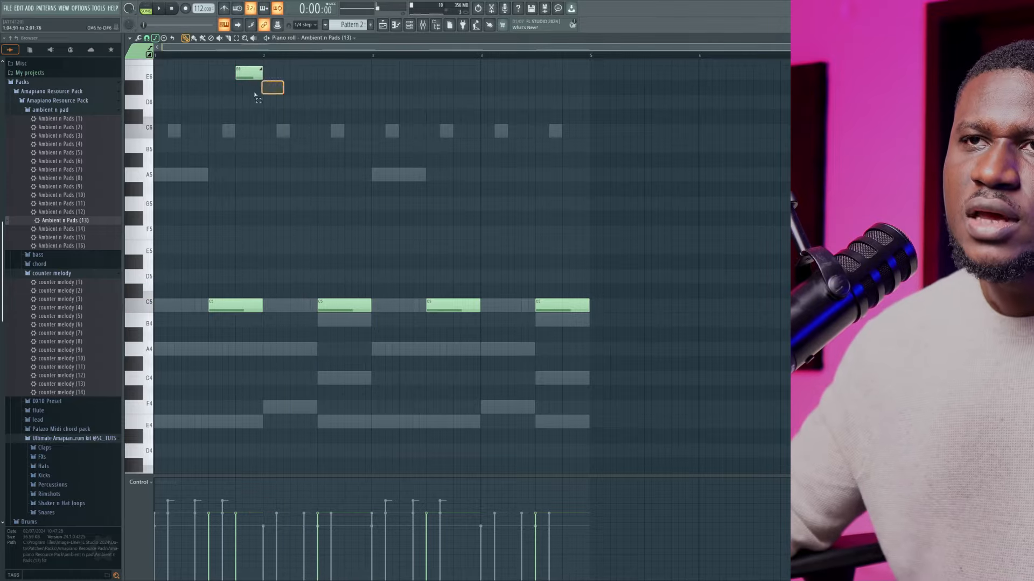
Try shortening the E6 and C5 notes in bar 1 together, and undo back to the original four half-bar C5 notes
left_click_drag(254, 94, 261, 240)
left_click_drag(291, 75, 242, 323)
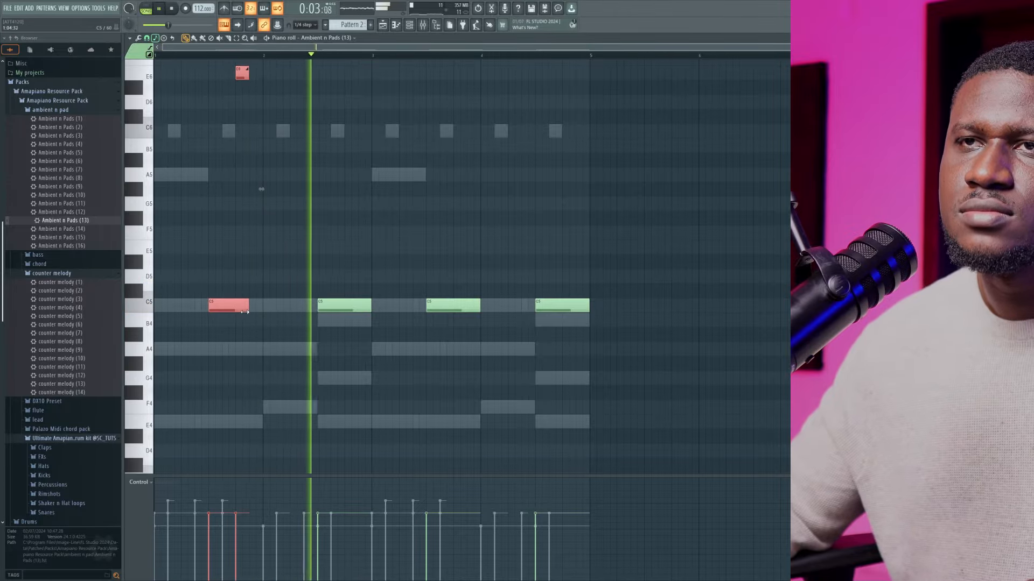
left_click_drag(245, 312, 238, 312)
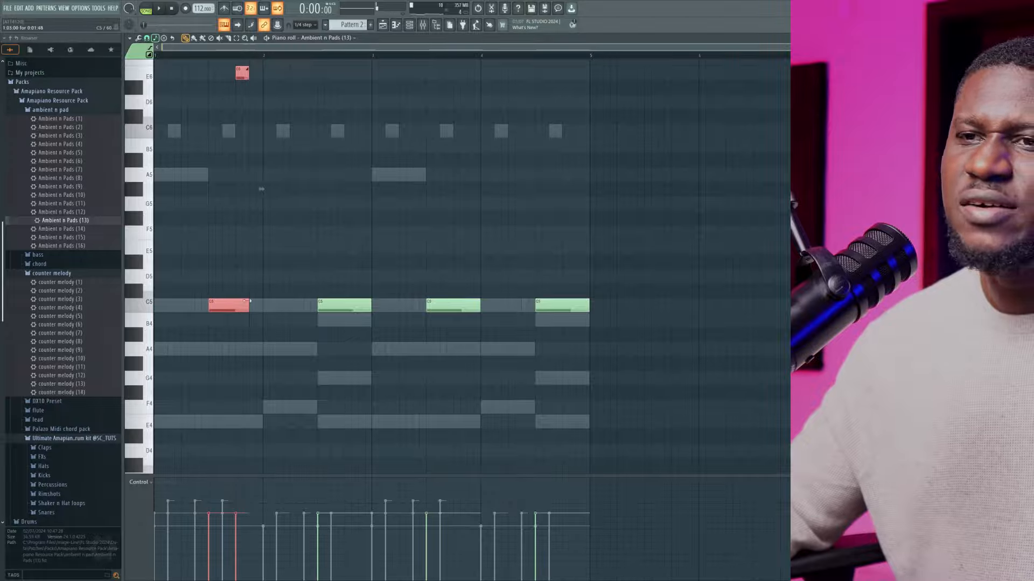
key("ctrl+z")
Lower the Ambient n Pads (13) channel volume while the pattern plays, and stop playback
key("space")
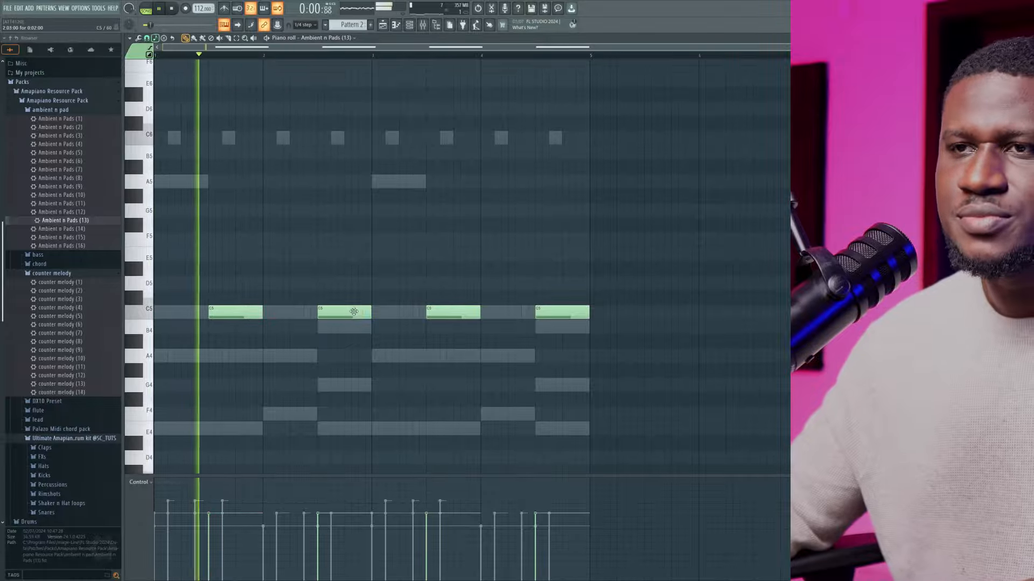
left_click(354, 311)
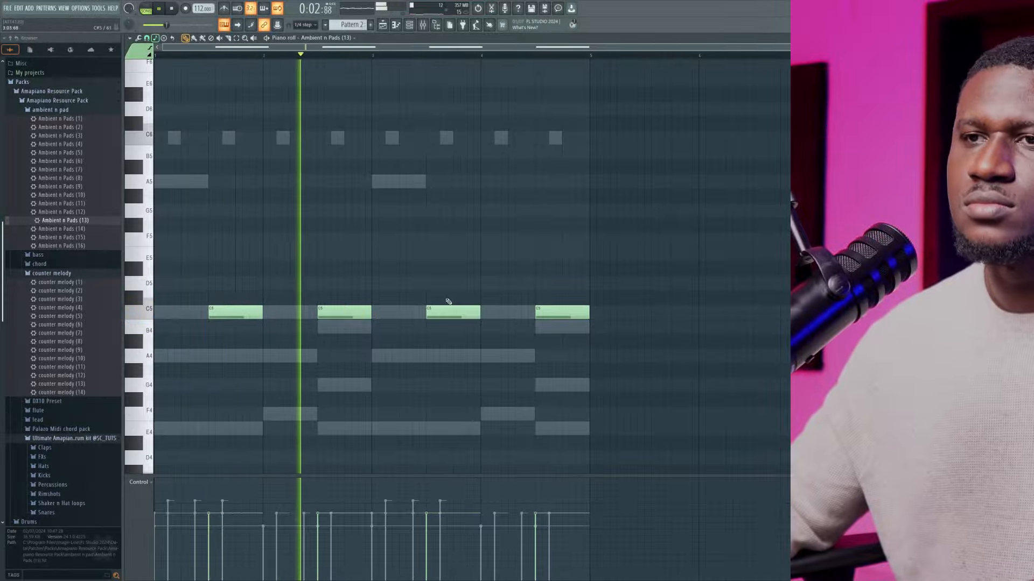
left_click(409, 26)
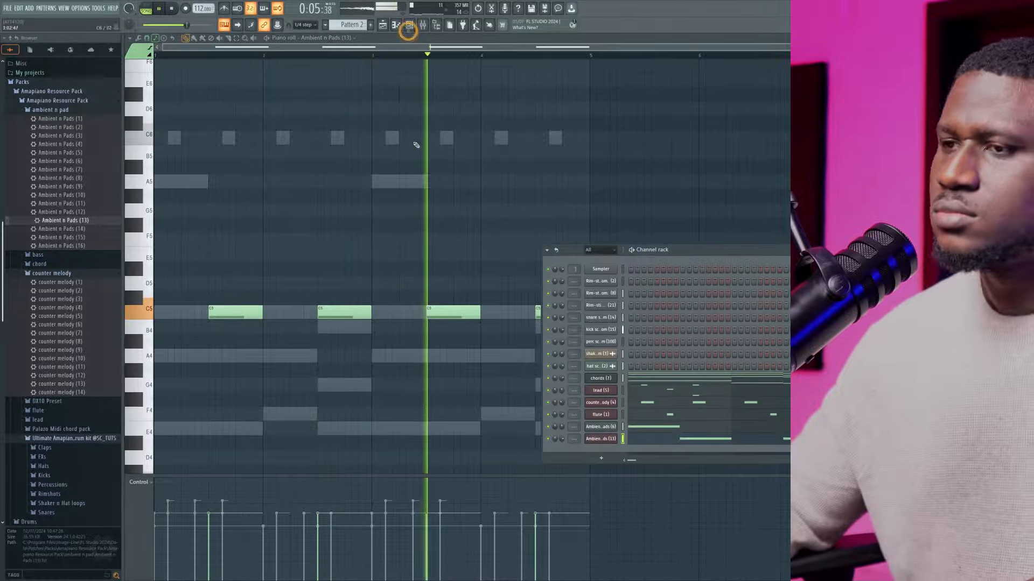
left_click(561, 442)
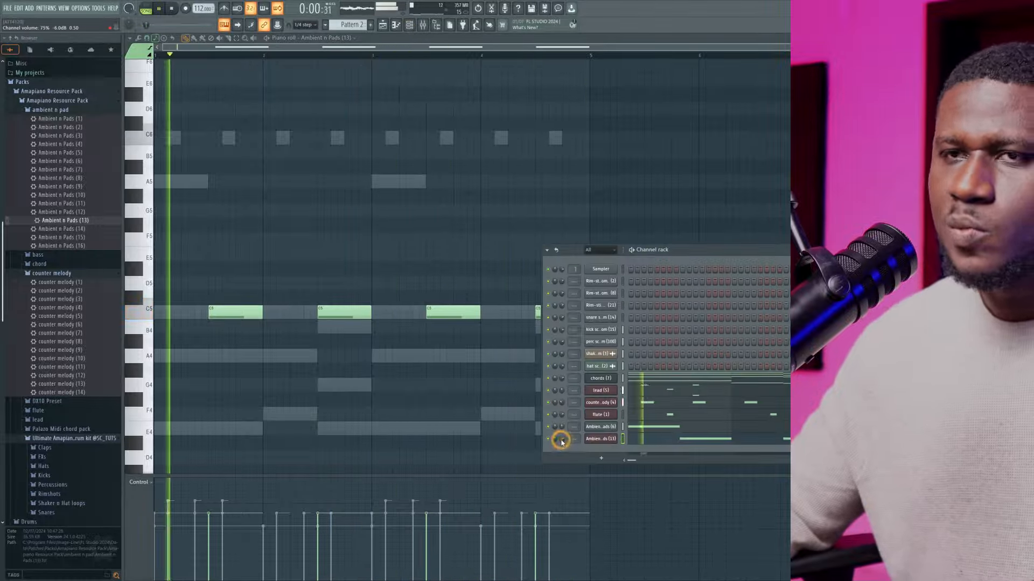
key("space")
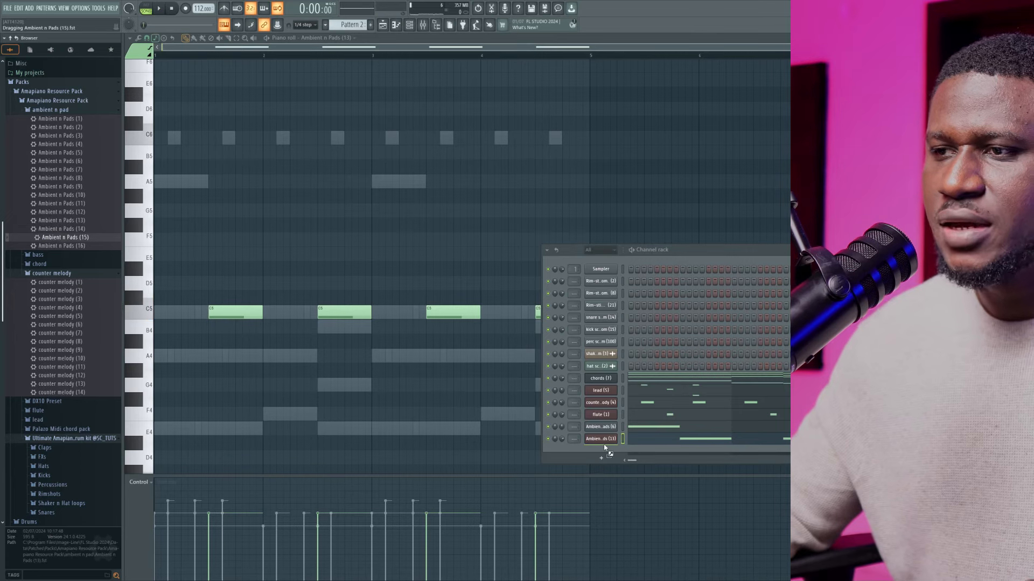
Load Ambient n Pads (15) into a new channel and copy the chords (7) notes into it
left_click_drag(604, 447, 604, 448)
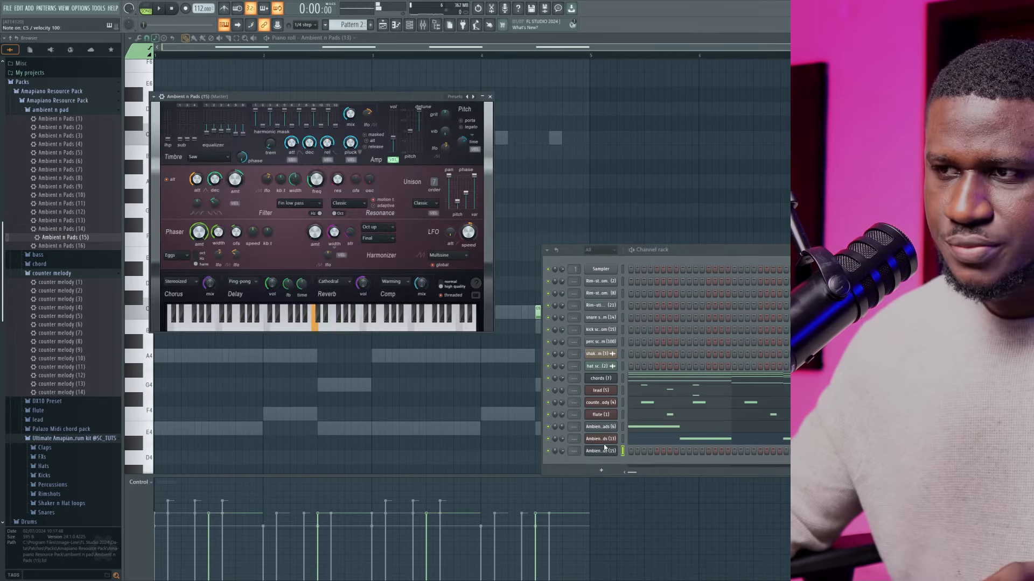
right_click(602, 382)
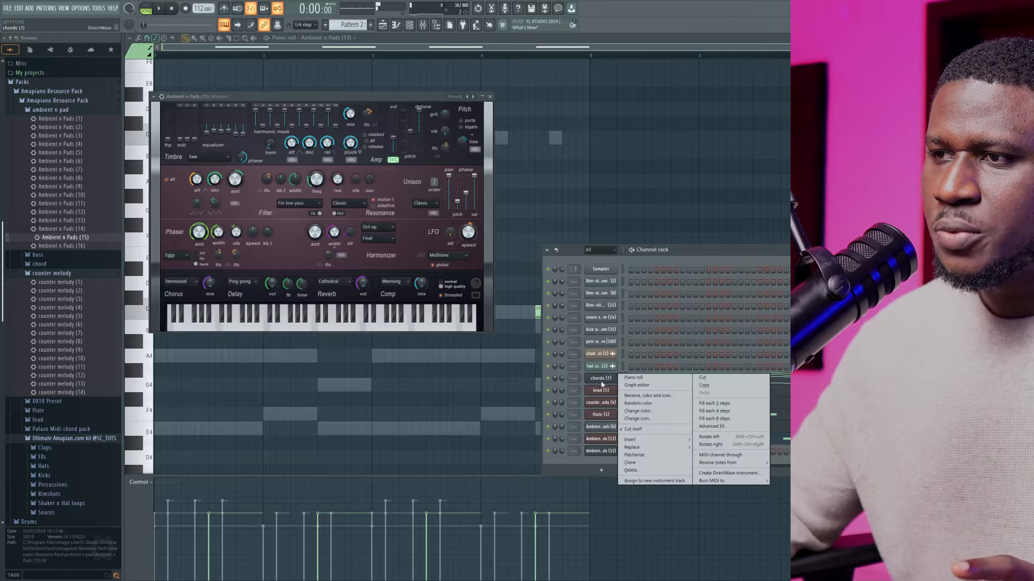
left_click(714, 385)
right_click(605, 451)
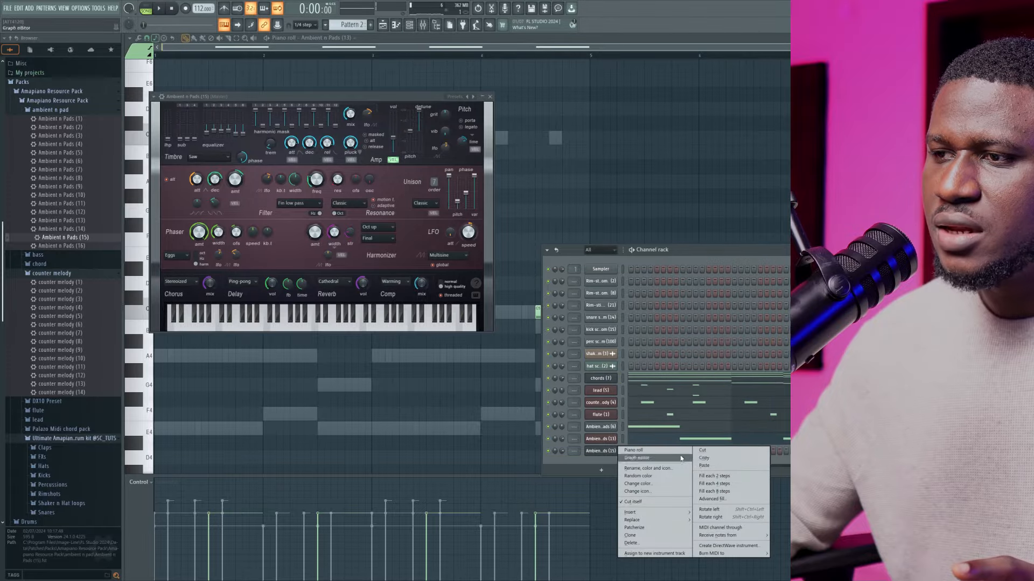
left_click(703, 466)
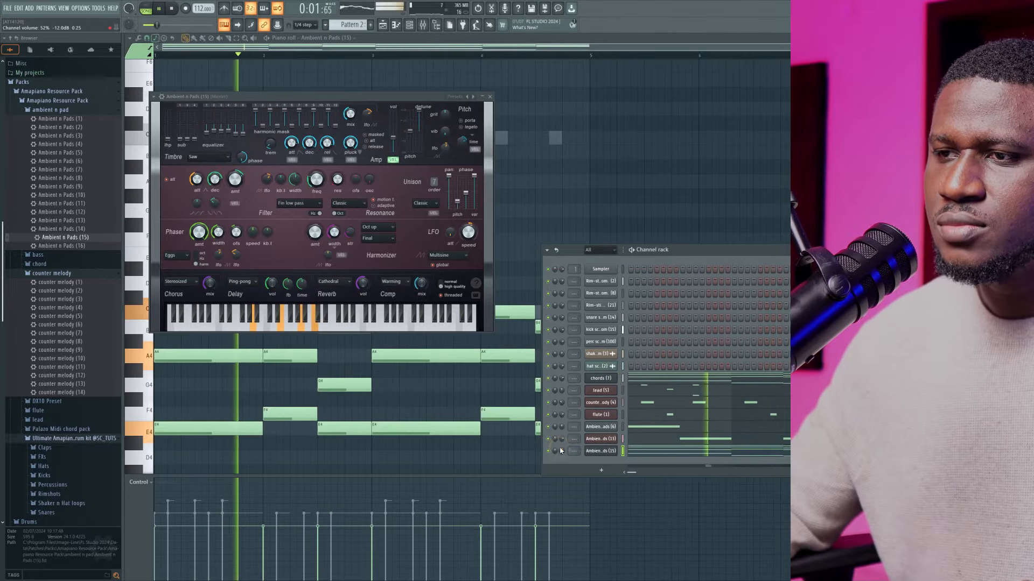
Lower the Ambient n Pads (15) channel volume during playback, show its piano roll unobstructed, and stop playback
left_click_drag(560, 451, 561, 452)
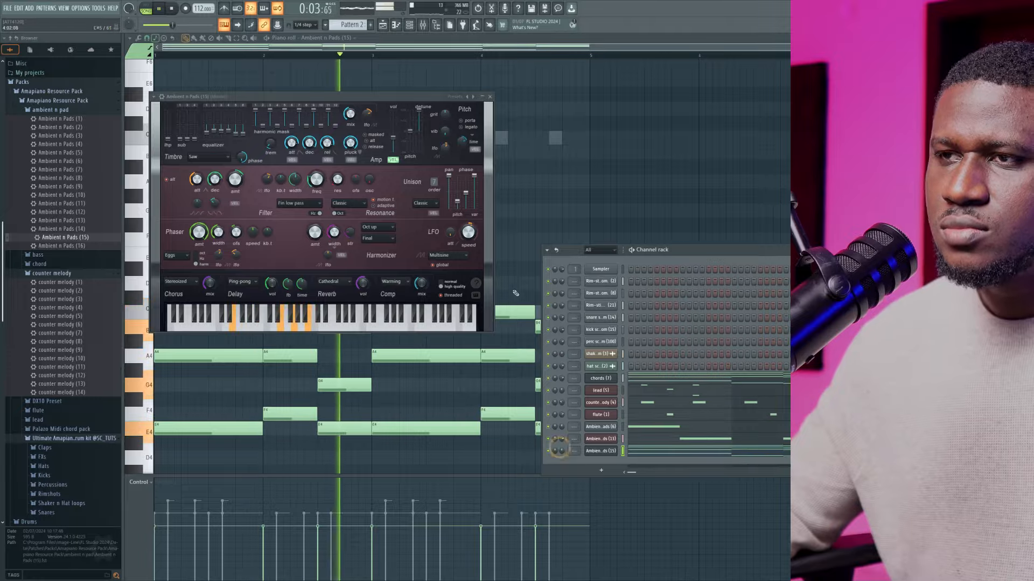
right_click(525, 259)
key("space")
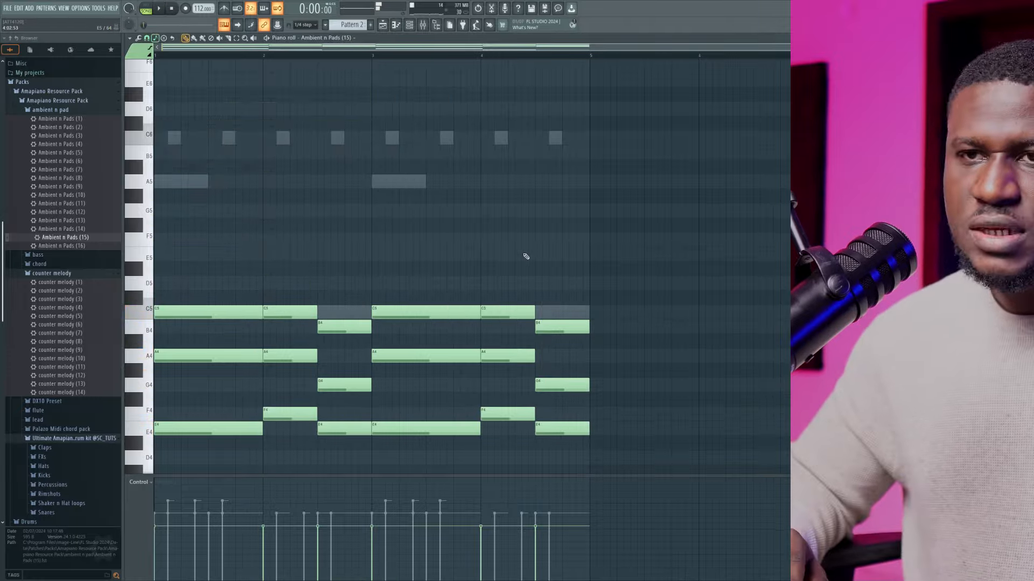
Raise all the Ambient n Pads (15) chord notes one octave and play the pattern with the channel rack shown
key("ctrl+Up")
key("space")
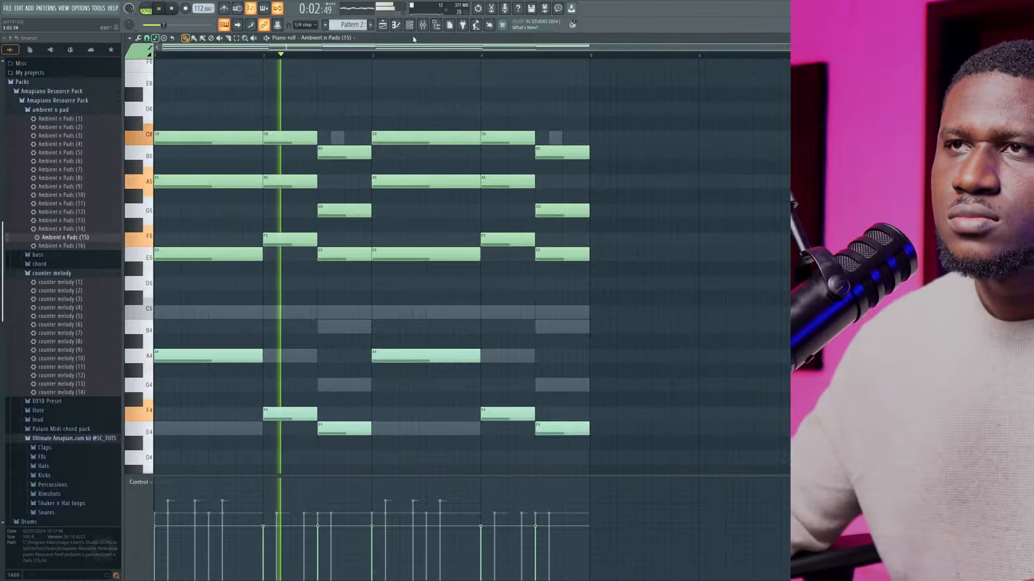
key("F6")
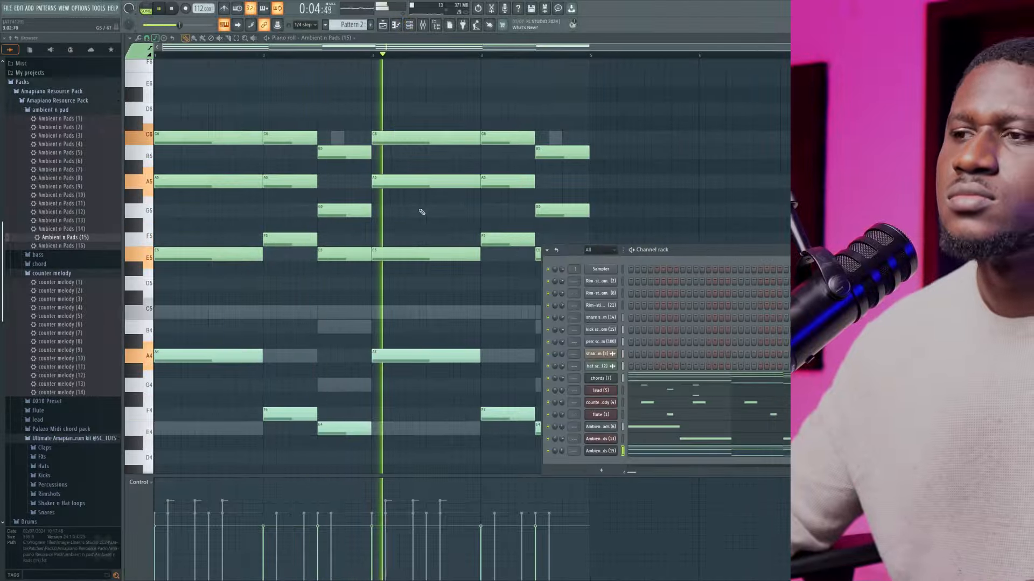
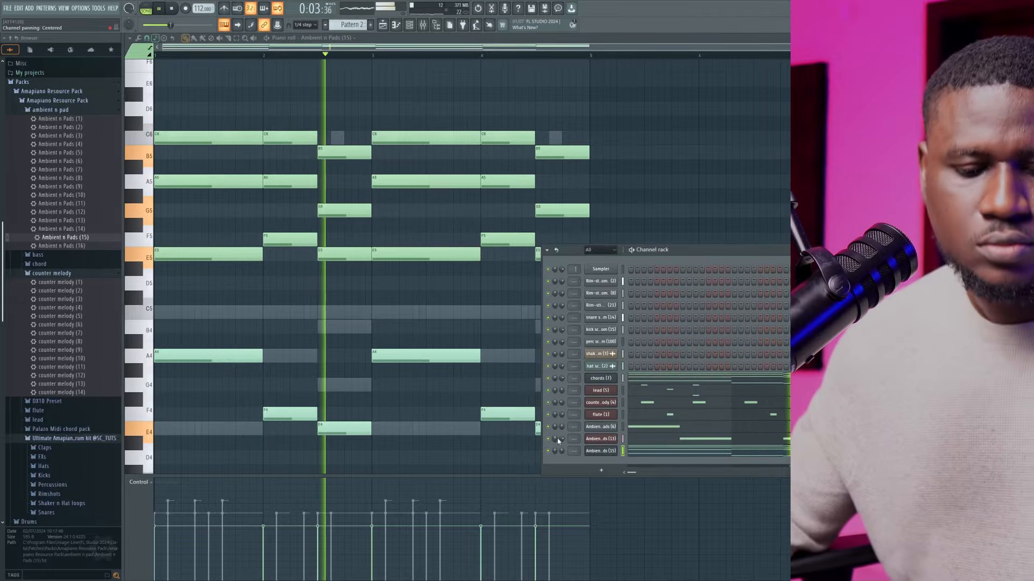
Stop playback, collapse the ambient n pad and counter melody folders, and open the bass folder of the Amapiano pack
key("space")
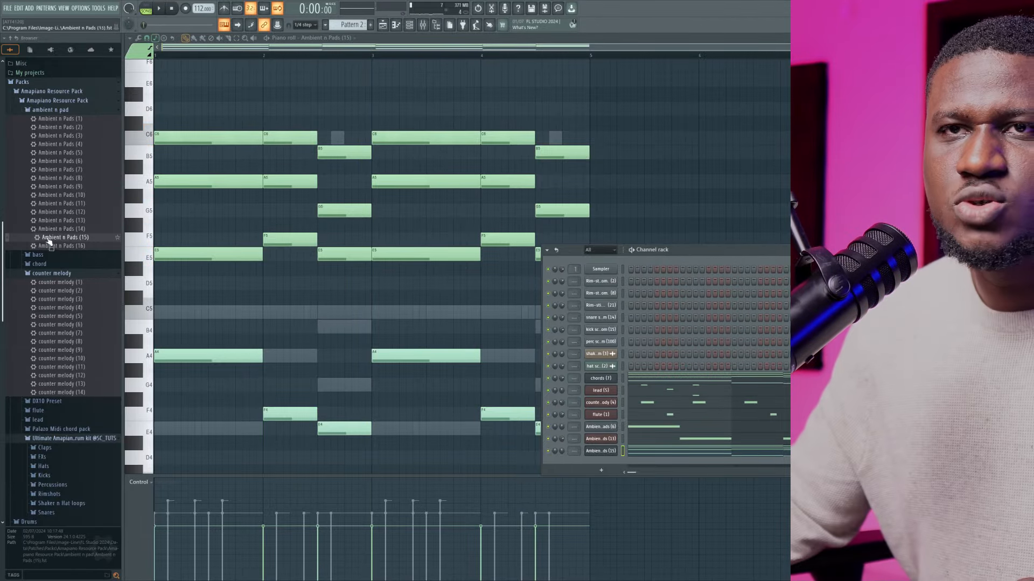
scroll(48, 243, "up", 4)
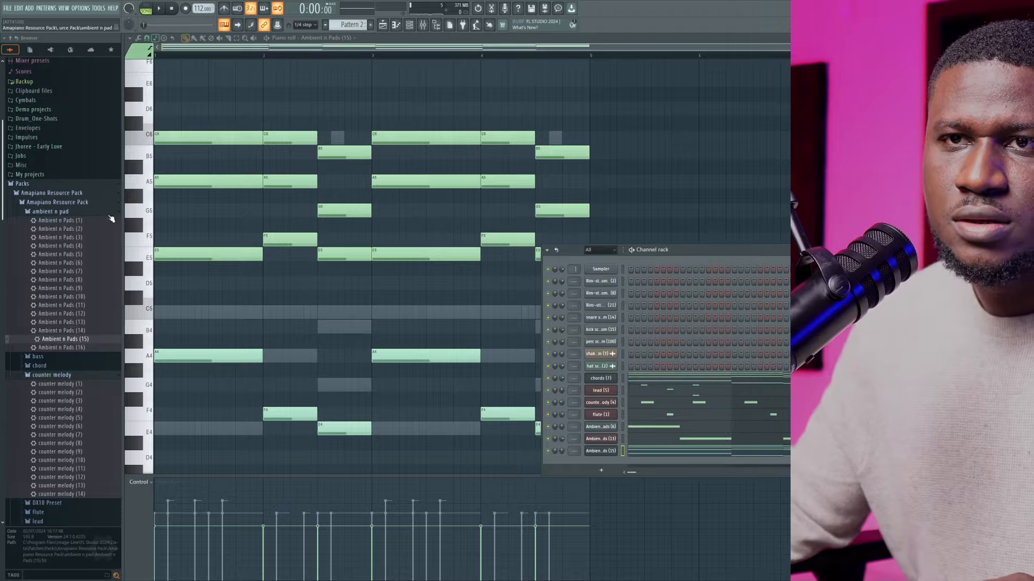
left_click(68, 212)
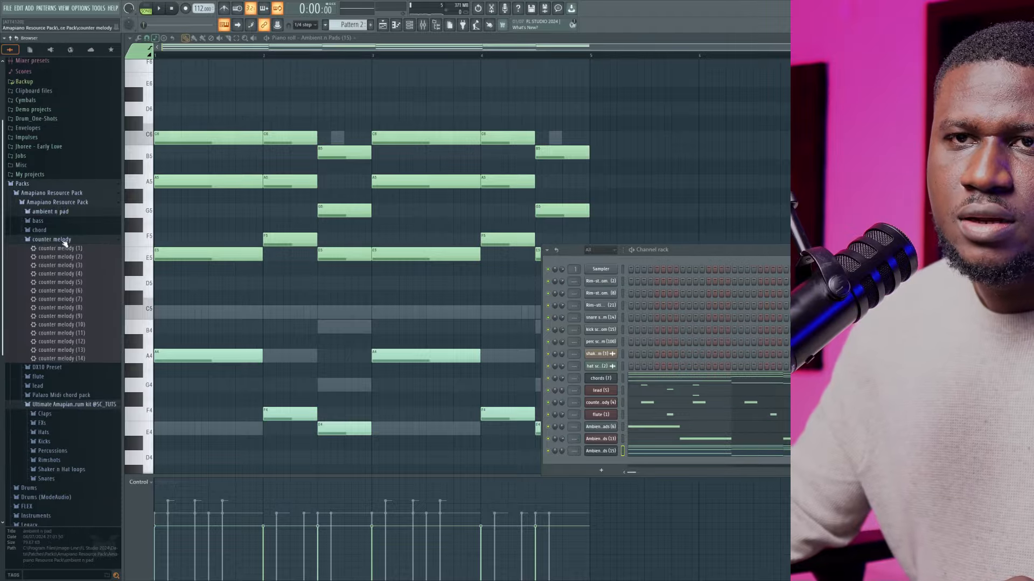
left_click(64, 241)
left_click(43, 221)
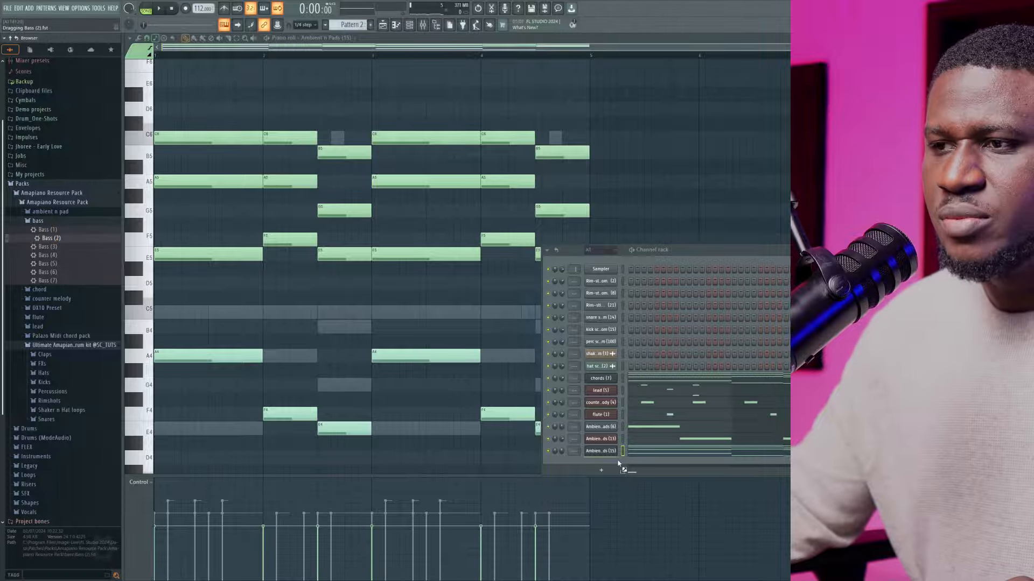
Load the Bass (5) preset into a new channel at the end of the rack and open its piano roll
left_click_drag(618, 463, 620, 464)
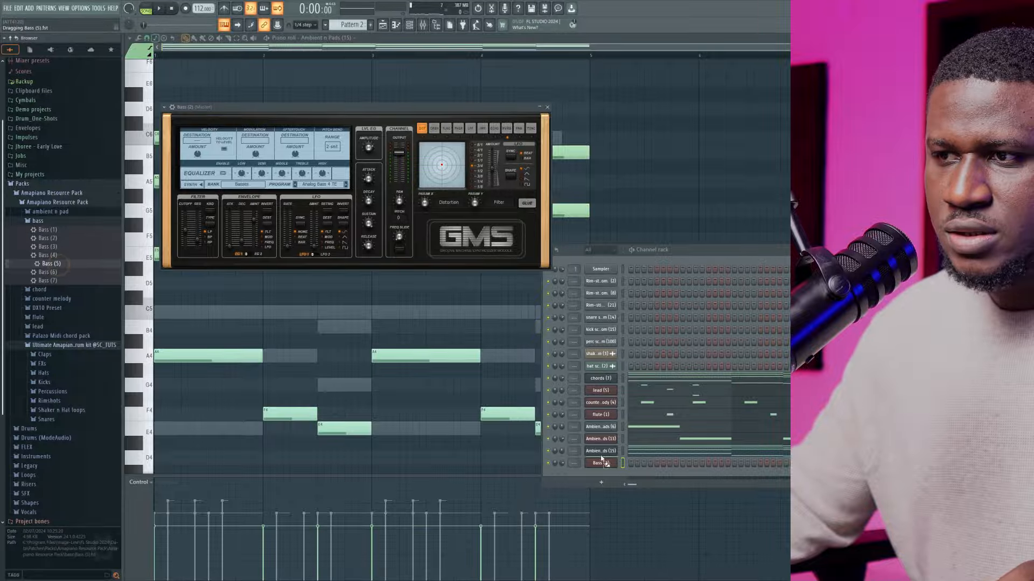
right_click(601, 464)
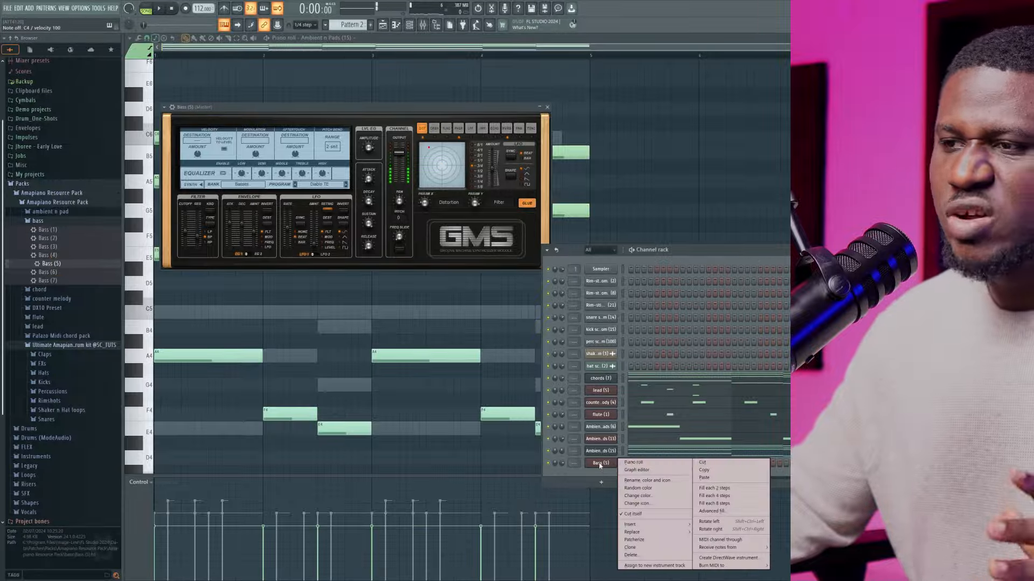
left_click(633, 463)
Enter the Bass (5) root notes A3, F3 and E3 across bars 1 and 2 and duplicate them into bars 3 and 4
scroll(261, 325, "down", 5)
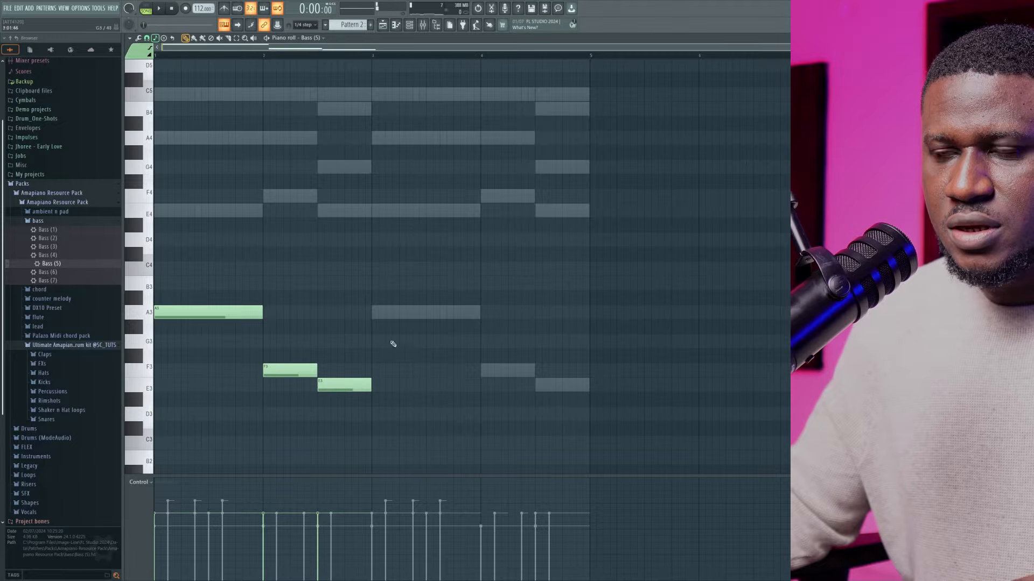
left_click_drag(200, 276, 356, 396)
left_click_drag(219, 305, 405, 319, "shift")
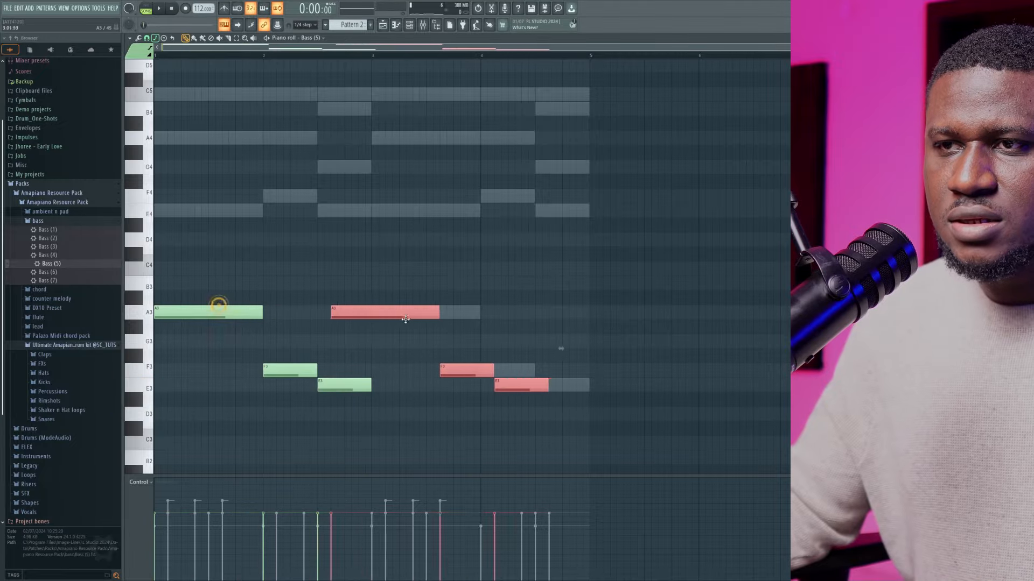
left_click(426, 268, "ctrl")
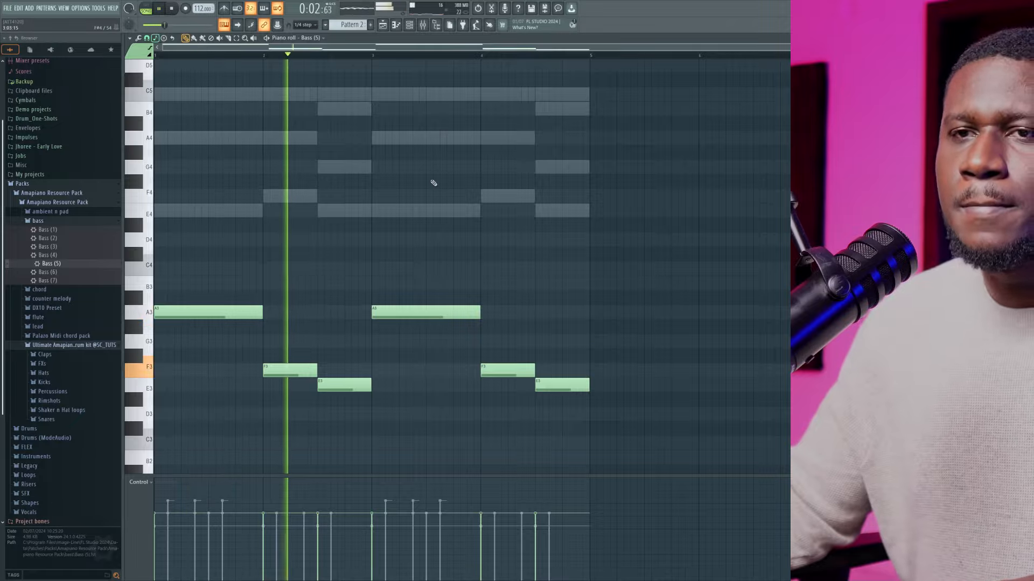
Raise all Bass (5) notes one octave and lower the channel's volume while the pattern plays
key("space")
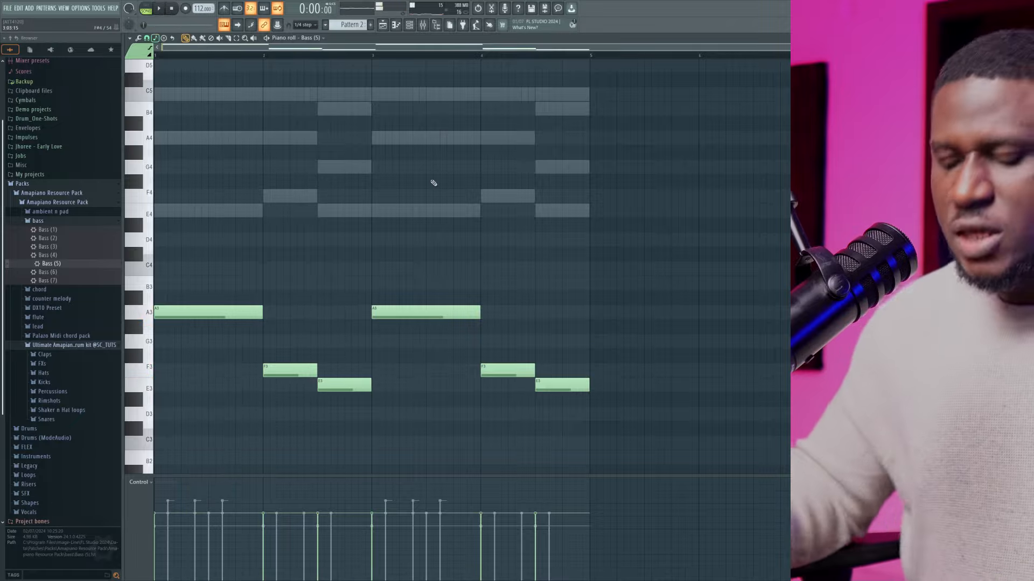
key("ctrl+Up")
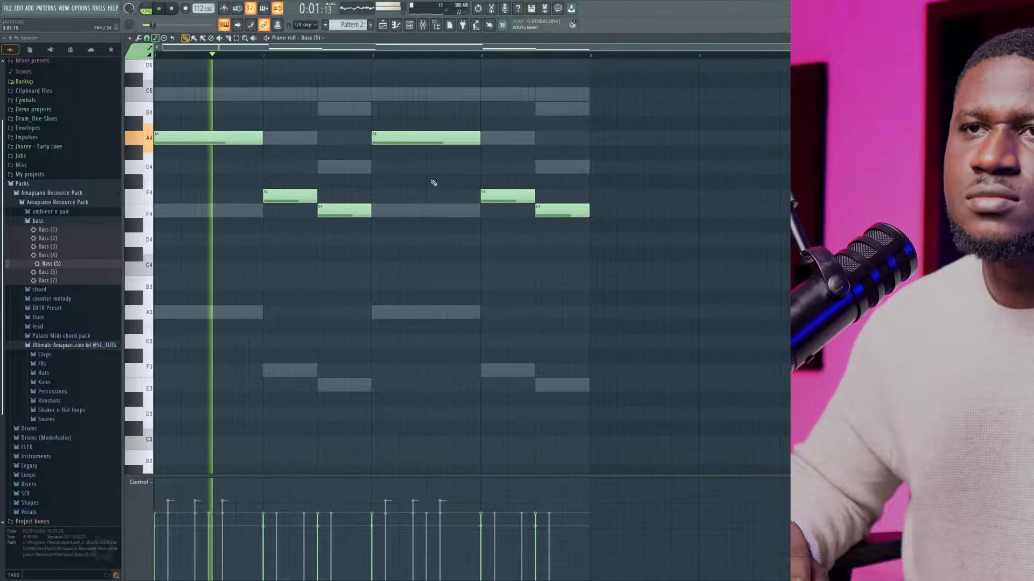
key("F6")
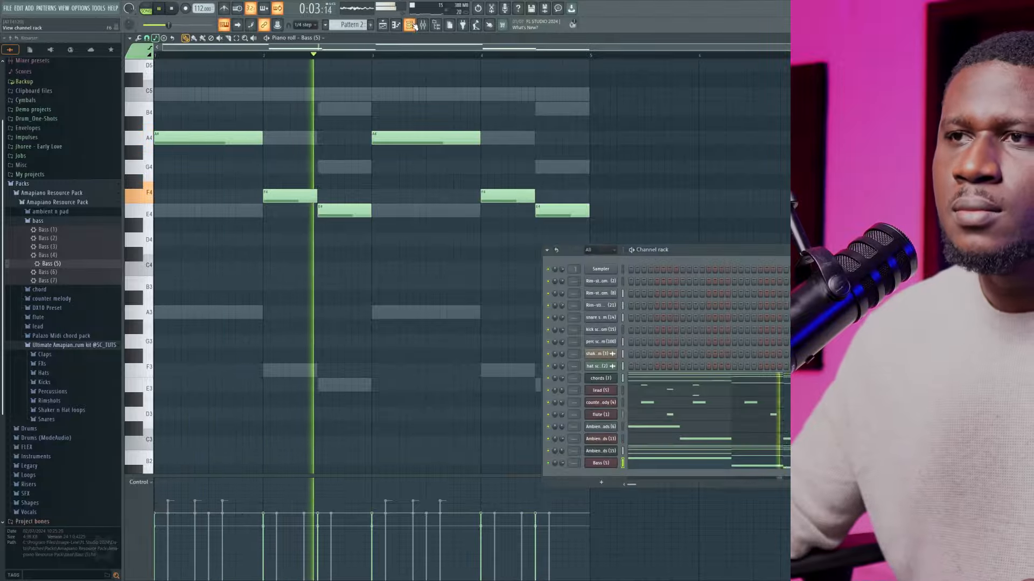
left_click_drag(563, 464, 563, 471)
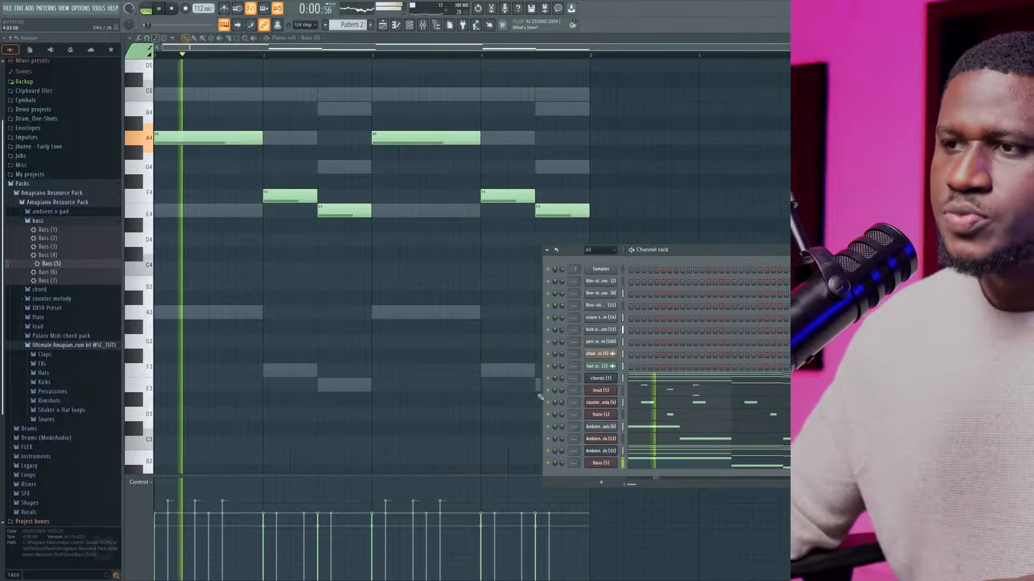
key("space")
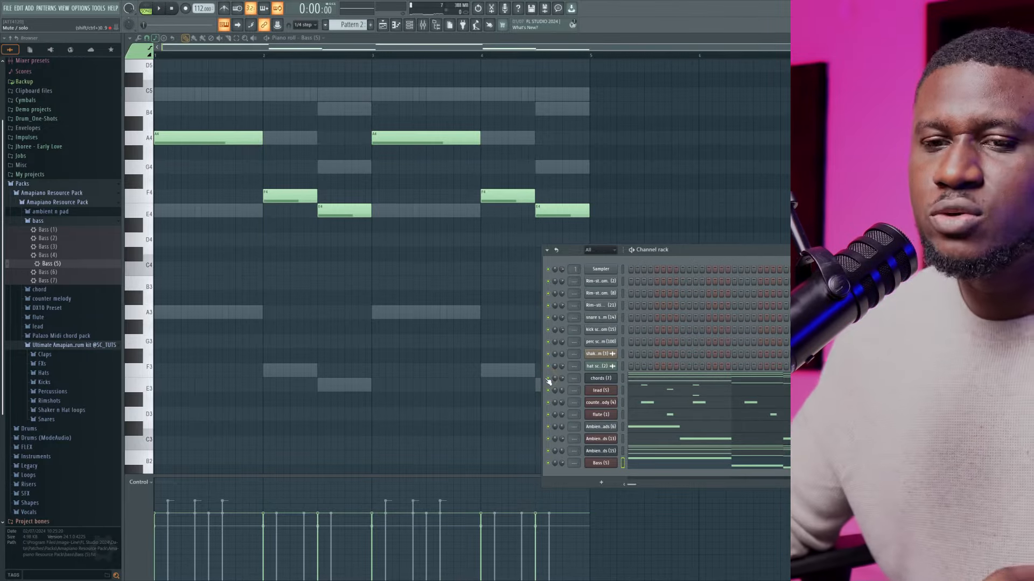
key("space")
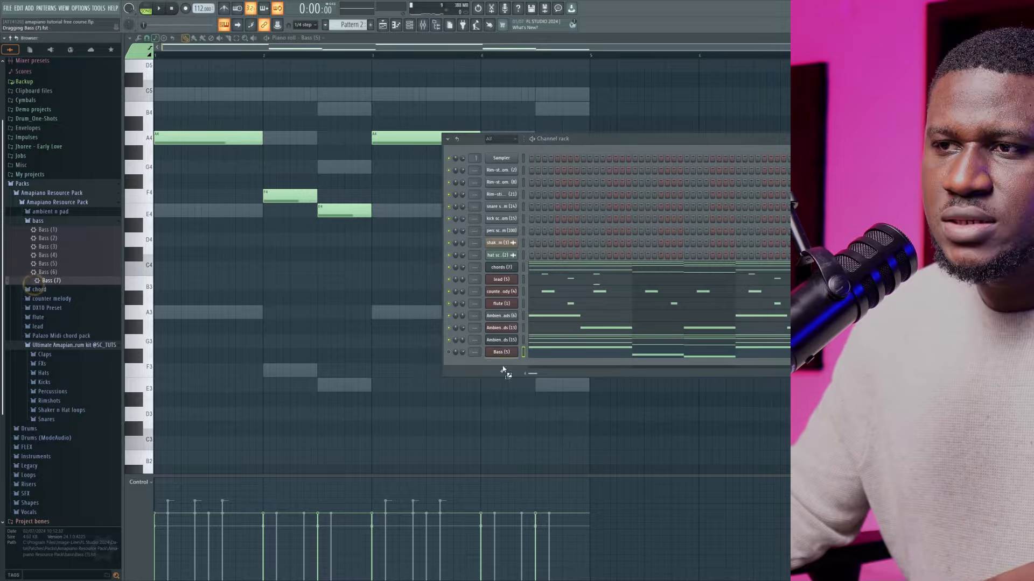
Load the Bass (4) preset into a new channel below Bass (5) and open its piano roll
left_click_drag(502, 371, 503, 369)
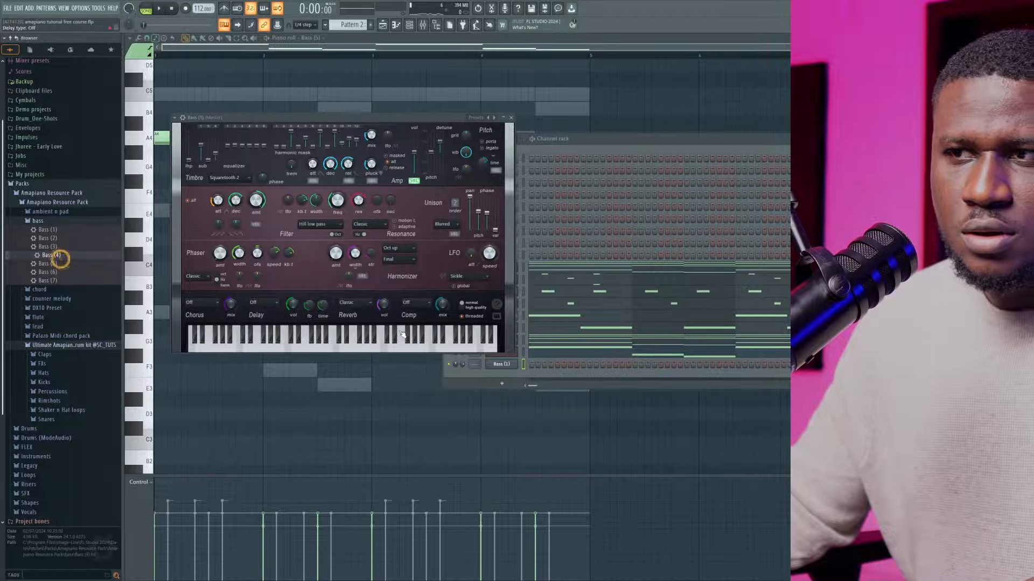
left_click(512, 118)
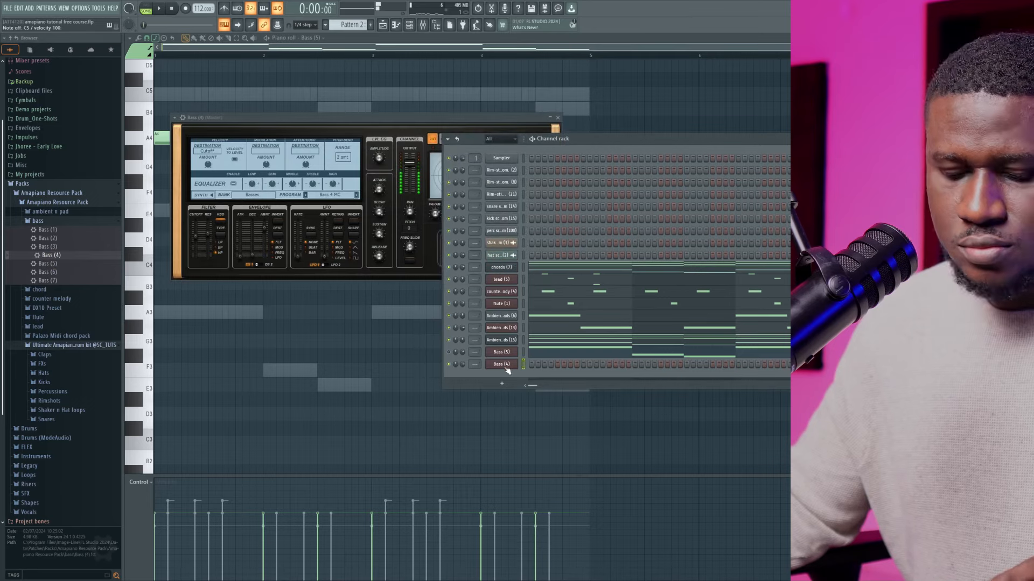
key("space")
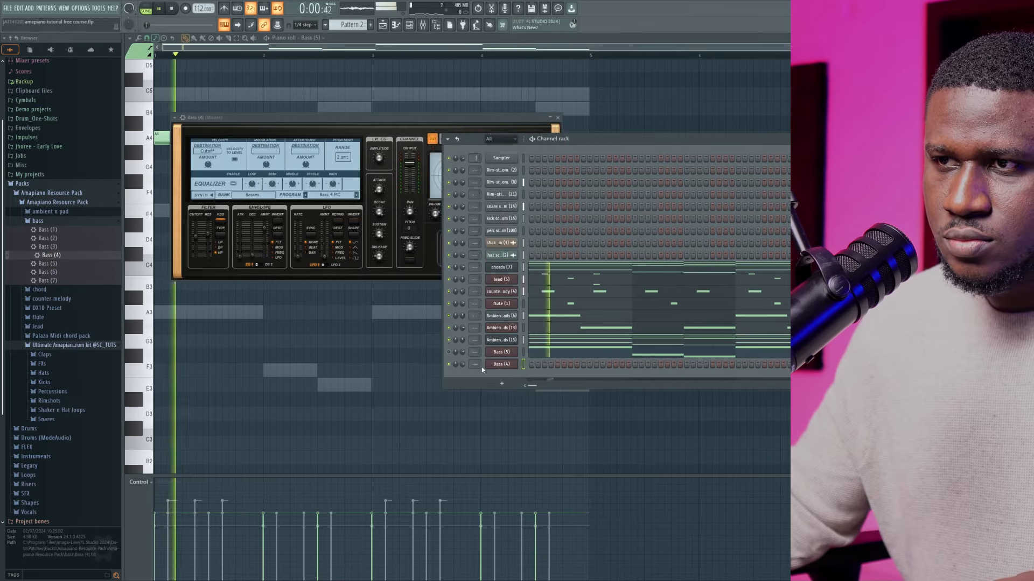
right_click(515, 363)
left_click(534, 364)
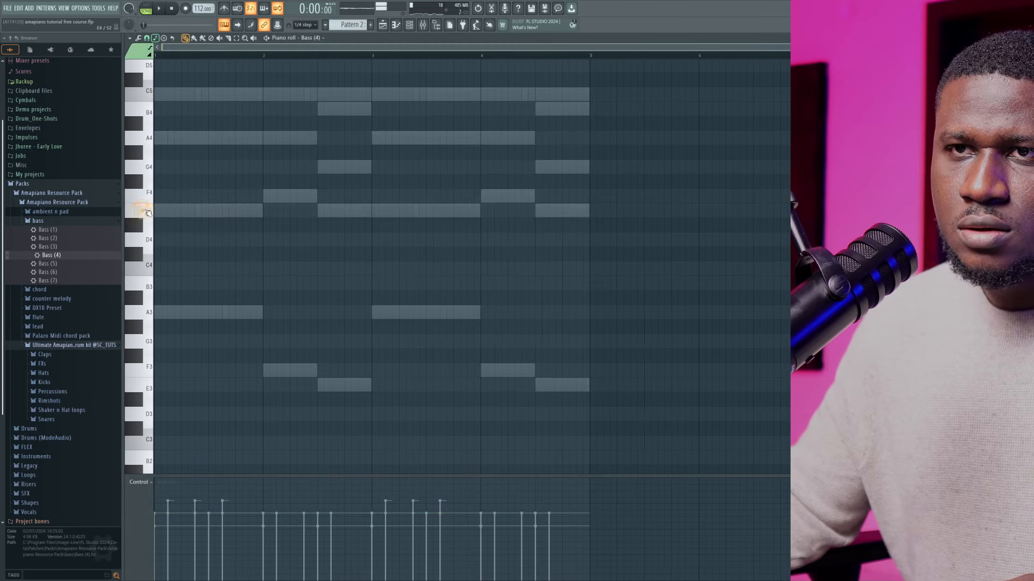
Place one A3 note in bar 1 and one in bar 3 of Bass (4), and shorten both to about one and a half beats
key("space")
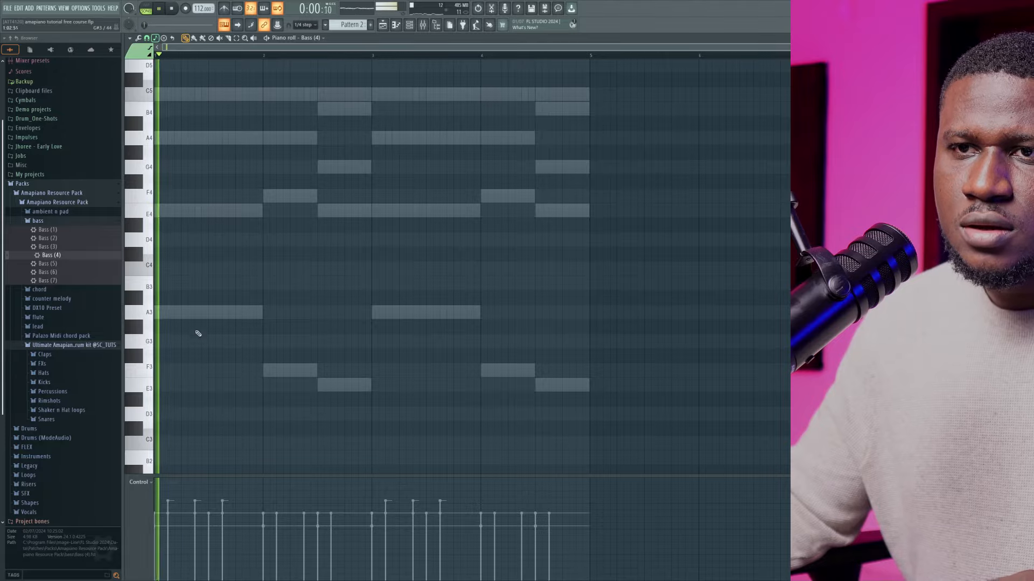
left_click(198, 312)
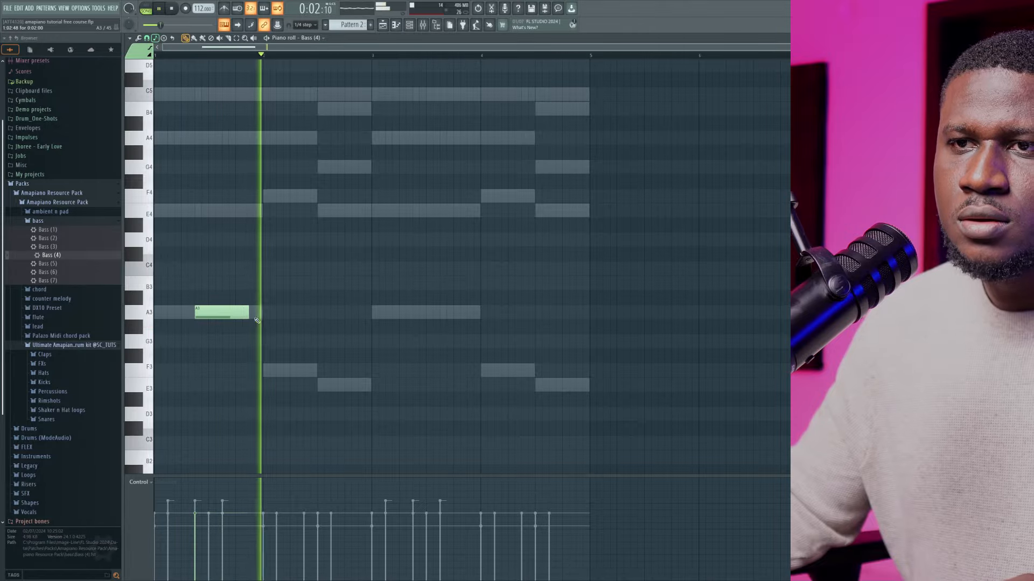
left_click(414, 316)
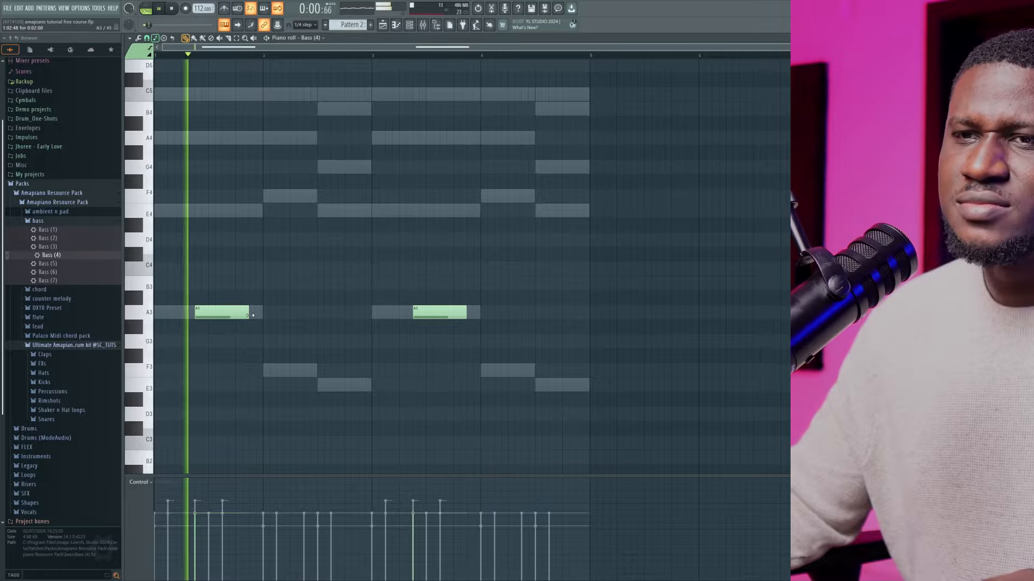
key("space")
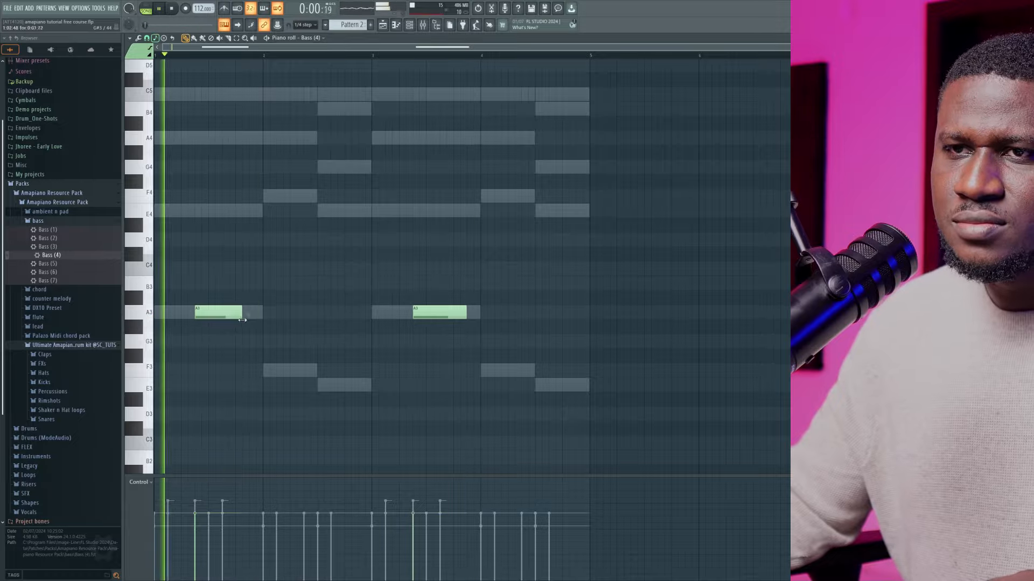
left_click_drag(242, 320, 235, 320)
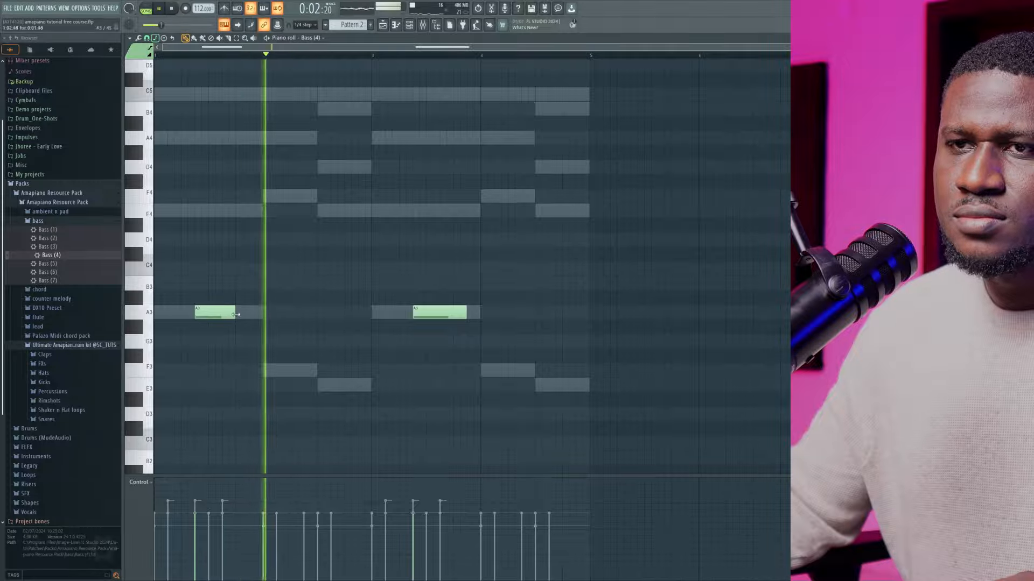
left_click_drag(462, 317, 452, 316)
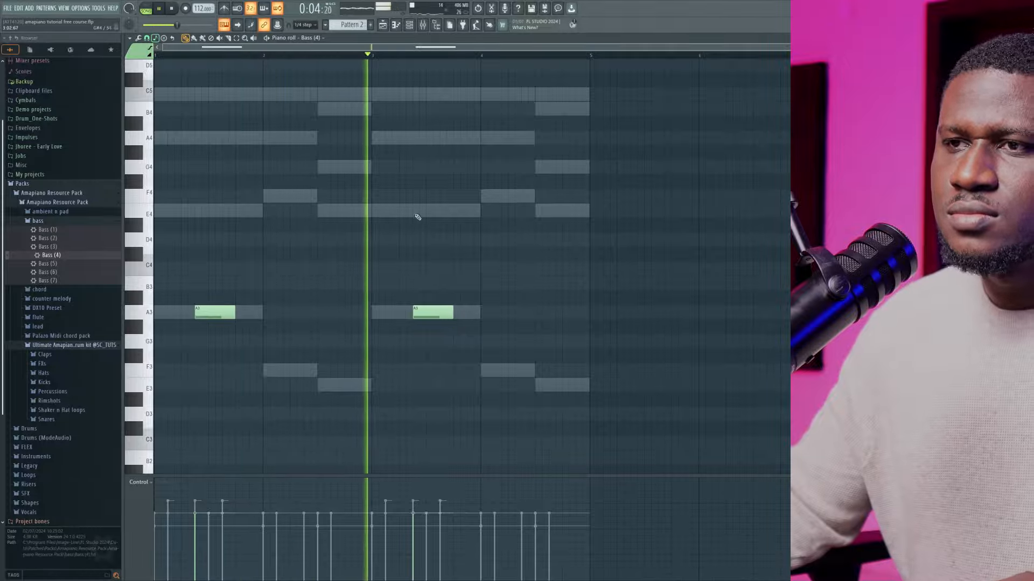
Try the Bass (4) notes one octave higher, and replace that channel's preset with Bass (6)
key("ctrl+Up")
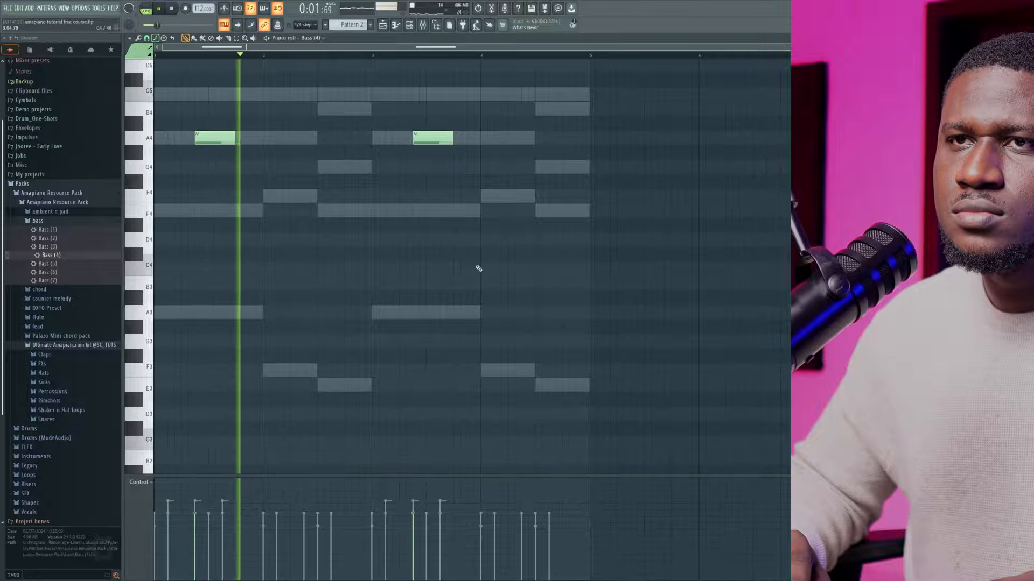
left_click(409, 25)
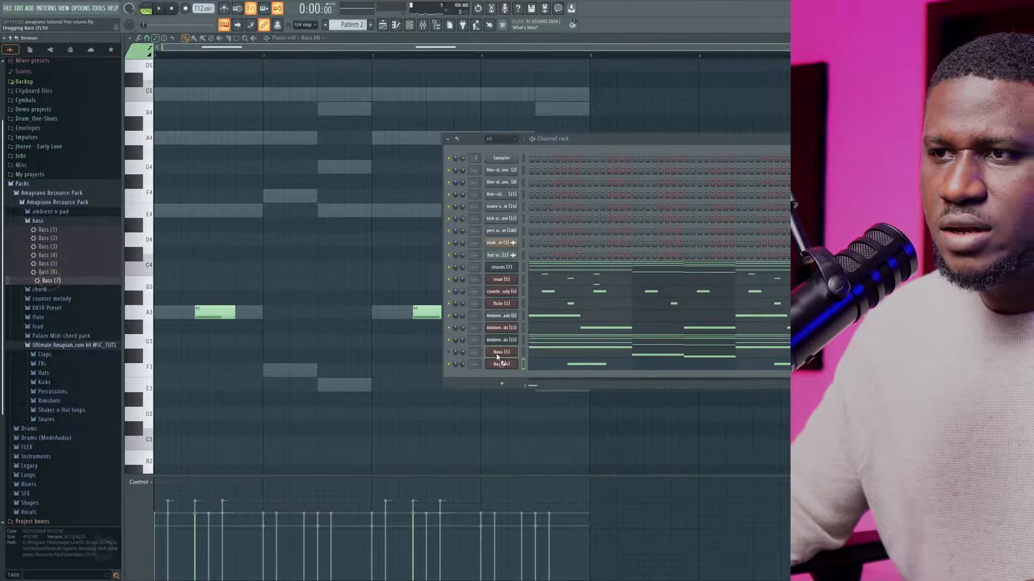
left_click_drag(496, 356, 500, 364)
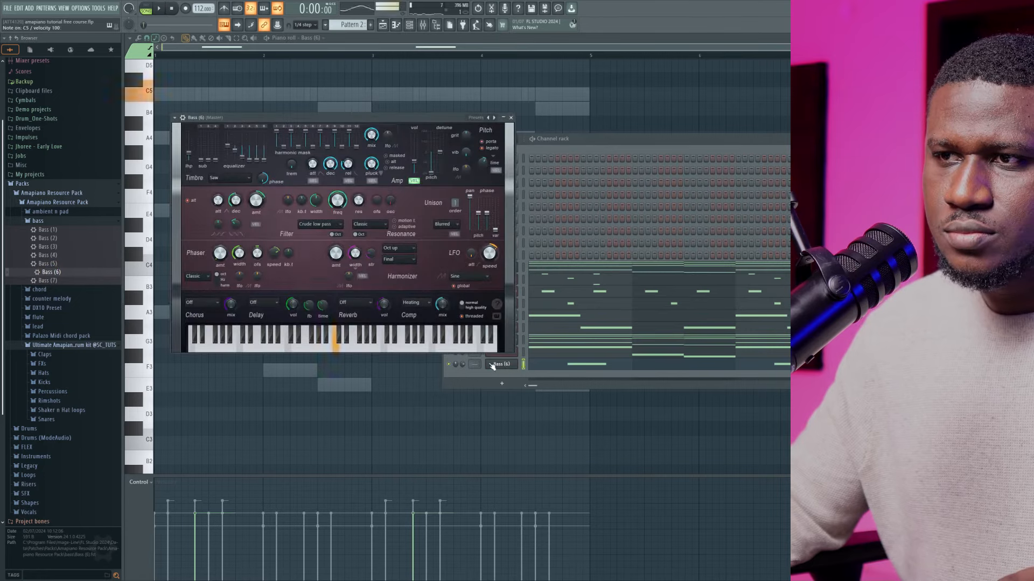
left_click(366, 419)
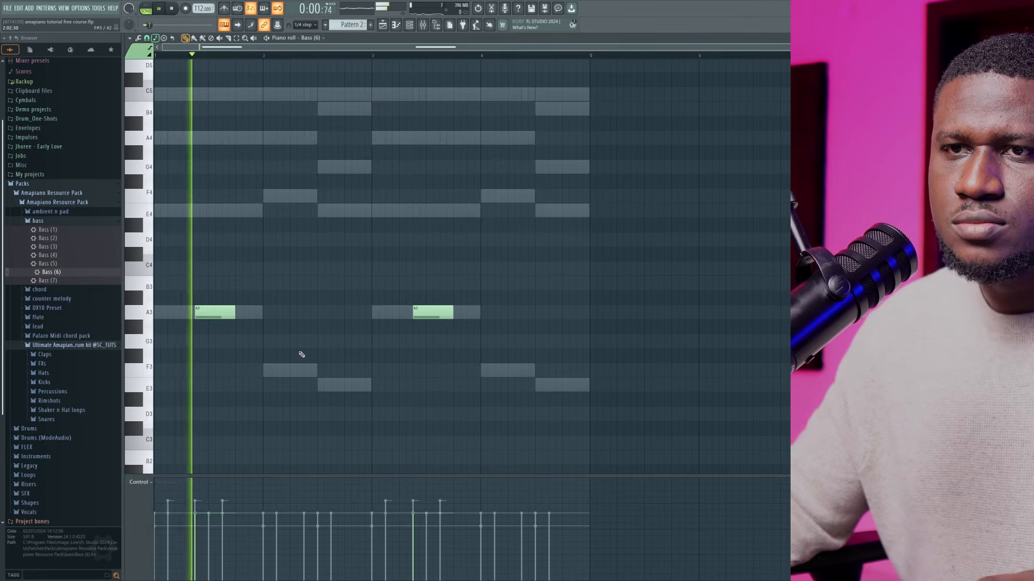
Raise both Bass (6) notes one octave to A4 and lower the channel's volume during playback
key("ctrl+Up")
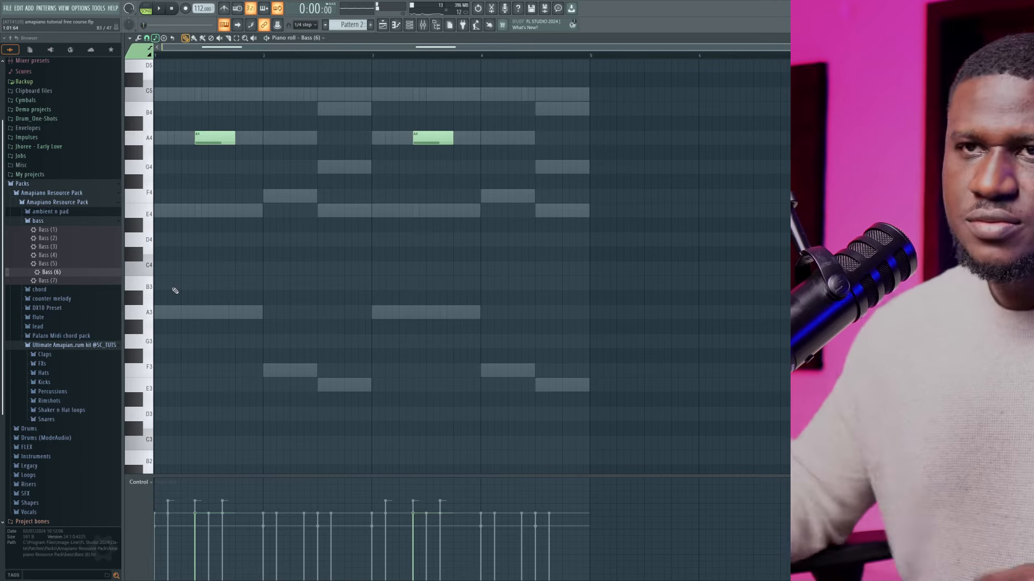
key("space")
scroll(194, 272, "up", 3)
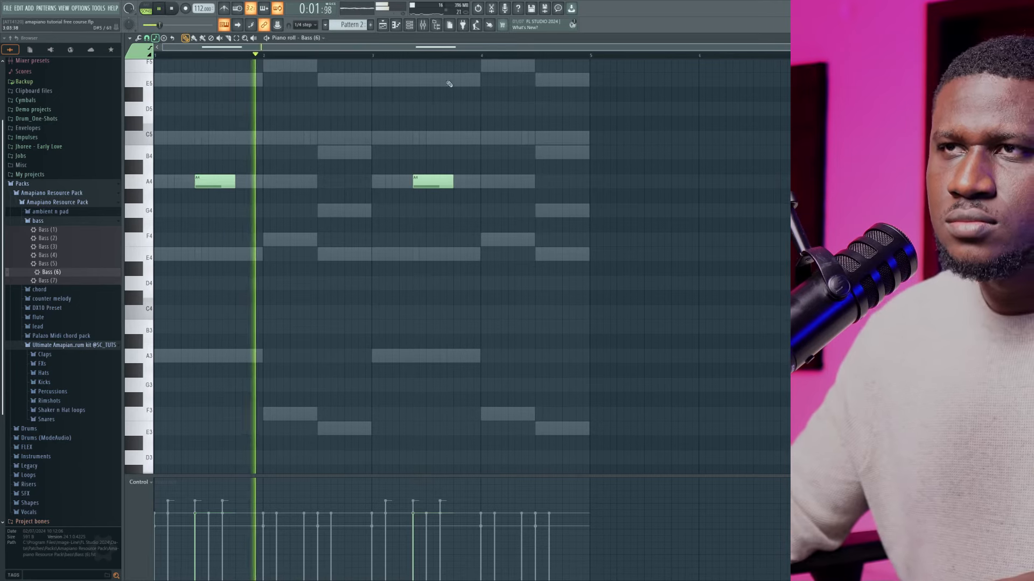
left_click(410, 25)
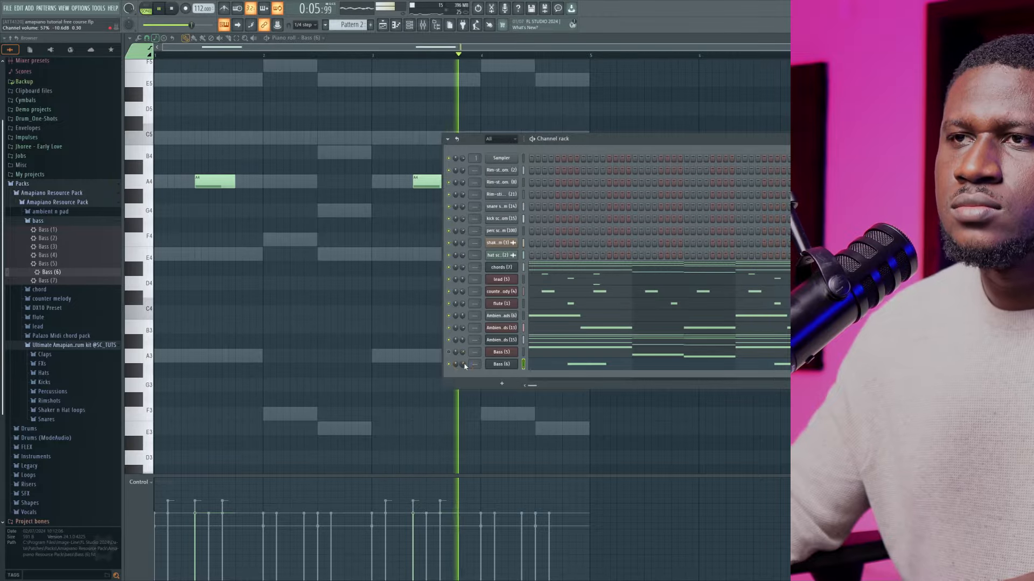
Show the Bass (6) piano roll unobstructed, stop playback, and lengthen both A4 notes to the end of their bars
key("F6")
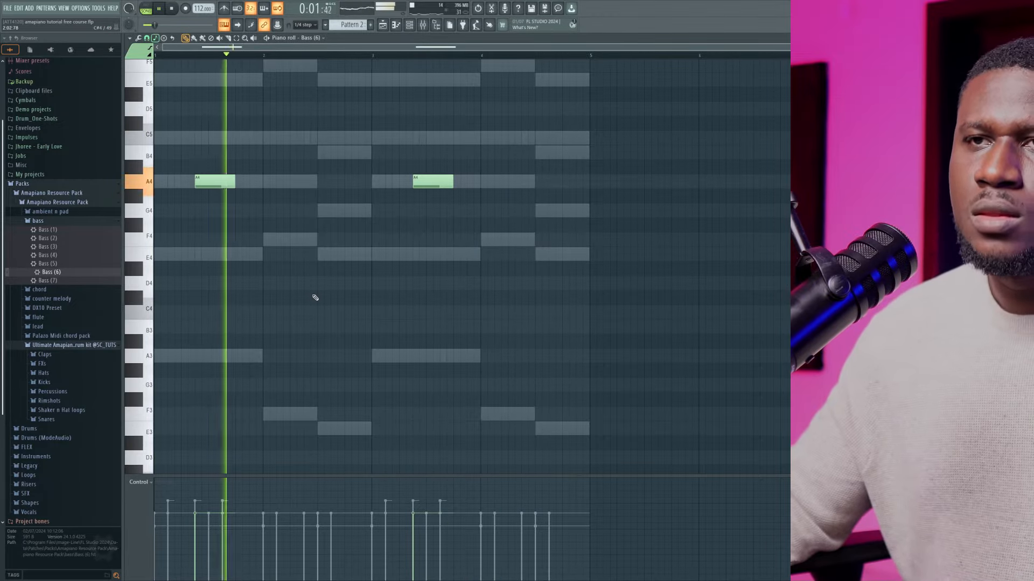
key("space")
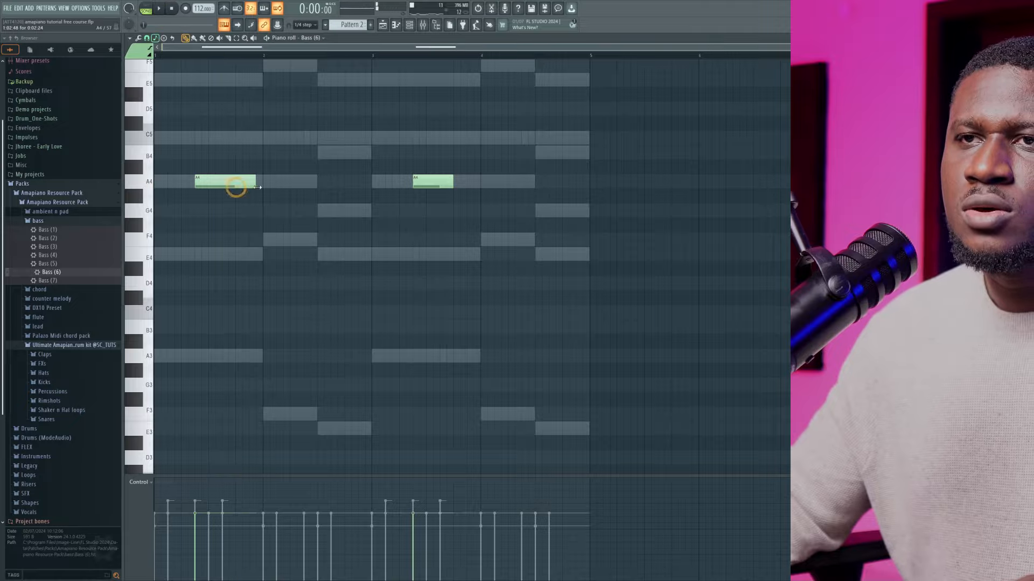
left_click_drag(453, 182, 480, 182)
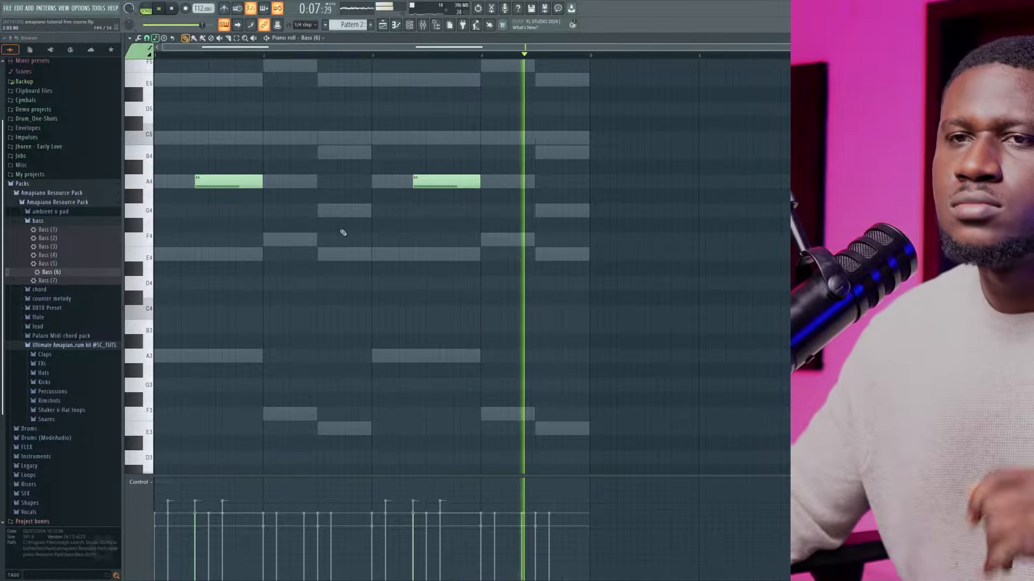
Stop playback, try DX10 log drum presets in two new channels, settling on SC TTUS LOG DRUM VOL.1 (9), and delete the preset (1) channel
key("space")
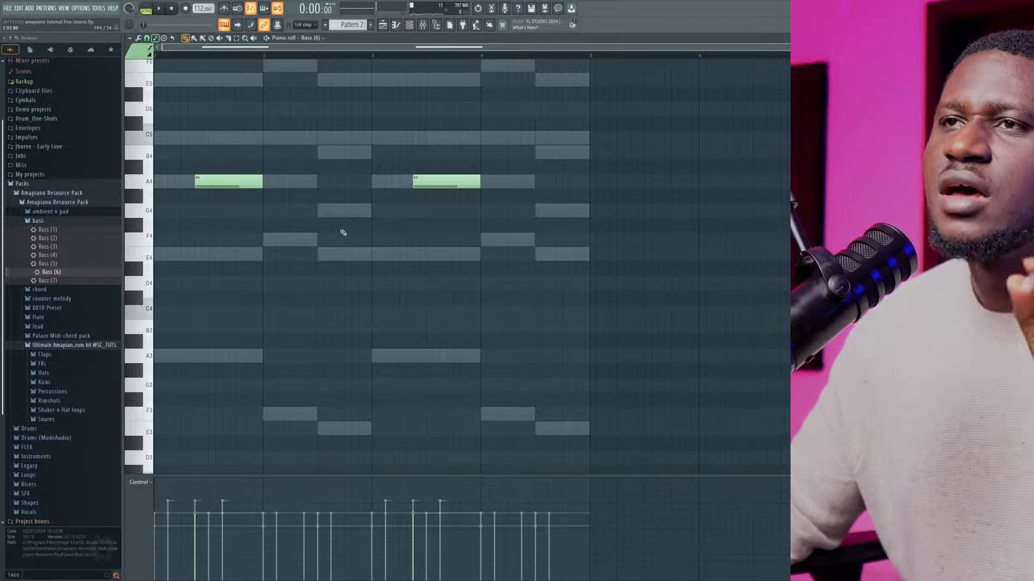
left_click(411, 26)
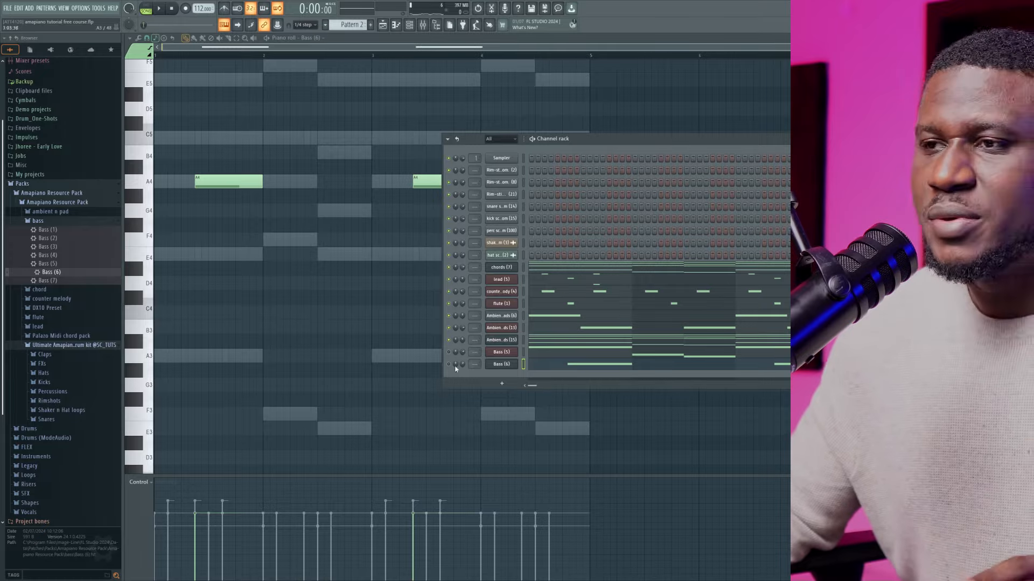
scroll(55, 290, "down", 3)
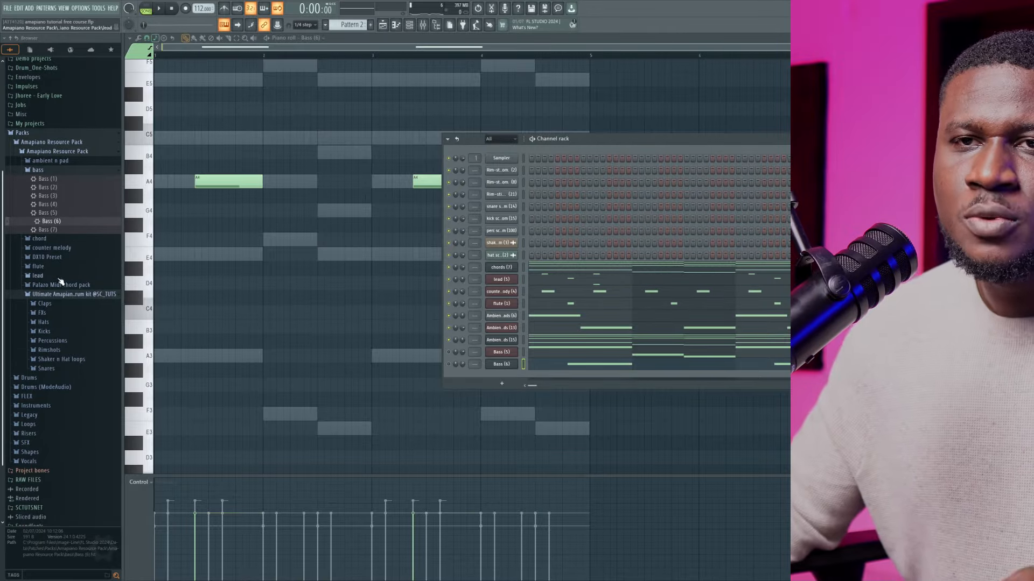
left_click(48, 257)
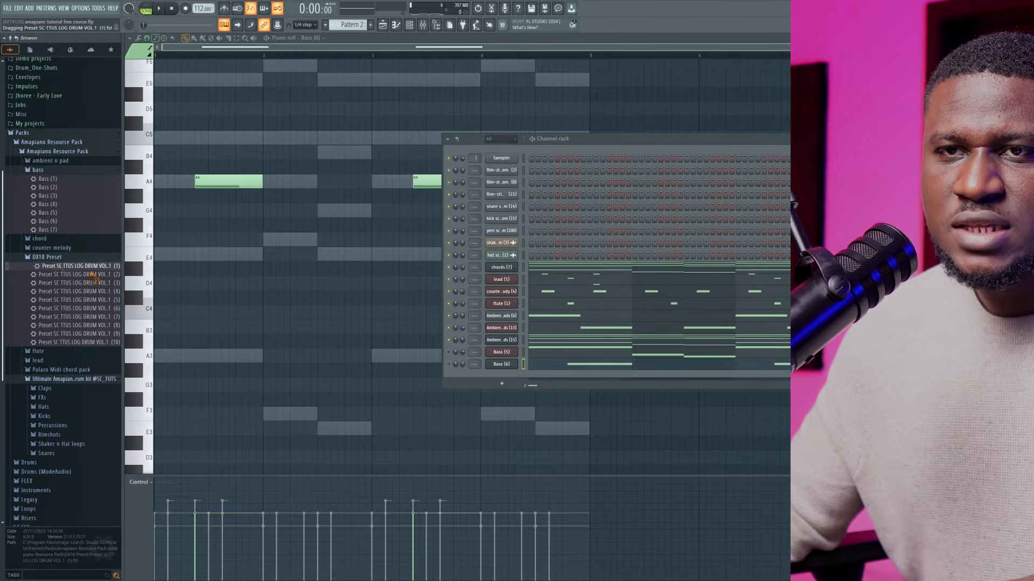
left_click_drag(476, 380, 475, 377)
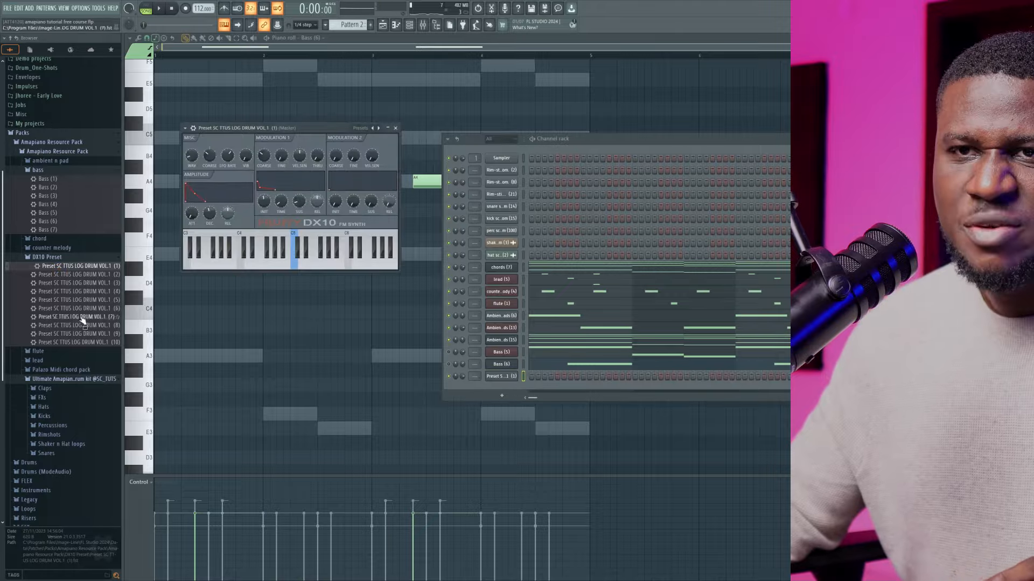
left_click_drag(497, 386, 500, 391)
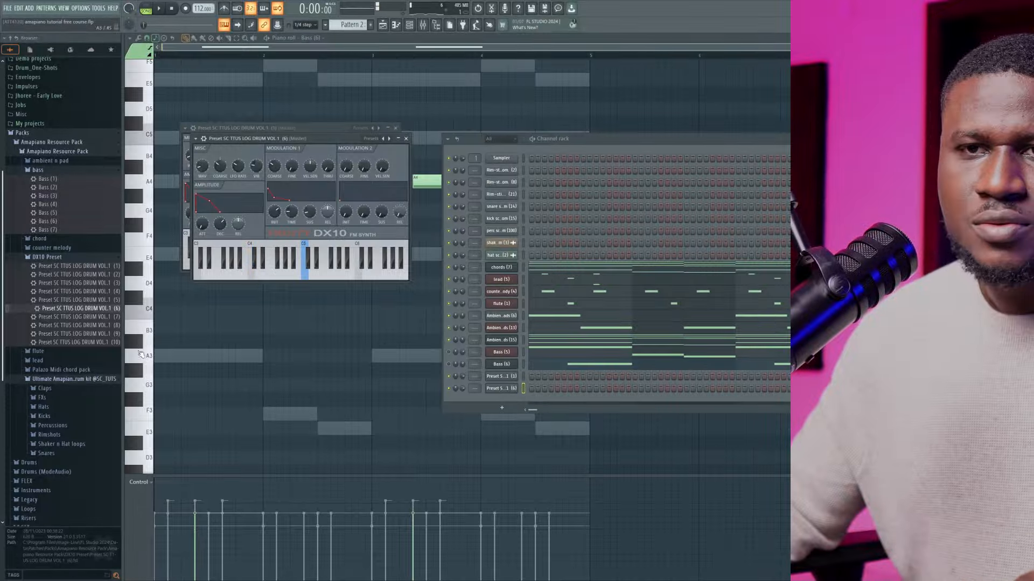
right_click(505, 377)
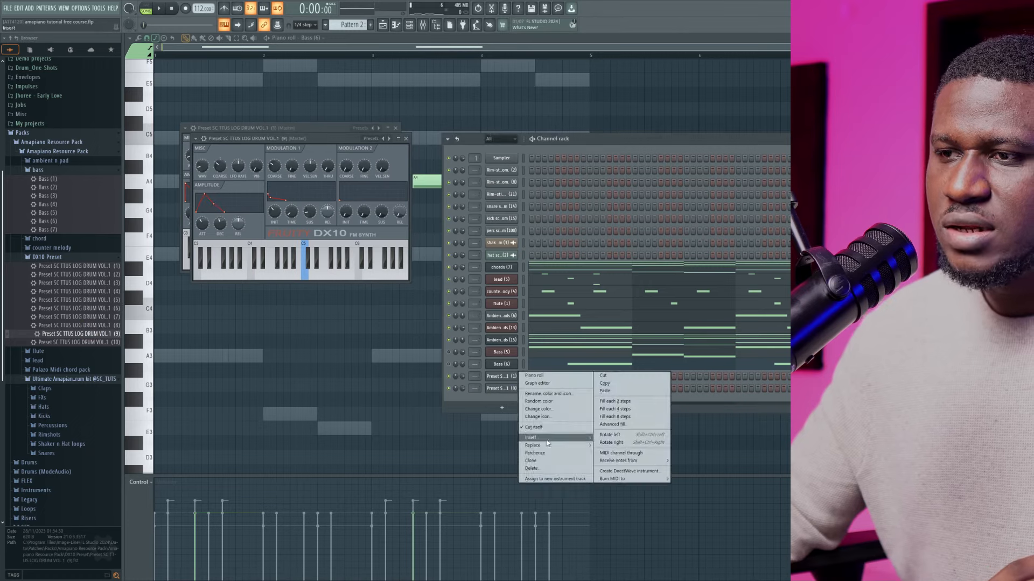
left_click(540, 468)
Open the log drum (9) channel's piano roll and place an A3 note at the start of bar 1, shortened to two steps
left_click(514, 377)
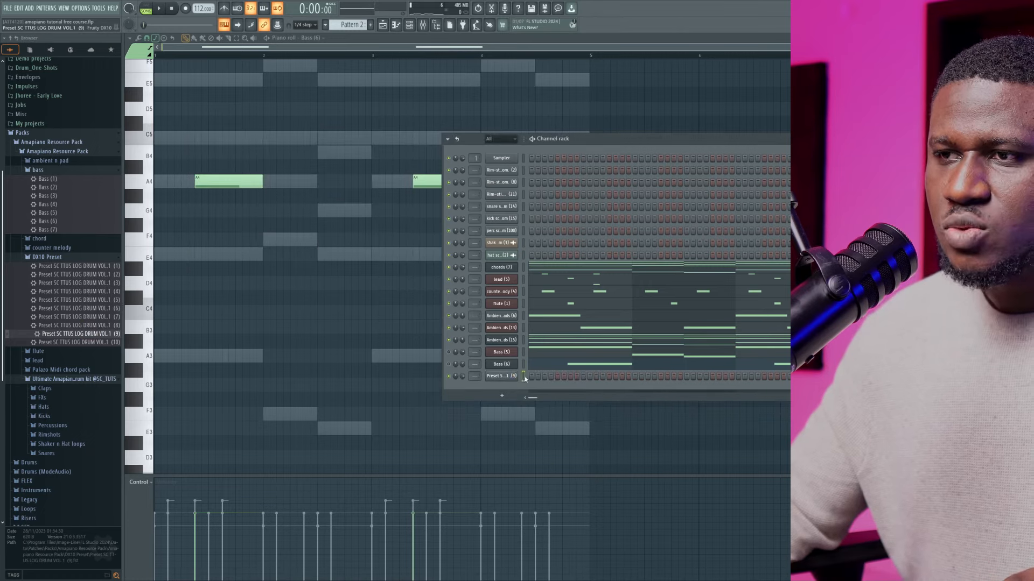
right_click(509, 379)
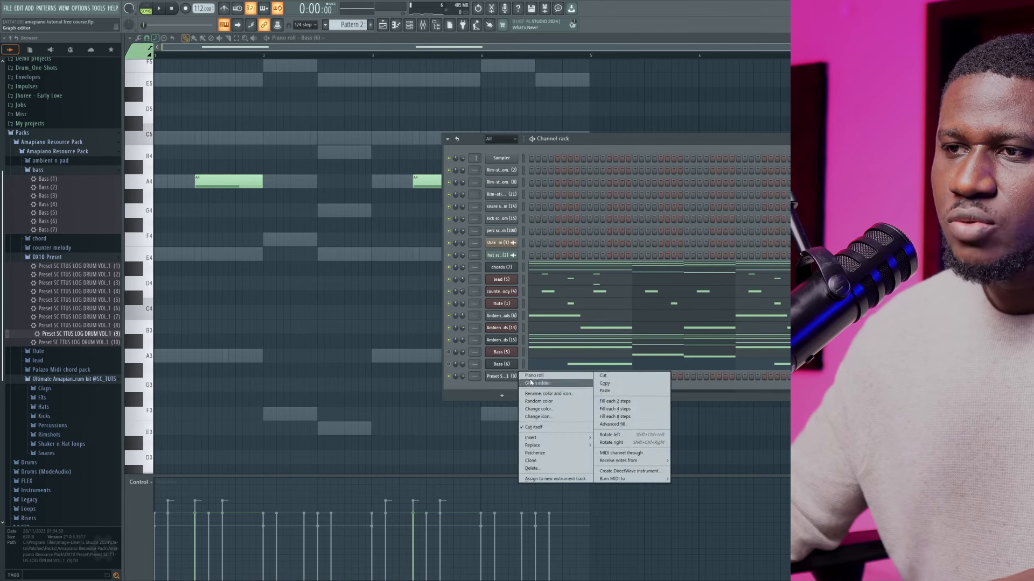
left_click(531, 376)
key("space")
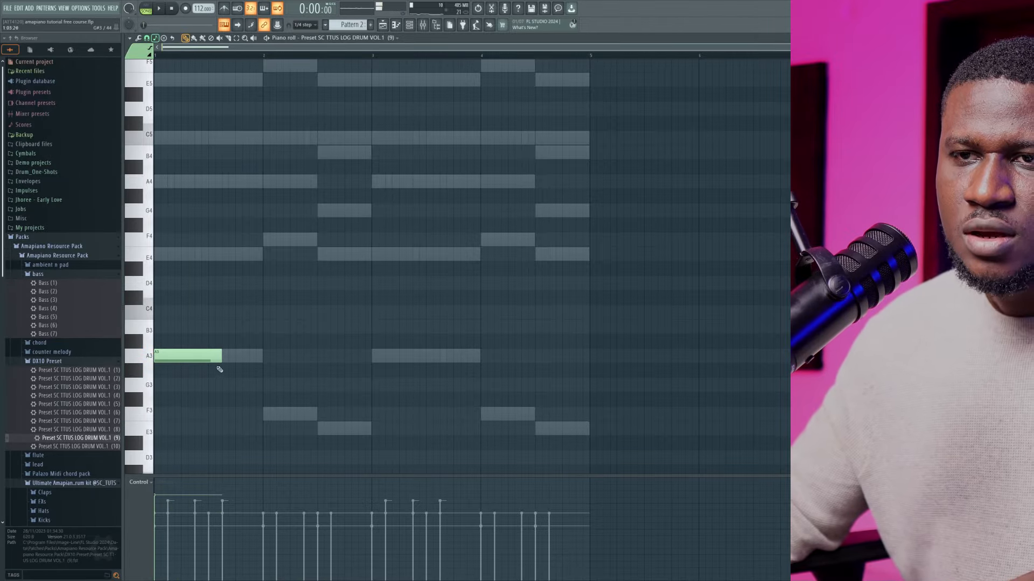
key("space")
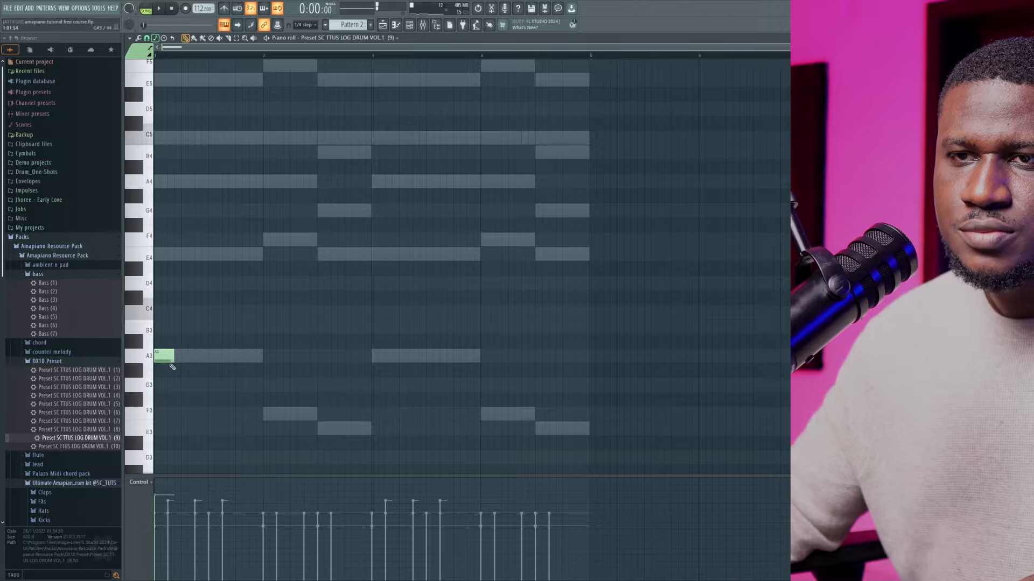
scroll(164, 365, "up", 2)
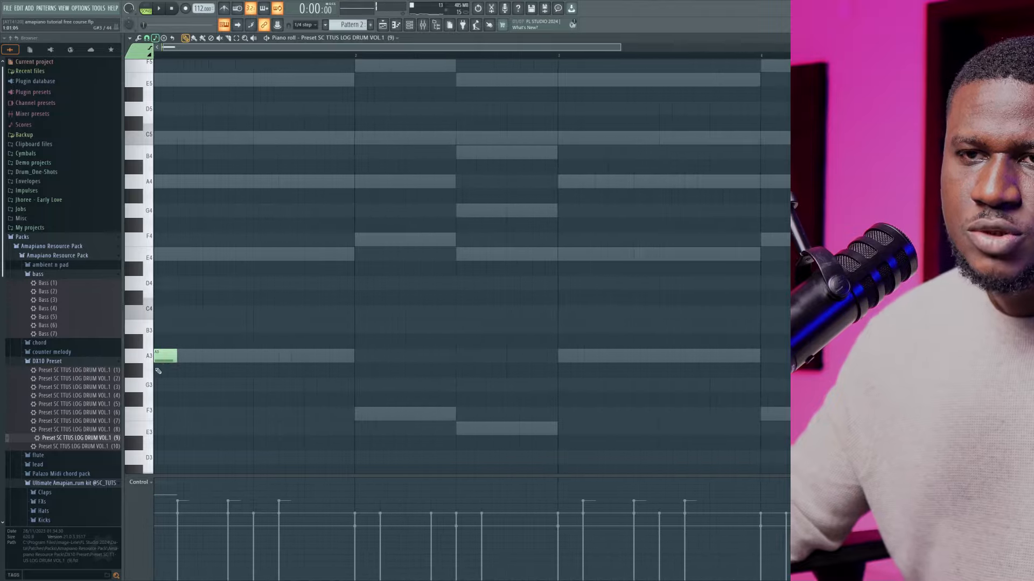
scroll(255, 101, "up", 3)
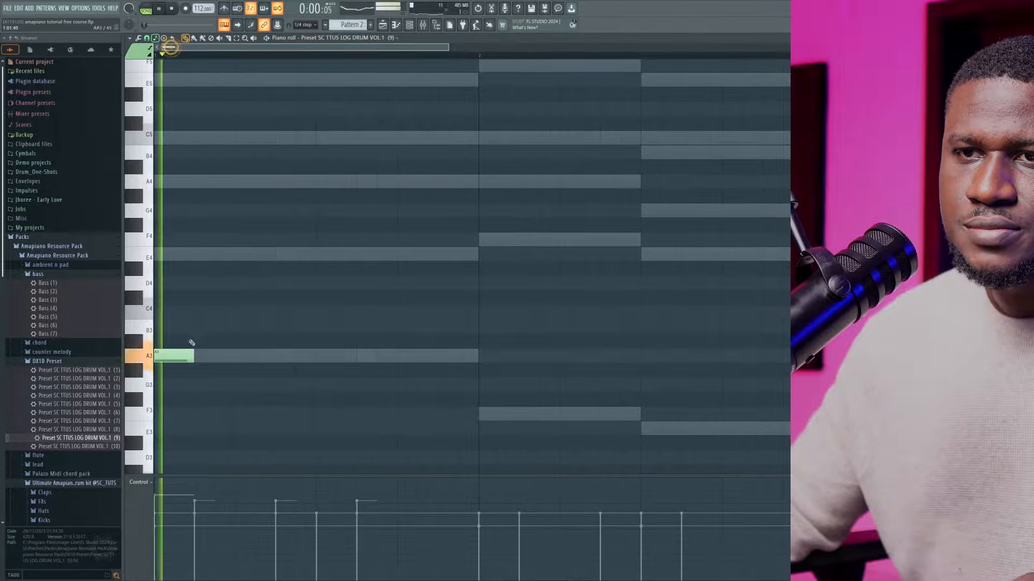
Add two-step A3 notes on steps 4 and 7 of bar 1 while checking the rhythm in playback
left_click(215, 353)
key("space")
key("space")
left_click(272, 354)
key("space")
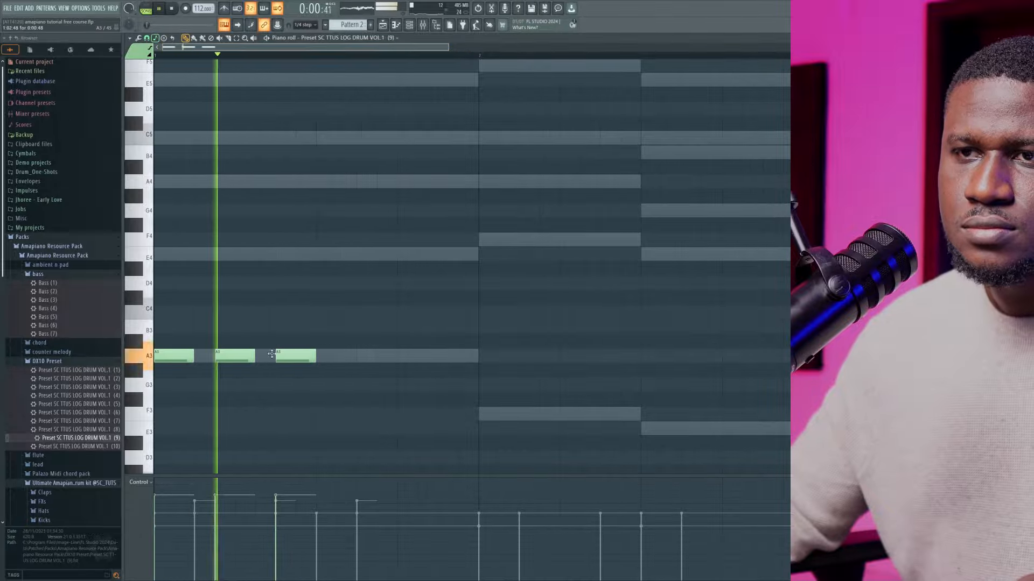
Complete bar 1 with three more two-step A3 notes on steps 10, 13 and 15
left_click(359, 355)
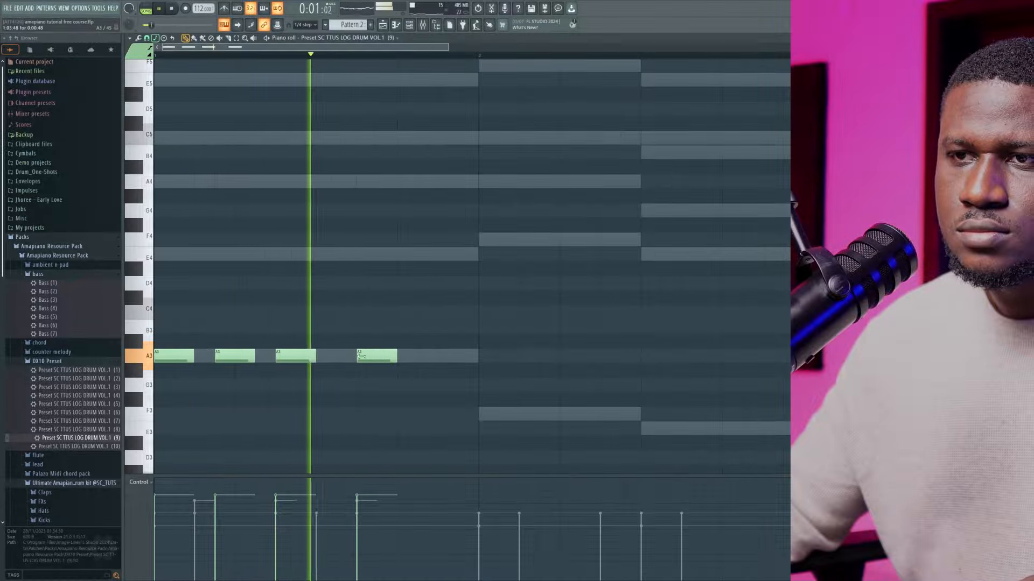
left_click_drag(383, 359, 367, 360)
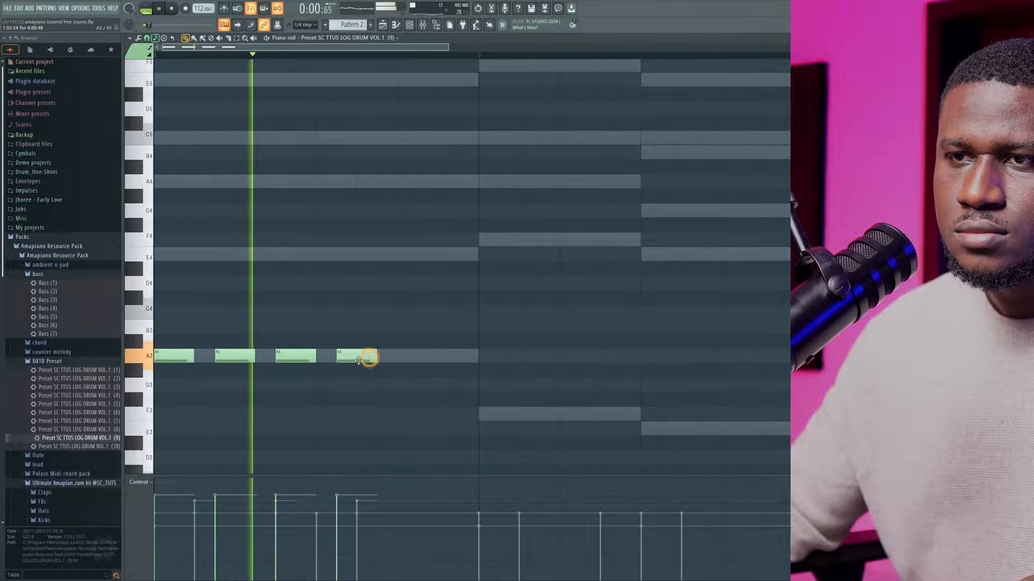
key("space")
key("space")
left_click(397, 357)
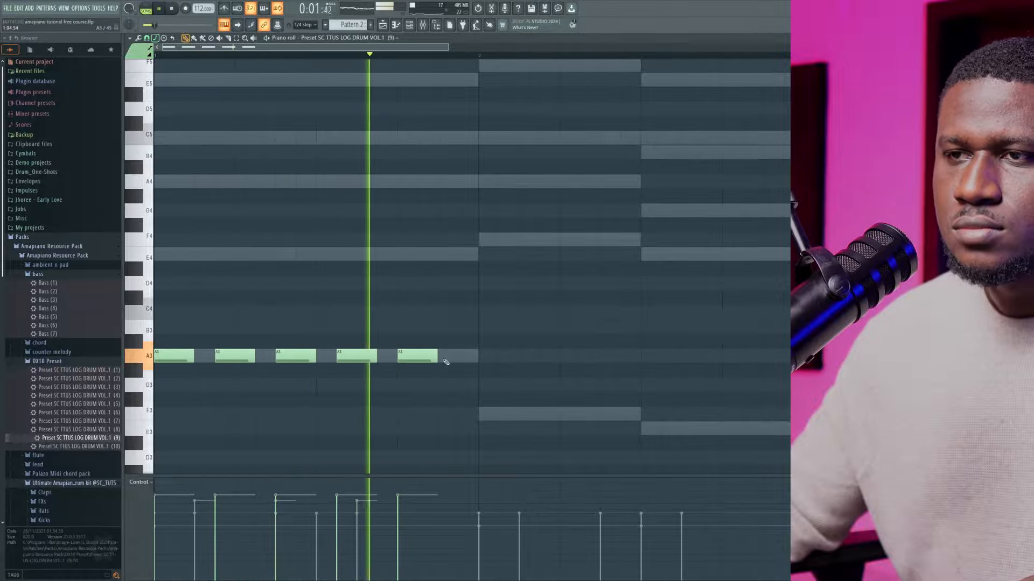
left_click(439, 356)
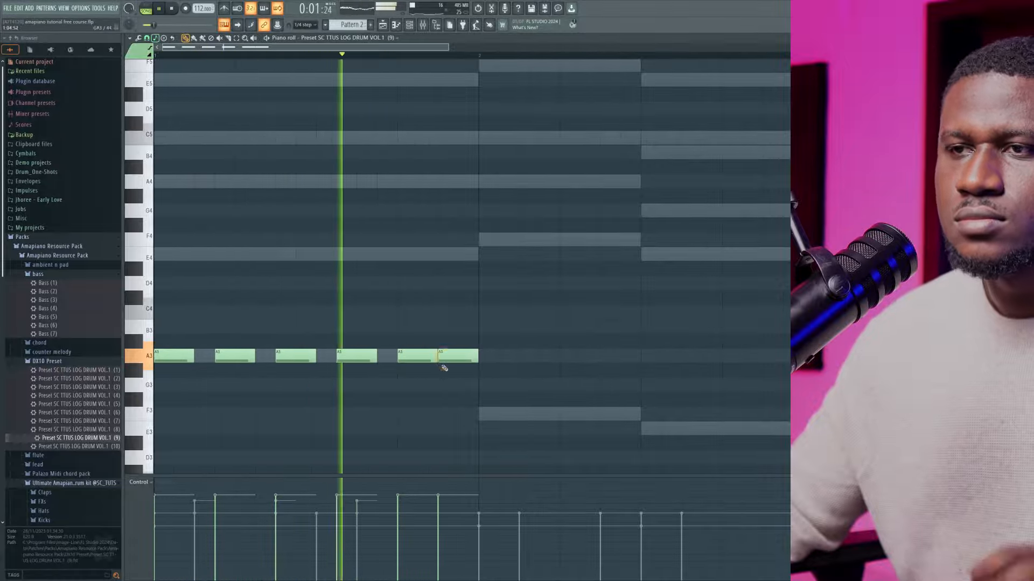
Place three two-step F3 notes in bar 2, starting on steps 1, 4 and 7
scroll(484, 380, "down", 3)
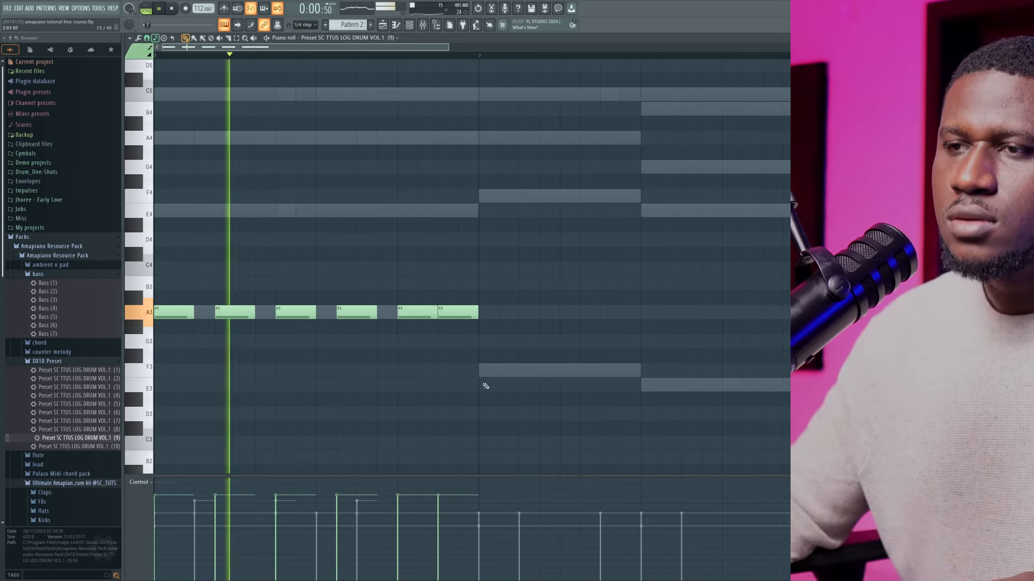
left_click(484, 370)
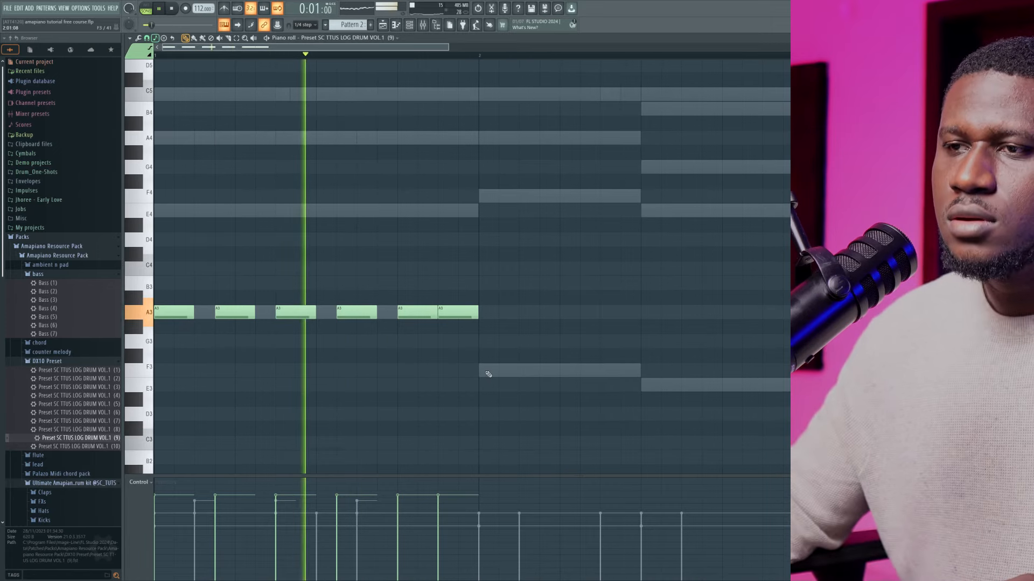
left_click(535, 371)
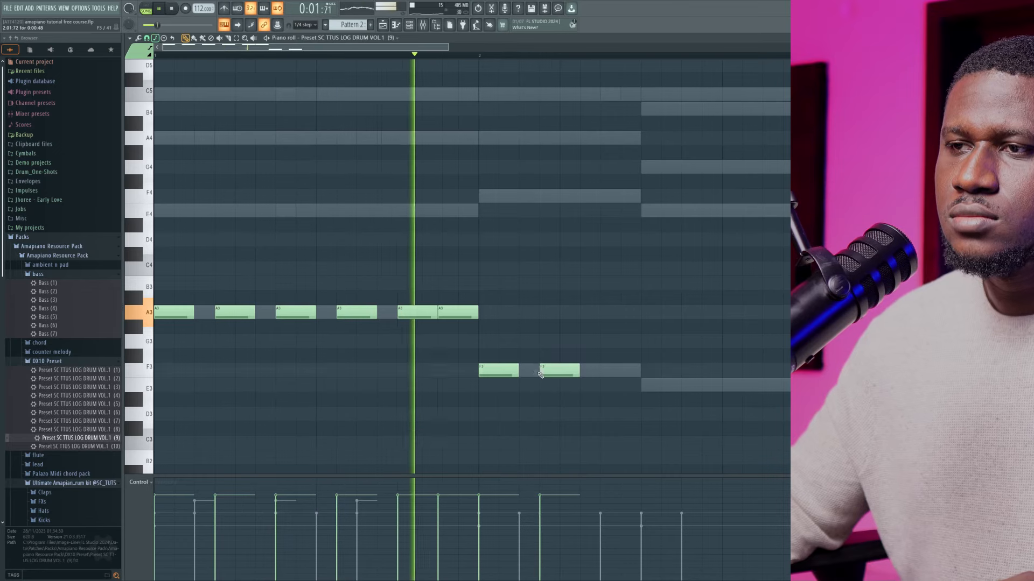
left_click(599, 372)
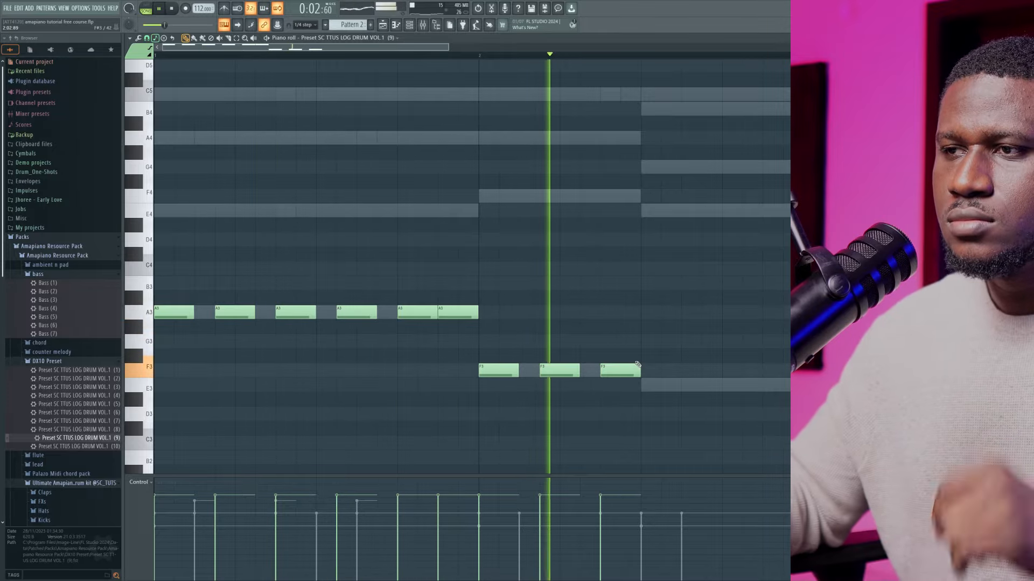
Fill the end of bar 2 with one-step E3 notes on steps 10, 11, 13 and 15, and stop playback
left_click(673, 386)
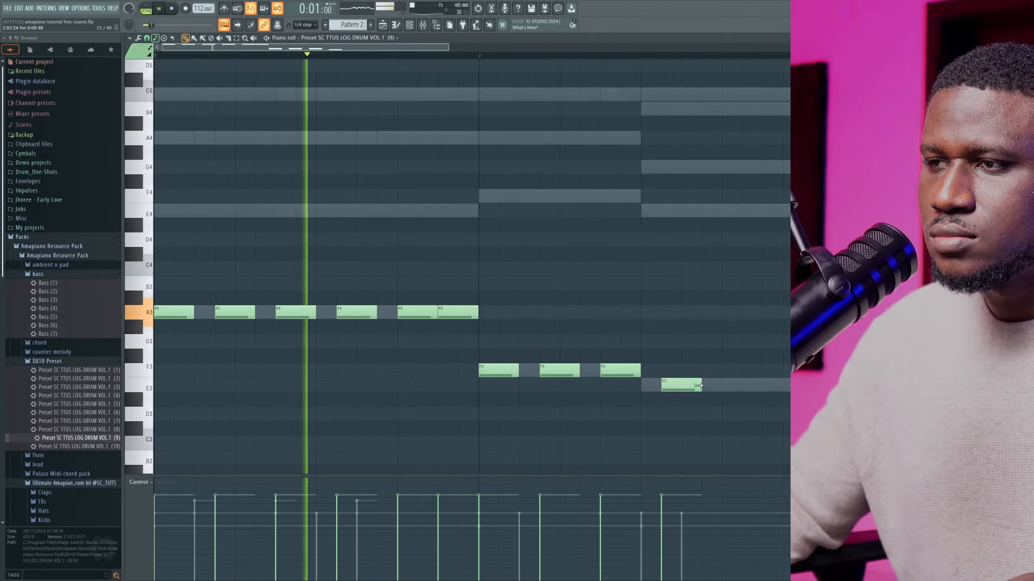
left_click_drag(699, 386, 683, 387)
left_click(684, 390)
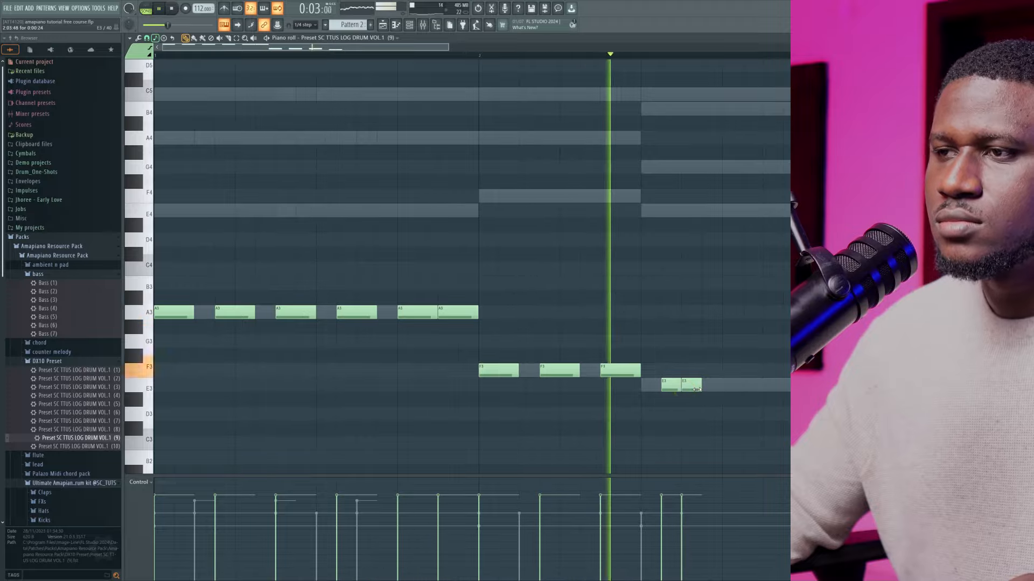
key("space")
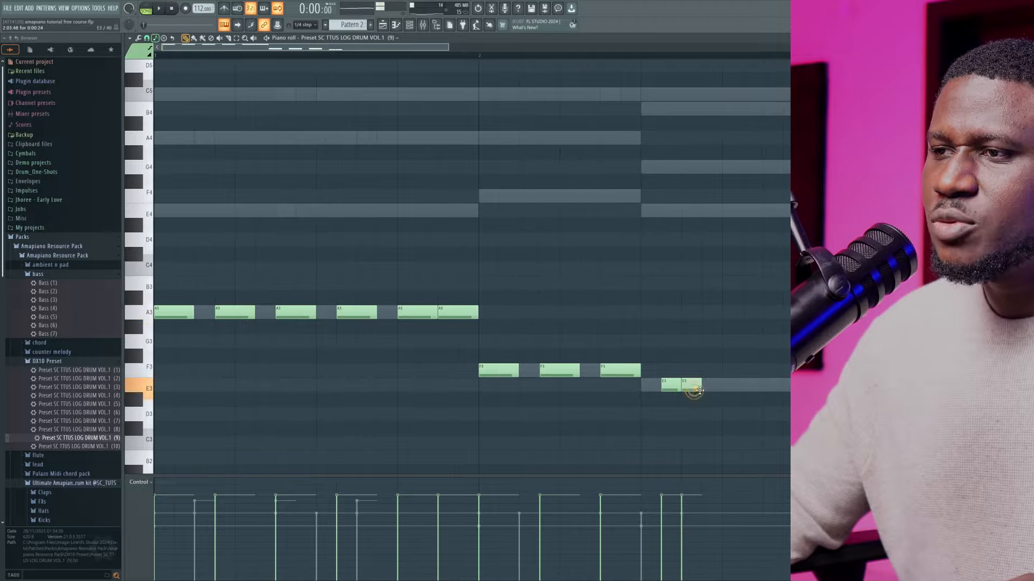
key("space")
left_click(723, 386)
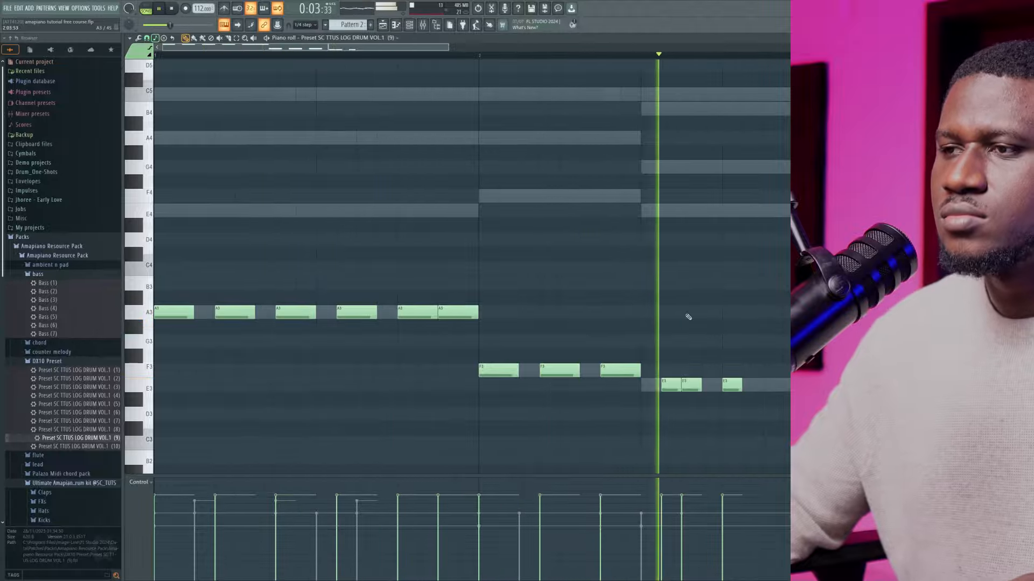
key("space")
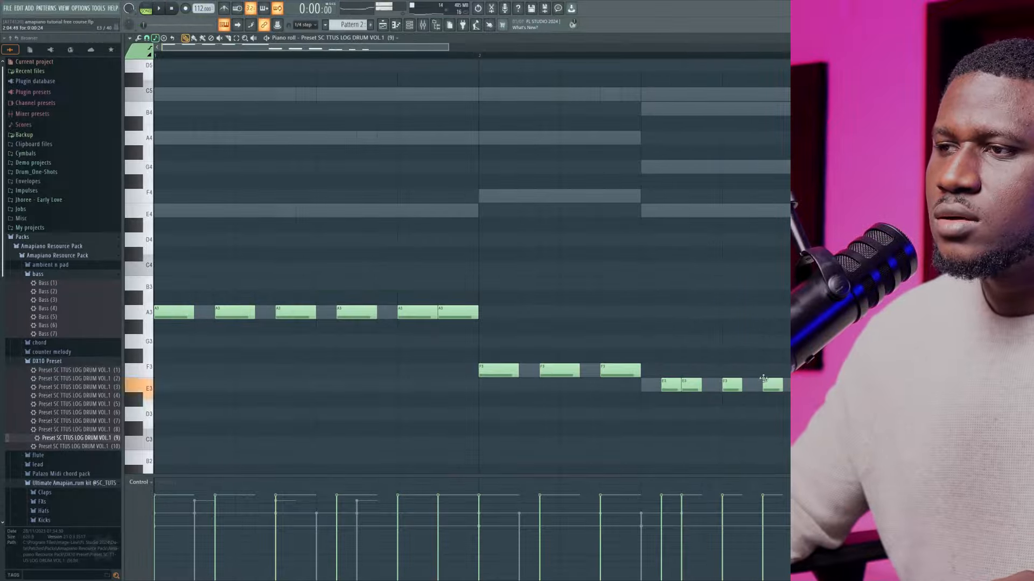
Try log drum preset SC TTUS LOG DRUM VOL.1 (10) on the channel and play the pattern with its piano roll in view
left_click(409, 25)
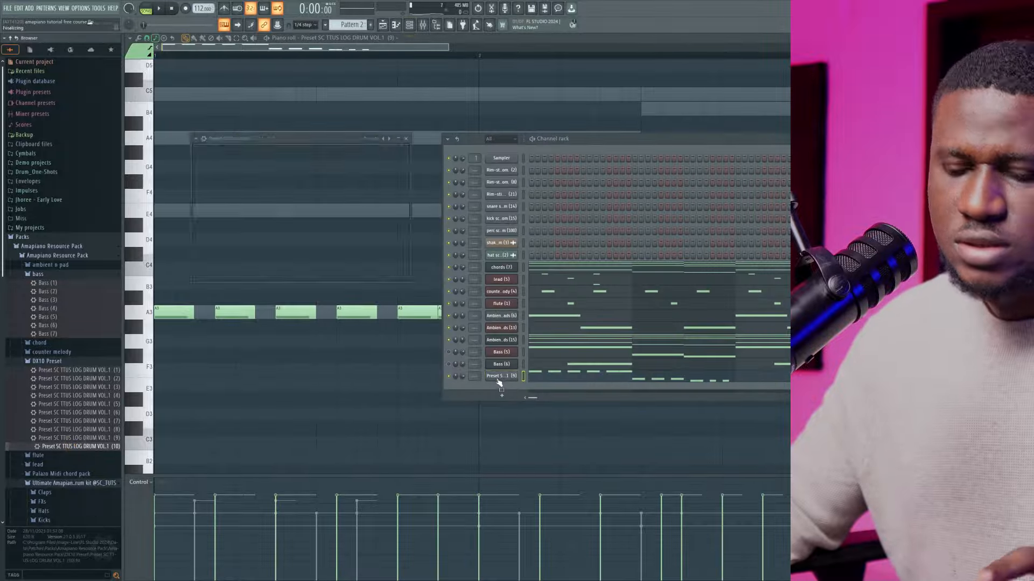
key("space")
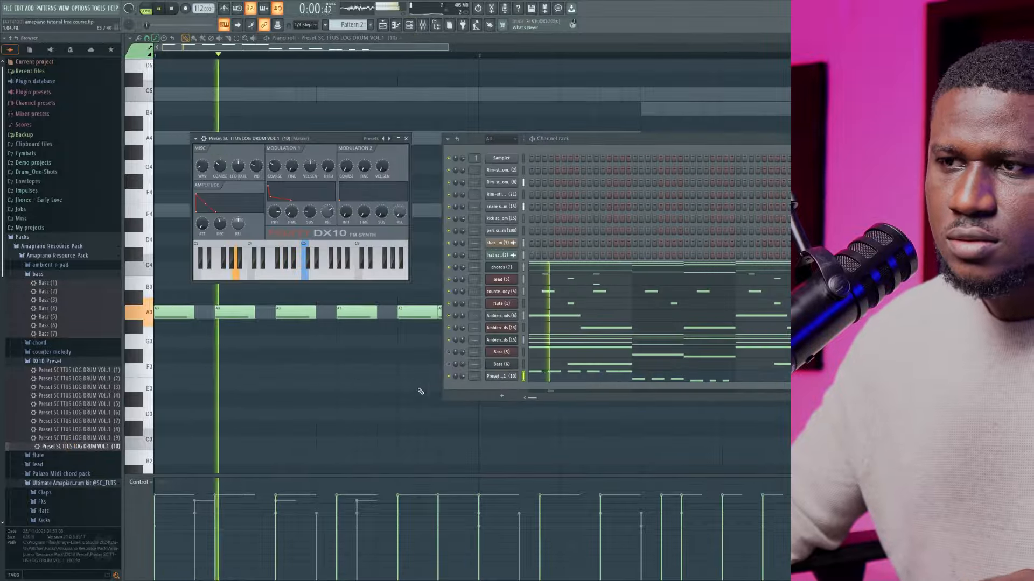
left_click(376, 400)
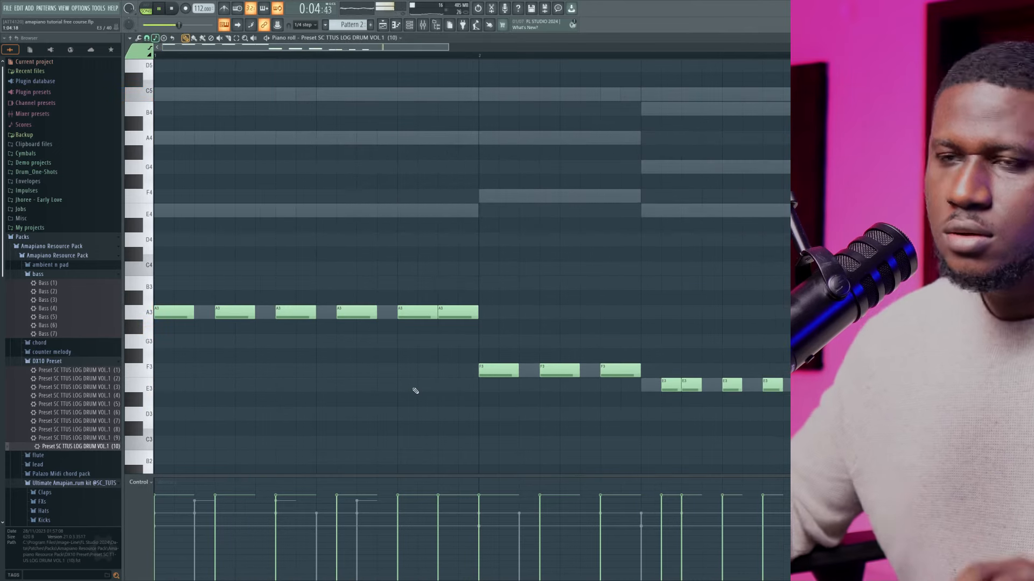
Replace the log drum channel's preset with SC TTUS LOG DRUM VOL.1 (4) and listen to the pattern in the piano roll
key("F6")
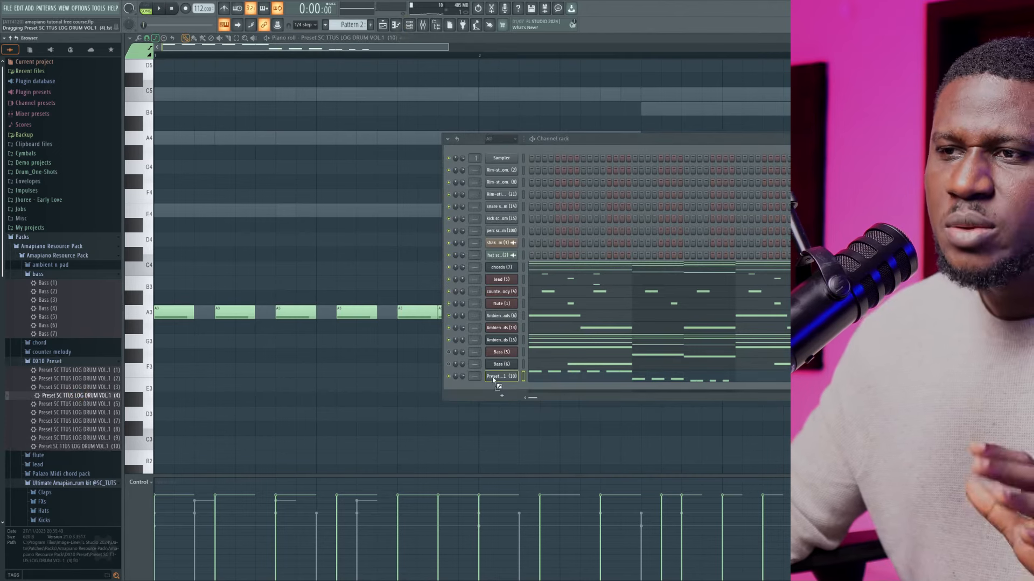
left_click_drag(493, 378, 495, 379)
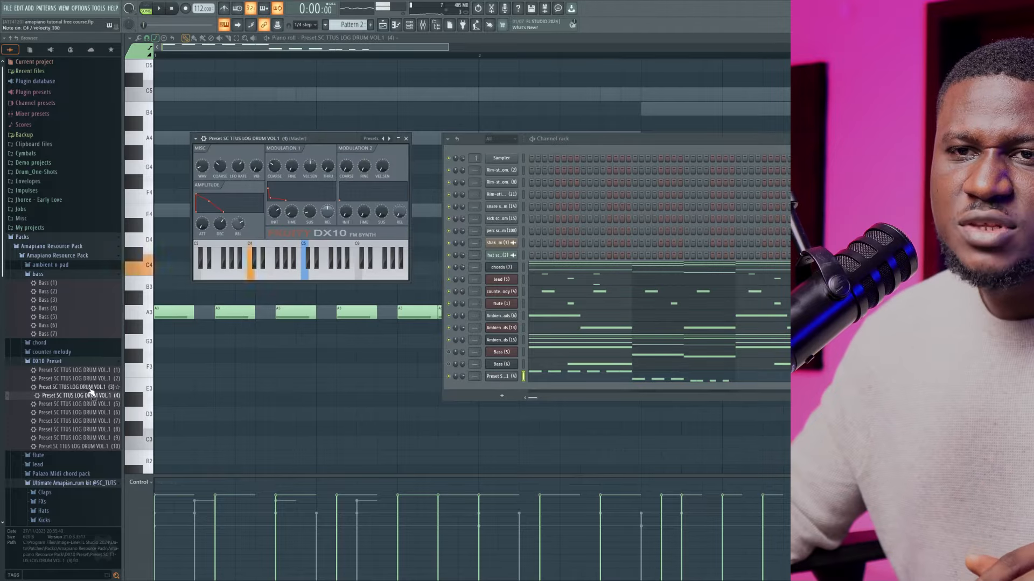
left_click(362, 426)
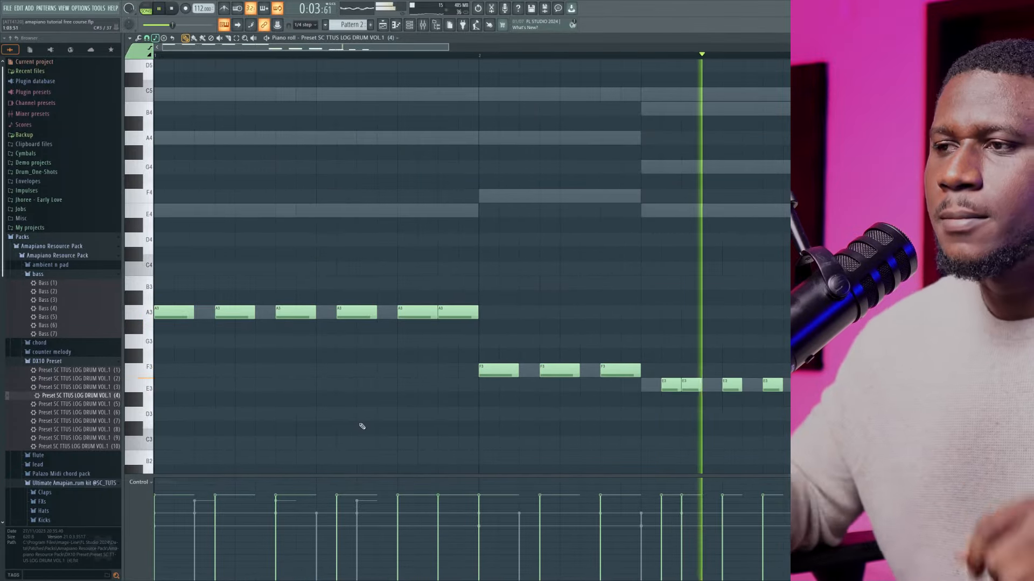
Copy the two-bar log drum pattern from bars 1–2 into bars 3–4
scroll(335, 415, "down", 4)
key("space")
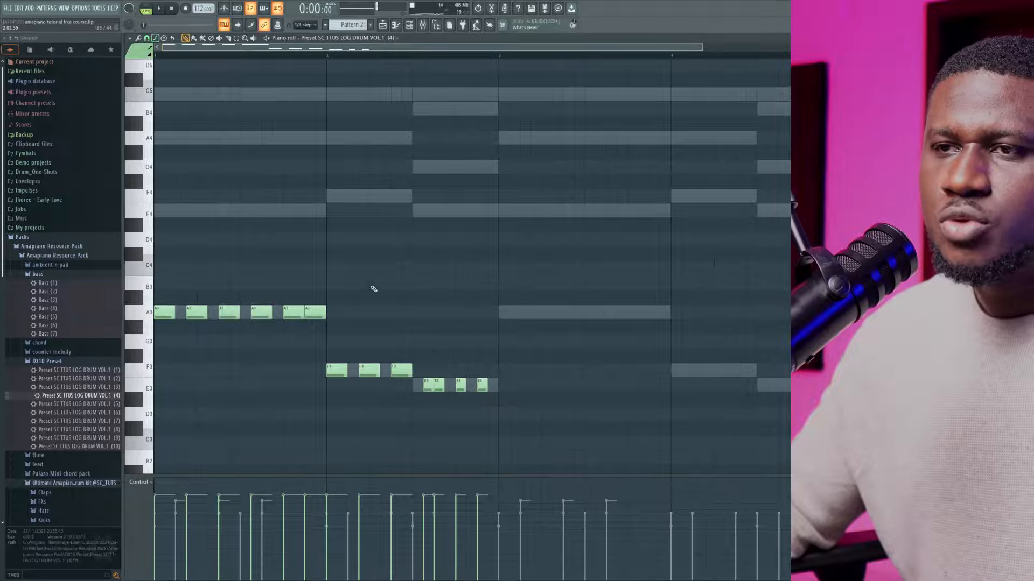
left_click_drag(582, 271, 156, 405)
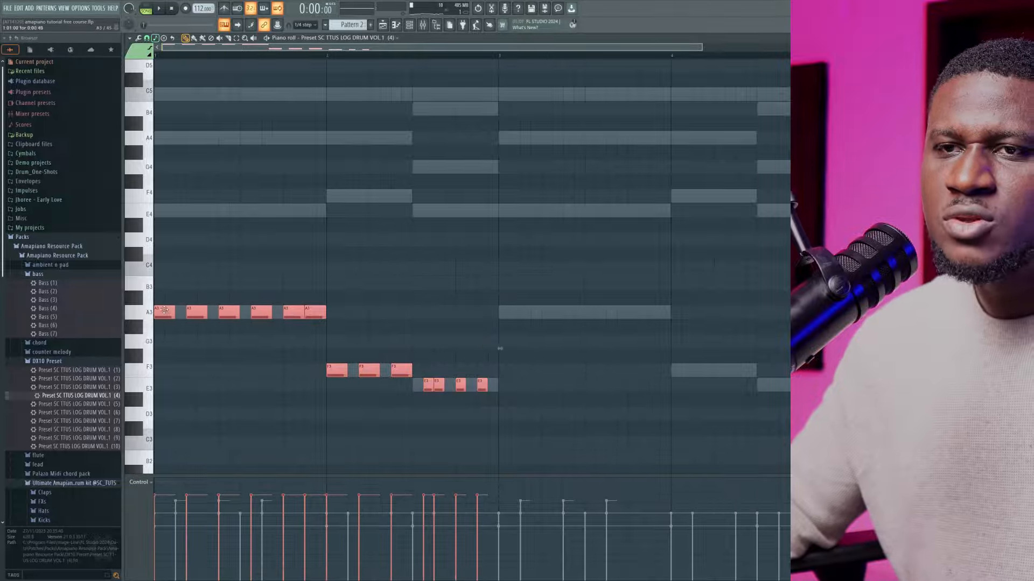
left_click_drag(164, 311, 507, 302)
left_click(534, 354)
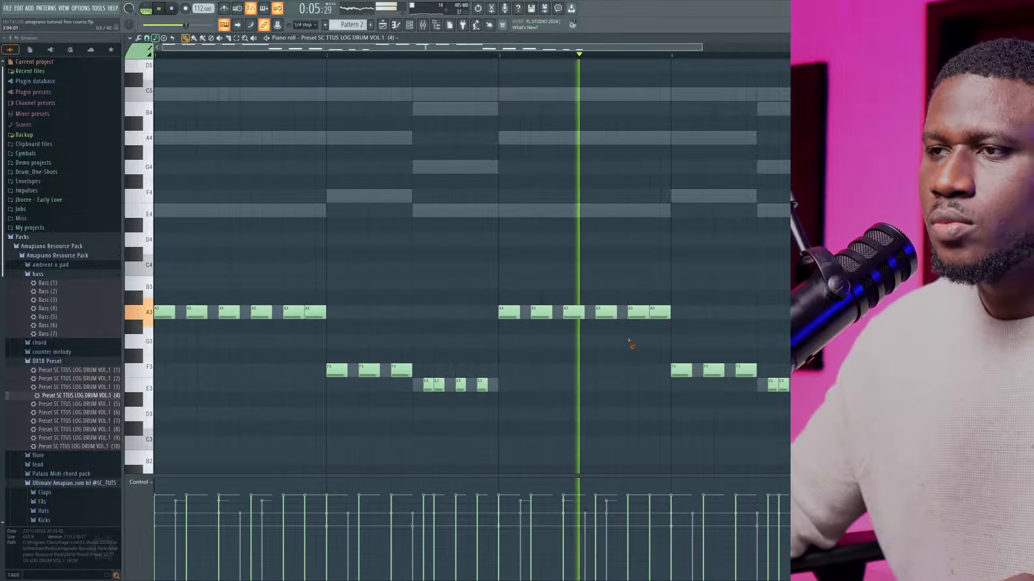
Add a one-step D4 note on step 9 of bar 3
key("space")
scroll(598, 311, "up", 3, "ctrl")
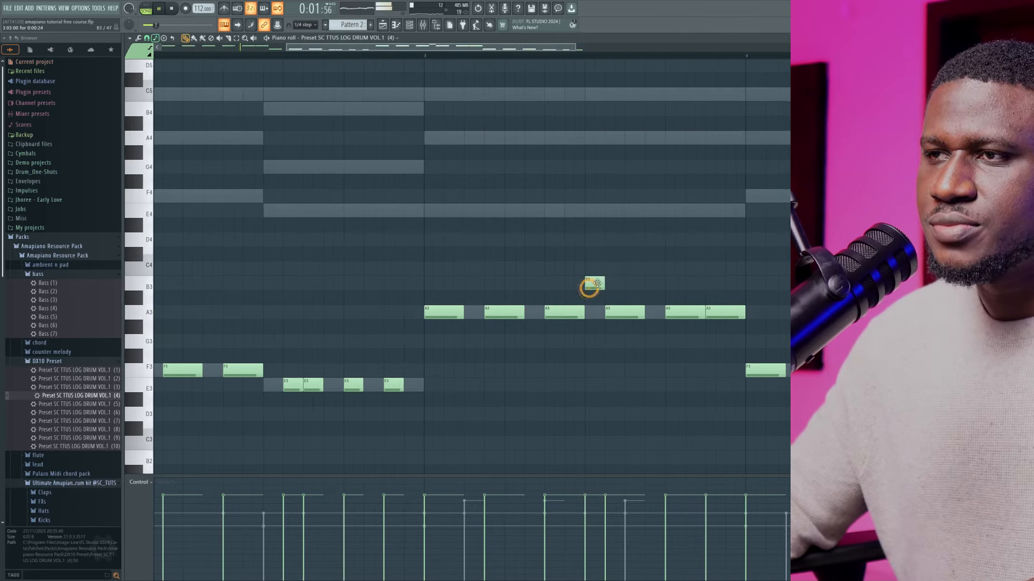
left_click_drag(590, 242, 593, 243)
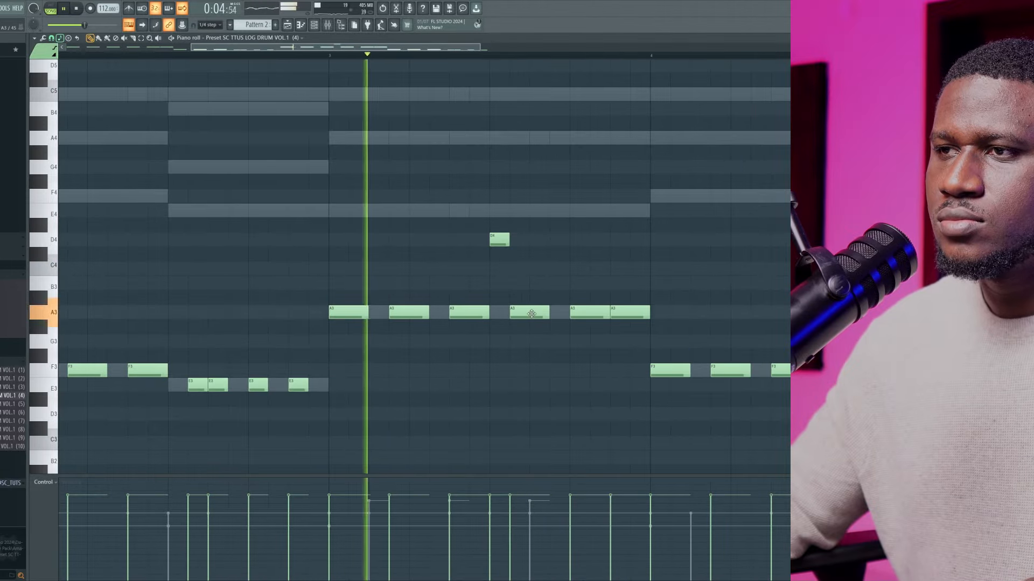
Remove the A3 note on step 15 of bar 3, keeping the one on step 13, and replay the pattern
right_click(581, 316)
left_click_drag(629, 314, 598, 313)
key("space")
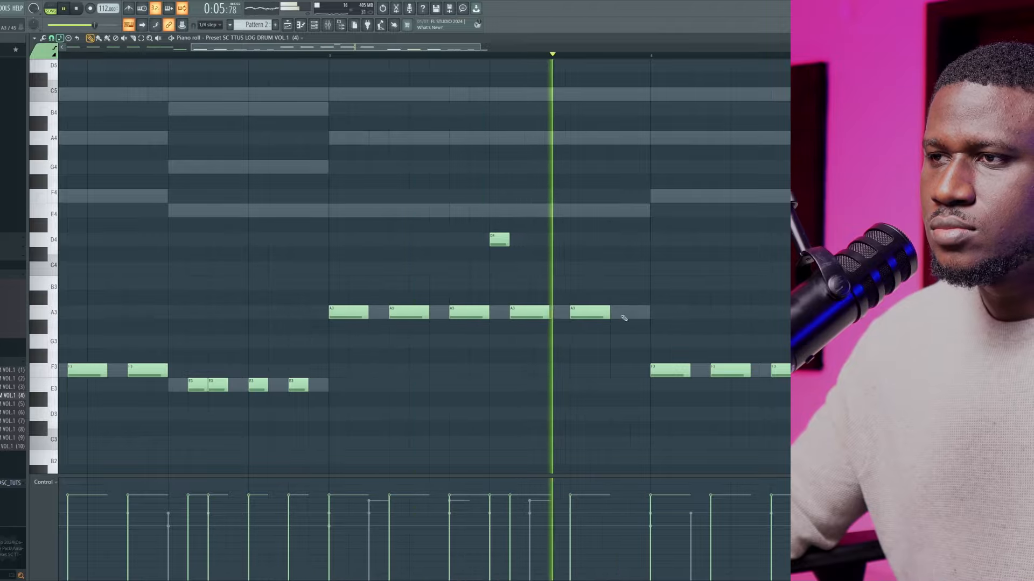
key("space")
key("space")
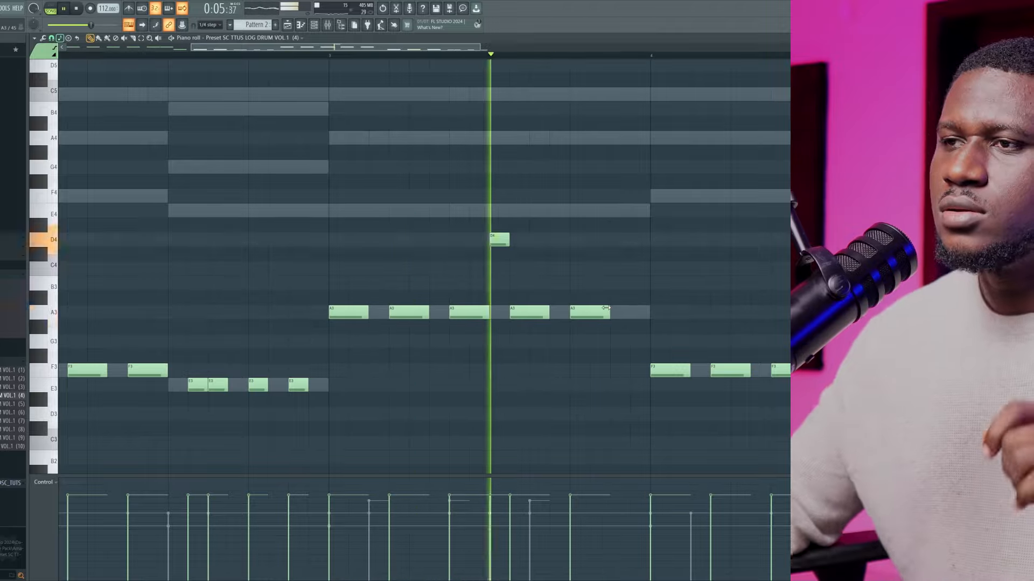
Place a two-step E4 note on step 15 of bar 3 and listen to the four-bar pattern
left_click(612, 208)
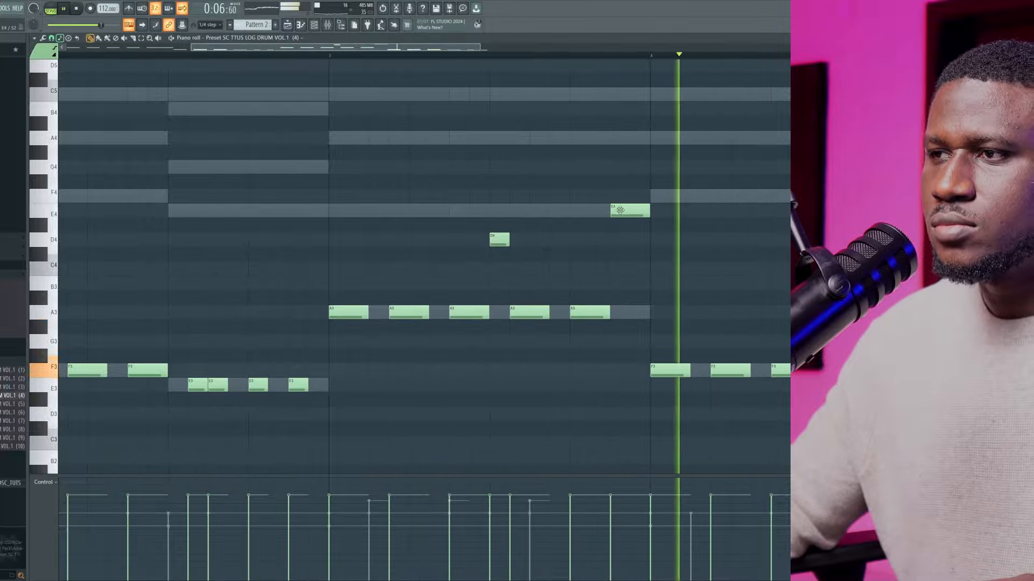
key("space")
key("space")
scroll(559, 253, "down", 3, "ctrl")
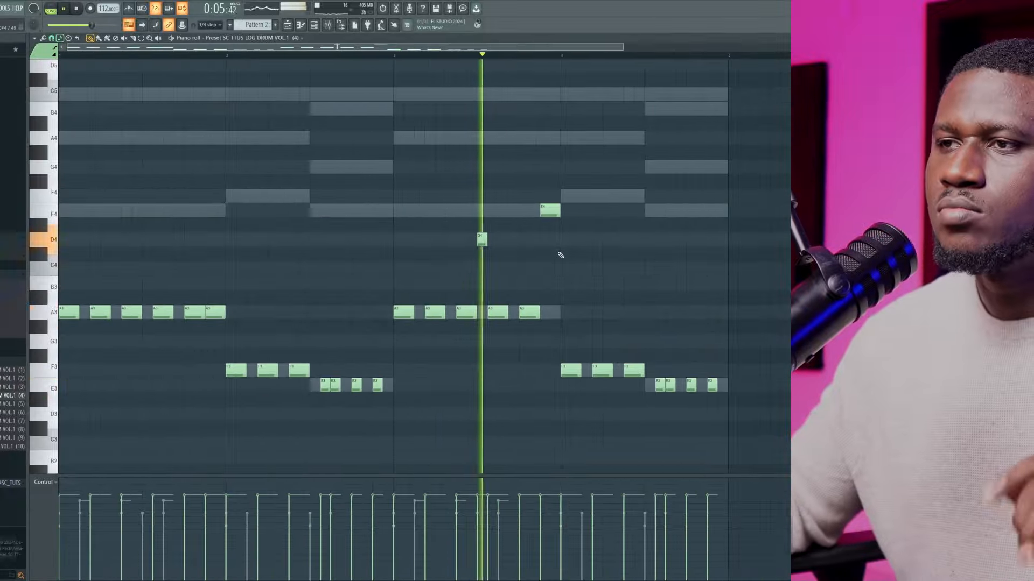
key("space")
key("space")
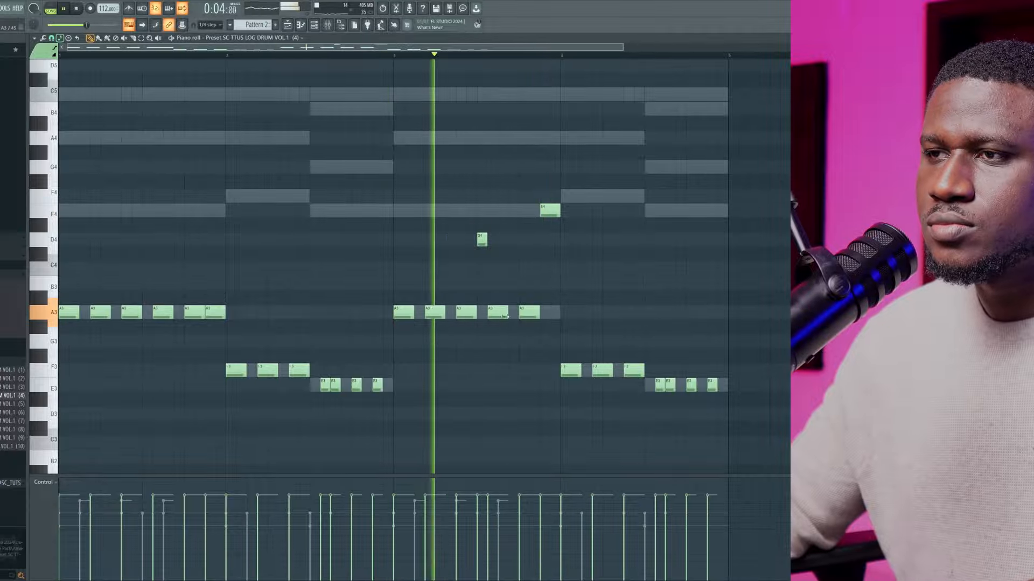
Turn bar 3's fourth A3 note into two one-step notes on steps 10 and 11, and add a one-step E3 on step 9 of bar 4
left_click_drag(507, 315, 496, 318)
left_click(501, 312)
key("space")
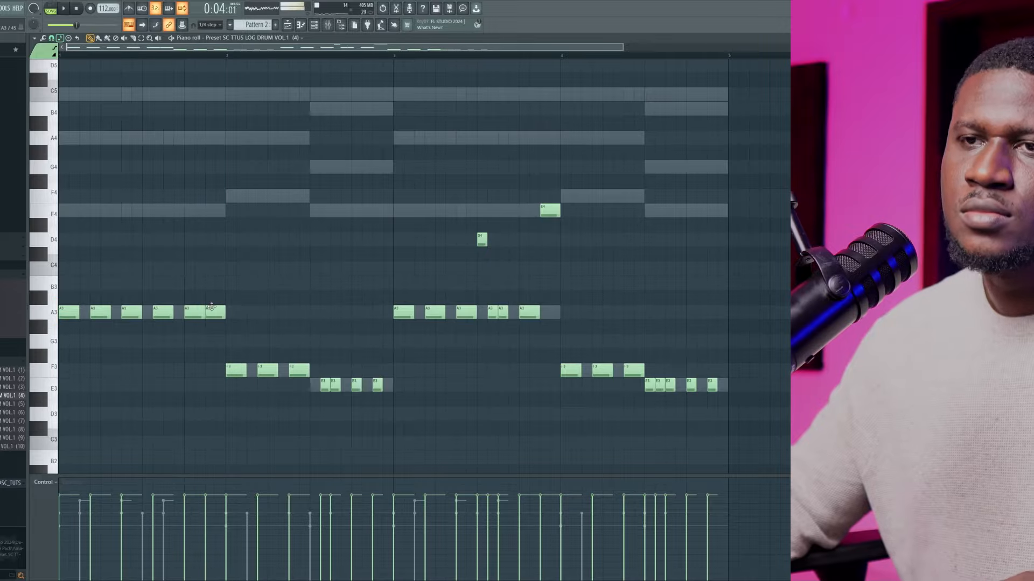
key("space")
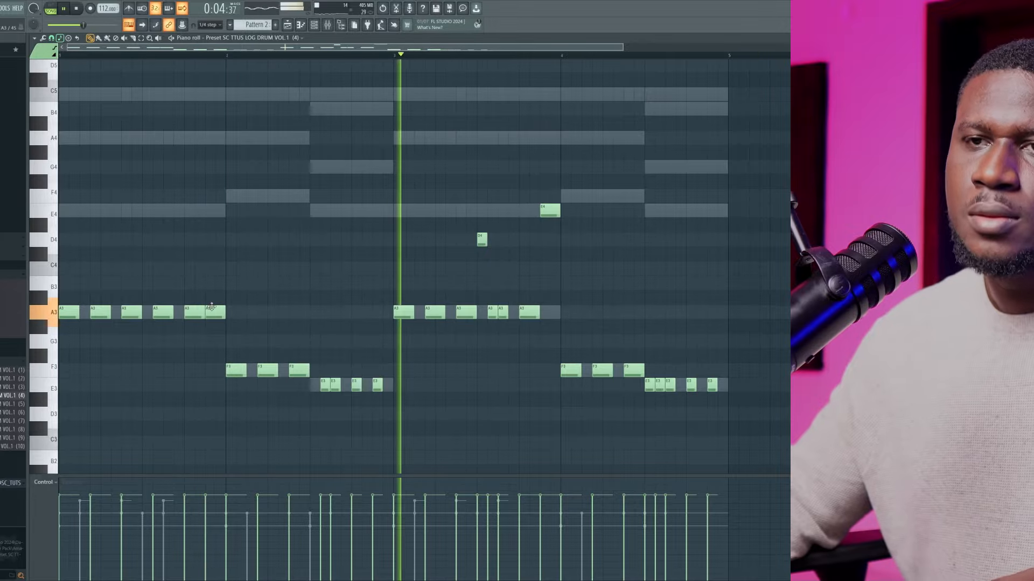
Lower the last three A3 notes of bar 1 by an octave to A2
key("space")
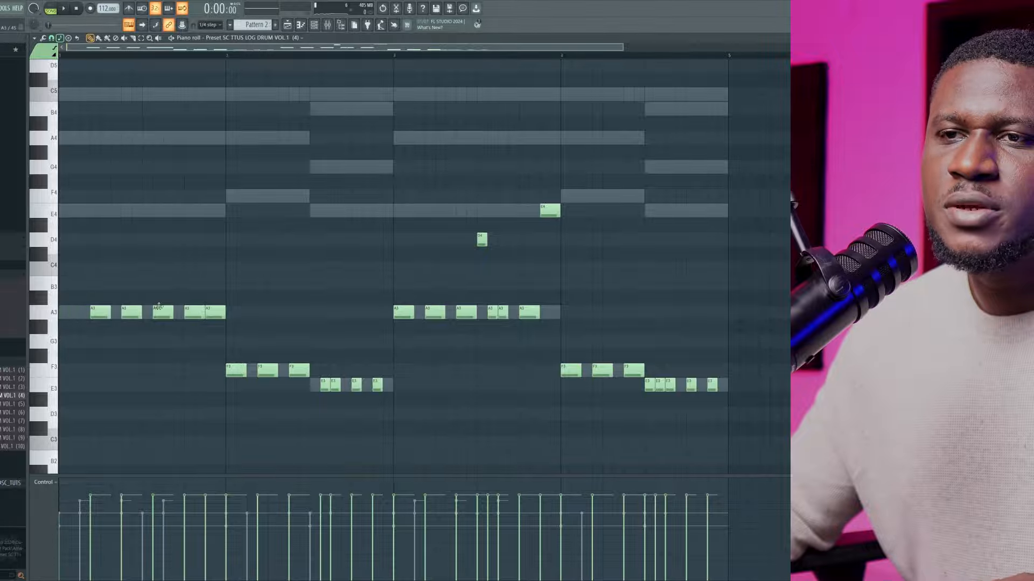
right_click(190, 314)
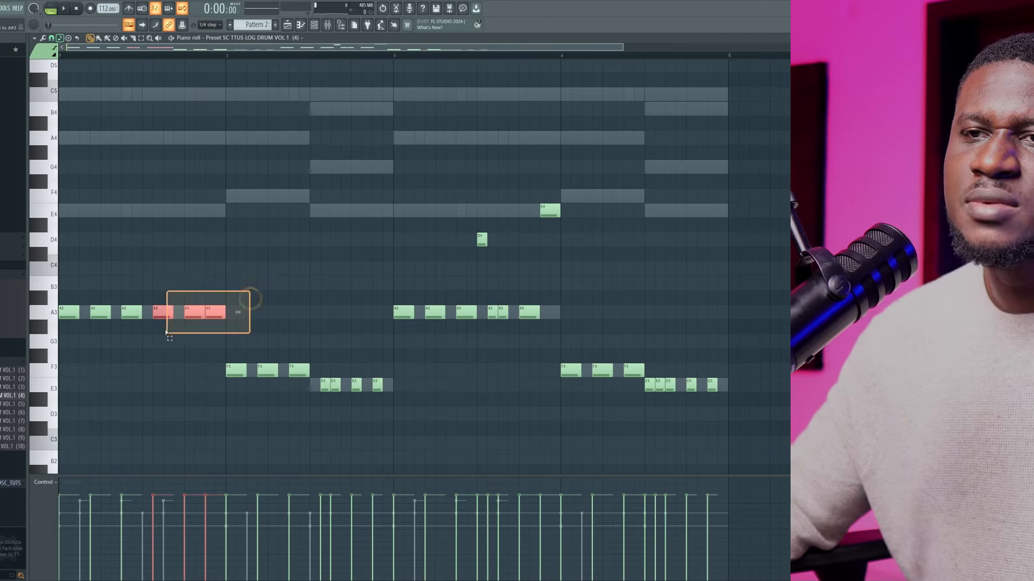
key("ctrl+Down")
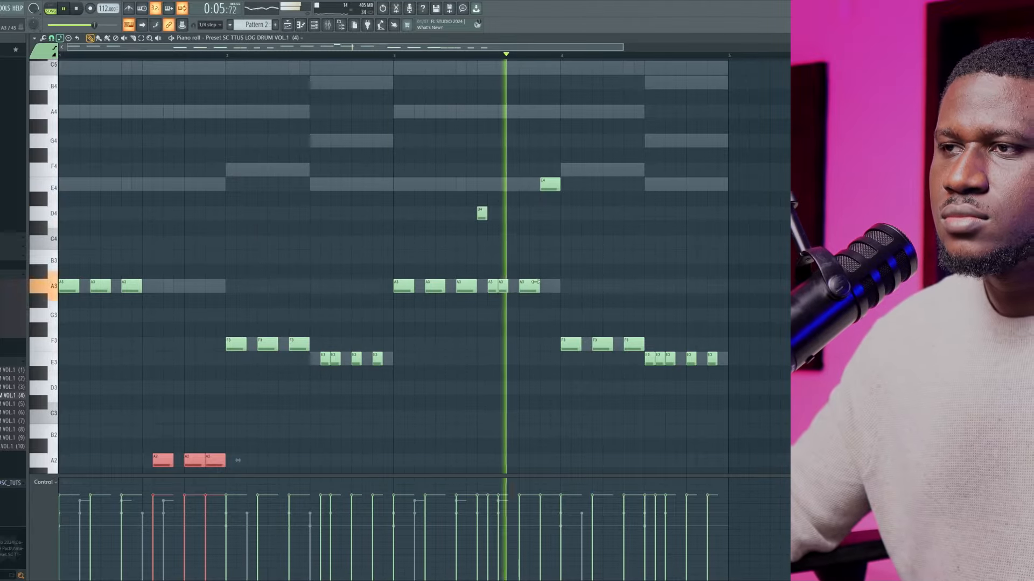
Raise the E3 notes at the end of bar 4 to E4, and bring the last two back down to E3
left_click_drag(652, 325, 730, 370)
key("ctrl+Down")
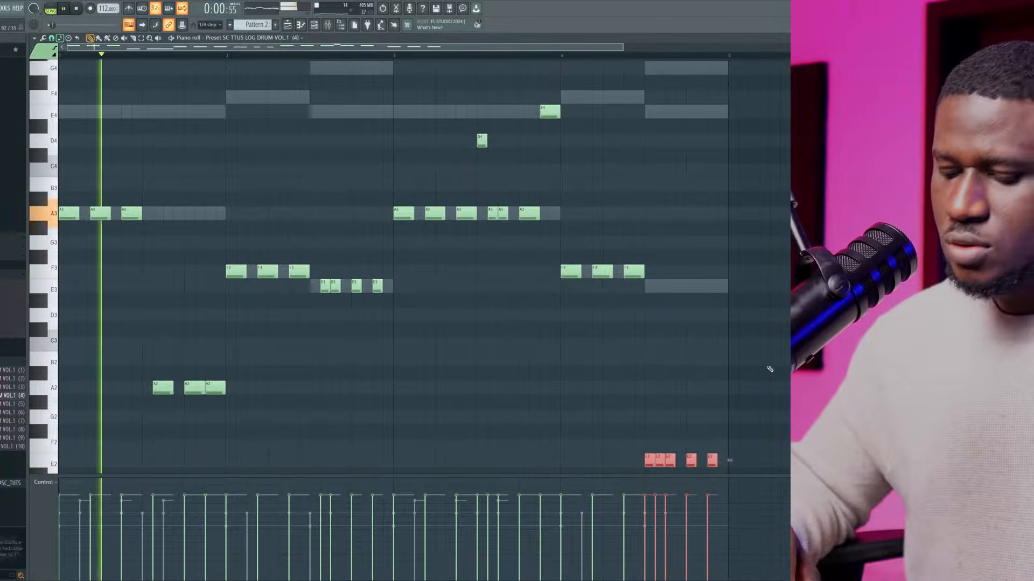
key("ctrl+Up")
key("ctrl+Up")
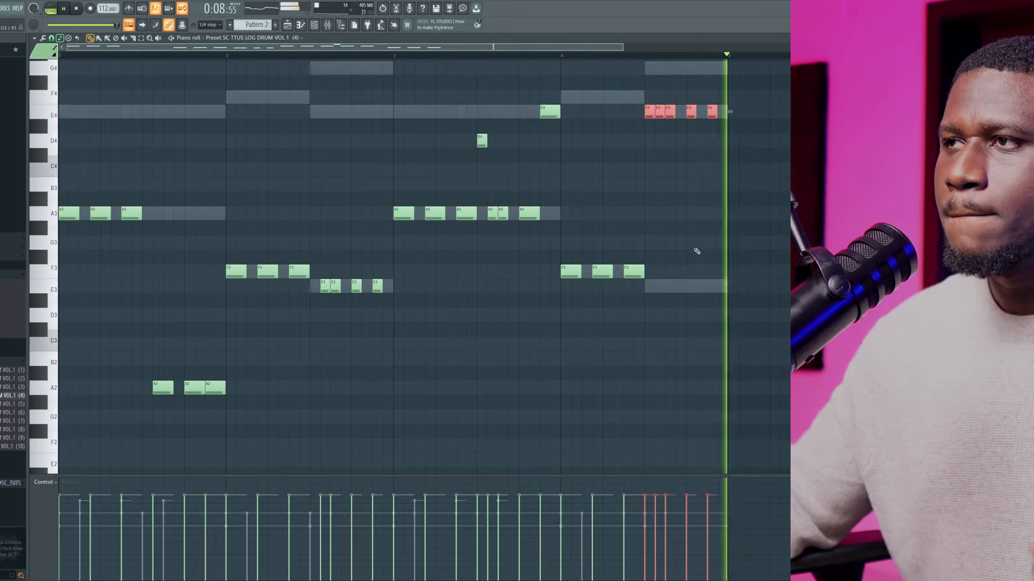
left_click_drag(689, 92, 759, 127)
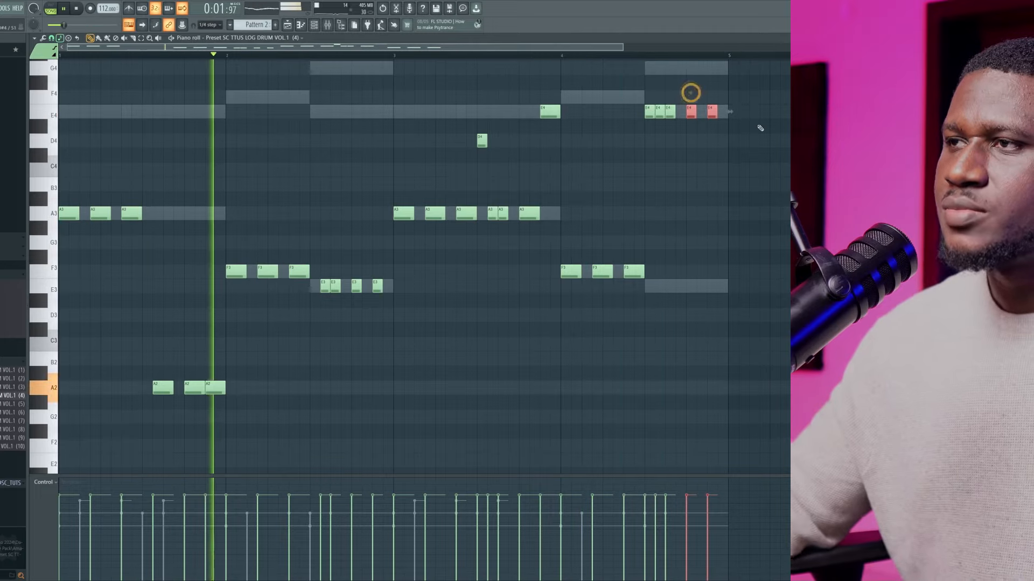
key("ctrl+Down")
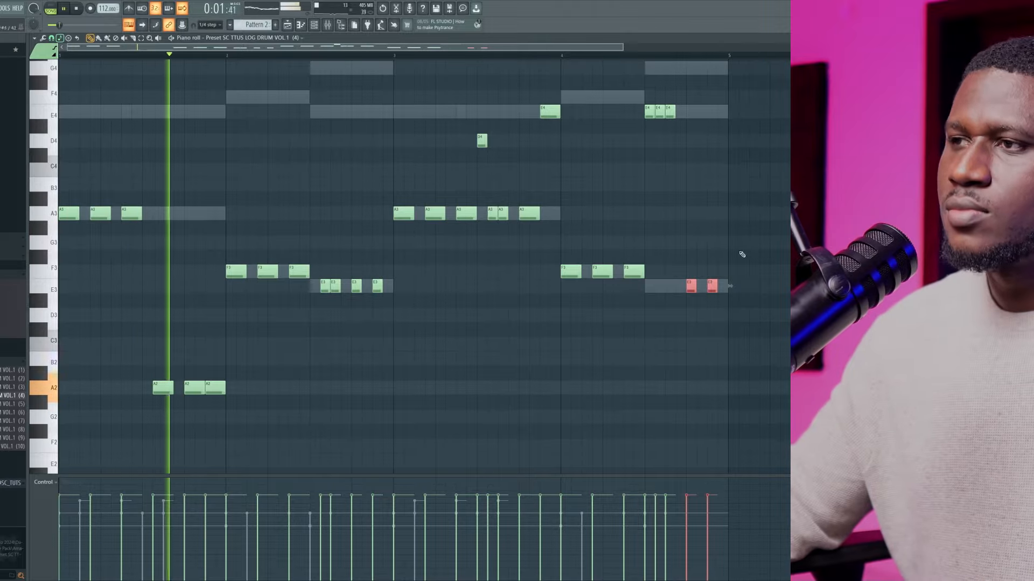
Try the very last note of bar 4 an octave lower at E2, and return it to E3
left_click_drag(738, 252, 711, 284)
key("ctrl+Down")
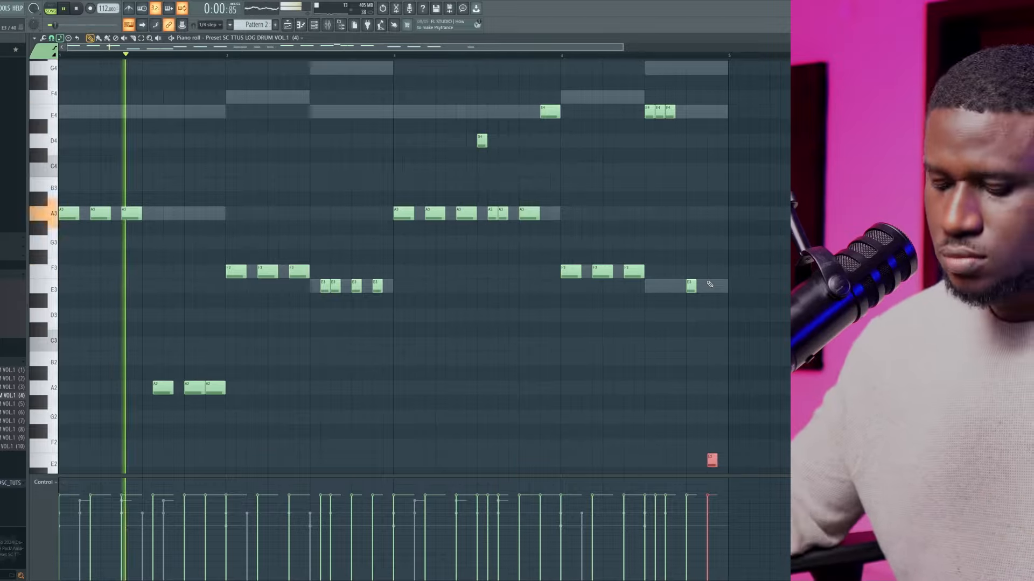
key("ctrl+Up")
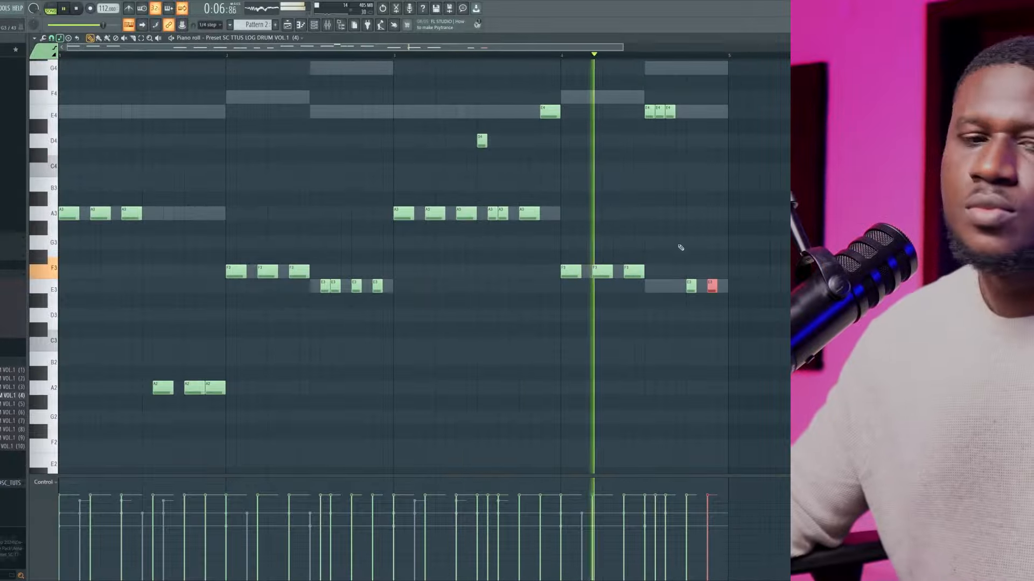
Replace the log drum channel's preset with SC TTUS LOG DRUM VOL.1 (2) and listen to the pattern
key("space")
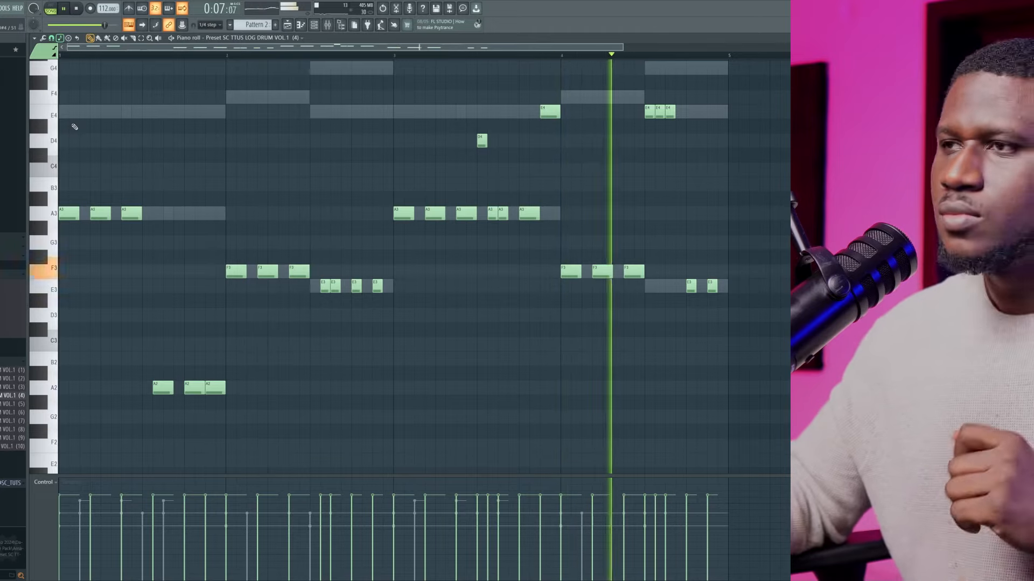
key("space")
scroll(150, 148, "up", 4)
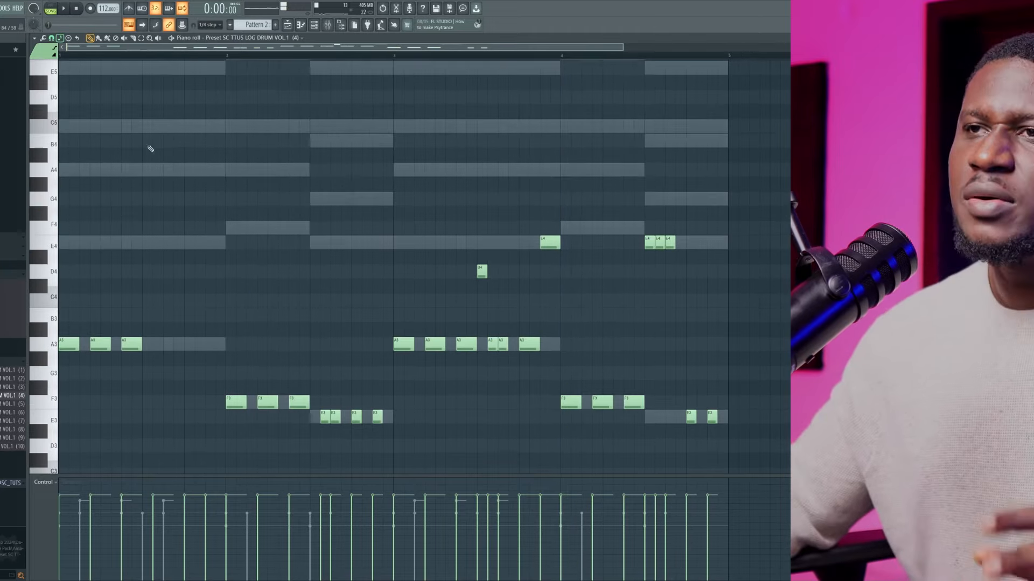
left_click(312, 24)
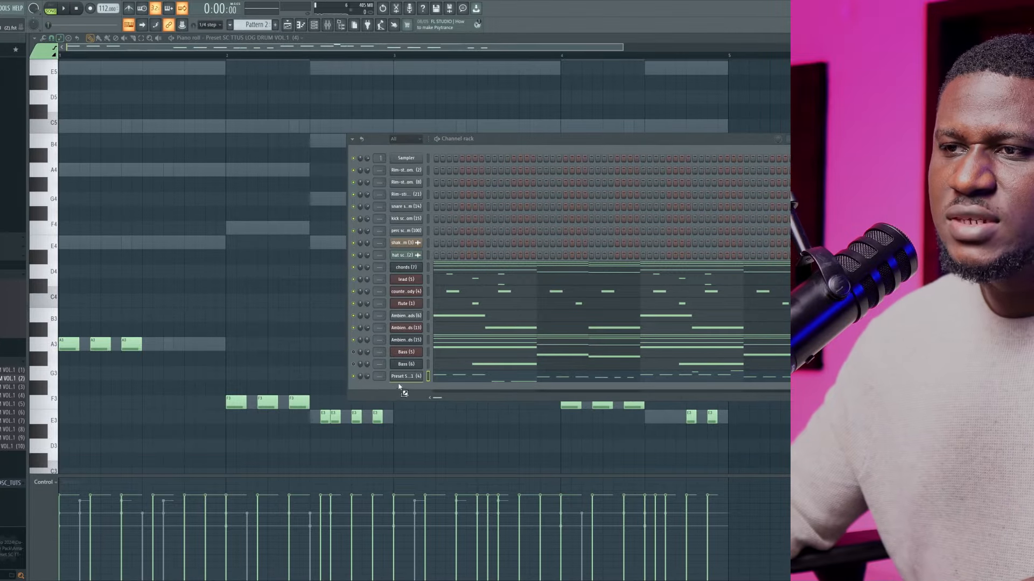
left_click_drag(402, 380, 368, 372)
key("space")
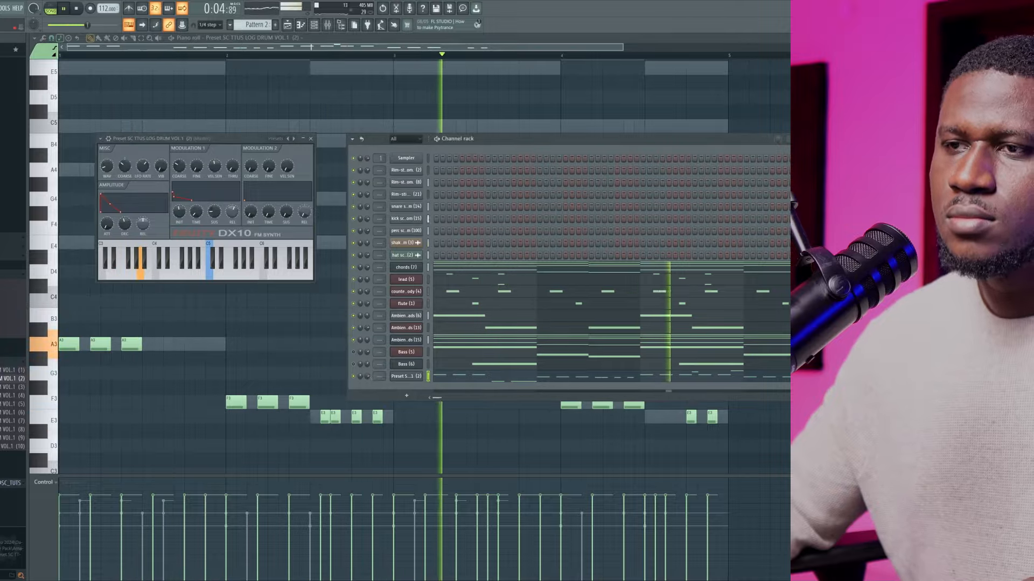
left_click(313, 351)
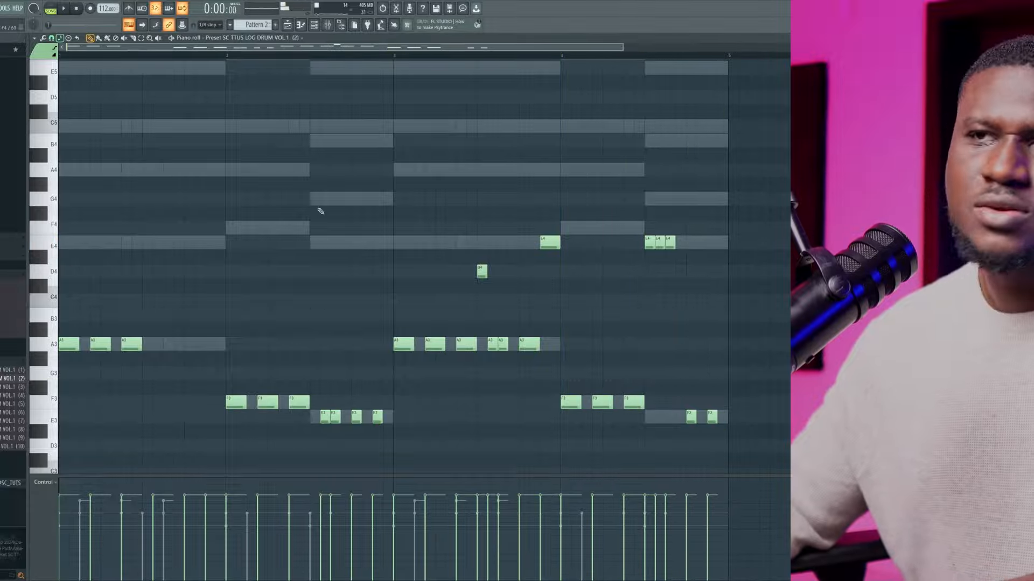
Play the pattern with the channel rack in view, and return to the log drum's piano roll
left_click(316, 26)
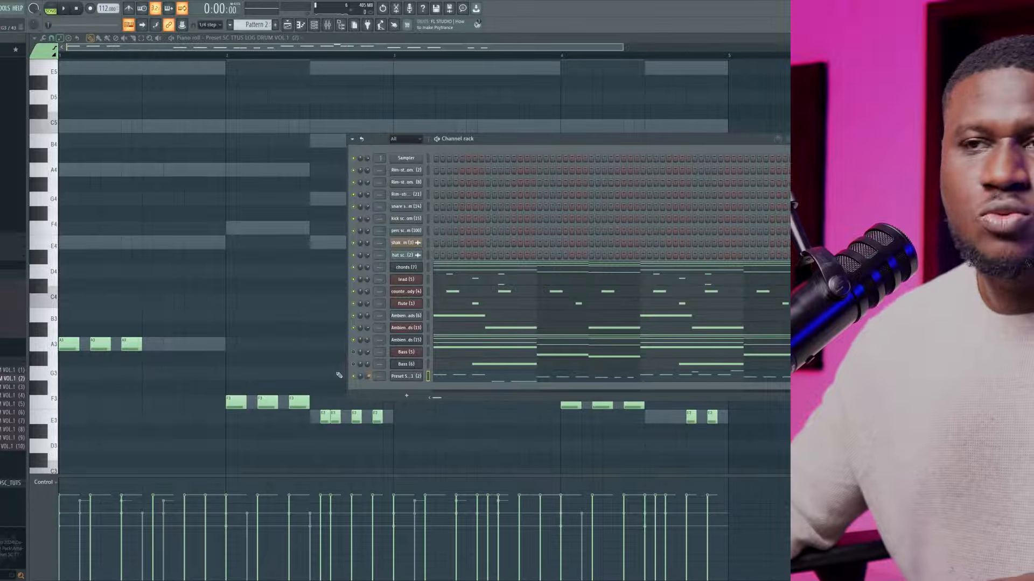
key("space")
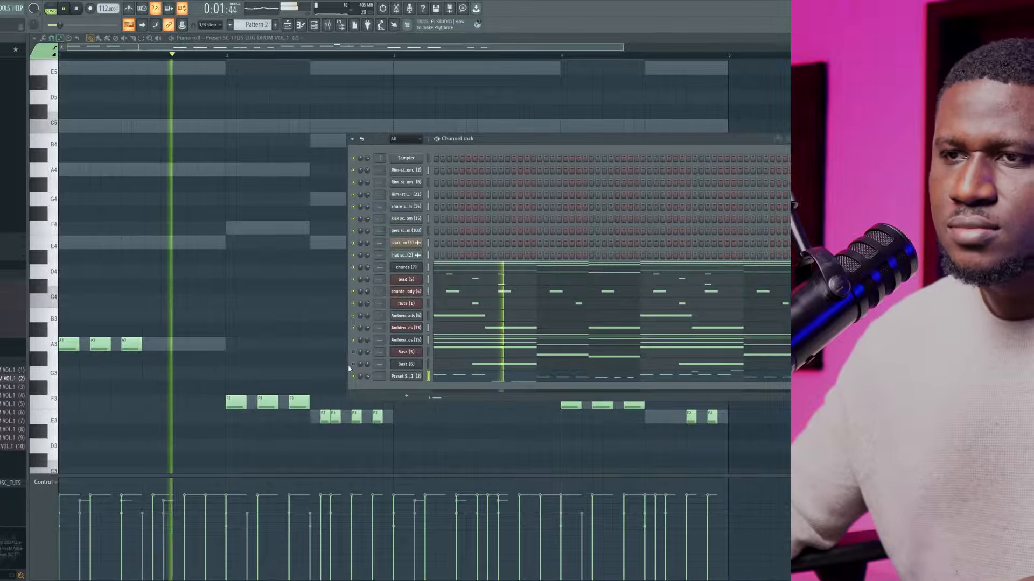
scroll(288, 361, "down", 3)
key("F6")
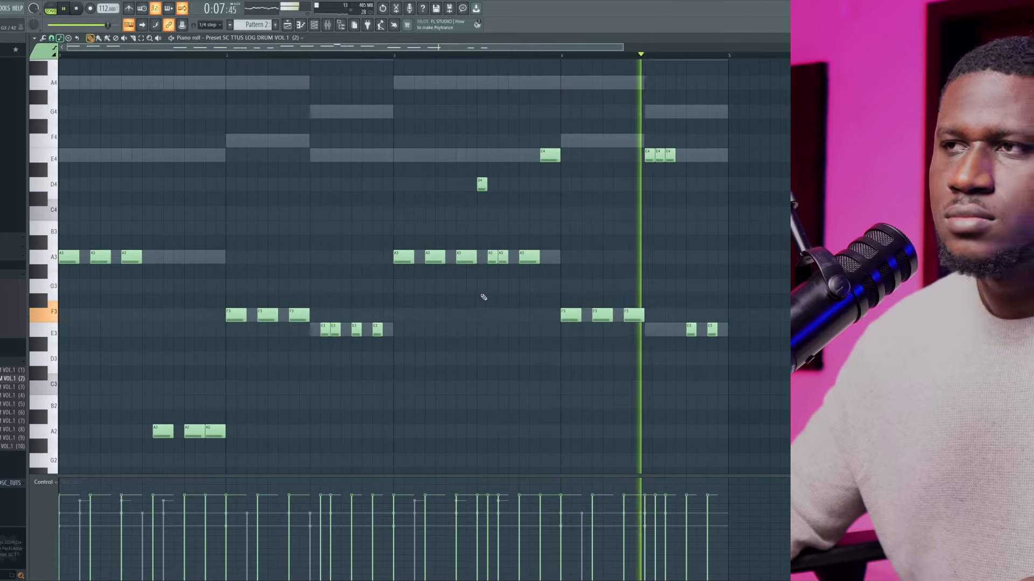
Split Pattern 2 by channel in the playlist and spread the resulting clips over separate tracks, 5 to 14
left_click(317, 25)
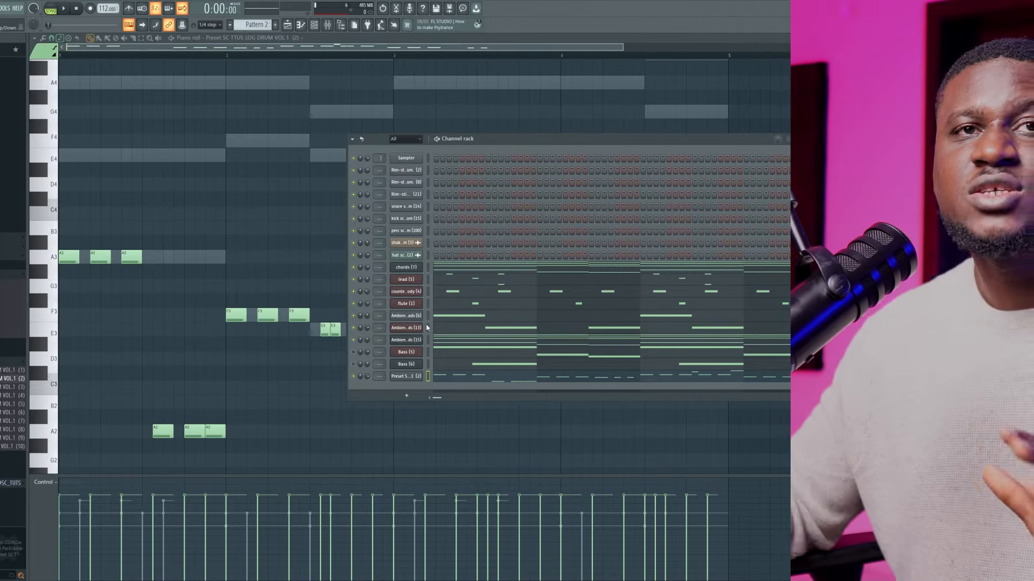
left_click(287, 30)
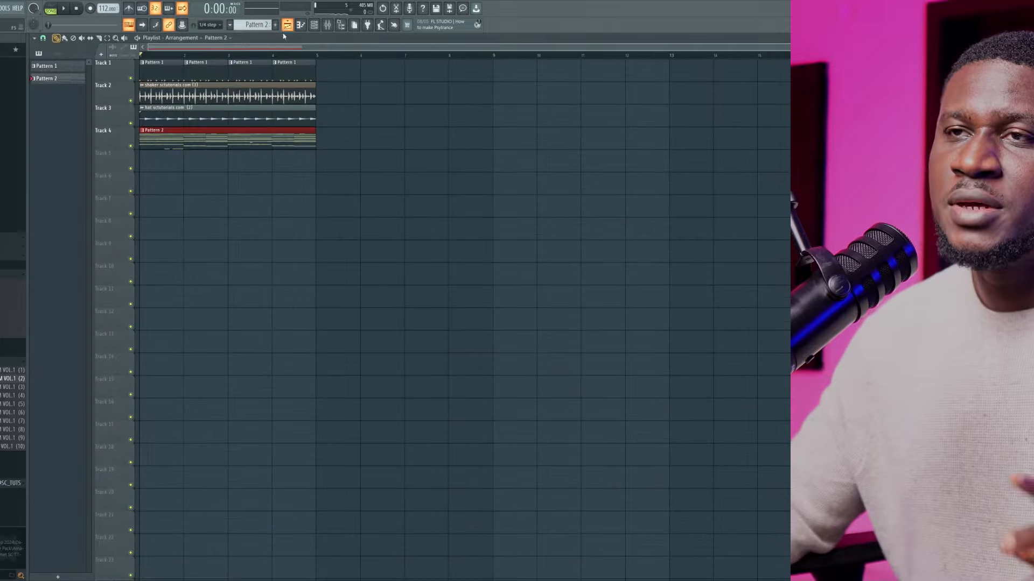
right_click(60, 85)
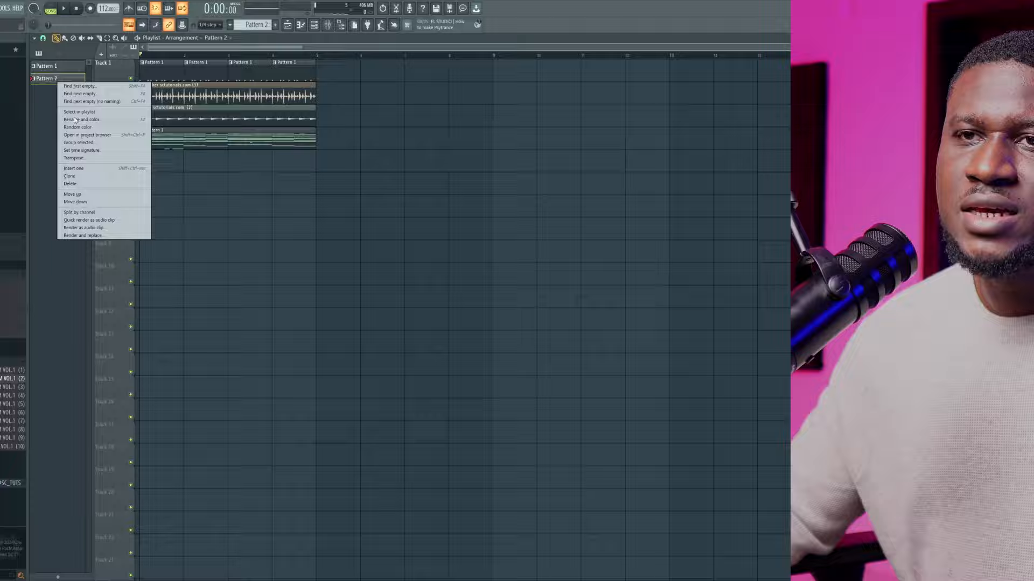
left_click(111, 213)
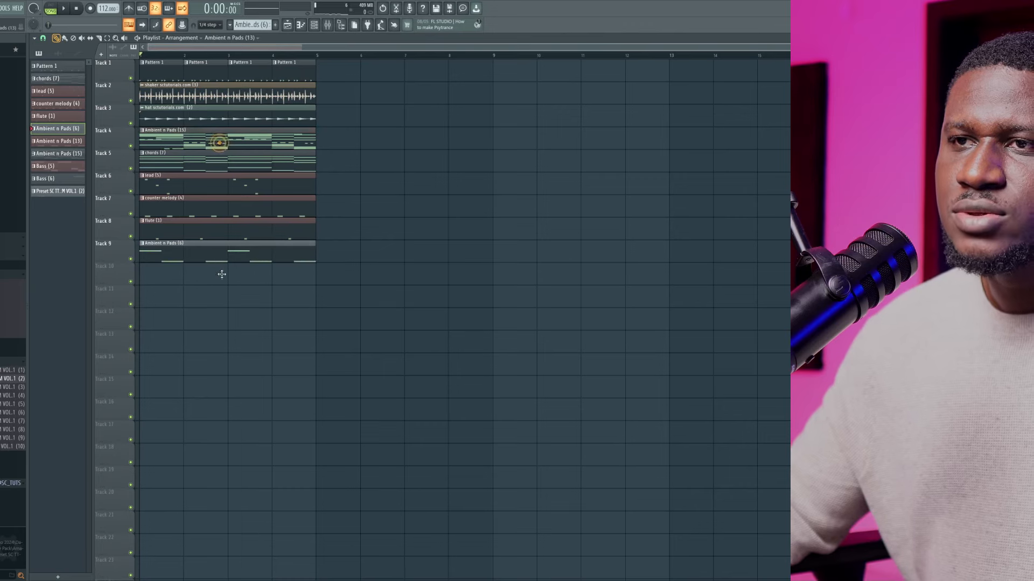
mouse_move(213, 297)
left_mouse_down()
mouse_move(209, 333)
mouse_move(207, 287)
left_mouse_up()
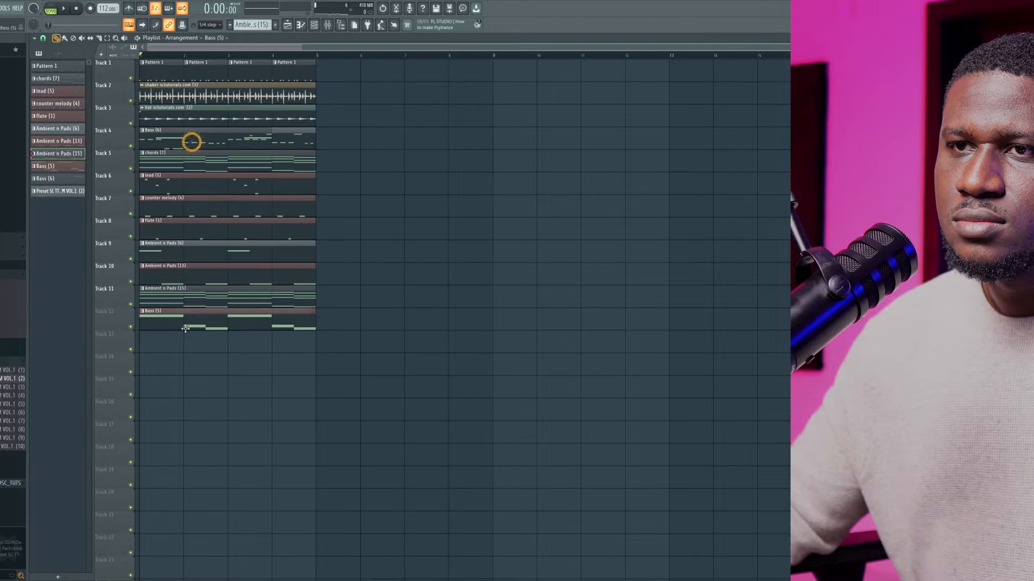
left_click_drag(189, 365, 192, 328)
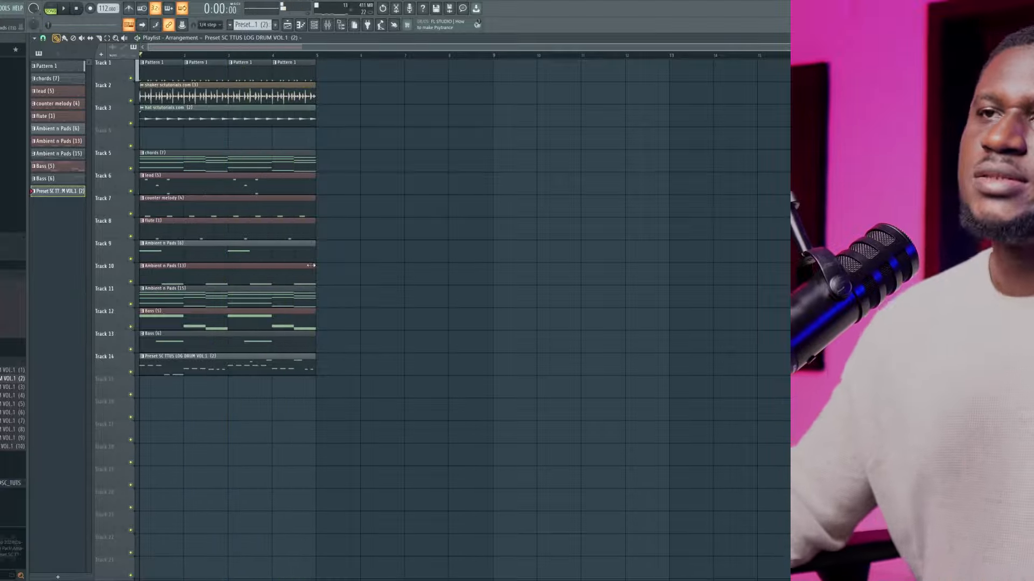
Shift all the playlist clips along the timeline to about bar 18, with the snap set to Bar
left_click_drag(357, 418, 830, 67)
scroll(193, 109, "down", 1)
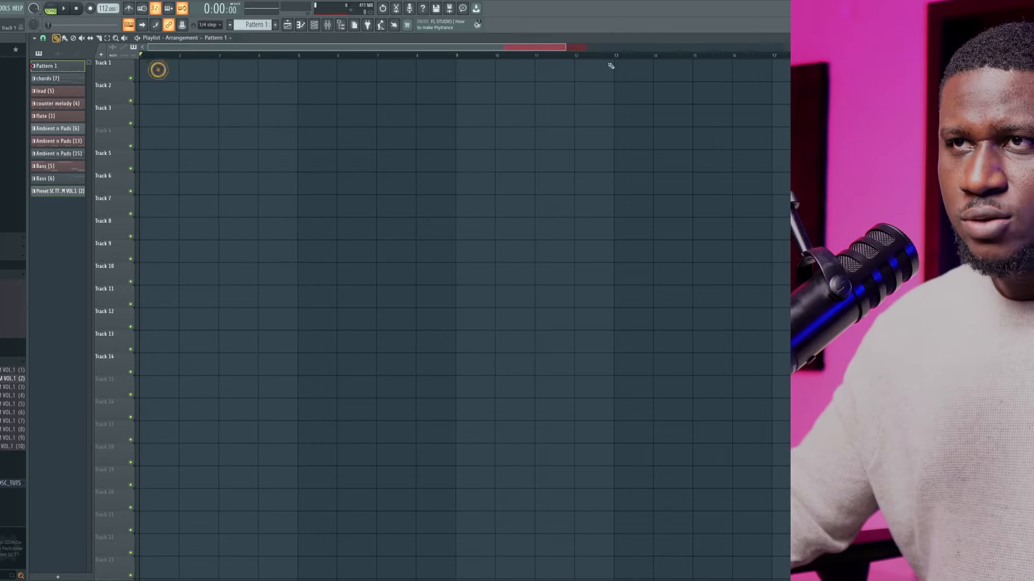
scroll(612, 65, "down", 4)
left_click(44, 39)
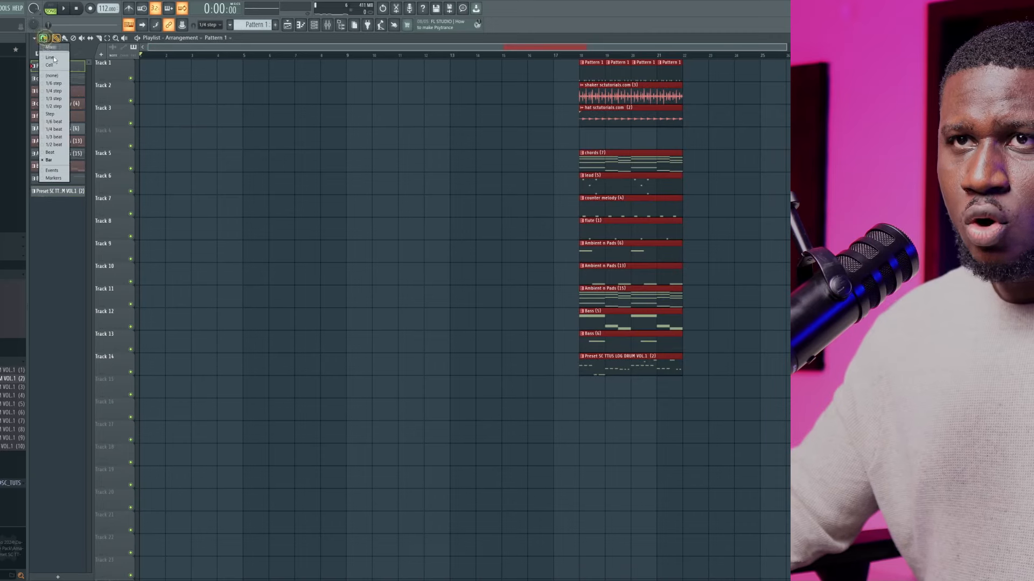
left_click(47, 160)
scroll(404, 186, "down", 1)
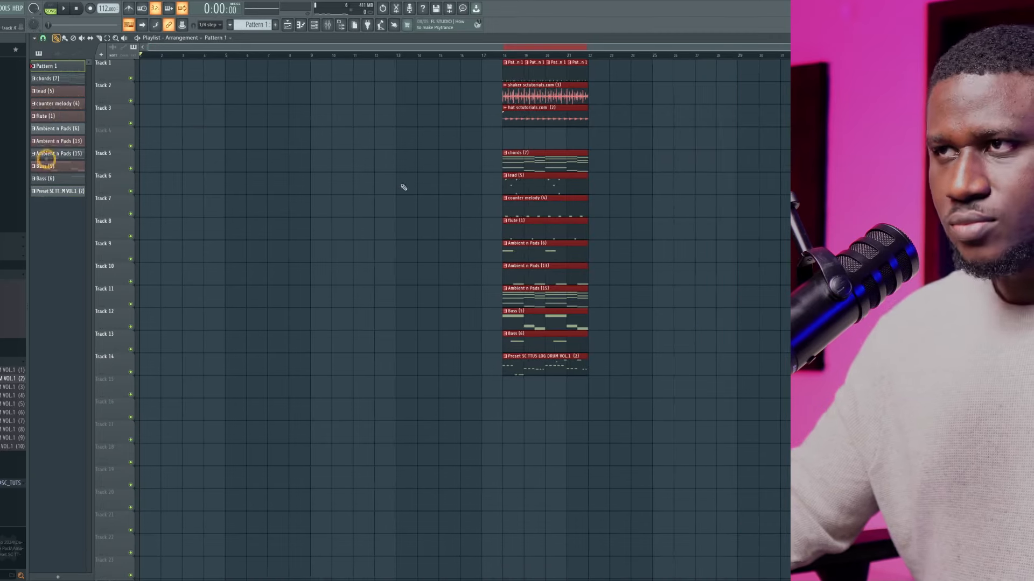
Move all the selected clips further along the timeline to around bar 100, leaving the earlier bars free for the arrangement
scroll(611, 115, "down", 1)
left_click_drag(511, 92, 937, 102)
scroll(639, 102, "down", 1)
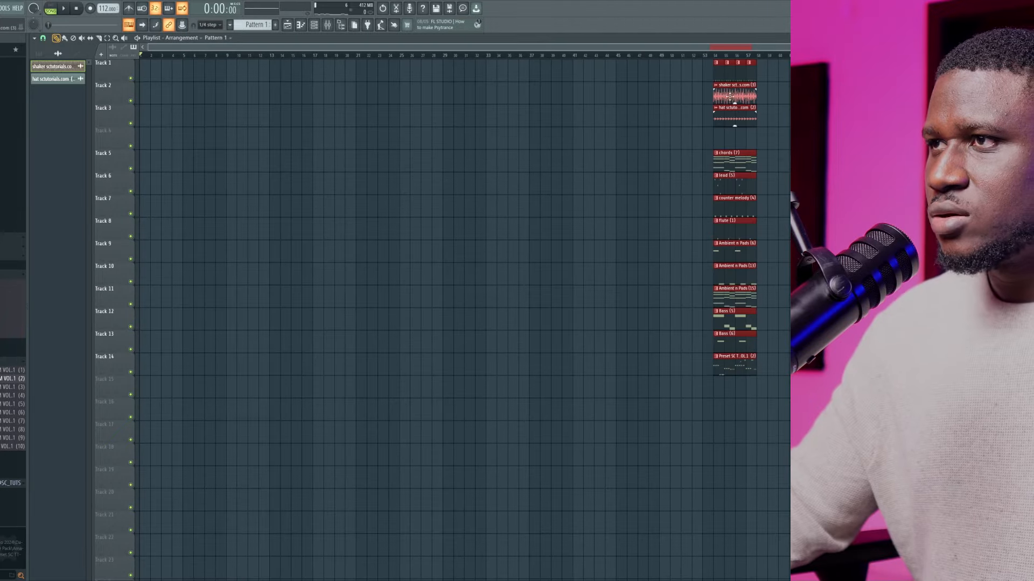
left_click_drag(728, 99, 935, 81)
scroll(873, 384, "up", 4)
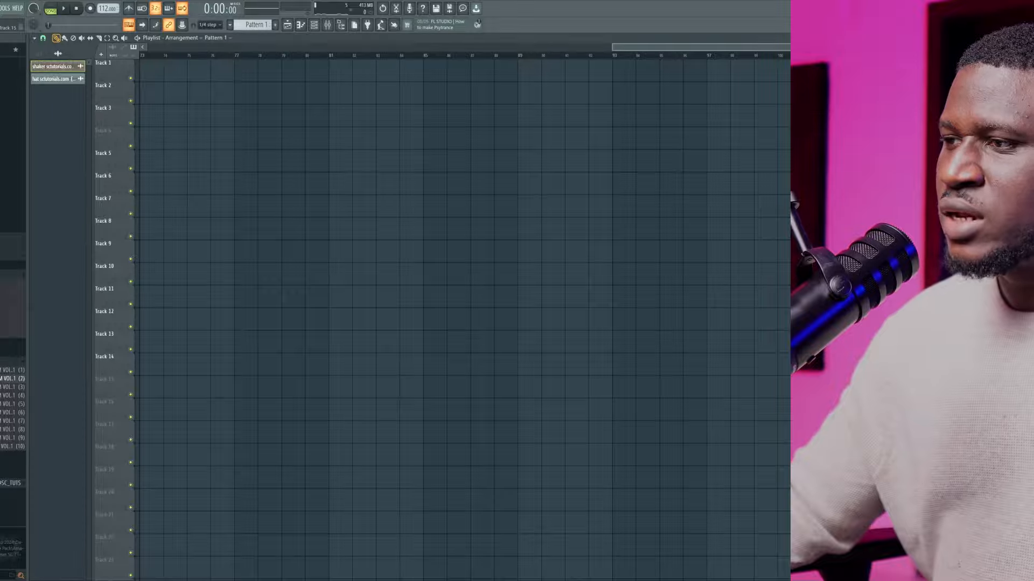
left_click_drag(787, 383, 717, 403)
scroll(716, 403, "down", 5)
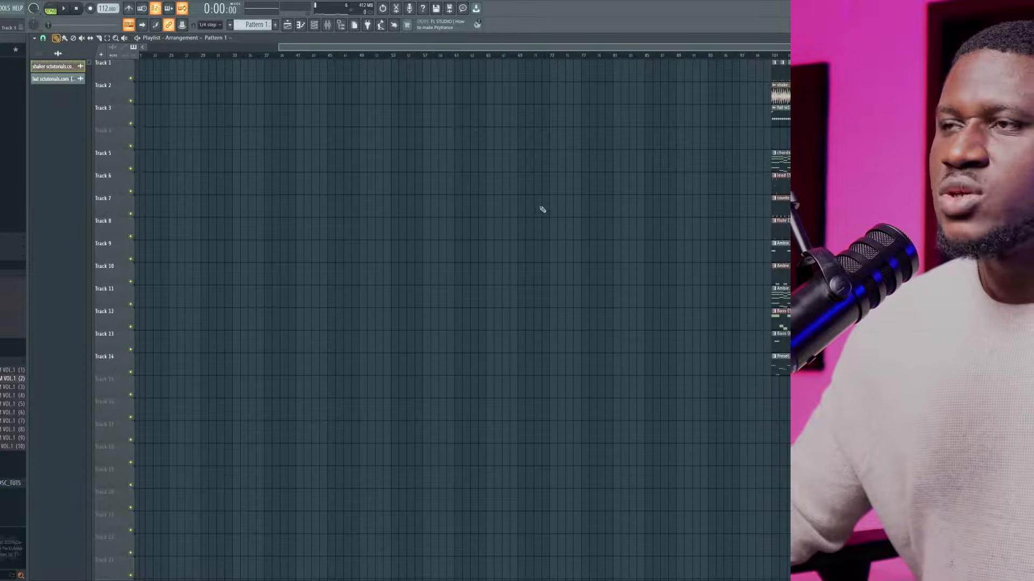
Return to the start of the playlist and add a time marker named "intro" at bar 1
left_click_drag(352, 45, 140, 45)
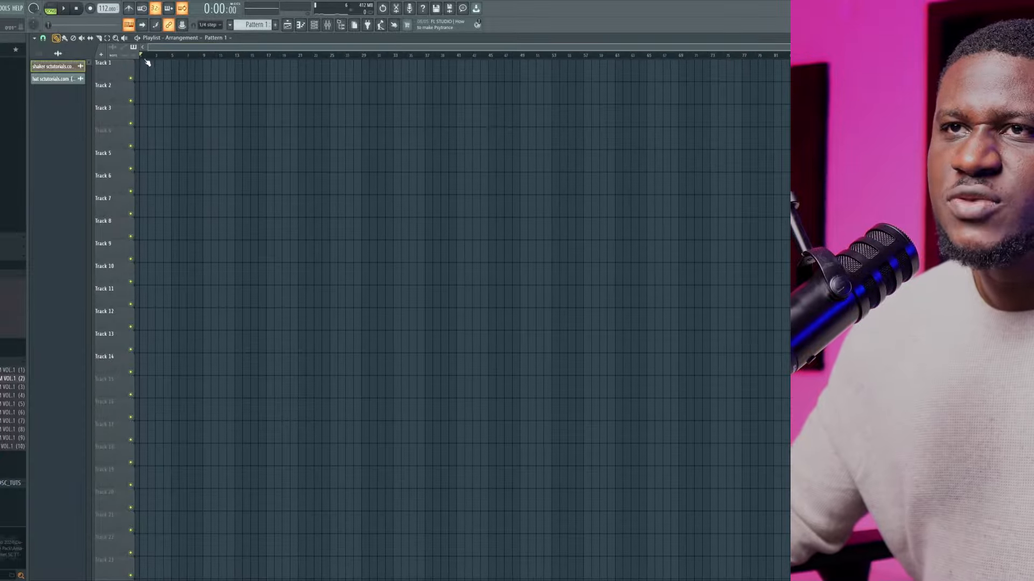
left_click(143, 55)
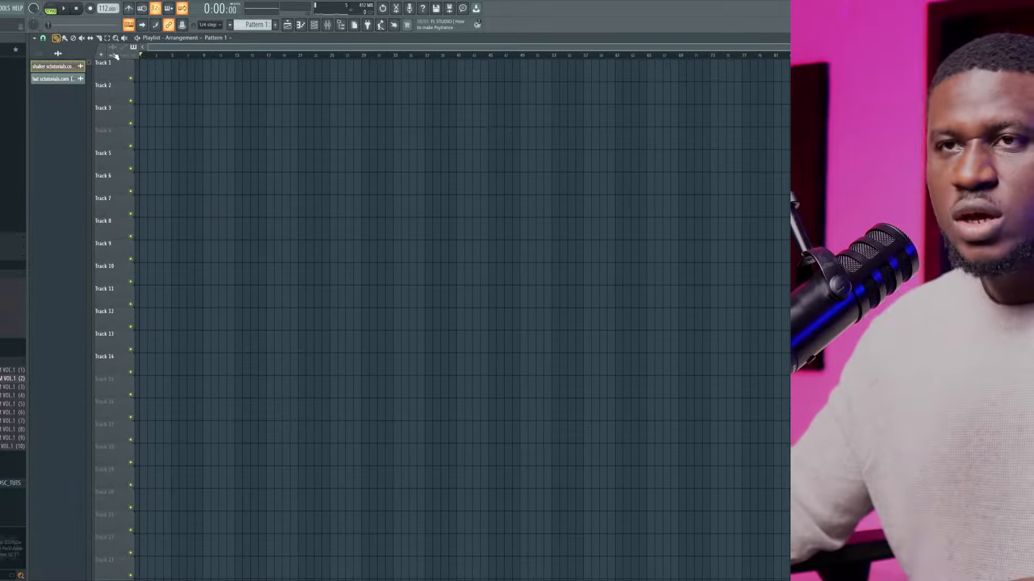
left_click_drag(148, 53, 92, 57)
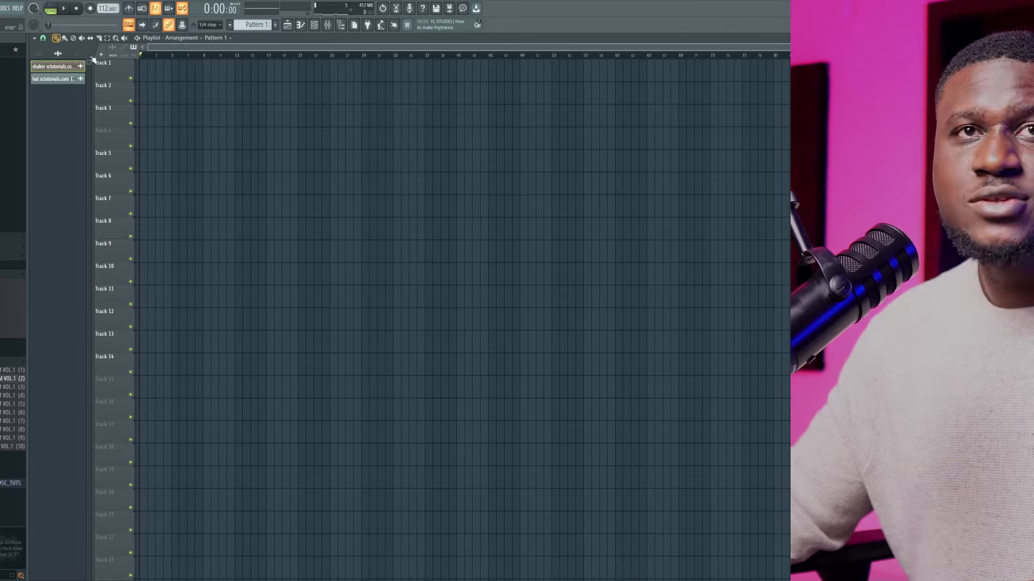
key("alt+t")
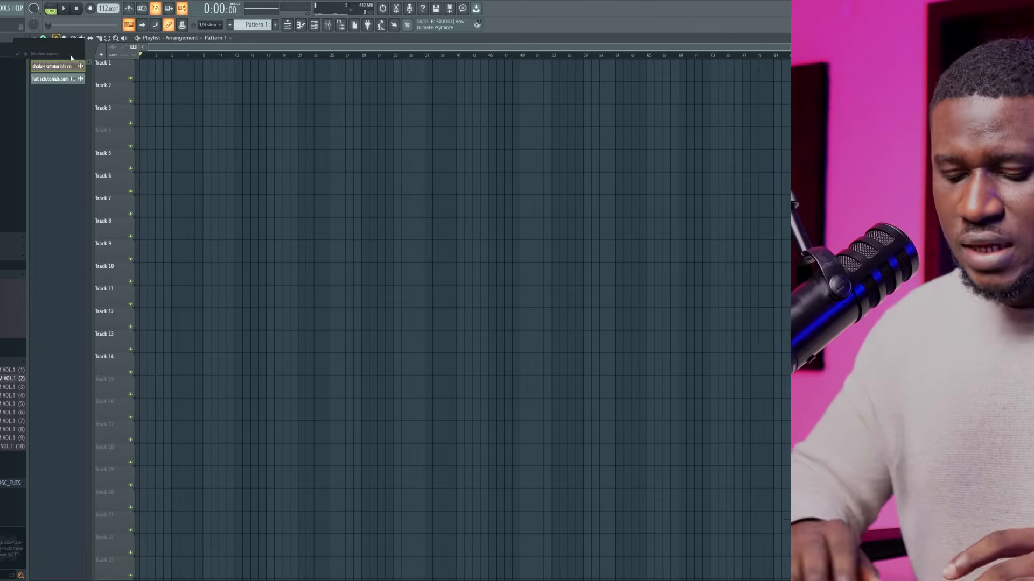
type("o")
key("BackSpace")
type("in")
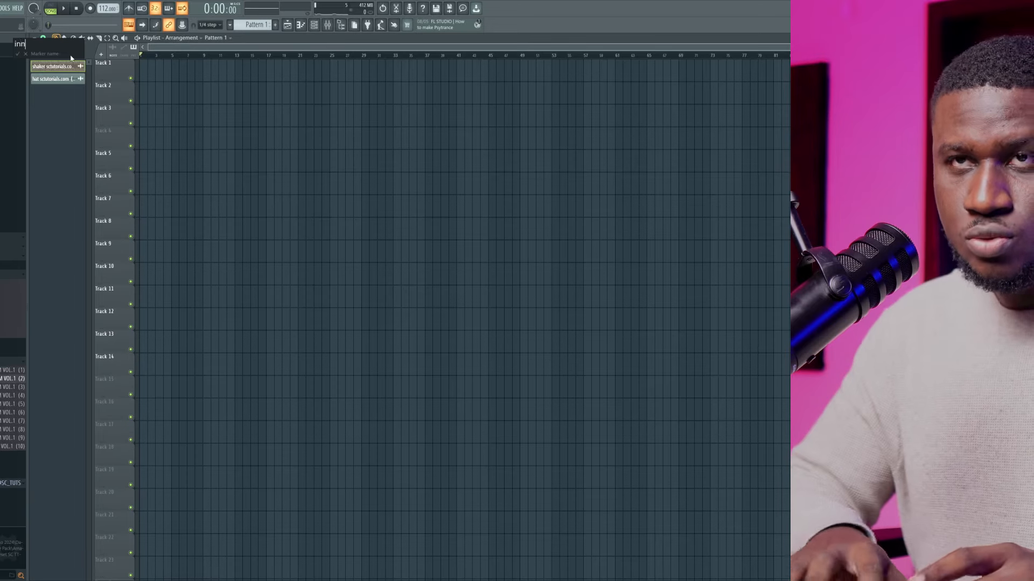
type("tro")
key("Return")
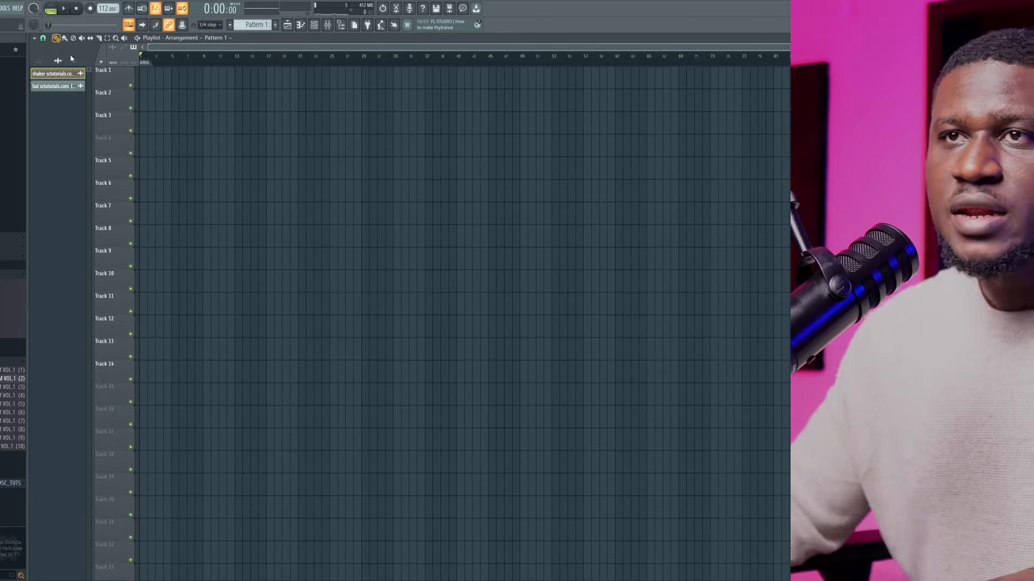
Place the playhead at bar 9 and add a time marker named "verse" there
left_click_drag(156, 56, 209, 65)
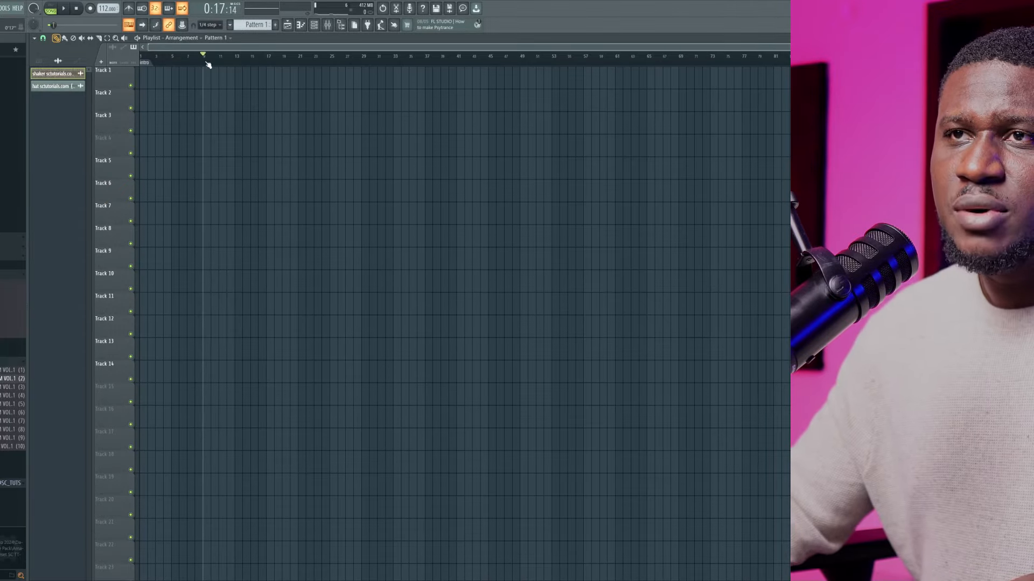
key("alt+t")
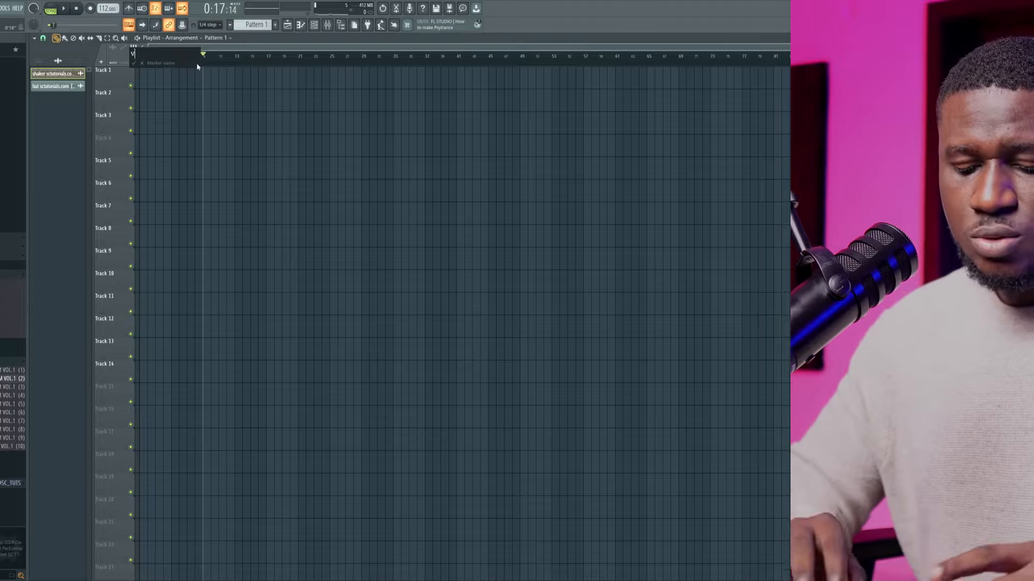
type("verse")
key("Return")
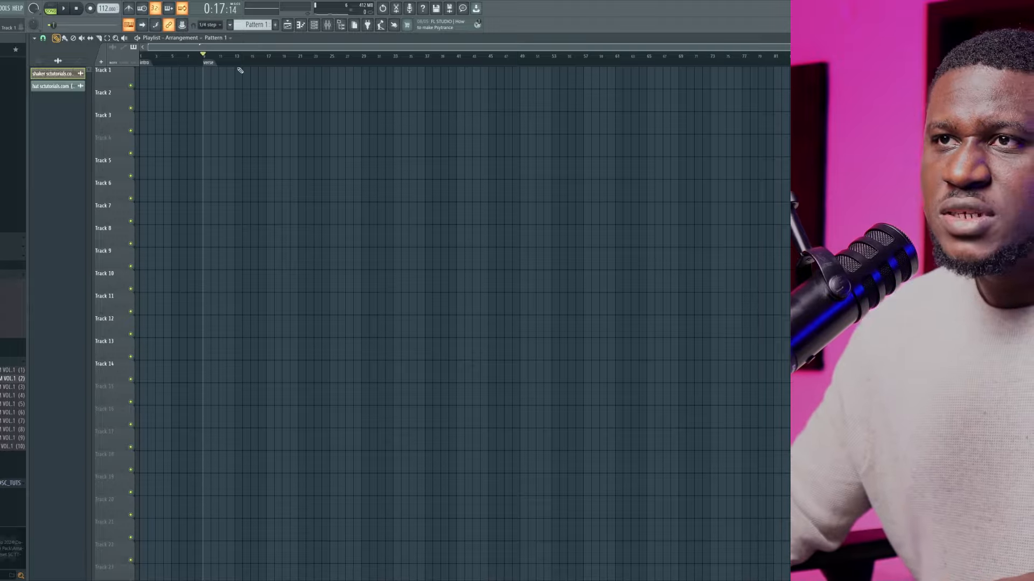
Place the playhead at bar 29 and add a time marker named "bridge" there
left_click_drag(274, 66, 363, 67)
key("alt+t")
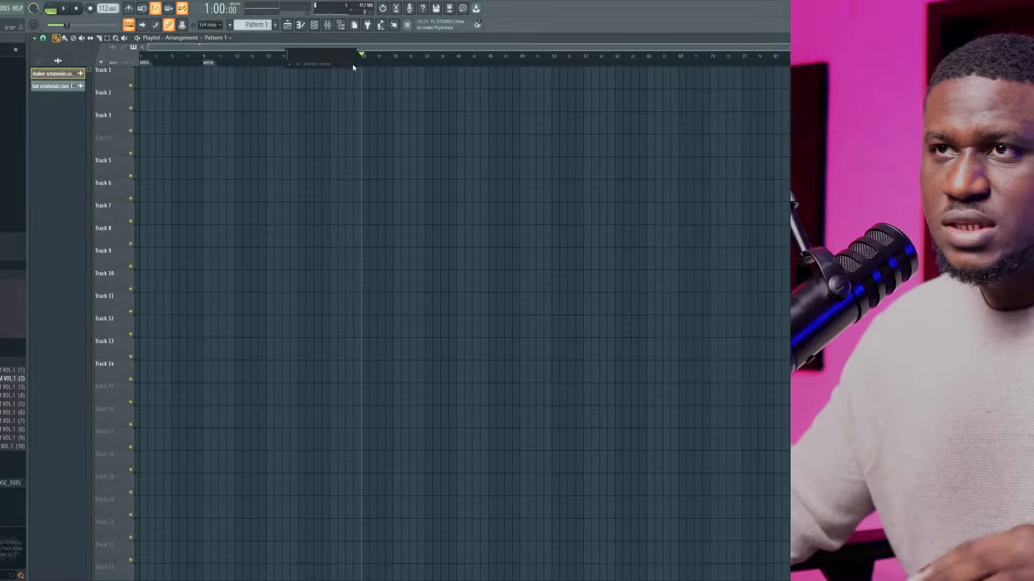
type("b")
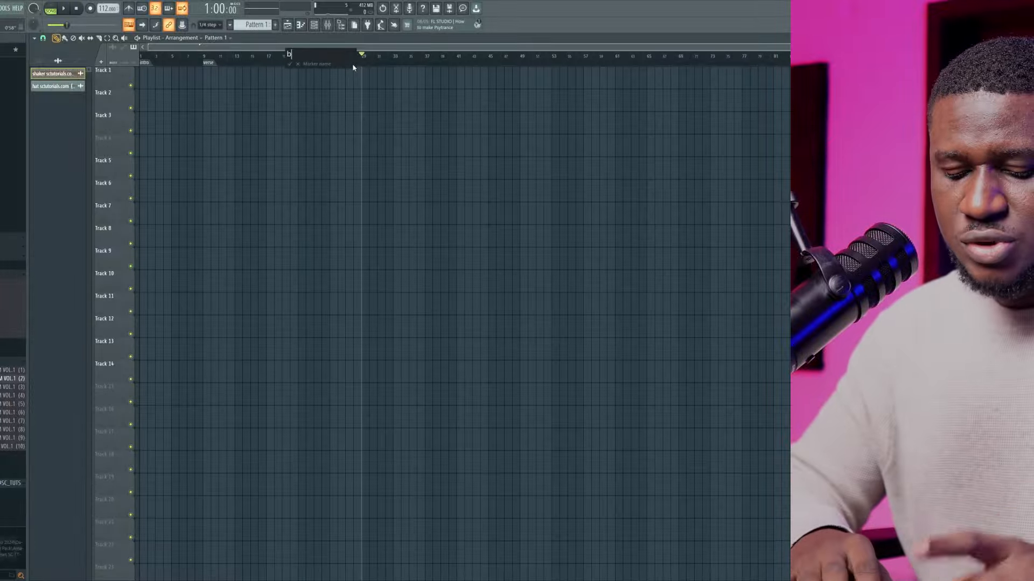
type("ridg")
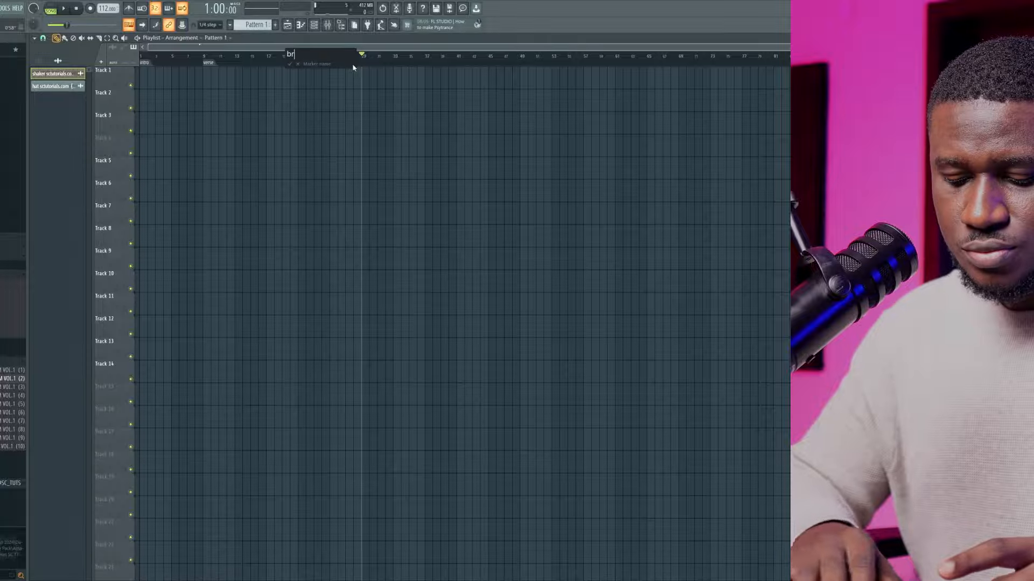
type("e")
key("Return")
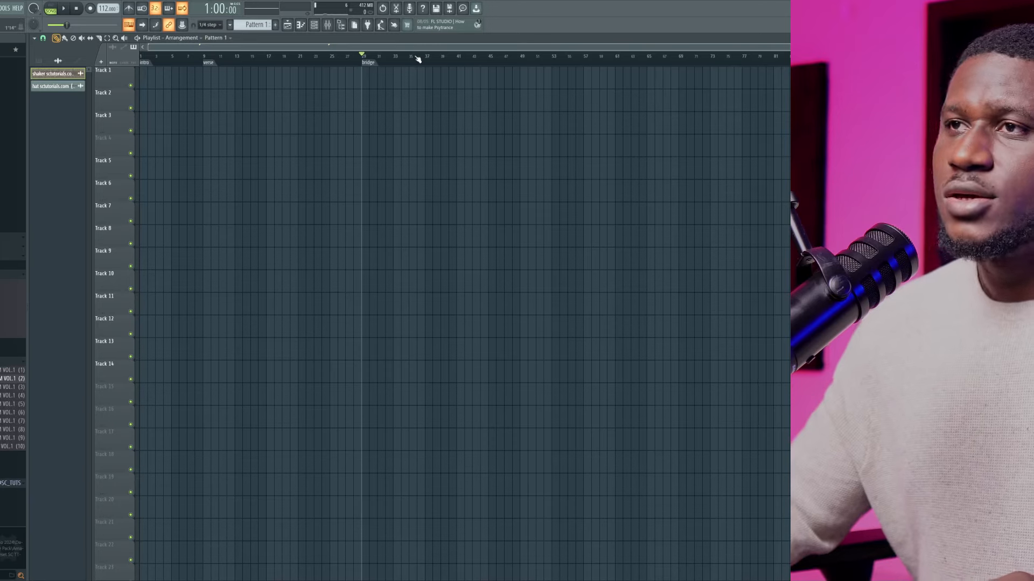
Place the playhead at bar 37 and add a time marker named "chorus 1" there
mouse_move(418, 59)
left_mouse_down()
mouse_move(461, 60)
mouse_move(387, 65)
mouse_move(482, 64)
mouse_move(429, 66)
left_mouse_up()
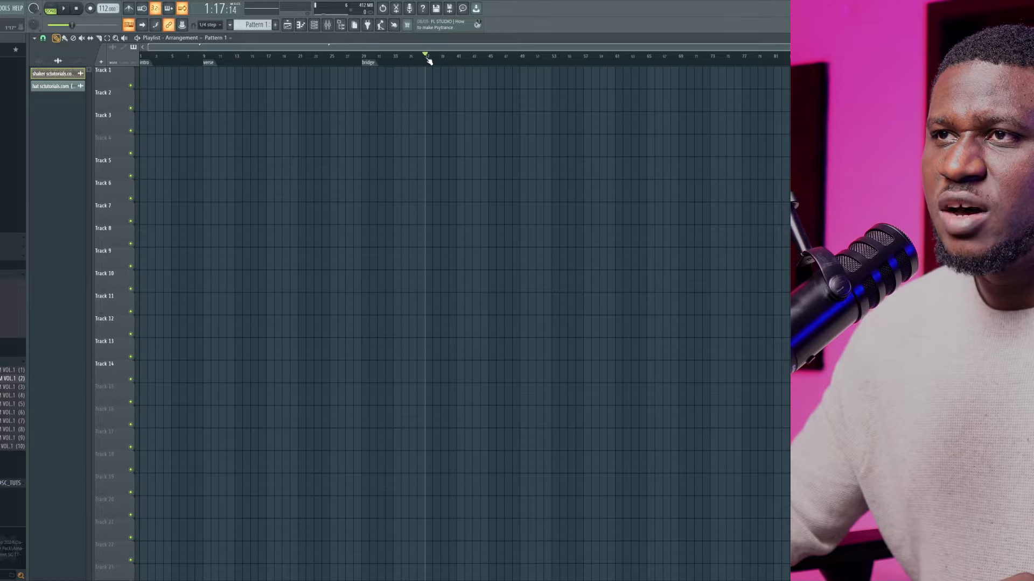
key("alt+t")
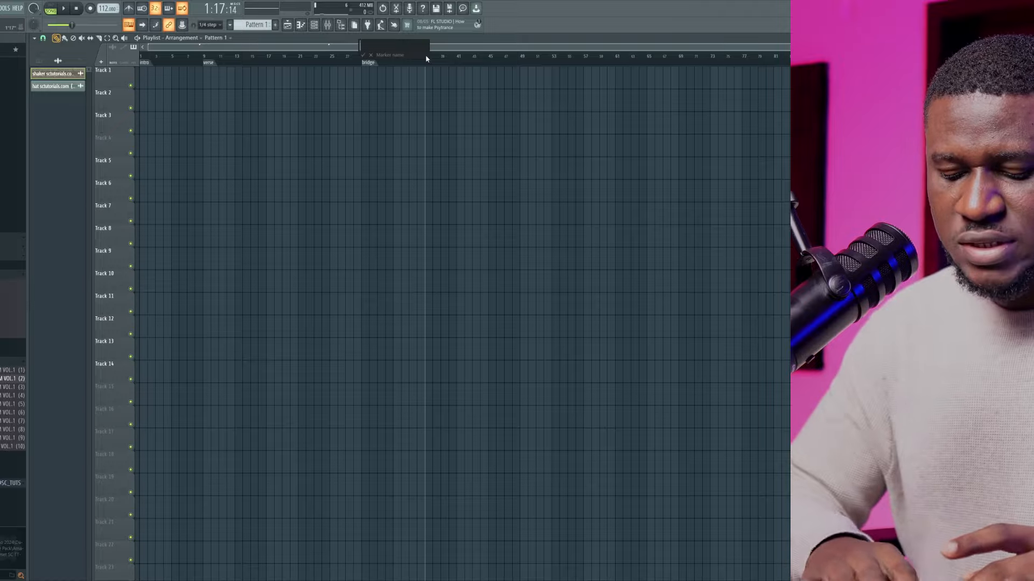
type("chorus 1")
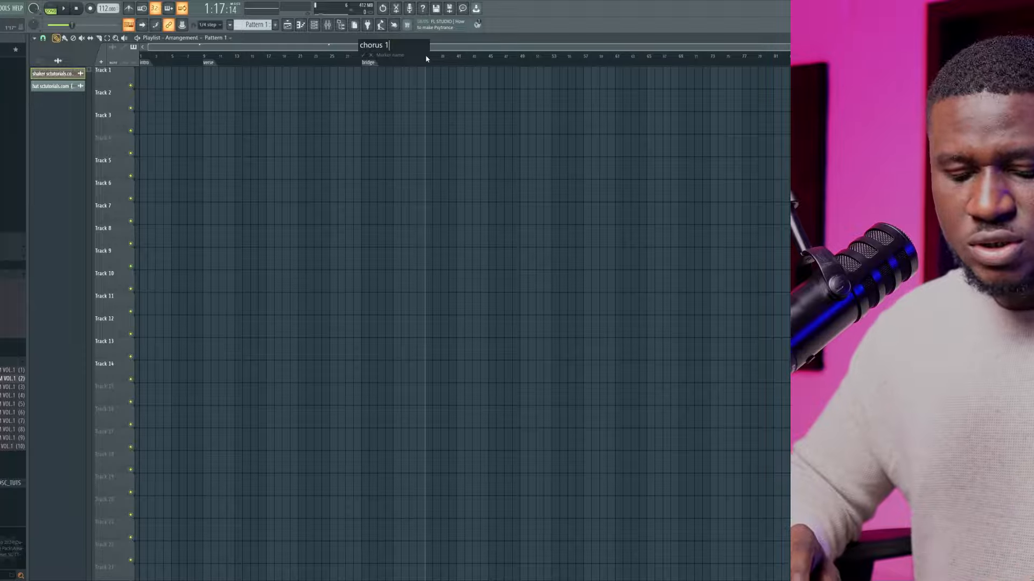
key("Return")
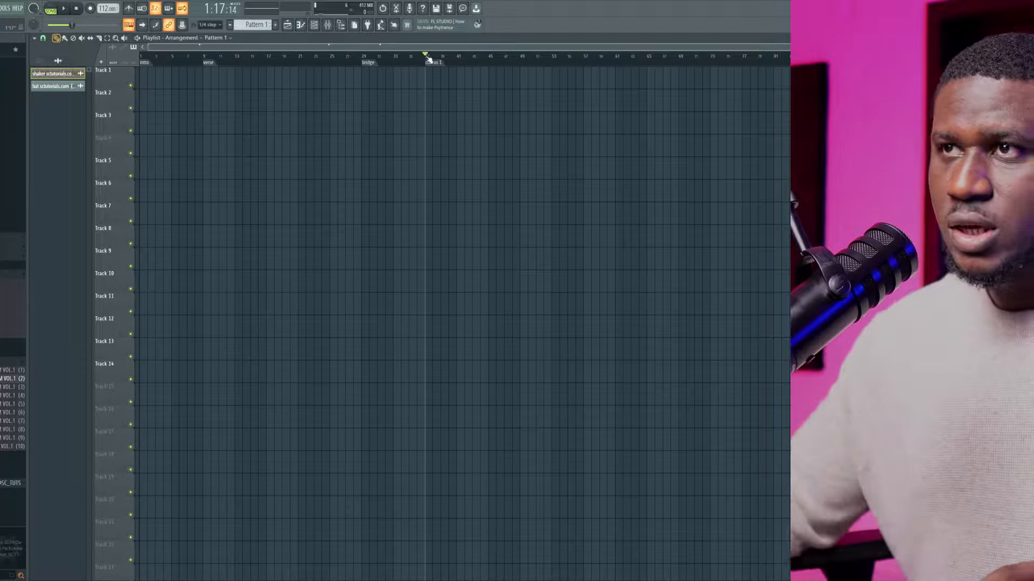
Place the playhead at bar 53 and add a time marker named "verse 2" there
left_click(551, 59)
key("alt+t")
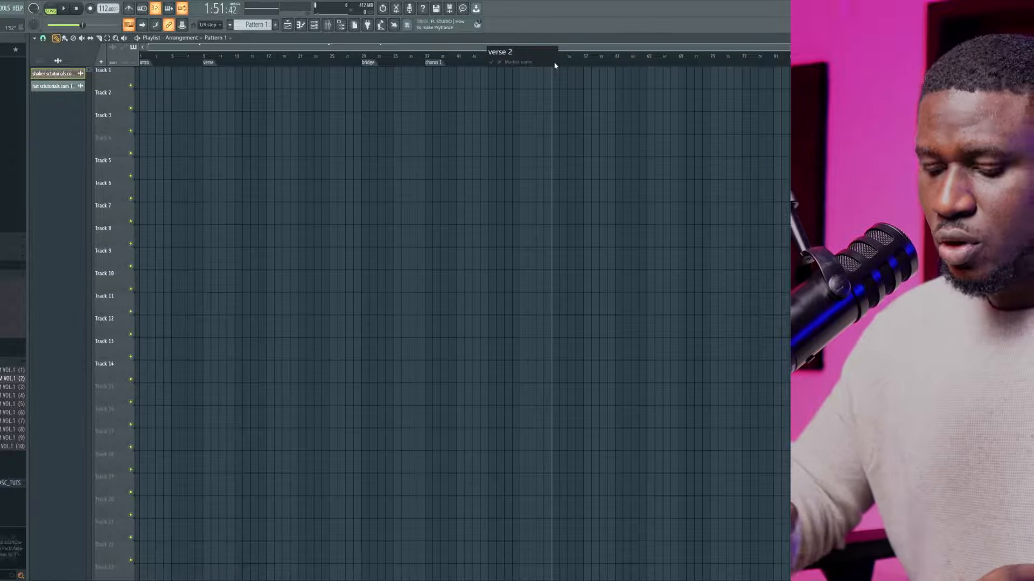
key("Return")
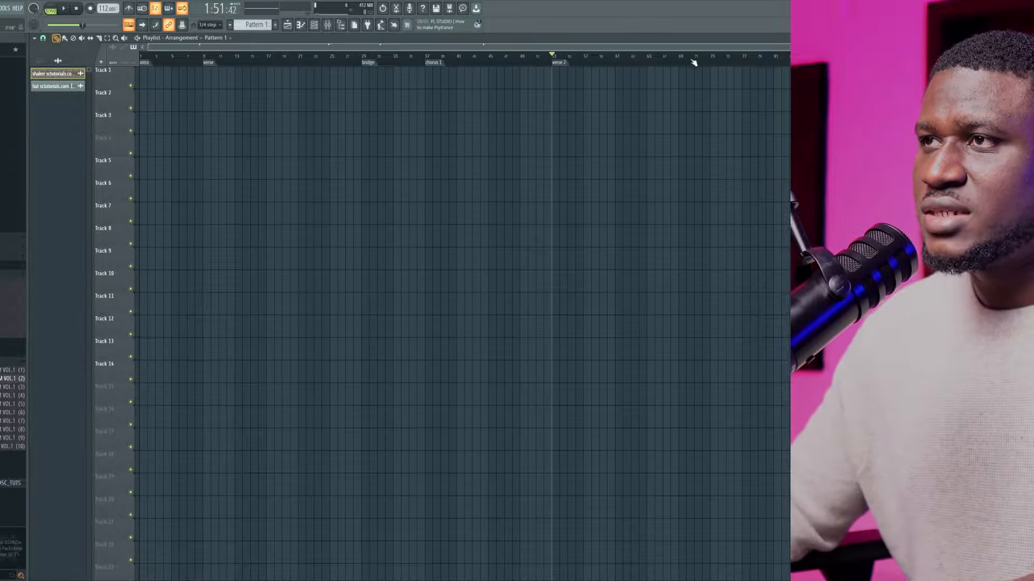
Place the playhead at bar 69 and add a time marker named "bridge 2" there
left_click(709, 60)
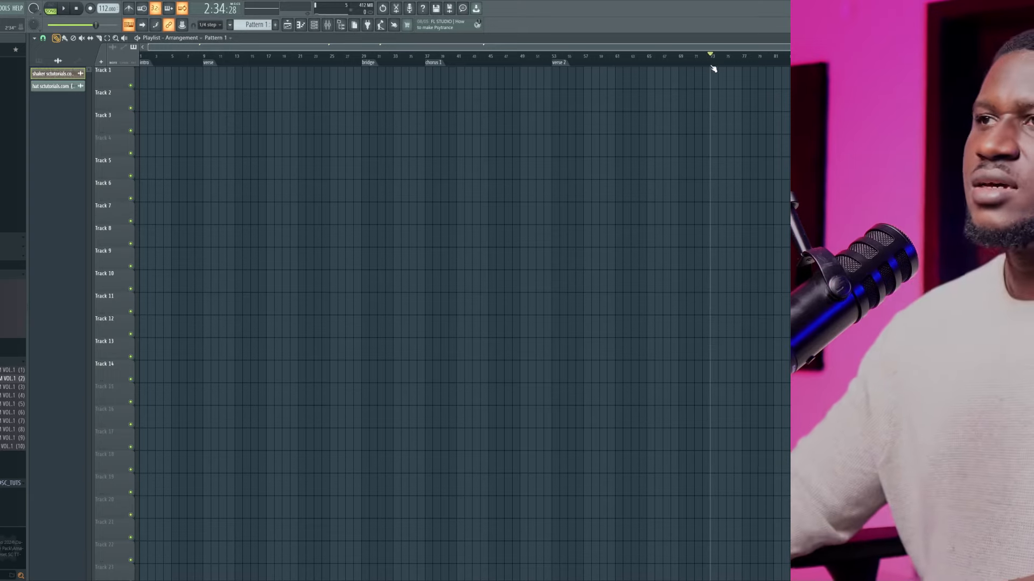
left_click_drag(711, 66, 679, 81)
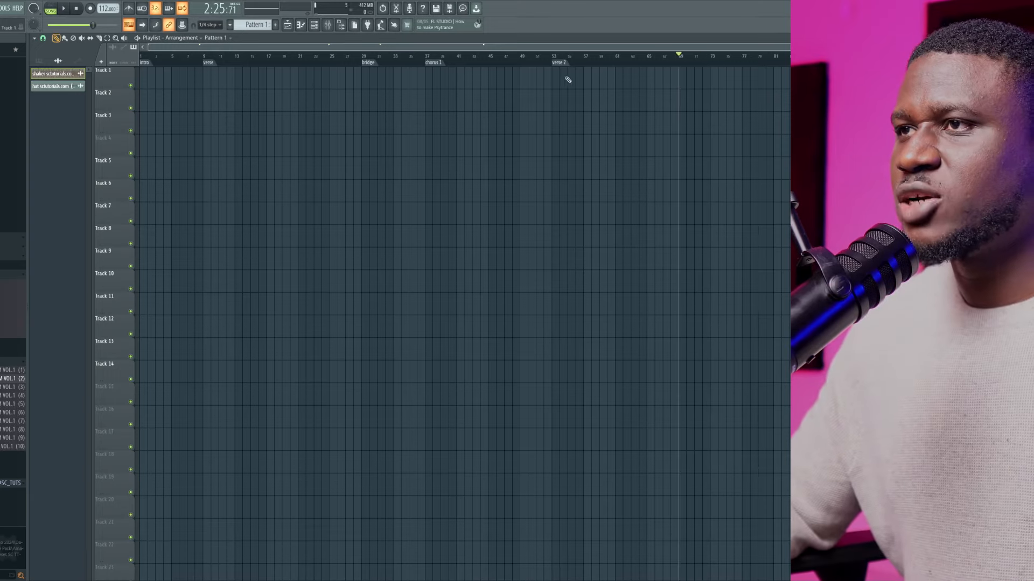
left_click_drag(556, 79, 673, 75)
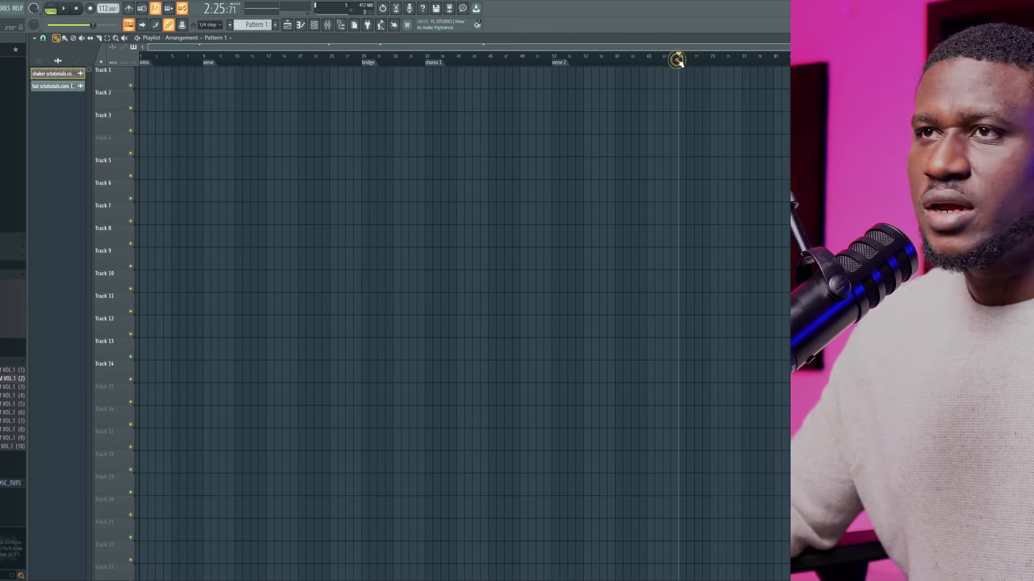
key("alt+t")
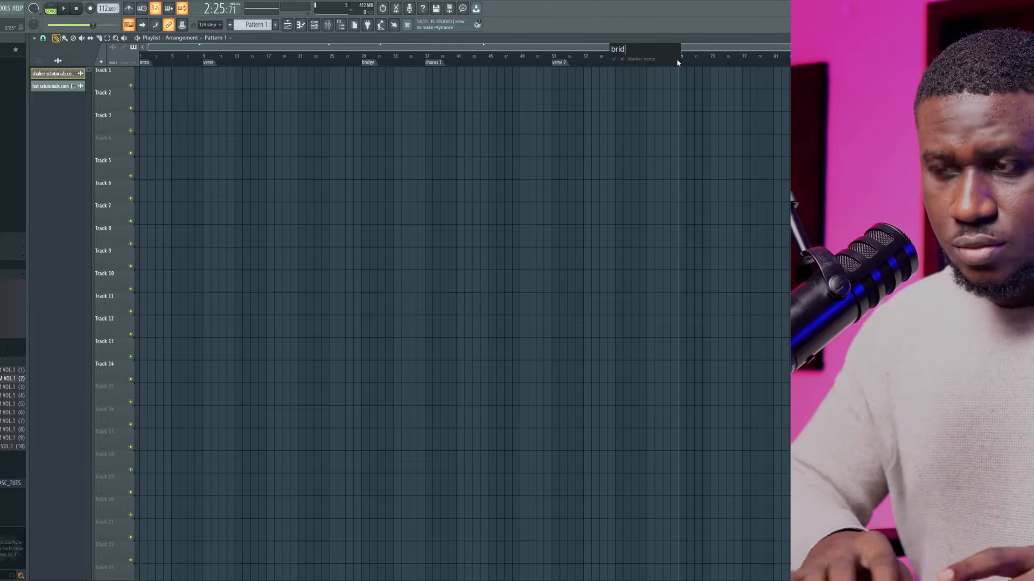
type("bridge 2")
key("Return")
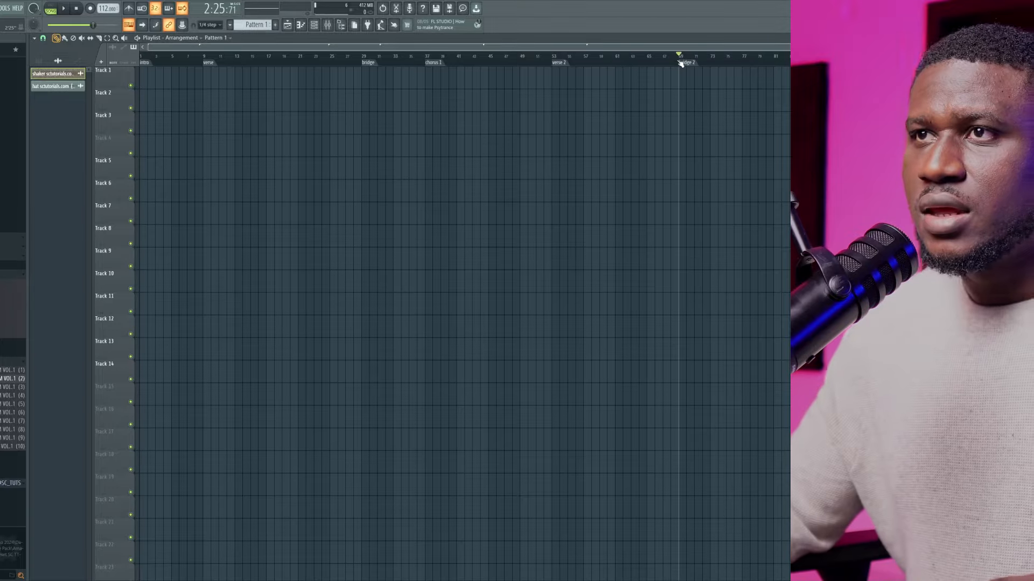
Place the playhead at bar 77 and add a time marker named "chorus 2" there
left_click(747, 59)
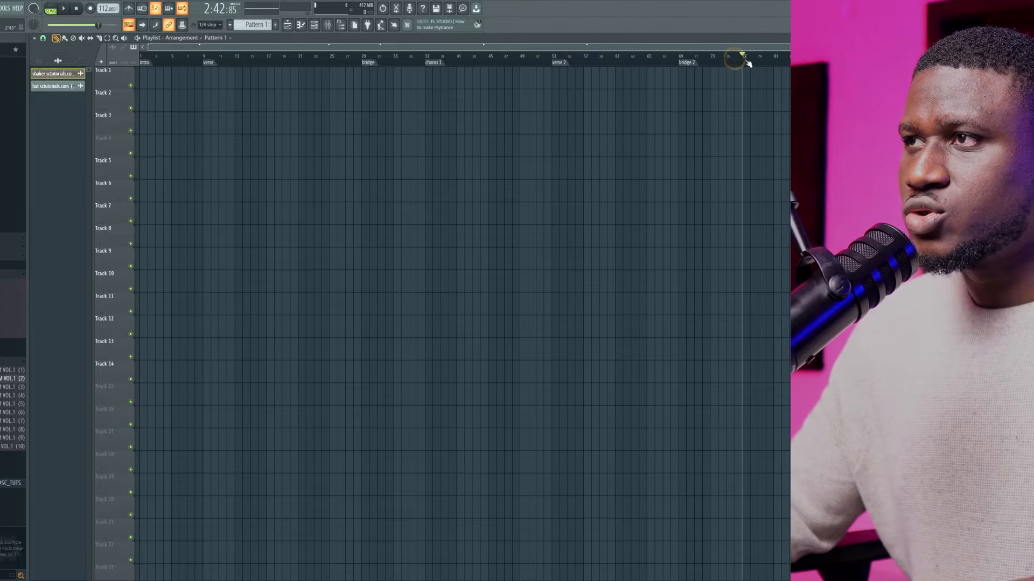
key("alt+t")
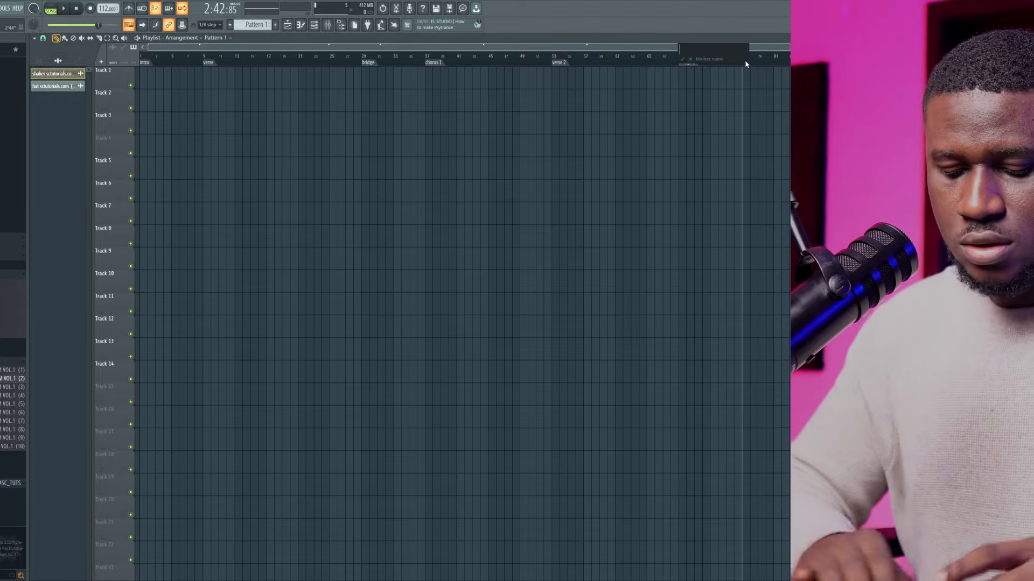
type("chorus 2")
key("Return")
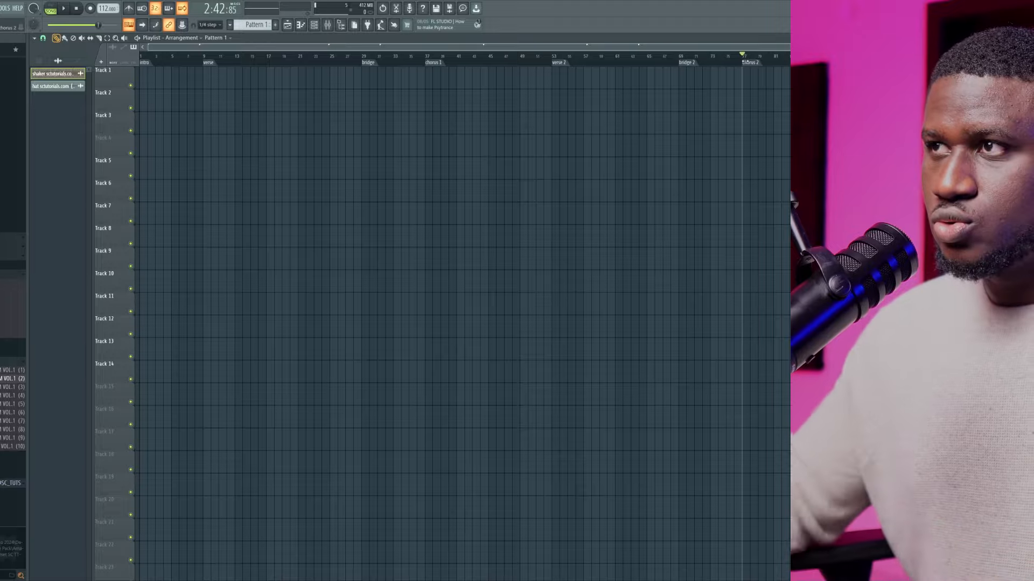
Place the playhead at bar 93 and add a time marker named "outro" there
scroll(743, 64, "down", 1)
left_click_drag(697, 63, 763, 62)
key("alt+t")
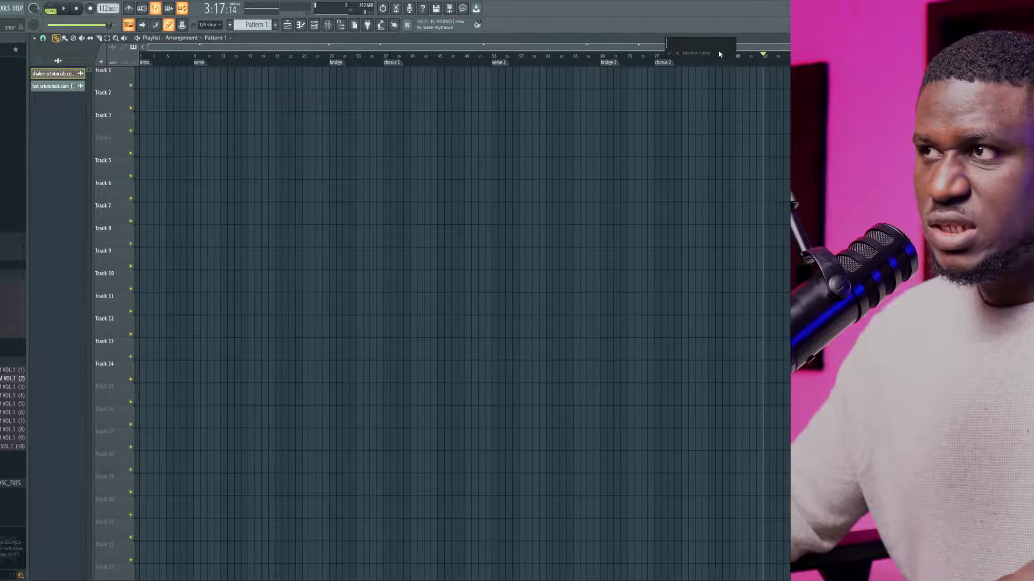
type("outro")
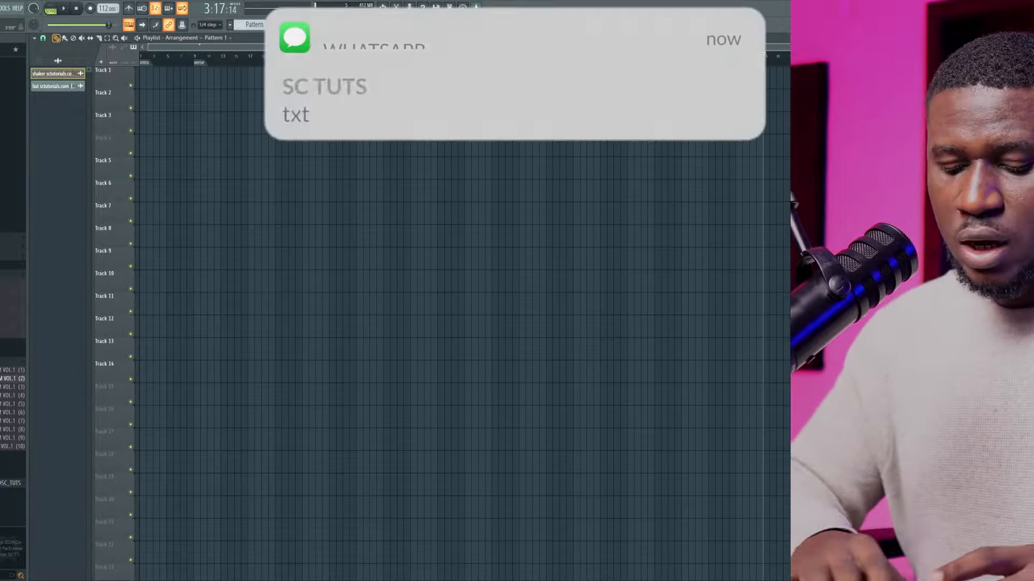
key("Return")
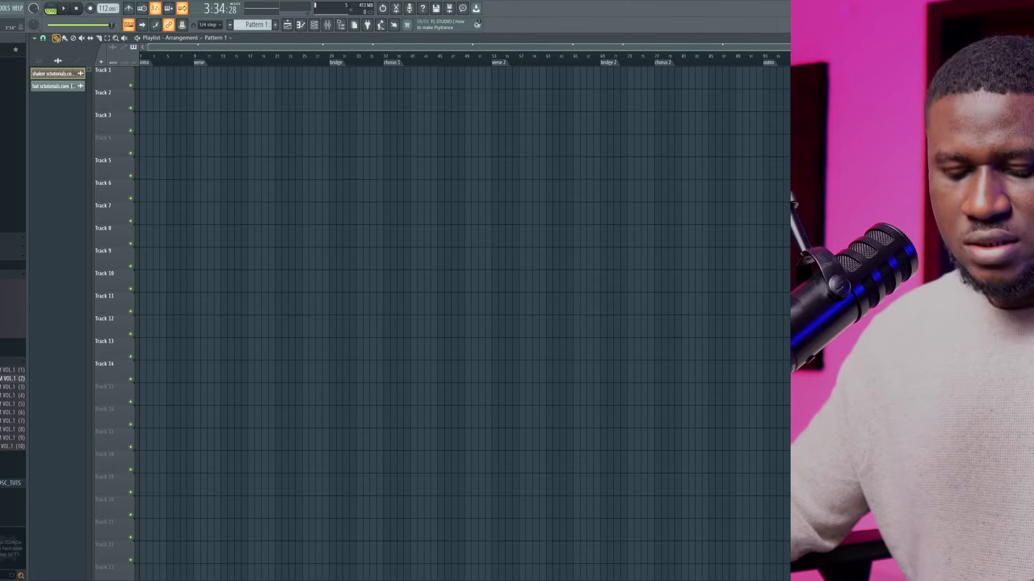
Add a time marker named "end" at bar 101 and check the playhead position in bars
key("alt+t")
key("Return")
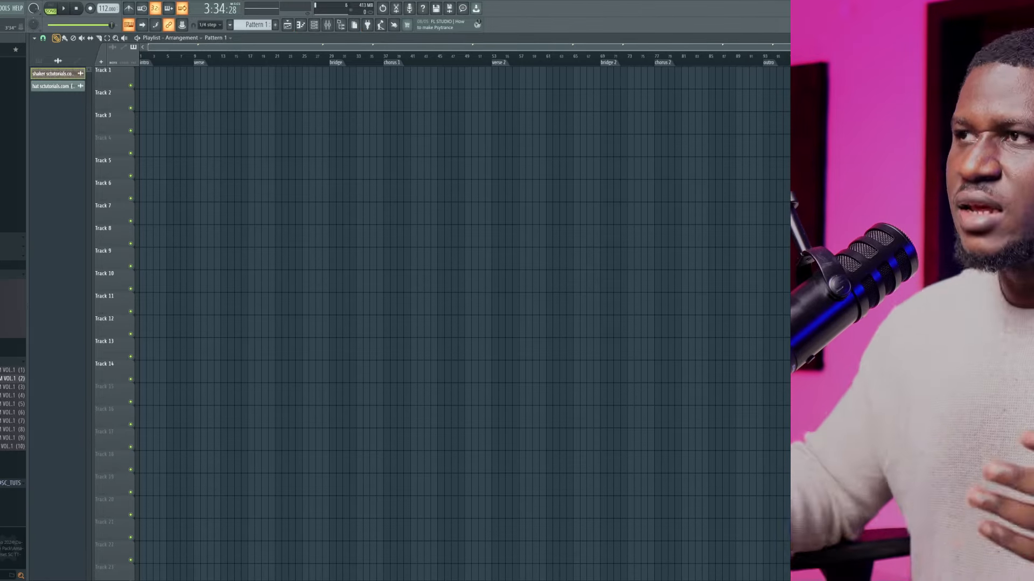
left_click(217, 10)
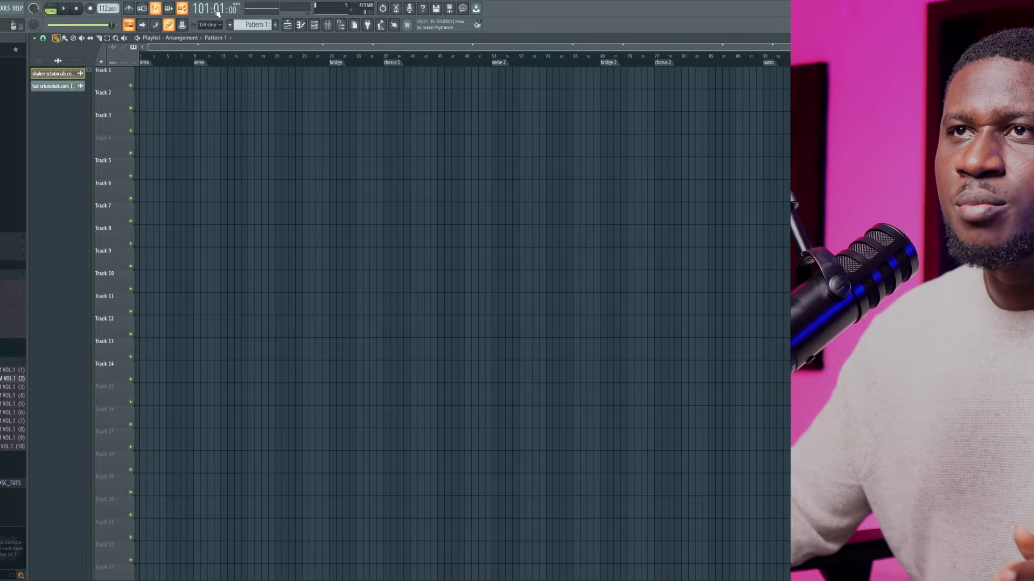
left_click(217, 11)
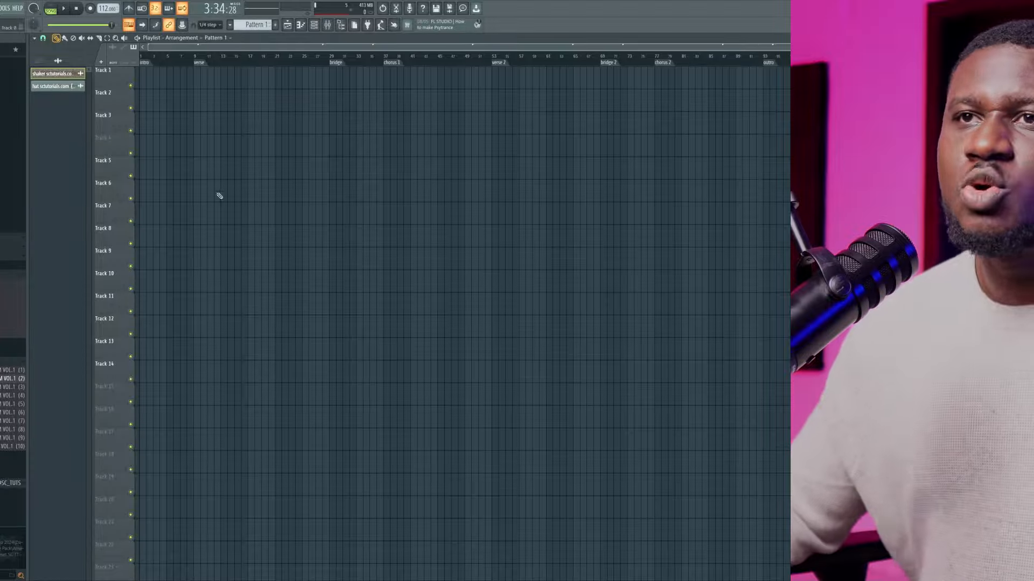
Place the Pattern 1, shaker and hat clips on Tracks 1 to 3 at bar 1 and duplicate them up to the end marker
left_click(139, 58)
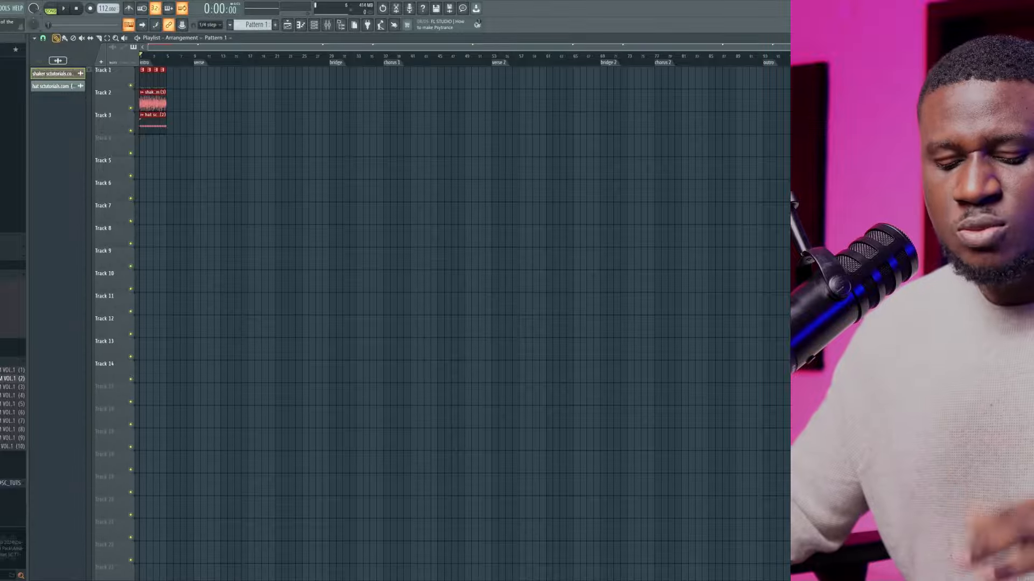
key("ctrl+b")
key("ctrl+b")
key("ctrl+b")
key("ctrl+b")
key("ctrl+b")
key("ctrl+b")
key("ctrl+b")
key("ctrl+b")
key("ctrl+b")
key("ctrl+b")
key("ctrl+b")
key("ctrl+b")
key("ctrl+b")
key("ctrl+b")
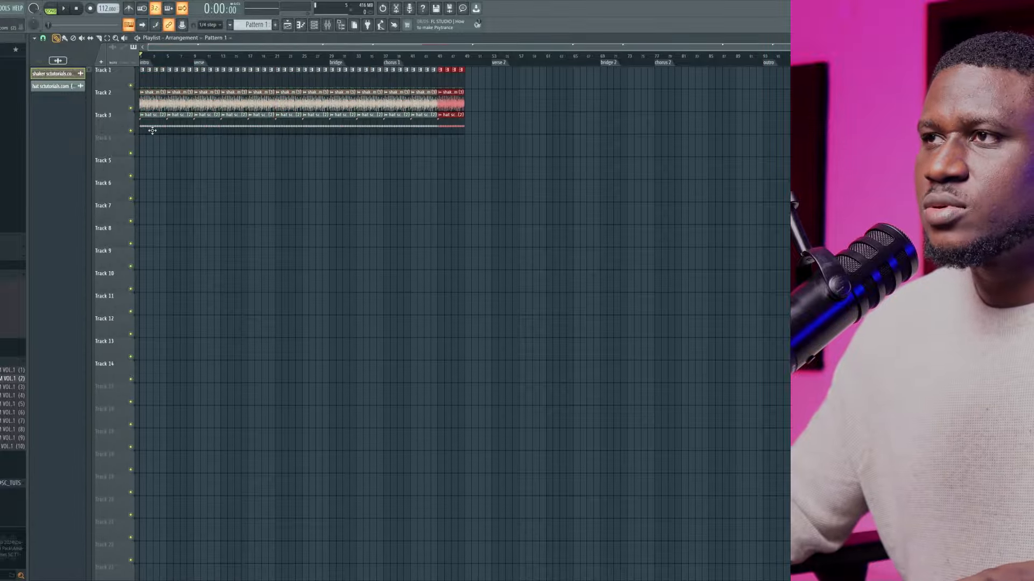
key("ctrl+b")
key("ctrl+b")
key("ctrl+b")
key("ctrl+b")
key("ctrl+b")
key("ctrl+b")
key("ctrl+b")
key("ctrl+b")
key("ctrl+b")
key("ctrl+b")
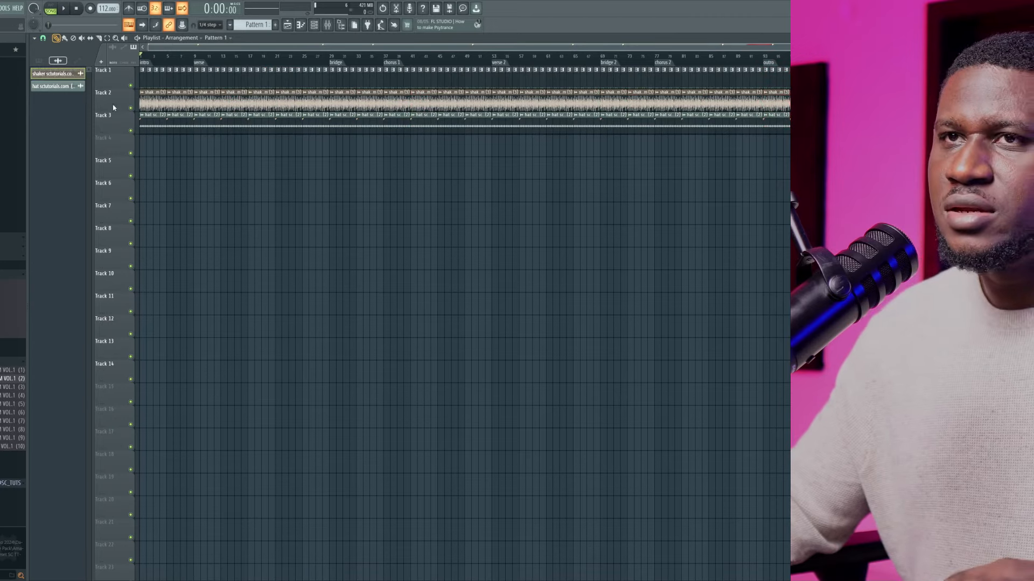
Play the start of the intro and delete the first hat clip on Track 3 so the hat enters at bar 5
key("space")
key("Page_Up")
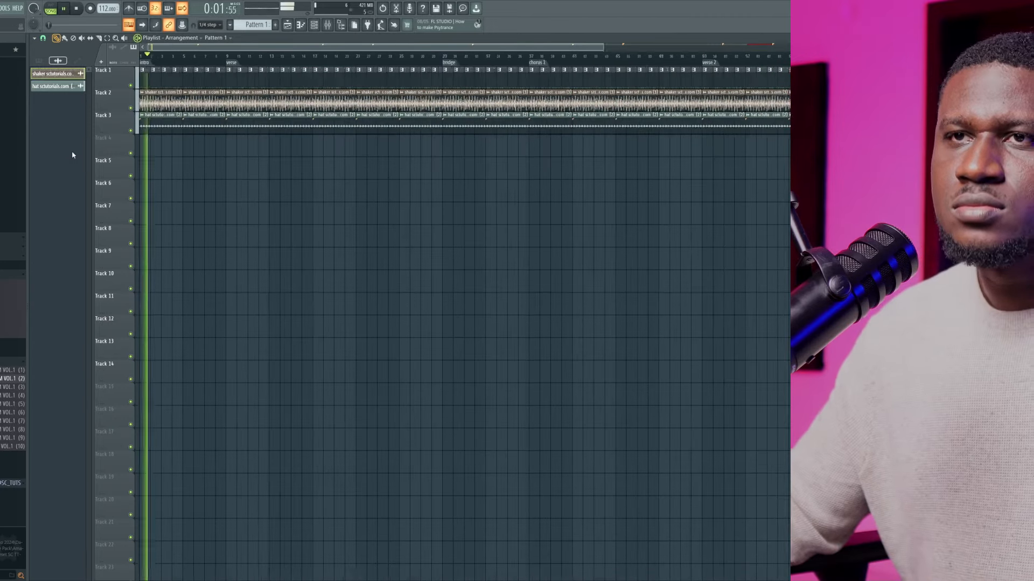
key("Page_Up")
key("space")
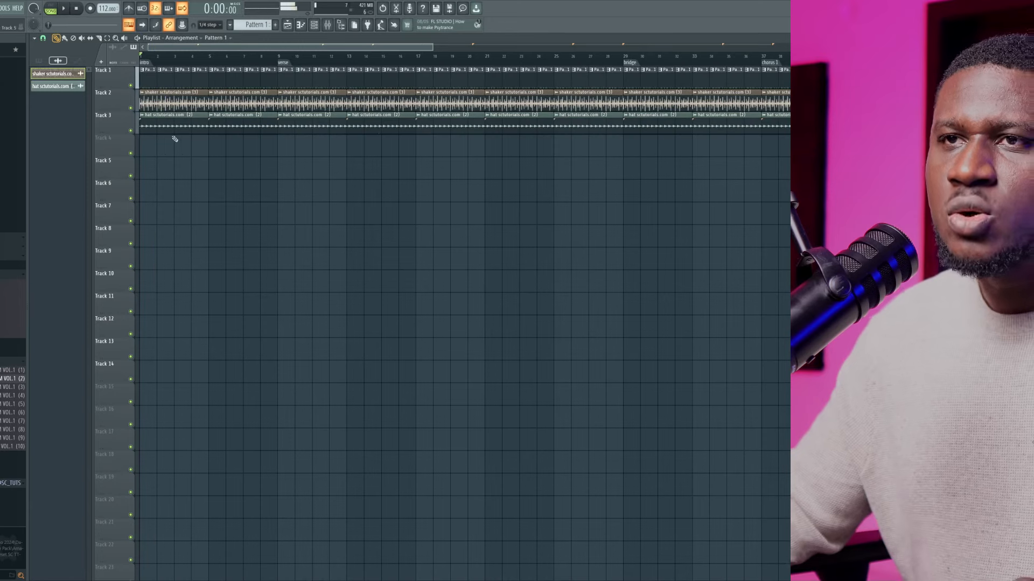
right_click(173, 130)
Play the intro to listen to the hat coming in at bar 5
key("space")
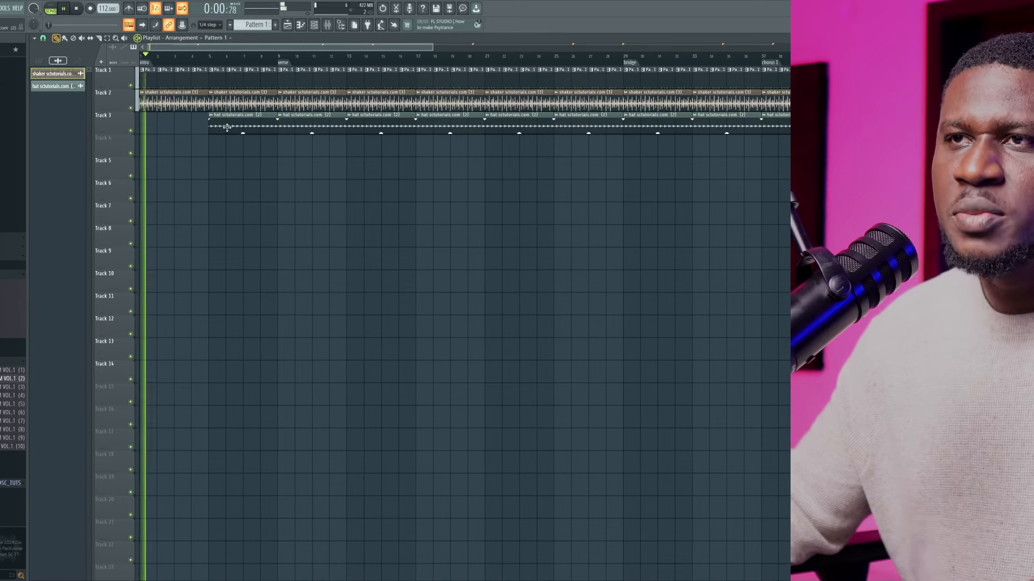
scroll(216, 130, "down", 1)
scroll(217, 128, "down", 1)
scroll(215, 127, "up", 1)
scroll(183, 111, "down", 3)
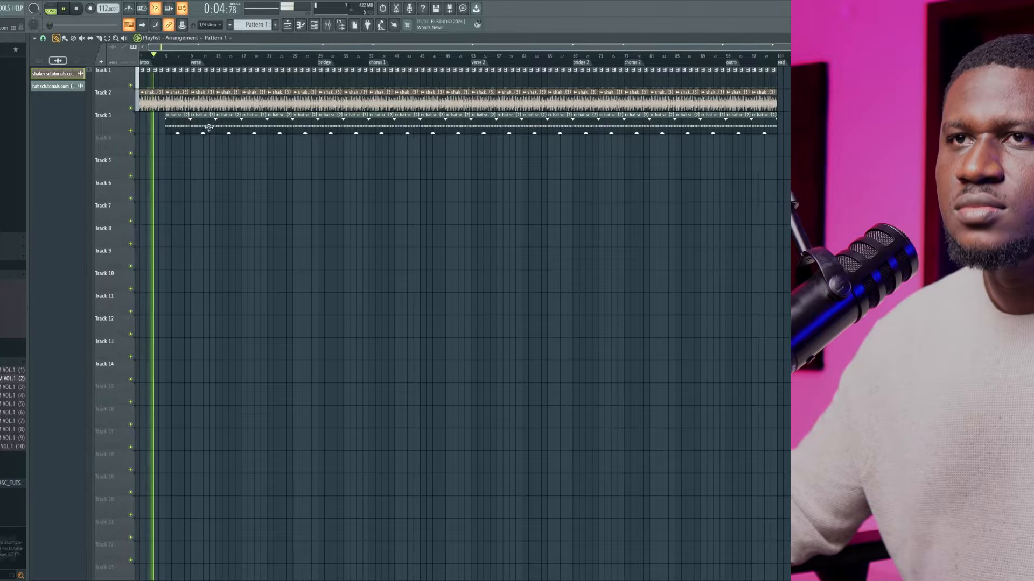
double_click(175, 130)
key("Escape")
scroll(152, 175, "up", 1)
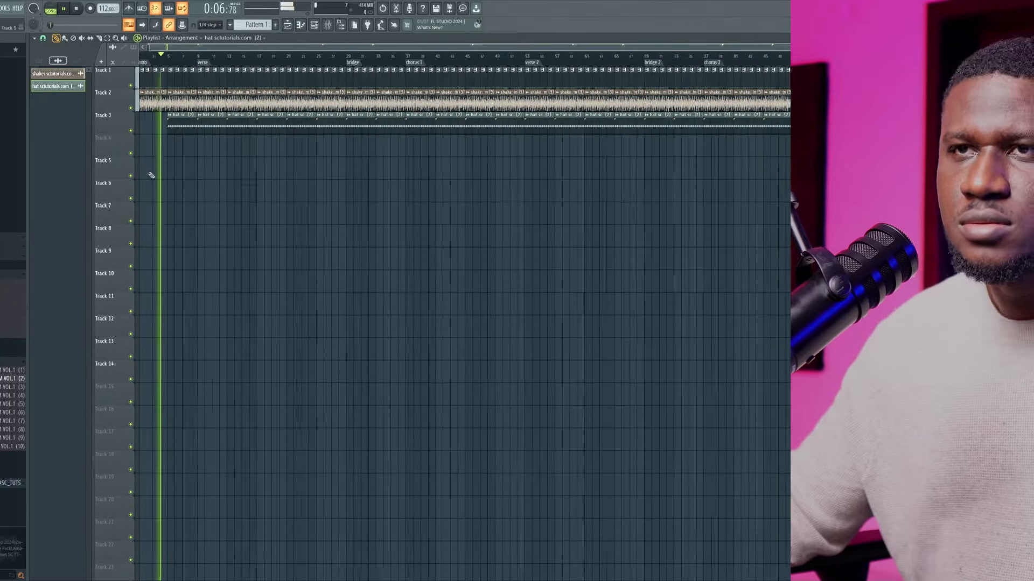
scroll(152, 175, "up", 1)
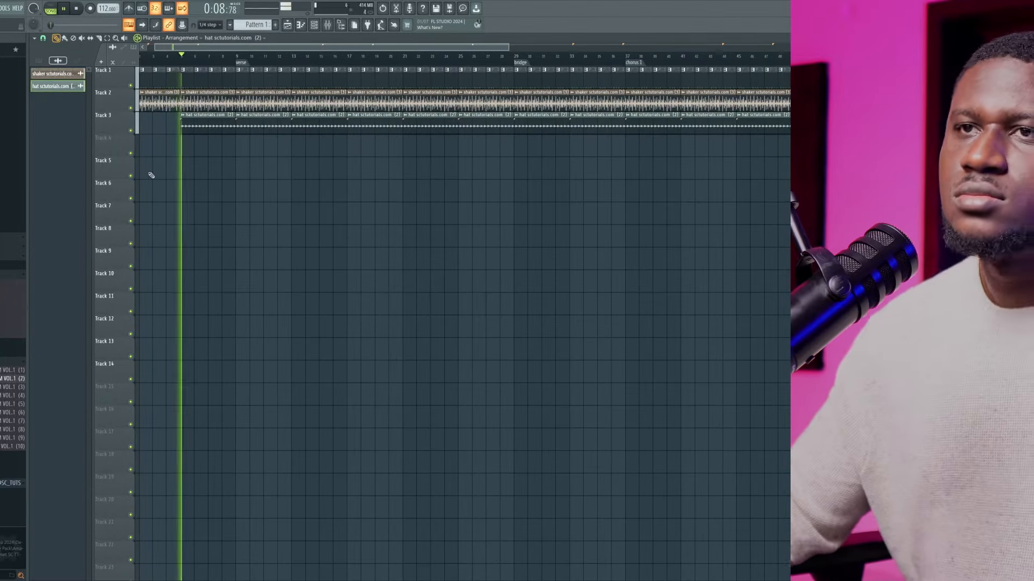
scroll(217, 166, "down", 1)
scroll(227, 169, "down", 1)
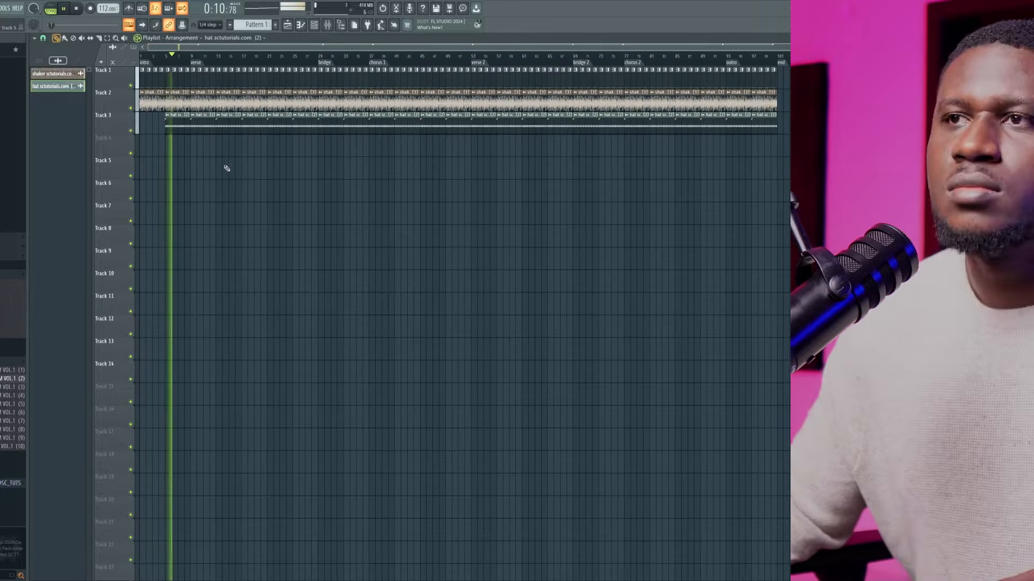
key("space")
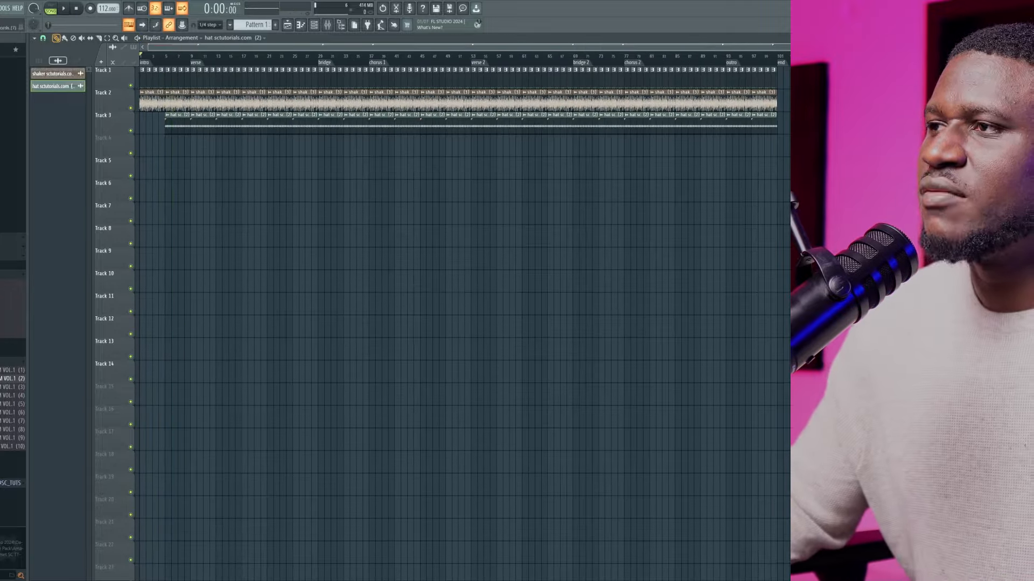
Place the chords clip on Track 5 at bar 1, duplicate it up to the end marker and audition the intro
left_click_drag(802, 168, 108, 166)
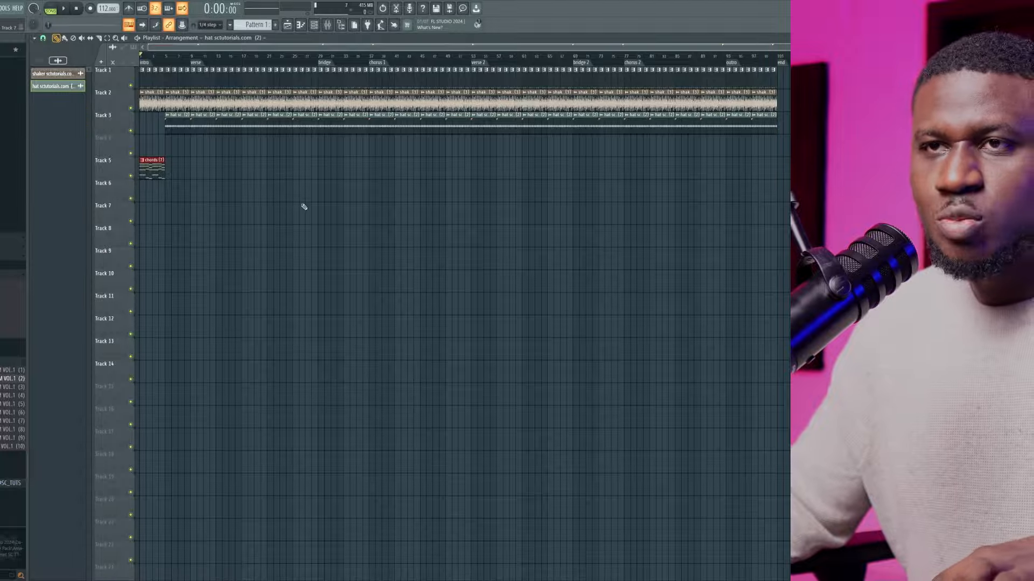
key("ctrl+b")
key("ctrl+b")
key("ctrl+b")
key("ctrl+b")
key("ctrl+b")
key("ctrl+b")
key("ctrl+b")
key("ctrl+b")
key("ctrl+b")
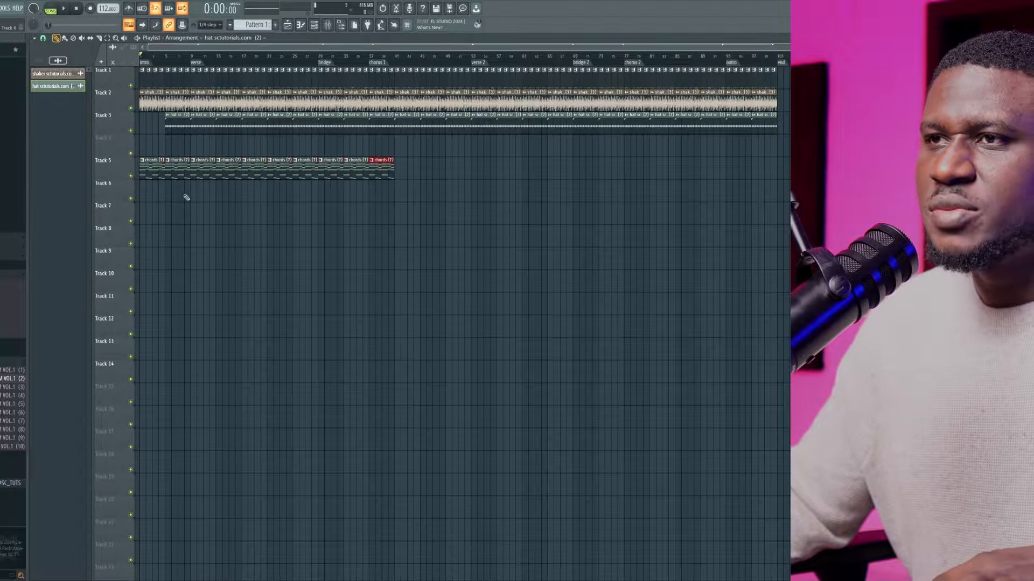
key("ctrl+b")
key("ctrl+b")
key("ctrl+b")
key("ctrl+b")
key("ctrl+b")
key("ctrl+b")
key("ctrl+b")
key("ctrl+b")
key("ctrl+b")
key("ctrl+b")
key("ctrl+b")
key("ctrl+b")
key("ctrl+b")
key("ctrl+b")
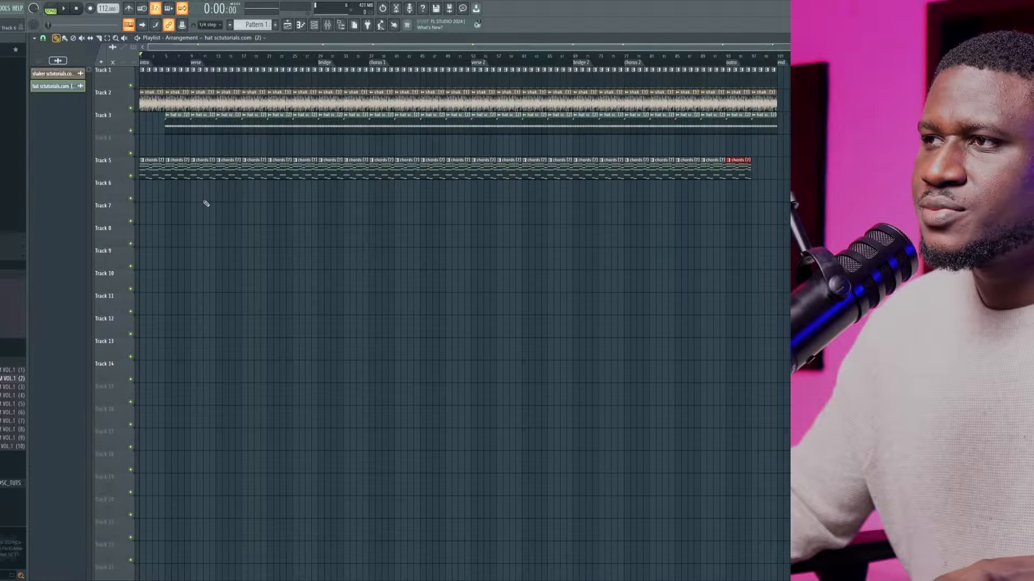
key("ctrl+b")
key("space")
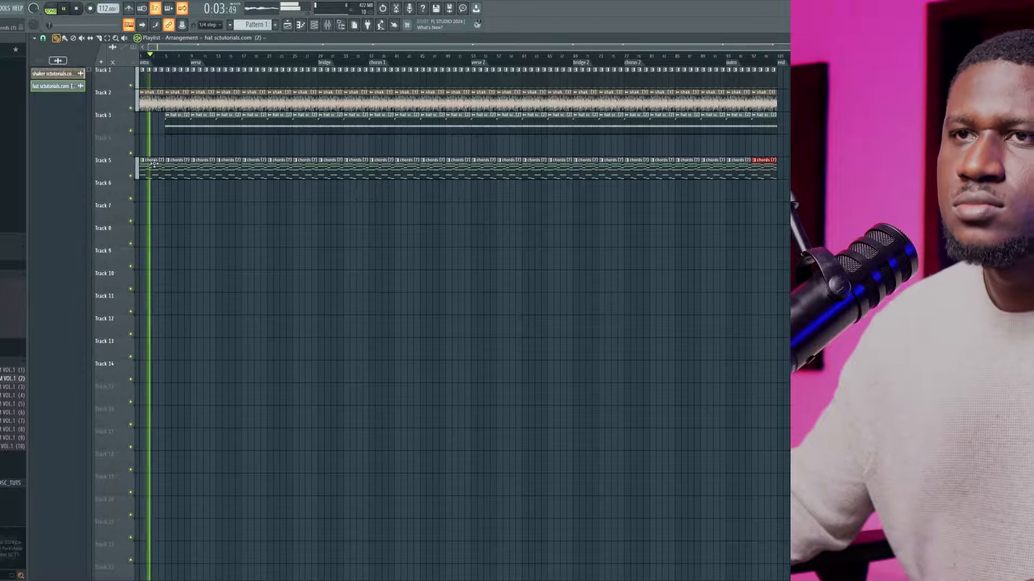
key("space")
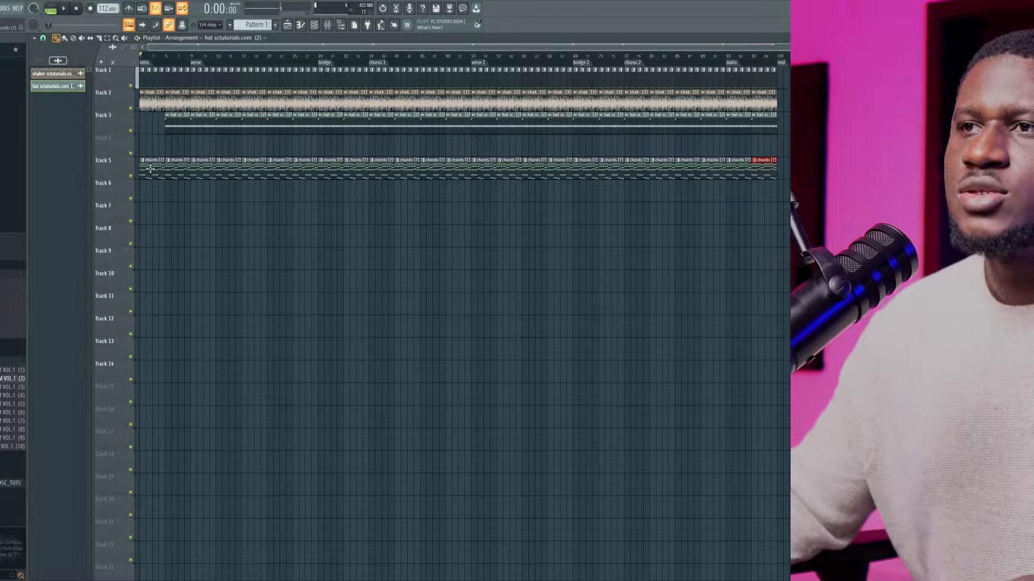
Place the lead, counter melody, flute and ambient pad clips on Tracks 6 to 11 at chorus 1 and duplicate them up to verse 2
left_click(373, 57)
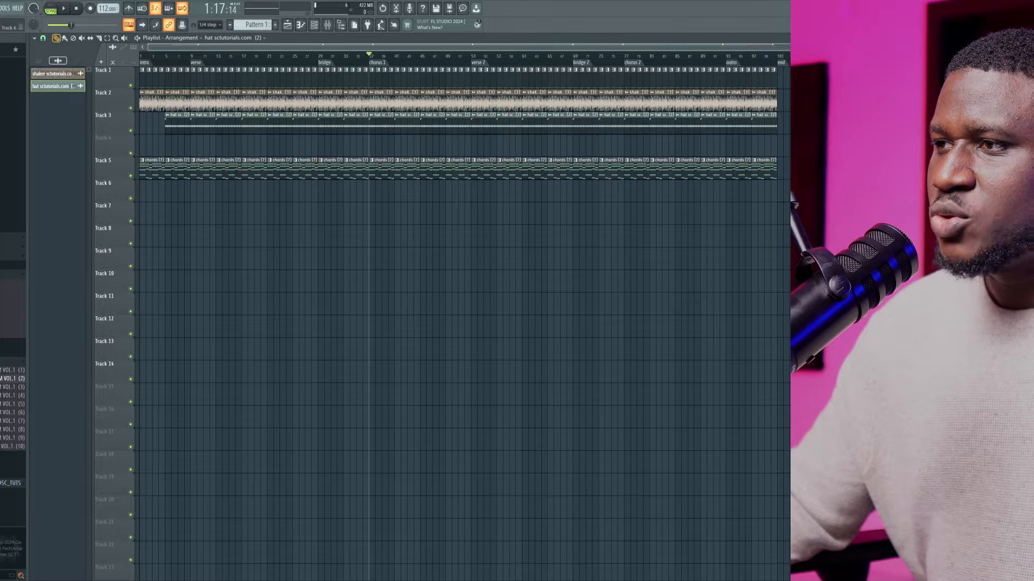
left_click_drag(809, 188, 376, 189)
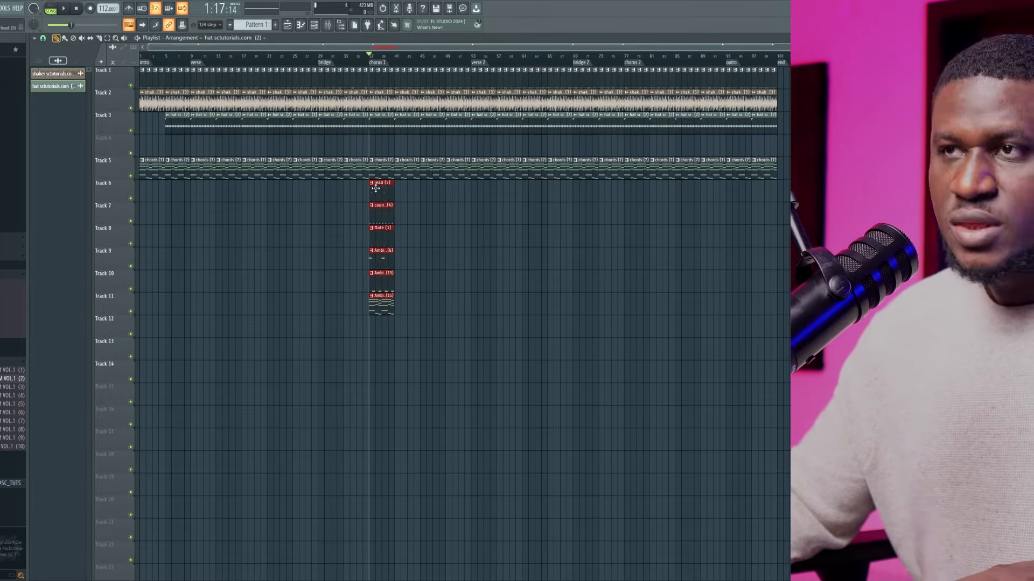
key("ctrl+b")
key("ctrl+b")
key("ctrl+b")
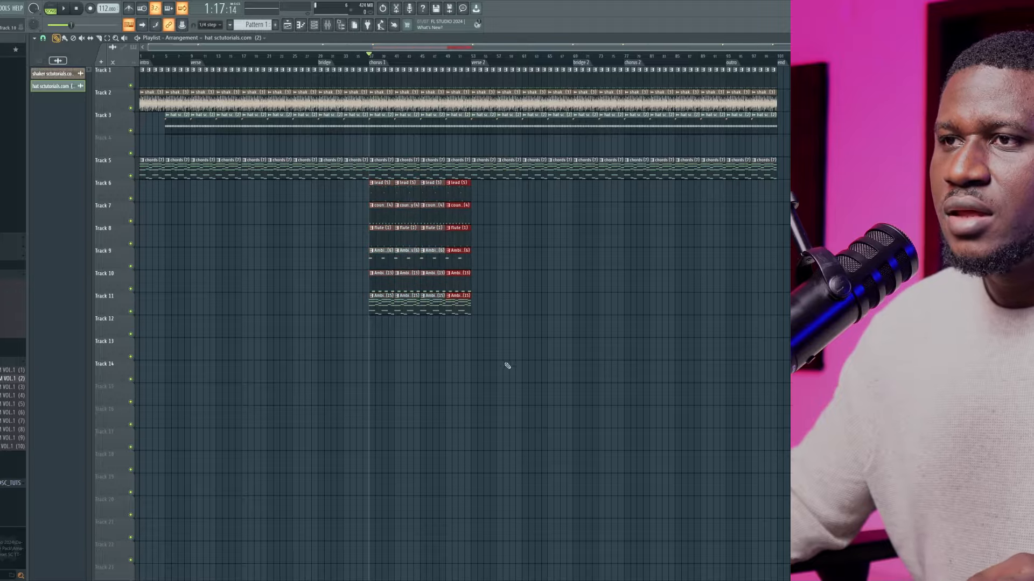
Copy the chorus 1 clips on Tracks 6 to 11 to the chorus 2 marker and play chorus 1
left_click_drag(508, 366, 633, 205)
key("space")
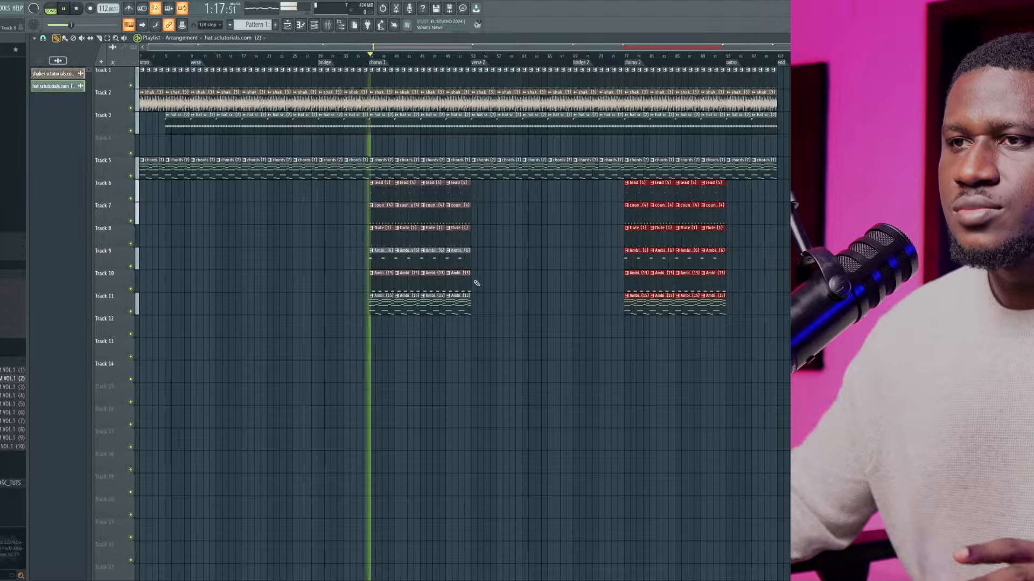
left_click(438, 367, "ctrl")
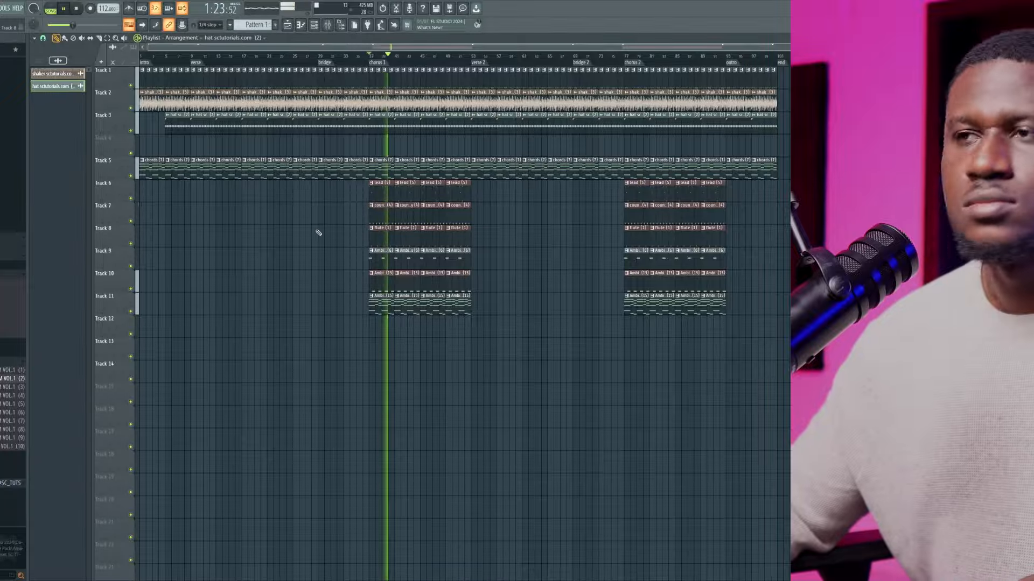
key("space")
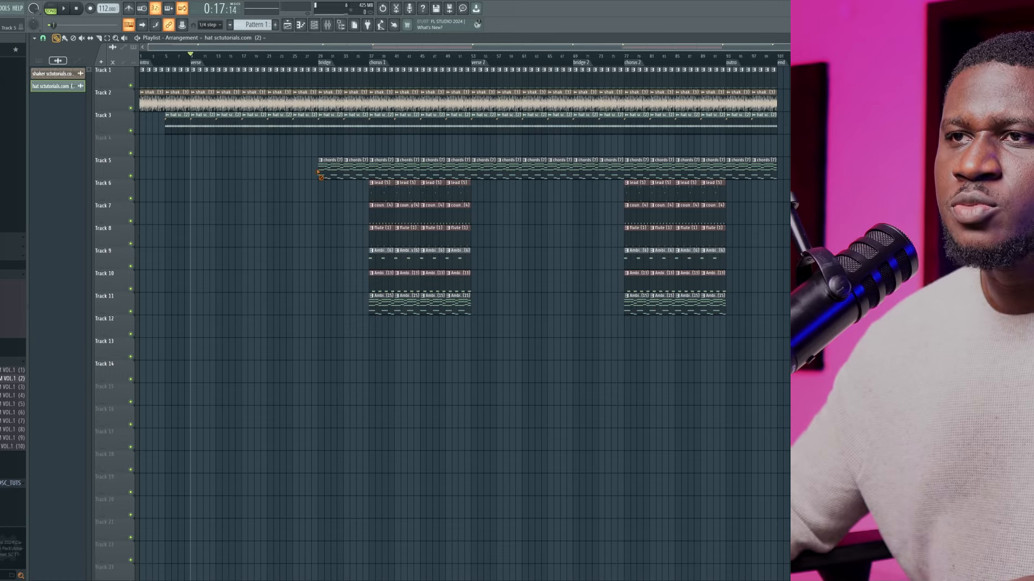
Try a copy of the lead clip on Track 6 at the verse marker during playback
left_click(381, 191)
key("space")
left_click_drag(217, 196, 191, 203)
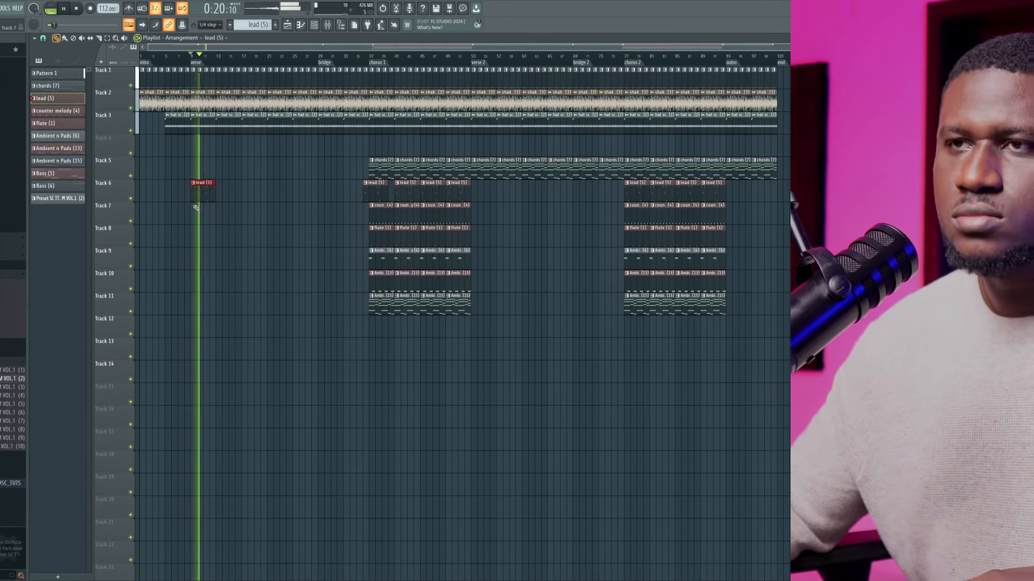
Copy the Ambient n Pads (13) clip on Track 10 to the verse marker and play the verse
left_click(384, 260)
key("space")
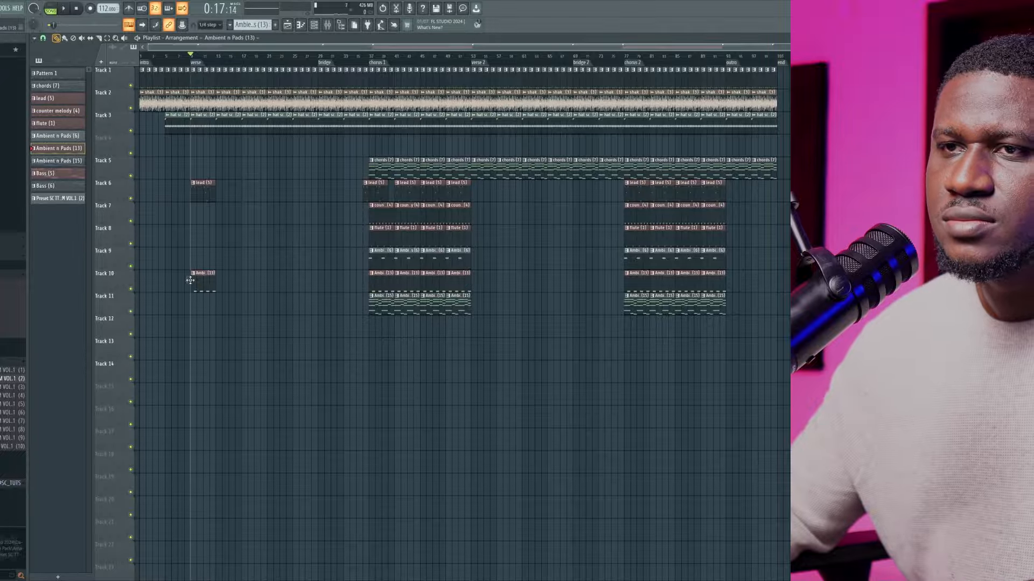
key("space")
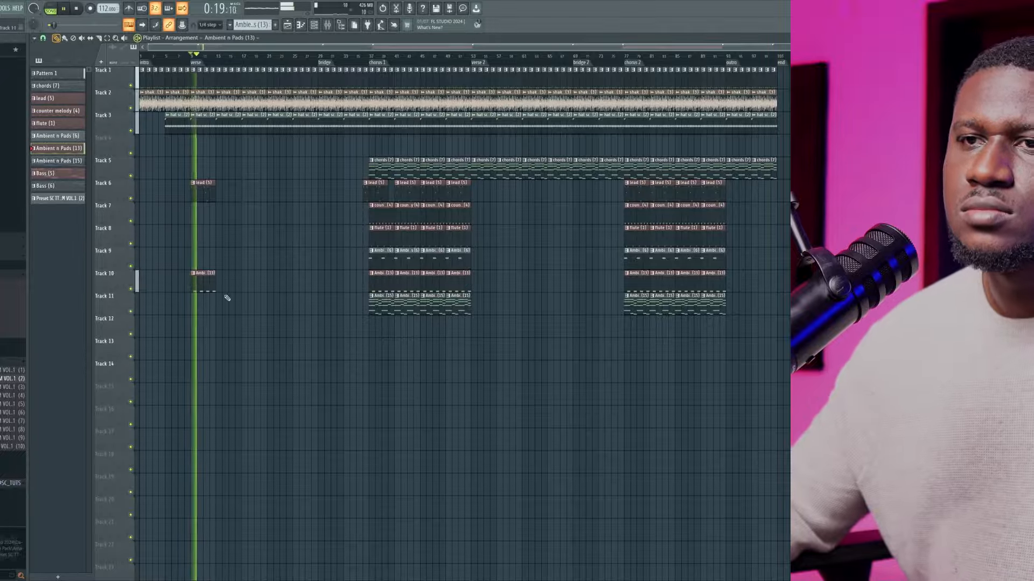
Delete the lead clip from the verse and duplicate the Ambient n Pads (13) clip up to chorus 1
left_click_drag(226, 312, 185, 189)
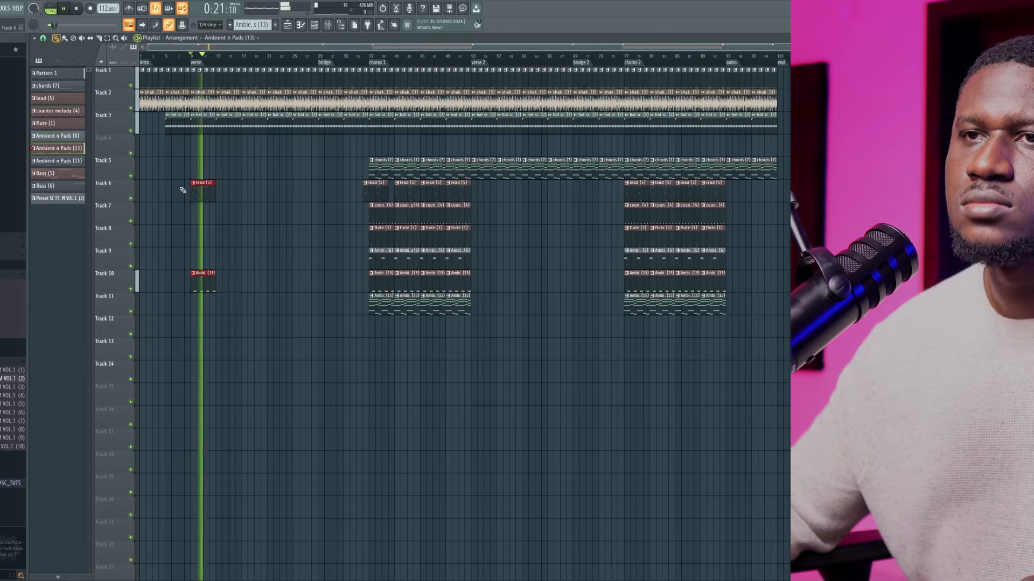
right_click(194, 193)
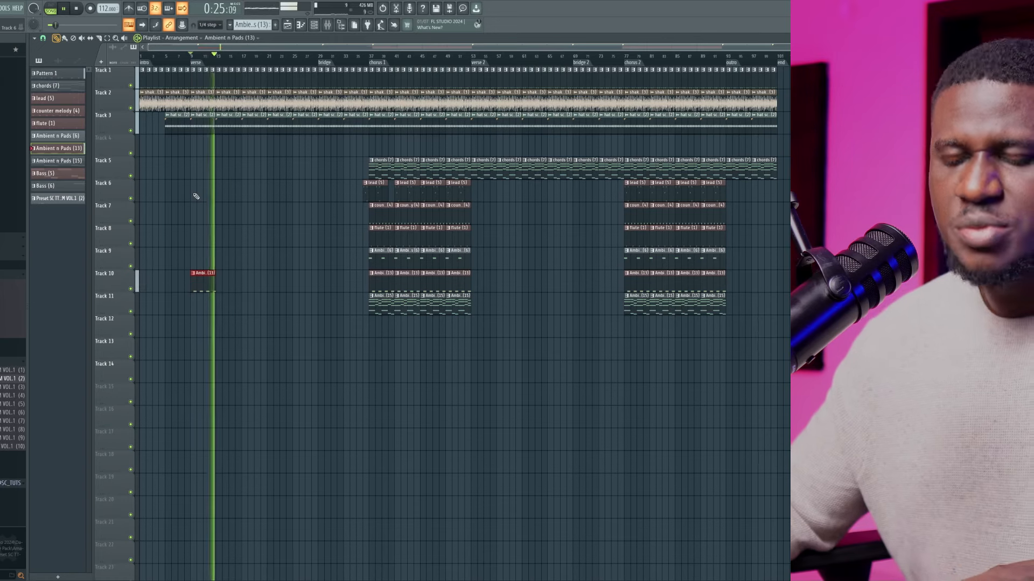
key("ctrl+b")
key("ctrl+b")
key("ctrl+b")
key("ctrl+b")
key("ctrl+b")
key("ctrl+b")
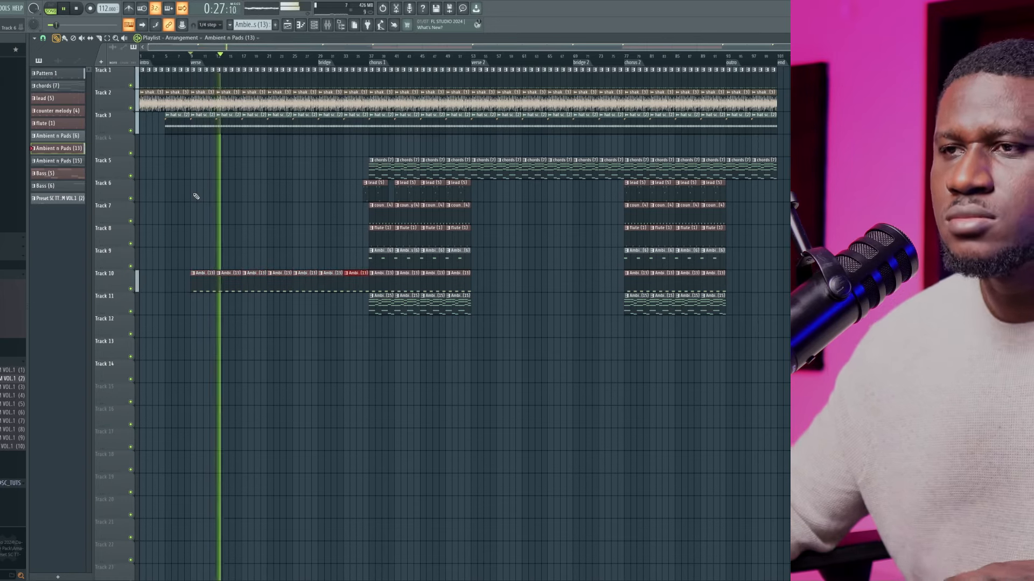
key("ctrl+d")
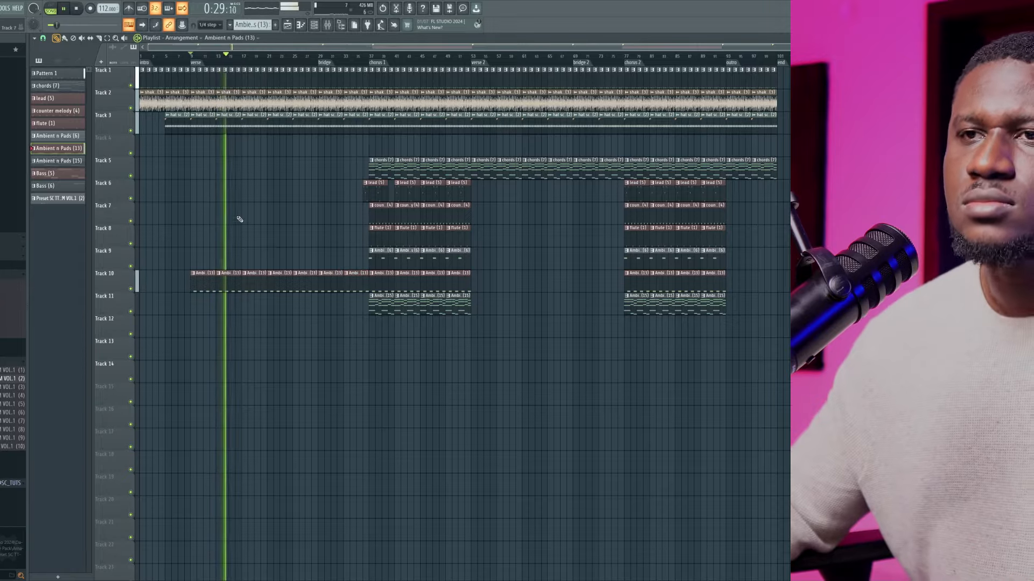
Copy the lead clip on Track 6 to bar 17 in the verse and duplicate it once
scroll(205, 225, "up", 3)
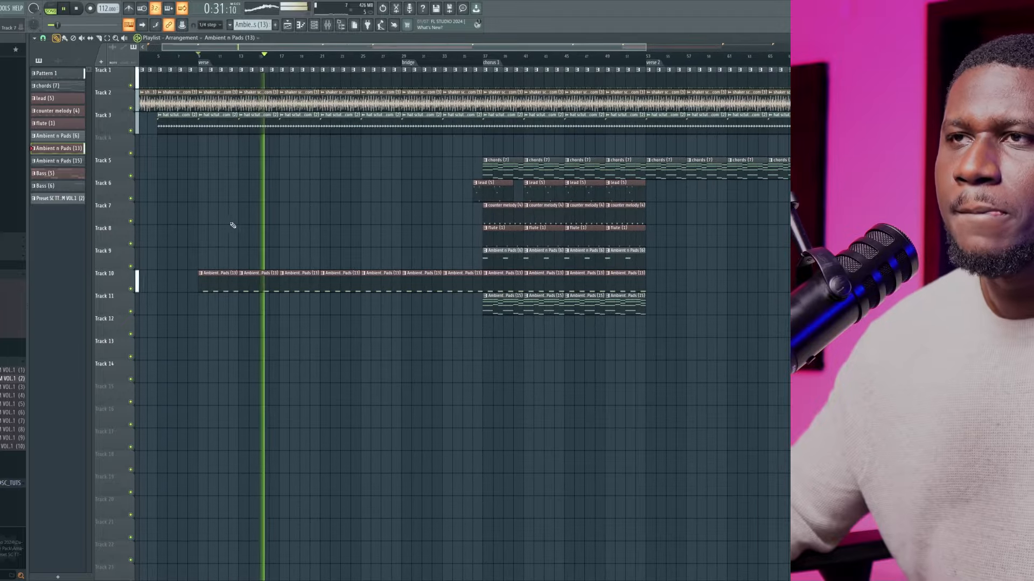
left_click_drag(486, 195, 292, 200)
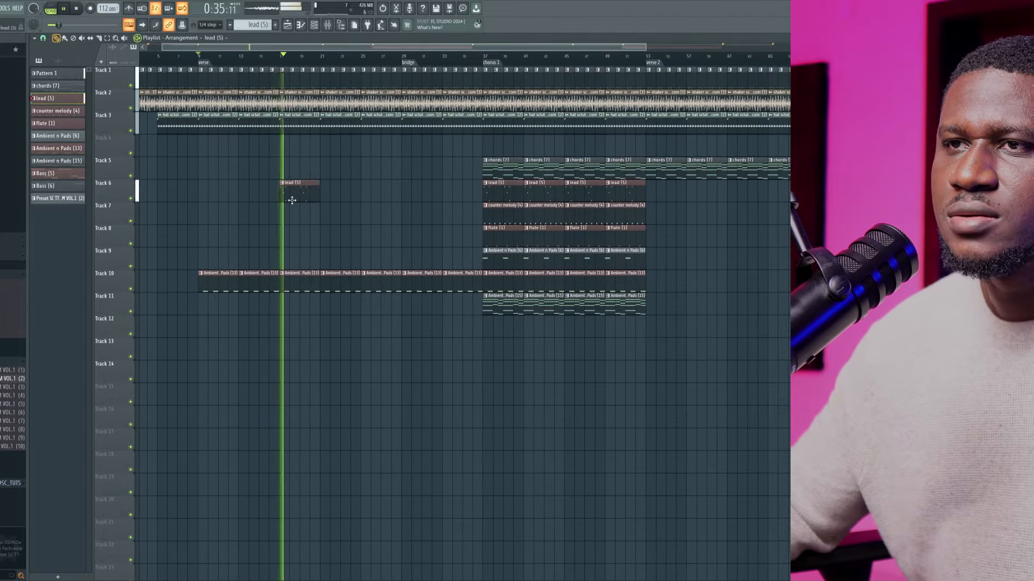
left_click(298, 191)
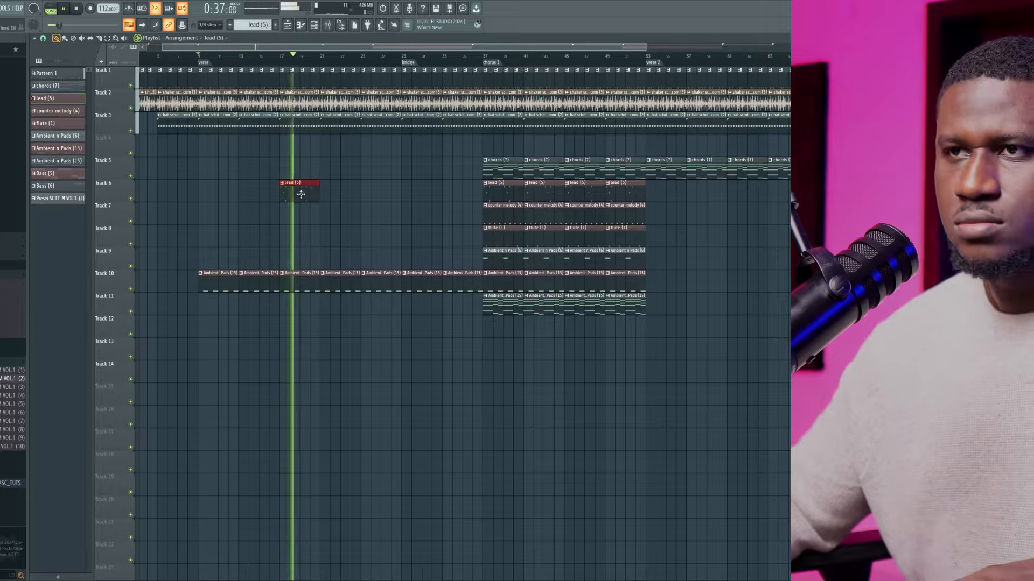
key("ctrl+b")
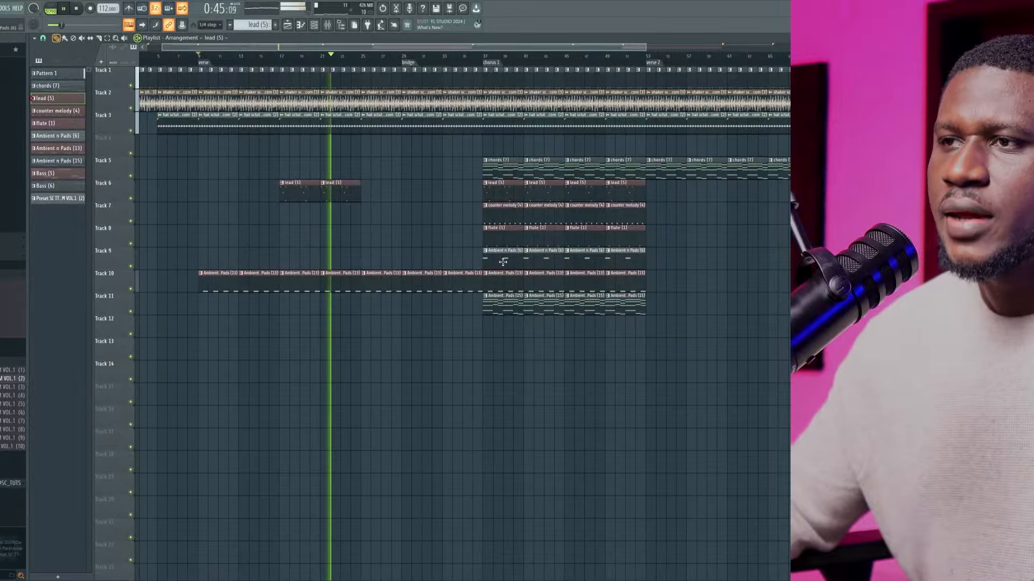
Copy the Ambient n Pads (6) clip on Track 9 ahead of chorus 1, keeping only the two duplicates from the bridge marker onward
left_click_drag(399, 260, 379, 261)
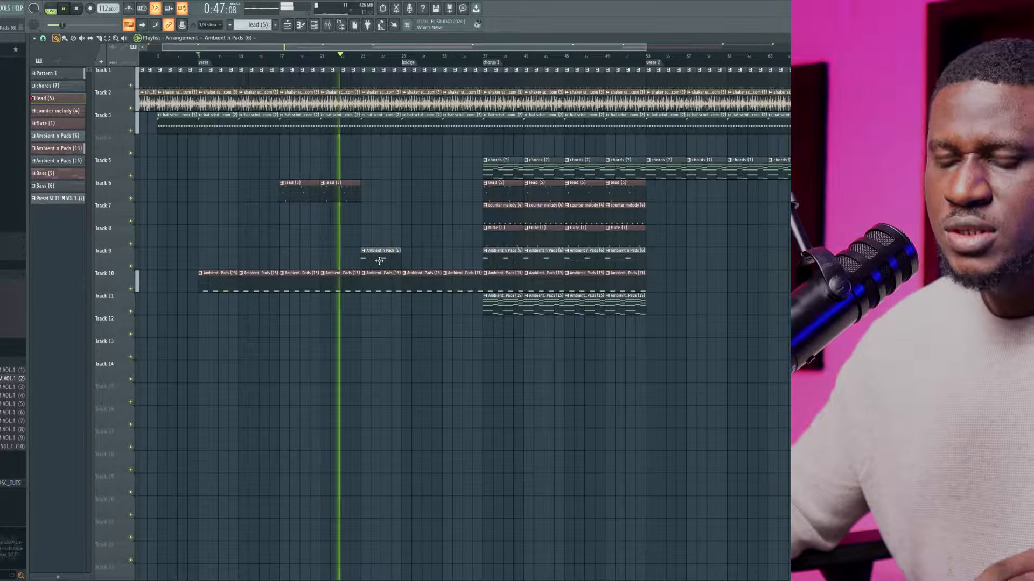
key("ctrl+b")
key("ctrl+b")
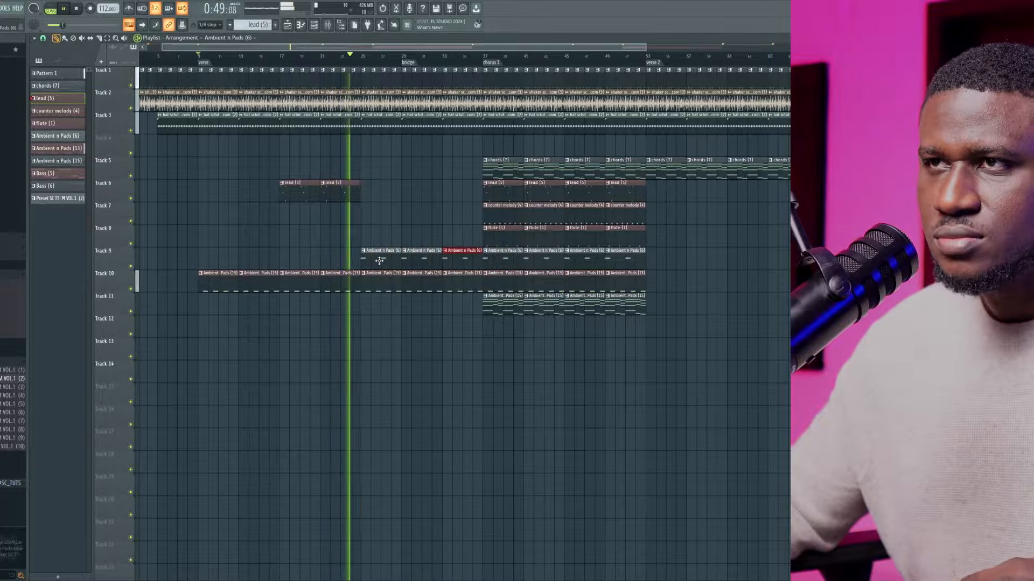
right_click(380, 261)
key("space")
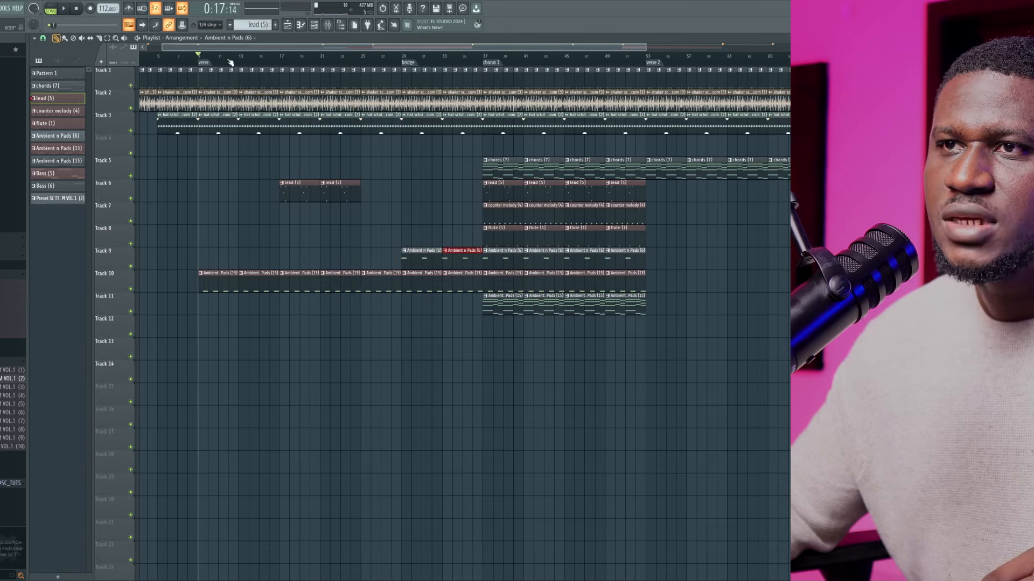
key("space")
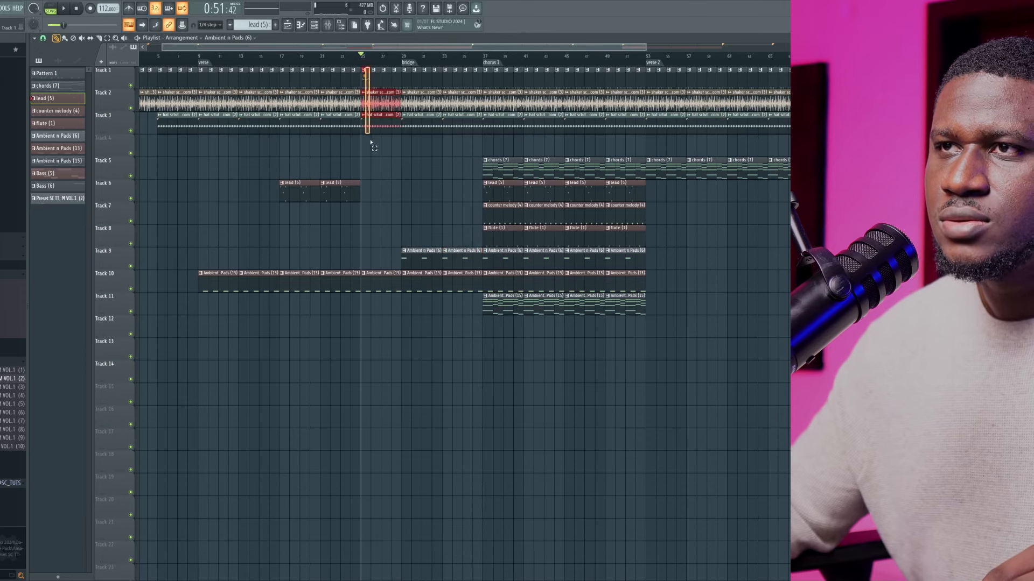
Delete the four bars of clips just before the bridge on all tracks and move everything from the bridge onward earlier to close the gap
left_click_drag(371, 143, 394, 289)
key("Delete")
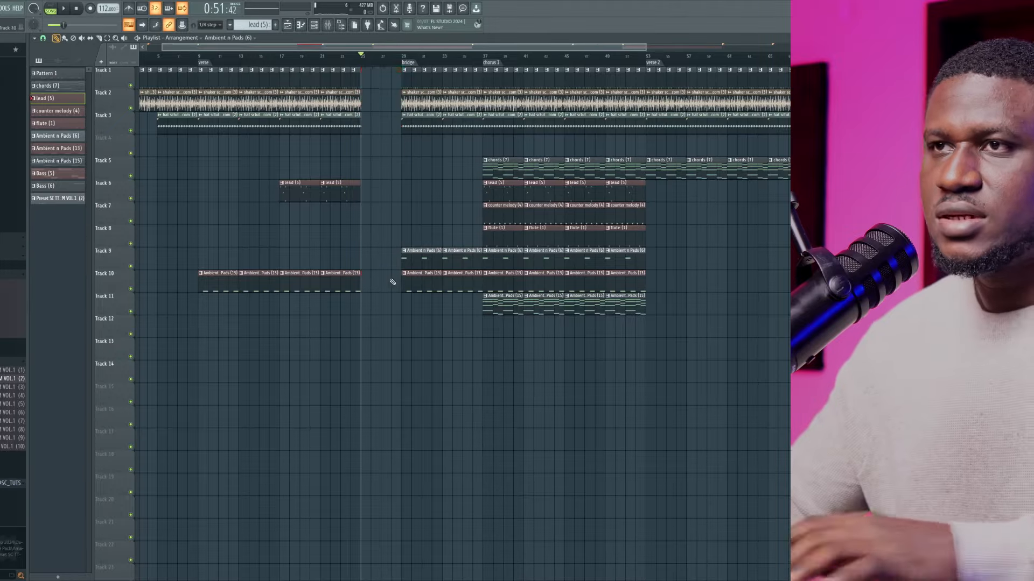
scroll(385, 159, "down", 3, "ctrl")
left_click_drag(787, 427, 305, 80)
left_click(329, 175)
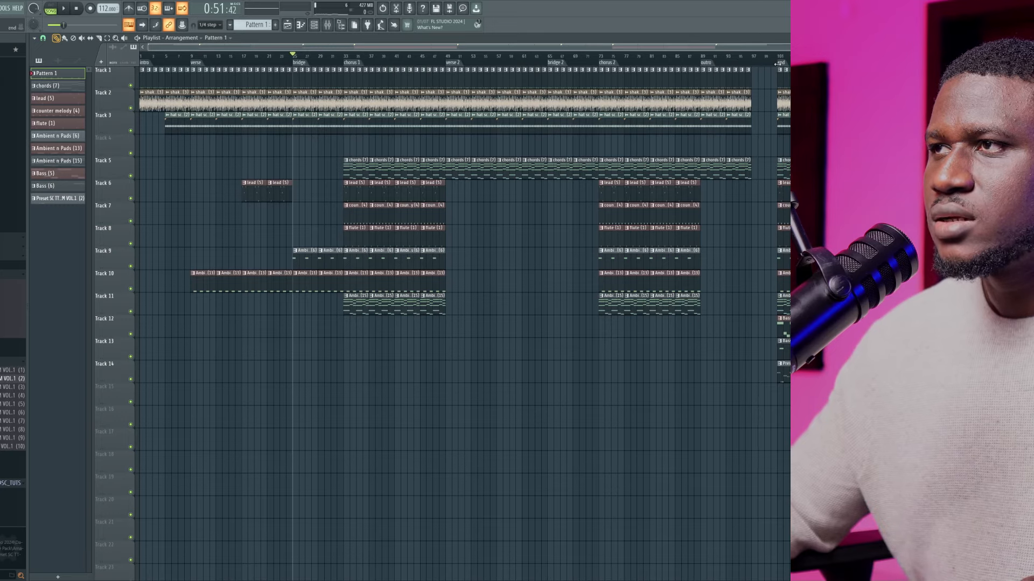
Play from bar 17 and place four consecutive Bass (5) clips on Track 12 from there up to chorus 1
left_click(241, 56)
key("space")
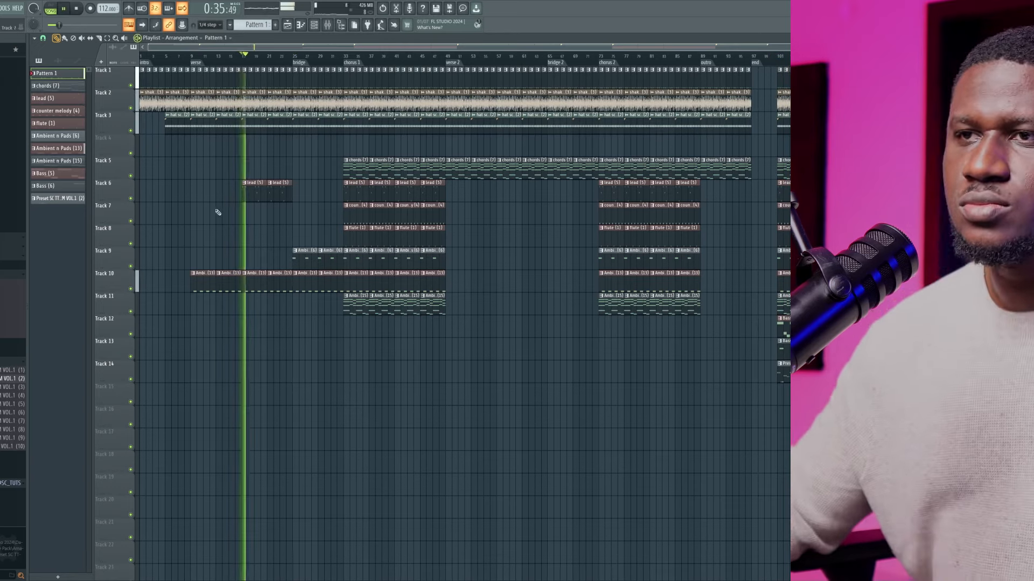
scroll(214, 213, "up", 3)
scroll(397, 297, "down", 3)
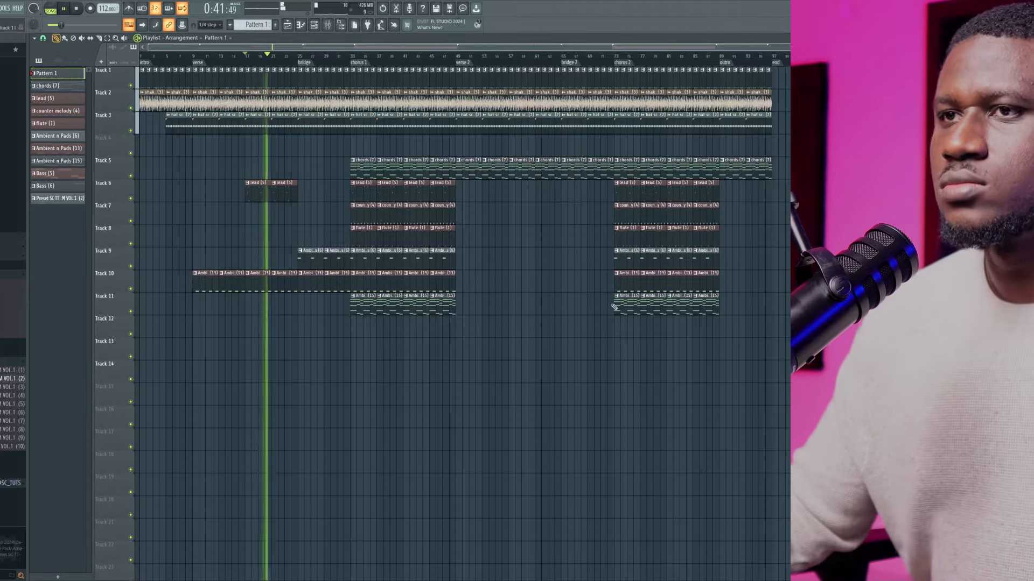
key("space")
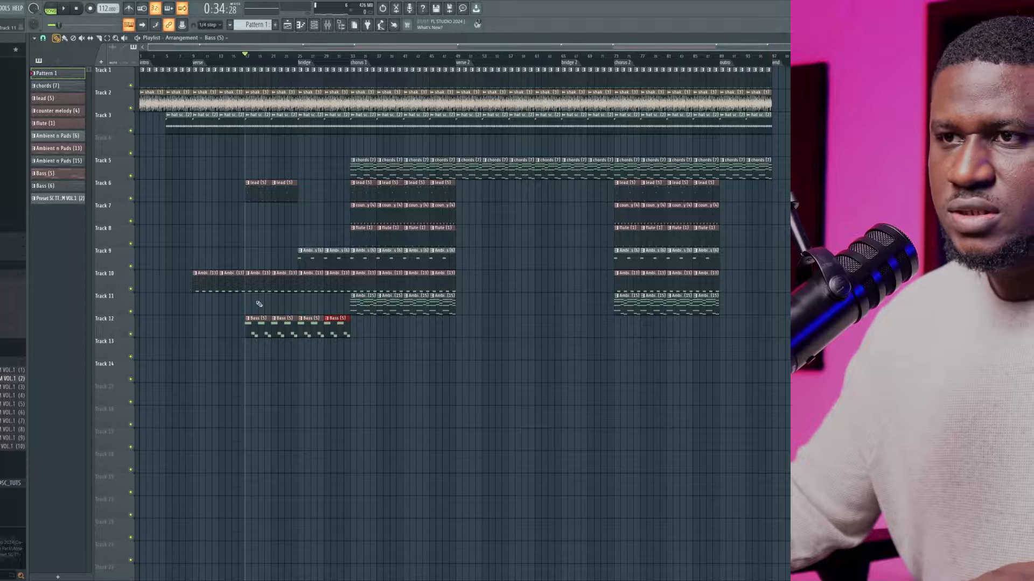
Review the bass channels, resume playback, and duplicate the four Bass (5) clips on Track 12 through chorus 1
left_click(316, 24)
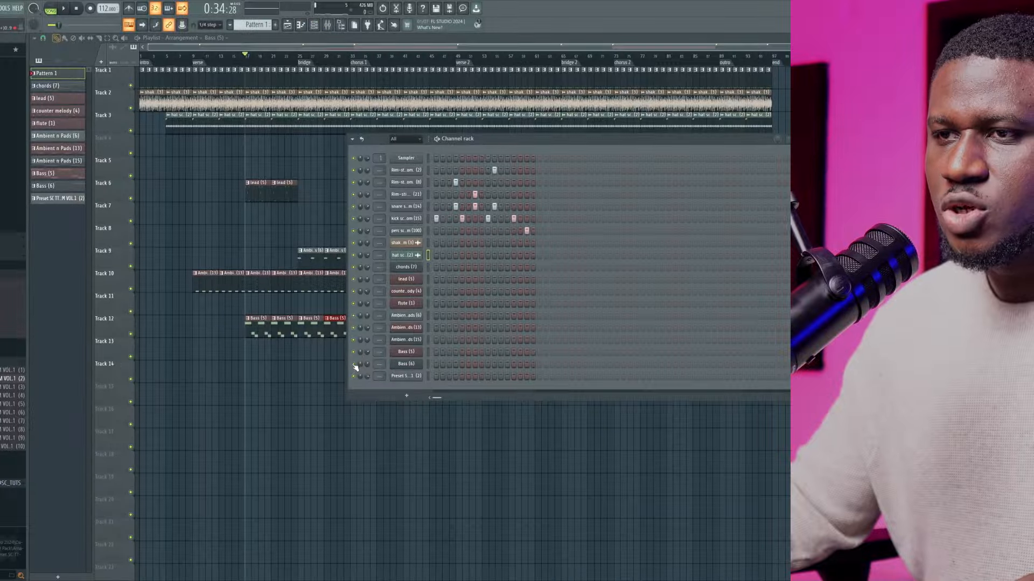
left_click(351, 363, "ctrl")
key("space")
left_click_drag(370, 340, 243, 340)
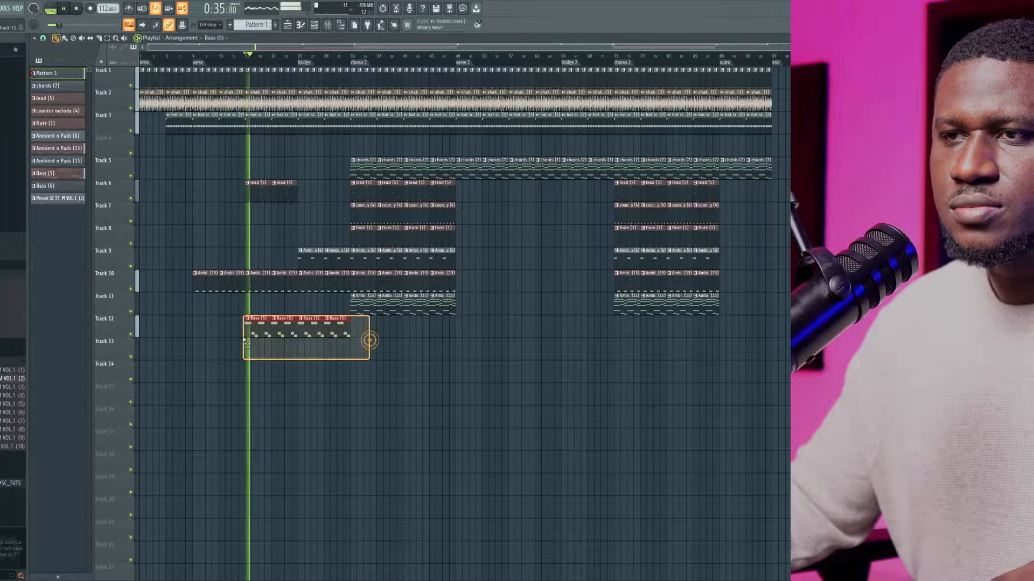
key("ctrl+b")
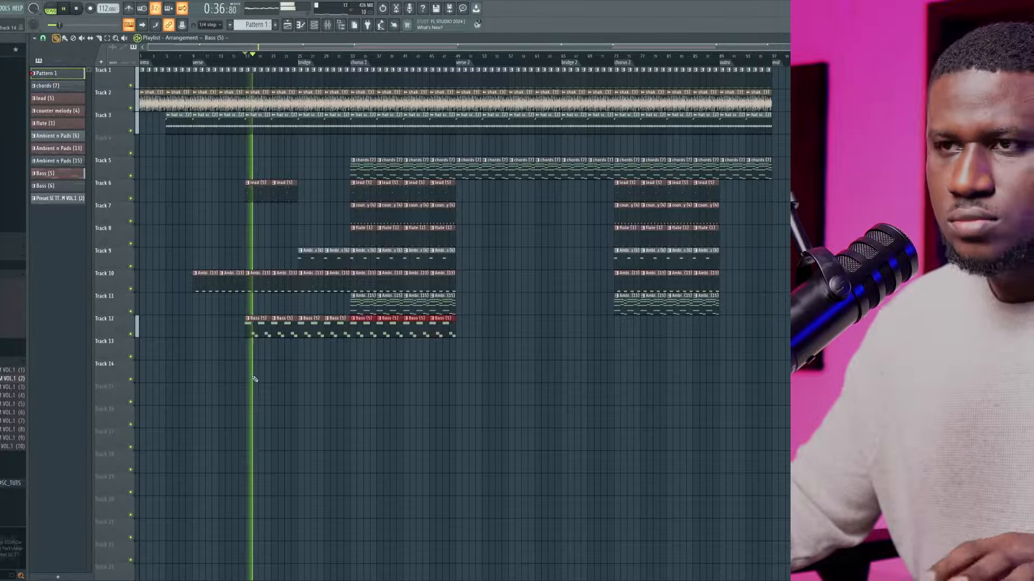
Open the Bass (5) pattern and inspect its channel in the channel rack during playback
double_click(253, 331)
left_click(317, 23)
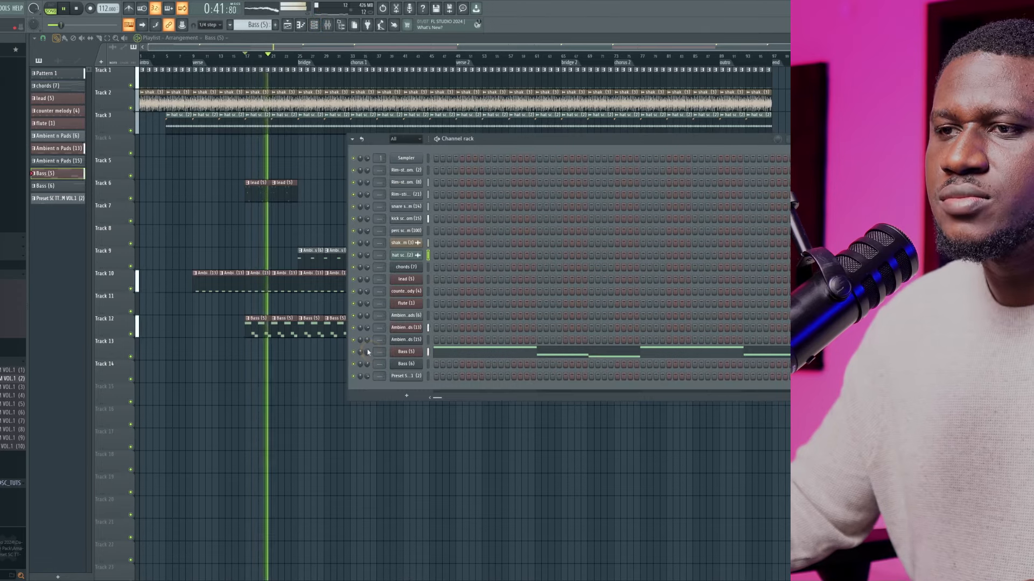
key("F6")
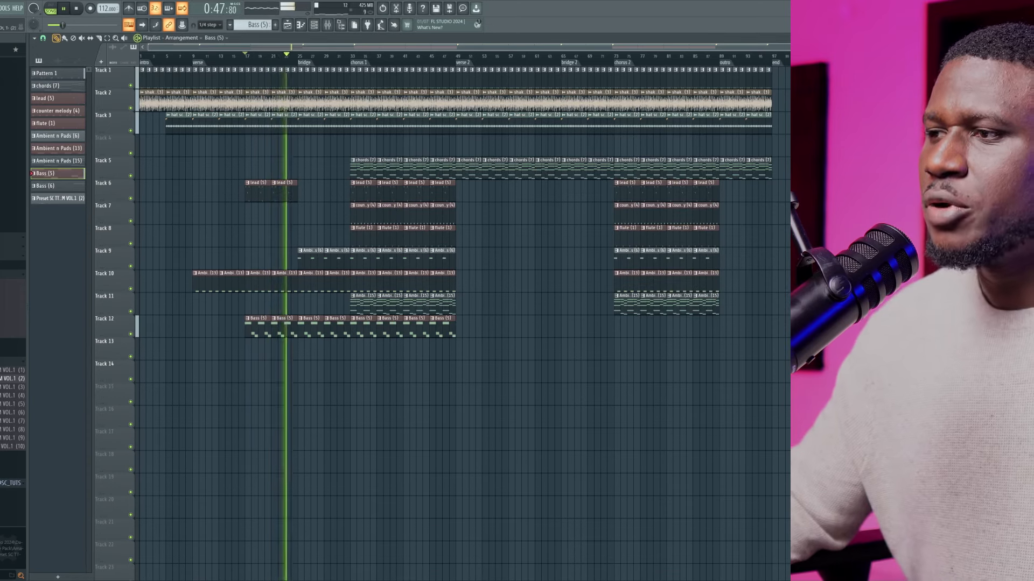
Place the Preset (2) clip on Track 14 at the chorus 1 marker and duplicate it three times to fill the chorus
left_click_drag(808, 366, 357, 364)
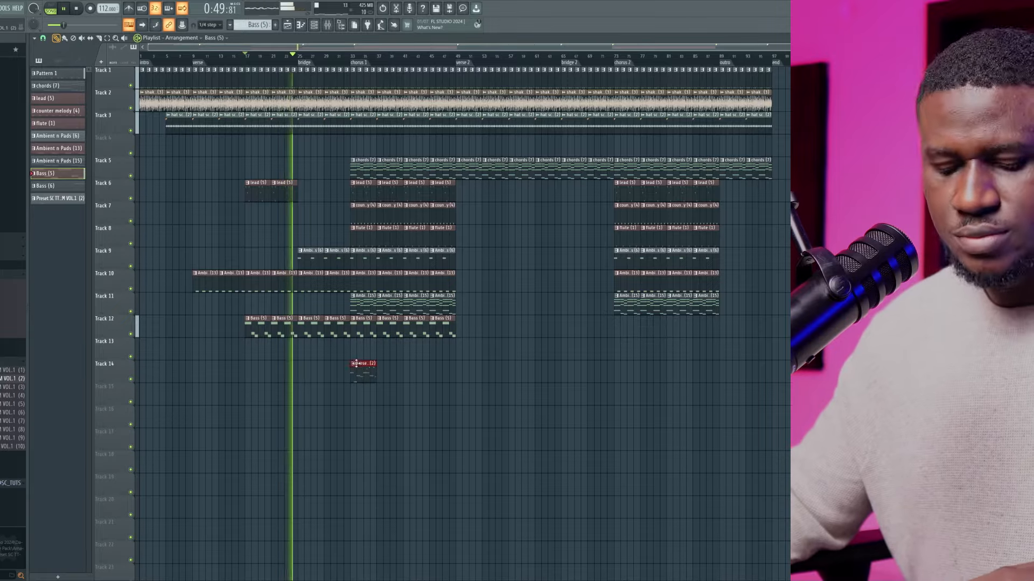
key("ctrl+b")
key("ctrl+b")
key("ctrl+b")
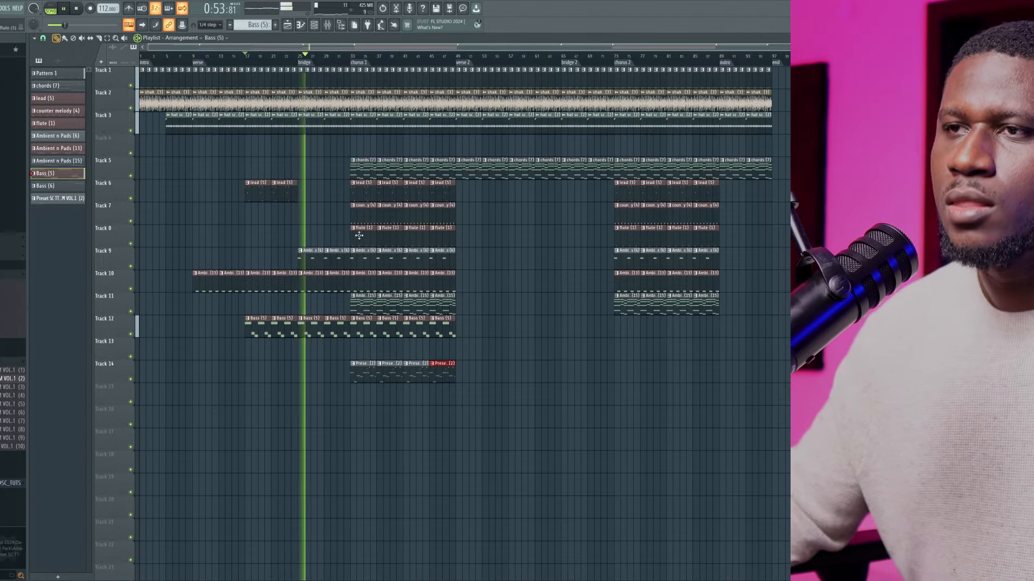
Copy the counter melody clip on Track 7 to the bridge marker, duplicate it once up to chorus 1, and clear the selection
left_click_drag(365, 215, 311, 216)
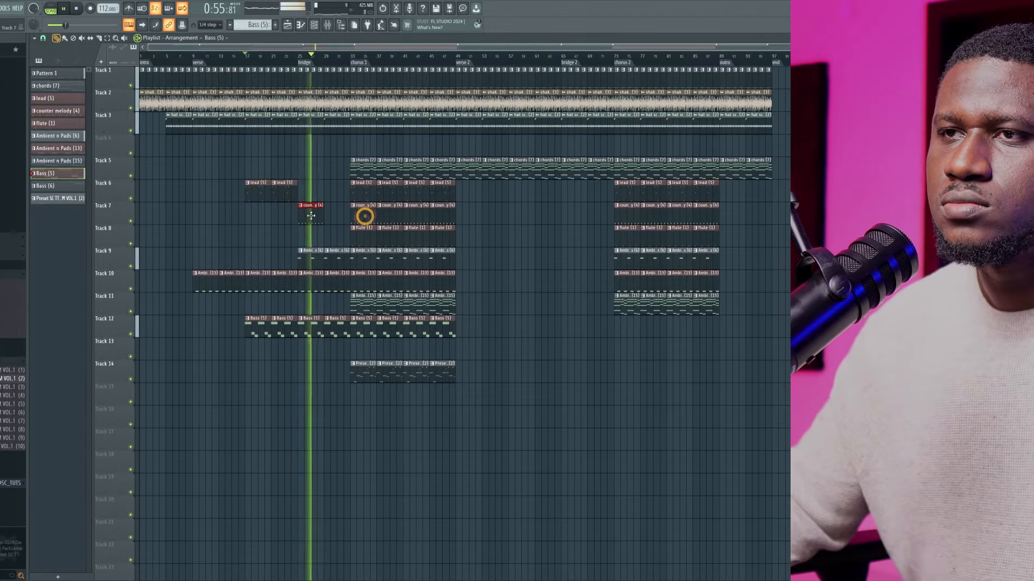
key("ctrl+b")
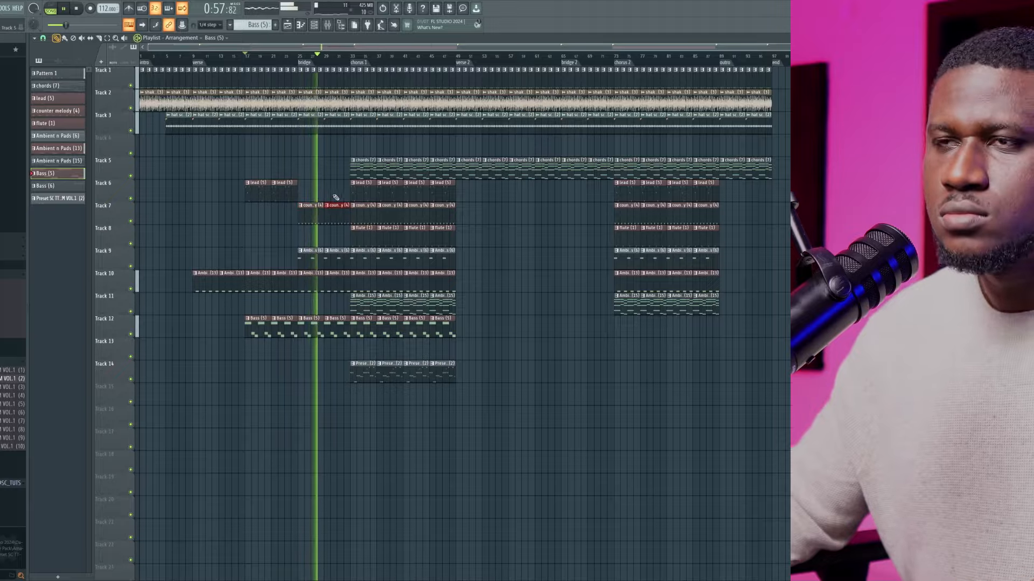
key("ctrl+d")
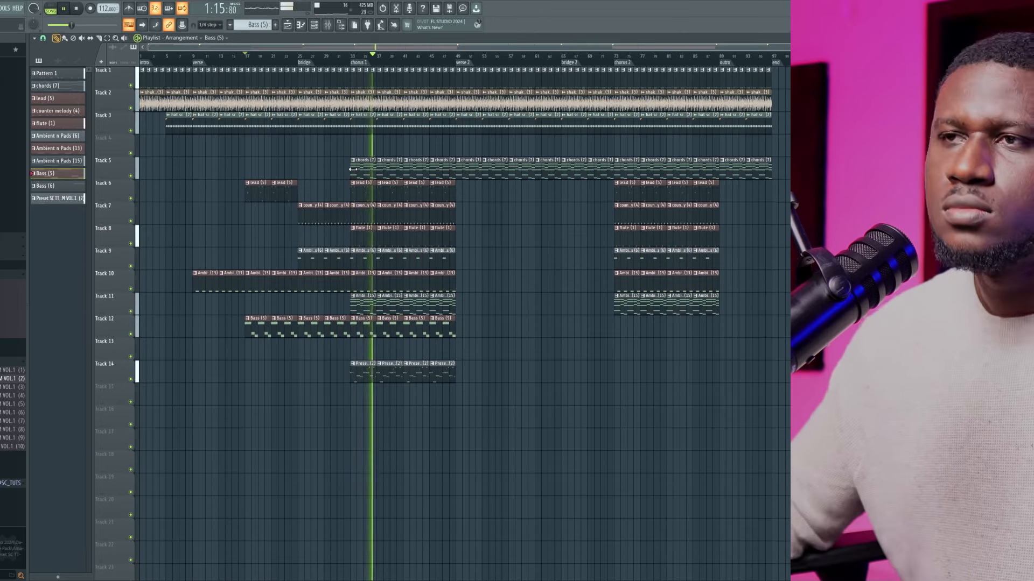
Play chorus 1 with the chords on Track 5 muted, and unmute them to compare
key("space")
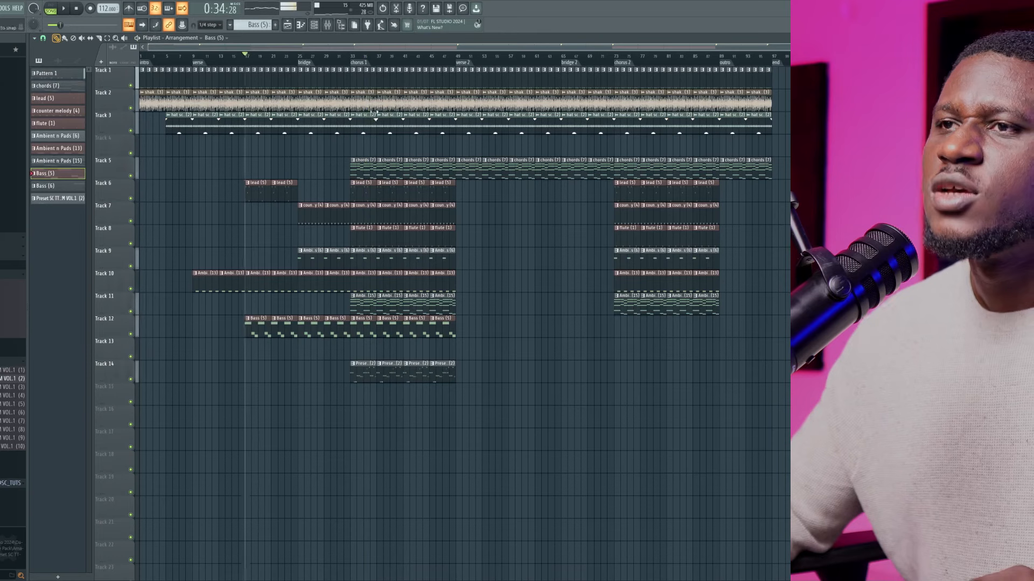
left_click(130, 175)
left_click(350, 59)
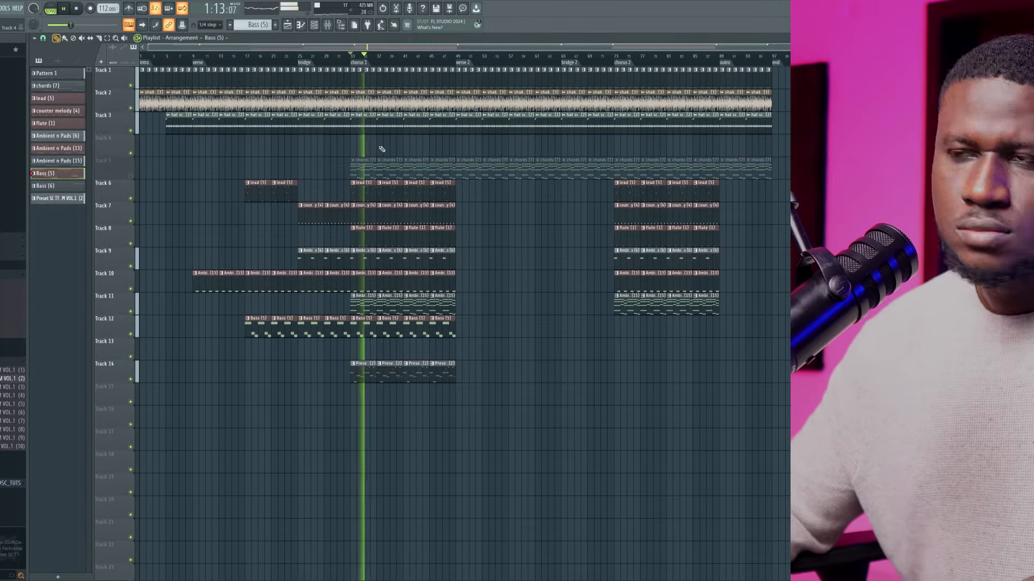
left_click(133, 179)
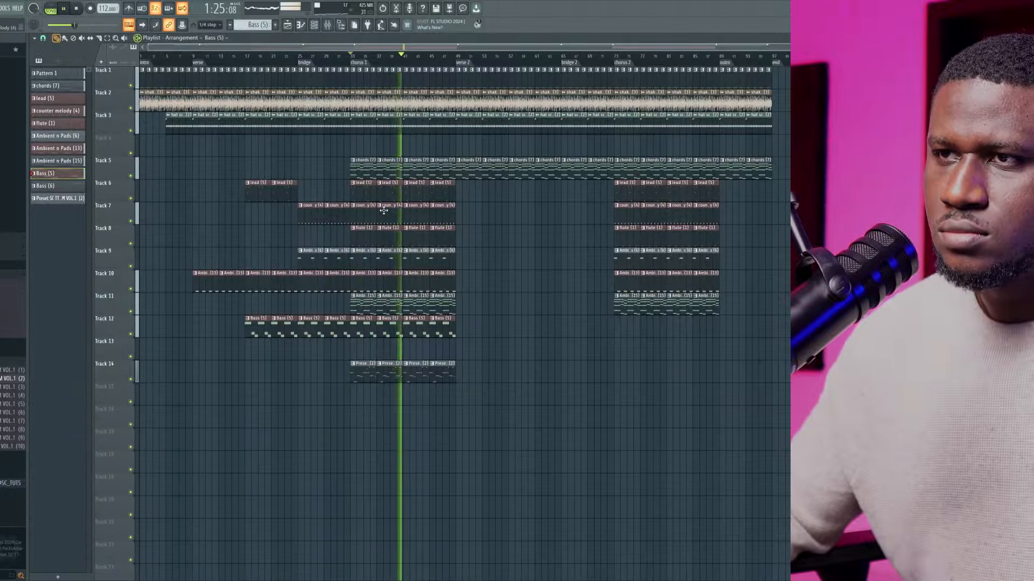
scroll(381, 210, "up", 2)
scroll(383, 210, "down", 2)
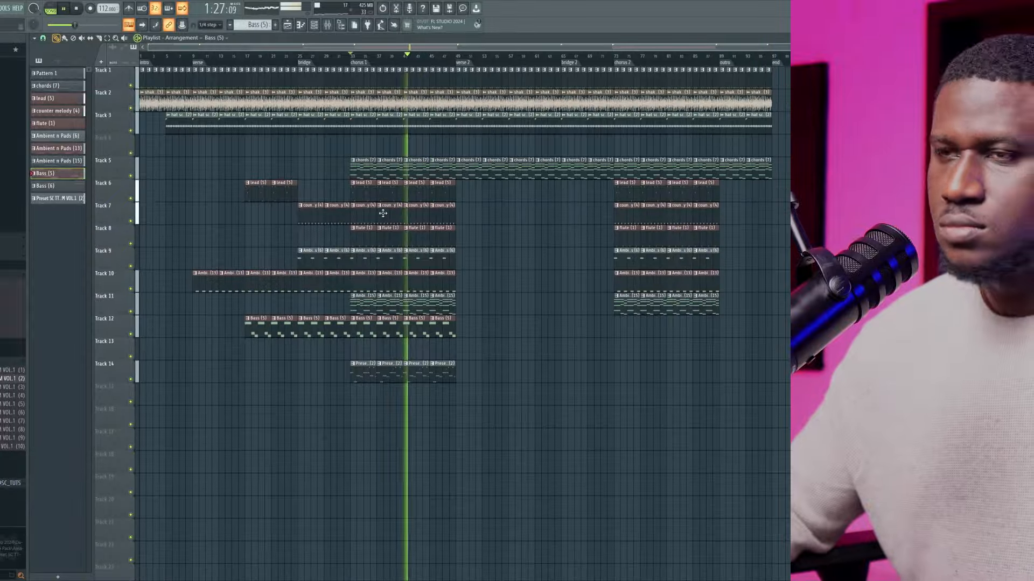
Delete the chords clips on Track 5 from verse 2 up to chorus 2
right_click(503, 173)
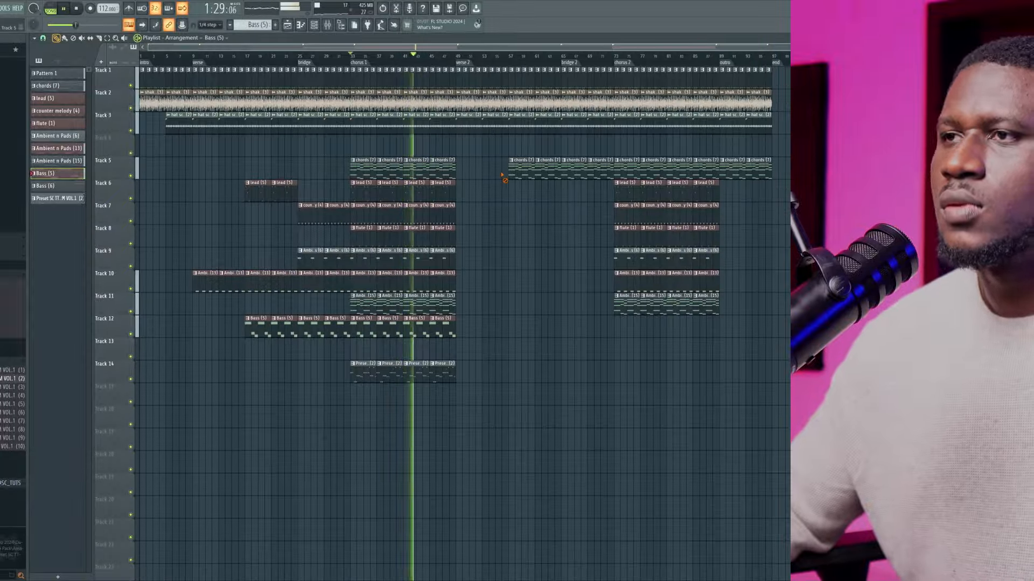
right_click(522, 173)
right_click(548, 173)
right_click(574, 173)
right_click(590, 173)
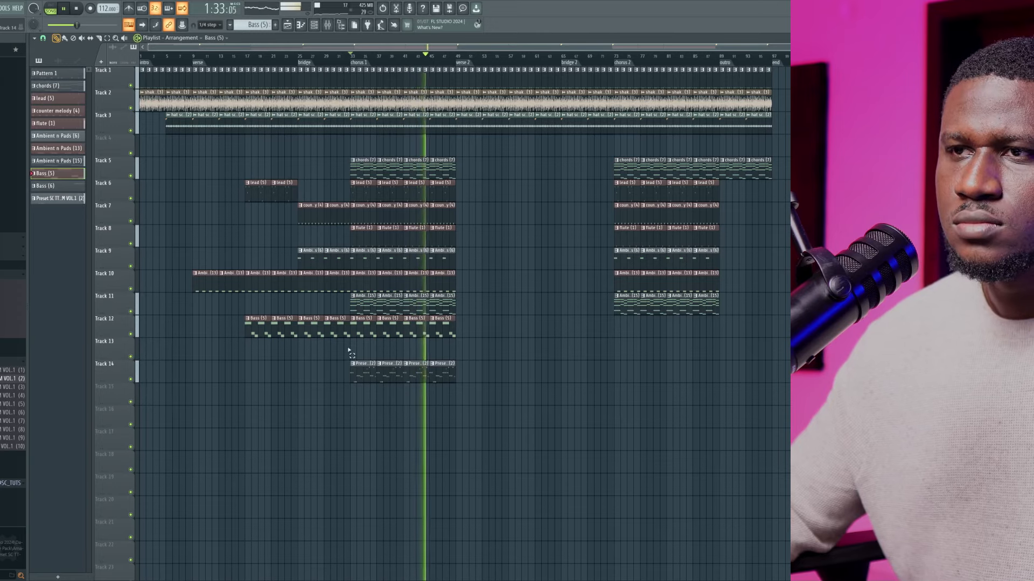
Copy all the verse and bridge clips on Tracks 6 to 12 to the verse 2 and bridge 2 sections
left_click_drag(349, 351, 197, 156)
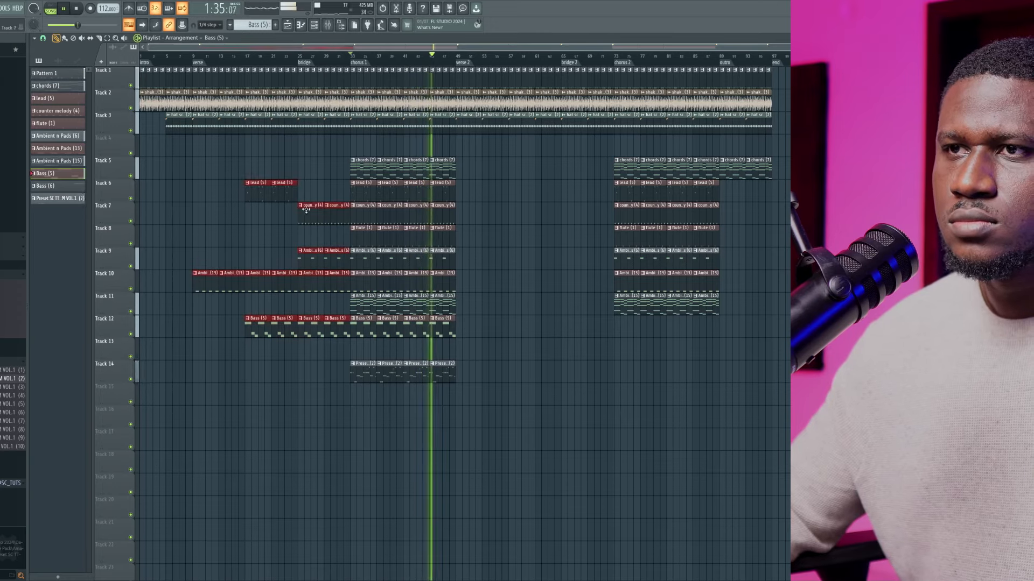
left_click_drag(306, 210, 570, 229, "shift")
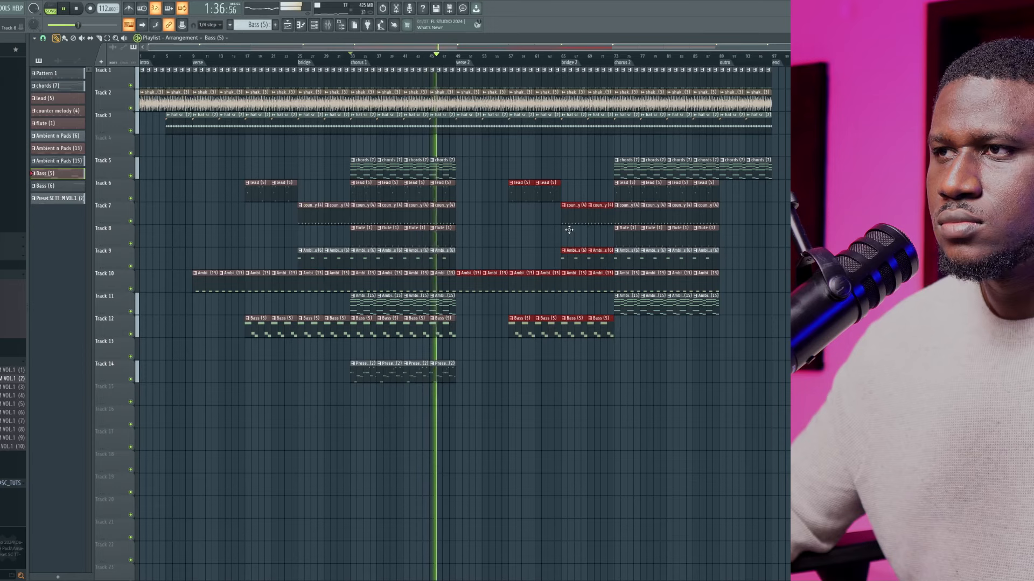
left_click(480, 350)
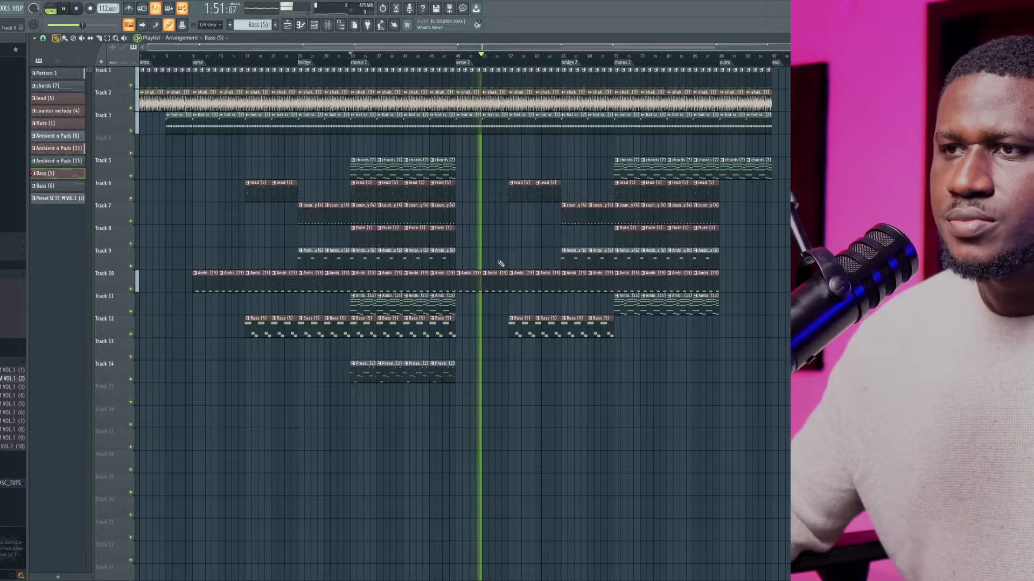
Play parts of verse 2 and chorus 2, and copy the four Preset (2) clips on Track 14 to the chorus 2 marker
left_click(506, 60)
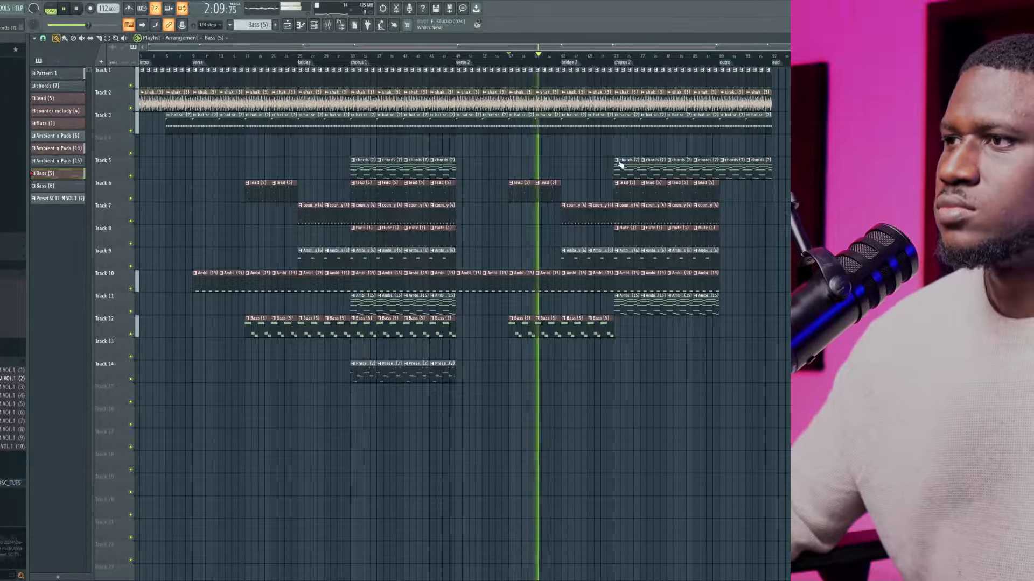
left_click(708, 60)
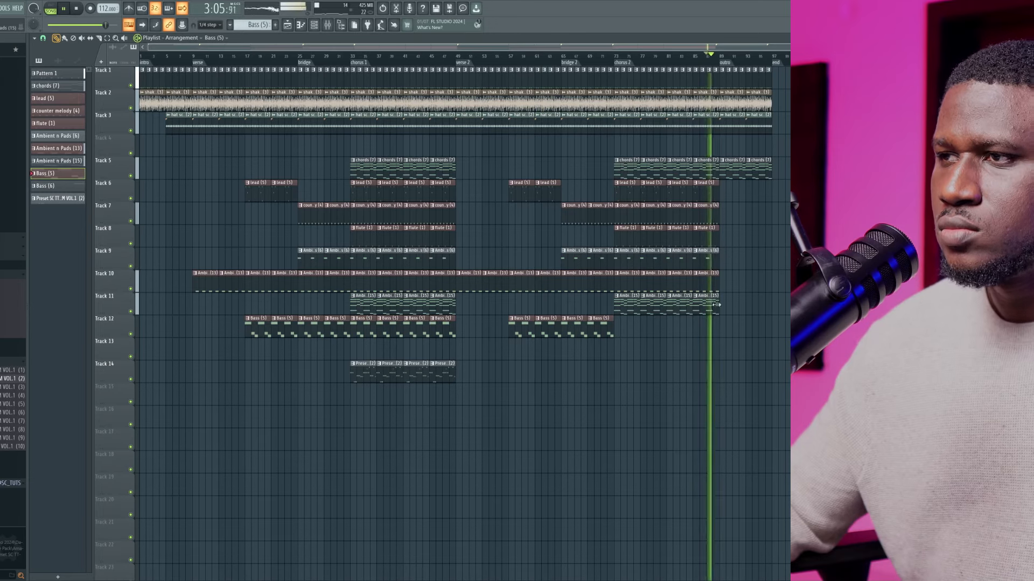
key("space")
left_click_drag(491, 351, 640, 392)
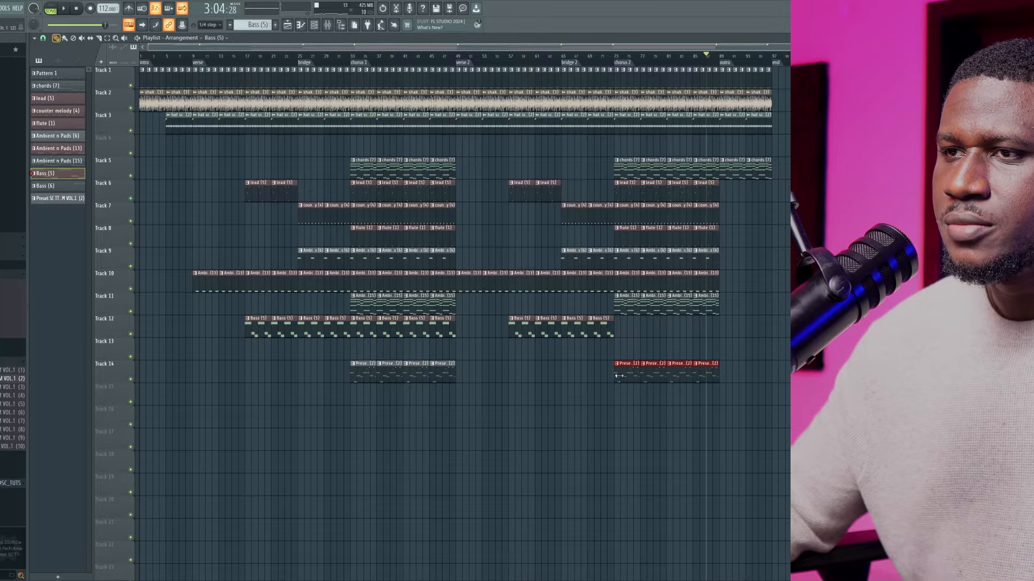
Copy the four Bass (5) clips on Track 12 into chorus 2, and play the section's end
left_click_drag(538, 342, 506, 340)
key("ctrl+b")
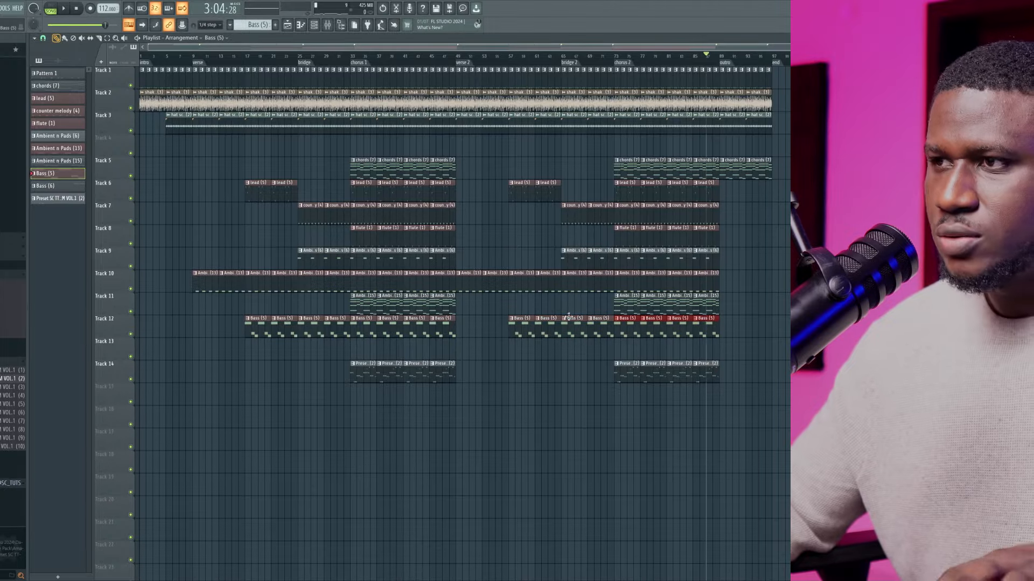
key("space")
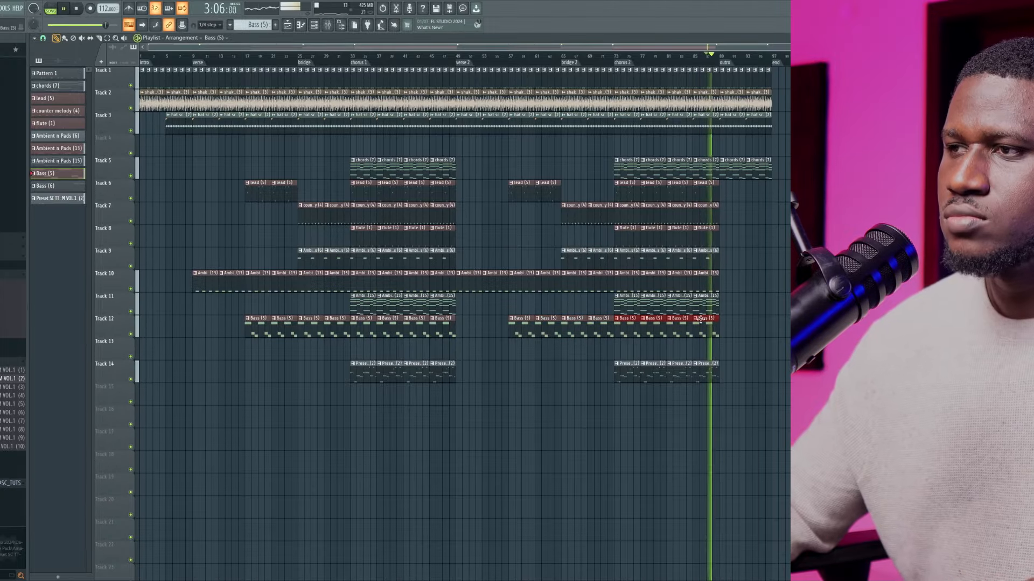
left_click(731, 350)
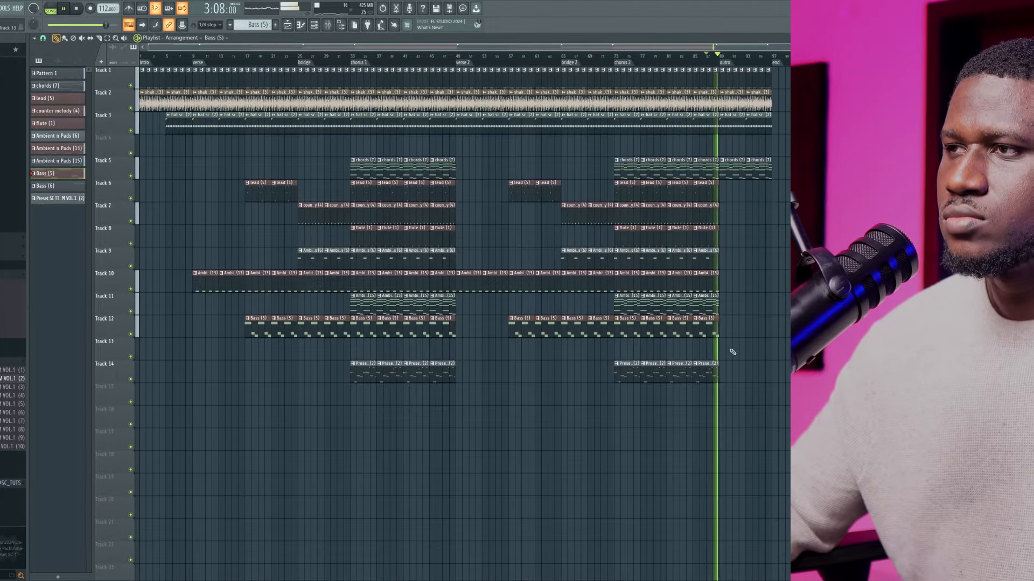
key("space")
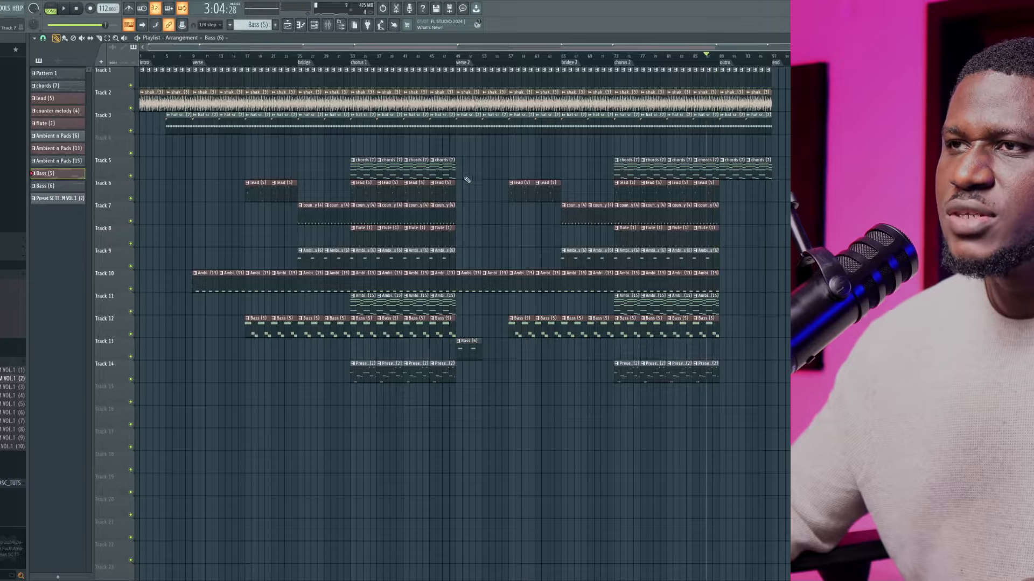
Play verse 2, add a second Bass (6) clip on Track 13 there, and copy both clips to the verse marker
key("space")
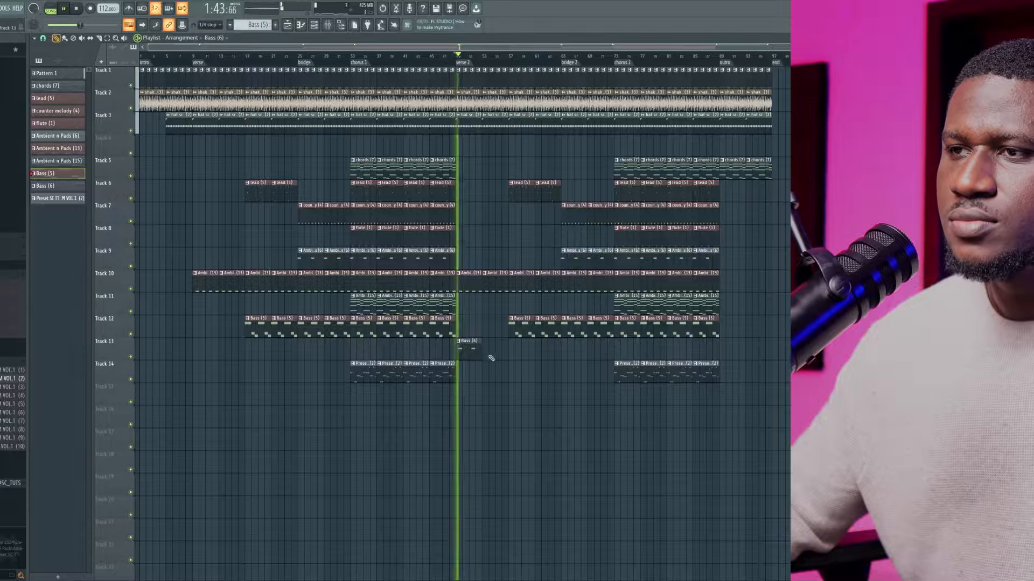
left_click(466, 355)
left_click(487, 346)
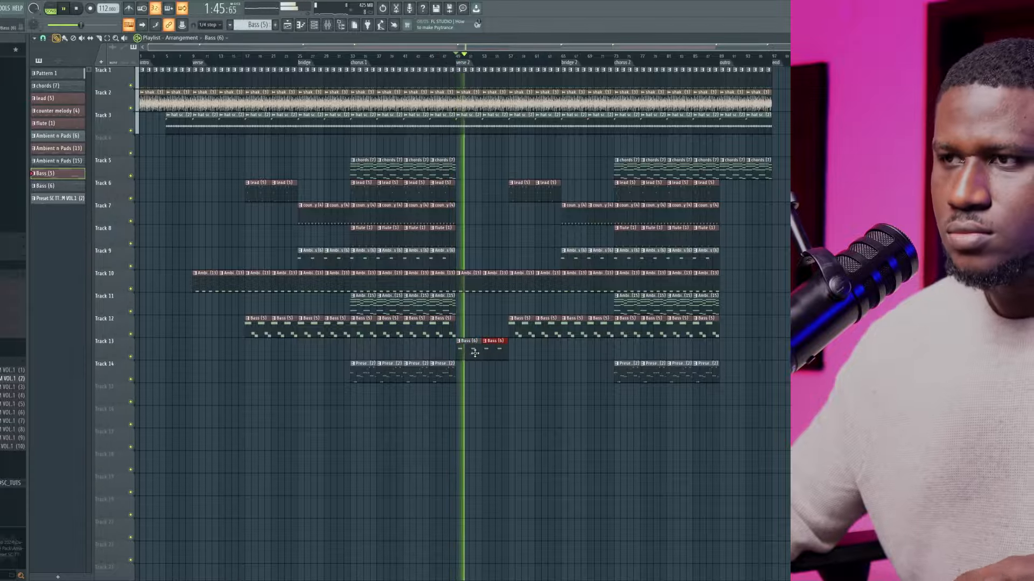
left_click_drag(471, 355, 207, 356)
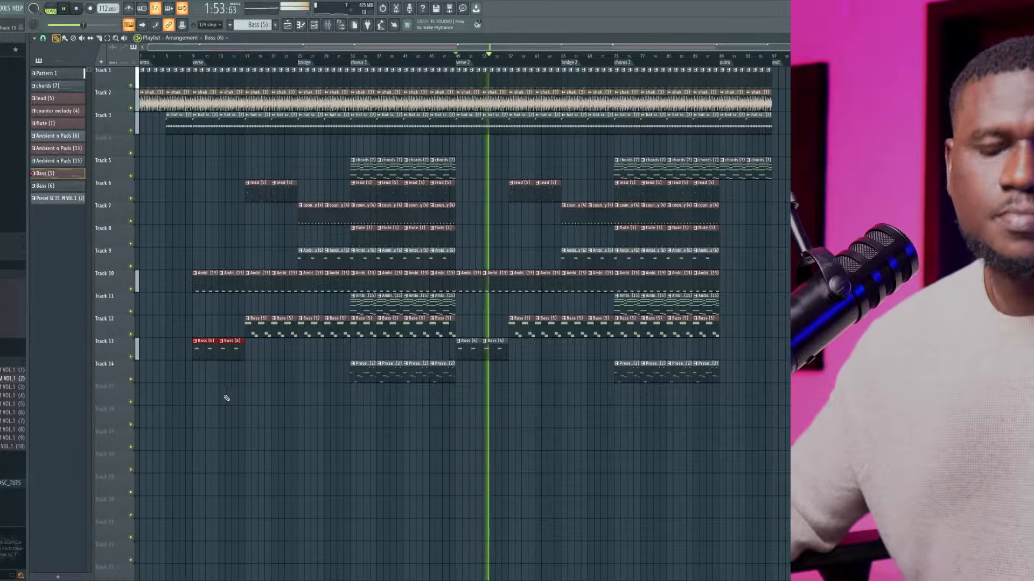
left_click(449, 428, "ctrl")
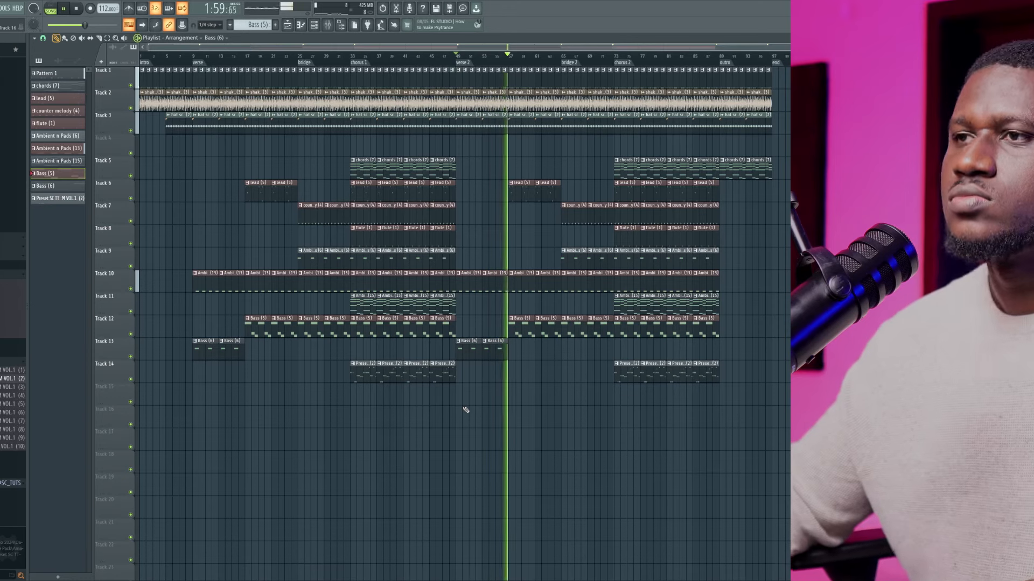
Replace the Bass (5) clips in the second half of verse 2 with Bass (6) on Track 13, keeping Bass (5) from bridge 2
right_click(519, 331)
left_click_drag(518, 352, 473, 351)
key("ctrl+b")
key("ctrl+b")
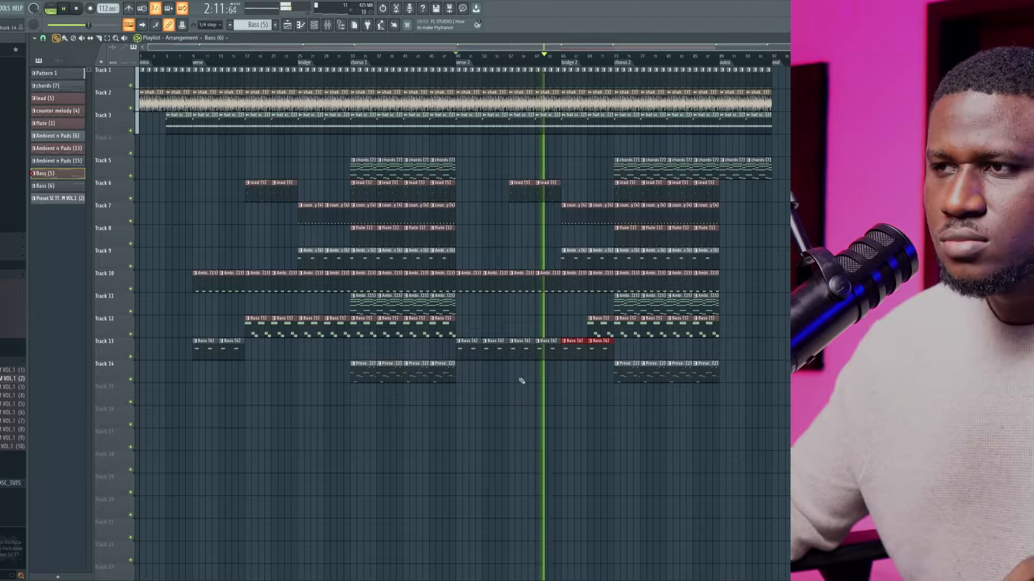
right_click(574, 350)
right_click(597, 351)
left_click_drag(577, 332, 568, 332)
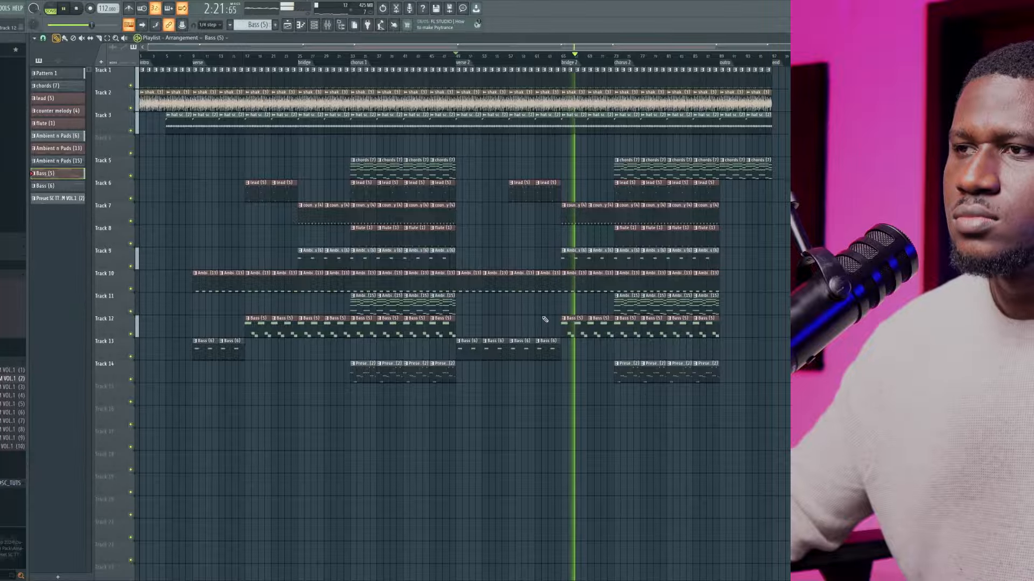
Replace the two Bass (5) clips in the second half of the first verse with two copied Bass (6) clips on Track 13
left_click(272, 56)
left_click(225, 56)
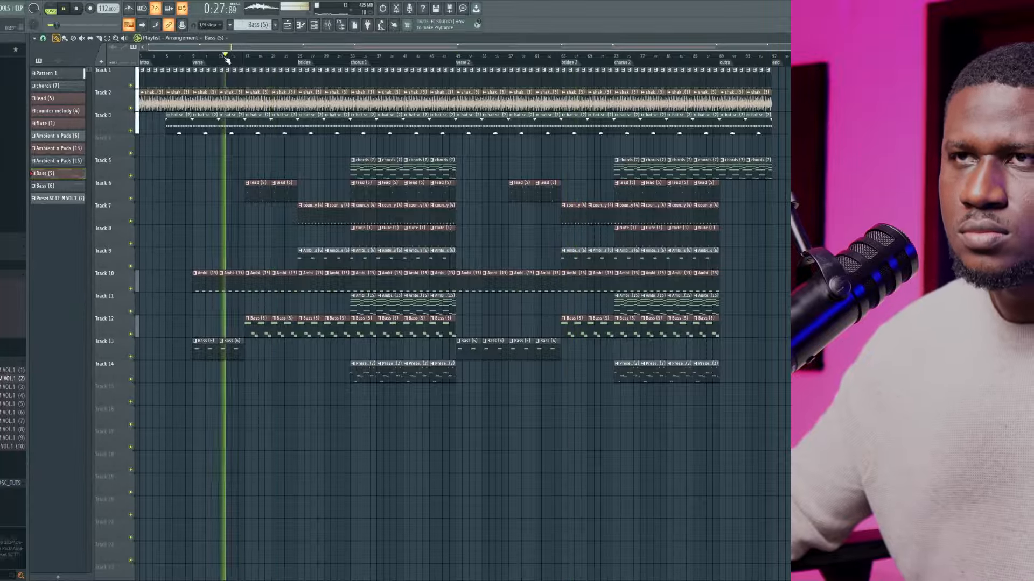
right_click(285, 333)
right_click(256, 335)
left_click_drag(251, 333, 199, 353)
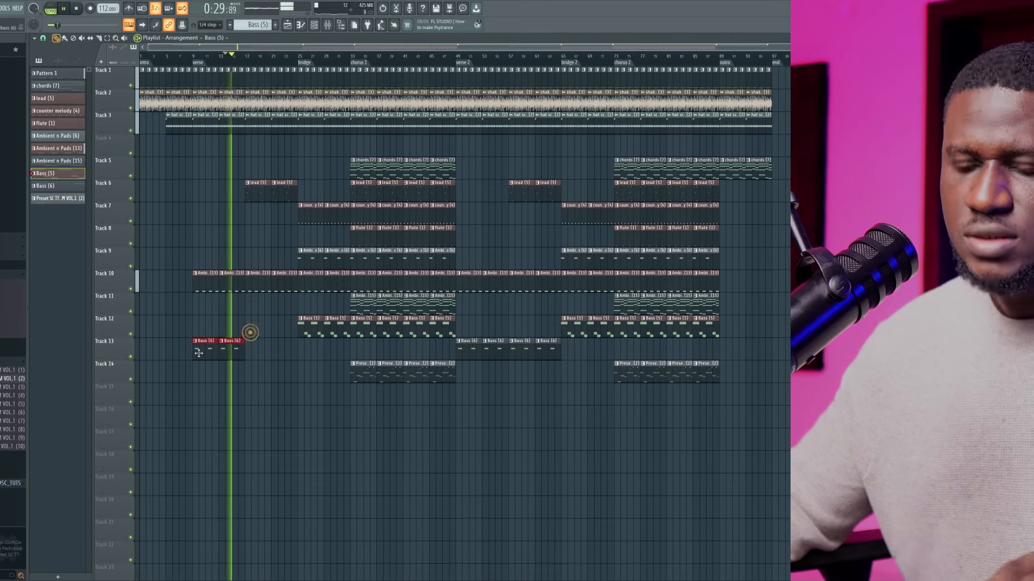
key("ctrl+b")
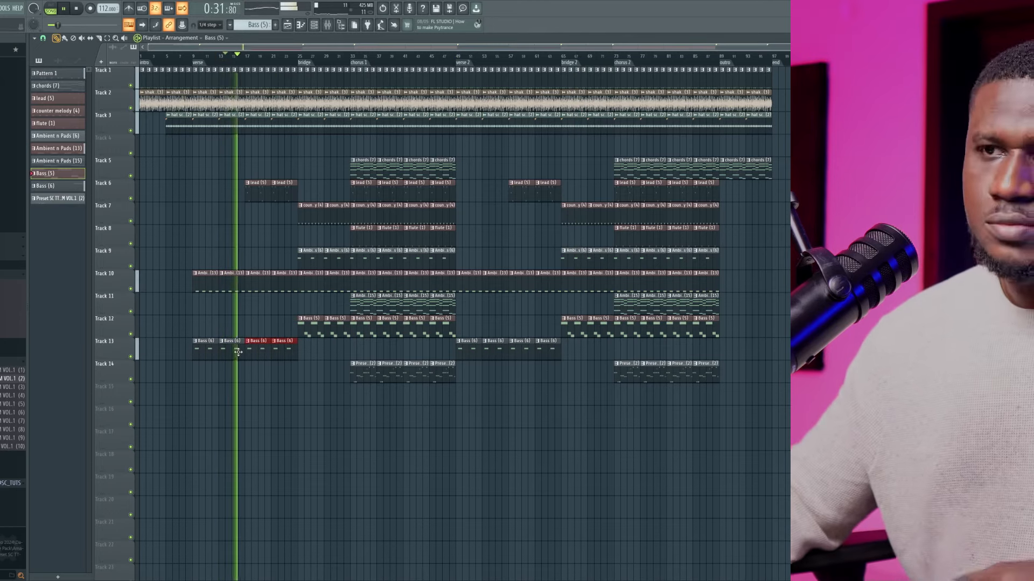
left_click(310, 393, "ctrl")
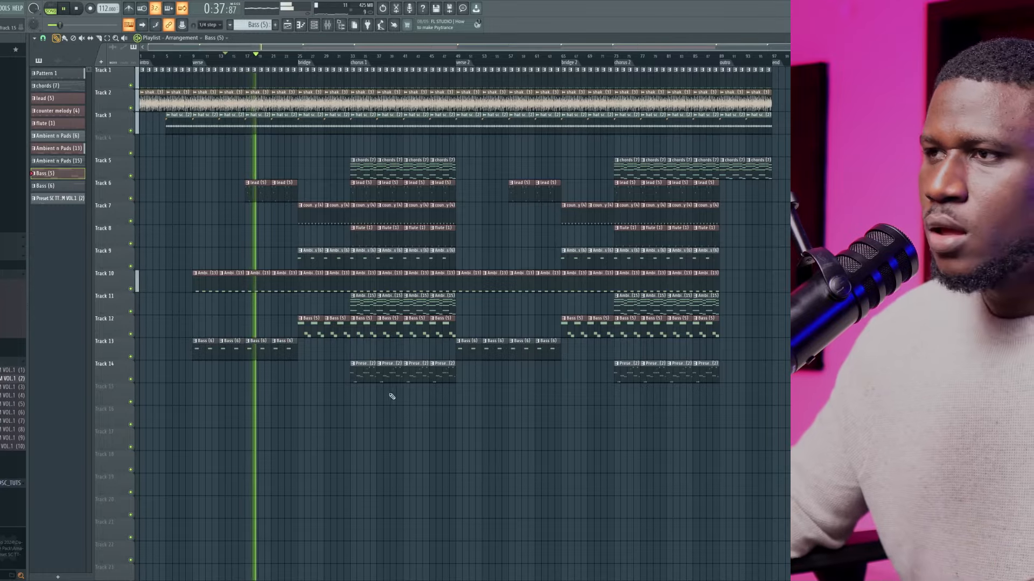
Play the transition to the outro, and copy the last two columns of chorus 2 clips on Tracks 6 to 14 into the outro
key("space")
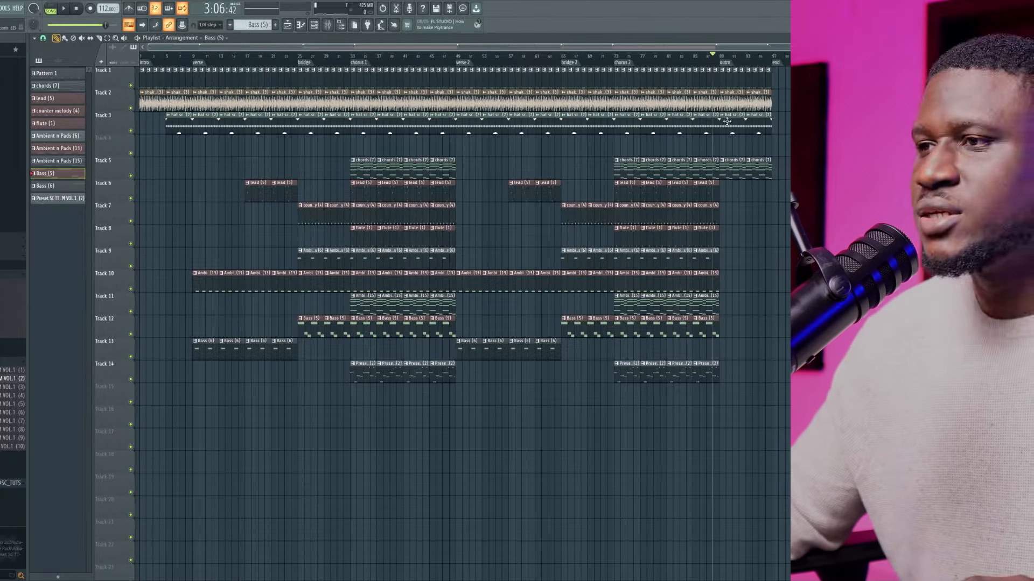
key("space")
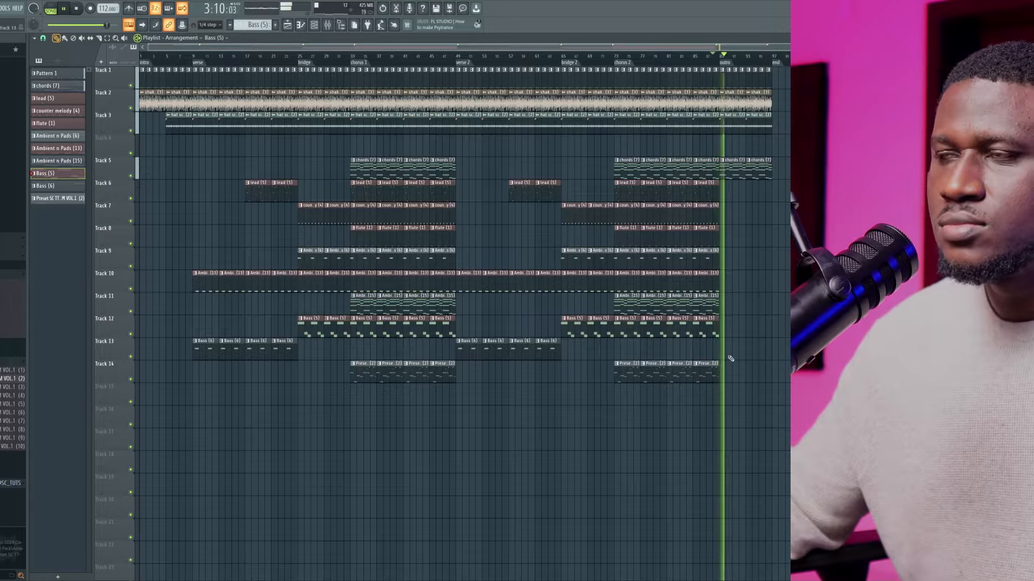
key("space")
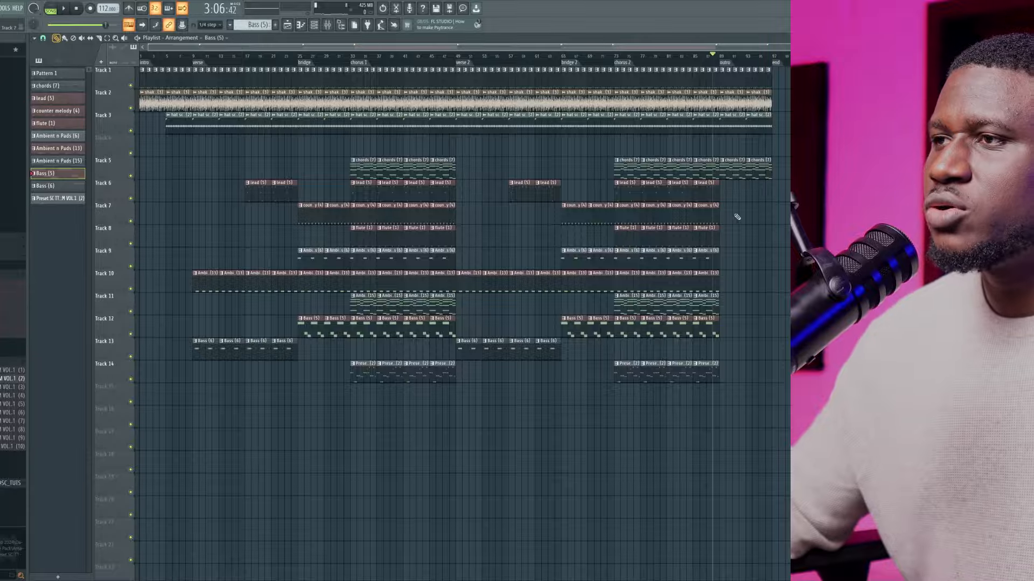
left_click_drag(692, 221, 670, 263)
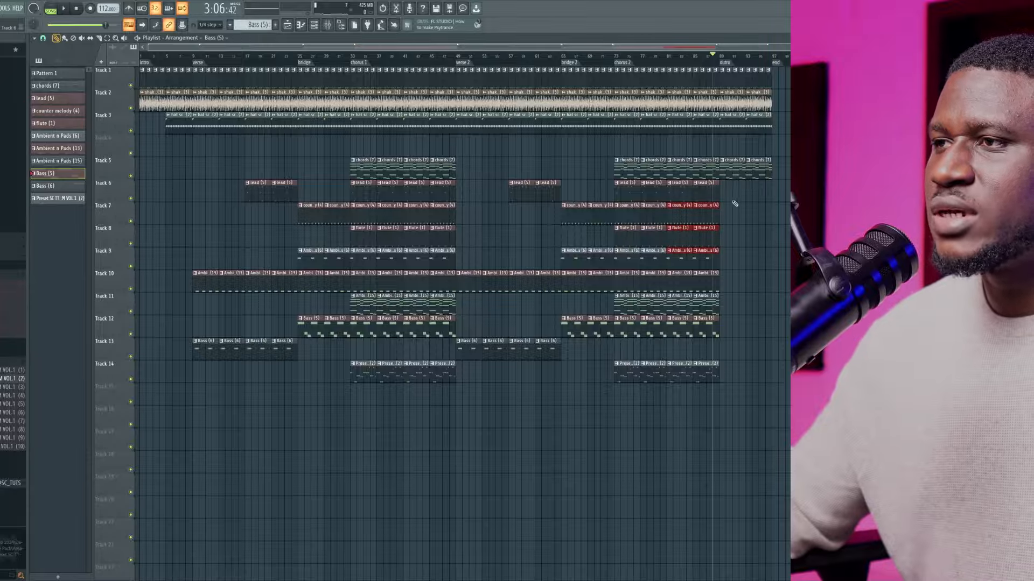
left_click_drag(721, 179, 675, 370)
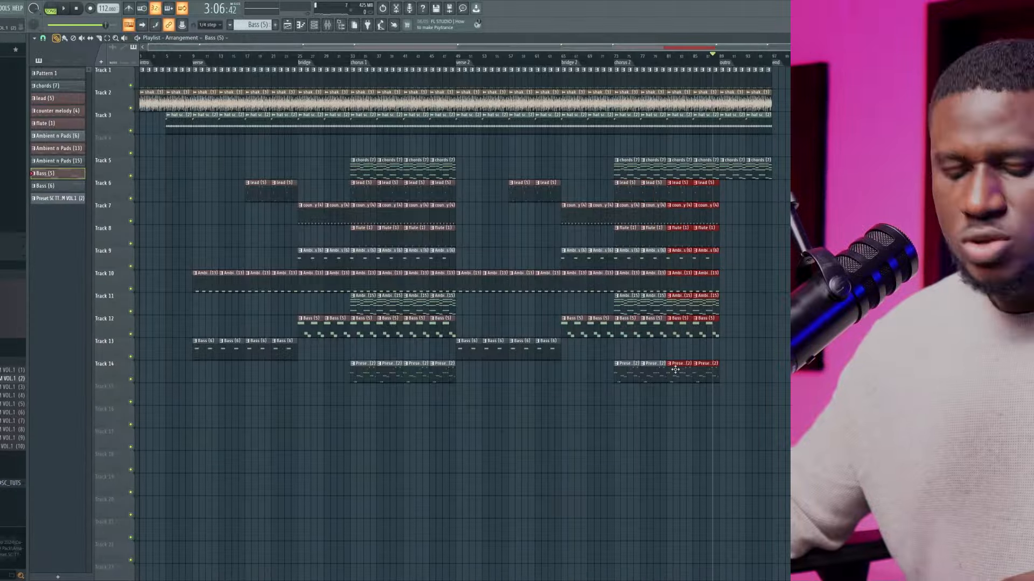
key("ctrl+b")
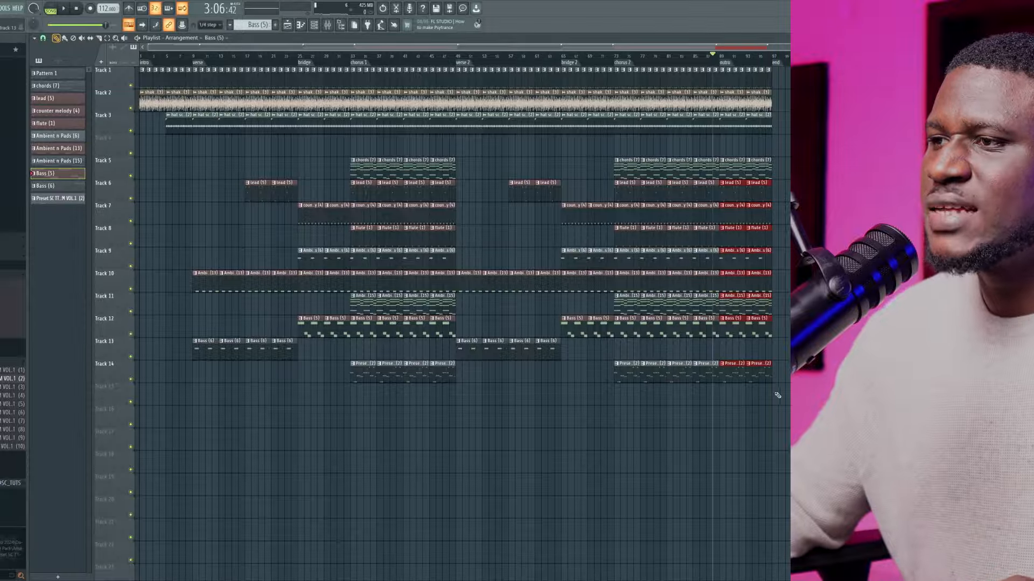
Play the outro and delete its chords clips on Track 5 and lead clips on Track 6
key("space")
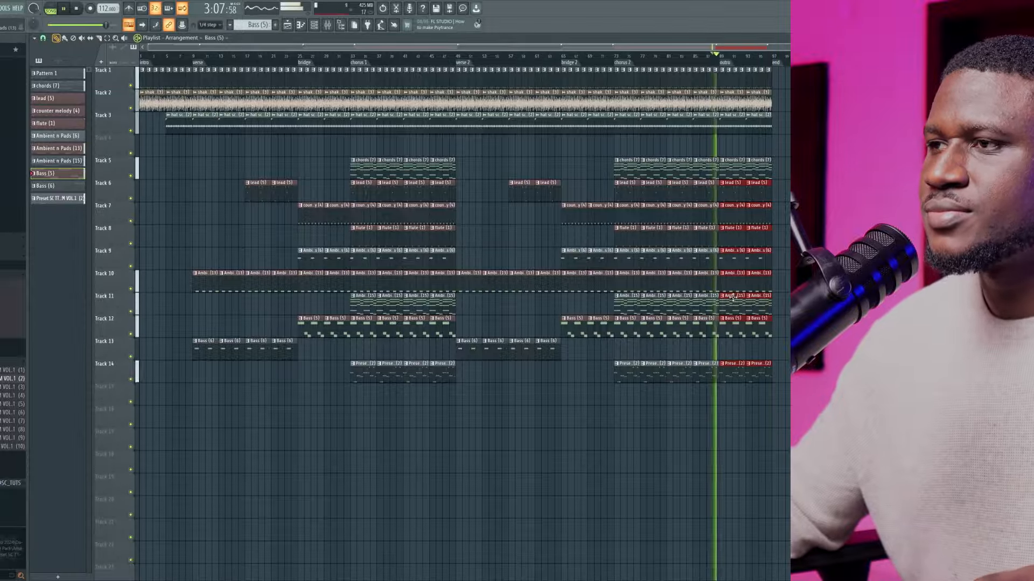
right_click(728, 172)
right_click(756, 171)
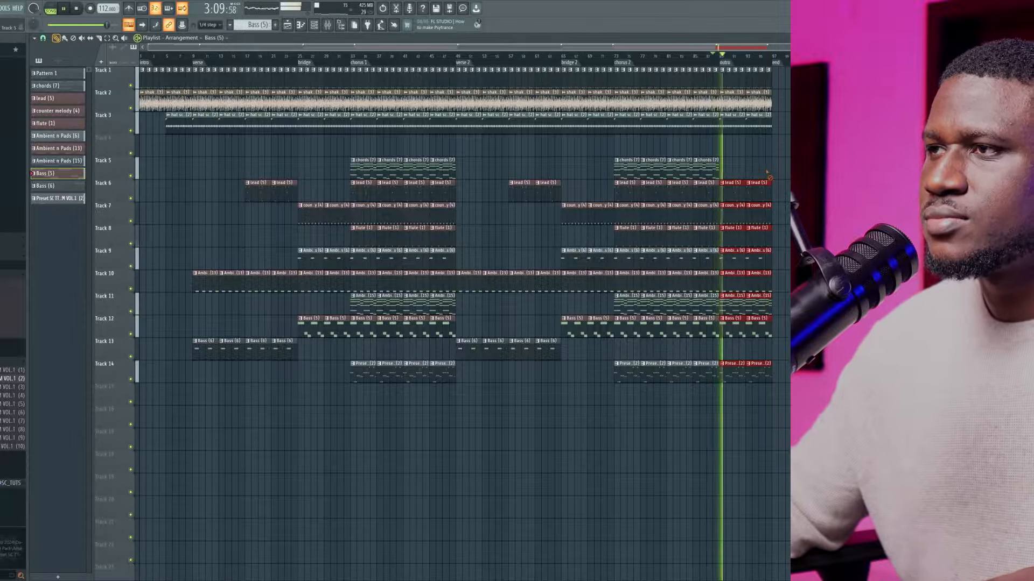
right_click(734, 193)
right_click(755, 195)
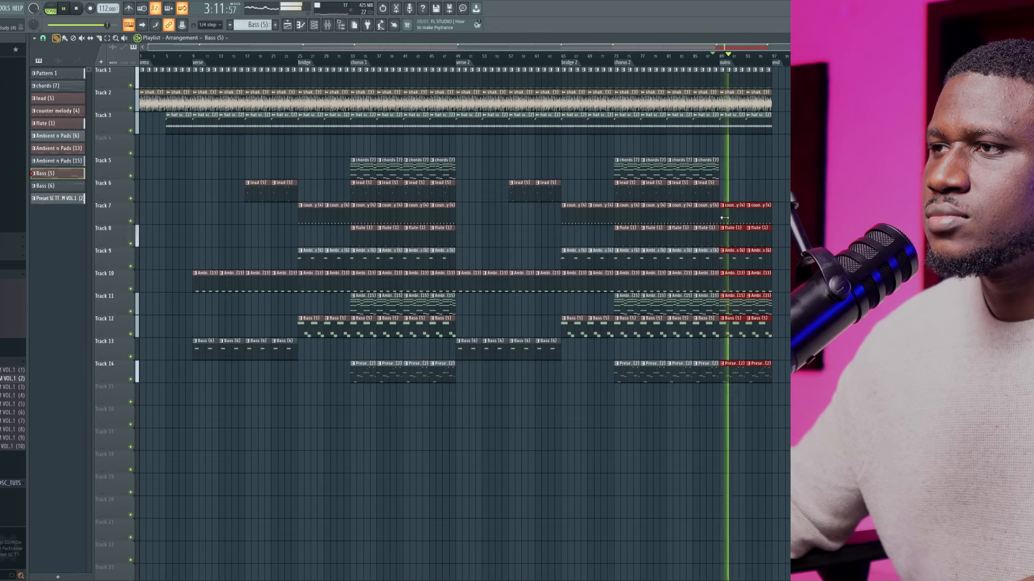
Delete the outro's counter melody, flute, Ambient n Pads (6) and Bass (5) clips on Tracks 7, 8, 9 and 12
right_click(733, 205)
right_click(733, 228)
right_click(759, 229)
right_click(759, 205)
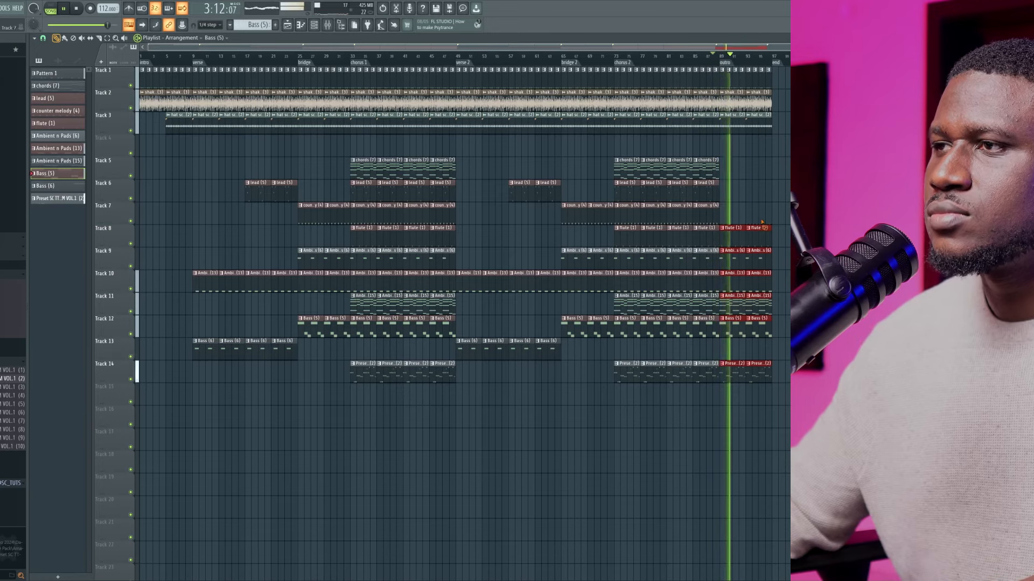
right_click(733, 250)
right_click(759, 251)
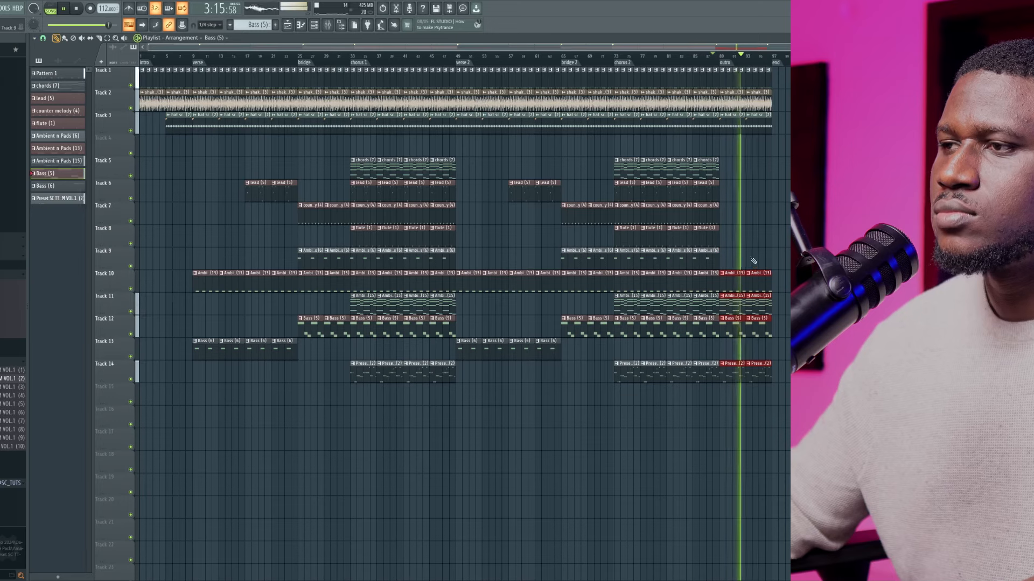
right_click(740, 329)
right_click(759, 330)
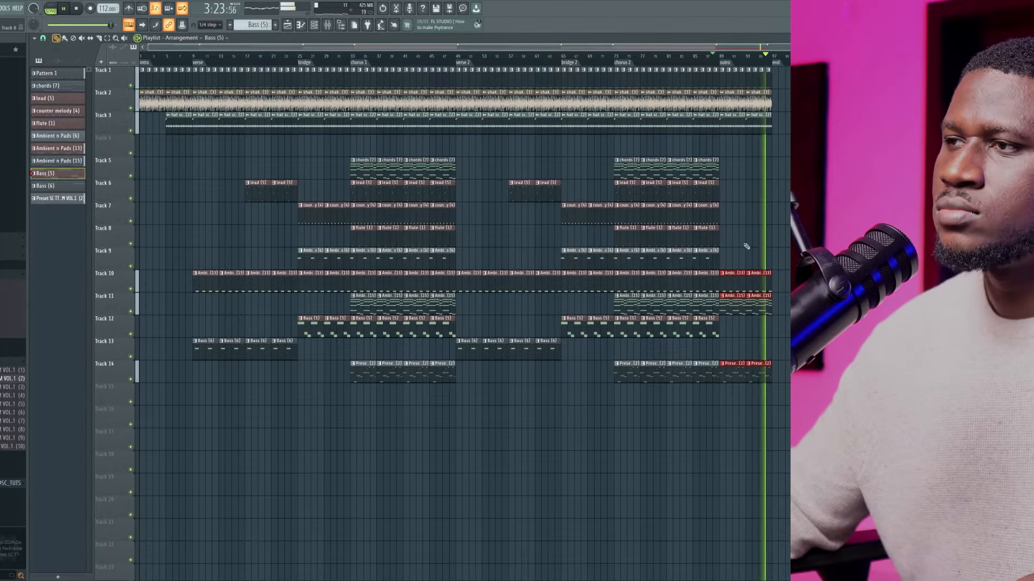
Replay the outro, add two counter melody clips on Track 7, and remove the outro clips on Tracks 10 and 14
left_click(706, 57)
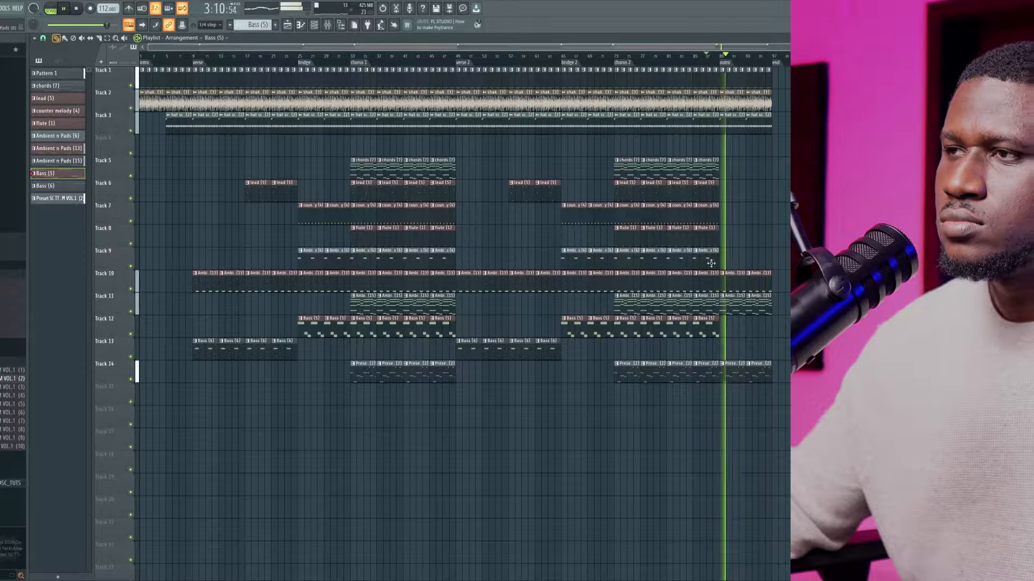
left_click(708, 213, "ctrl")
key("ctrl+b")
key("ctrl+b")
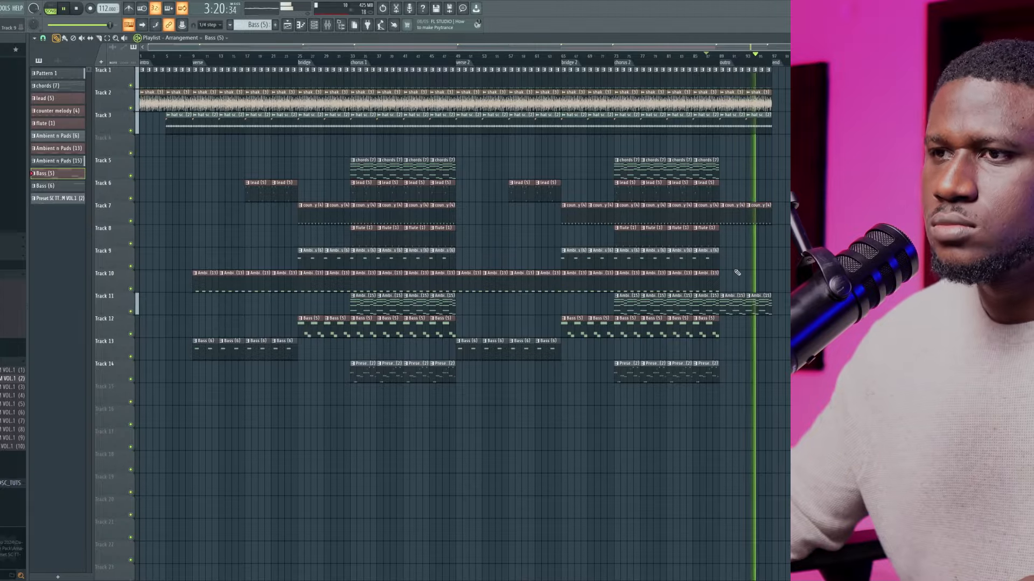
key("space")
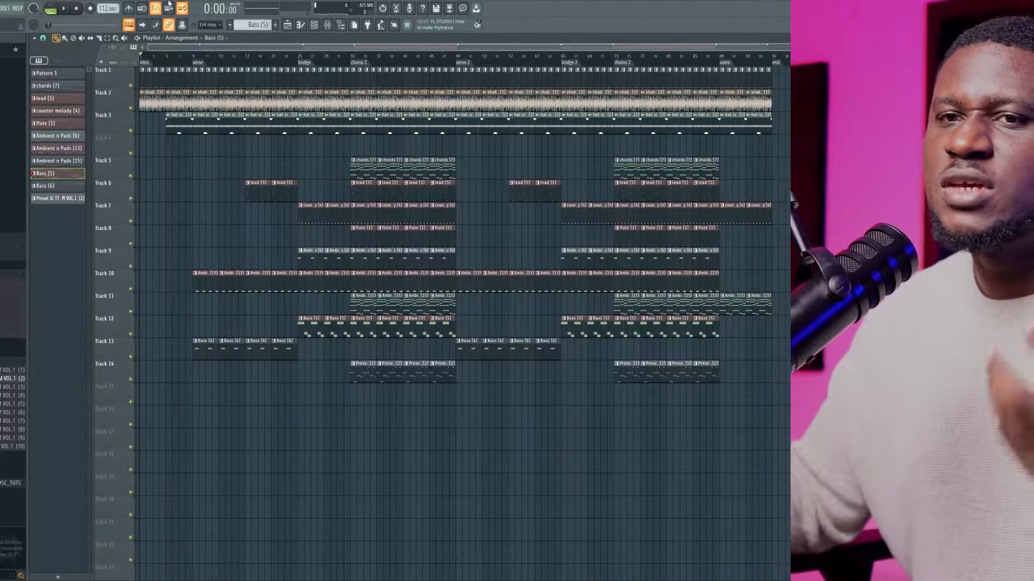
Open the Risers folder within FXs of the Ultimate Amapiano drum kit in the sample browser
scroll(13, 323, "down", 5)
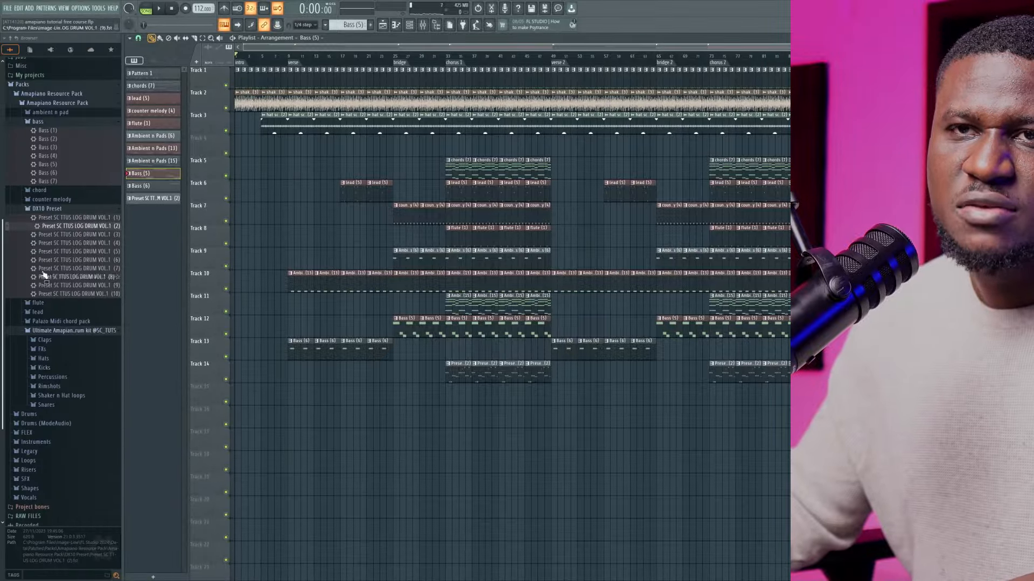
left_click(43, 333)
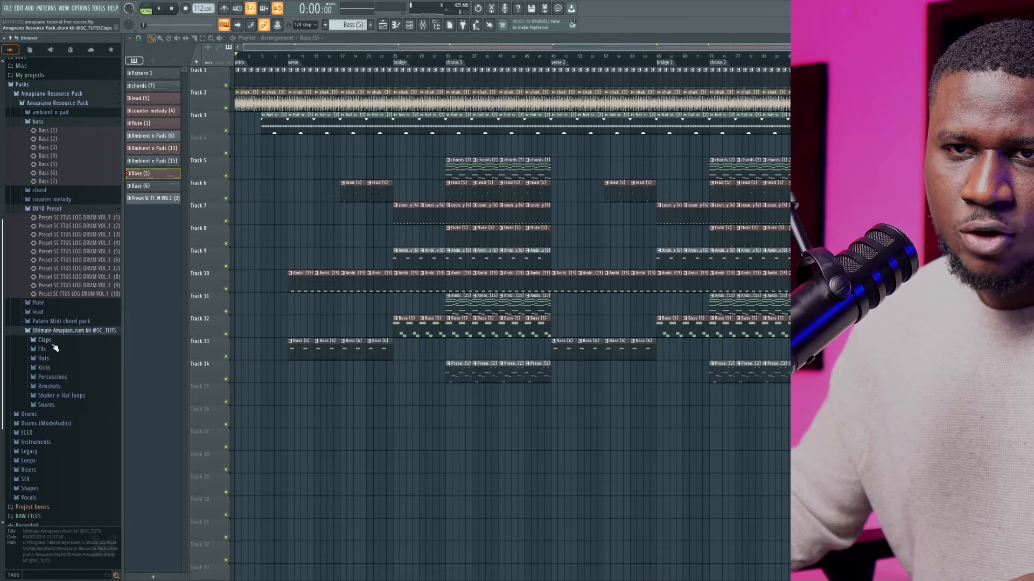
left_click(51, 349)
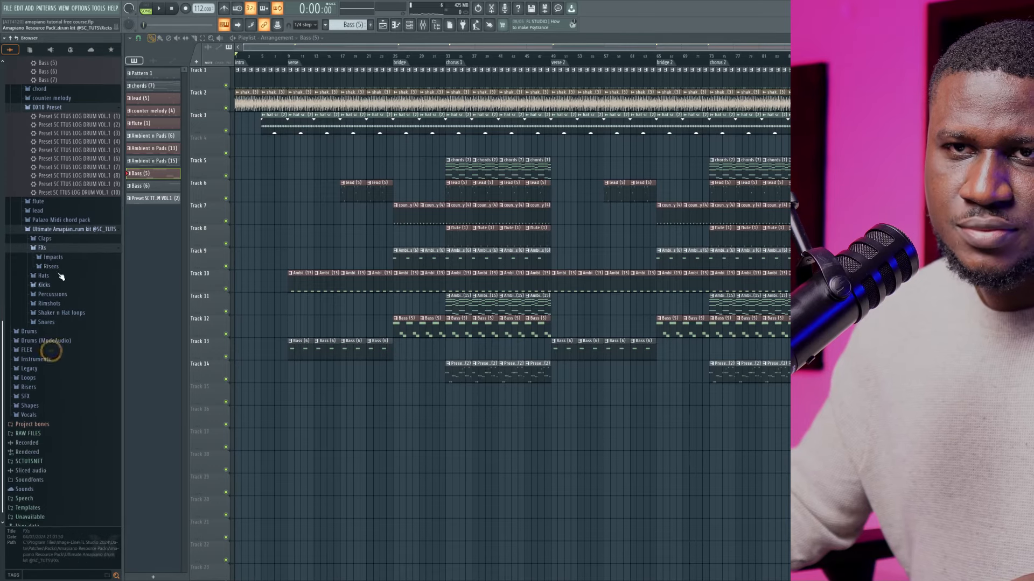
left_click(58, 268)
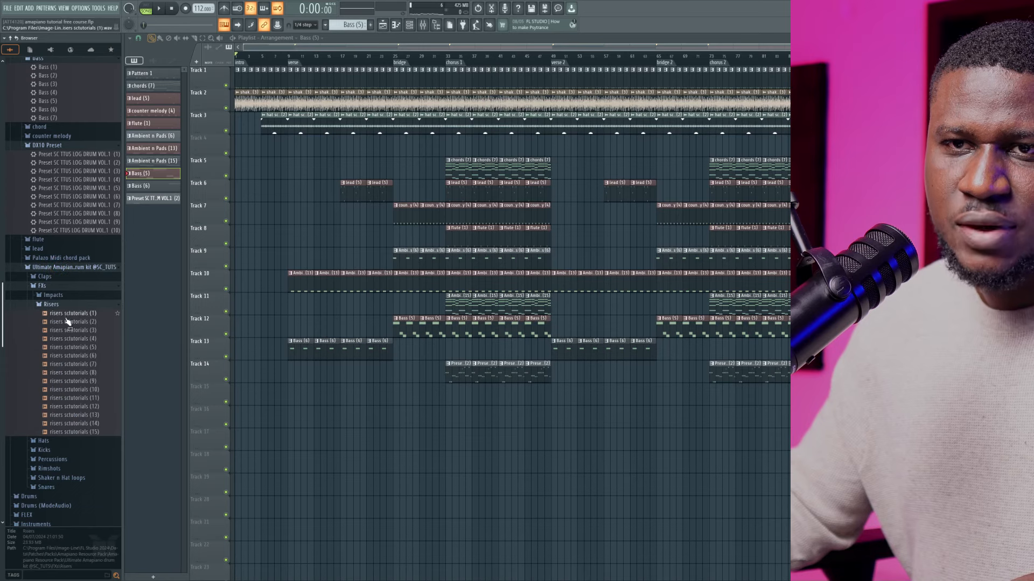
Audition risers sctutorials (1) and place risers sctutorials (2) on Track 15 at bar 16, leading into the verse's lead clips
left_click(67, 315)
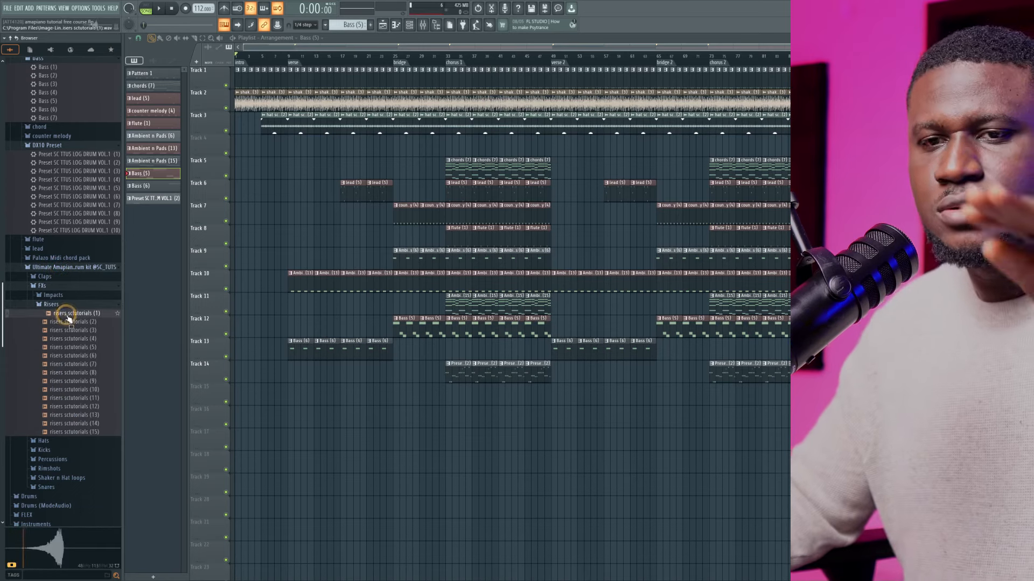
left_click(67, 322)
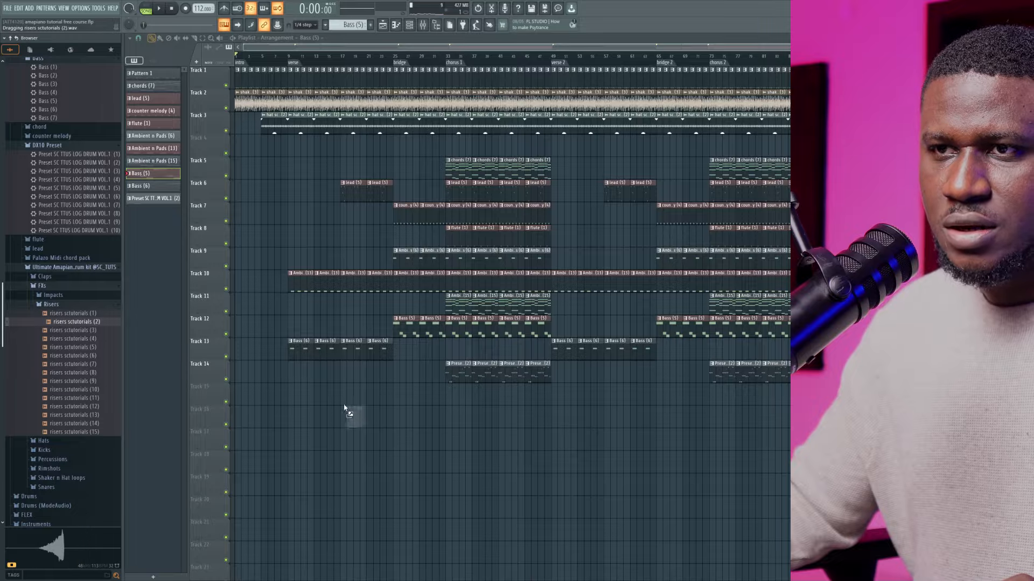
left_click_drag(328, 402, 340, 396)
scroll(365, 398, "up", 2)
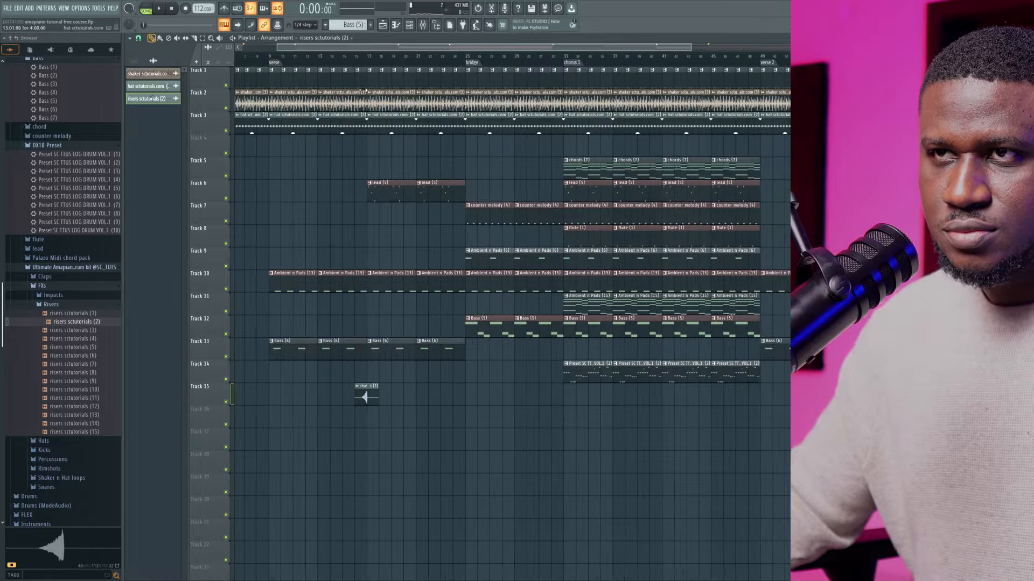
scroll(353, 384, "up", 2)
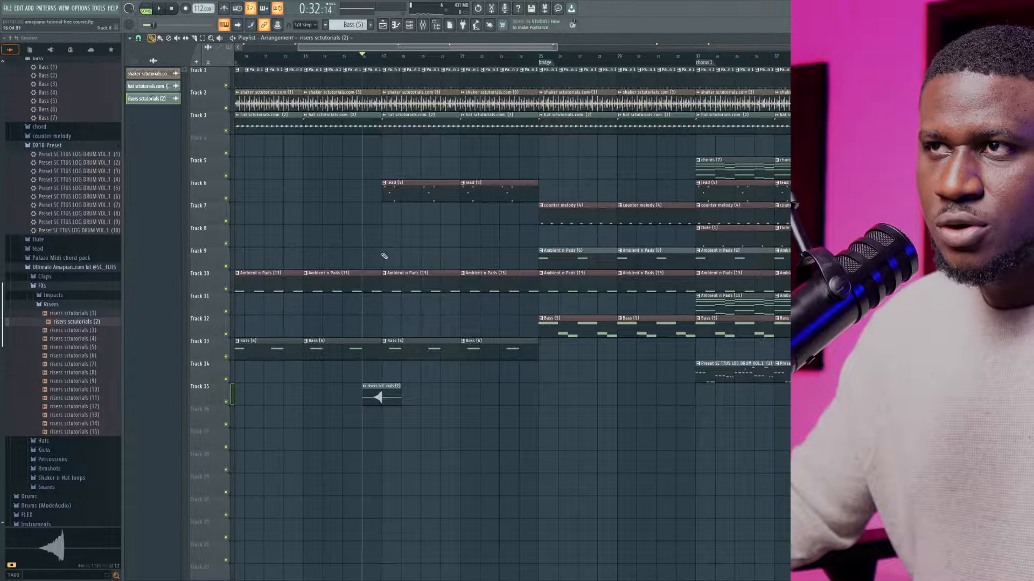
Play the riser on Track 15 in context and lower its channel volume to about 24%
scroll(422, 245, "down", 2)
key("space")
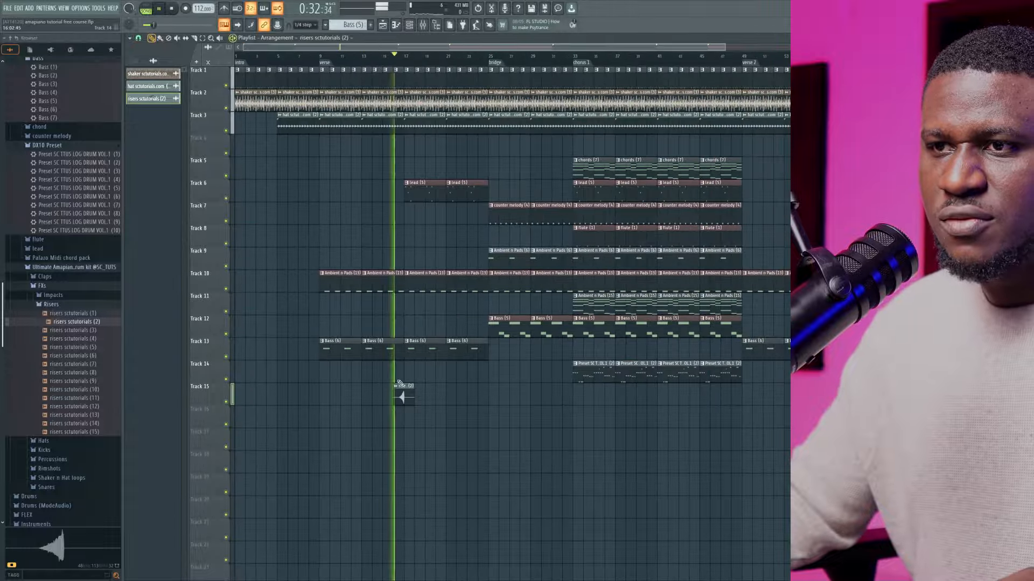
double_click(401, 397)
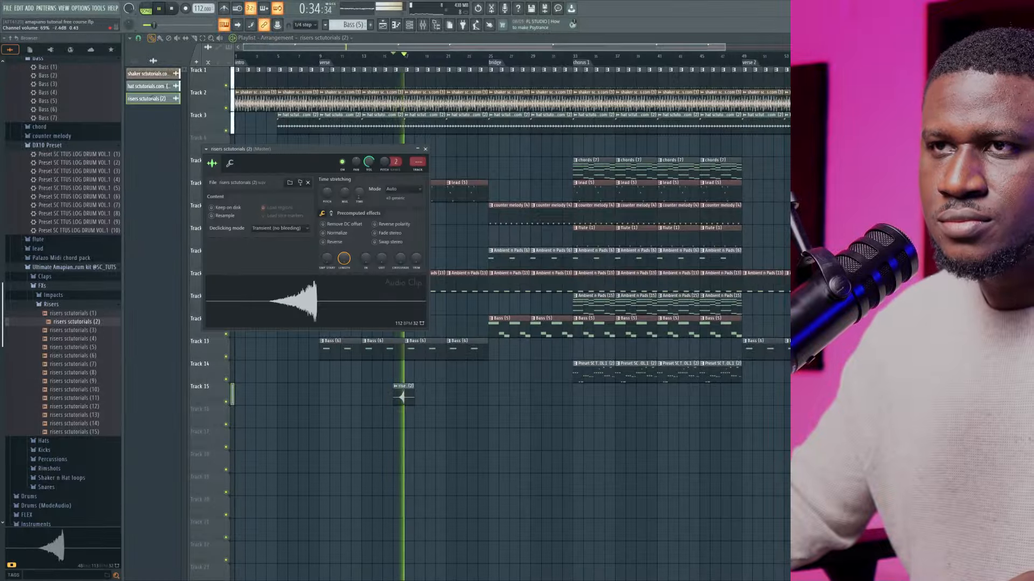
key("space")
key("space")
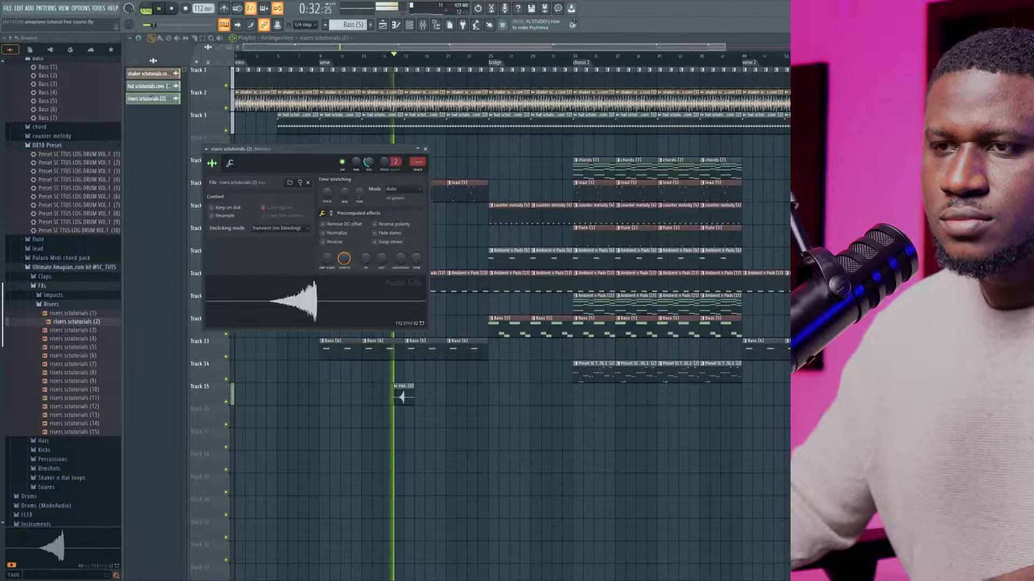
right_click(339, 418)
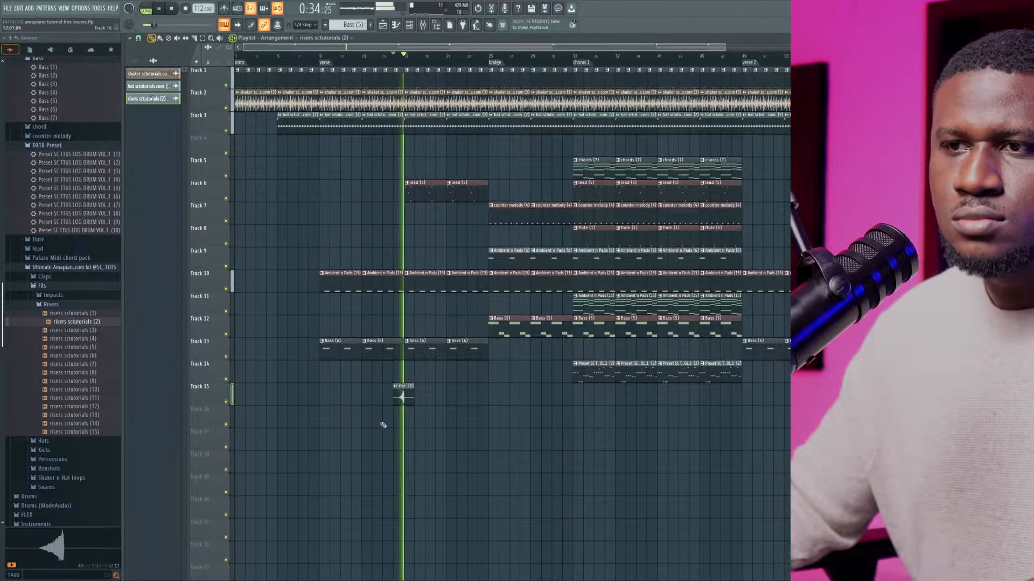
double_click(405, 392)
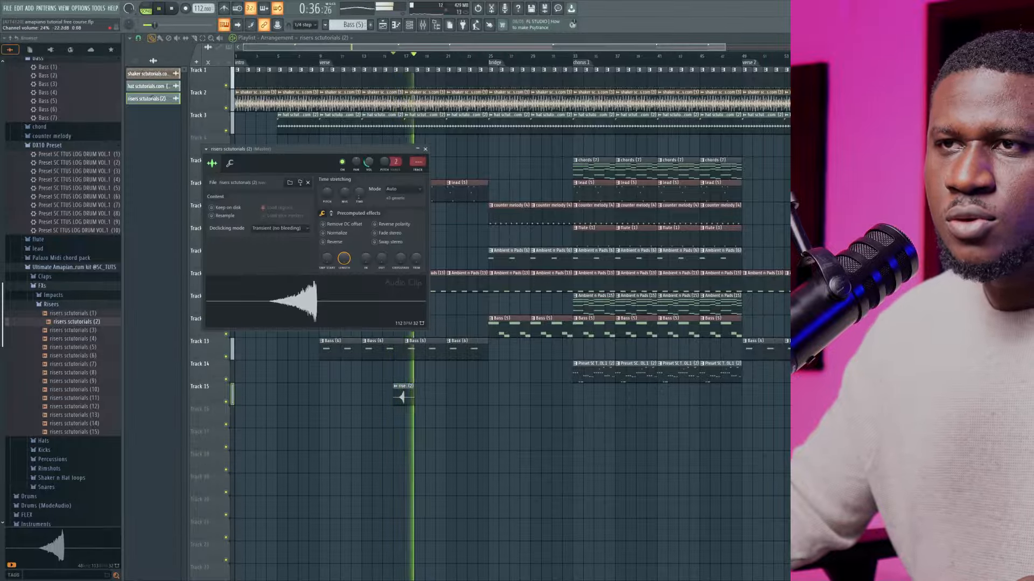
key("space")
key("space")
right_click(327, 444)
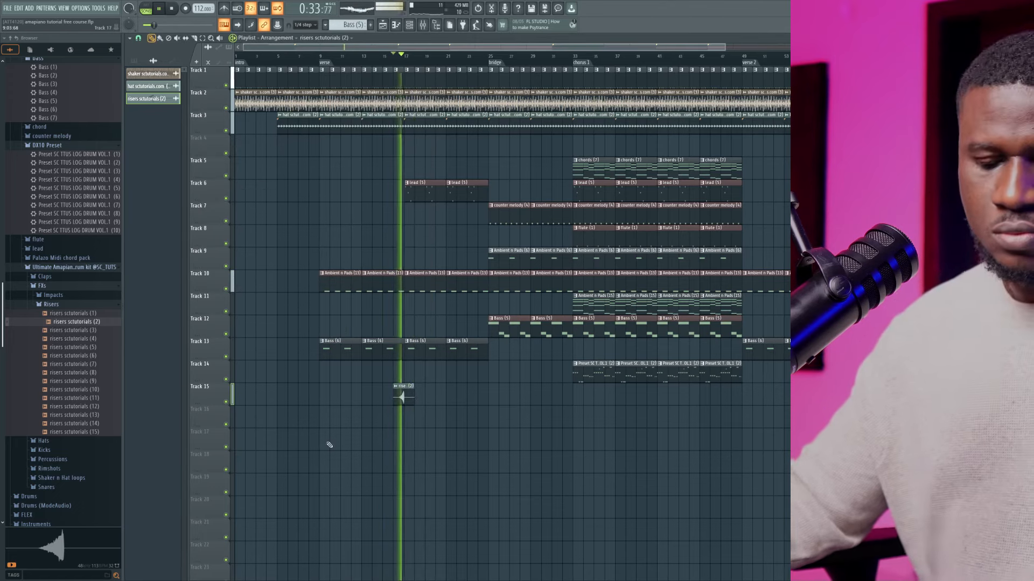
Audition risers sctutorials (3) and place it on Track 16 one bar before the bridge
left_click(81, 331)
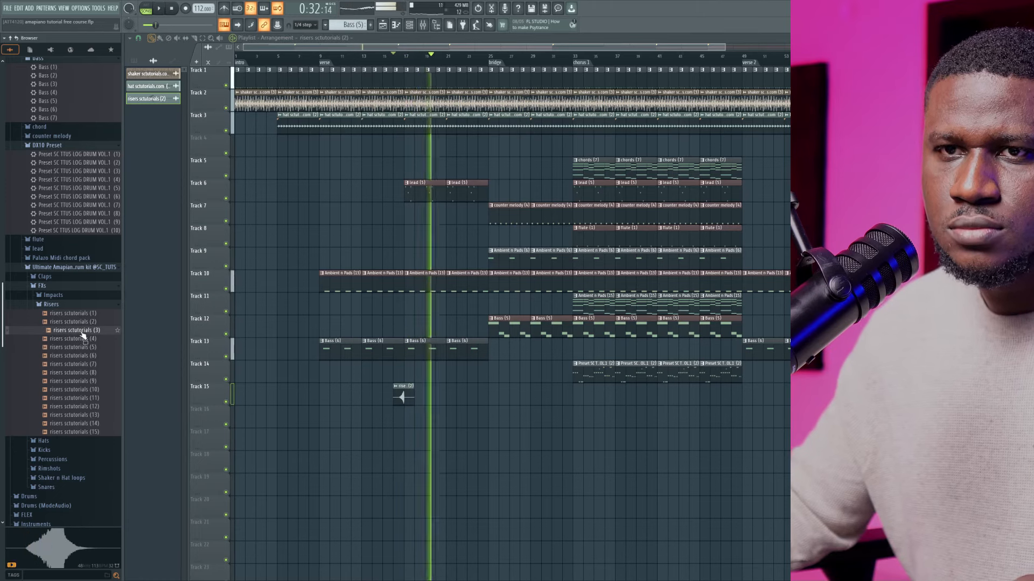
left_click_drag(82, 335, 414, 470)
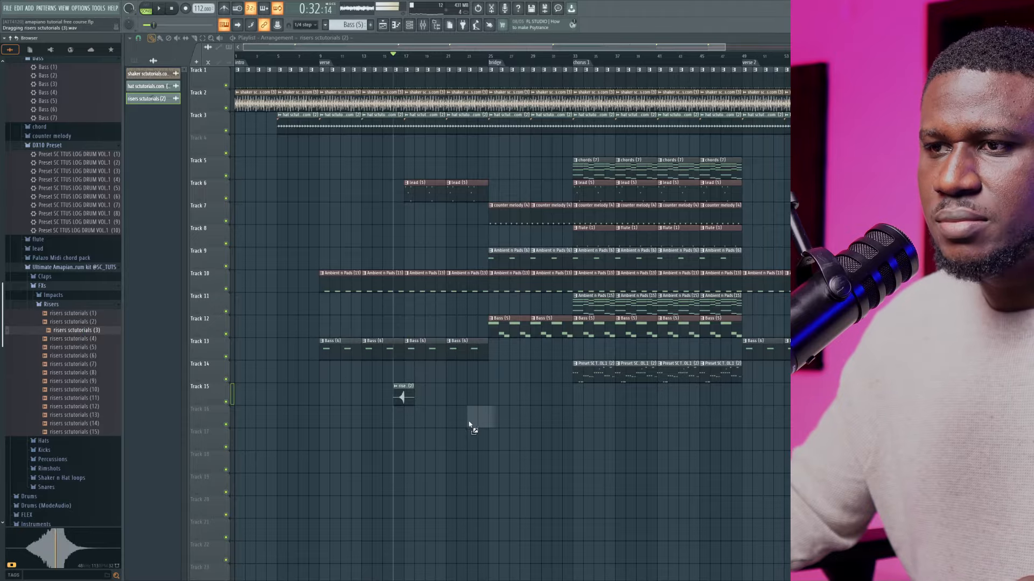
left_click_drag(469, 420, 475, 417)
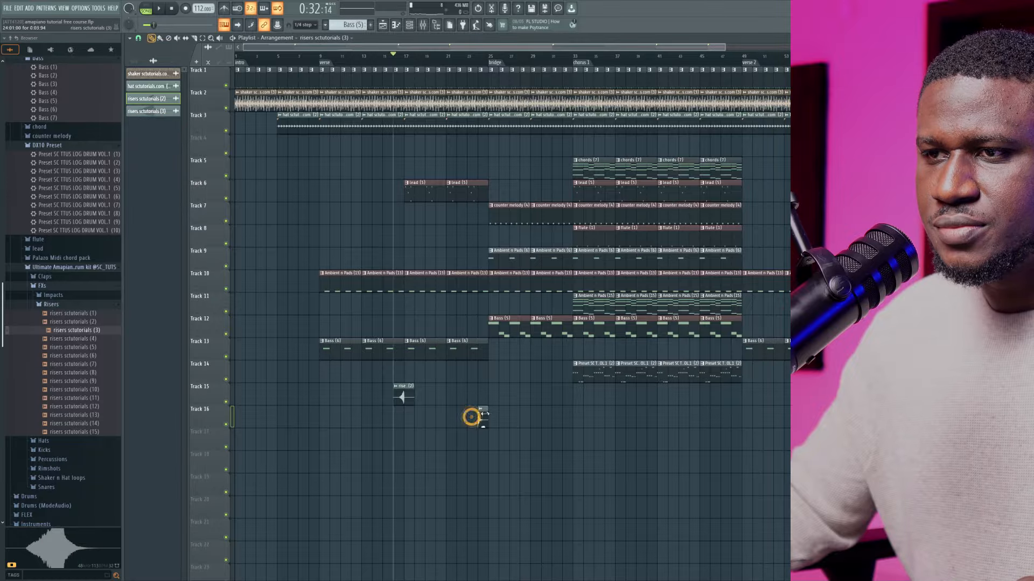
Play the transition into the bridge and lower the channel volume of the riser on Track 16
double_click(486, 419)
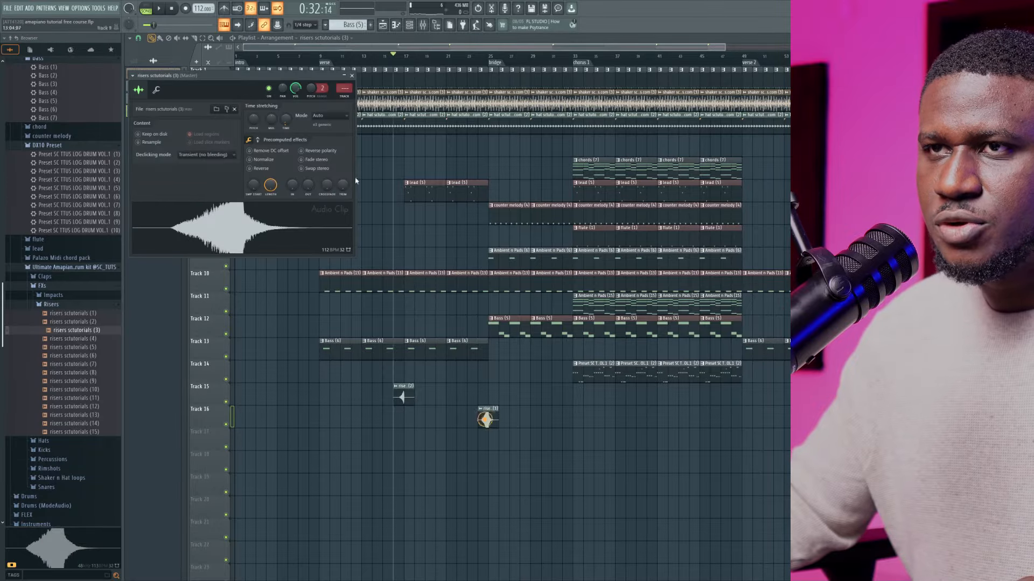
left_click(476, 61)
key("space")
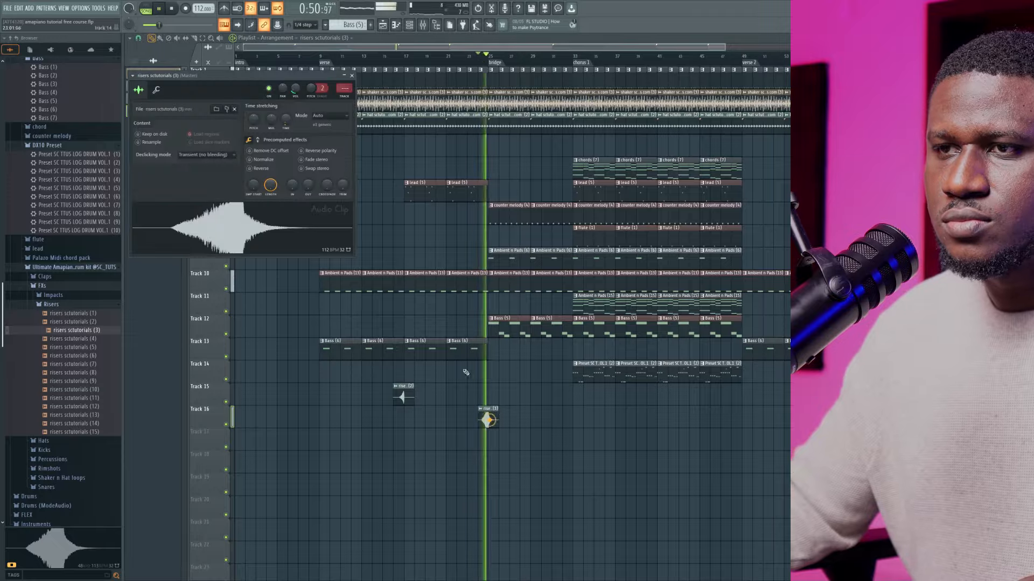
left_click_drag(296, 89, 295, 96)
key("space")
key("space")
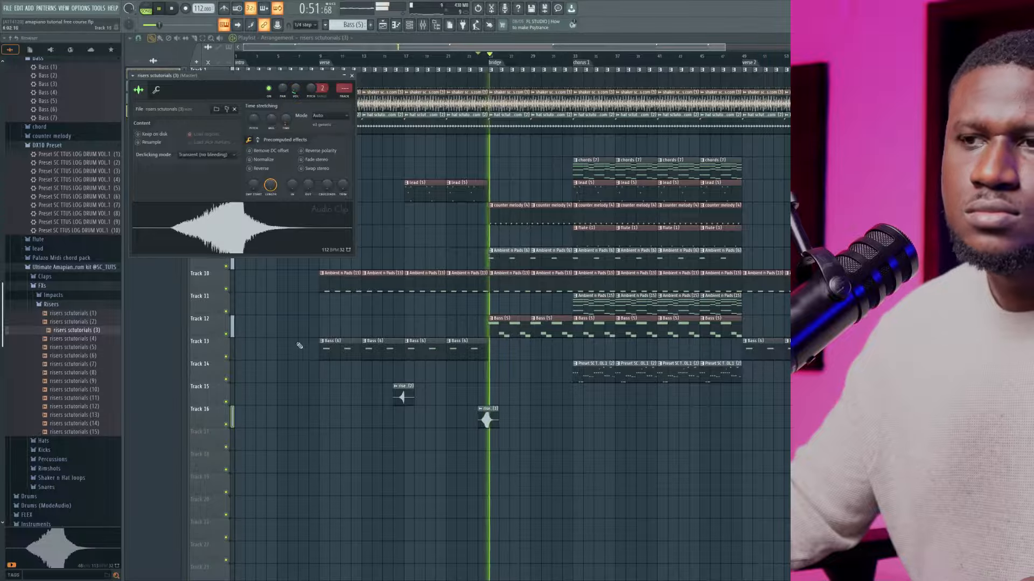
key("Escape")
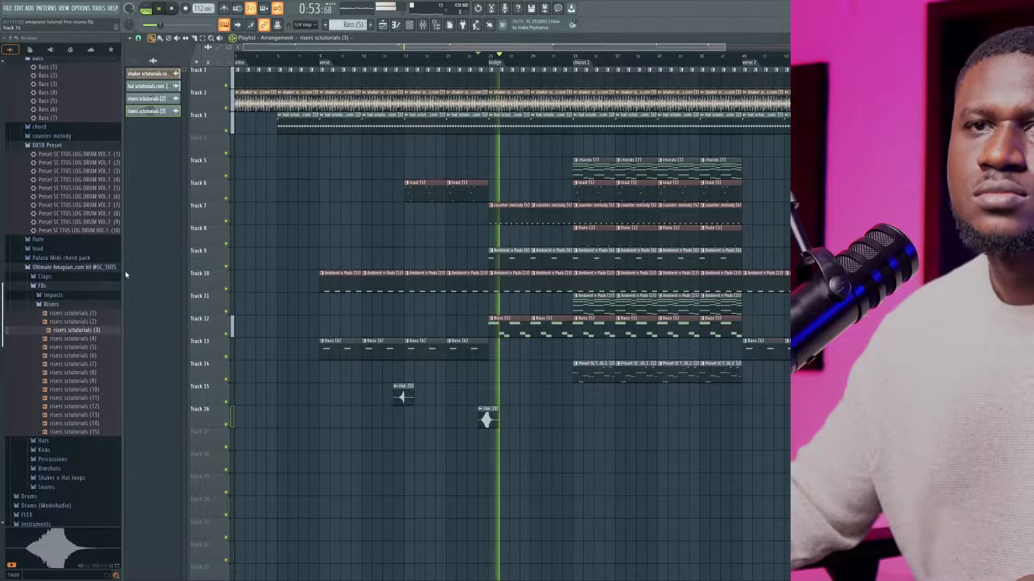
key("space")
Open the Impacts folder and place impact sctutorials.com (1) on Track 17 at bar 17, where the verse's lead starts
left_click(53, 295)
left_click(63, 312)
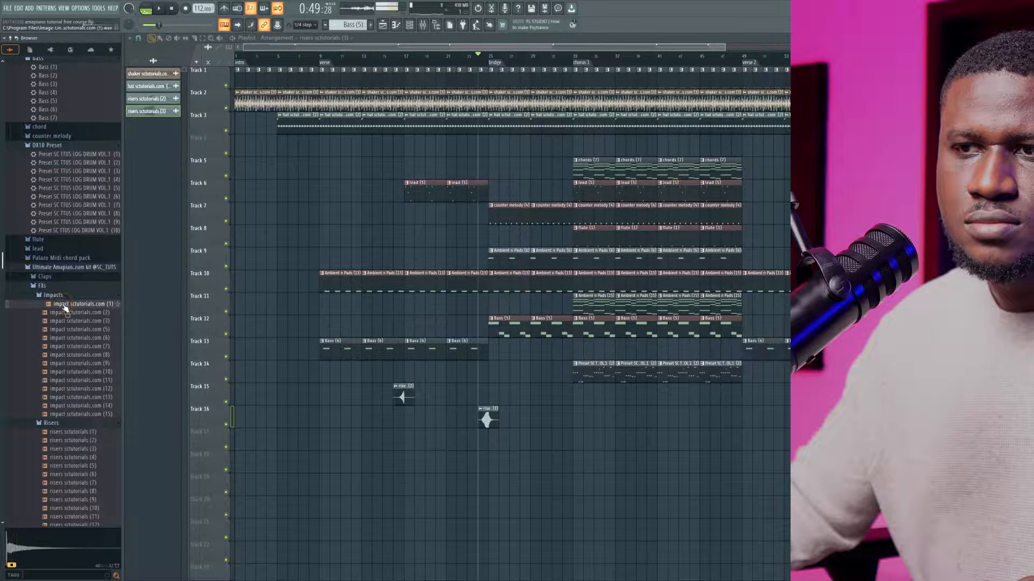
left_click_drag(63, 307, 408, 436)
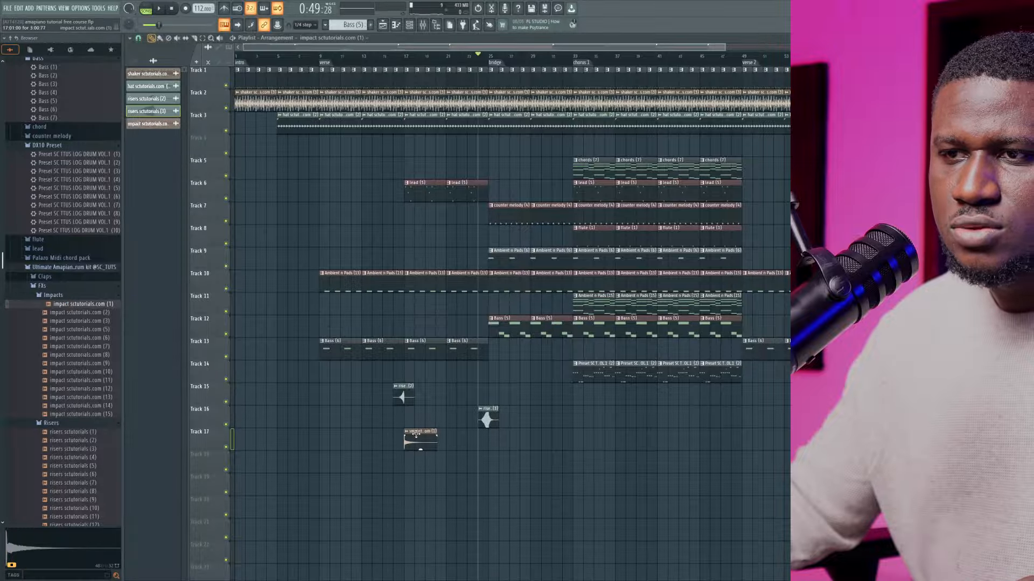
Adjust the channel volume of the impact on Track 17 while playing the section from the Track 15 riser
double_click(415, 434)
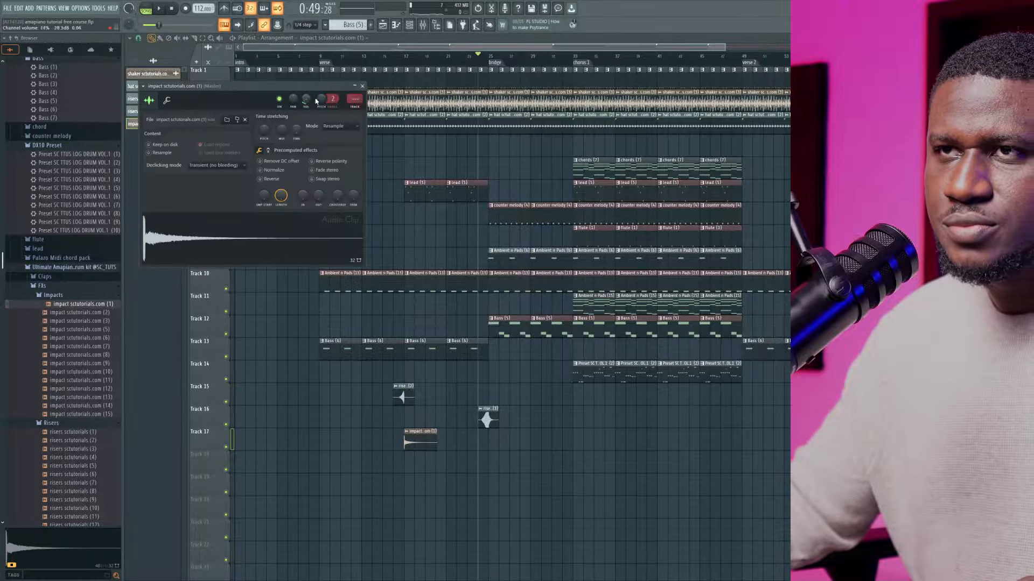
left_click(362, 86)
left_click(395, 55)
key("space")
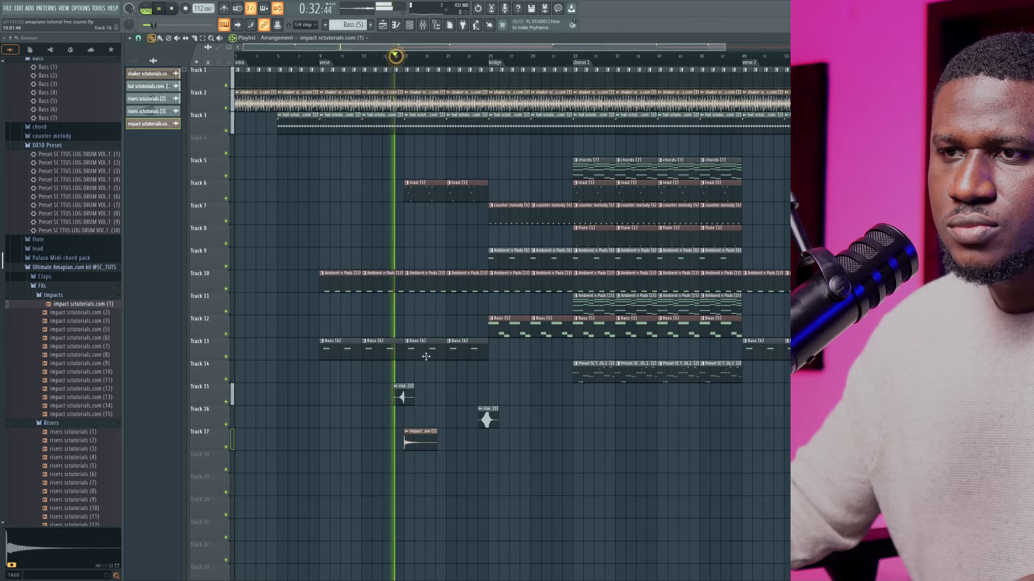
double_click(419, 440)
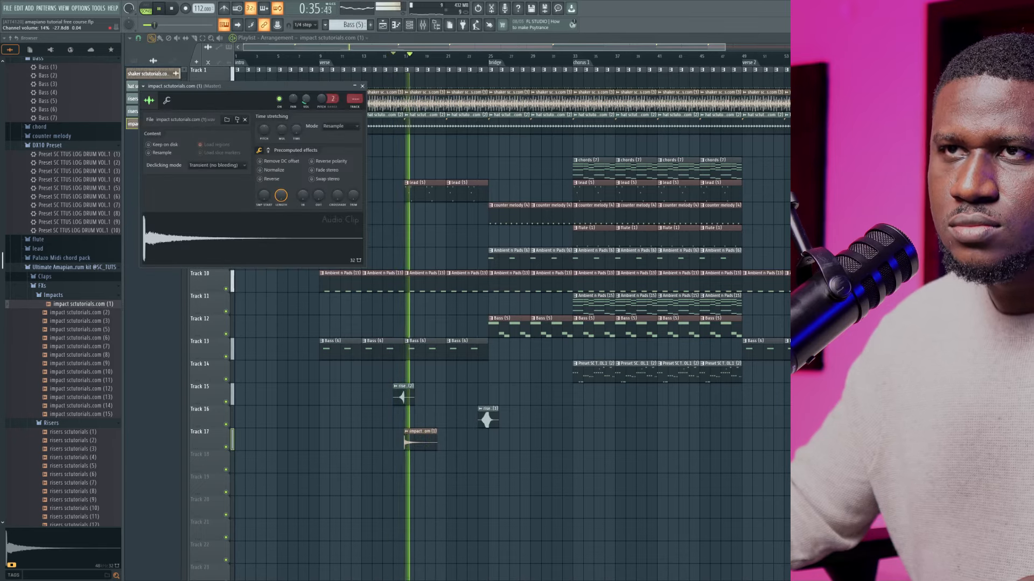
Audition impact (3), place impact sctutorials.com (5) on Track 18 at the bridge's start, and lower its channel volume
left_click(66, 322)
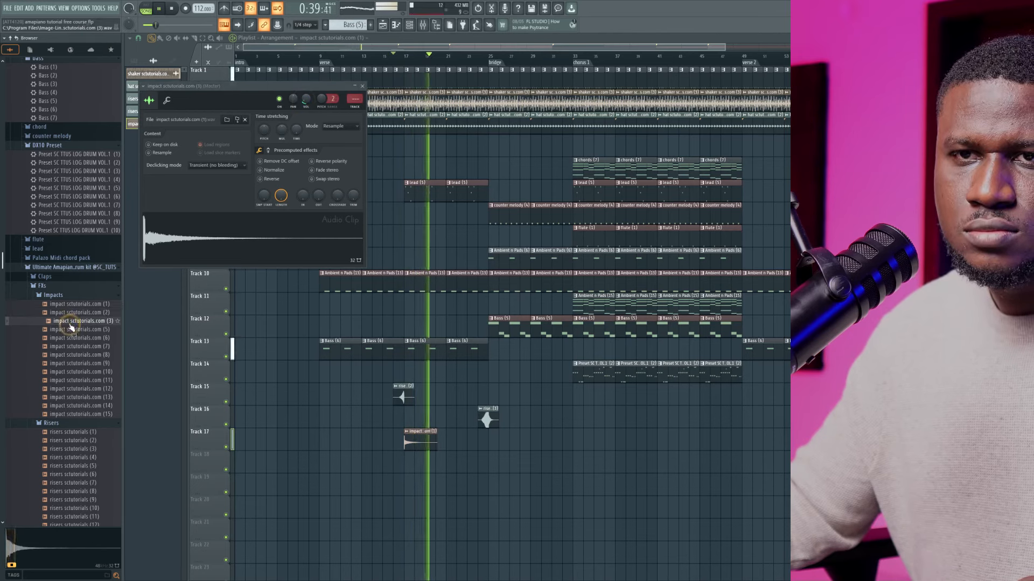
left_click_drag(70, 328, 491, 463)
double_click(496, 462)
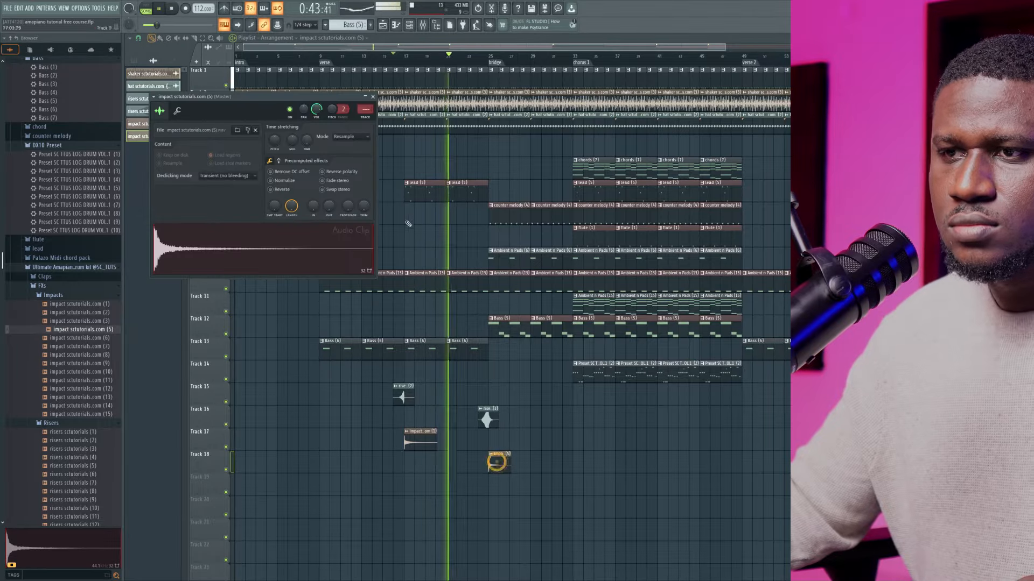
left_click_drag(317, 109, 317, 148)
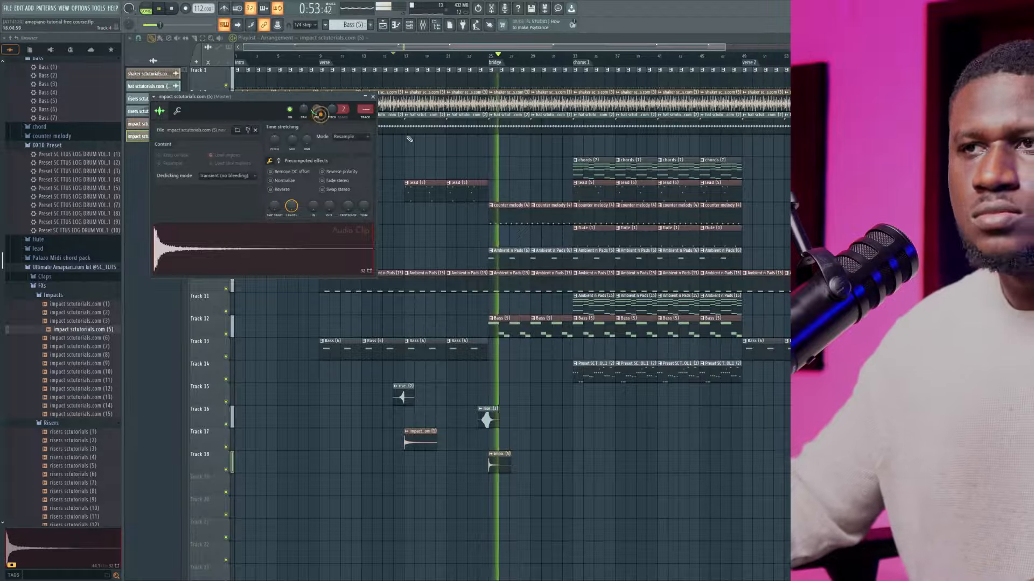
right_click(290, 418)
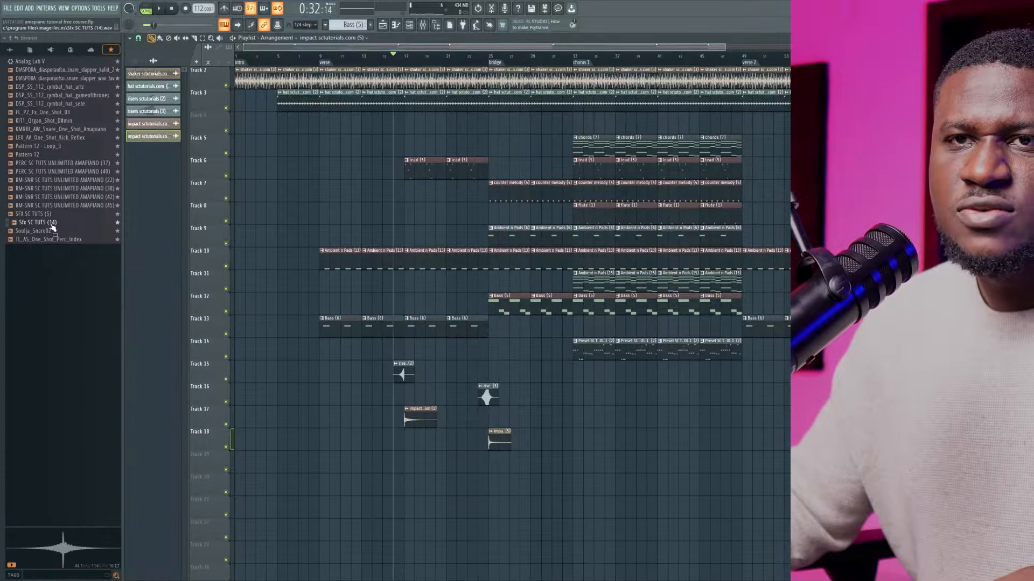
Place favourite sample Sfx SC TUTS (14) on Track 19 centred on chorus 1's start, and lower its channel volume to about 57%
left_click_drag(53, 228, 572, 462)
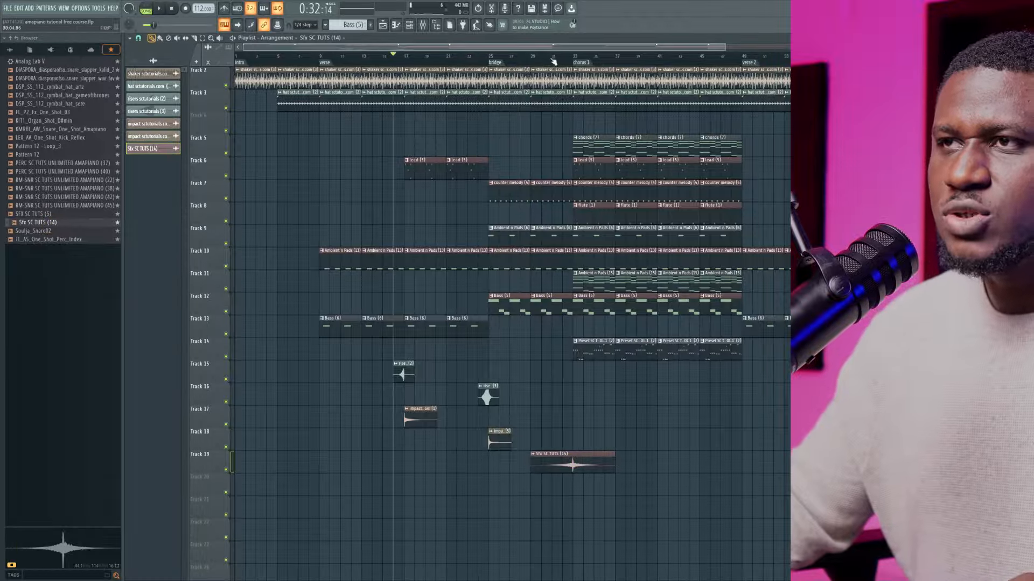
key("space")
double_click(572, 461)
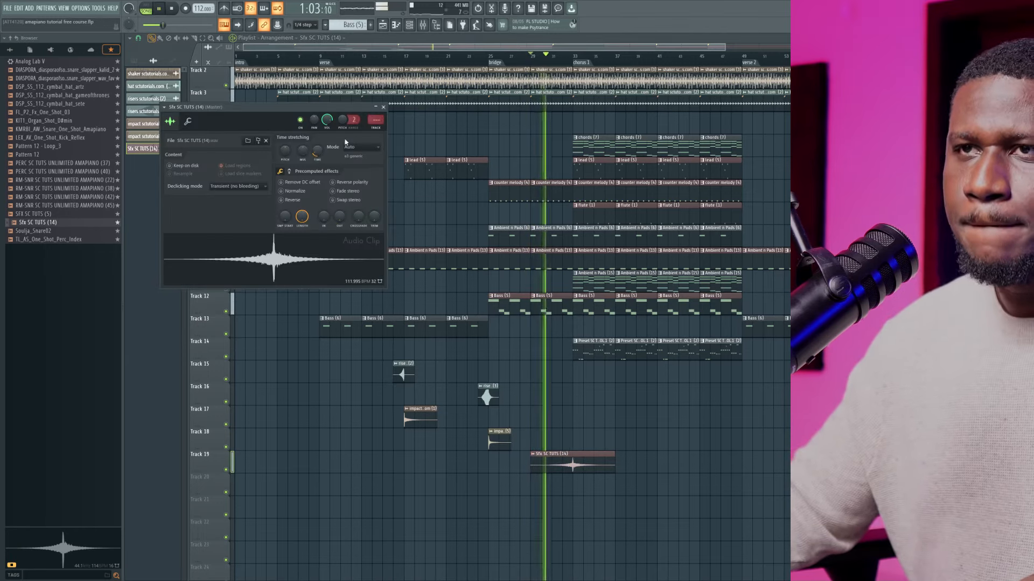
left_click_drag(327, 120, 329, 125)
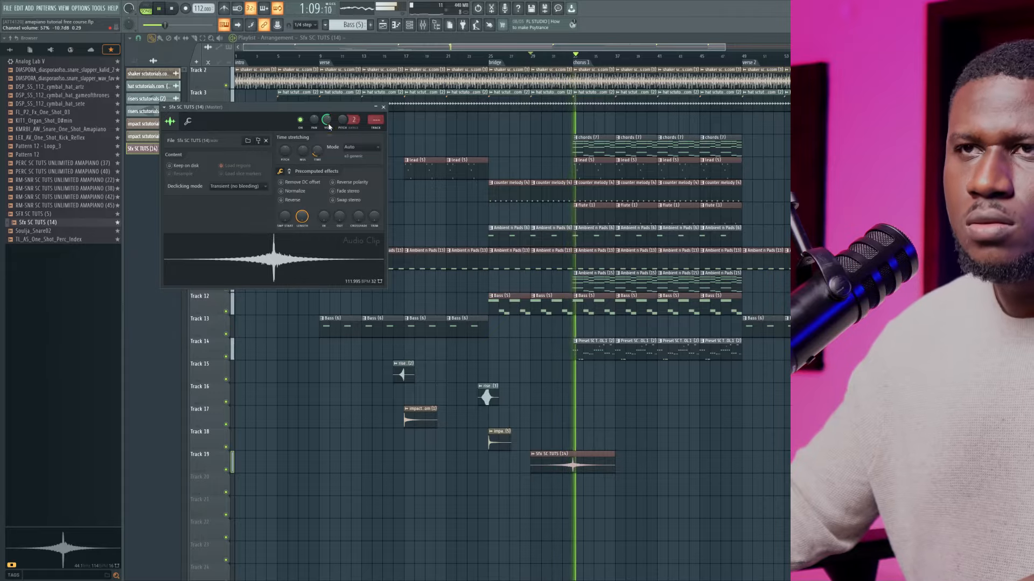
Copy the Sfx SC TUTS (14) clip along Track 19 to centre on the starts of the verse and verse 2
mouse_move(571, 461)
left_mouse_down()
mouse_move(320, 465)
mouse_move(733, 480)
left_mouse_up()
Copy the riser, impact and chorus 1 SFX clips on Tracks 15–19 to verse 2, bridge 2 and chorus 2, and copy the SFX to the outro's start
scroll(543, 480, "down", 2)
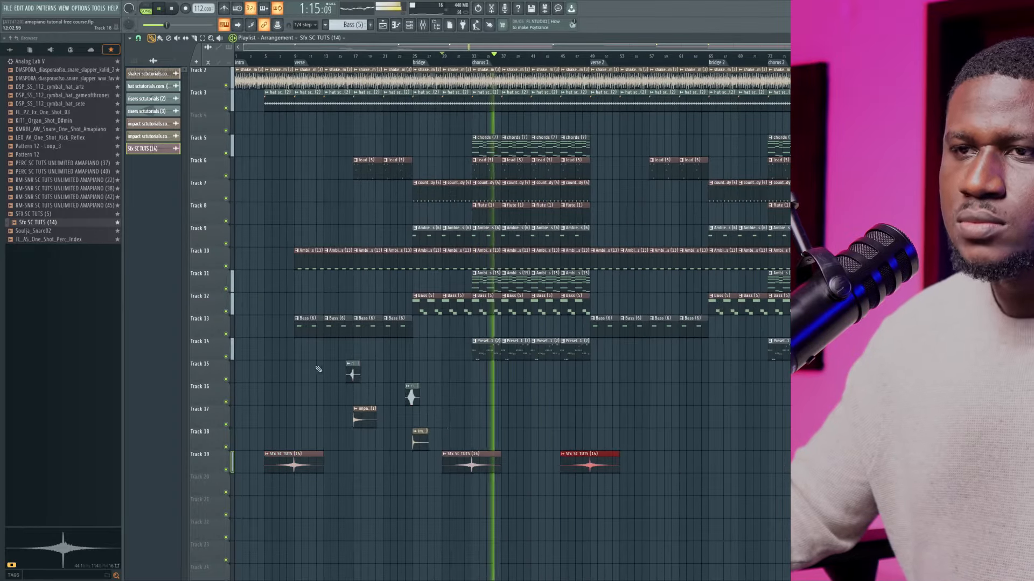
left_click_drag(334, 339, 447, 473)
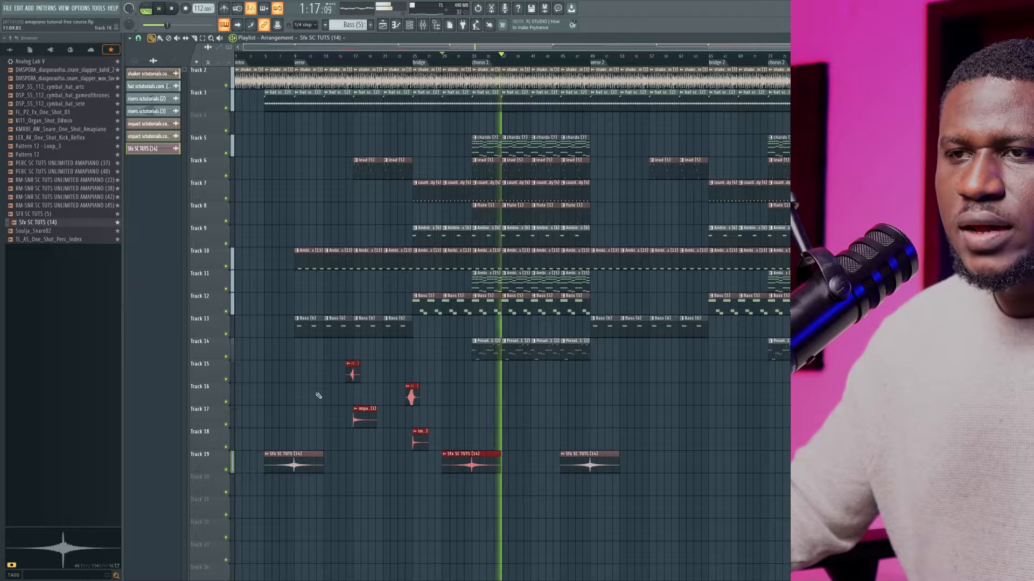
left_click_drag(362, 421, 656, 425)
scroll(623, 439, "down", 1)
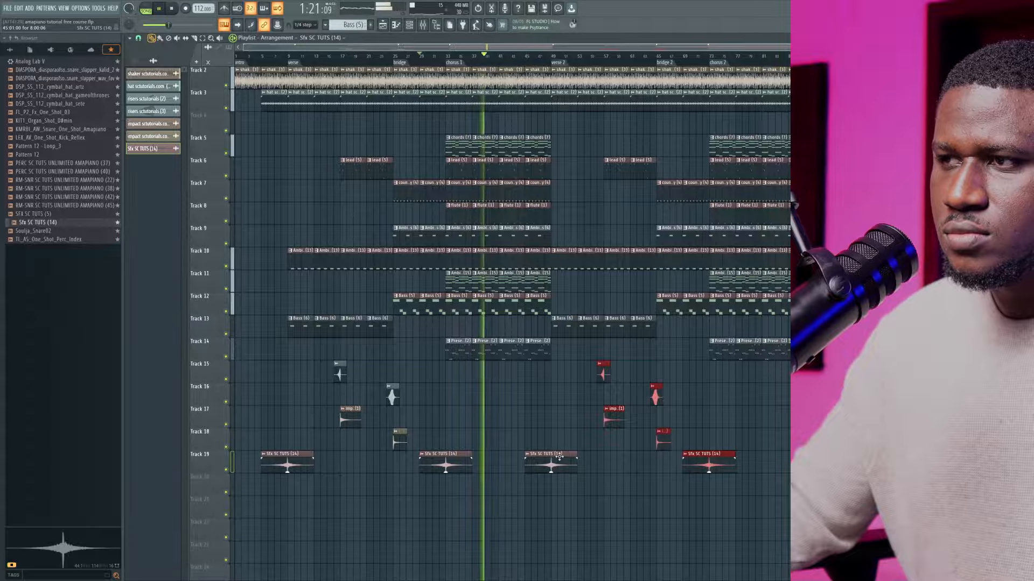
left_click(574, 457)
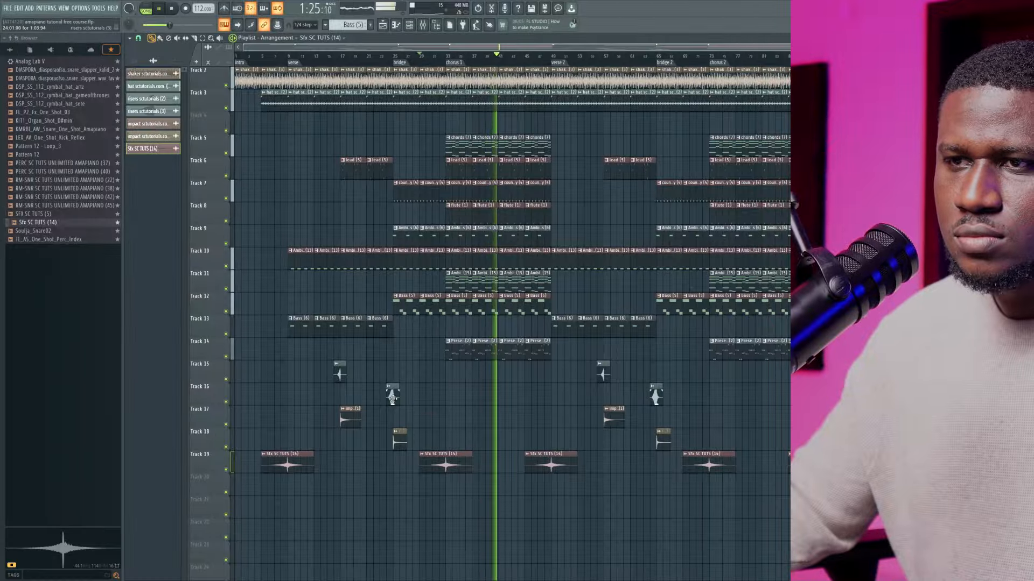
Copy the Track 15 riser and Track 17 impact from the verse to the middle of chorus 1
left_click_drag(347, 412, 346, 415)
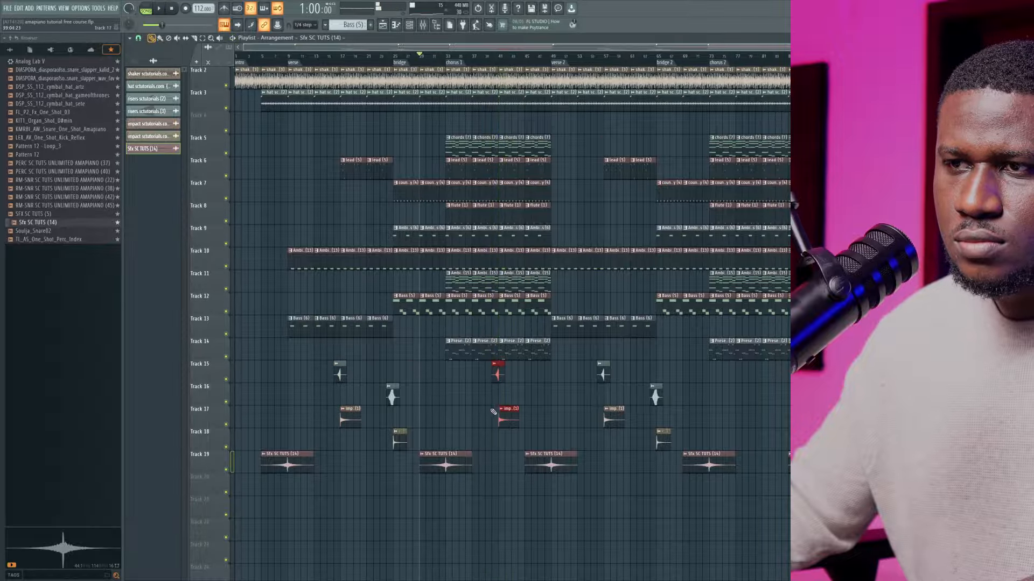
scroll(492, 411, "up", 3)
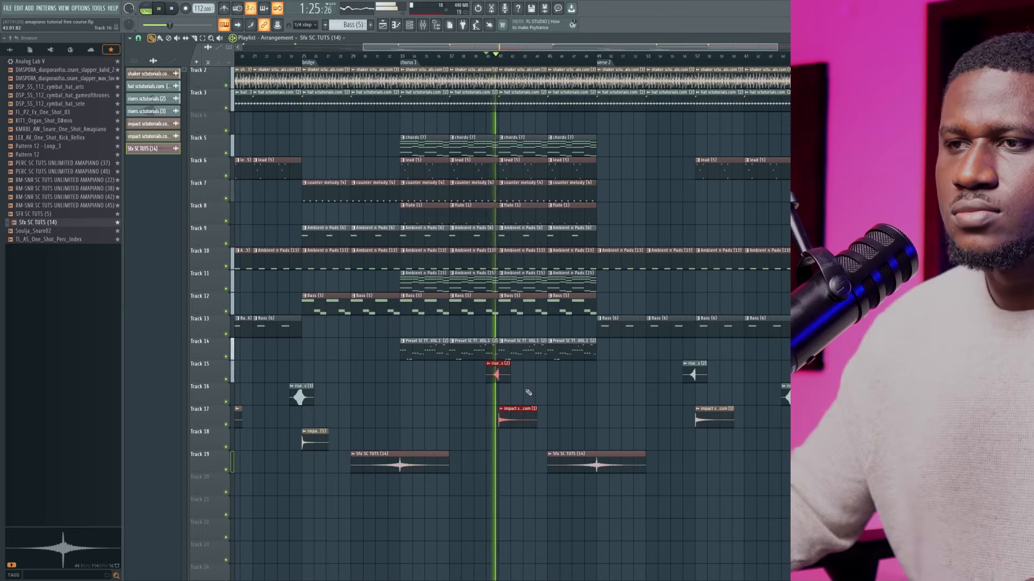
left_click(551, 414, "ctrl")
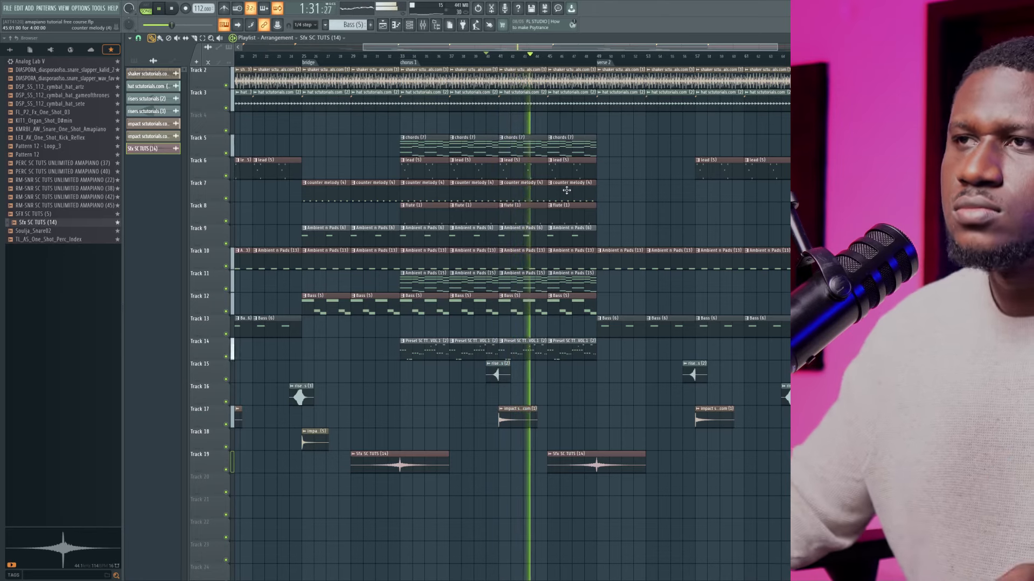
Play the transition from chorus 1 into verse 2 and lower the Sfx SC TUTS (14) channel volume to about 44%
left_click(578, 59)
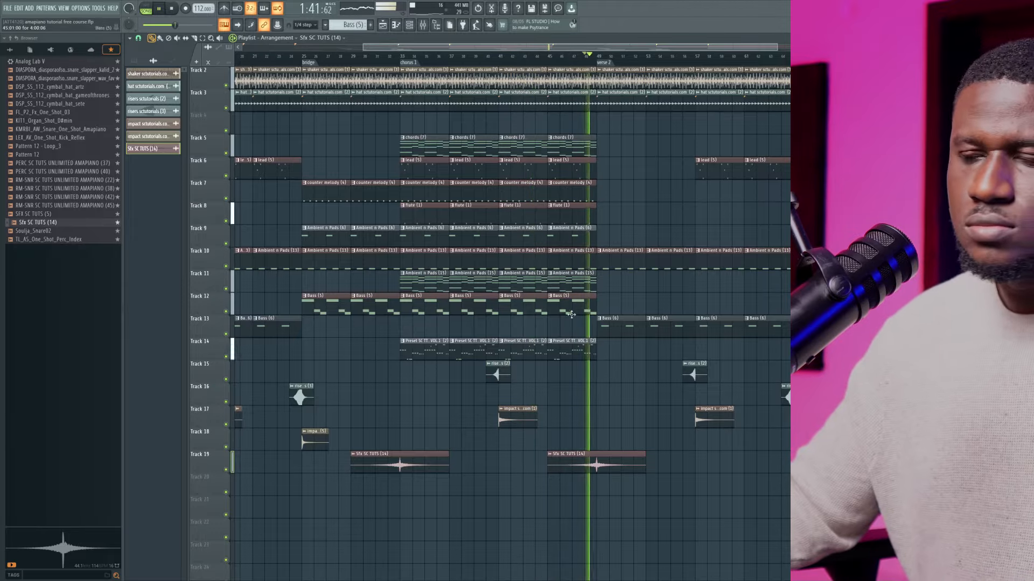
double_click(597, 456)
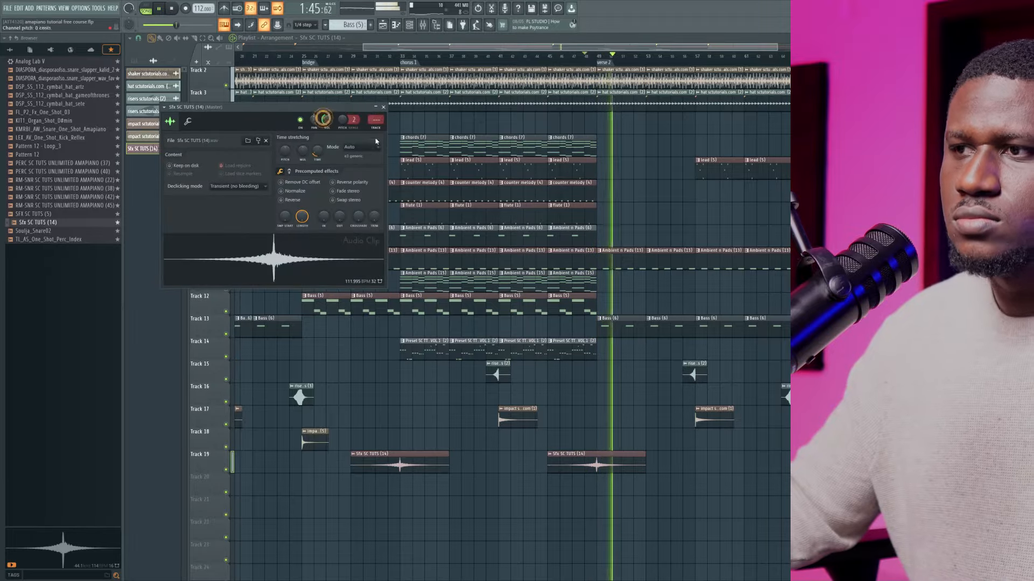
right_click(322, 122)
left_click(320, 123)
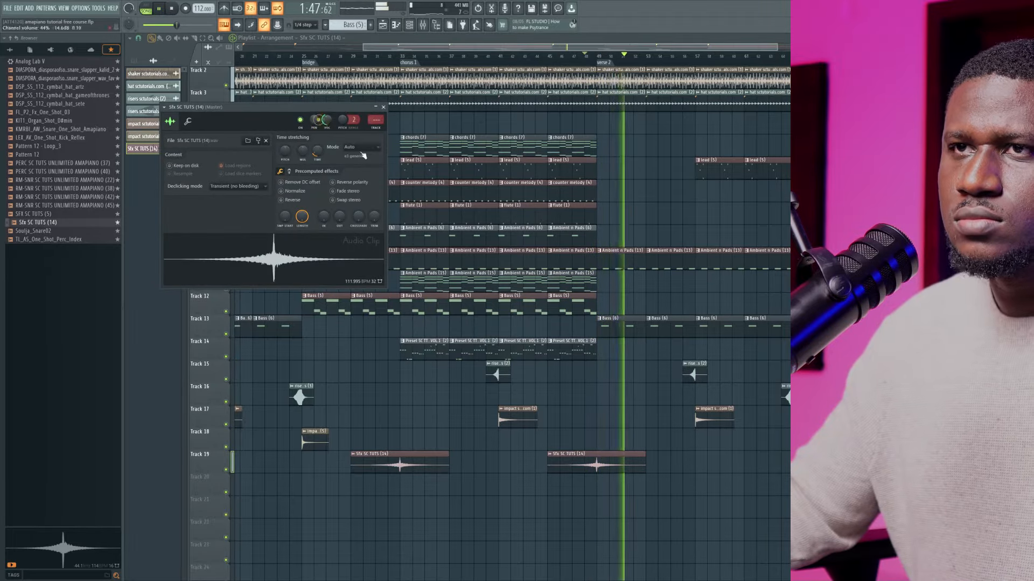
scroll(673, 399, "down", 2)
key("Escape")
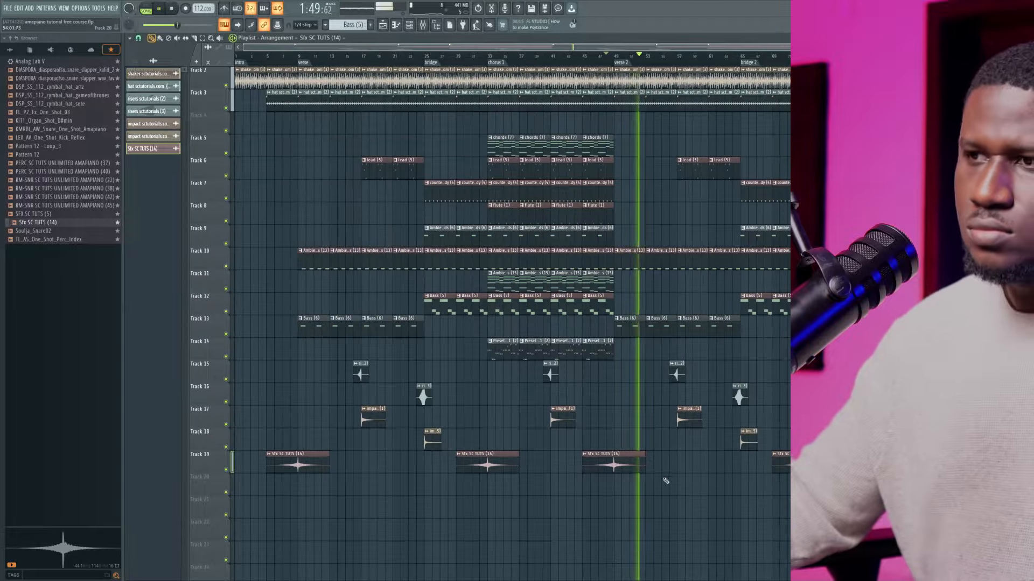
Delete the leftover clips placed beyond the end marker on all tracks
scroll(666, 480, "down", 1)
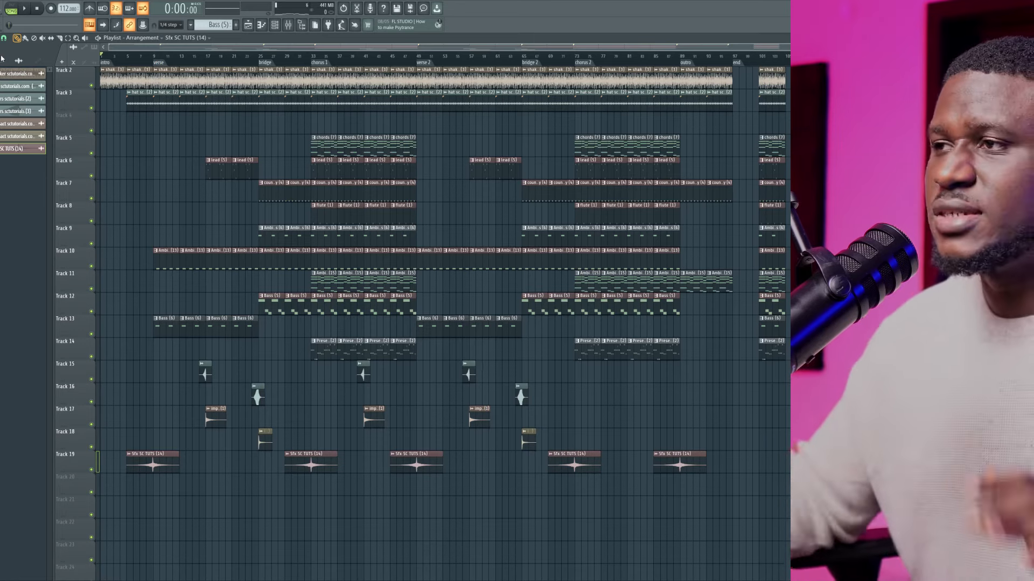
left_click_drag(790, 262, 750, 10)
key("Delete")
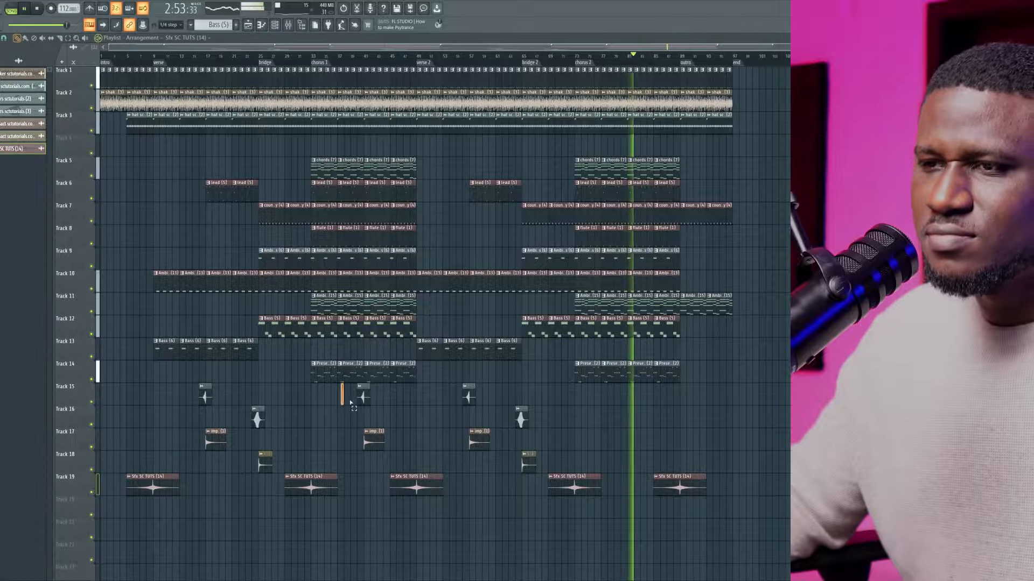
Copy the Track 15 riser and Track 17 impact from the middle of chorus 1 to the middle of chorus 2
left_click_drag(350, 402, 641, 439)
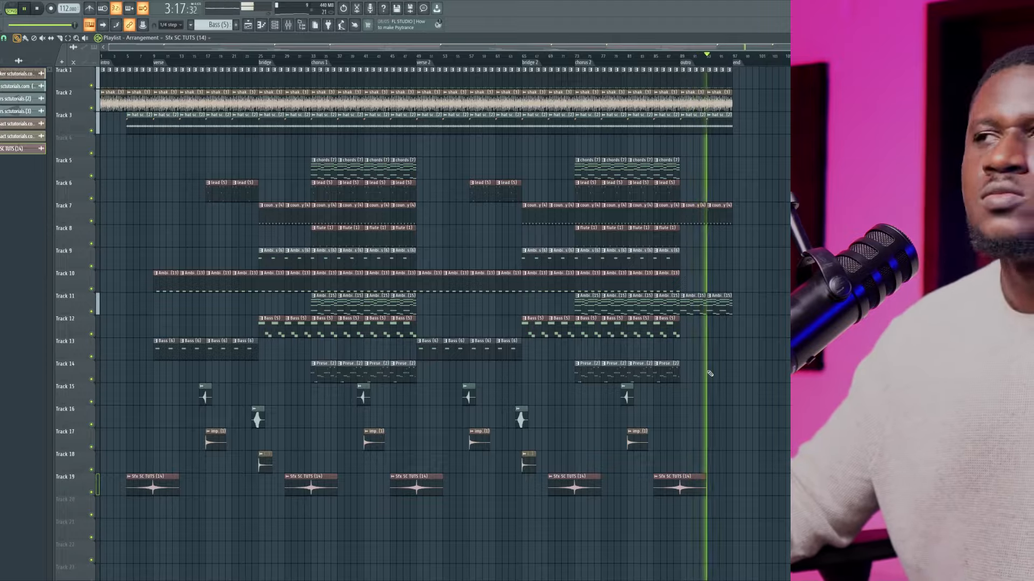
scroll(700, 64, "up", 1)
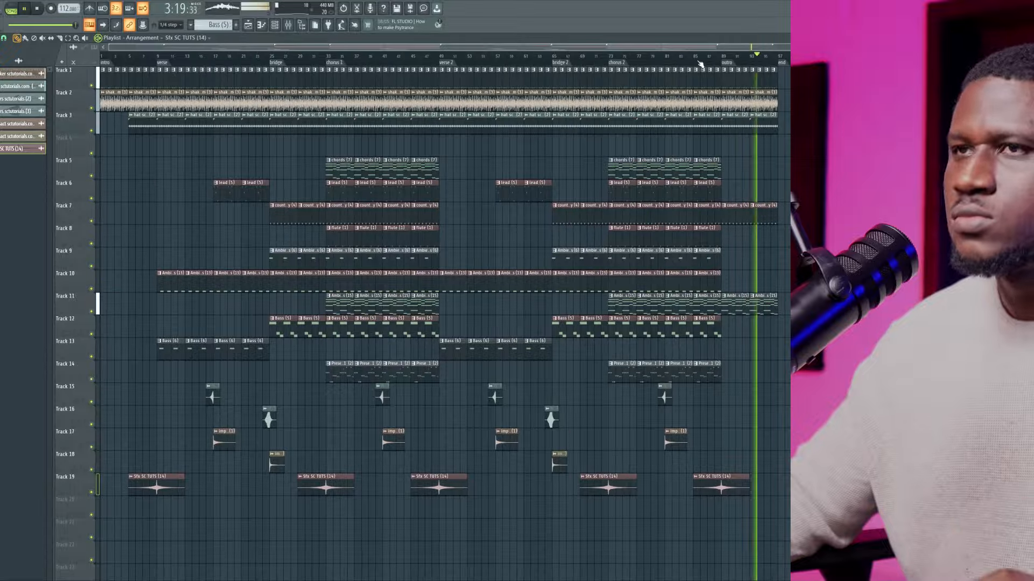